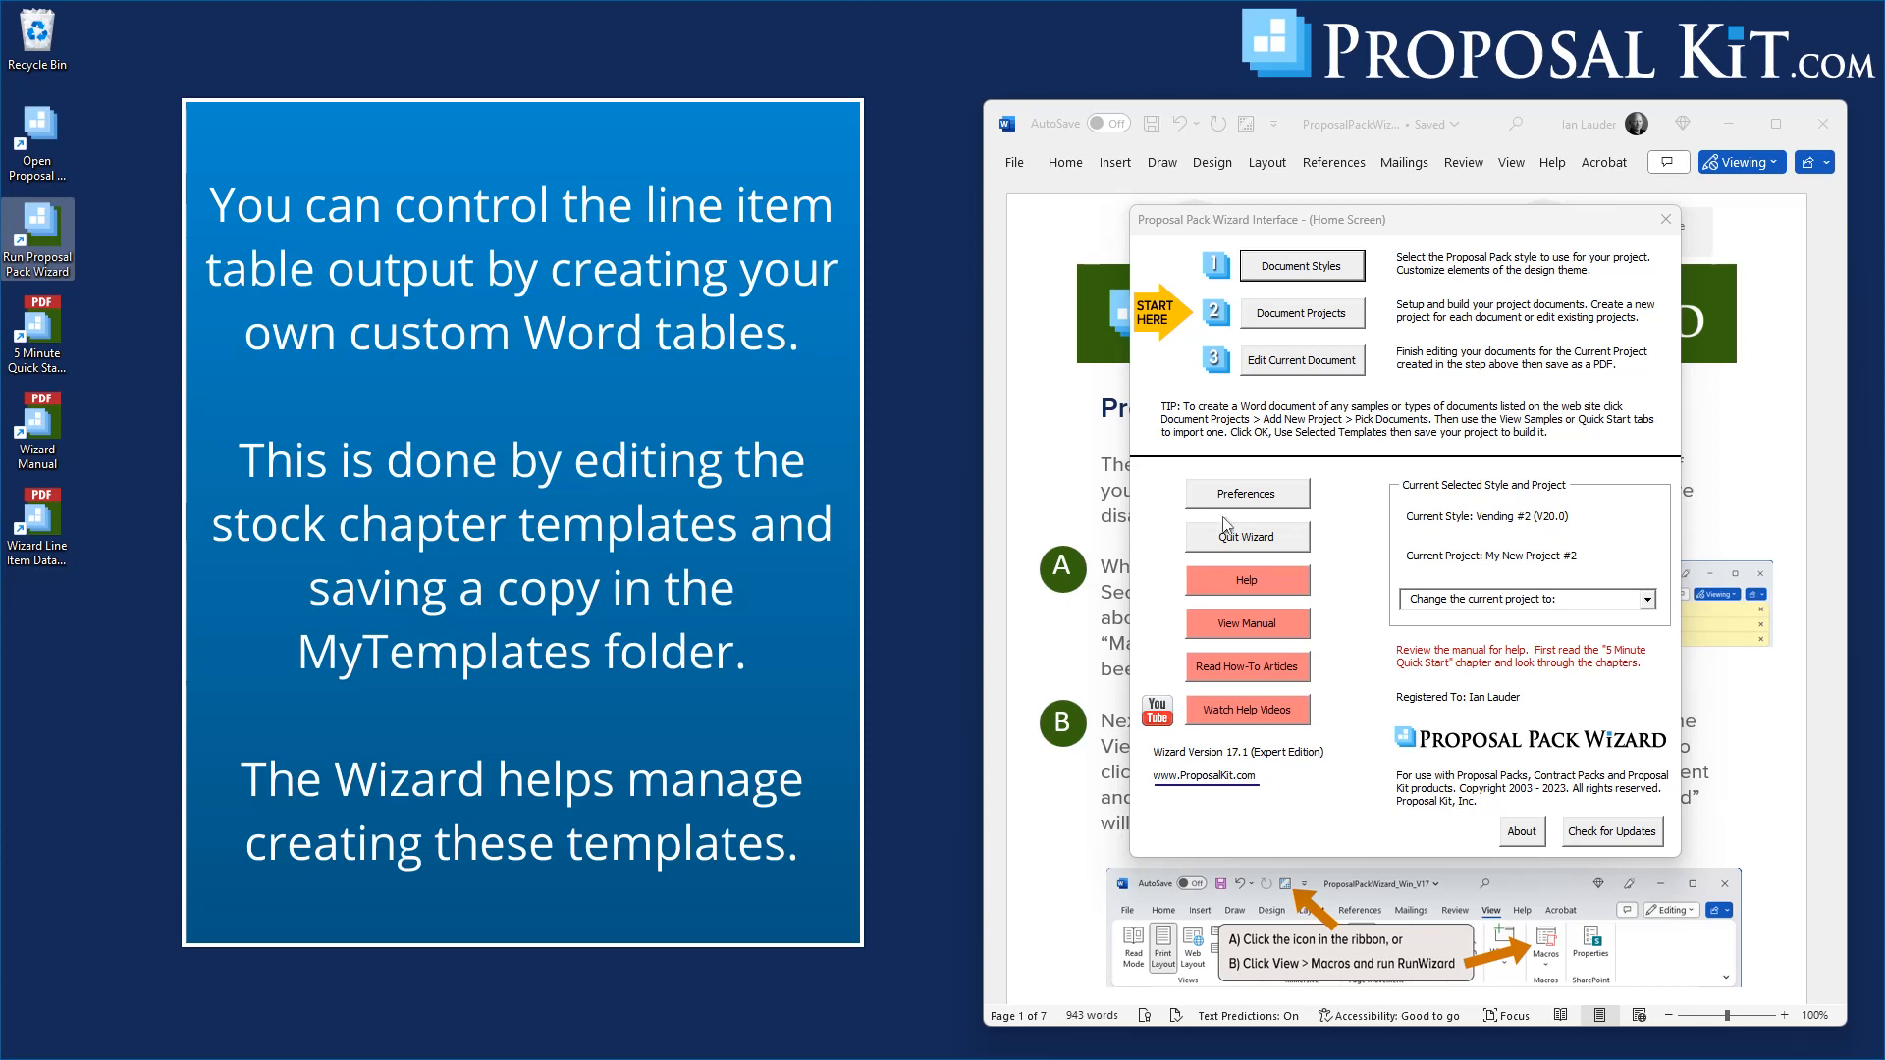
Open the line item quote database management from the master preferences and select the Custom Product DB definition
click(1261, 501)
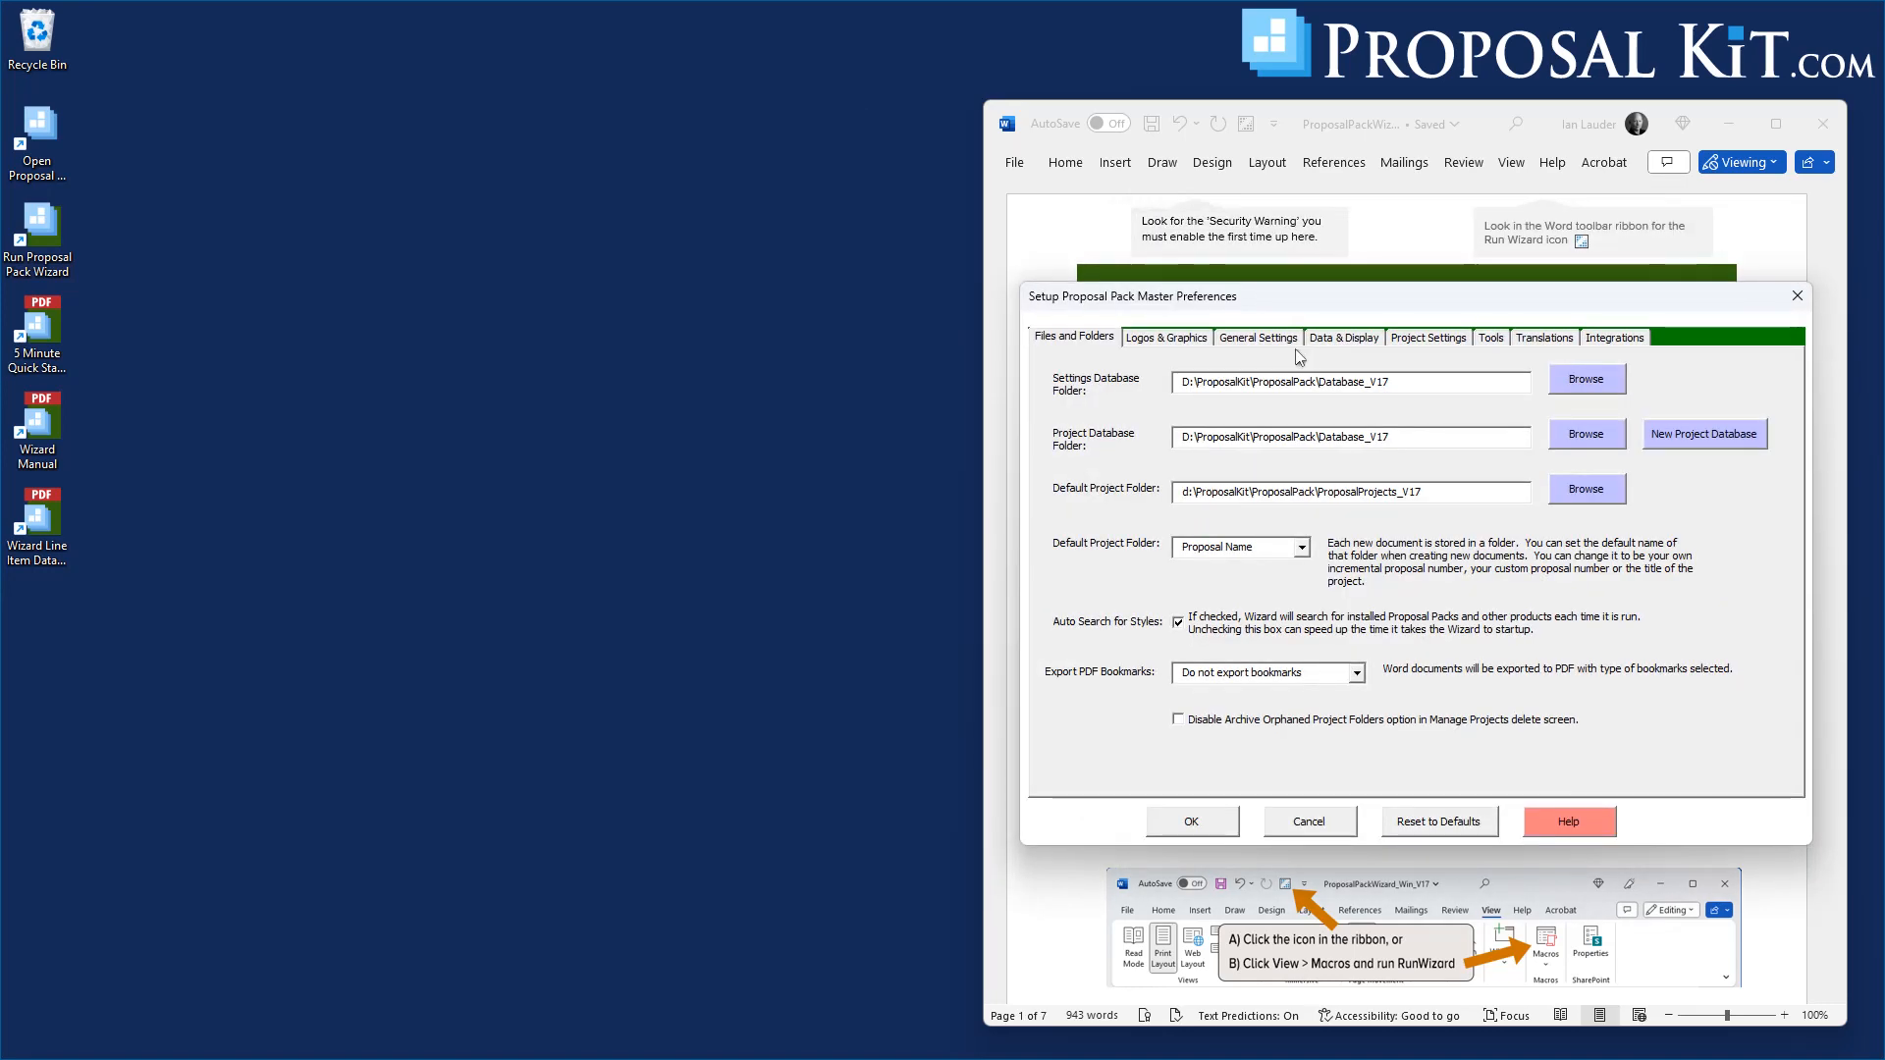
click(1343, 339)
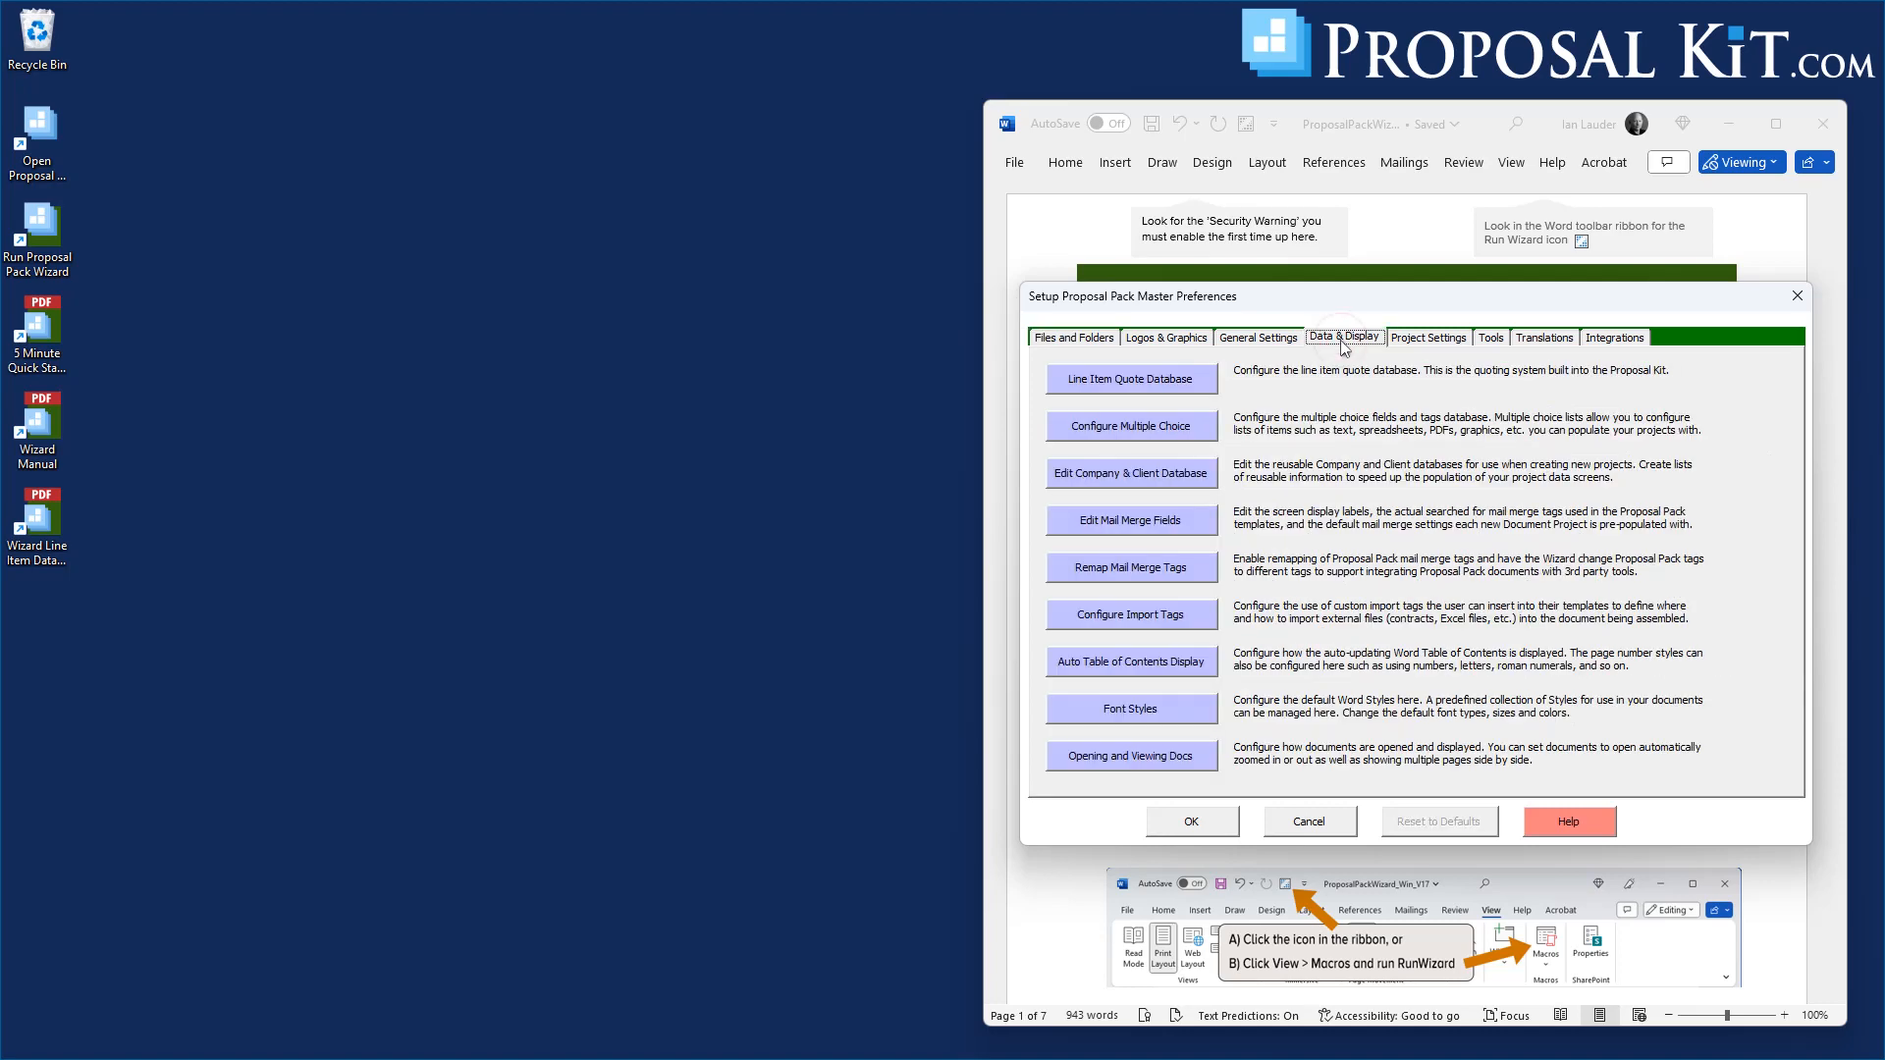
click(1116, 386)
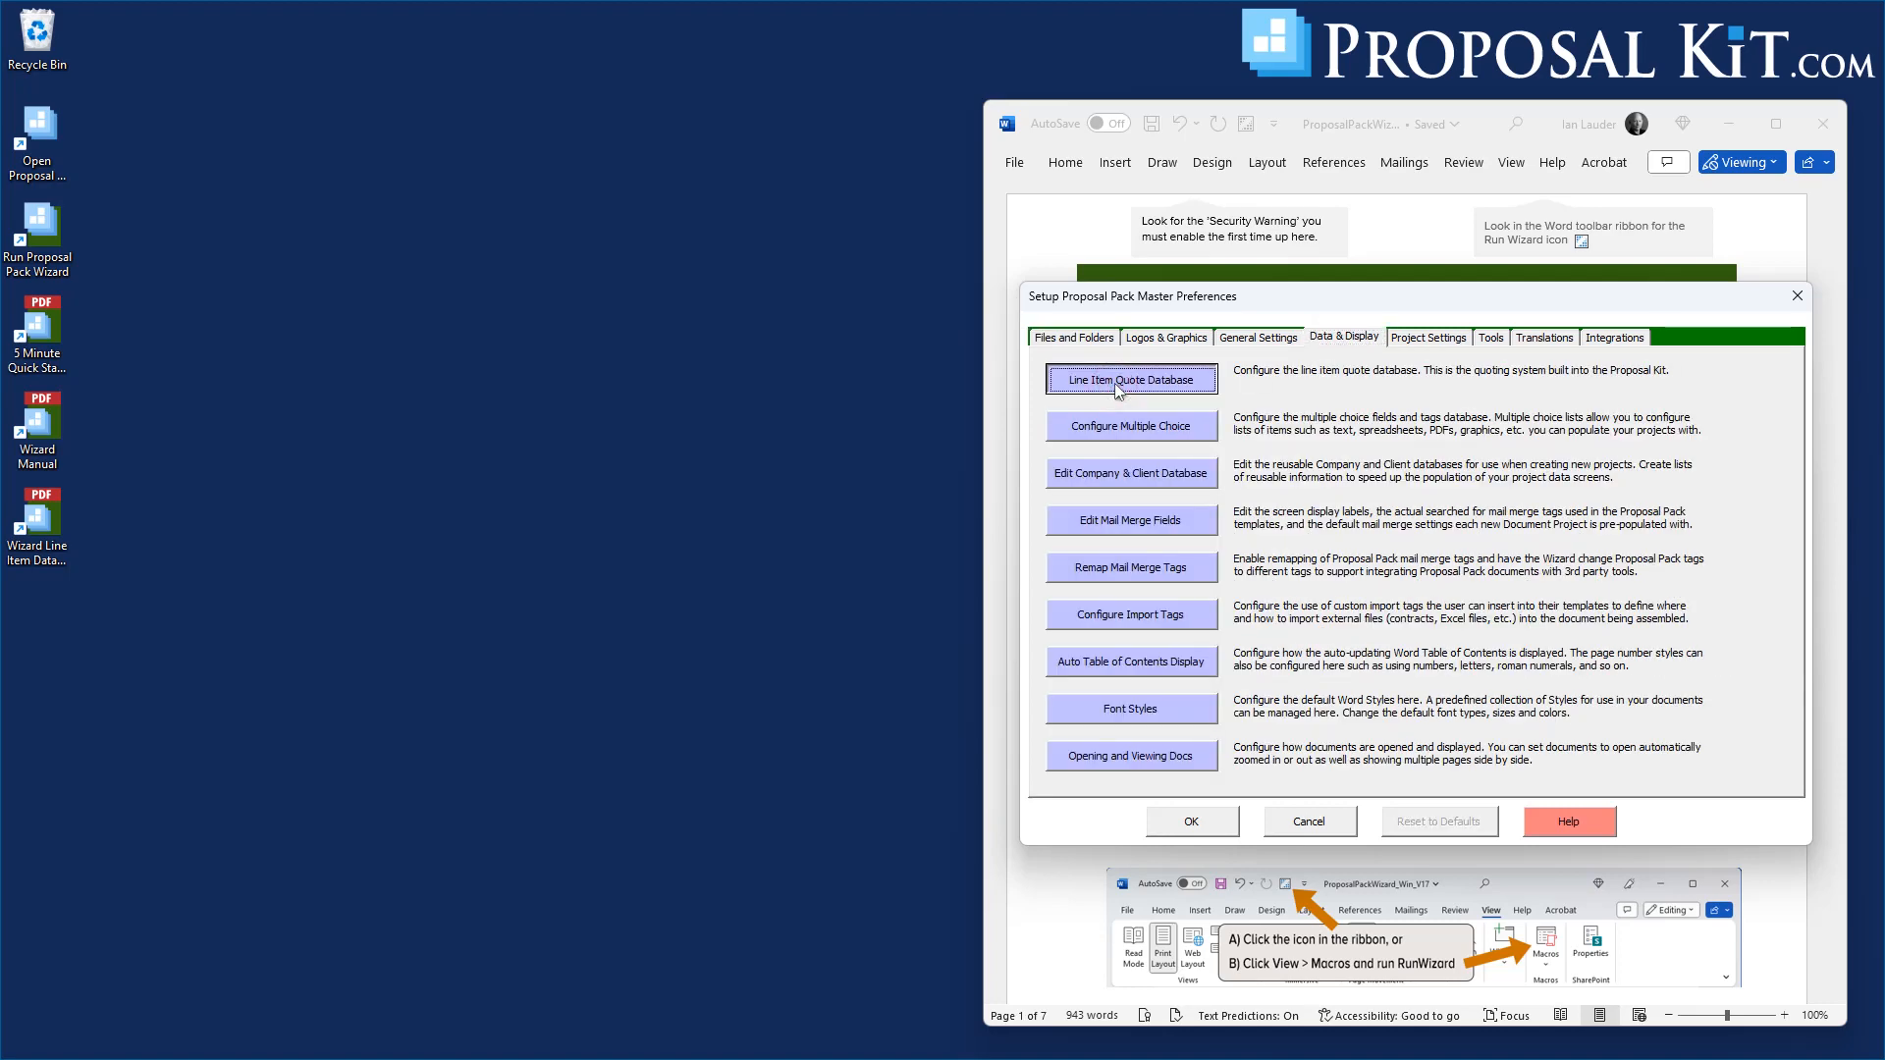
drag(1422, 256, 1421, 213)
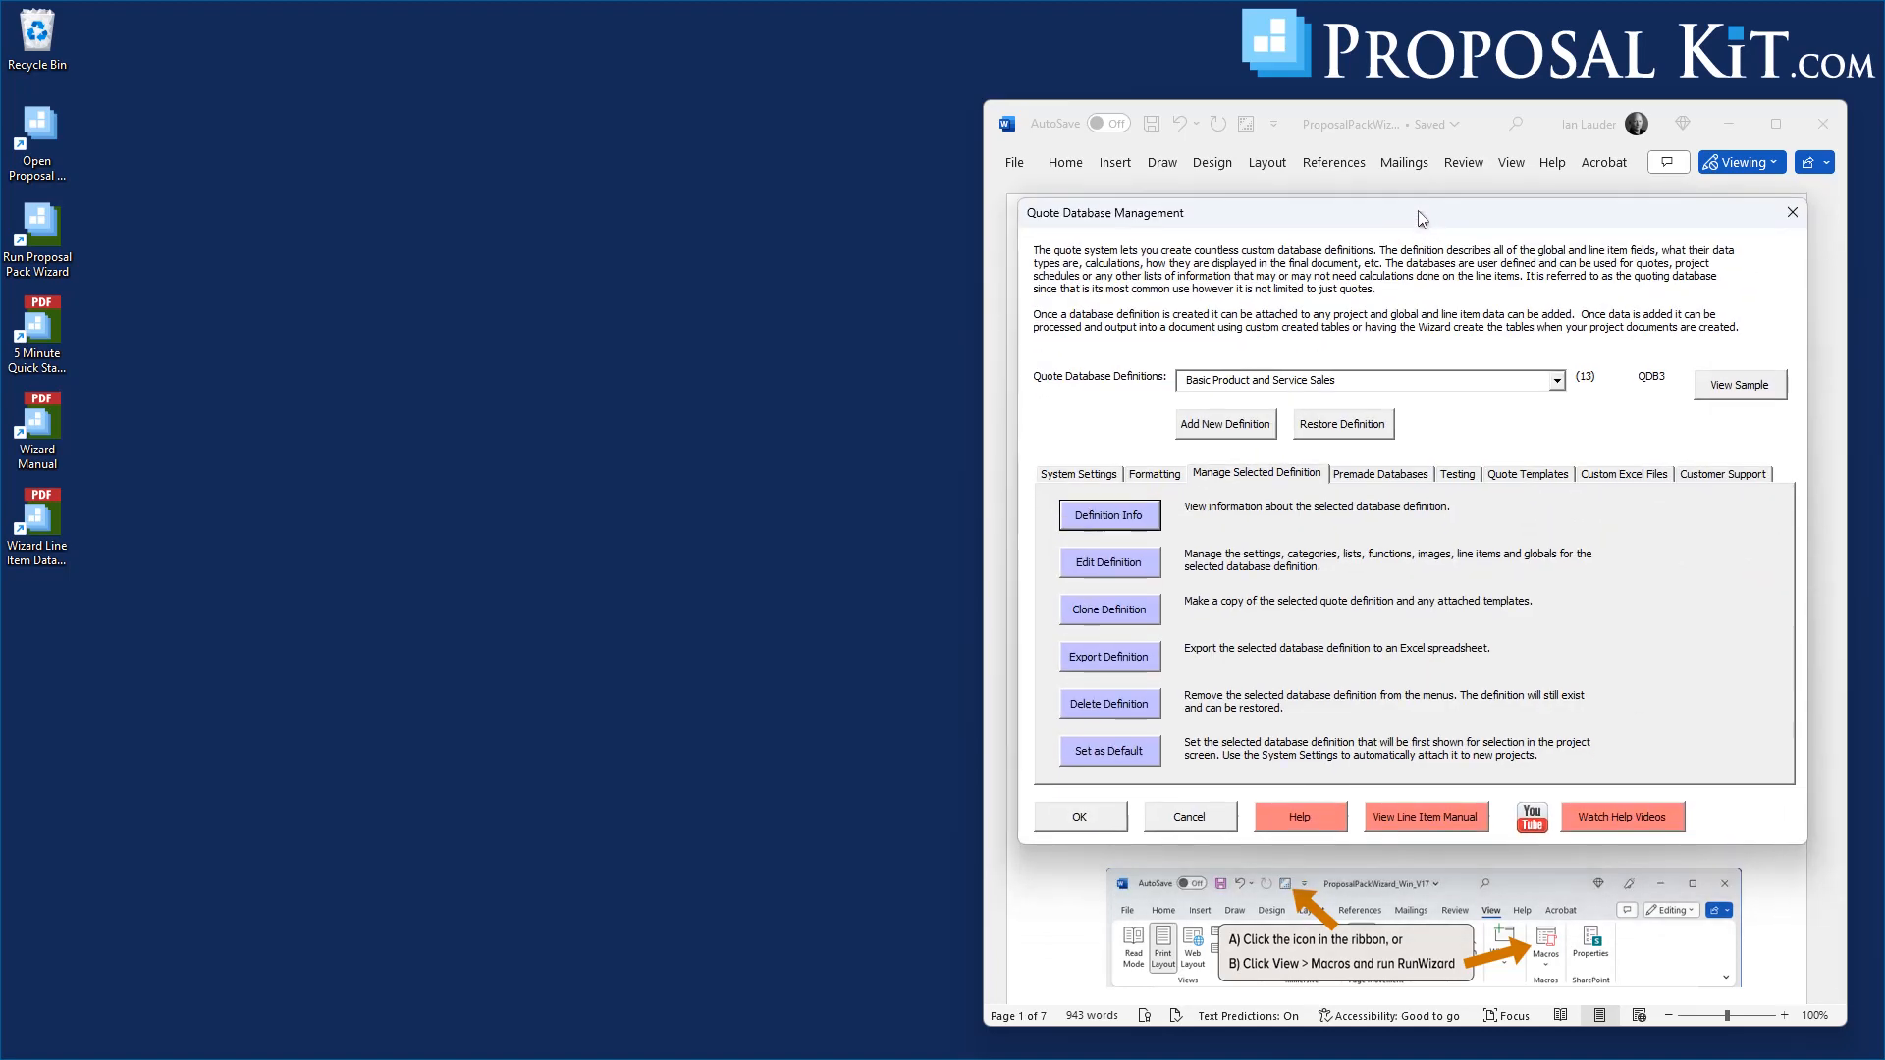
click(1490, 383)
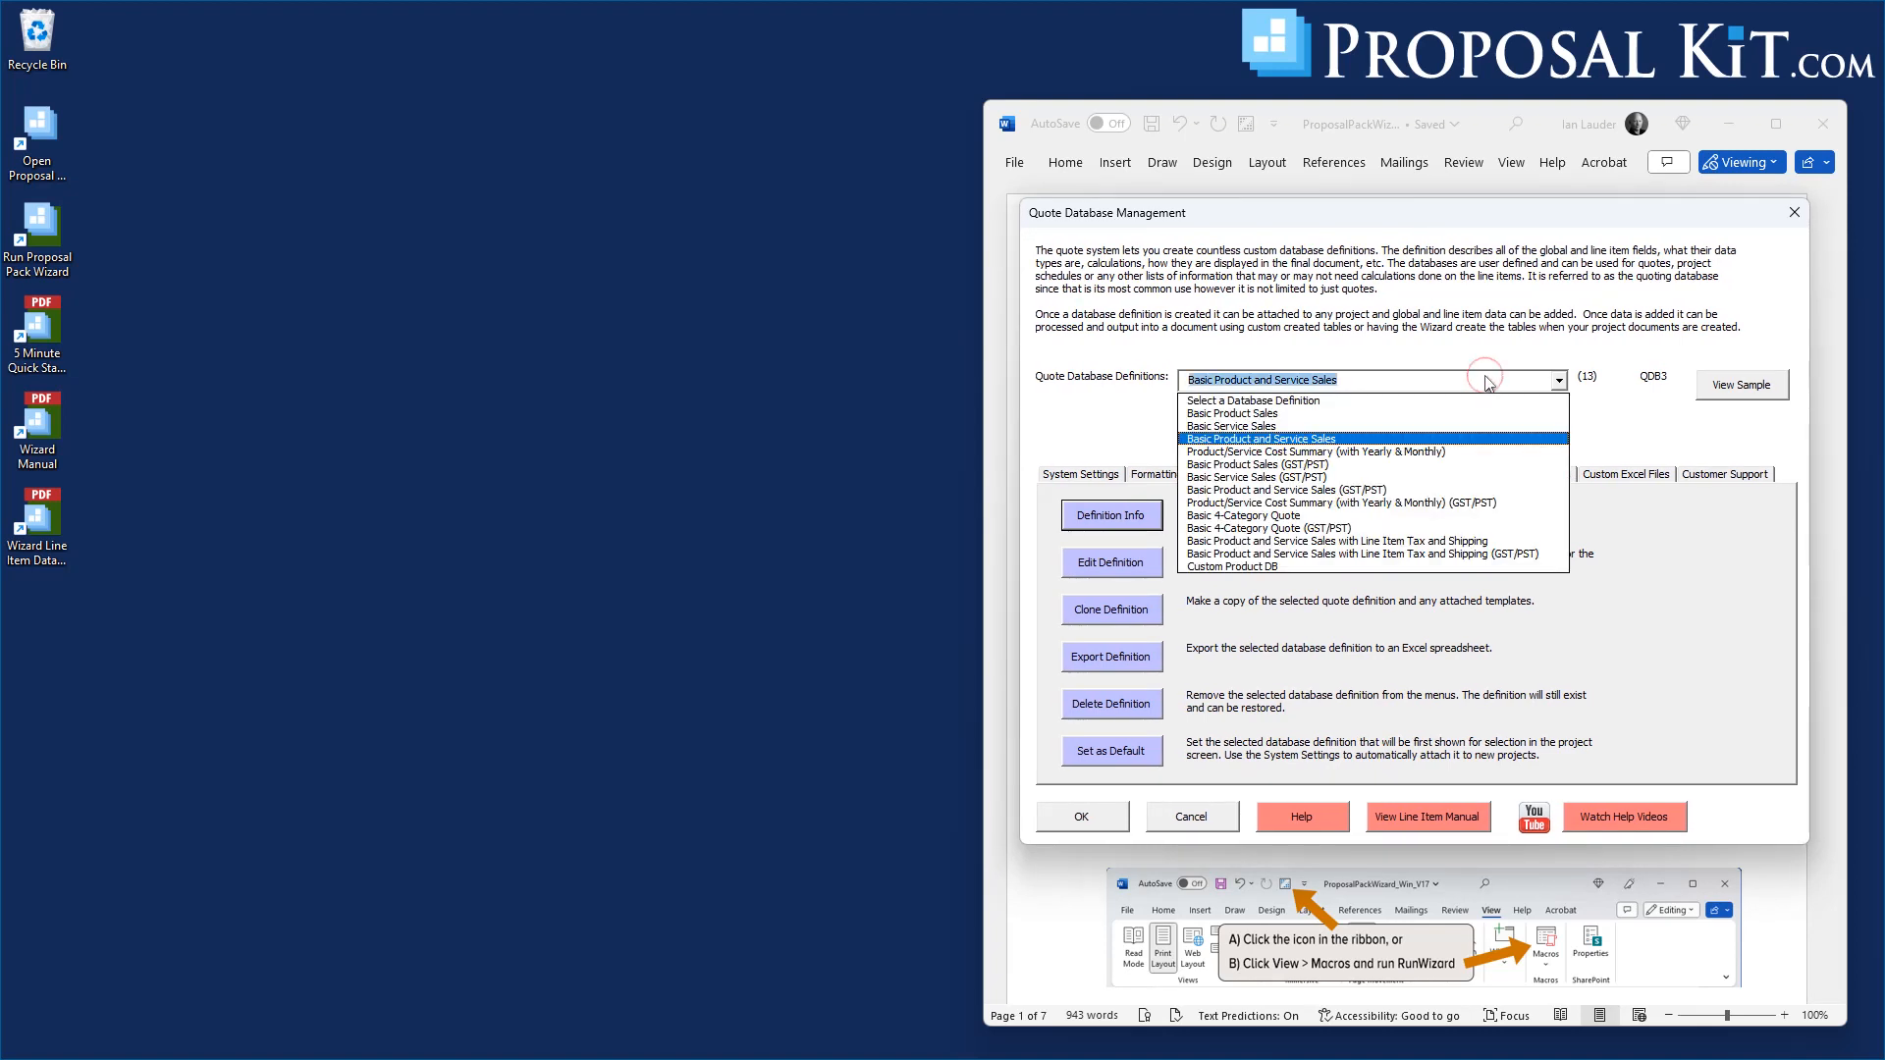
click(1235, 567)
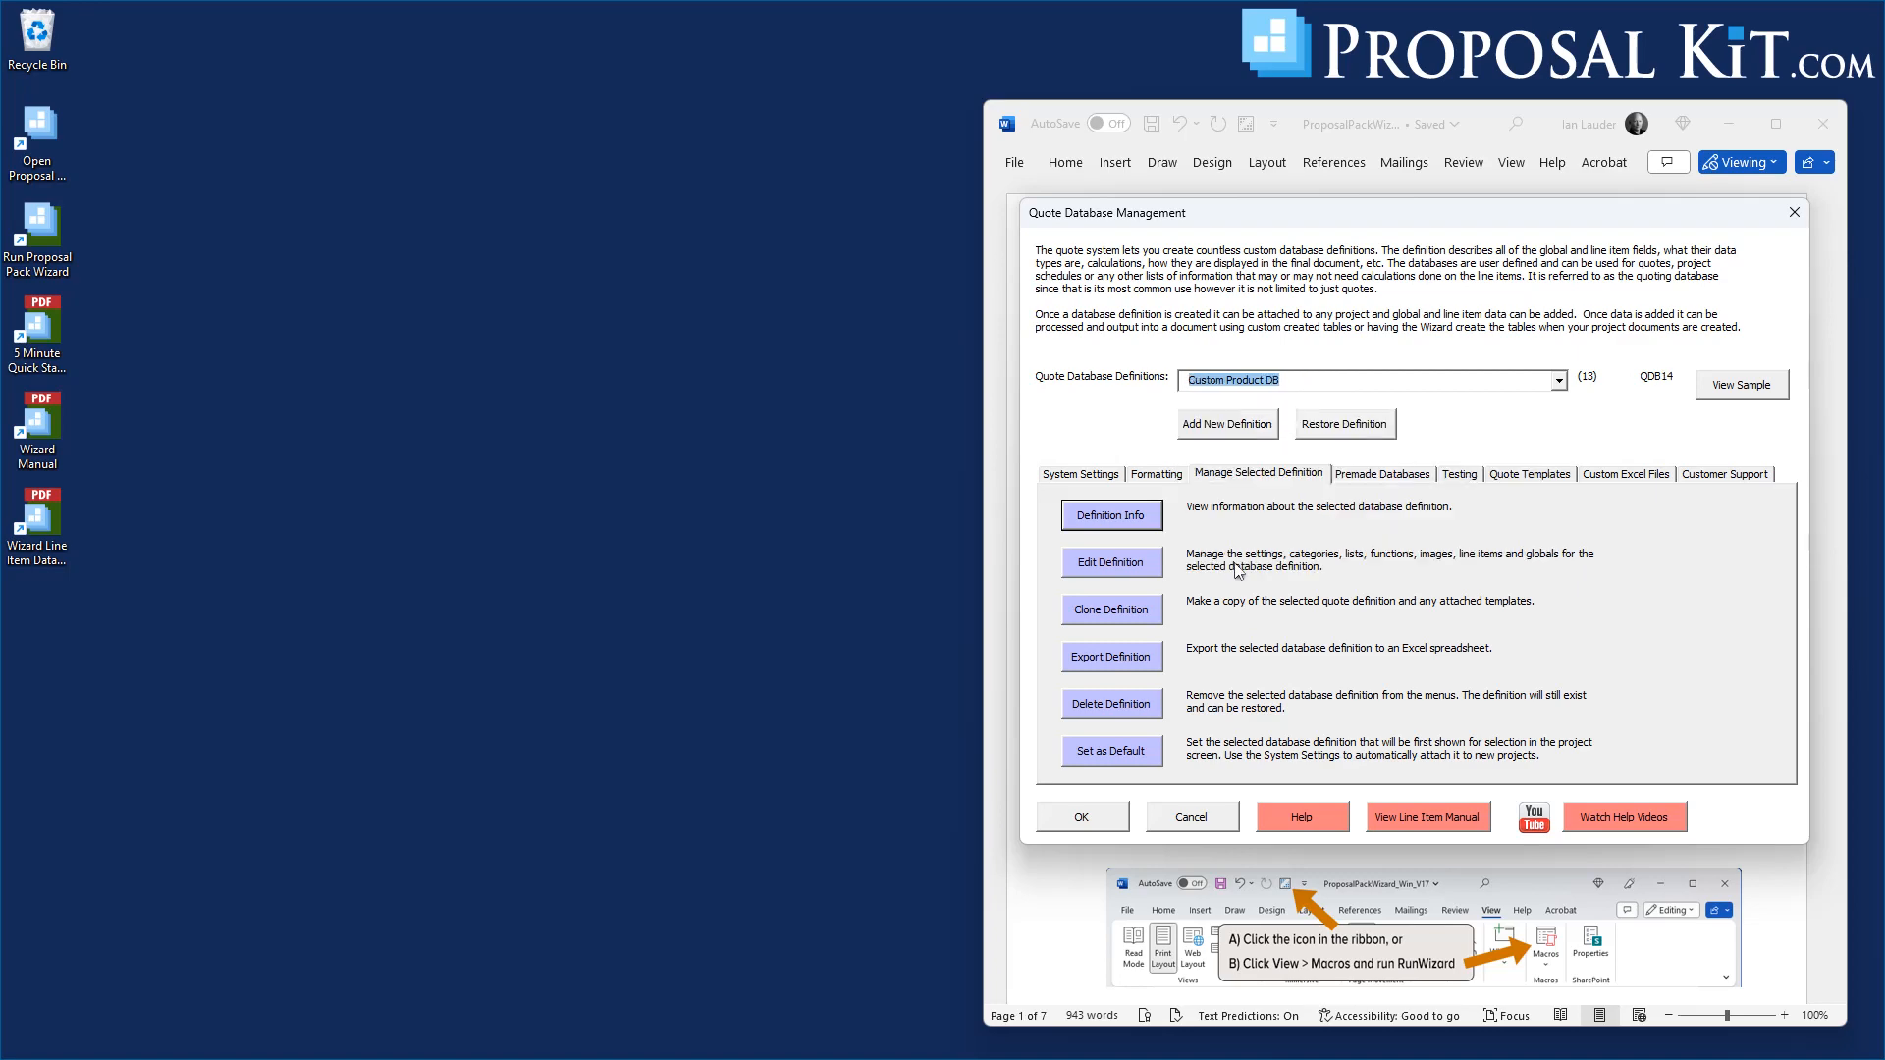
Examine the line item fields of the Products category in the Custom Product DB definition, including their tags, calculations and visibility, and close its settings
click(1113, 563)
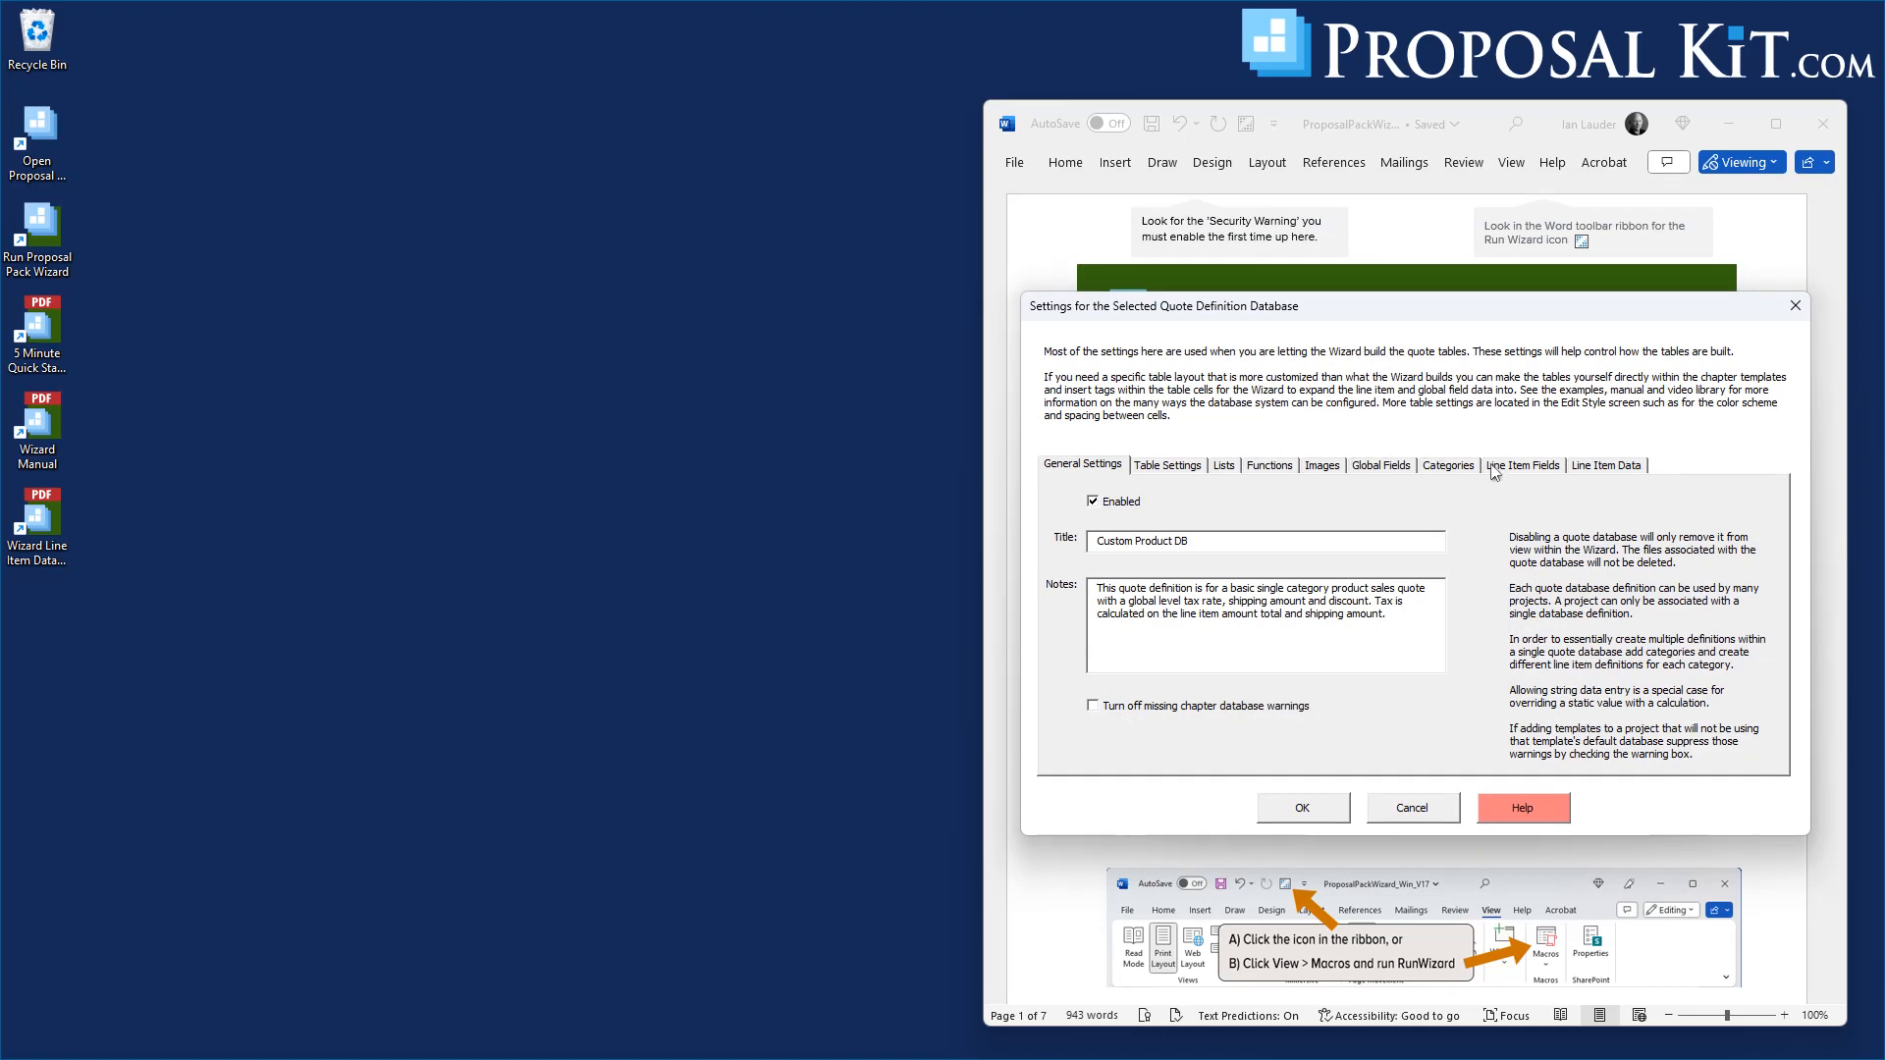
click(1449, 469)
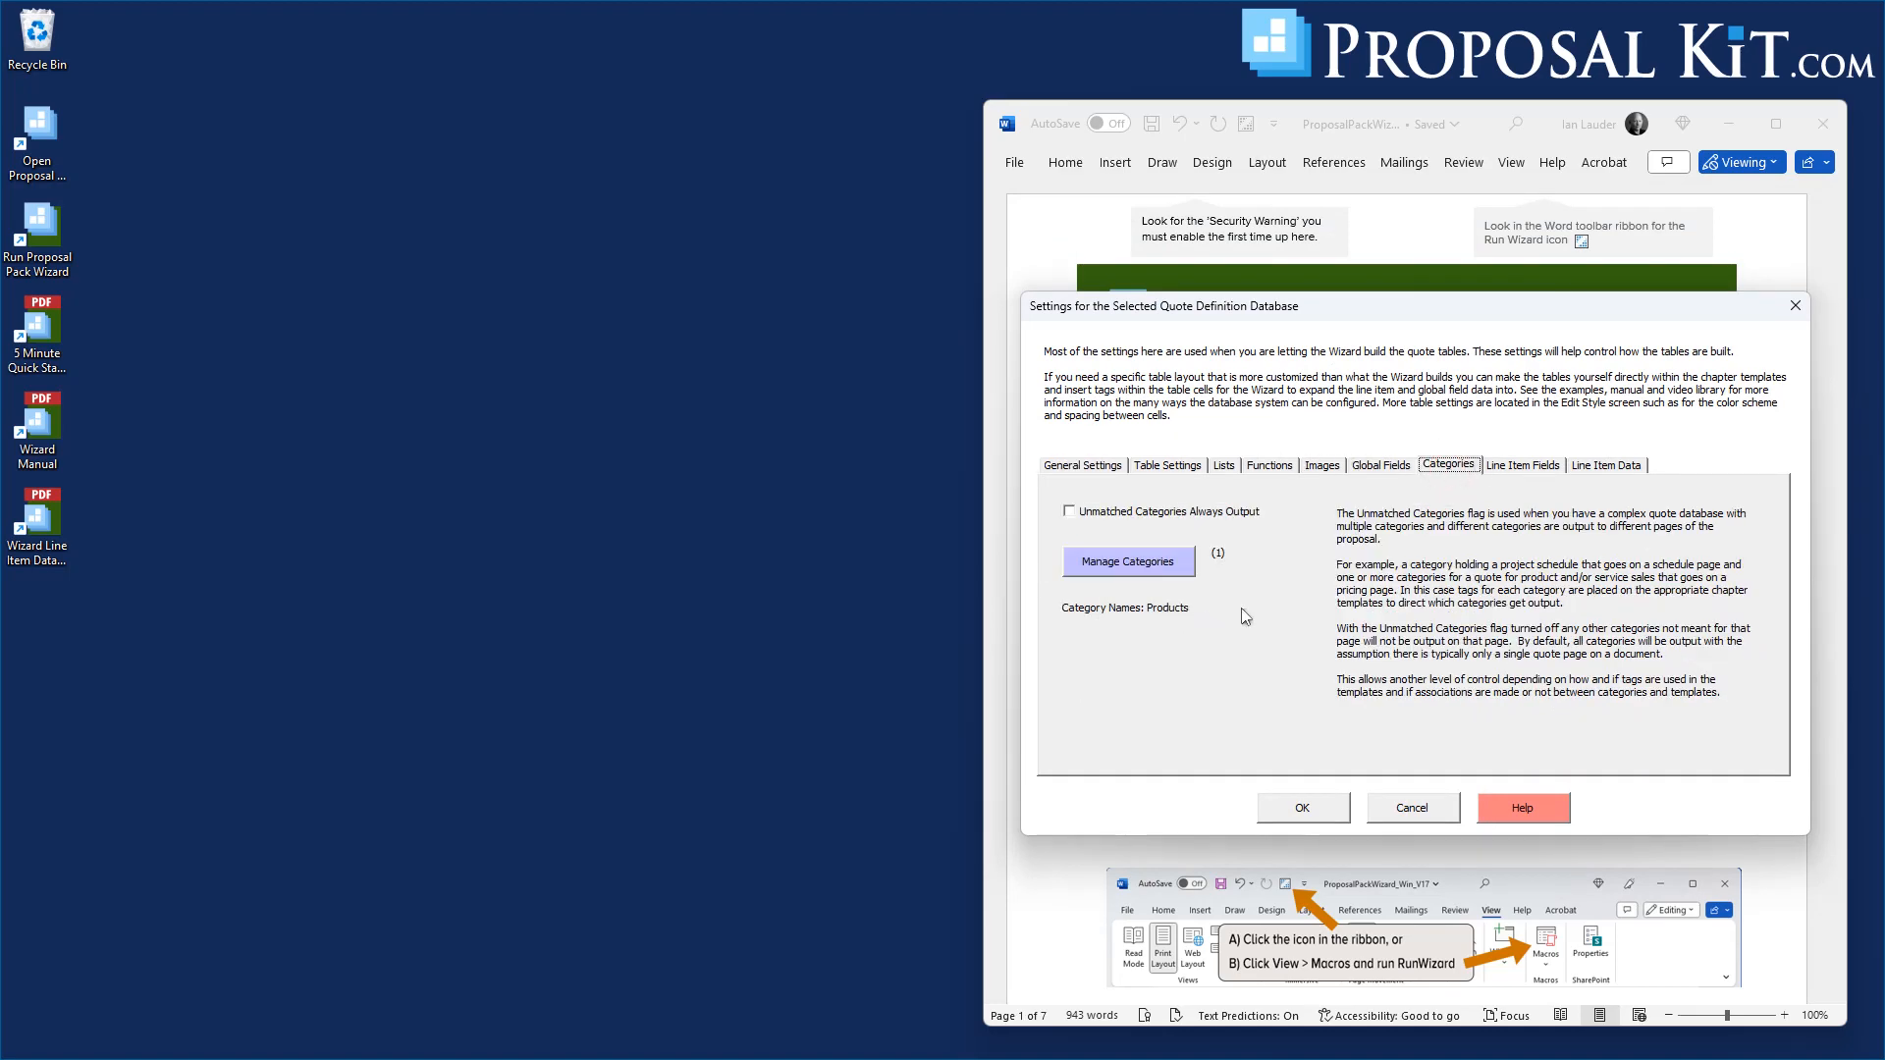
click(1131, 563)
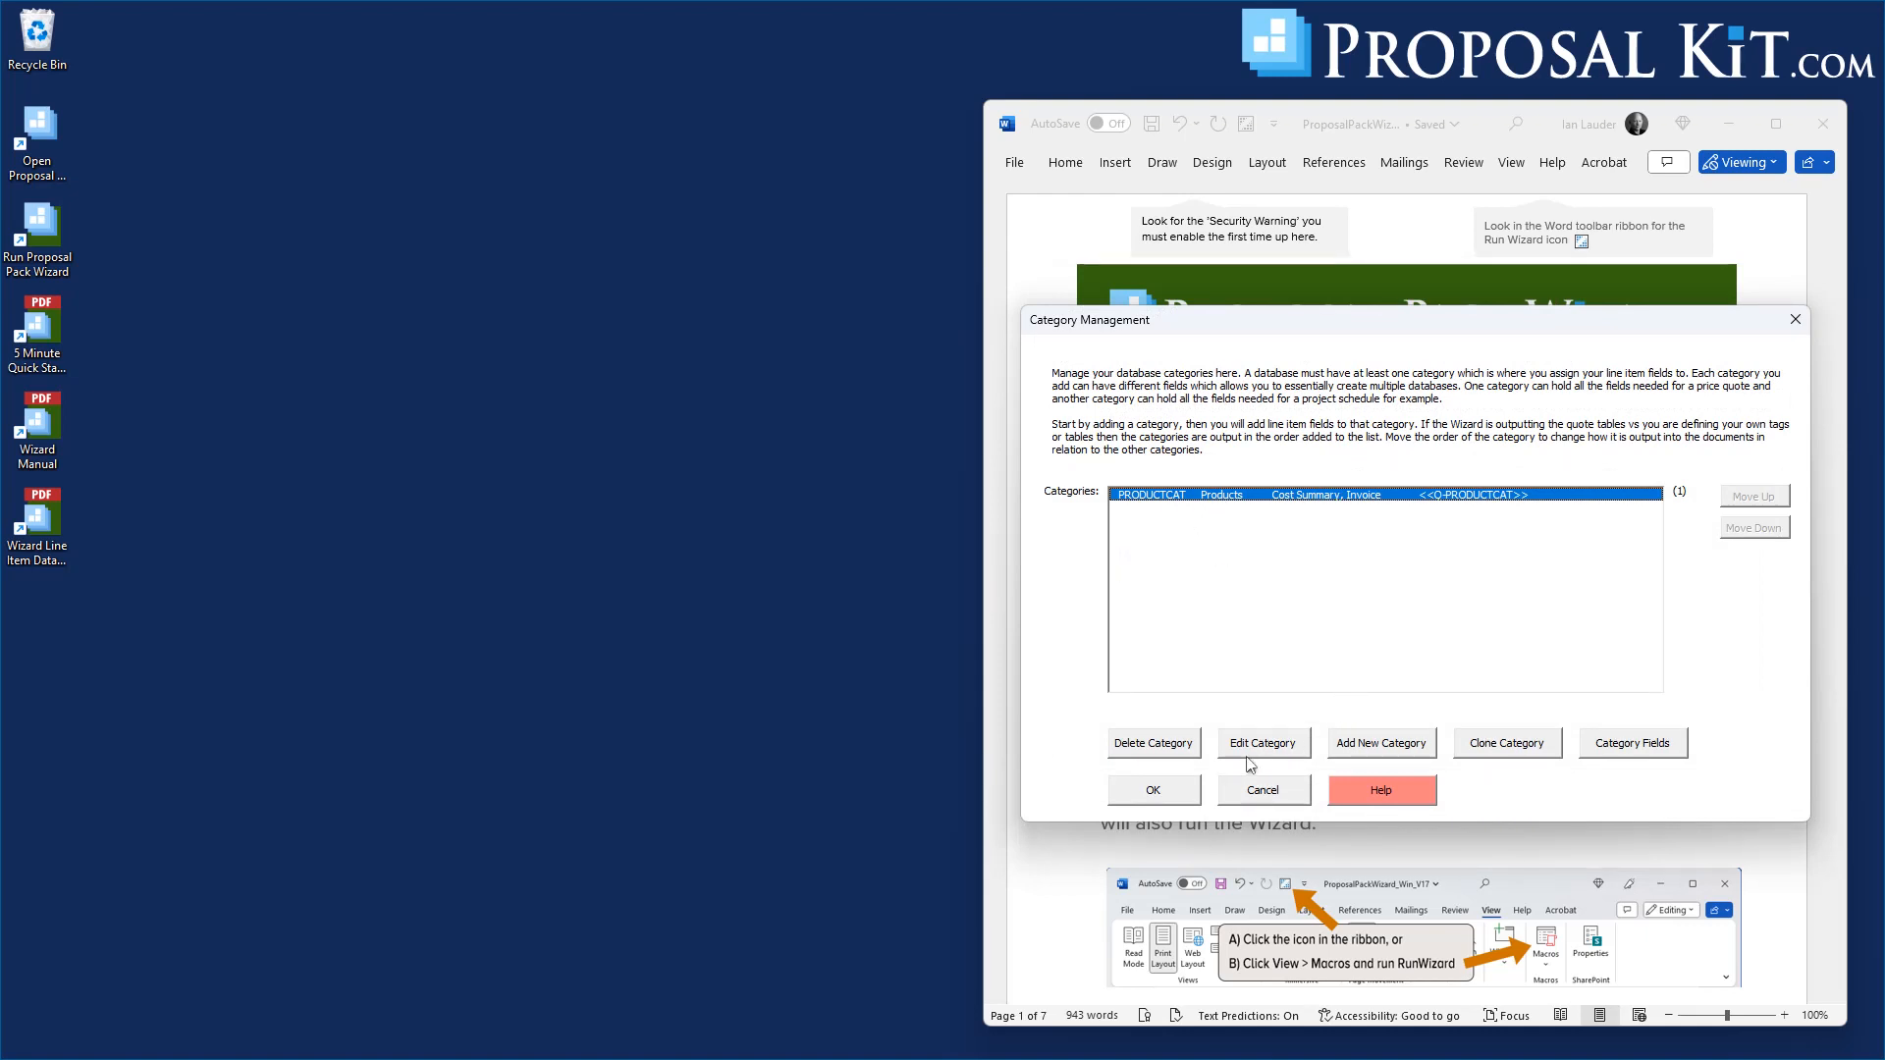
drag(1345, 318, 1347, 221)
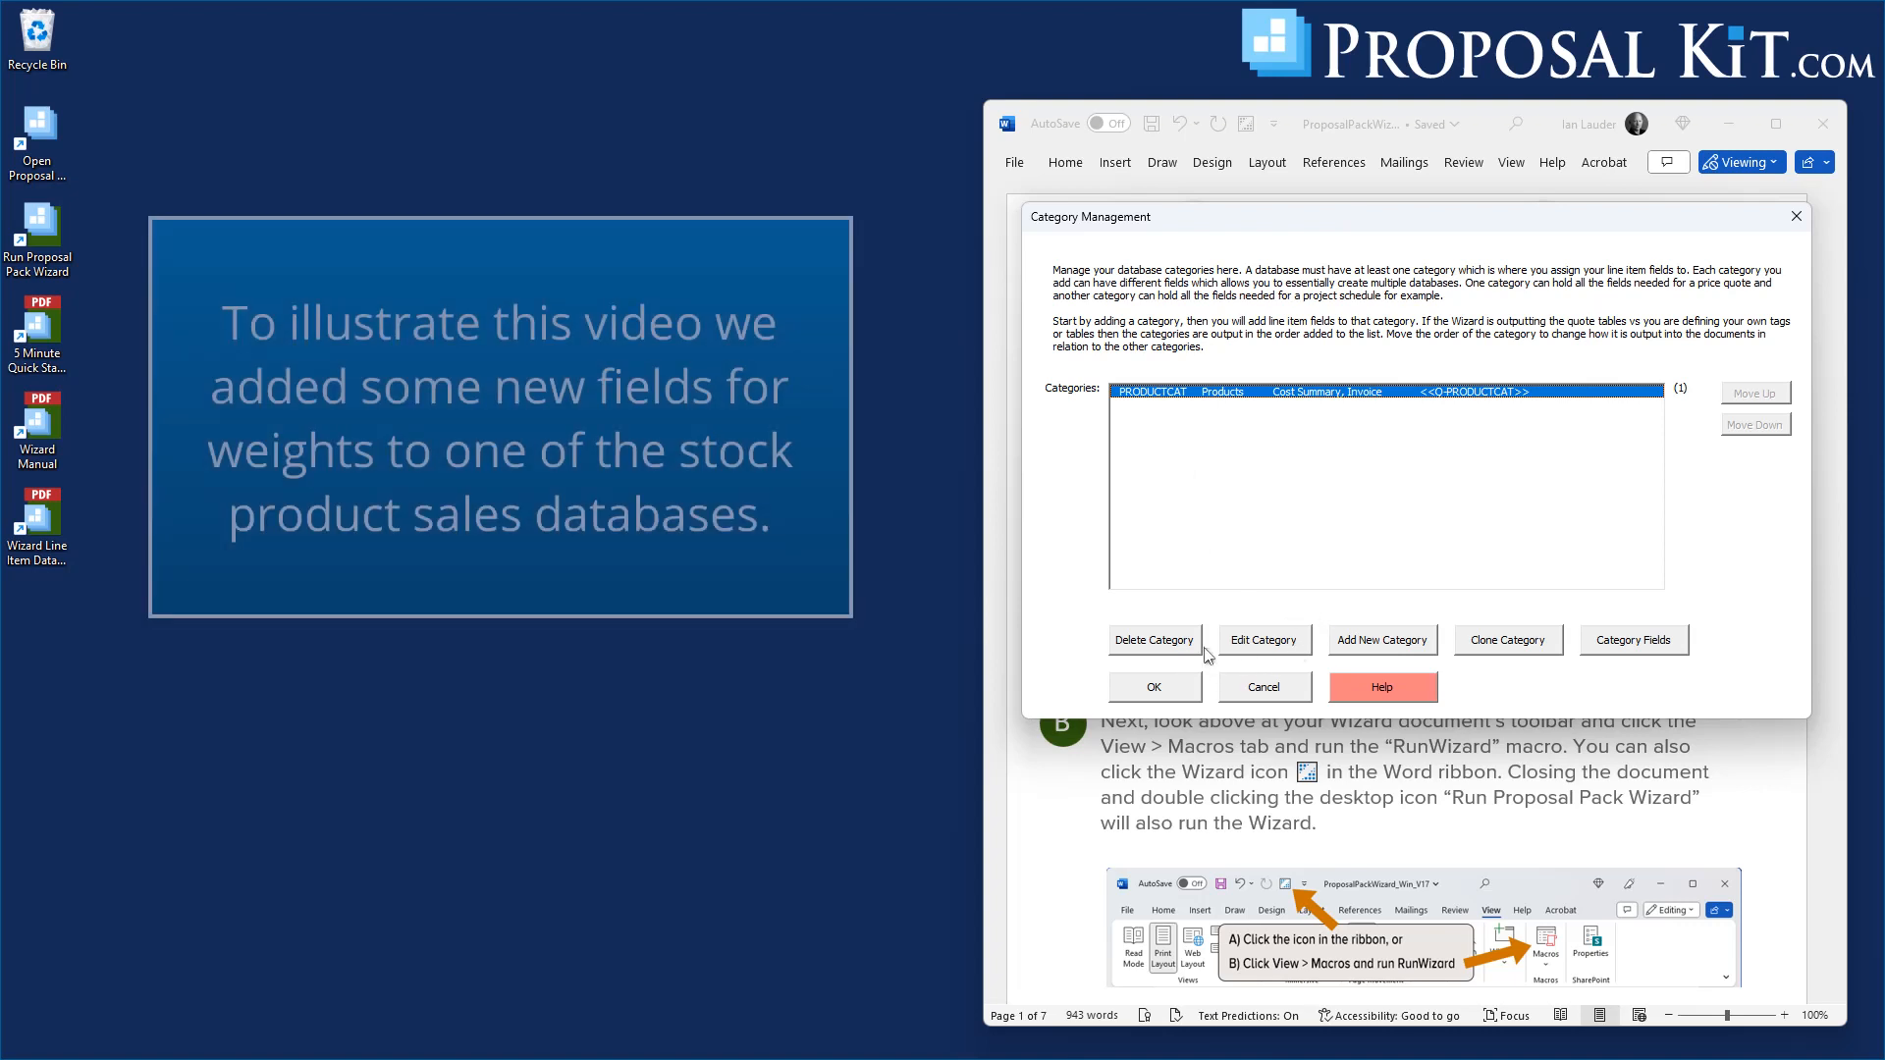
click(1640, 640)
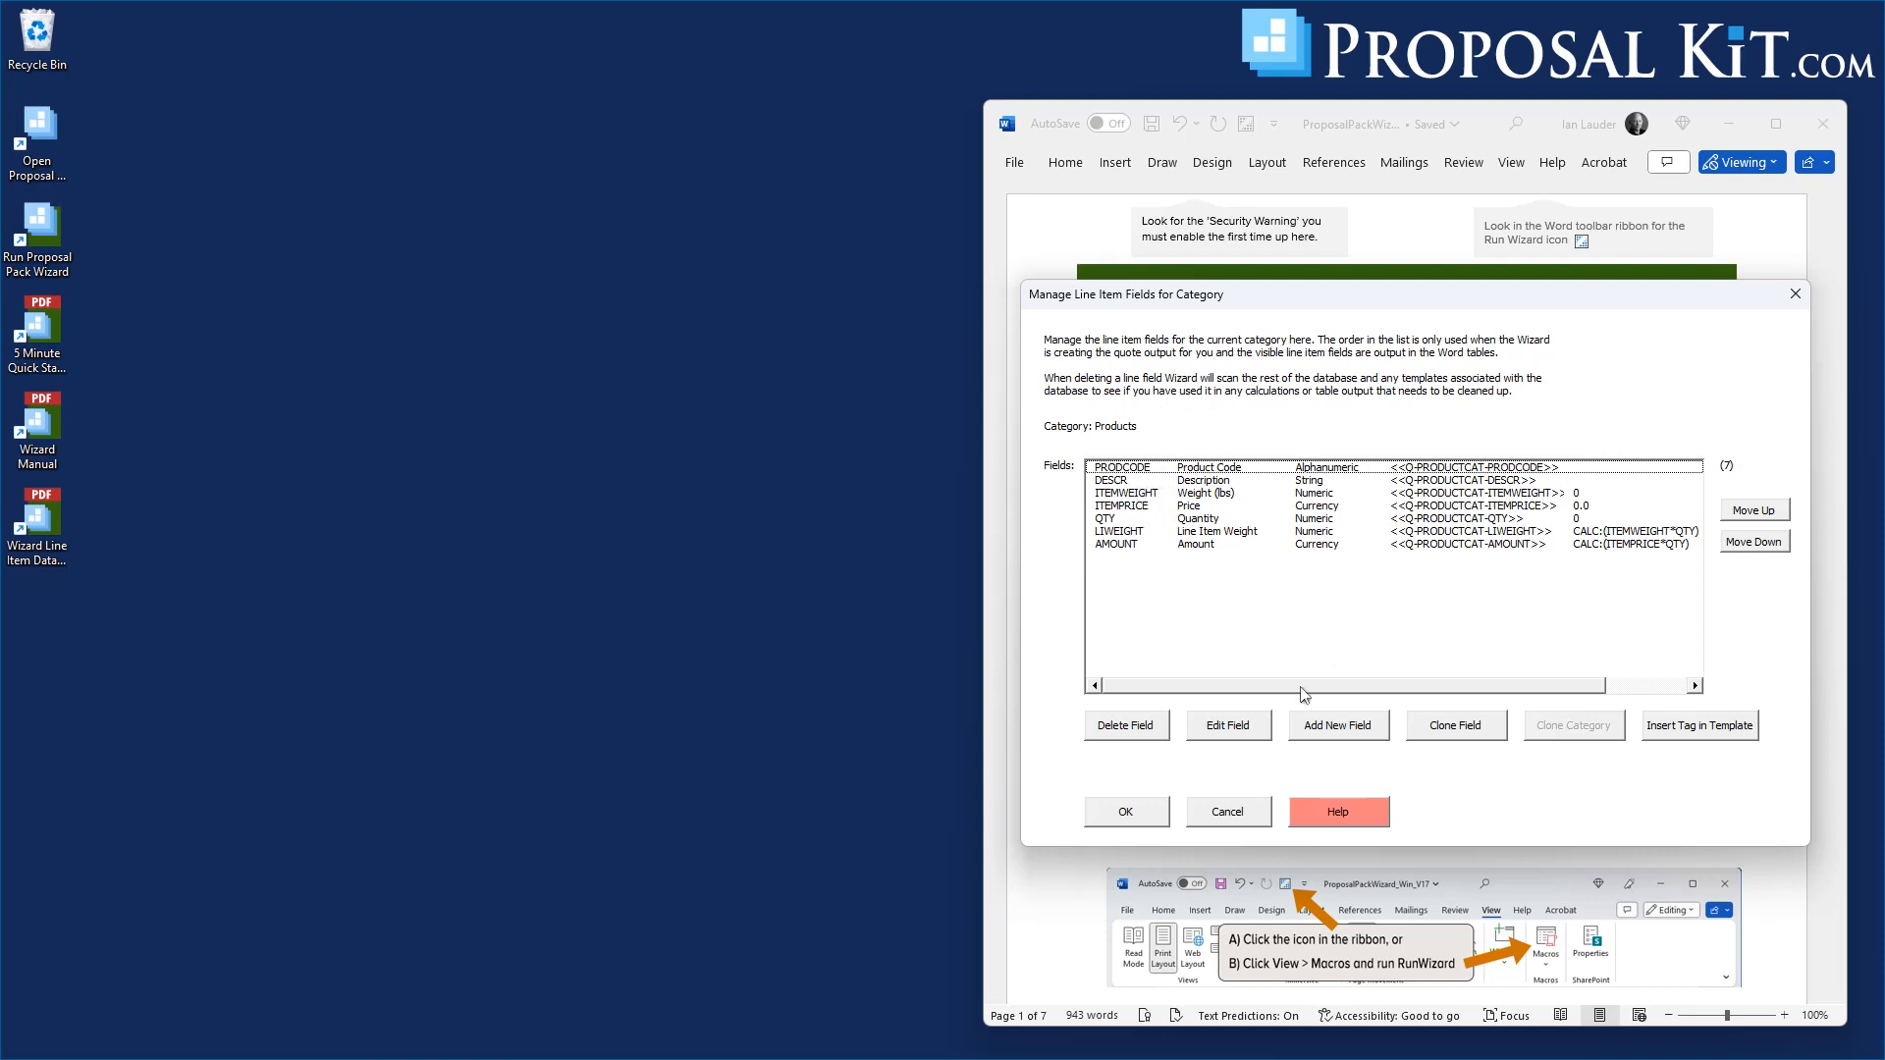
drag(1294, 688, 1420, 668)
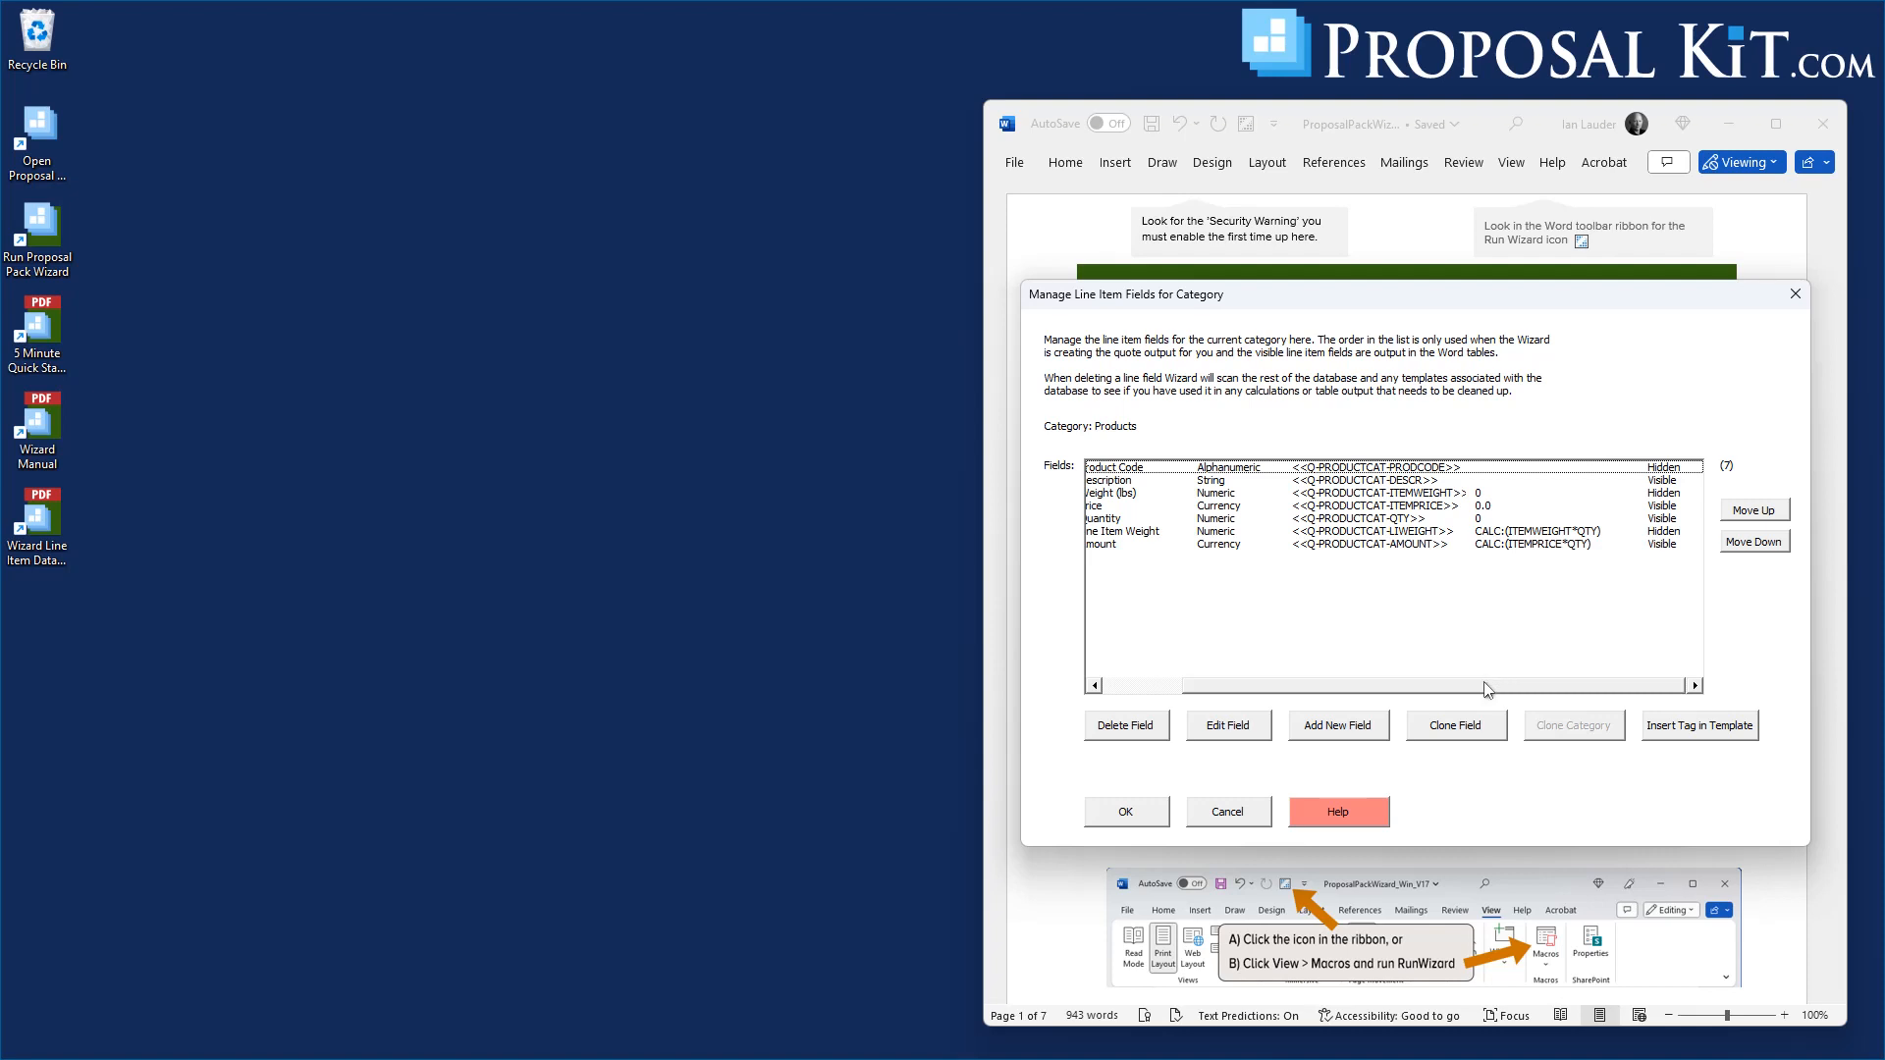
drag(1483, 690, 1400, 693)
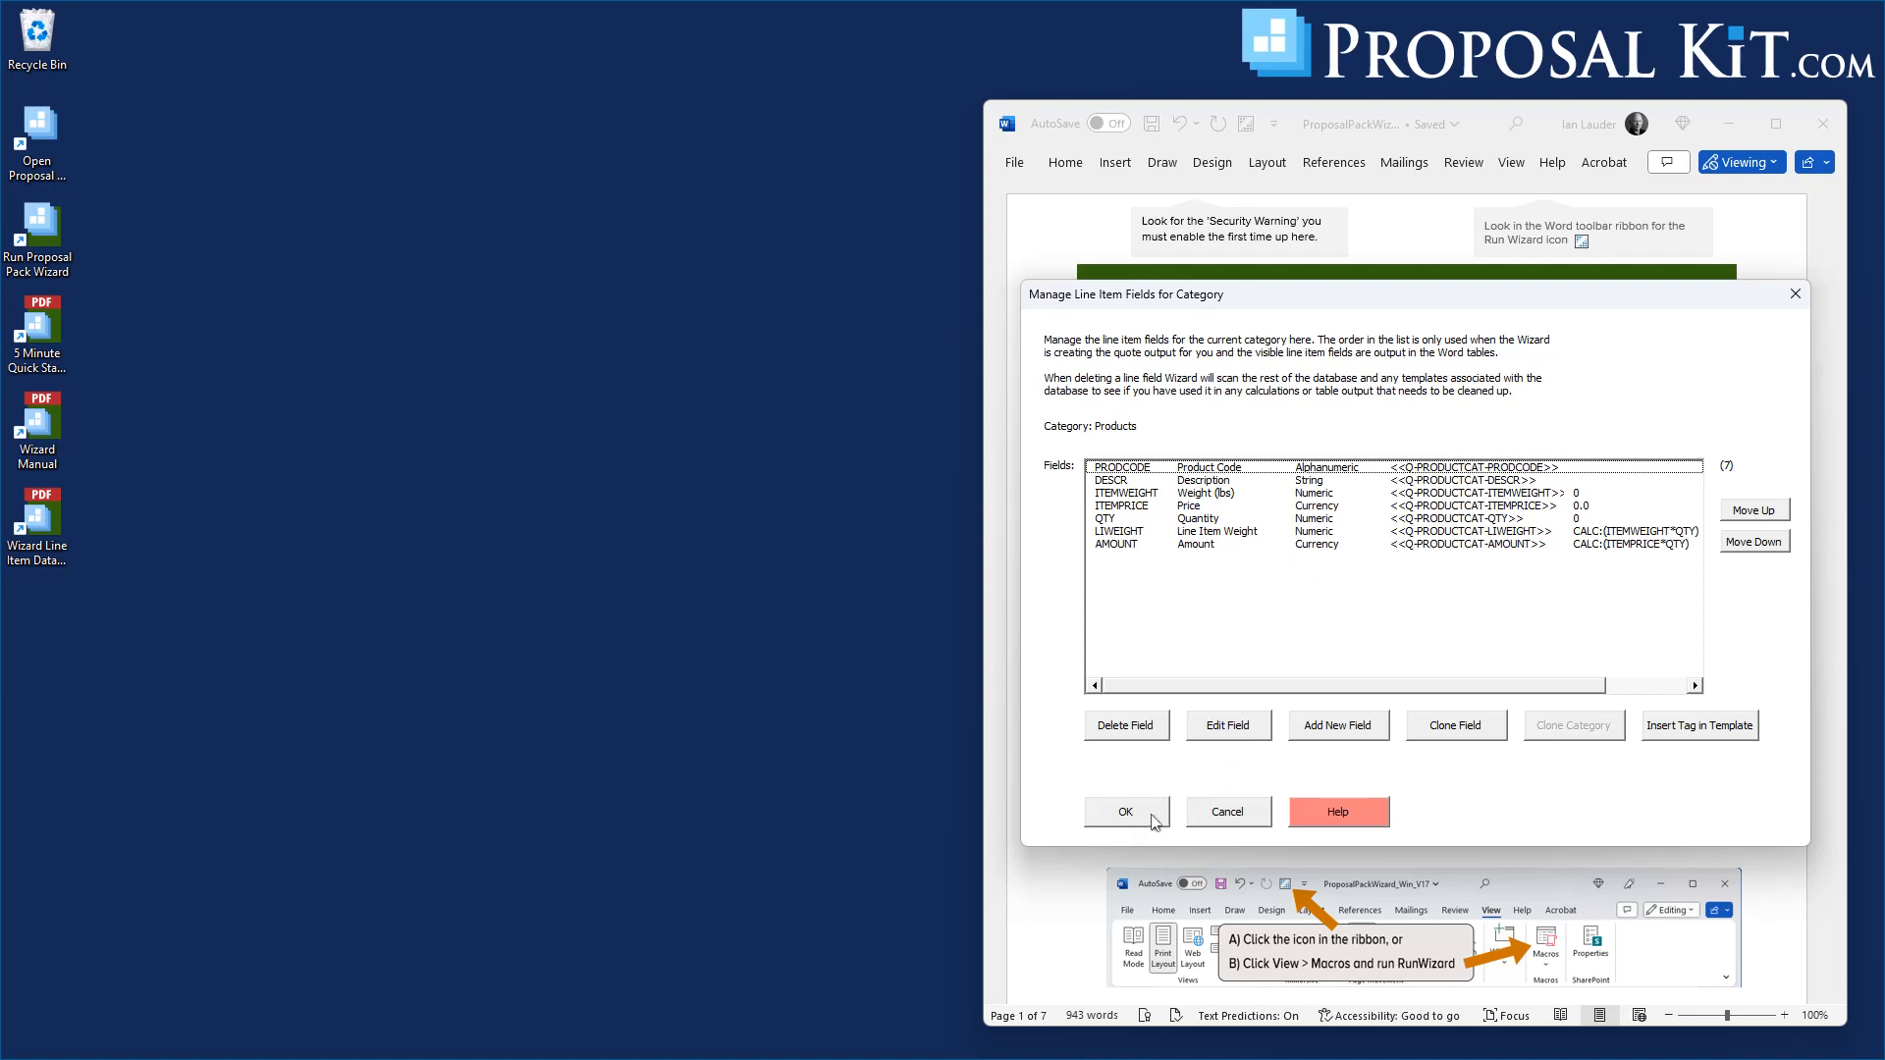
click(1226, 814)
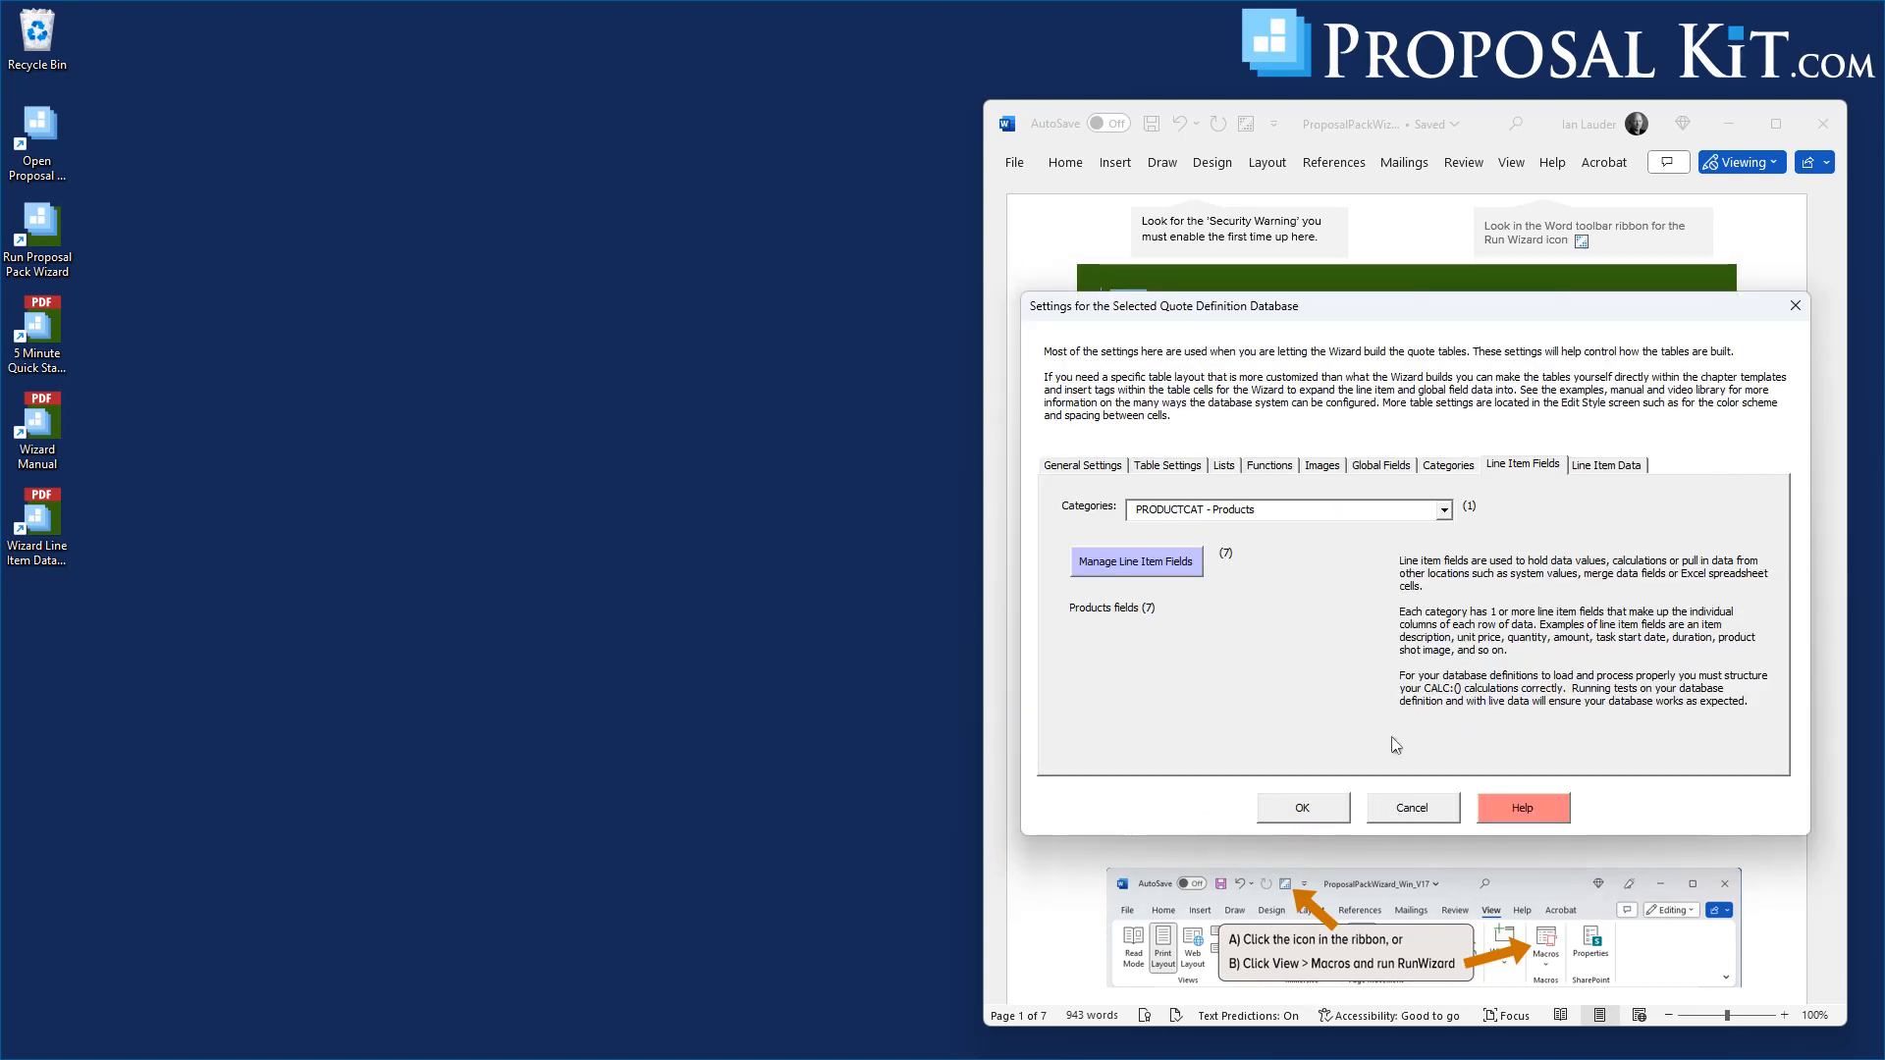
click(1437, 808)
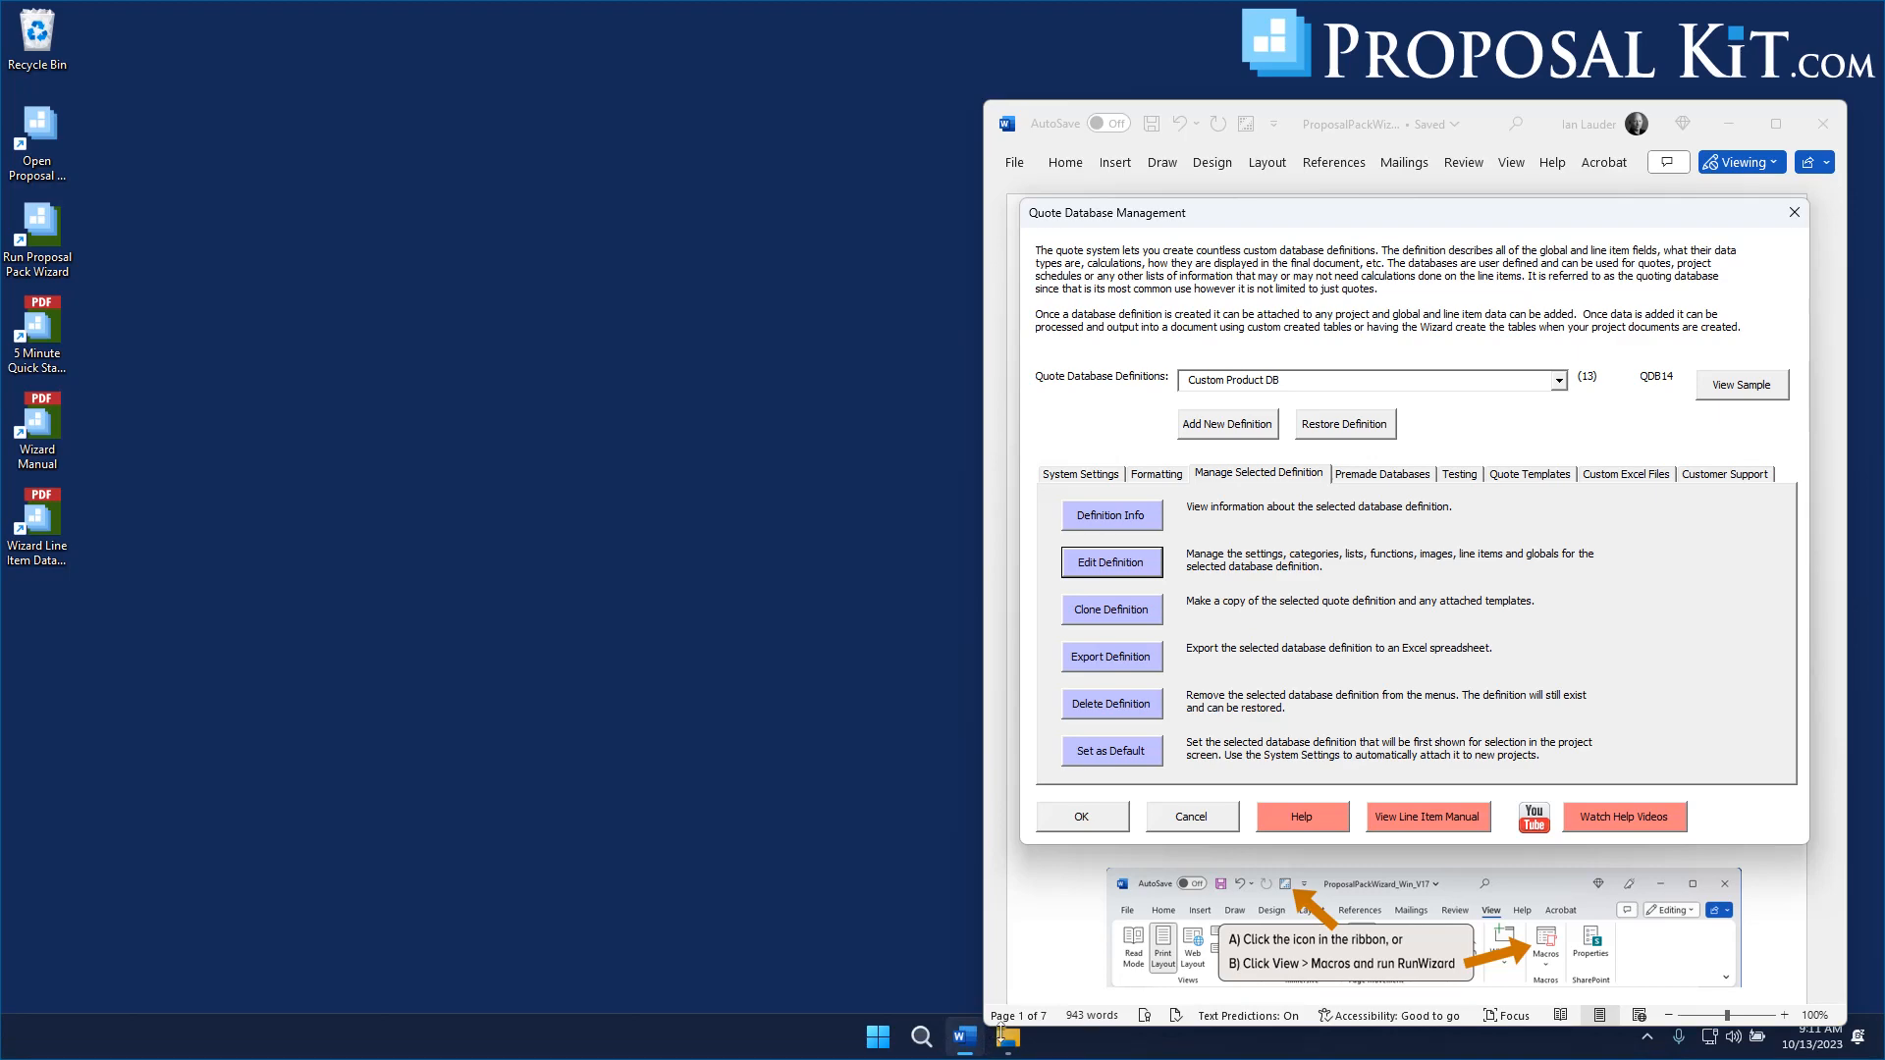
Switch to File Explorer and examine the QDB-prefixed template files in the MyTemplates folder
click(1007, 1037)
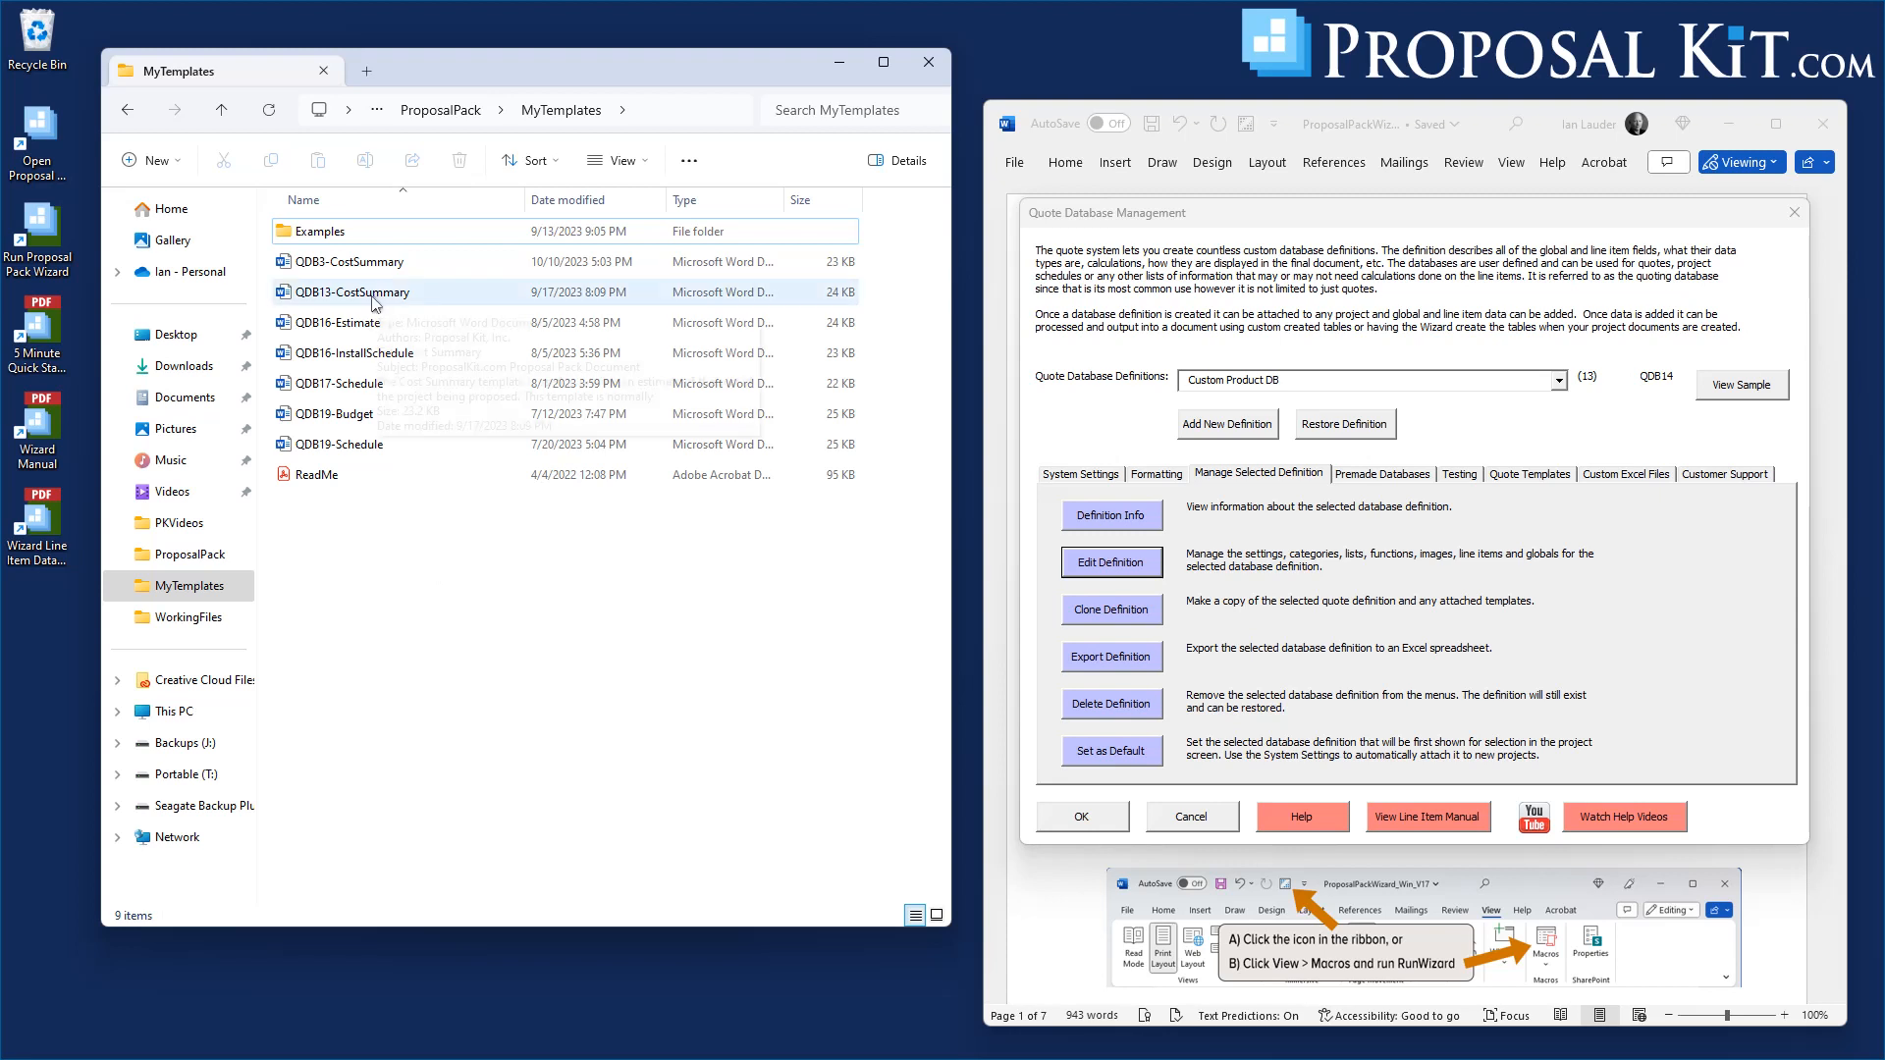
mouse_move(375, 303)
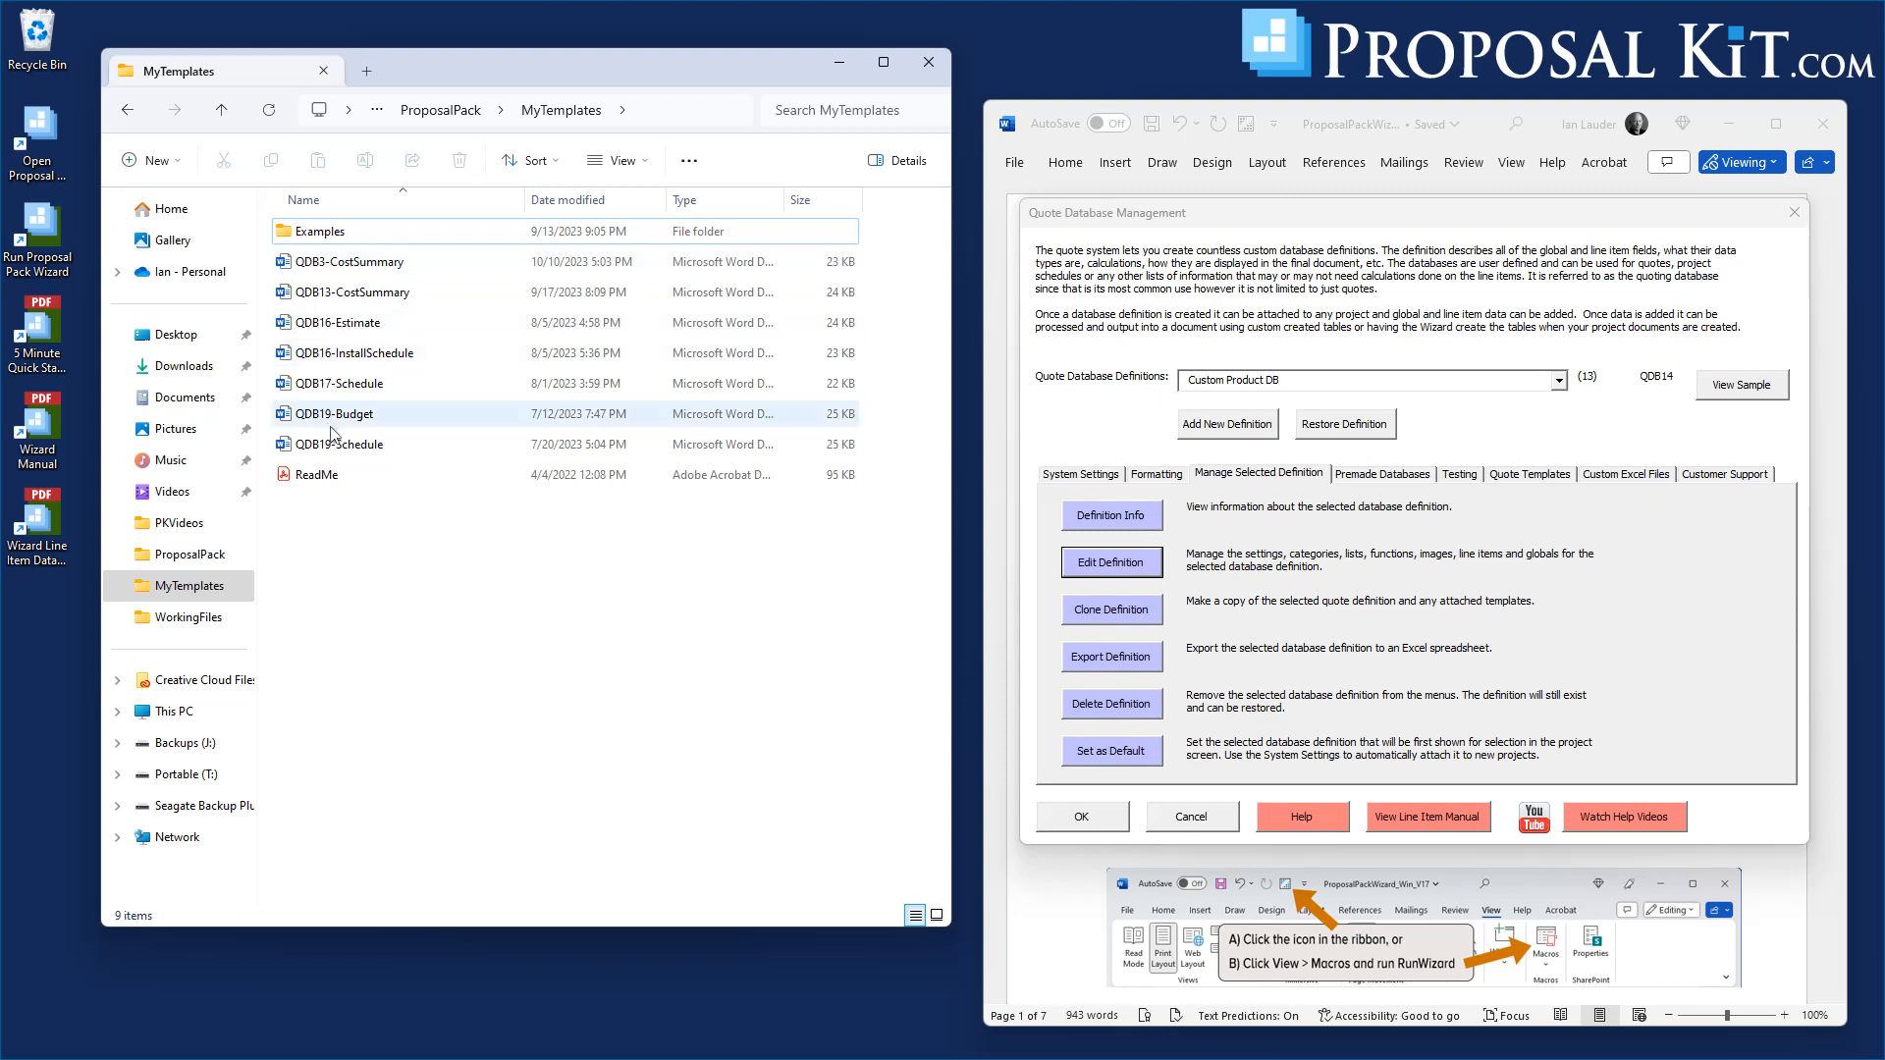
mouse_move(329, 265)
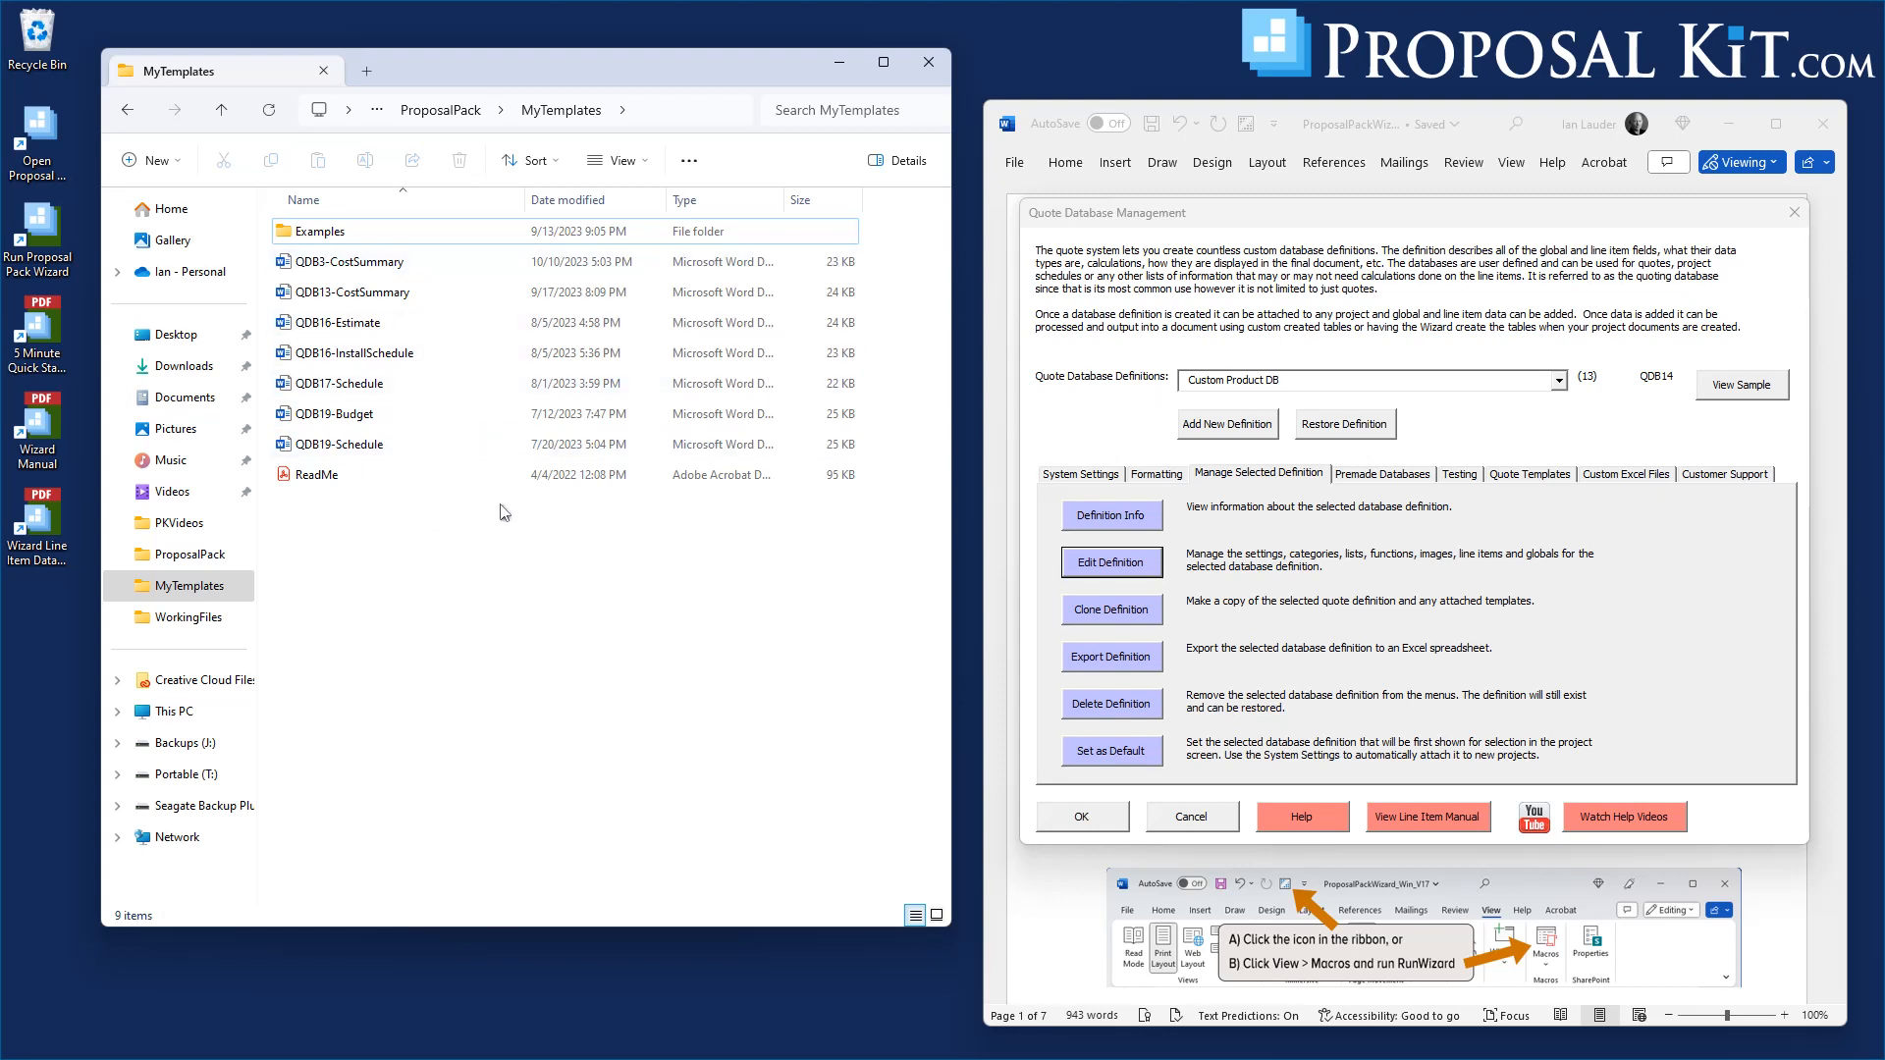
Back in the Wizard, view the database code for Basic Product Sales and reselect Custom Product DB
click(1360, 606)
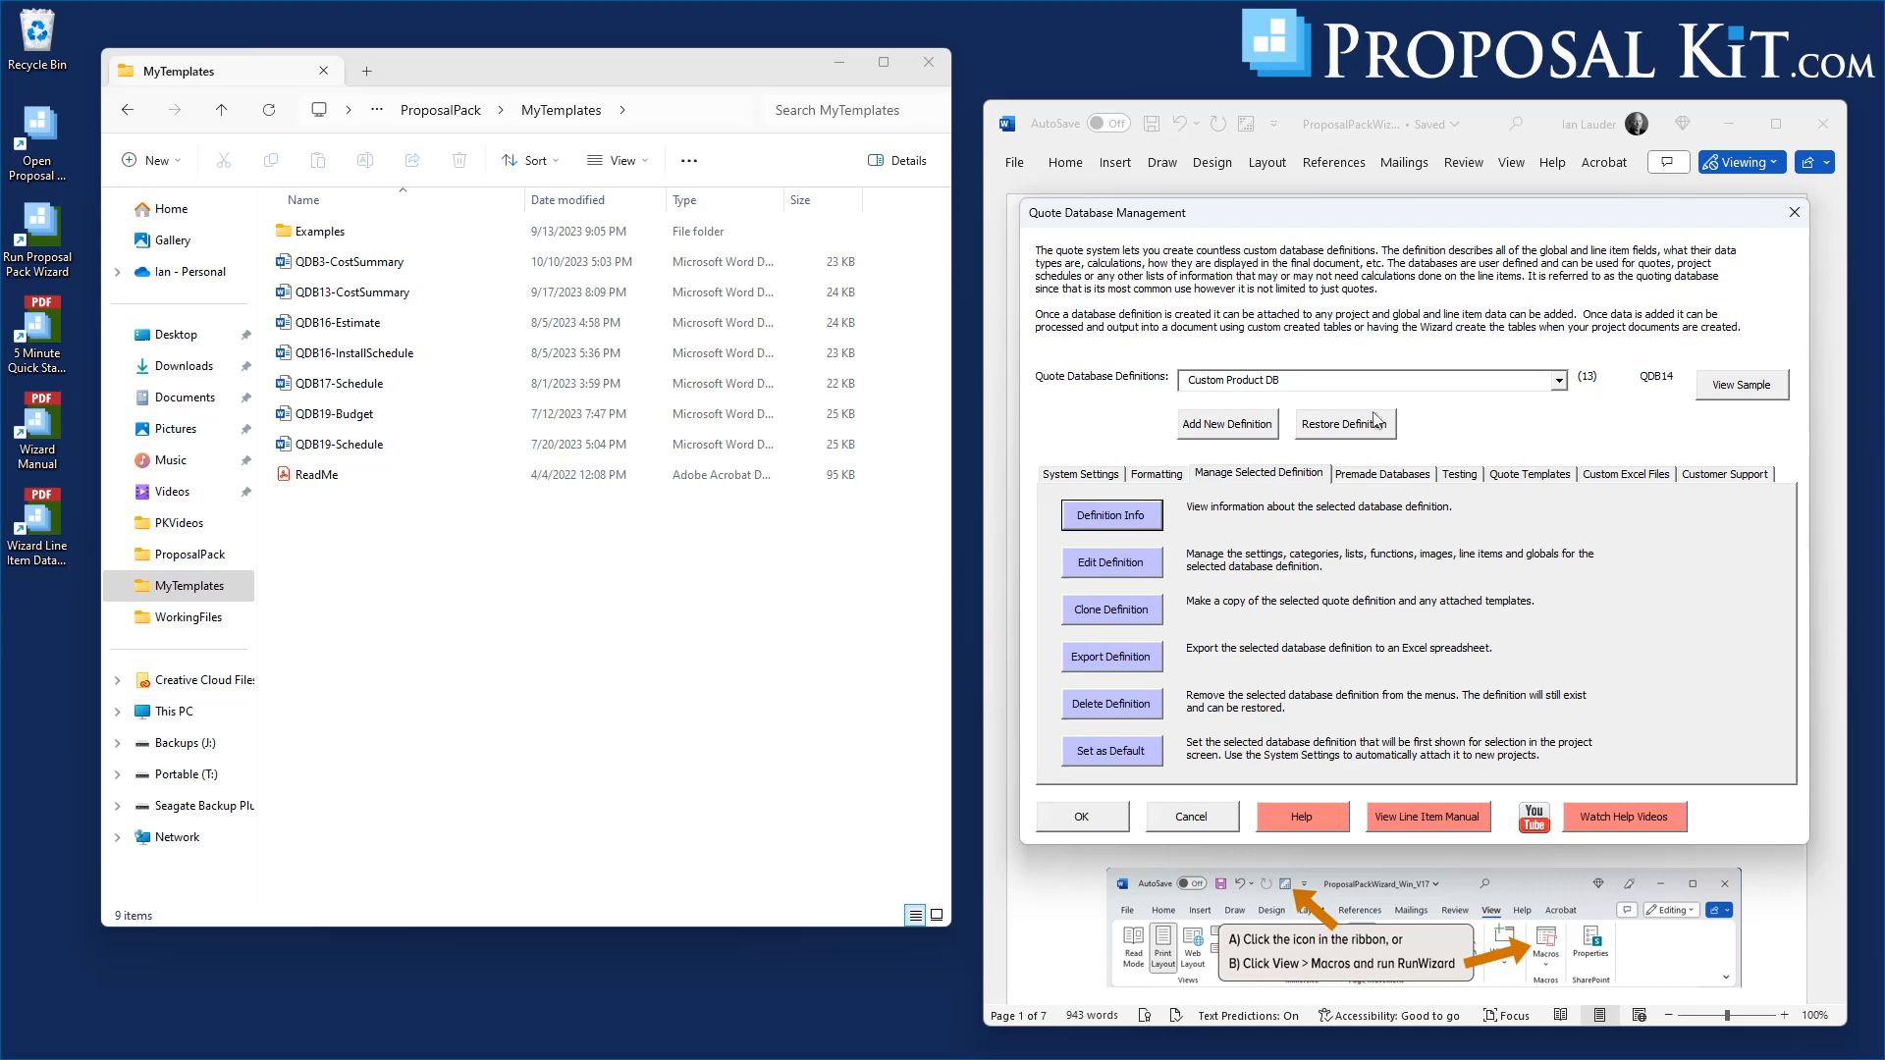
click(1263, 385)
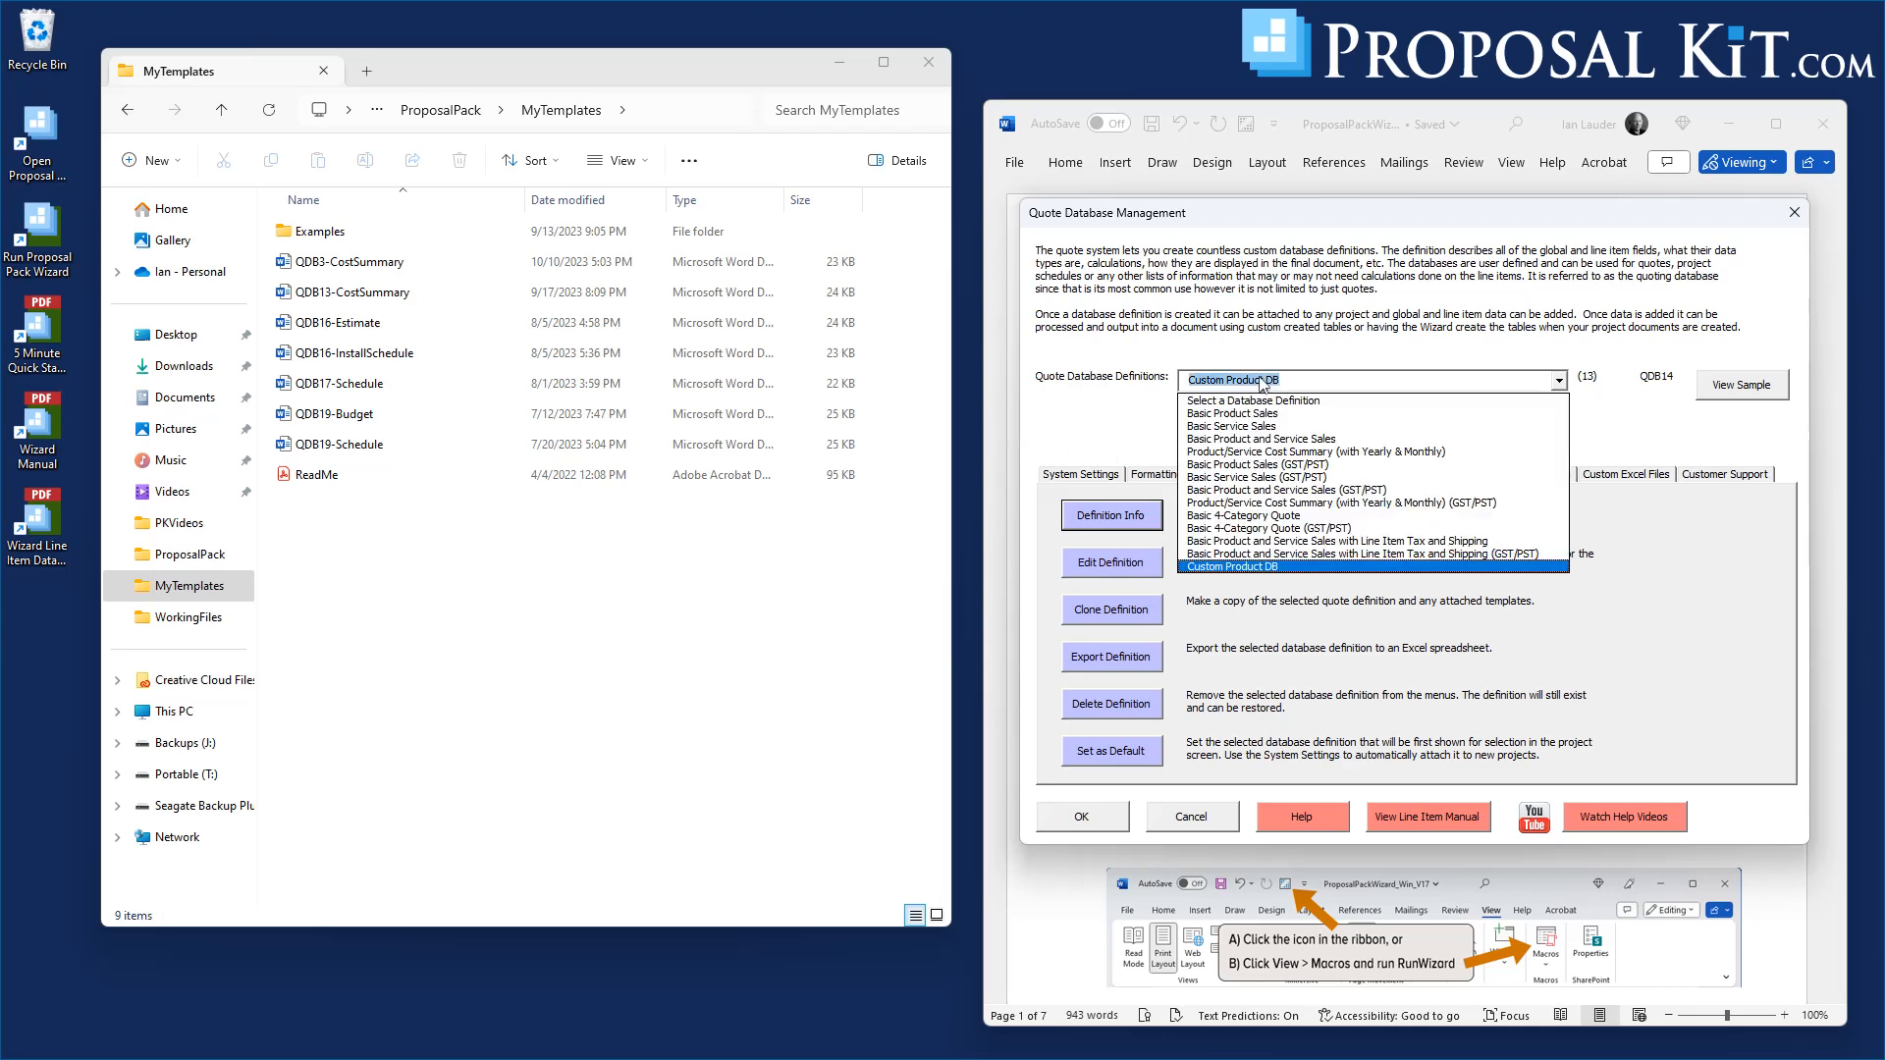
click(1323, 413)
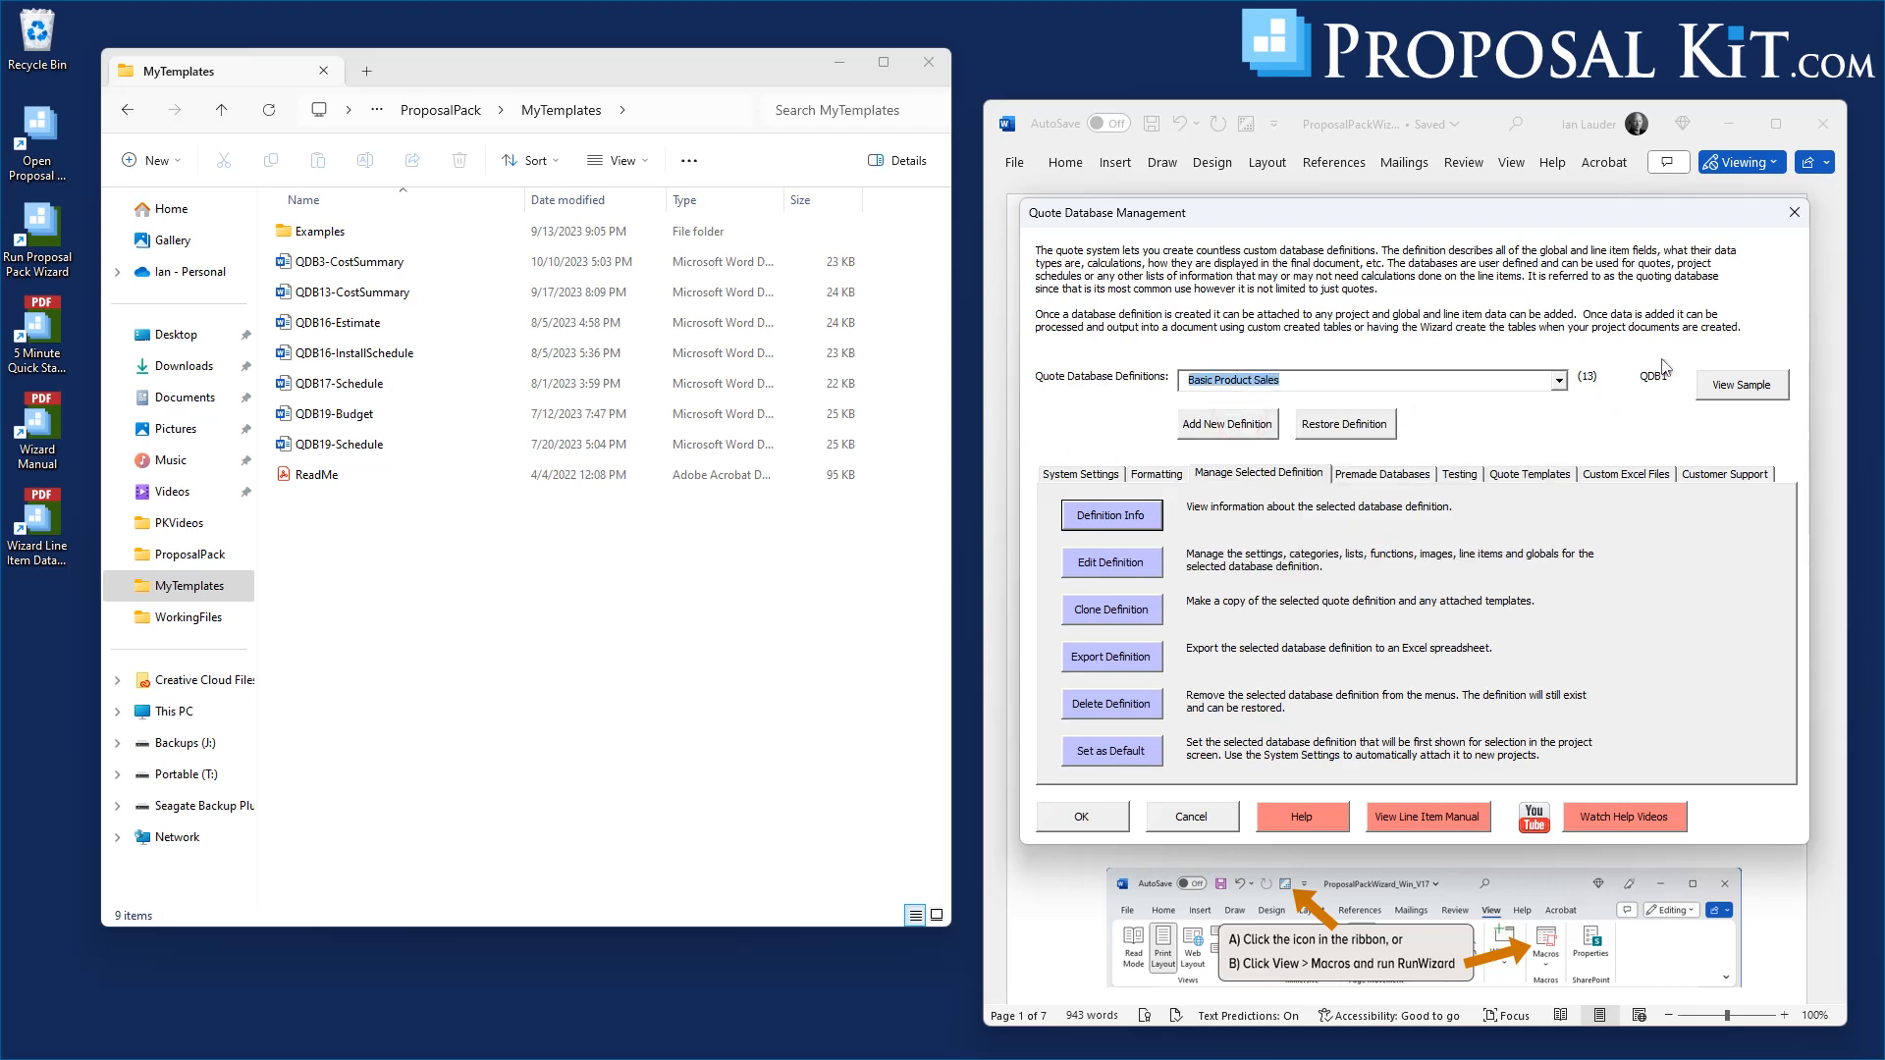
click(1244, 385)
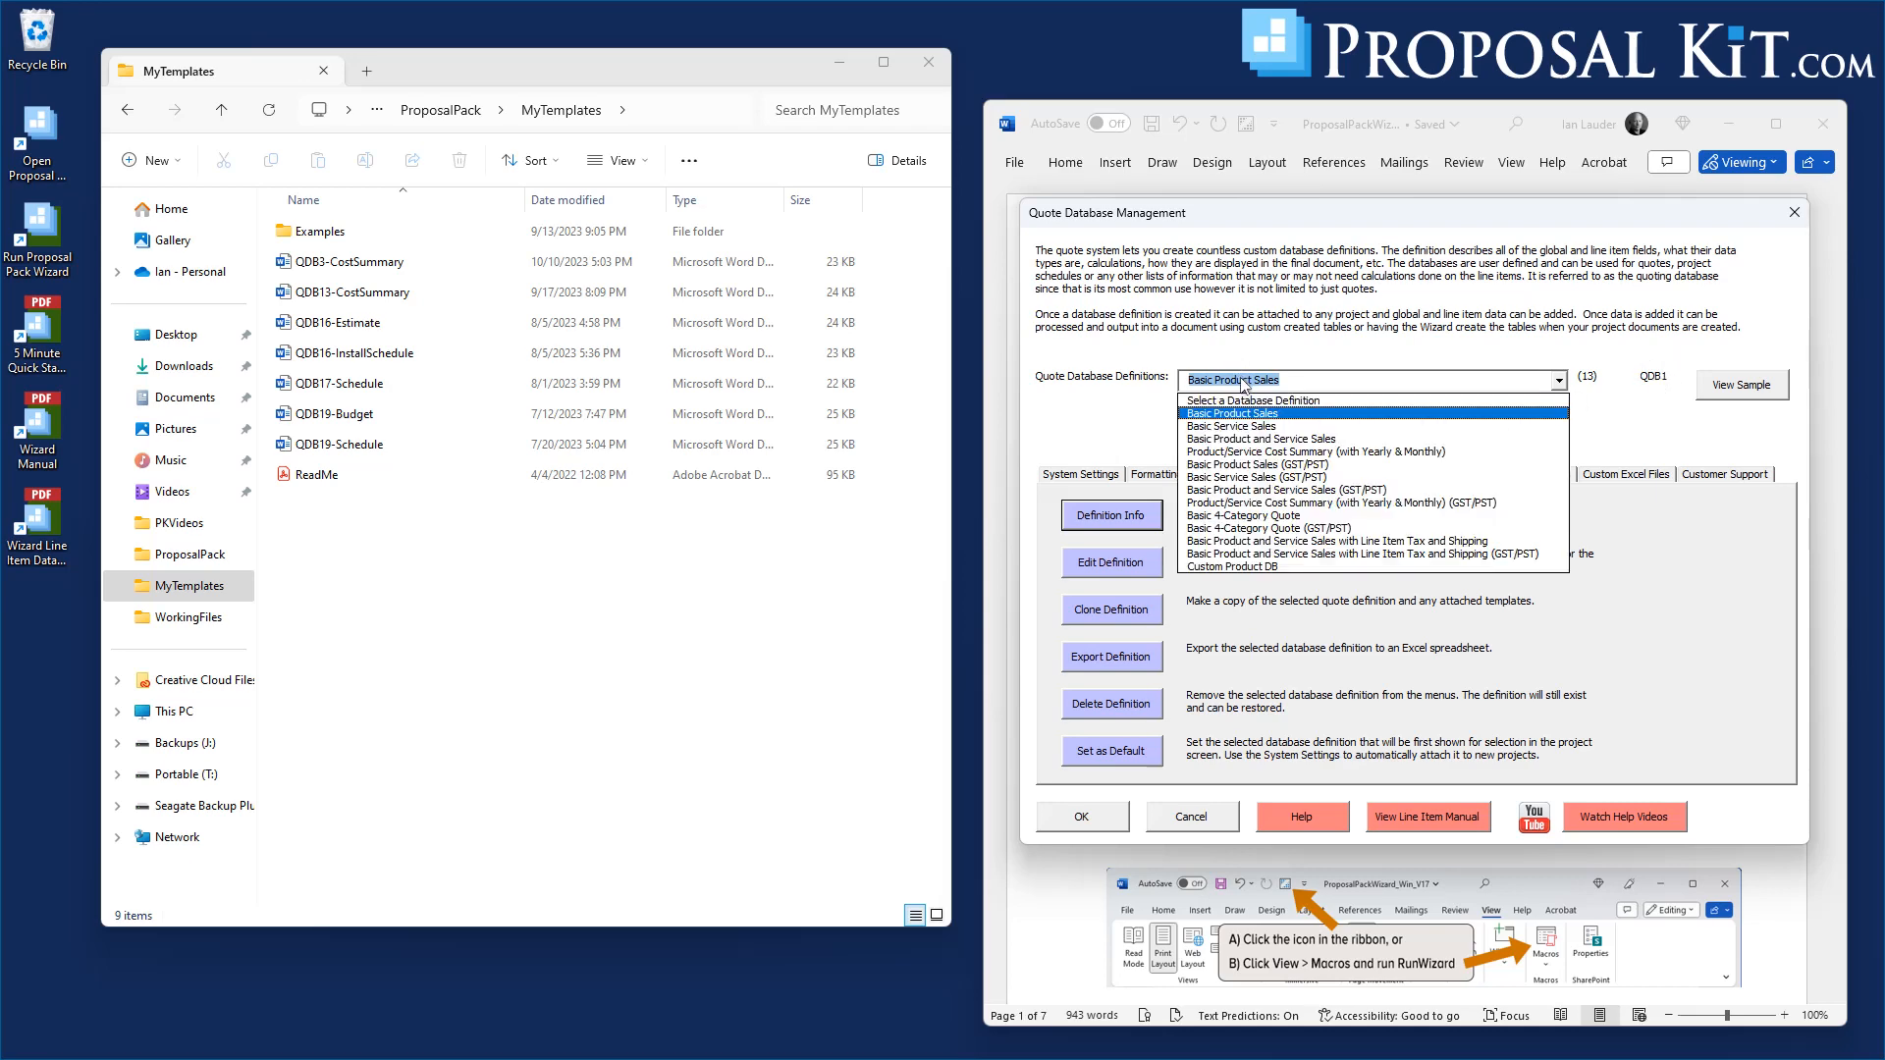
click(1266, 568)
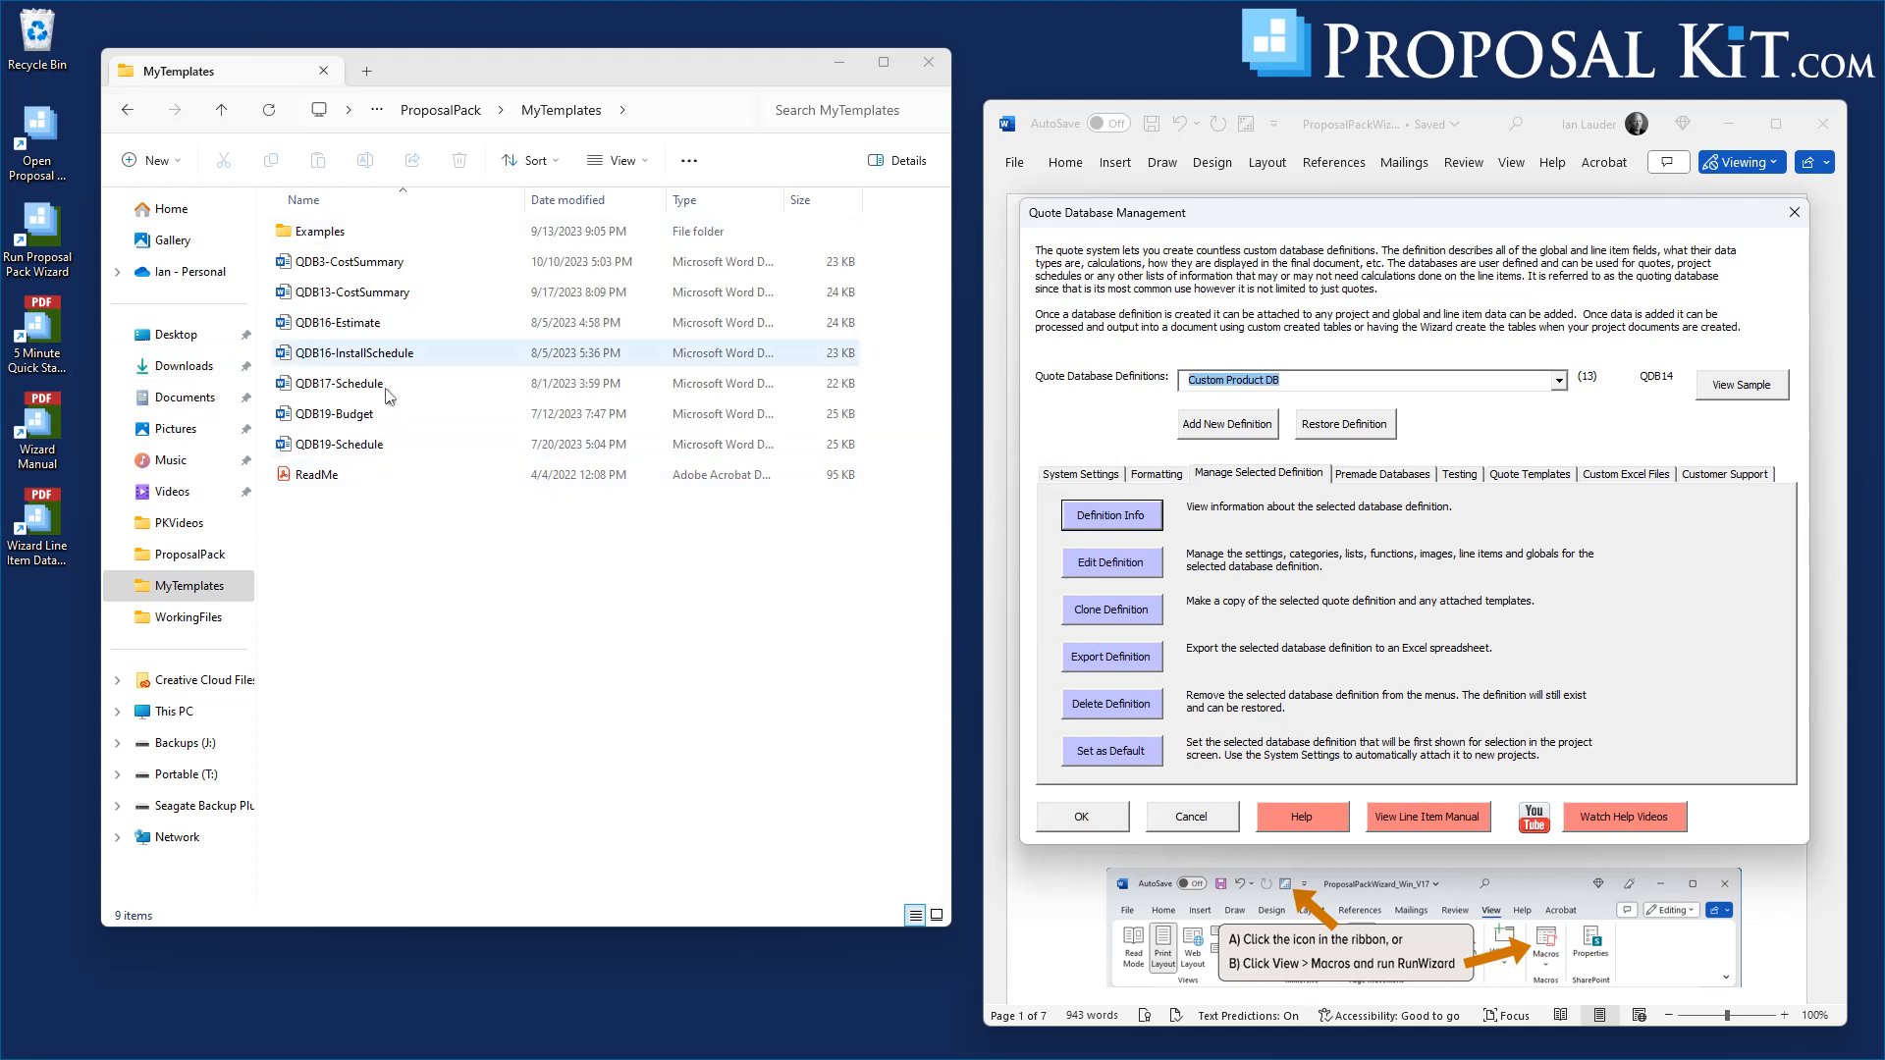
View the chapter templates associated with Custom Product DB, highlight Invoice, and close the list
click(1533, 478)
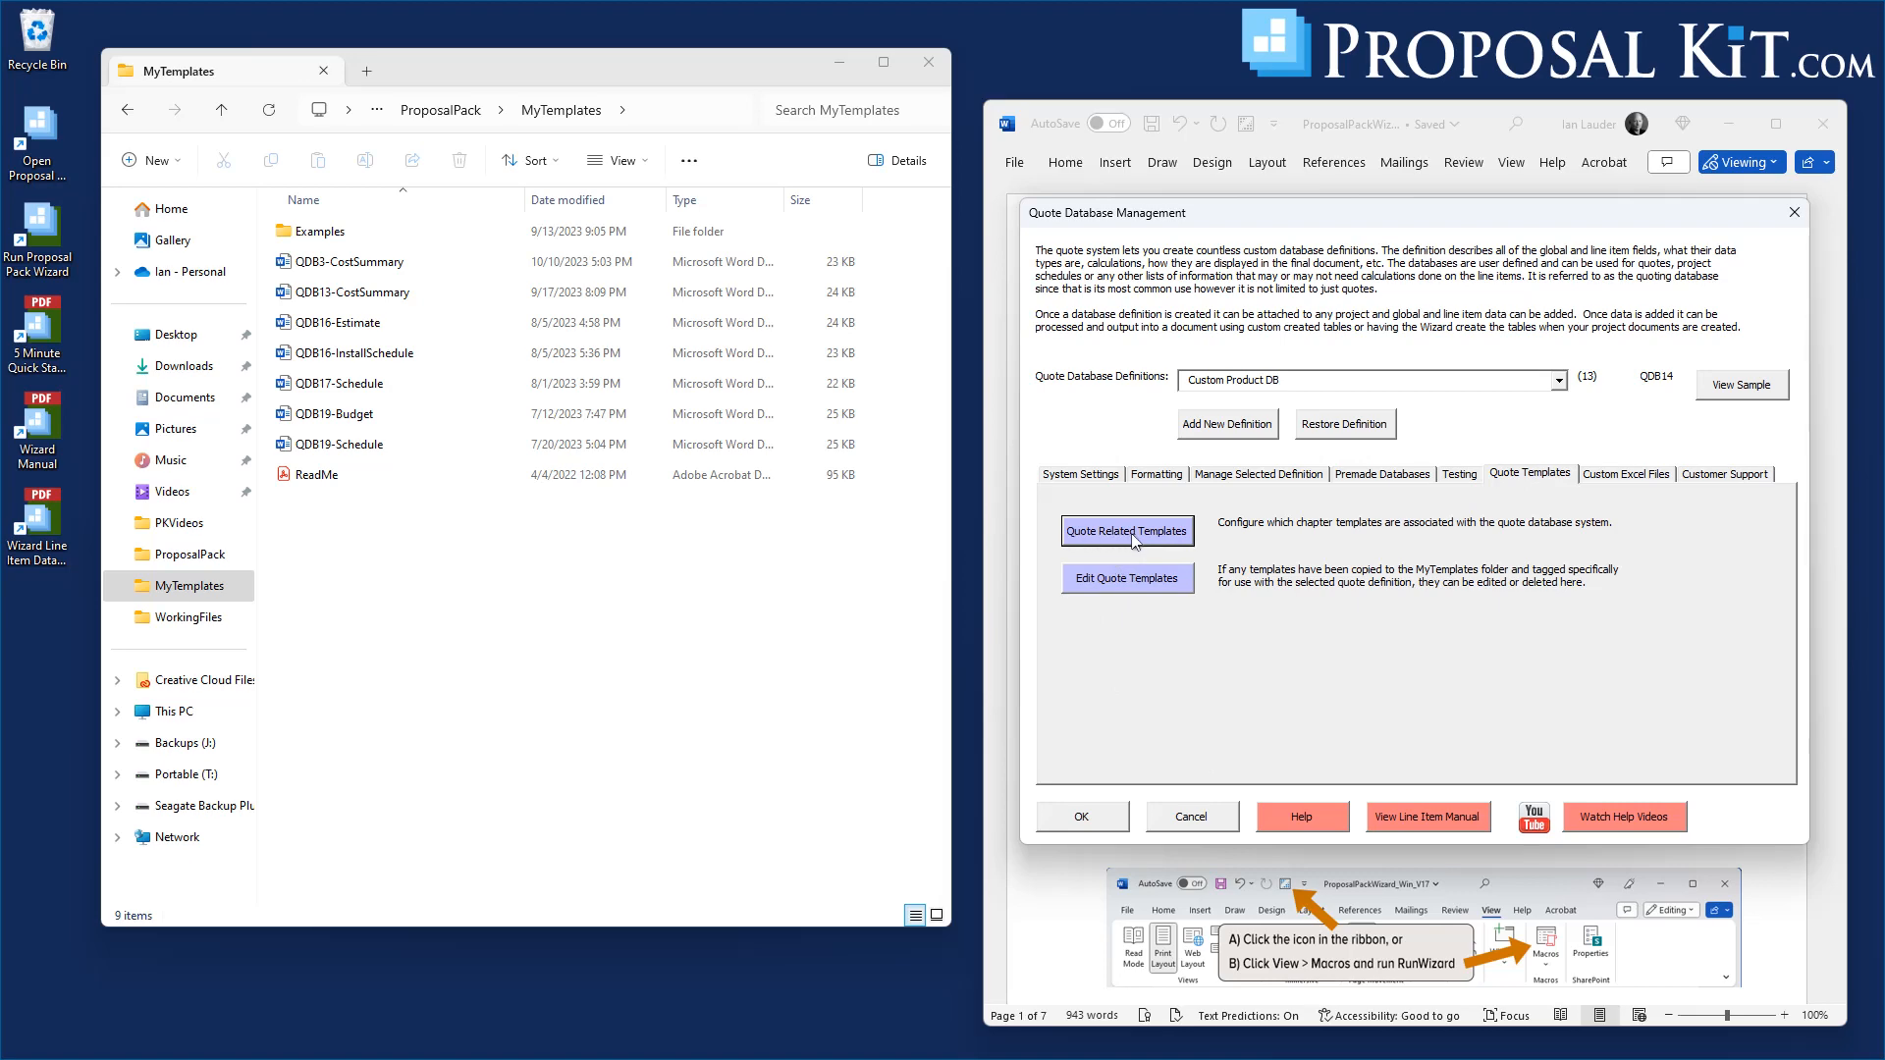
click(1135, 538)
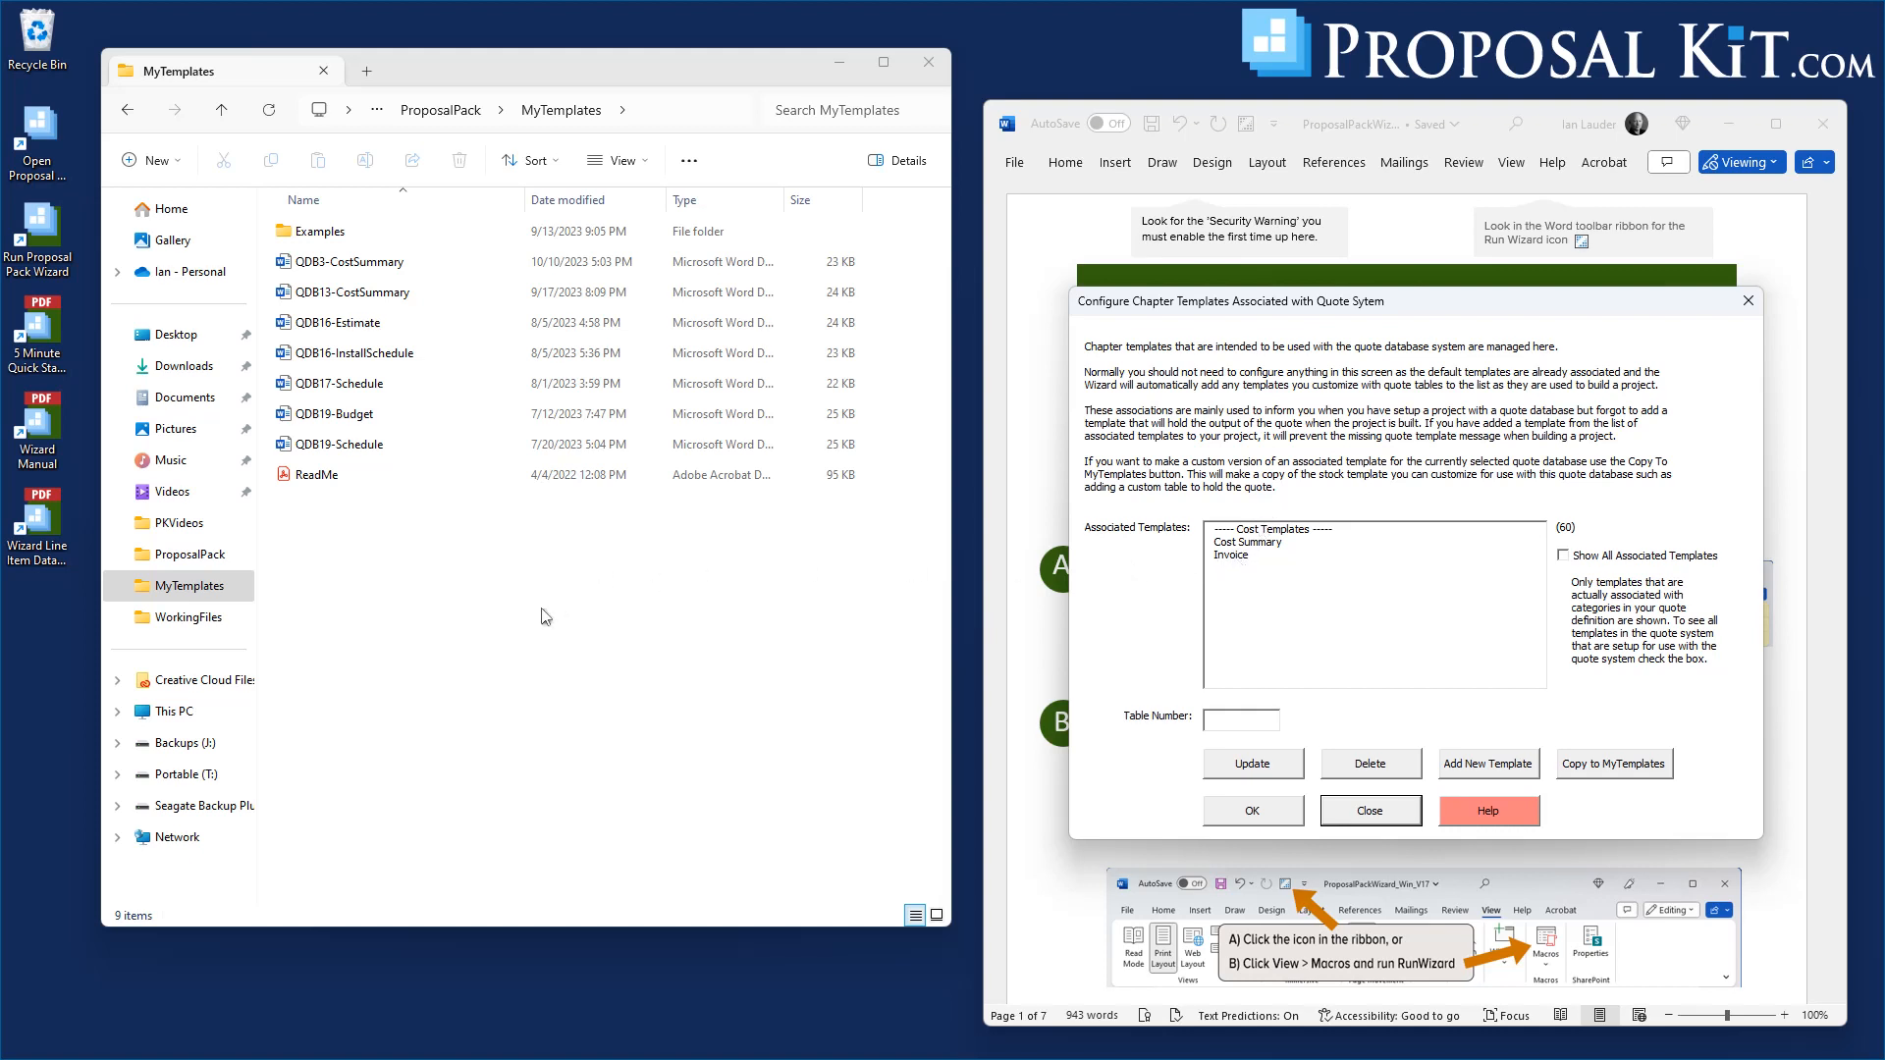
click(1234, 561)
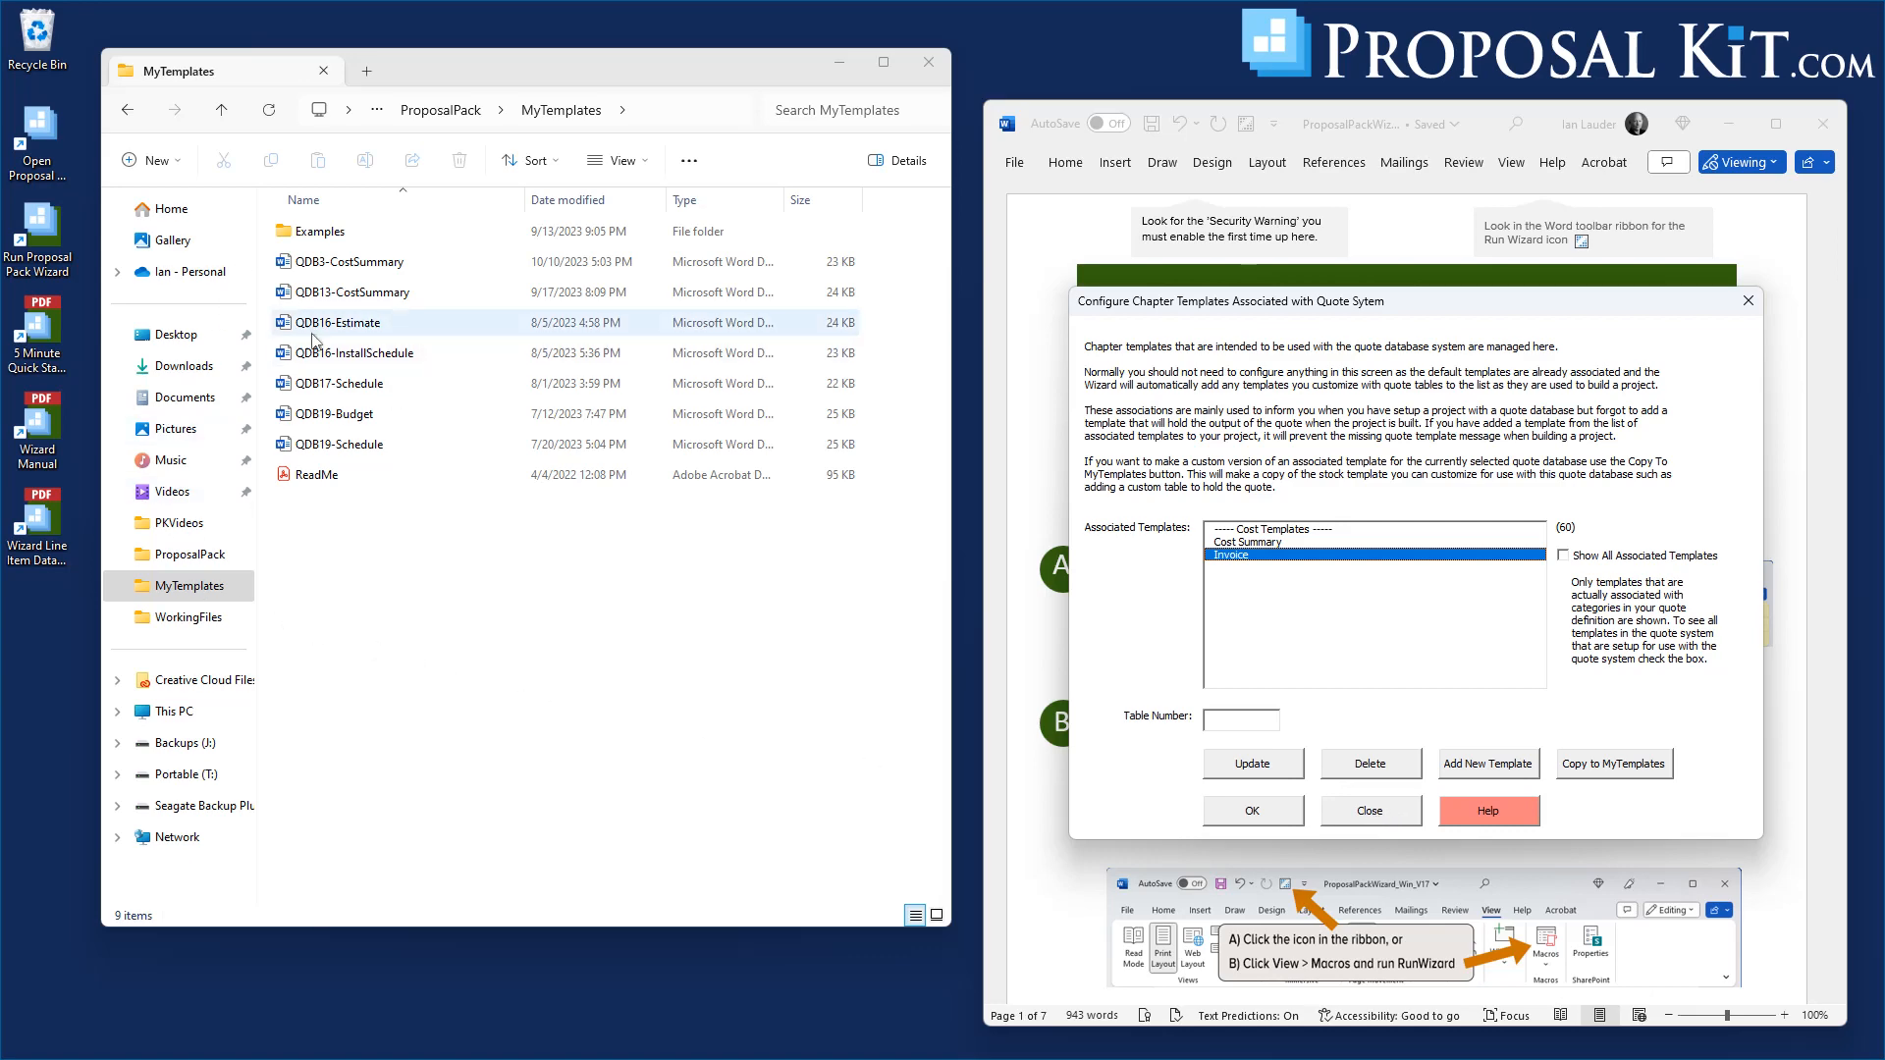
click(1370, 811)
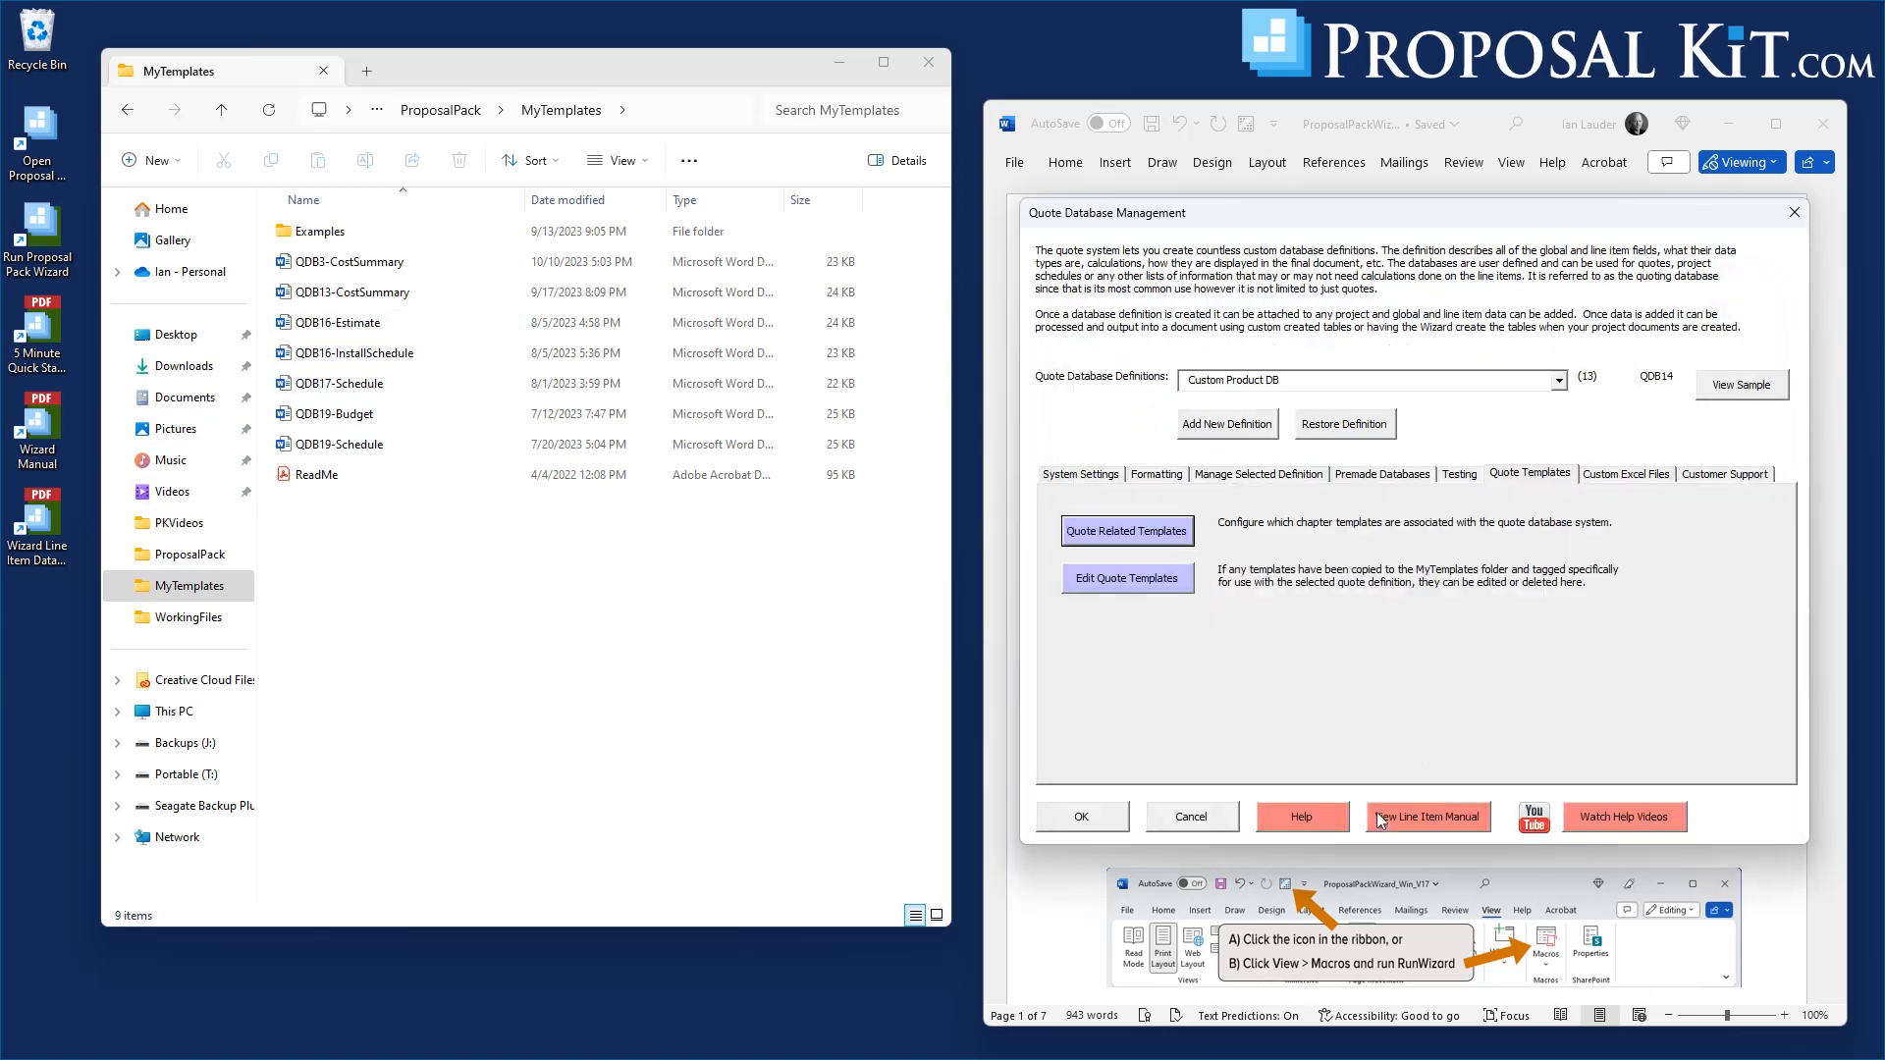
Check the custom quote templates for Custom Product DB, briefly show all MyTemplates files, and close the template editor
click(1129, 581)
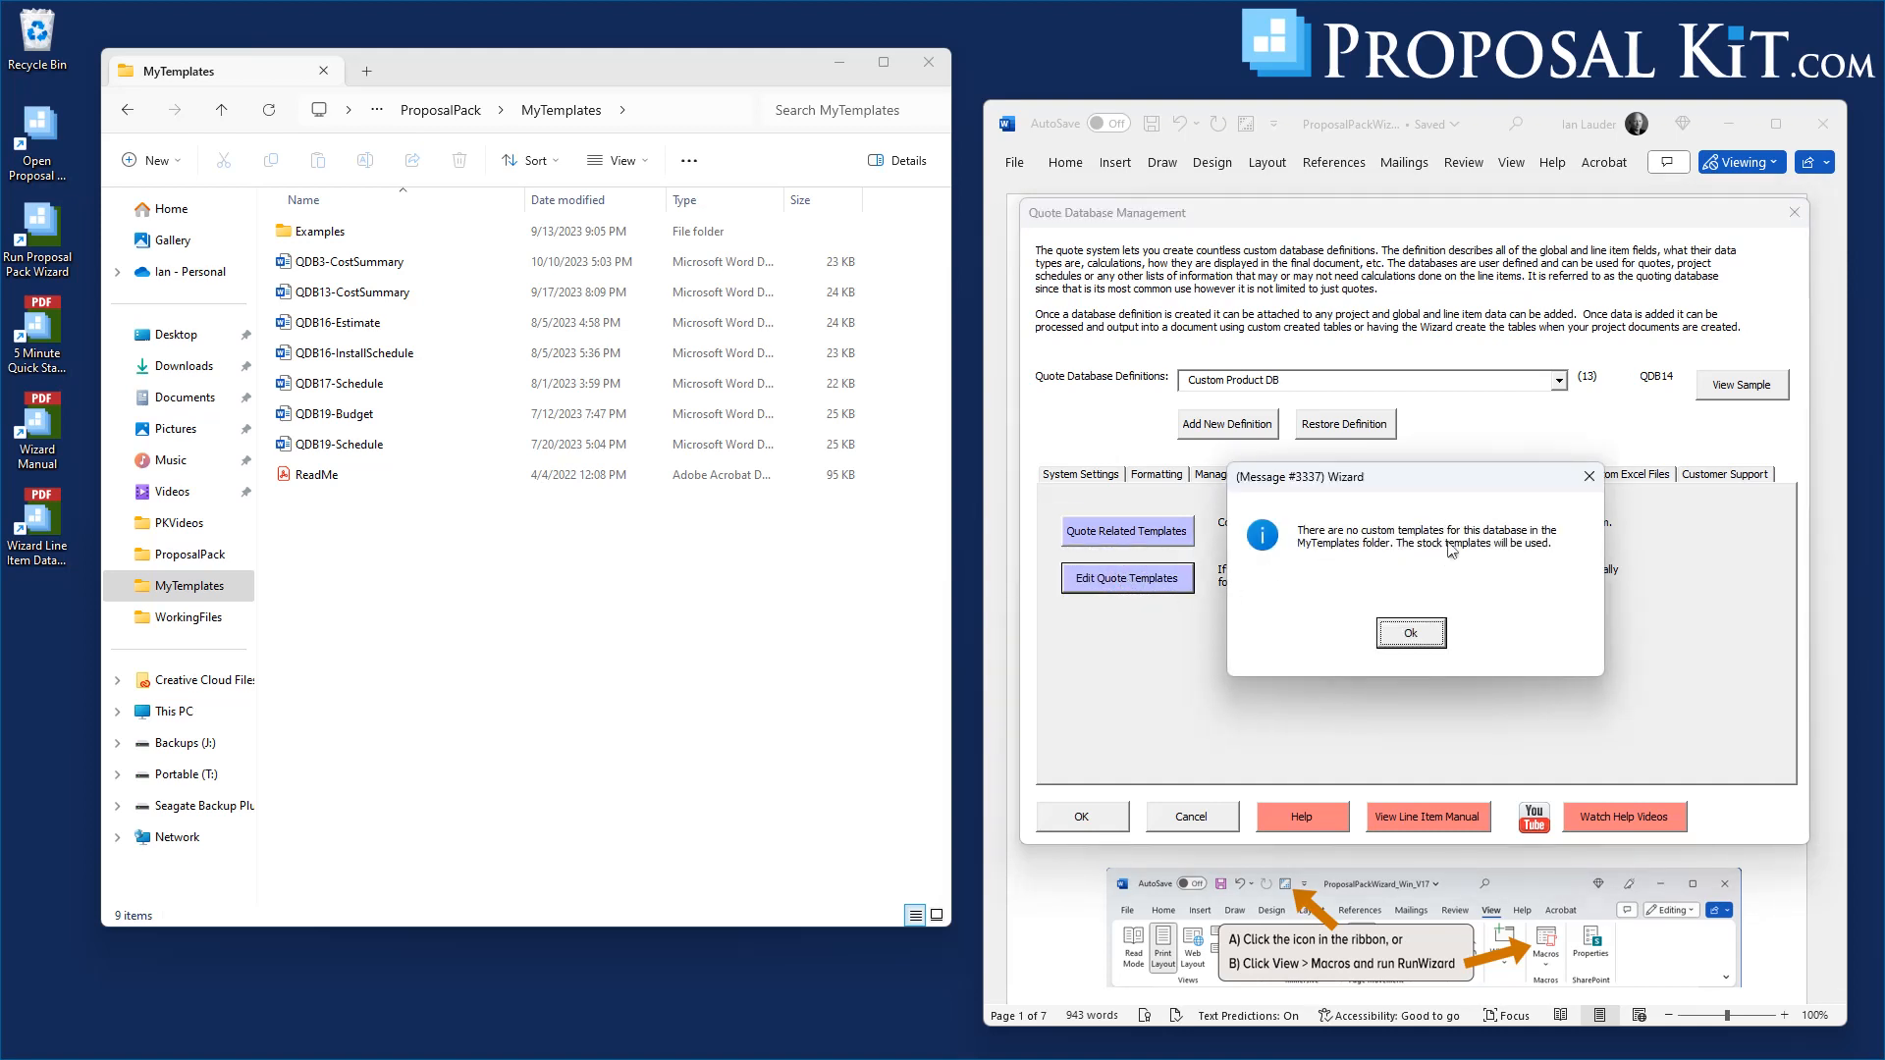
click(1411, 636)
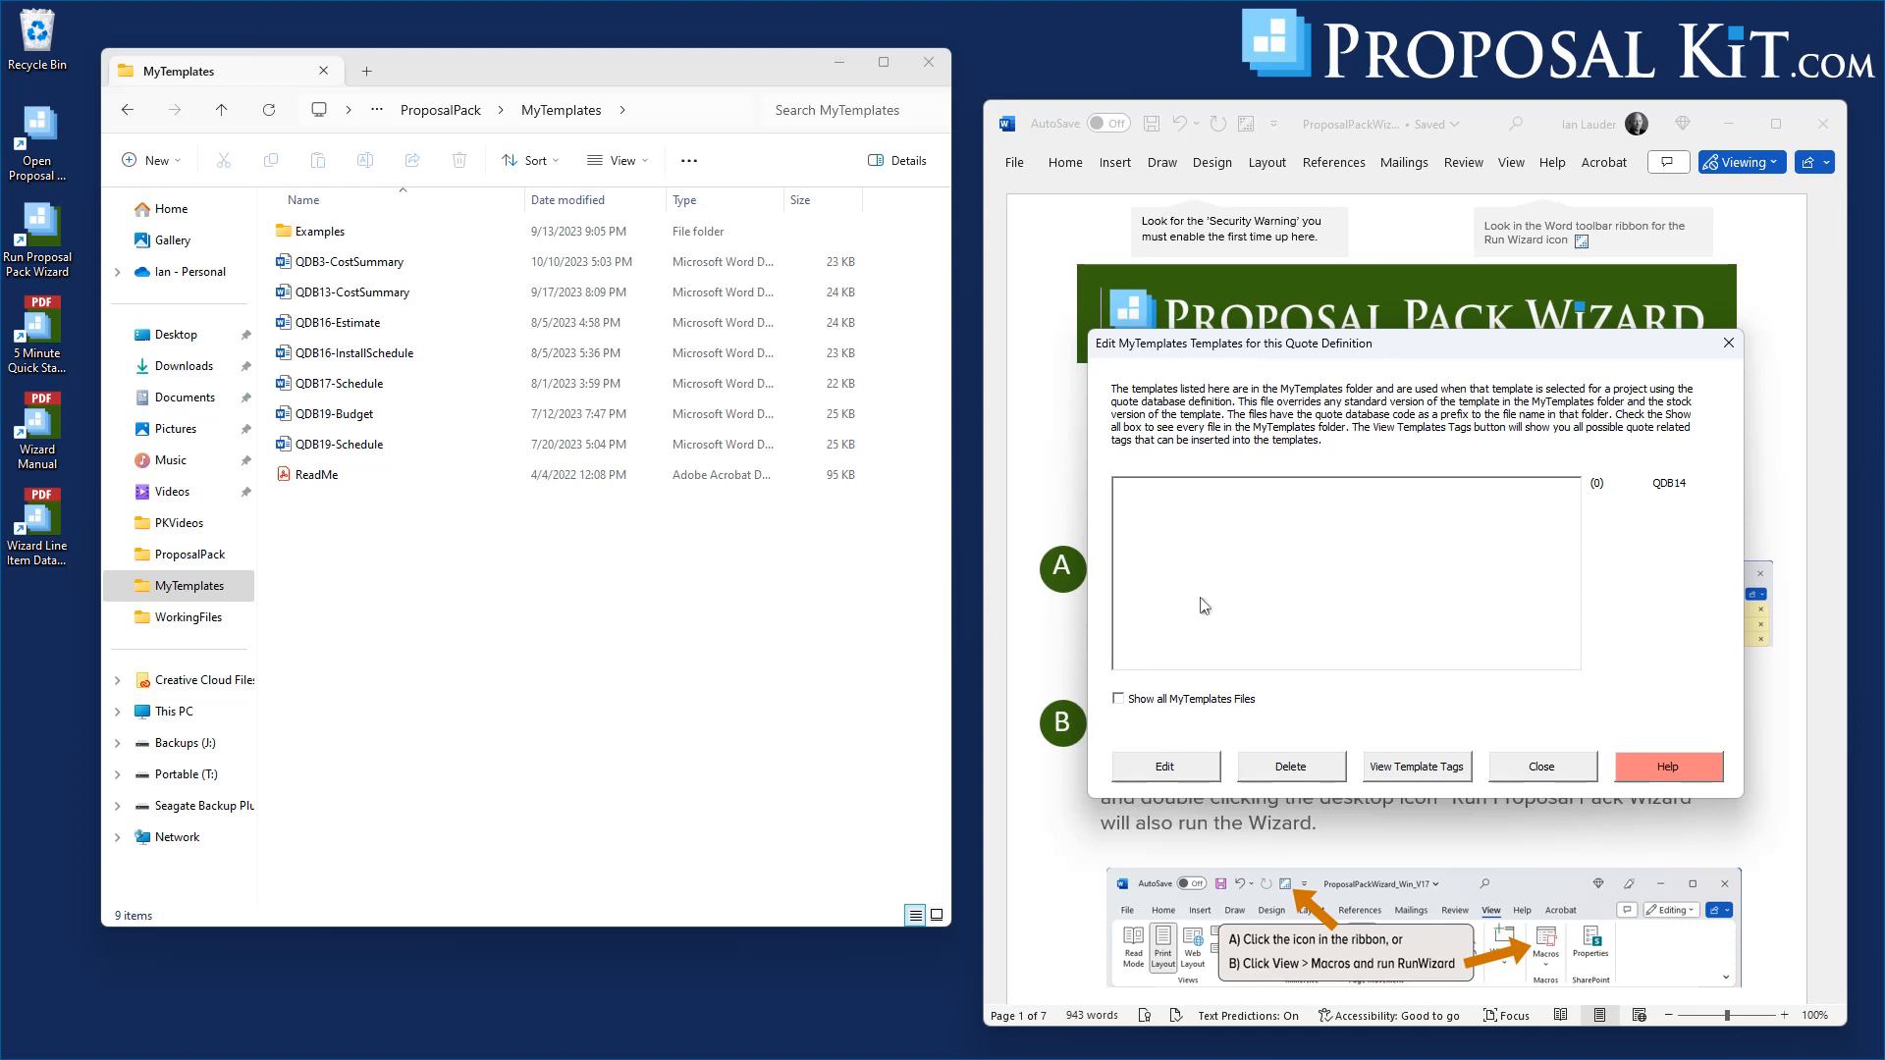
click(1118, 699)
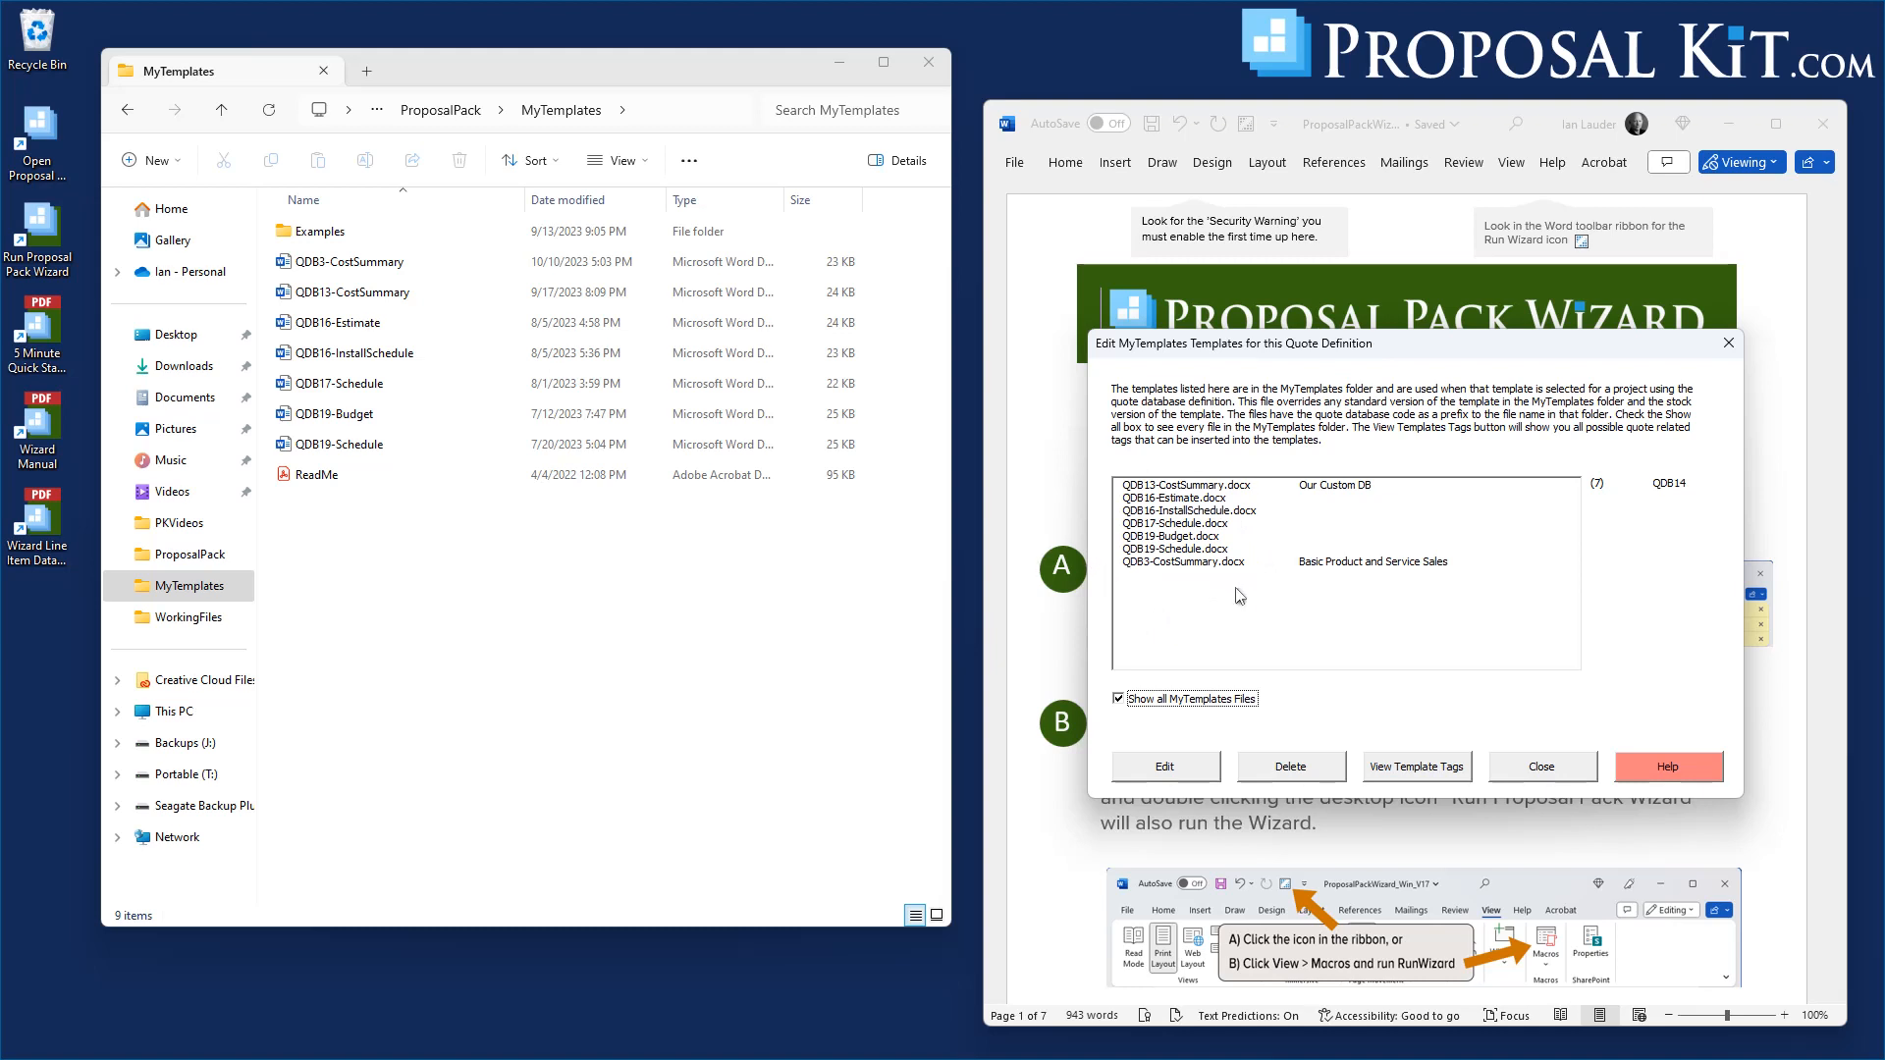
click(1178, 699)
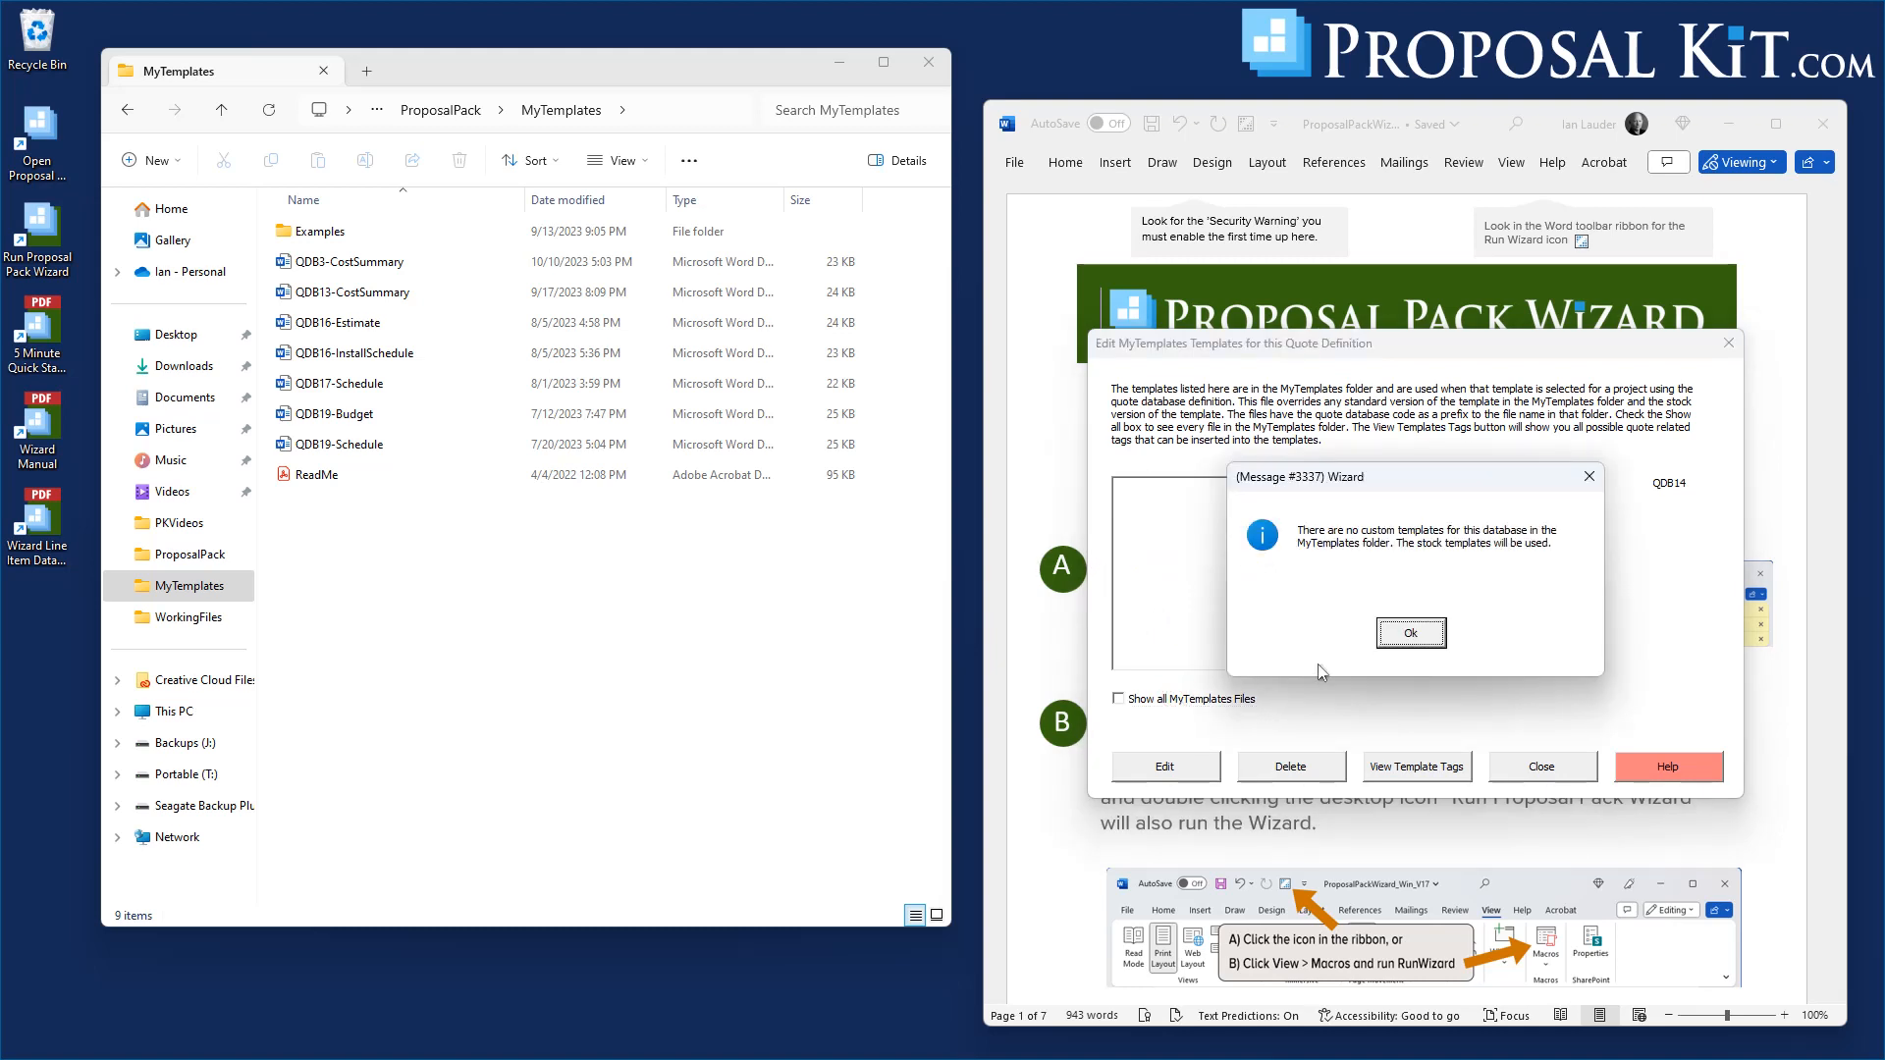
click(1380, 631)
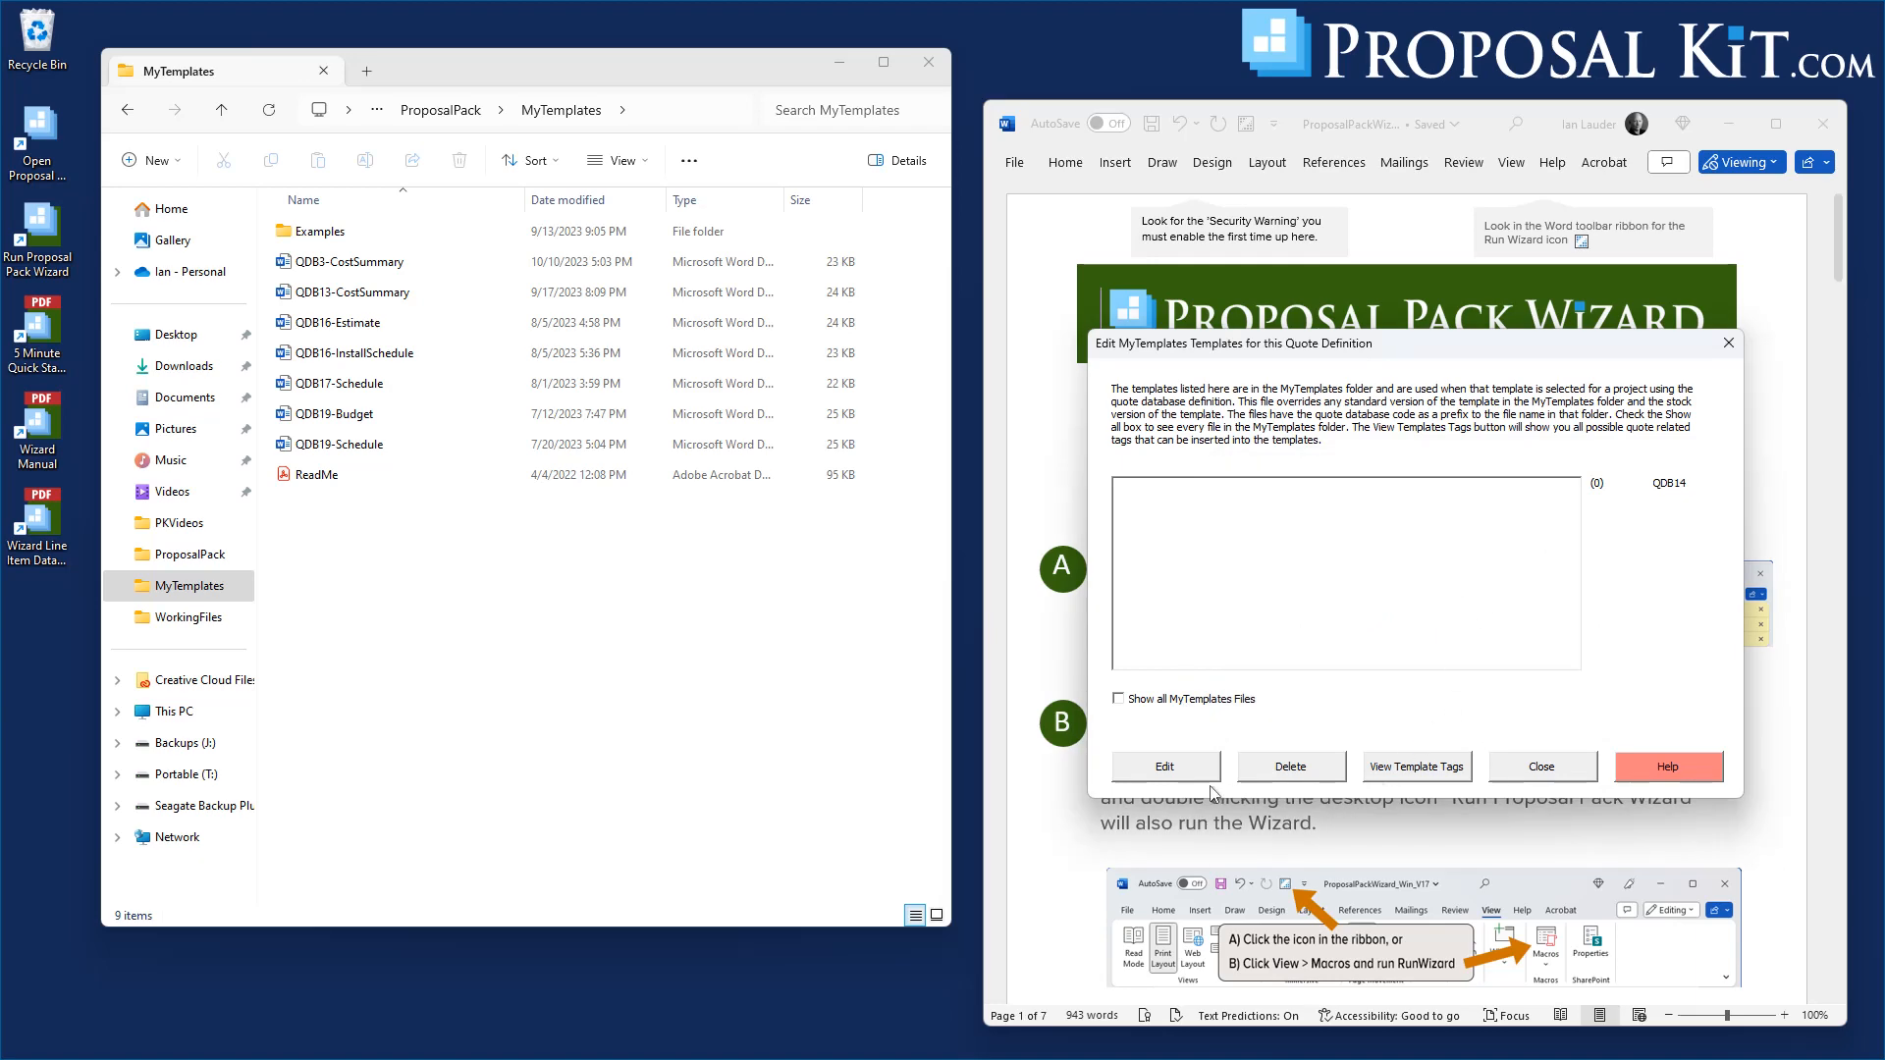
click(1539, 764)
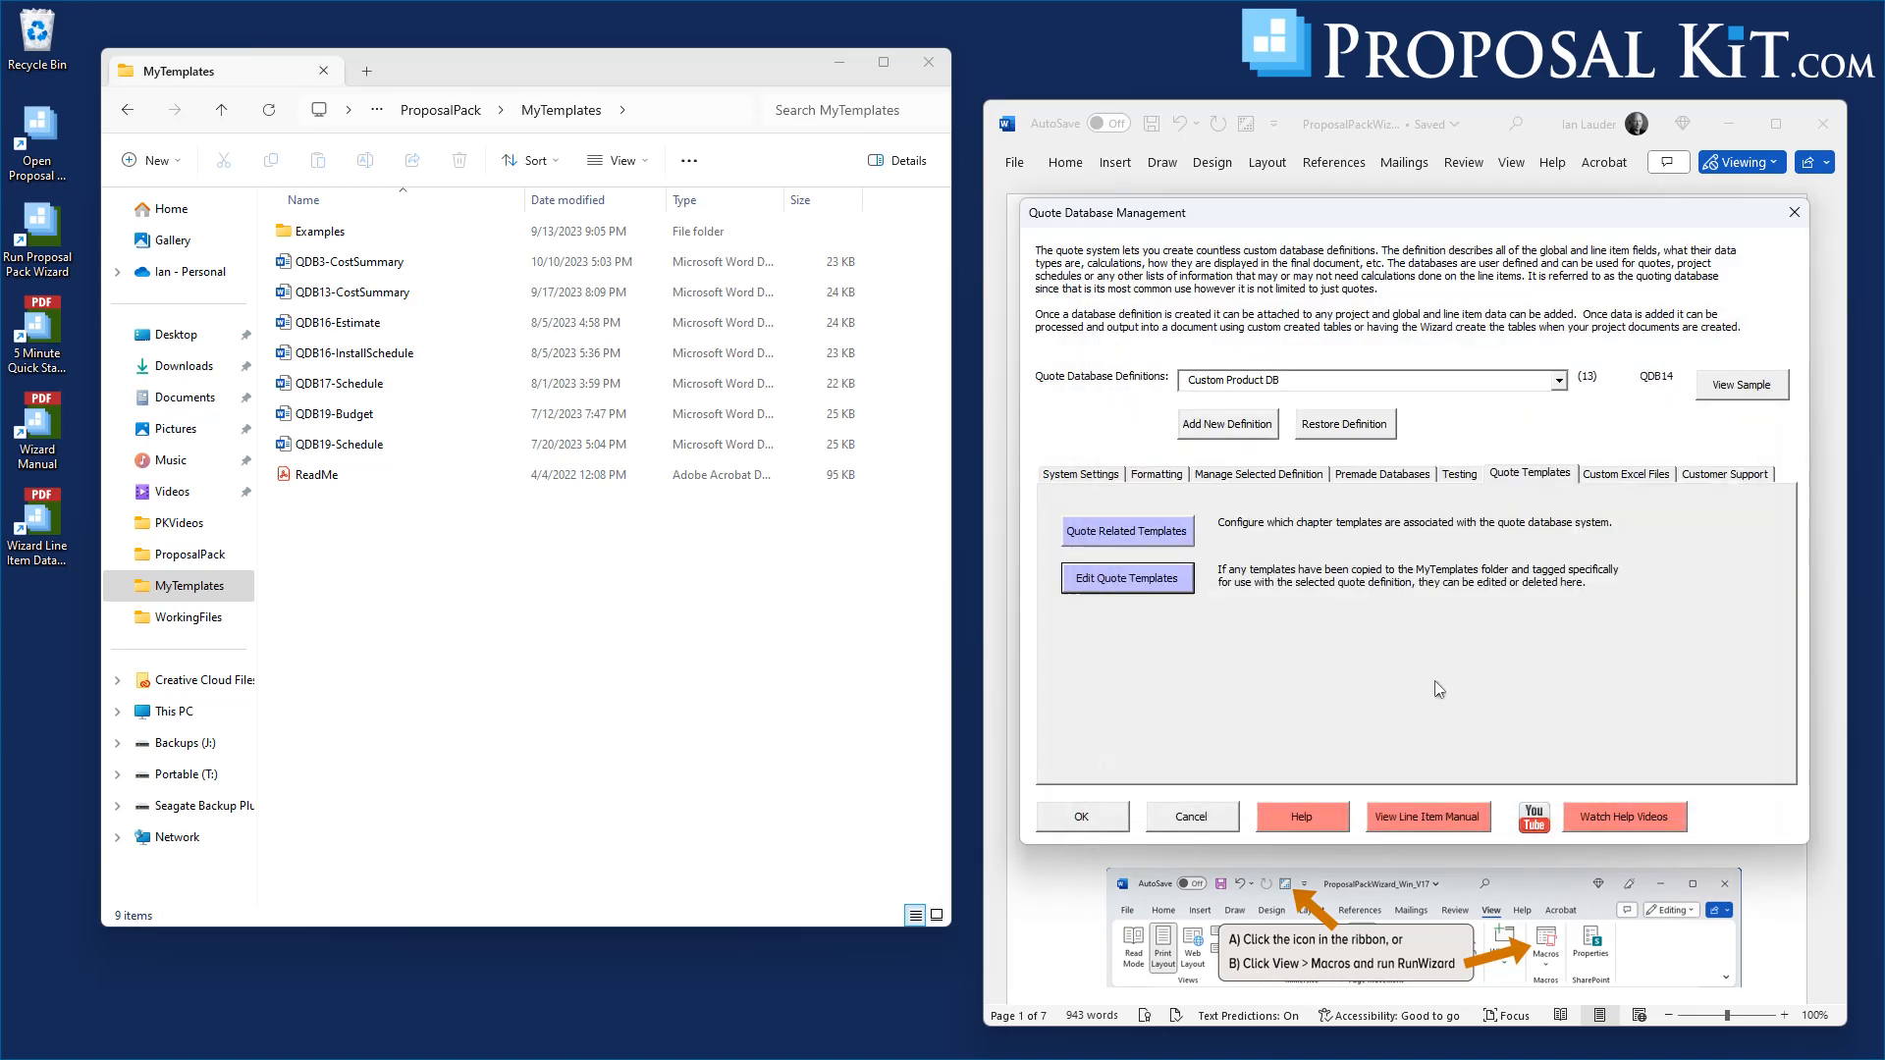
Copy the Invoice chapter template associated with Custom Product DB into MyTemplates, set up for all categories without adding tables
click(1119, 532)
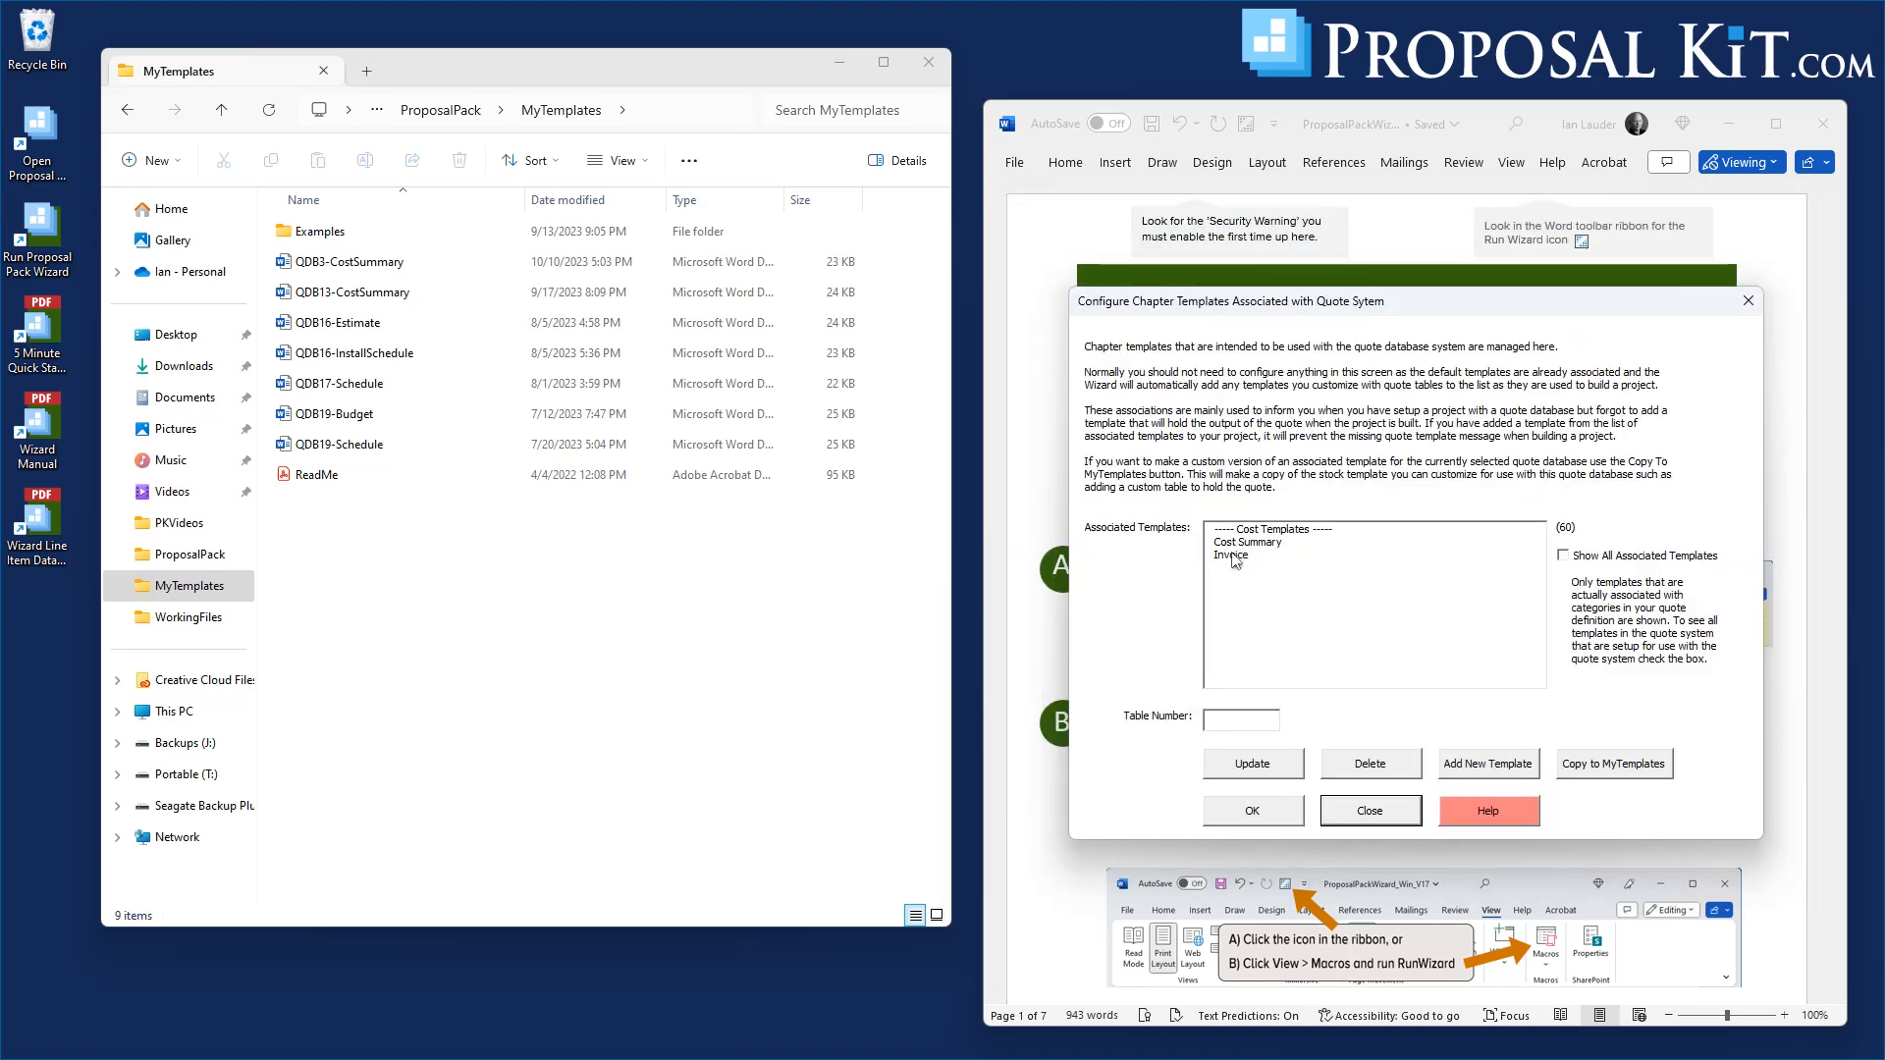
click(1234, 556)
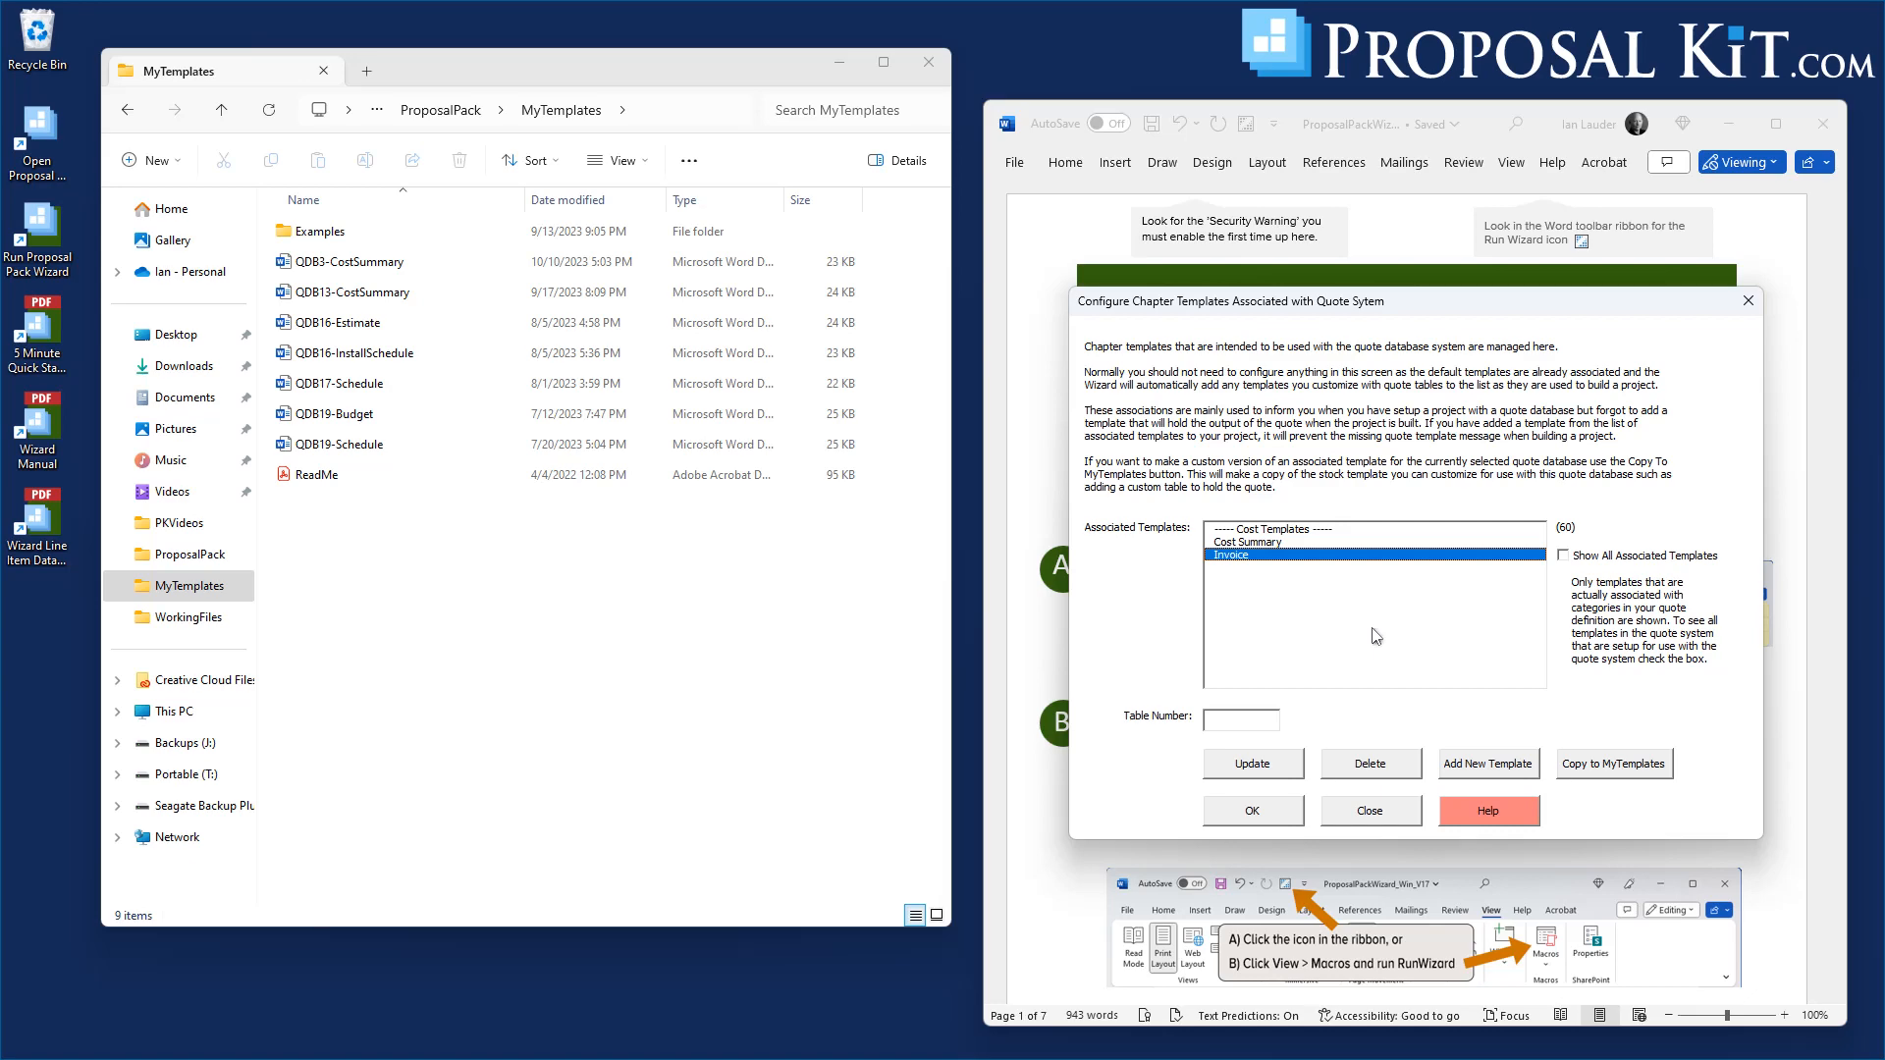
click(1610, 766)
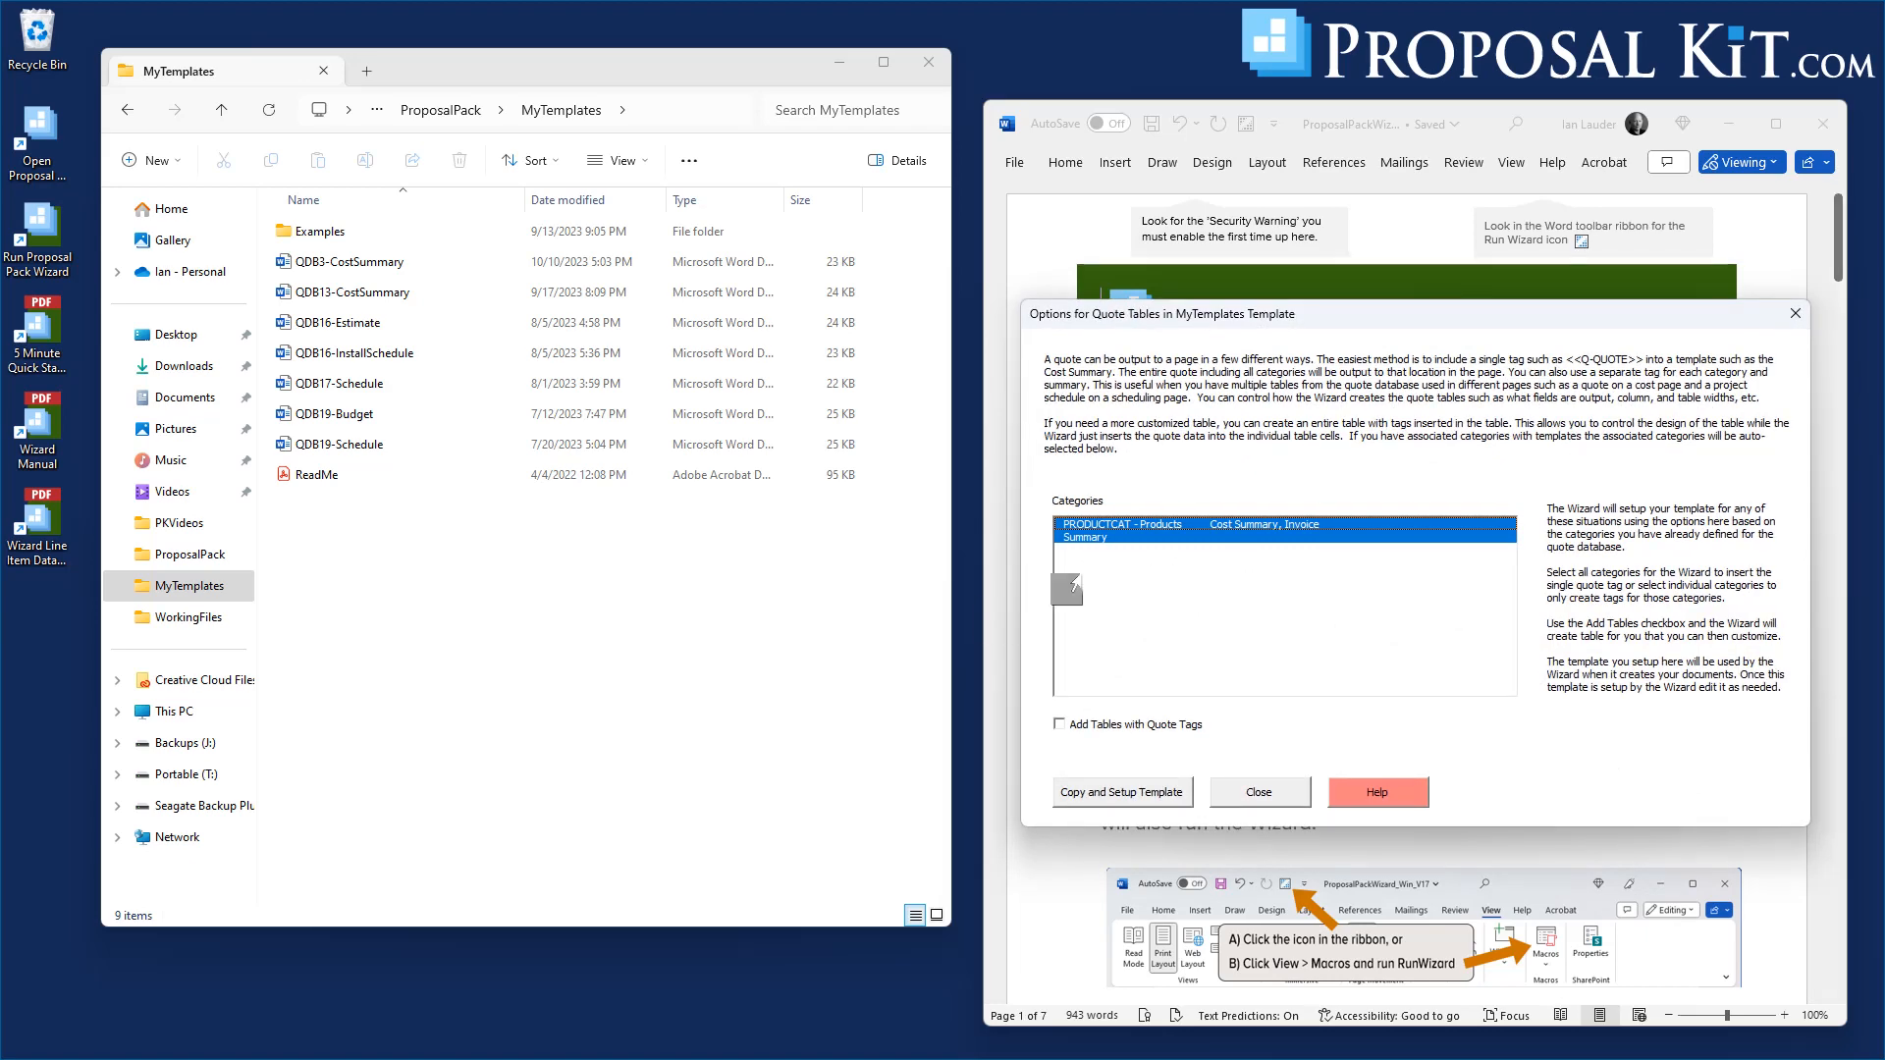
drag(1311, 308, 1304, 210)
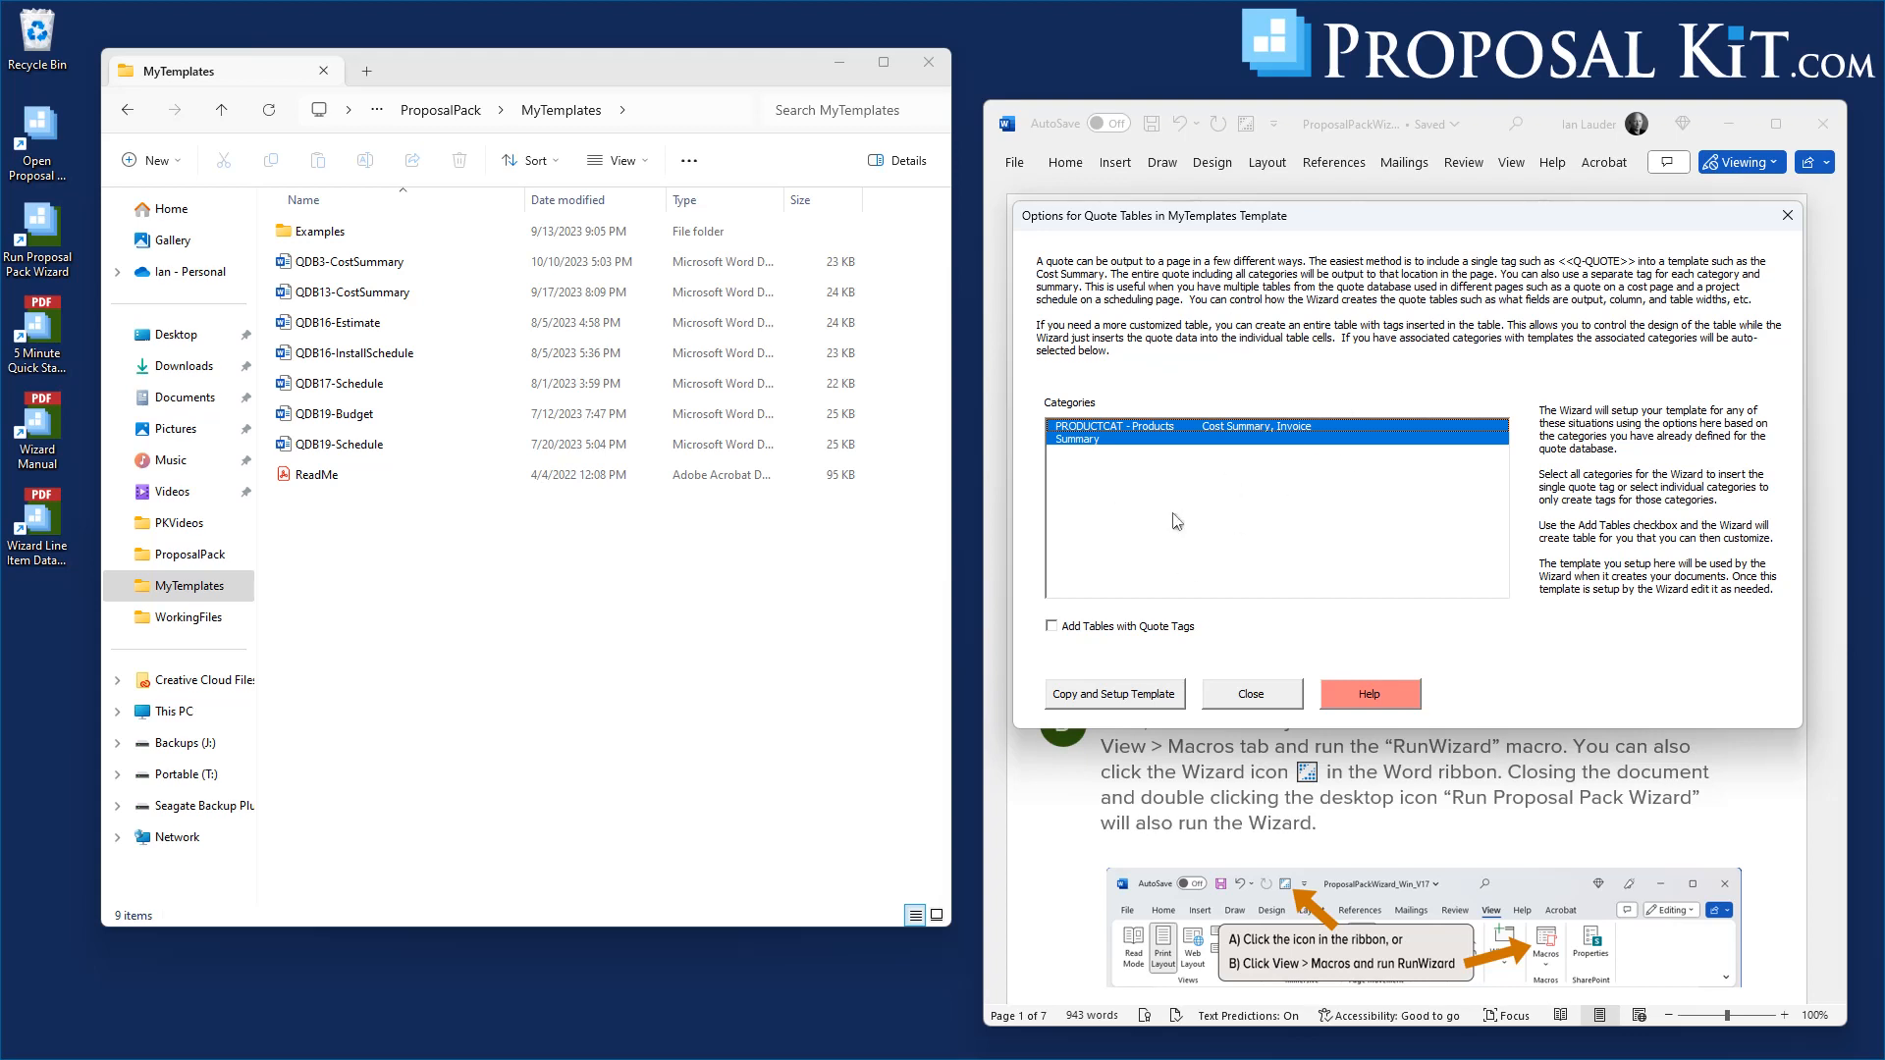
click(1128, 697)
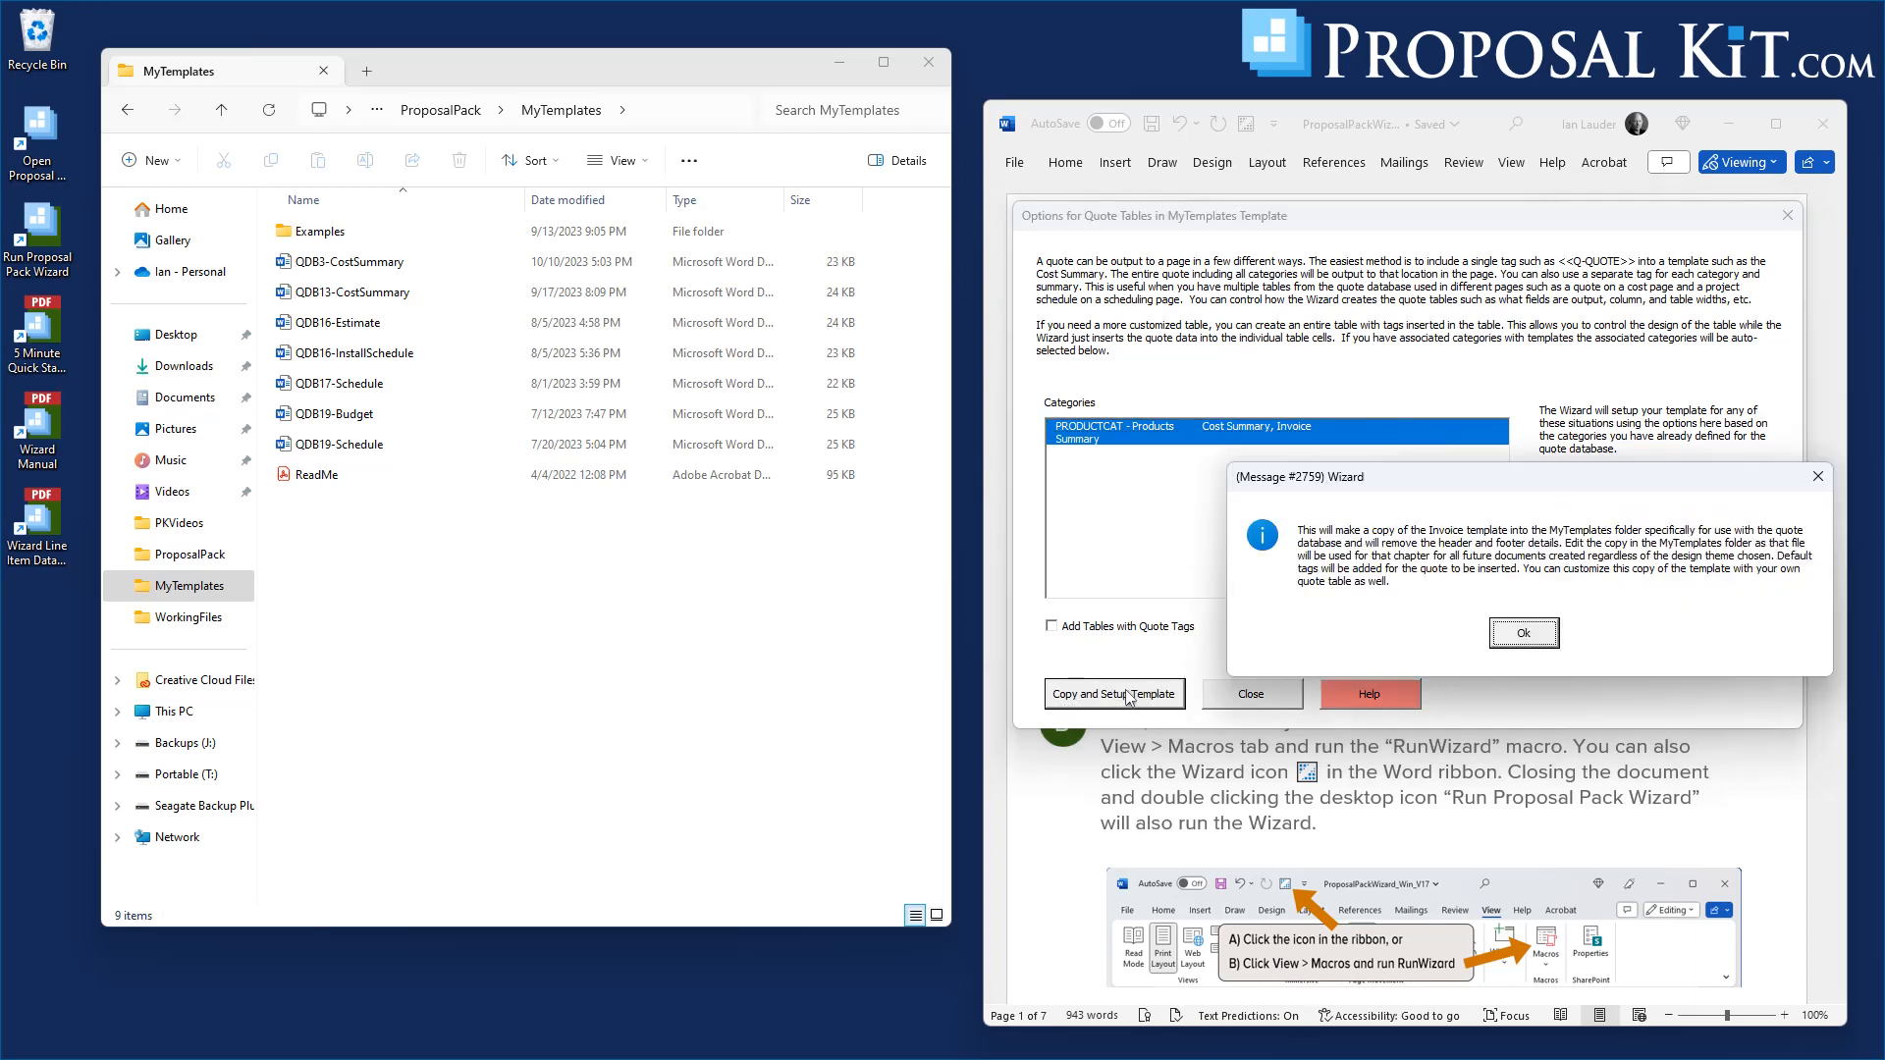
click(1527, 629)
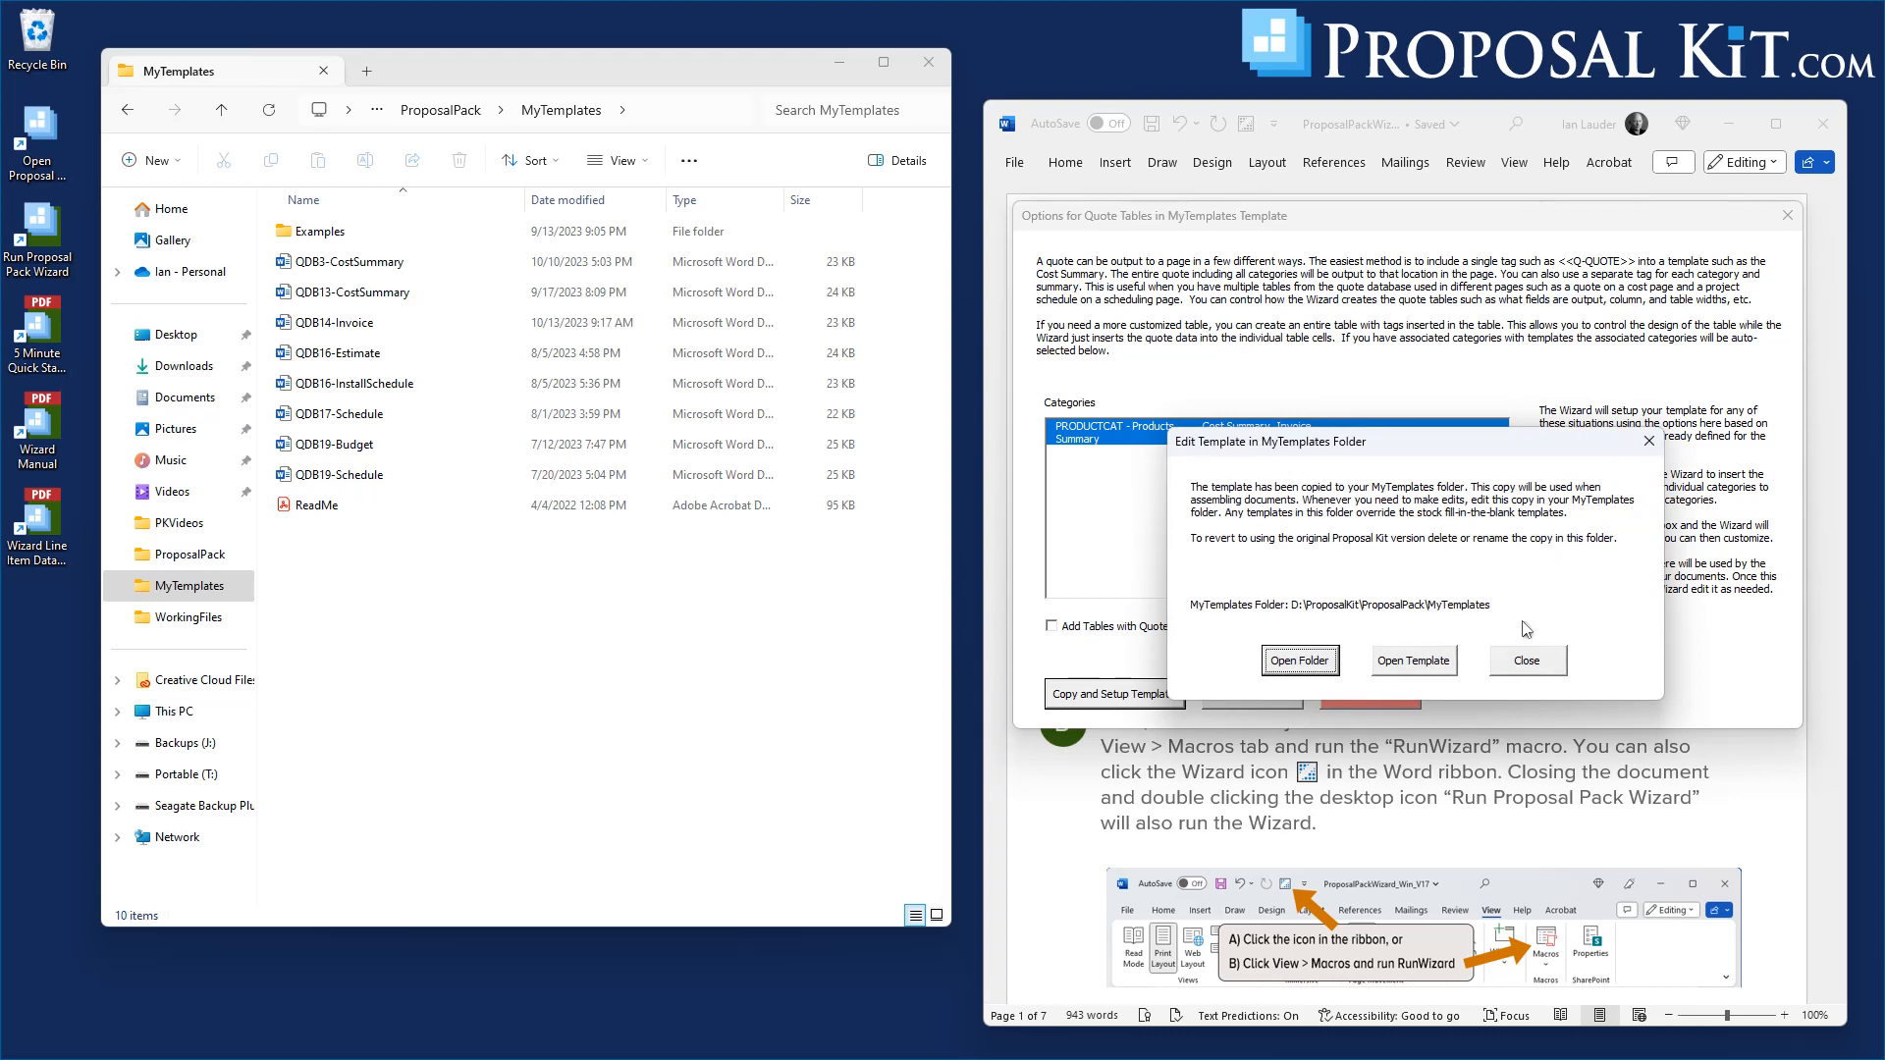
Open the copied Invoice template to check where its quote tag is placed, and close the document
click(1408, 666)
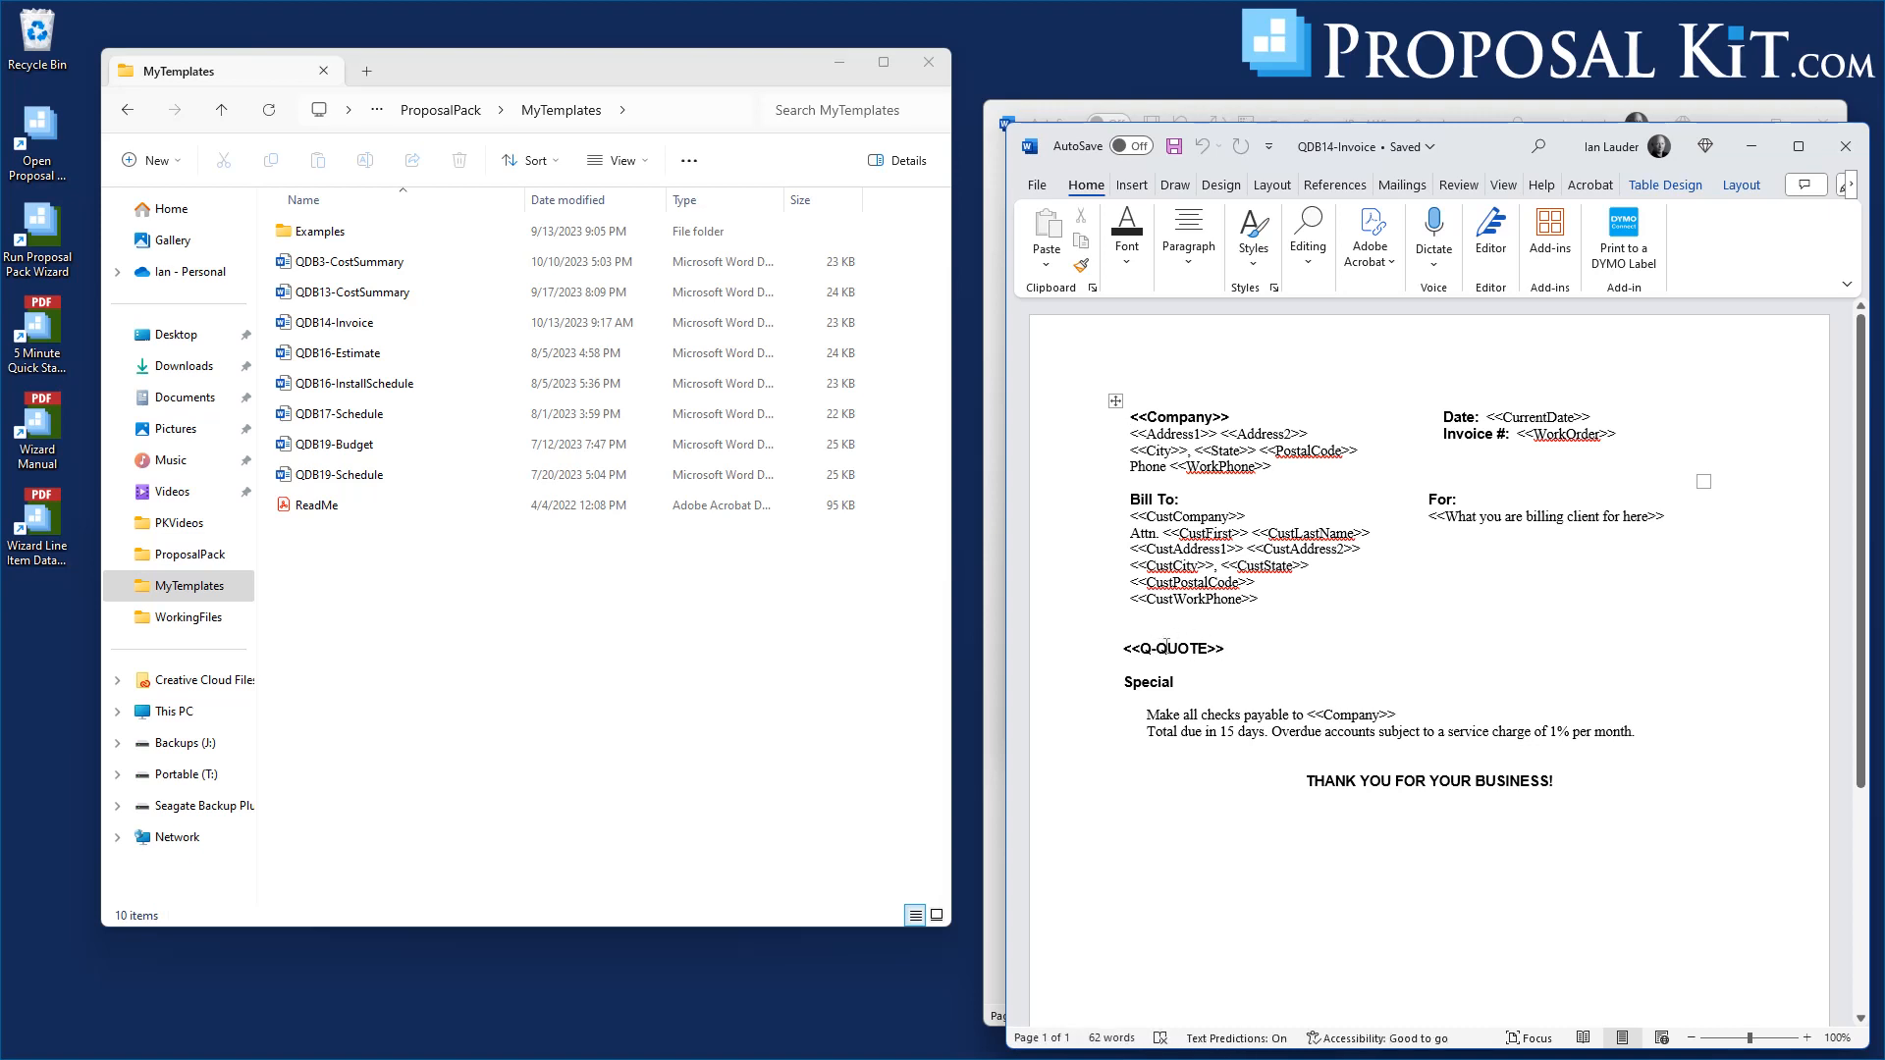
drag(1479, 139, 980, 115)
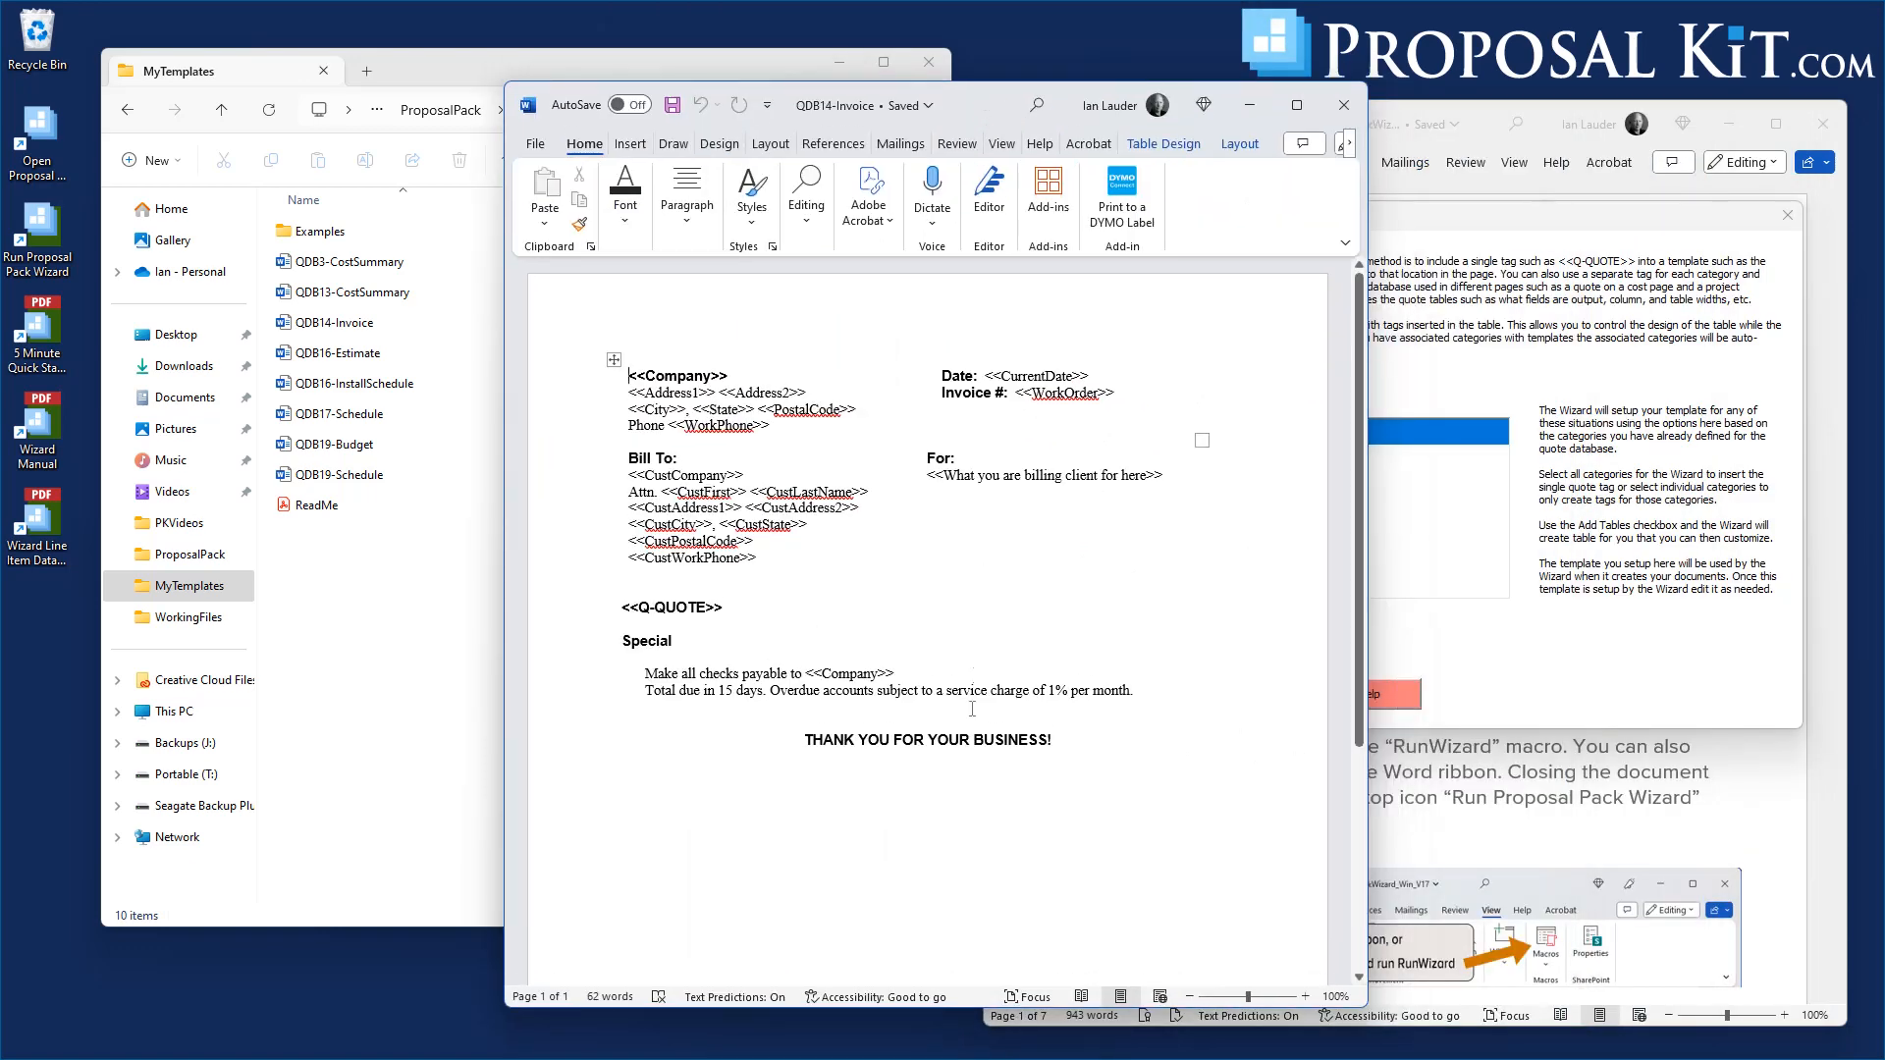
click(1343, 108)
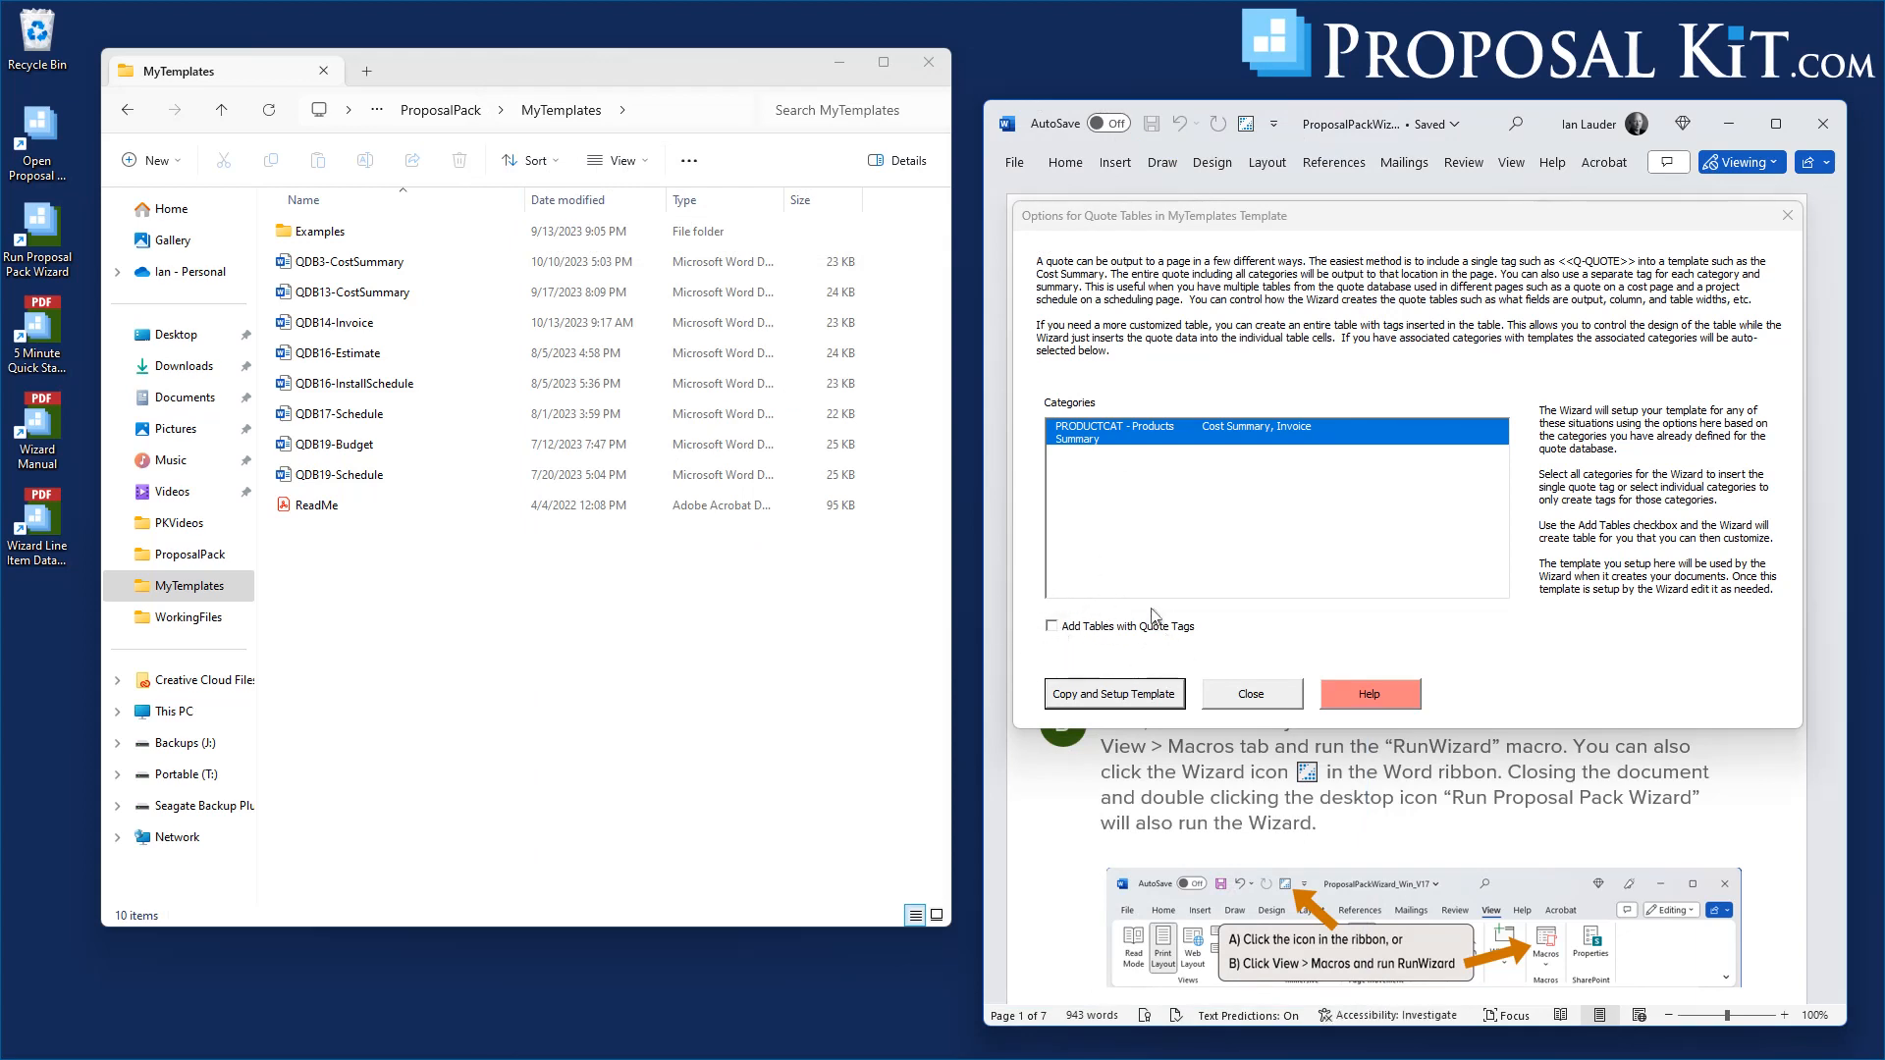
Set up the Invoice template copy again with Add Tables with Quote Tags enabled, overwriting the existing QDB14-Invoice file
click(1053, 627)
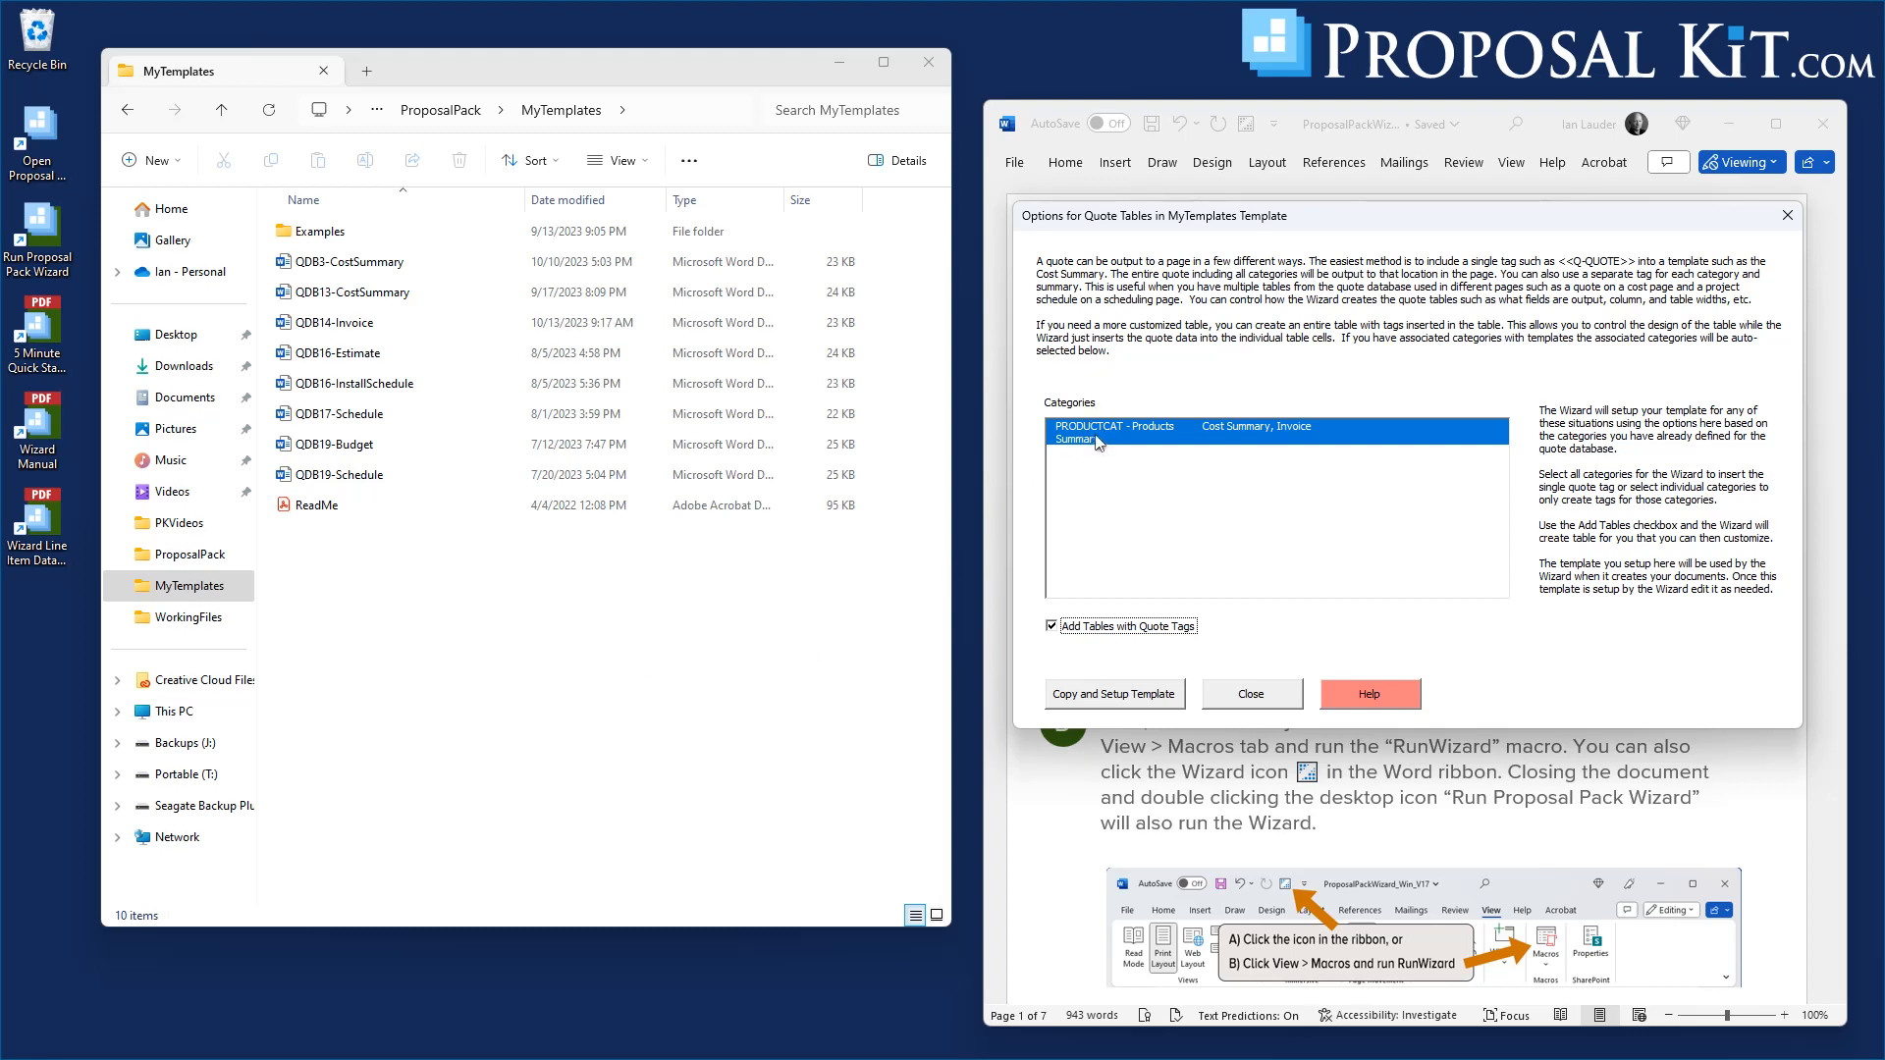
click(1102, 699)
click(1347, 638)
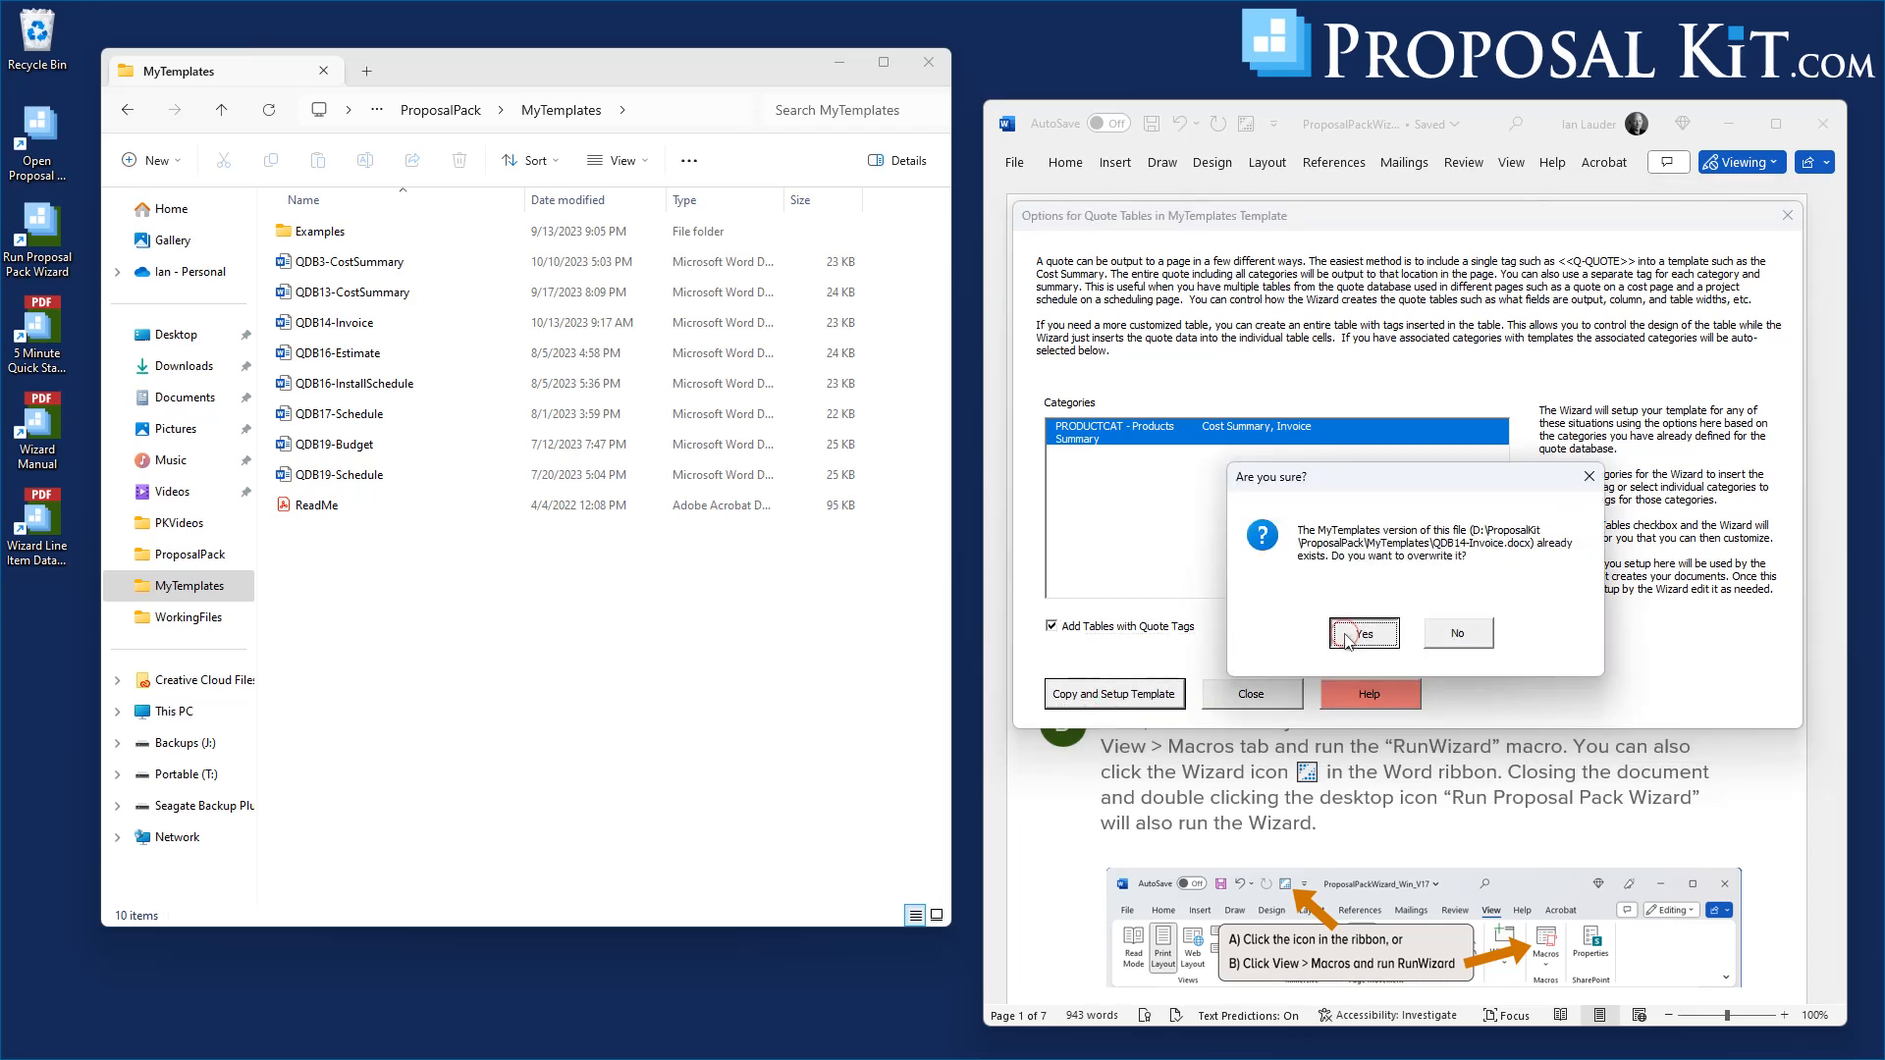
click(1518, 631)
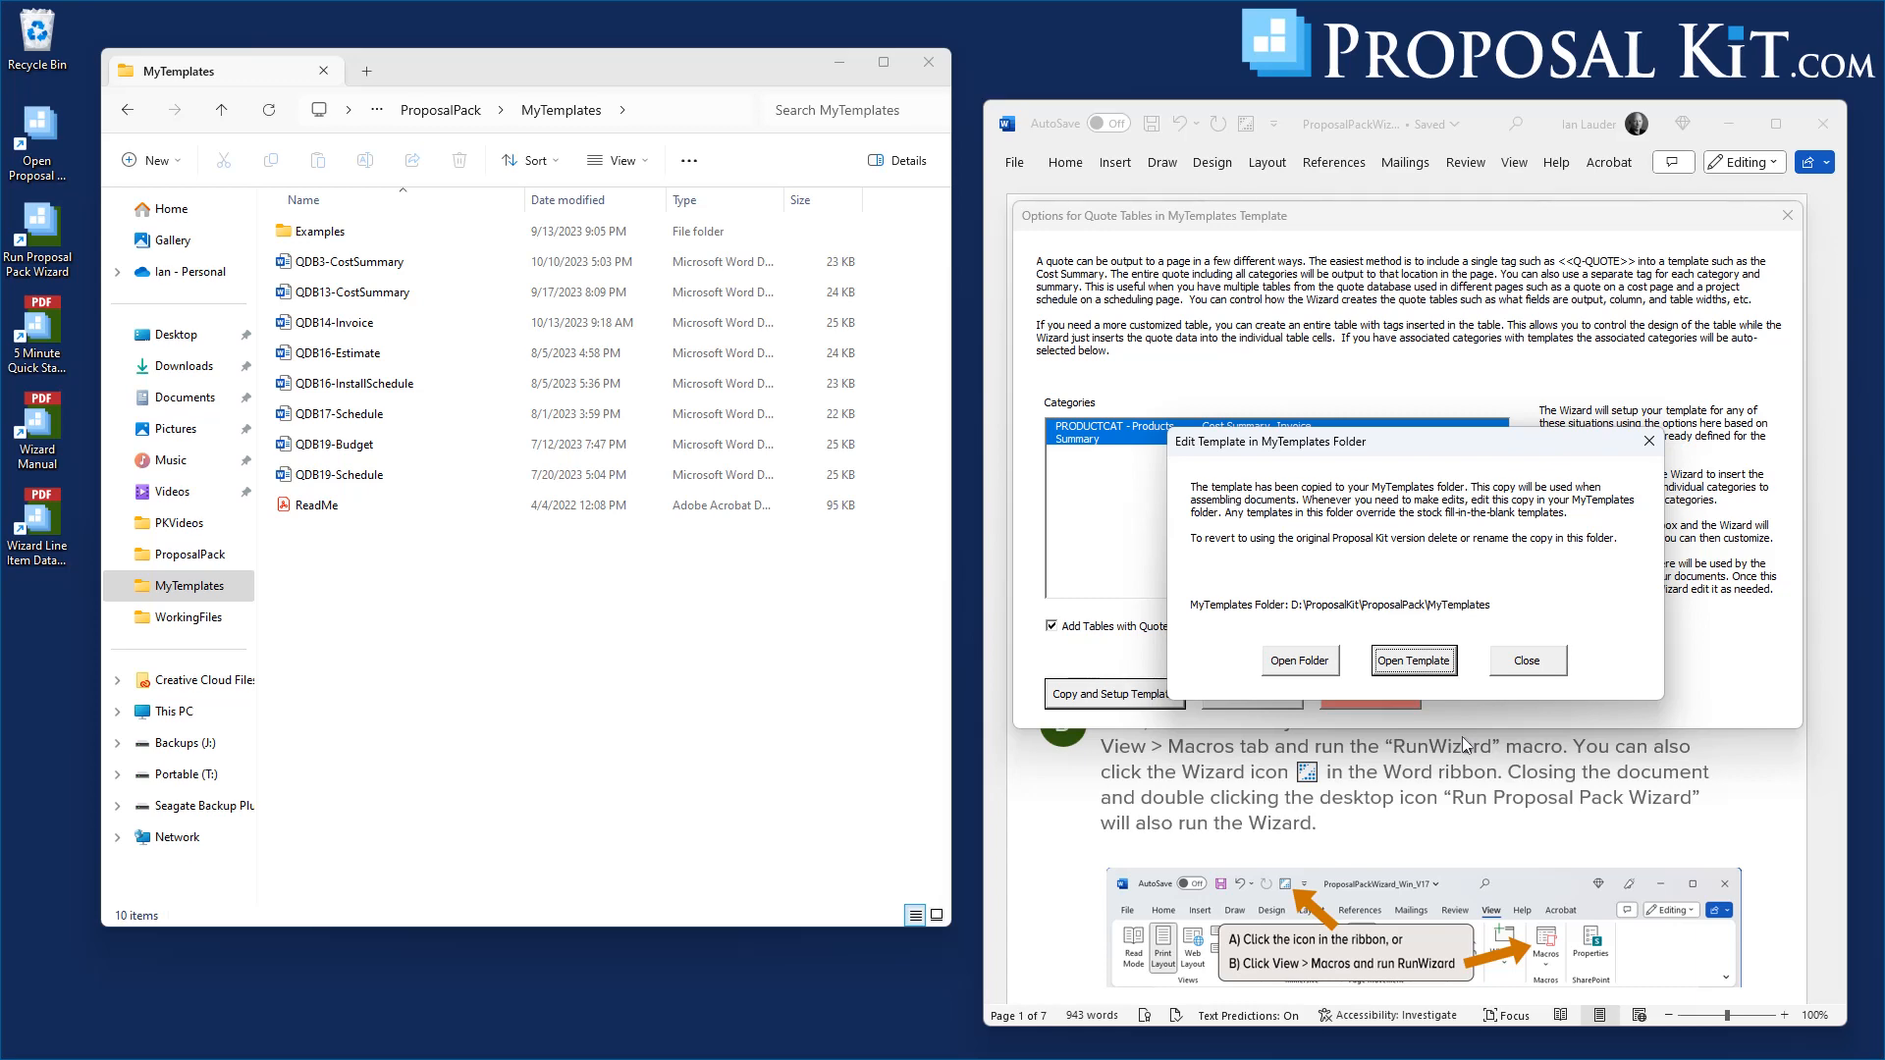
Open the regenerated QDB14-Invoice template beside the Wizard and review its product and Summary tables
click(1414, 662)
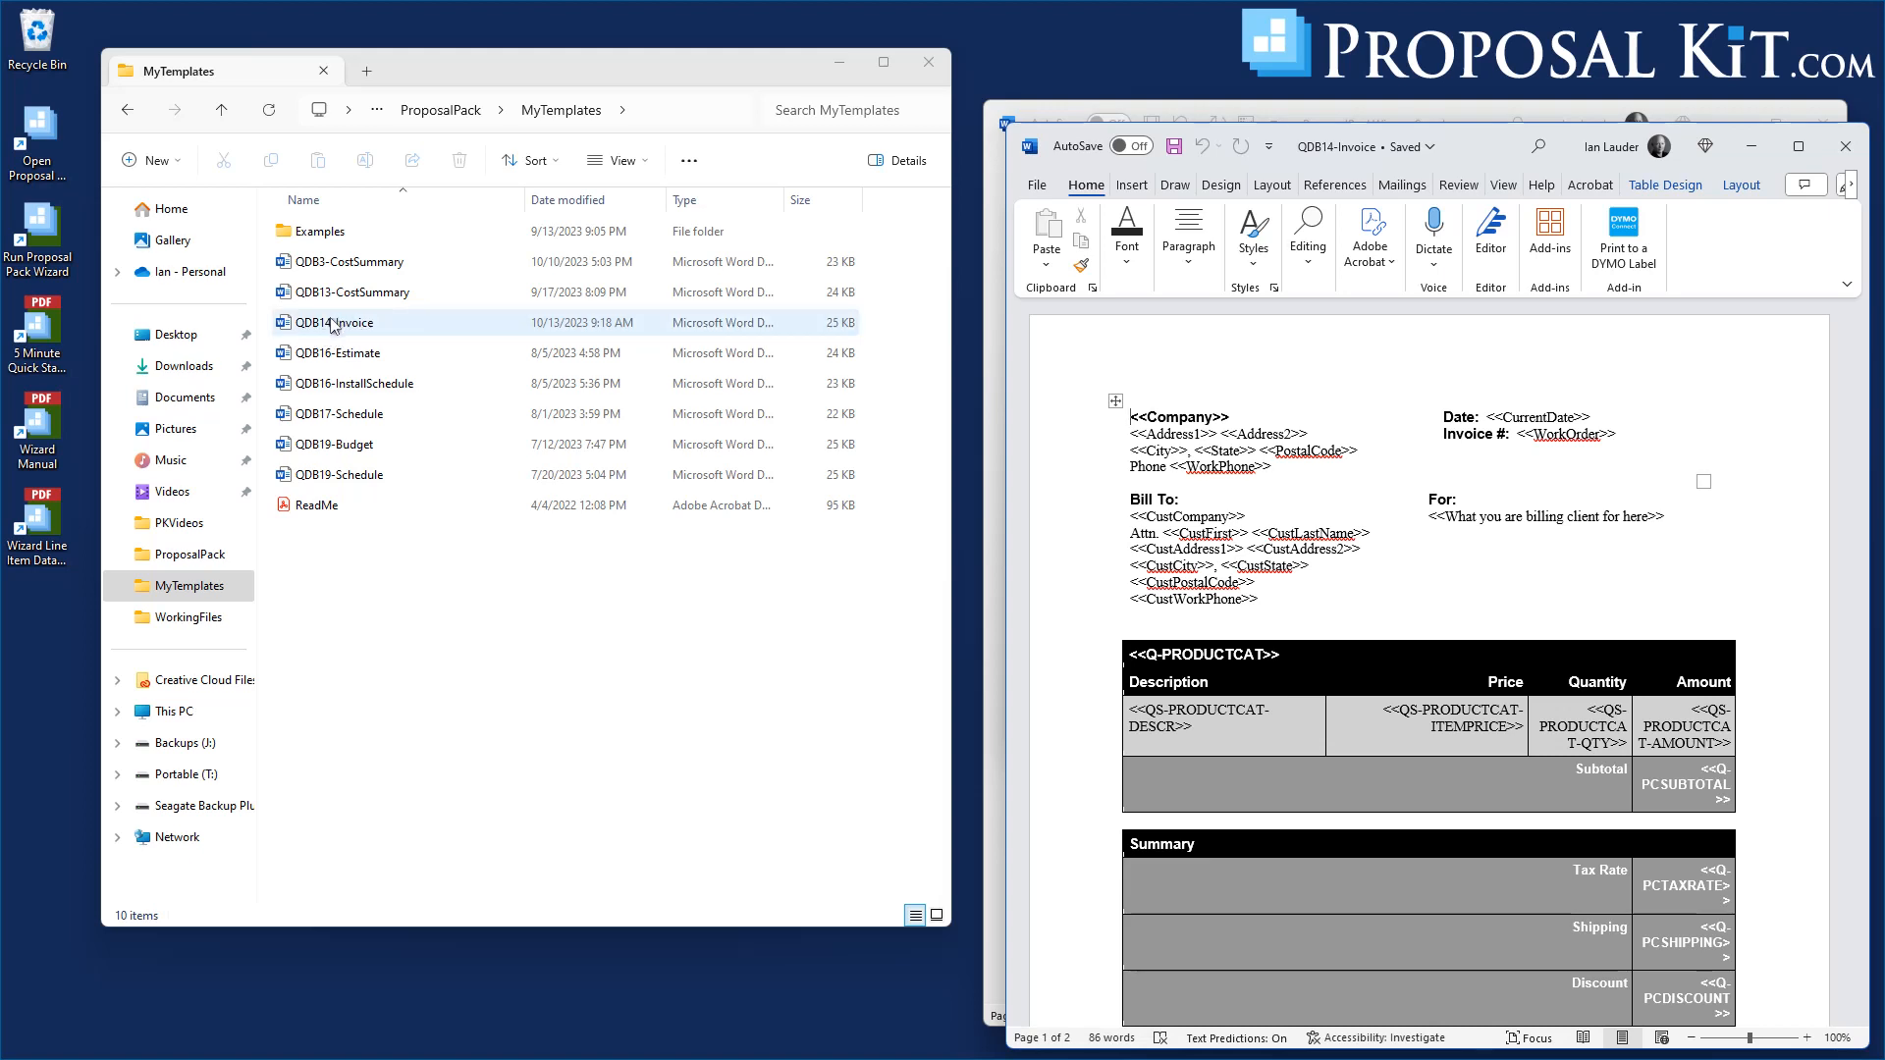
click(1495, 146)
drag(1495, 146, 583, 49)
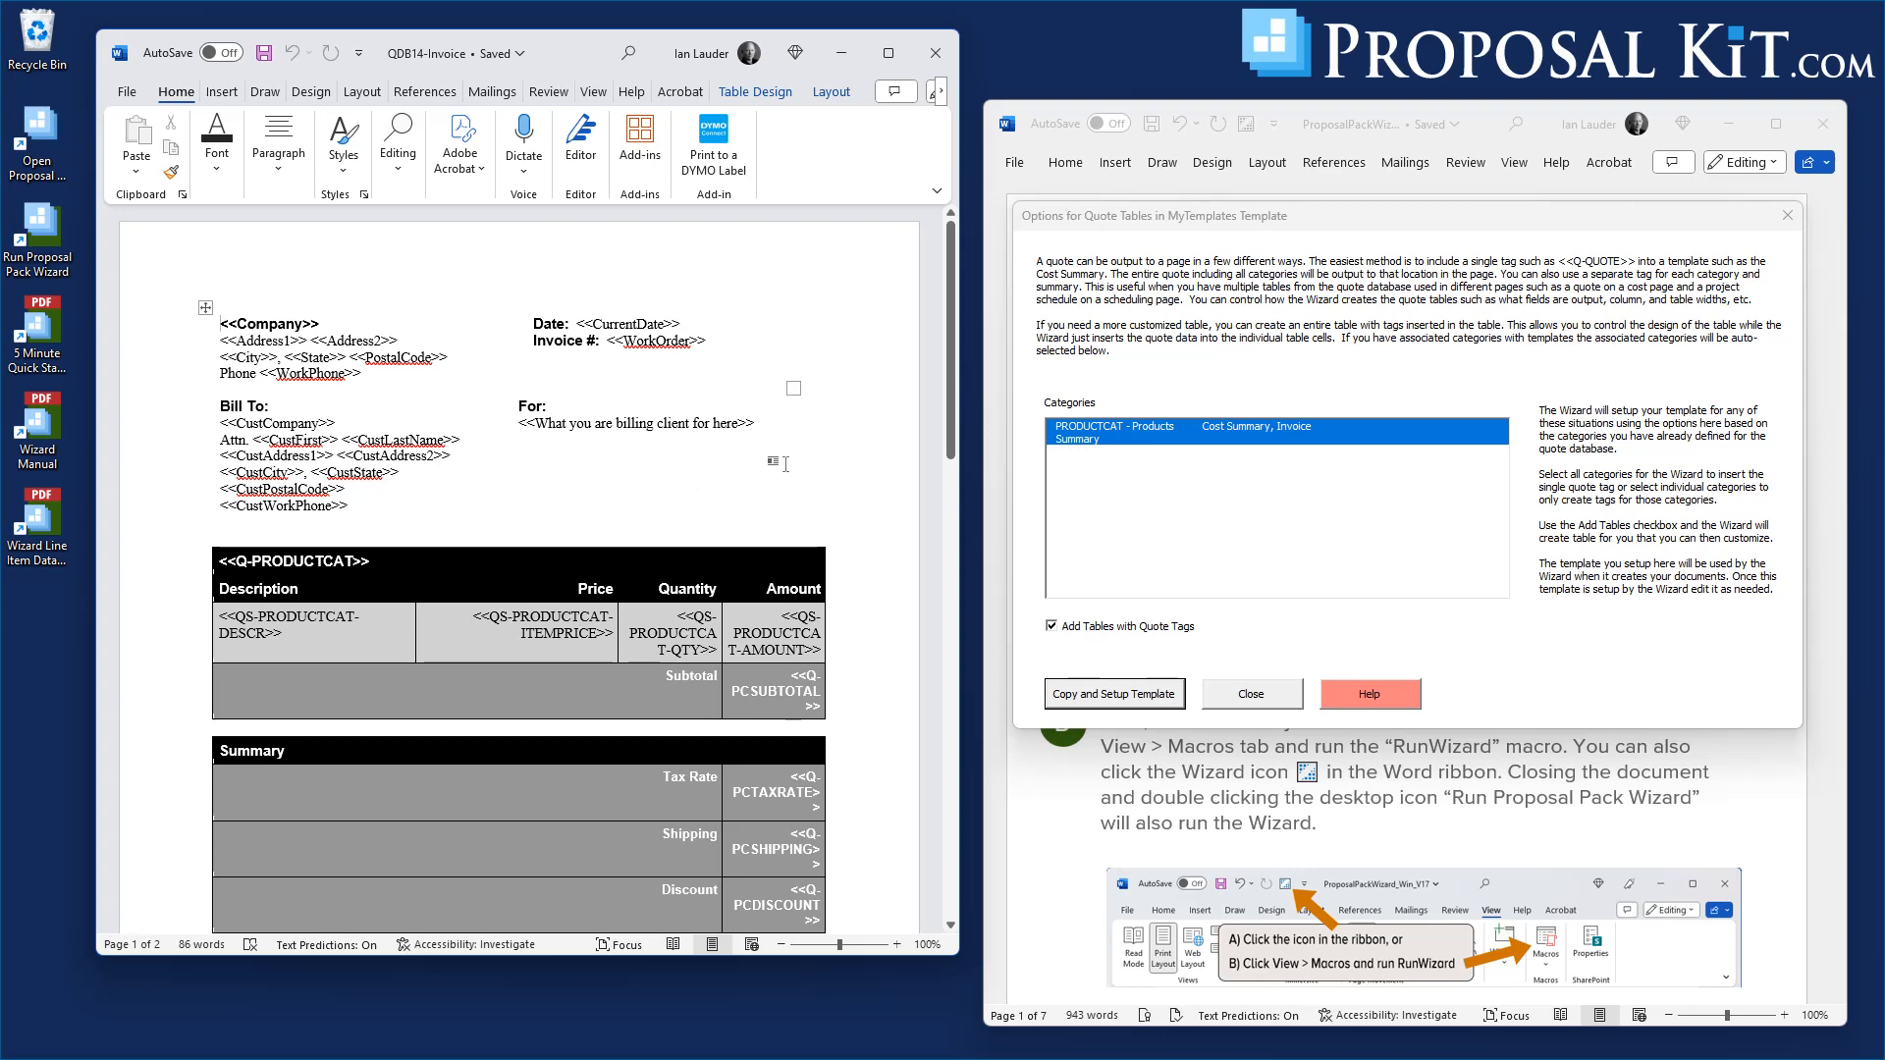
scroll(499, 478, down, 4)
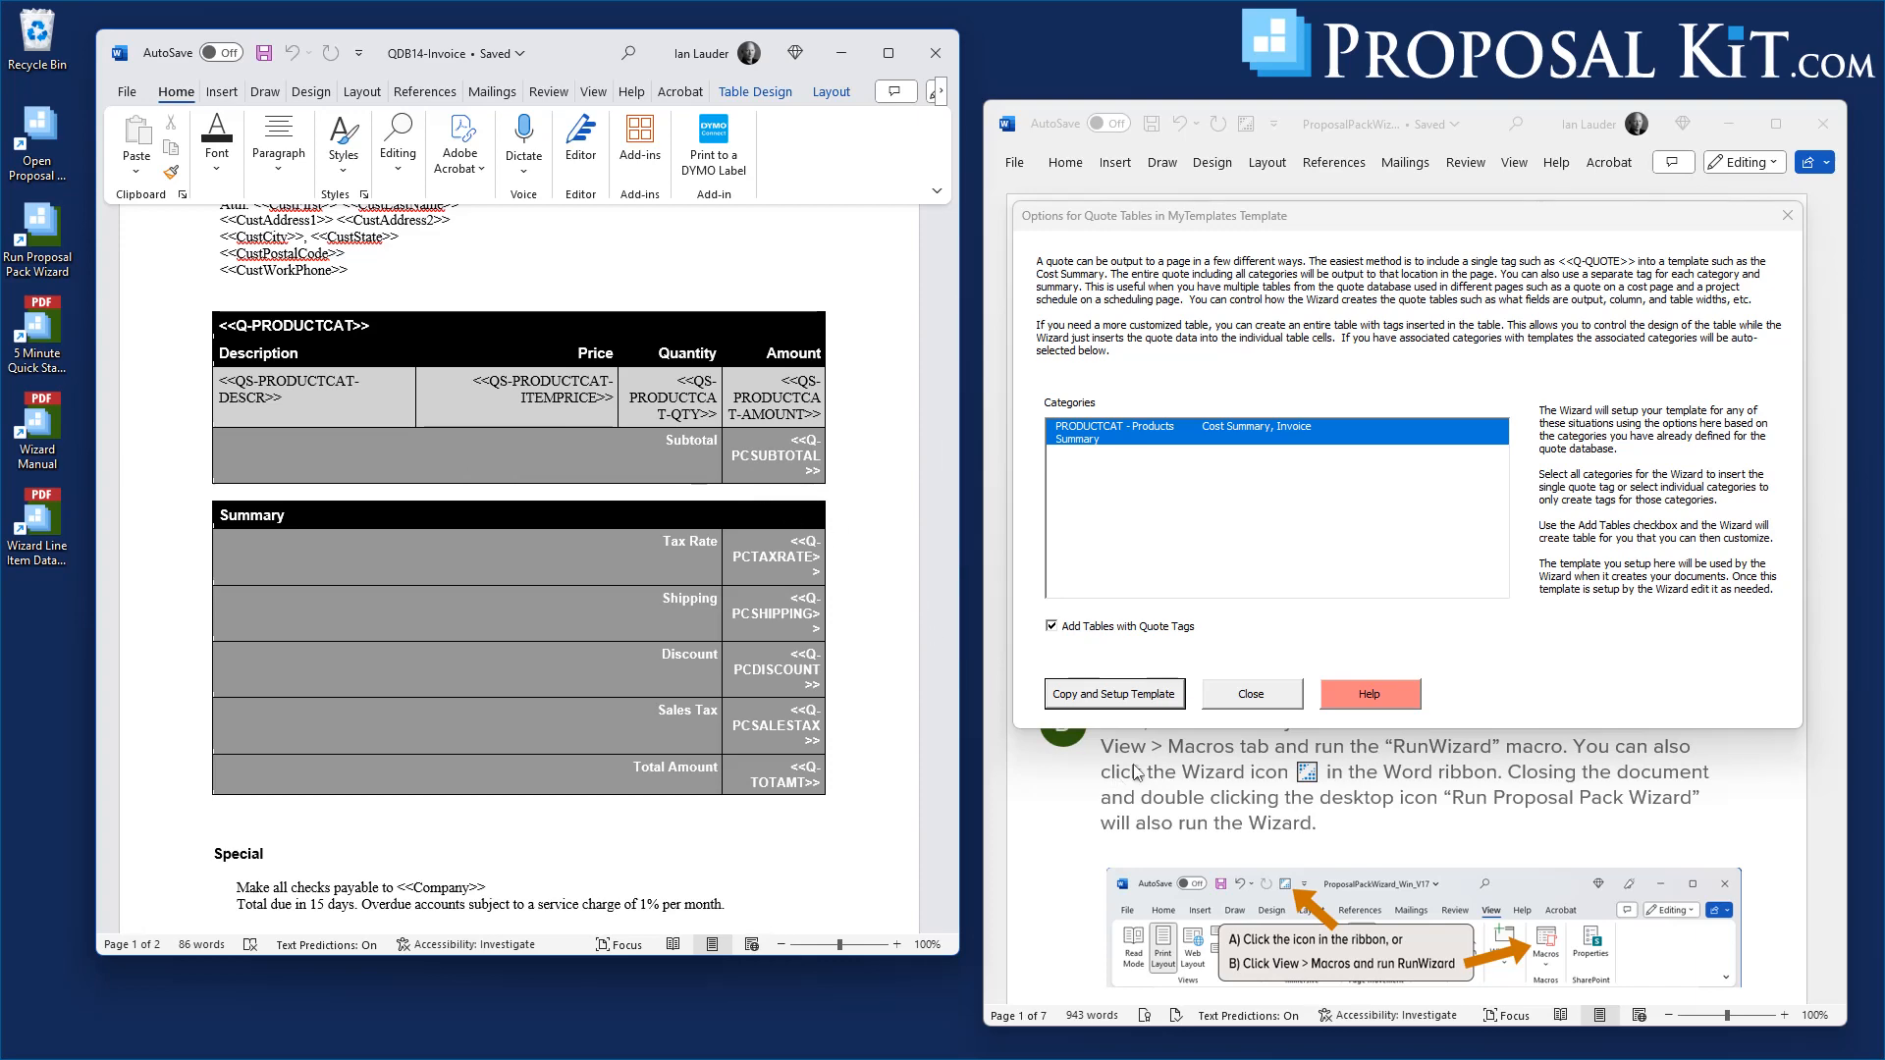
Close the chapter template setup and view the structure information for the Custom Product DB definition
click(1248, 698)
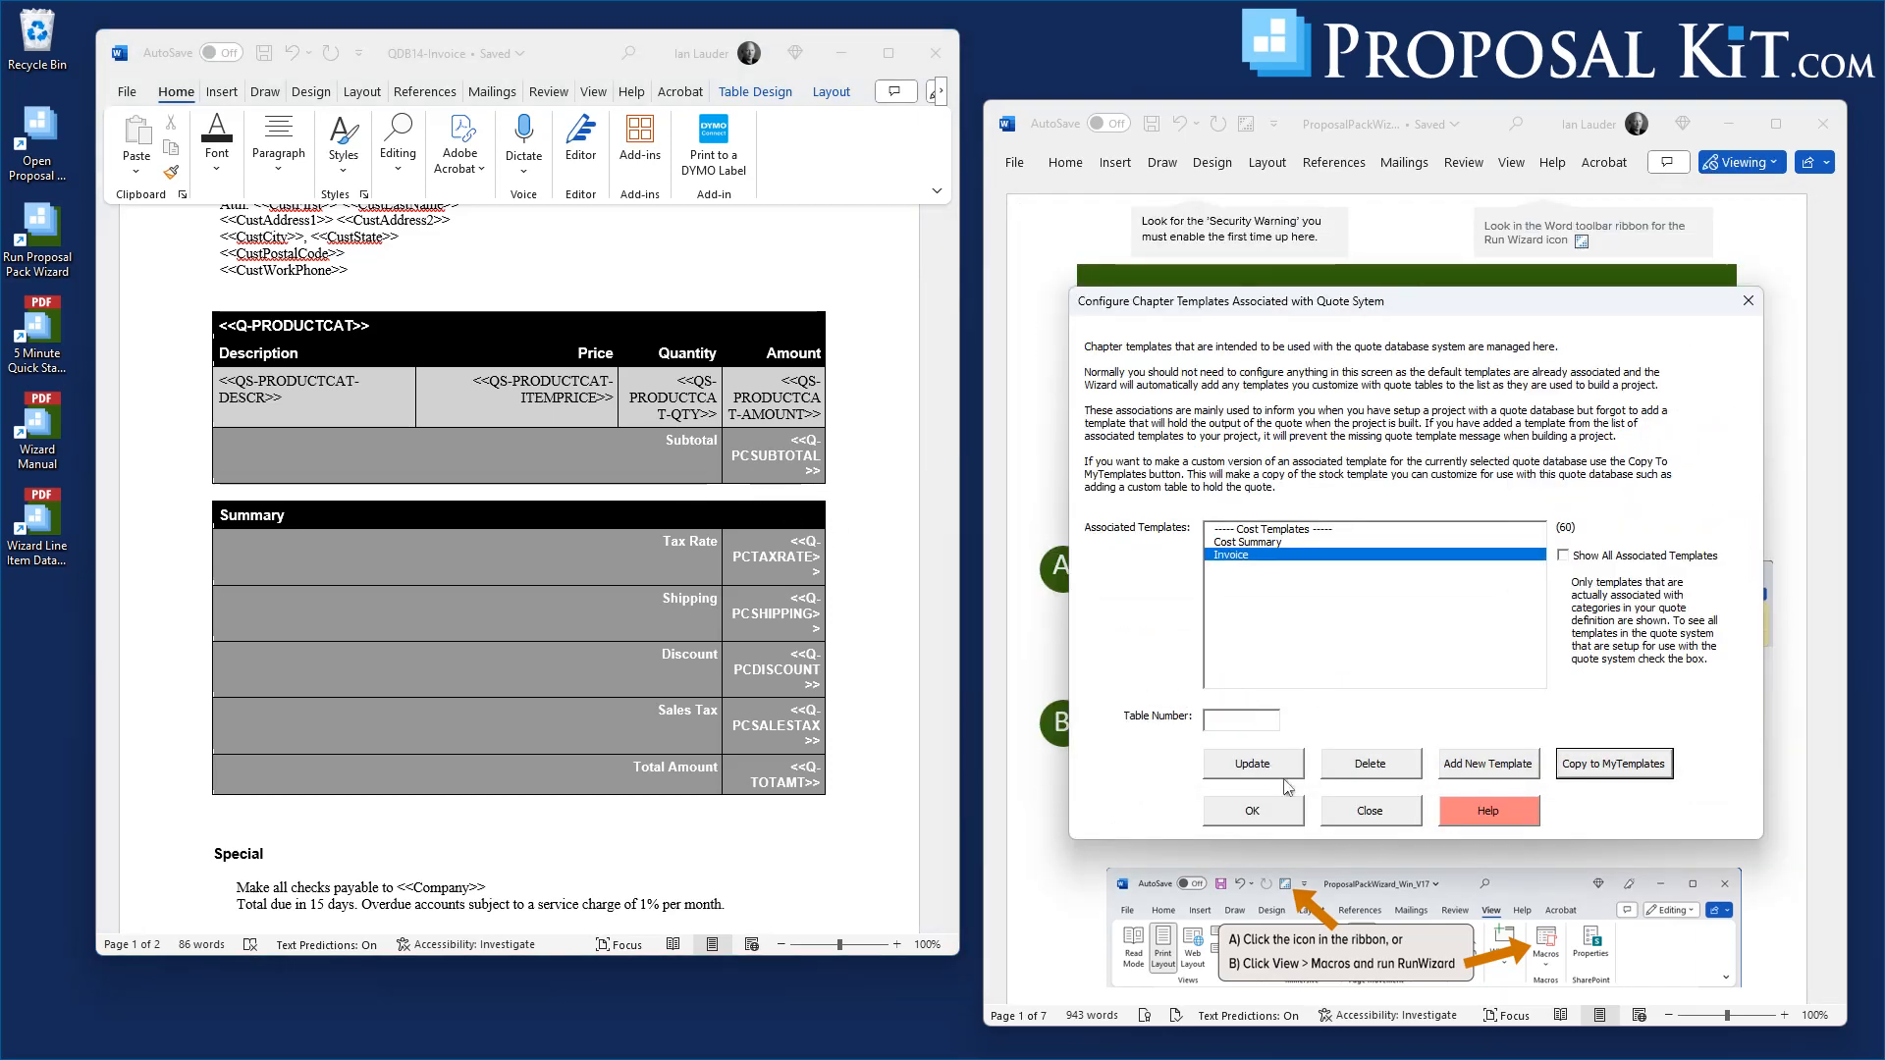
click(1367, 814)
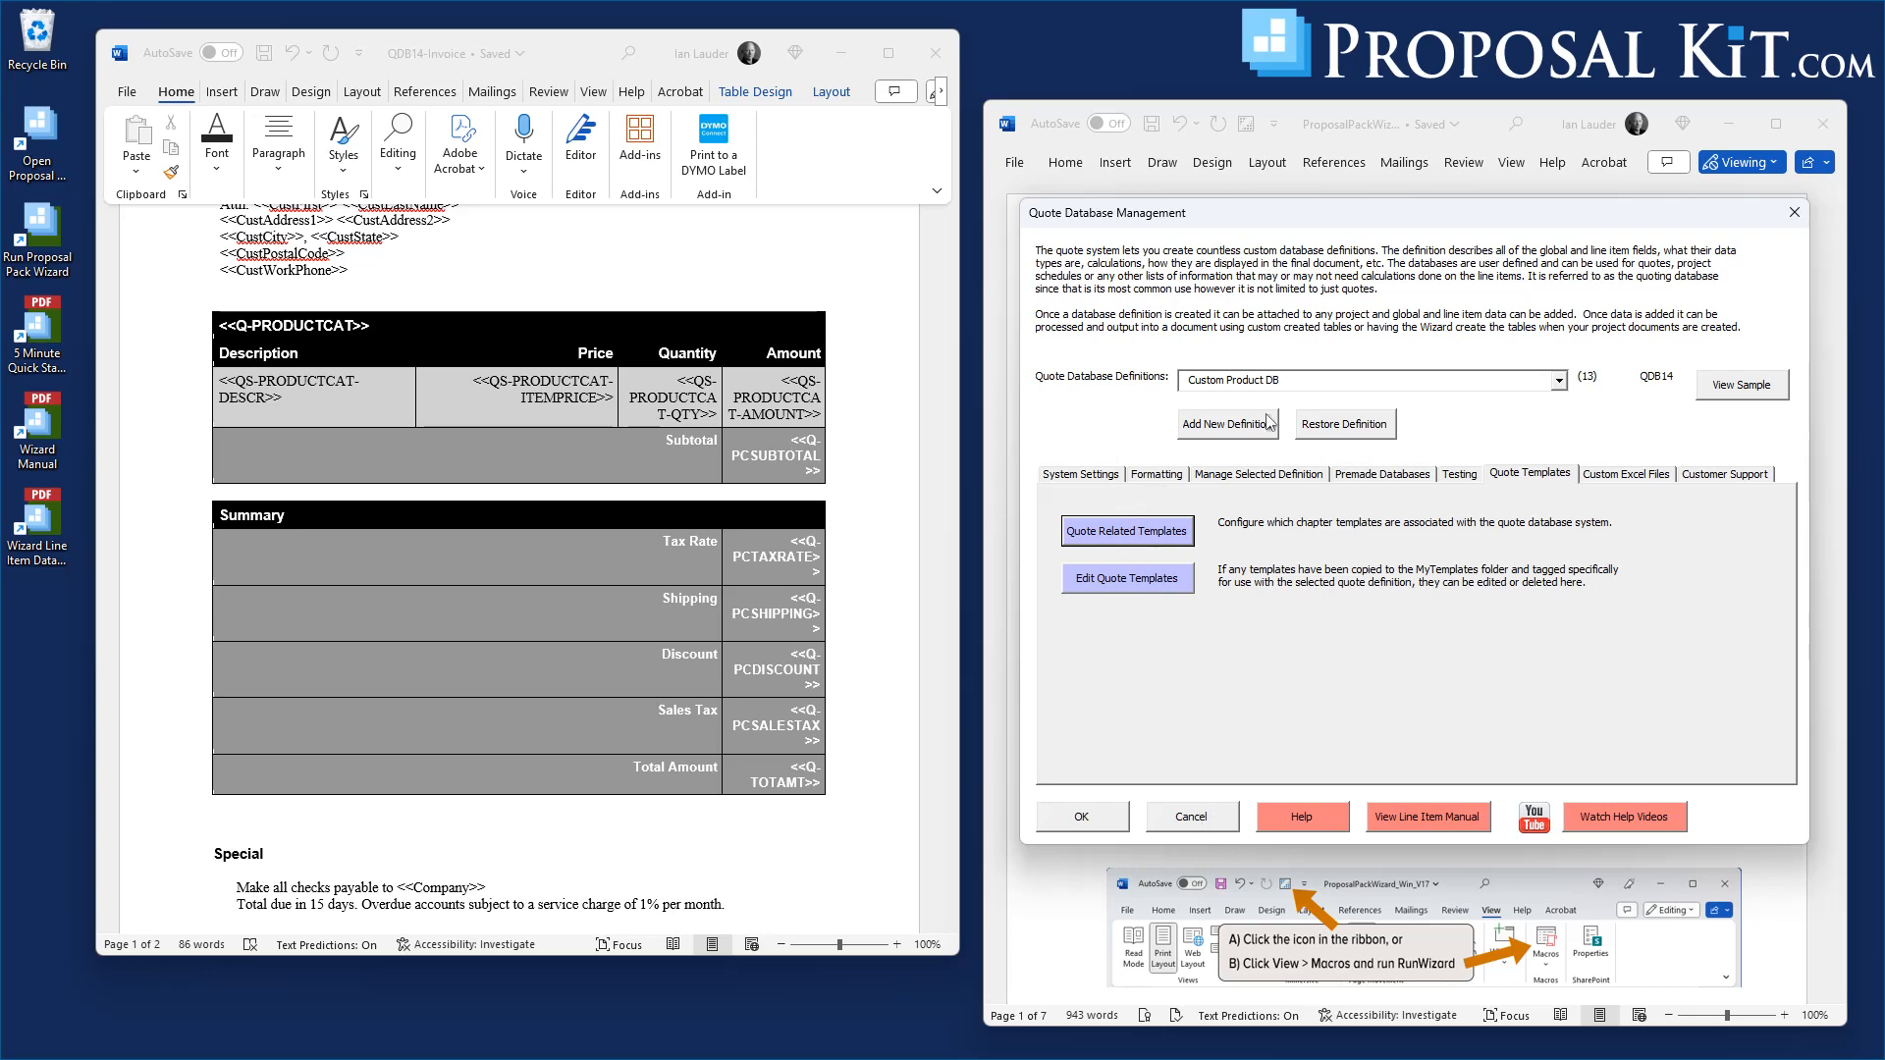
click(1261, 473)
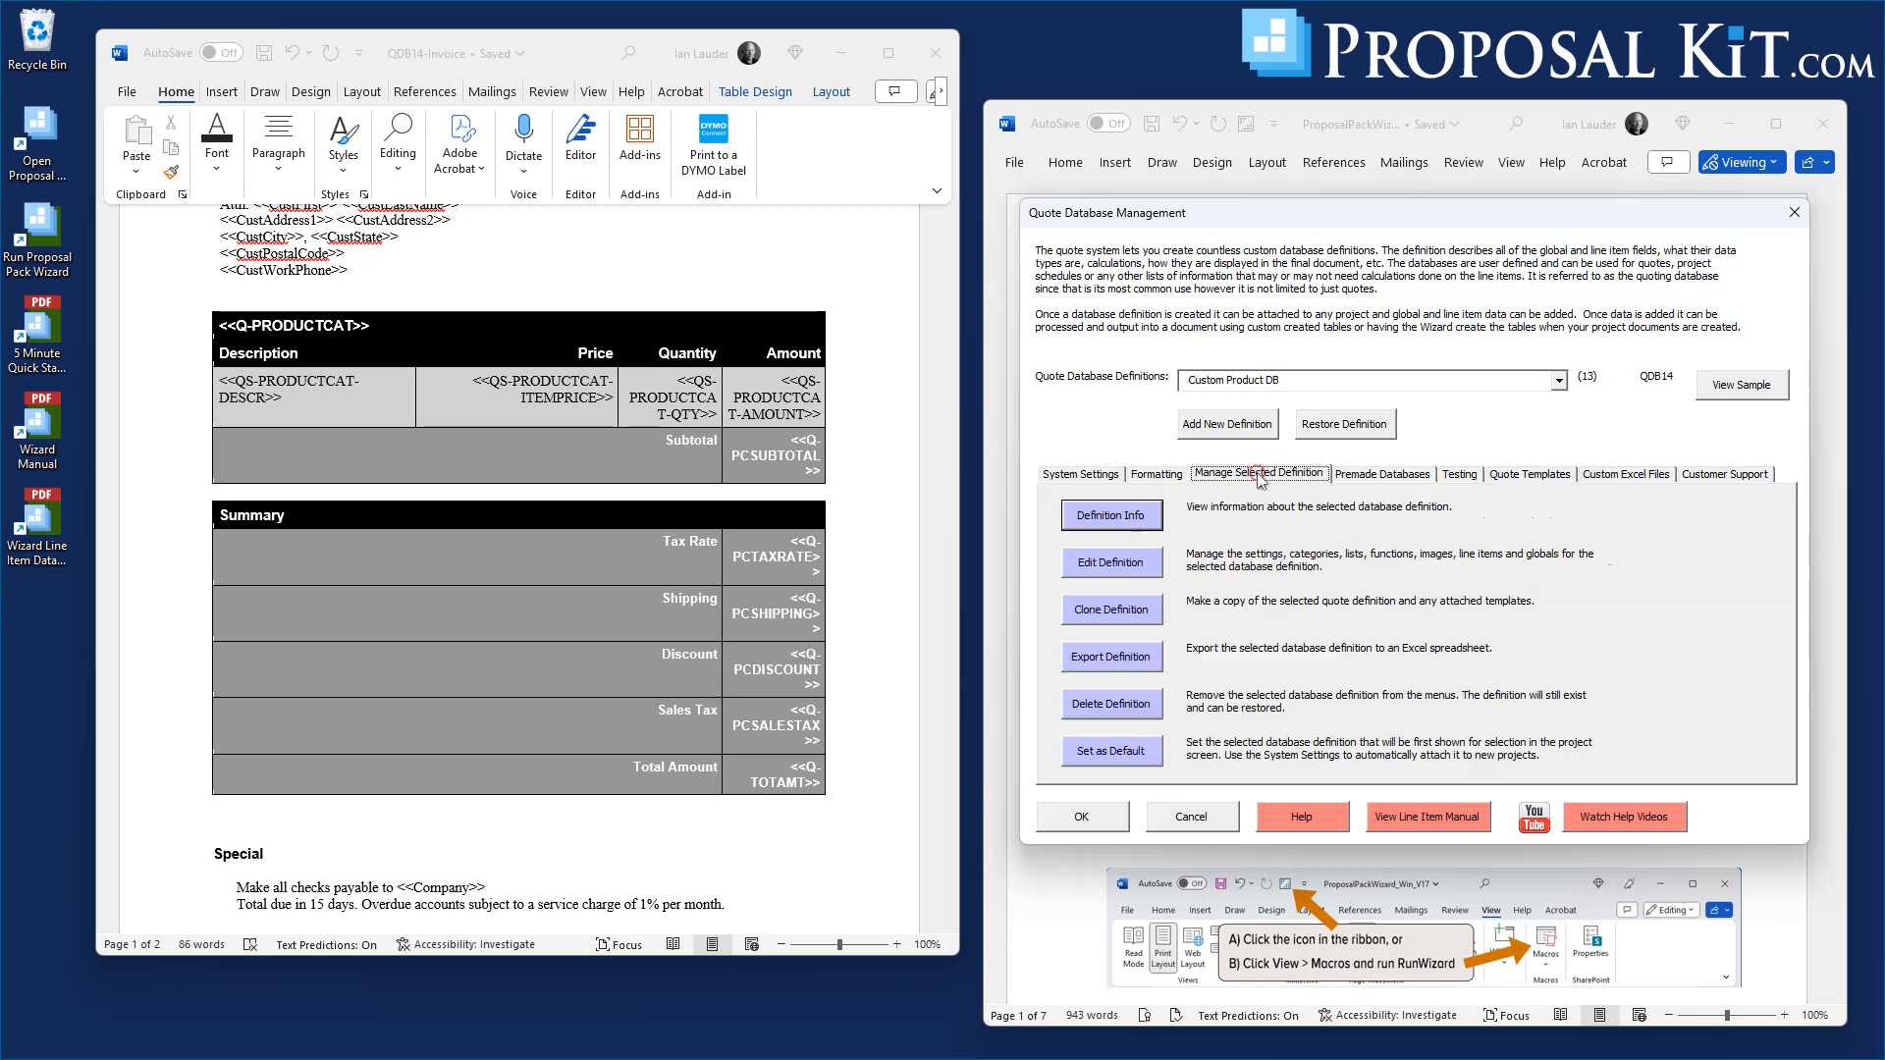
click(1109, 520)
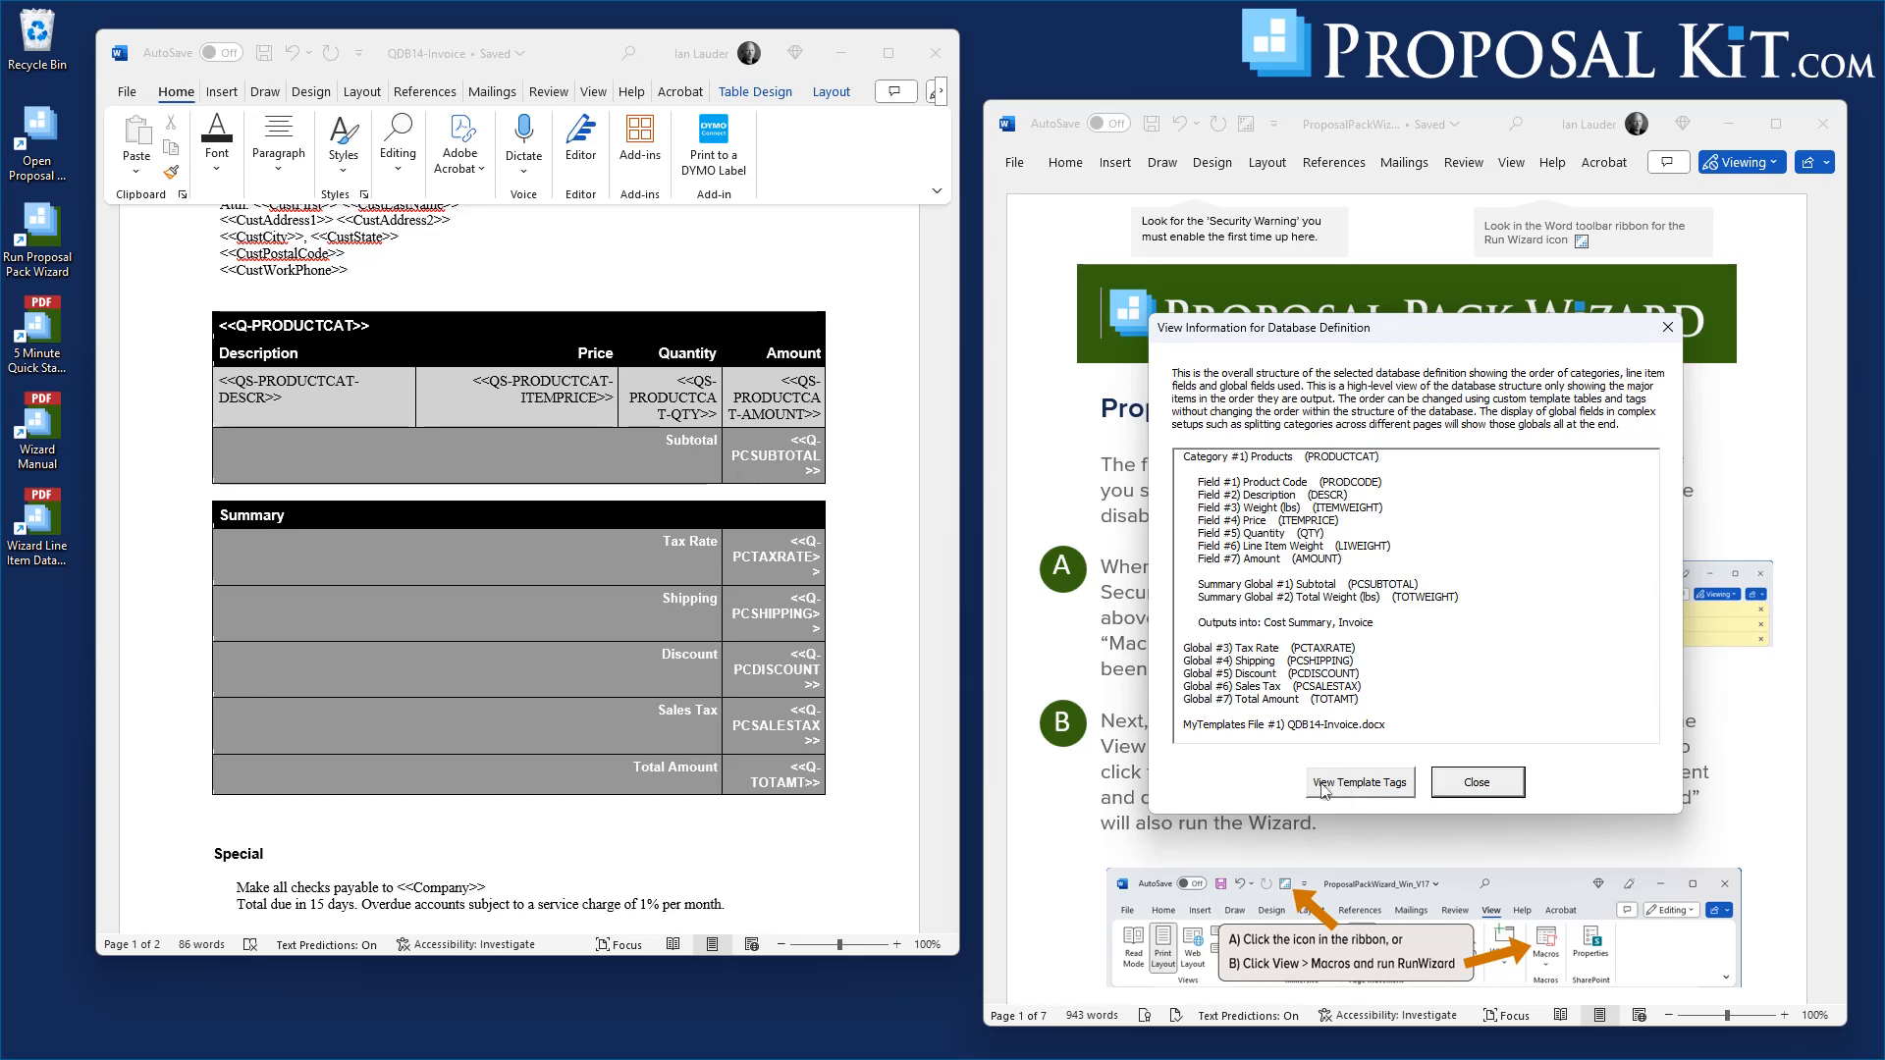
Display the definition's Word template tags and look through the category, global and line item field tags
click(1364, 785)
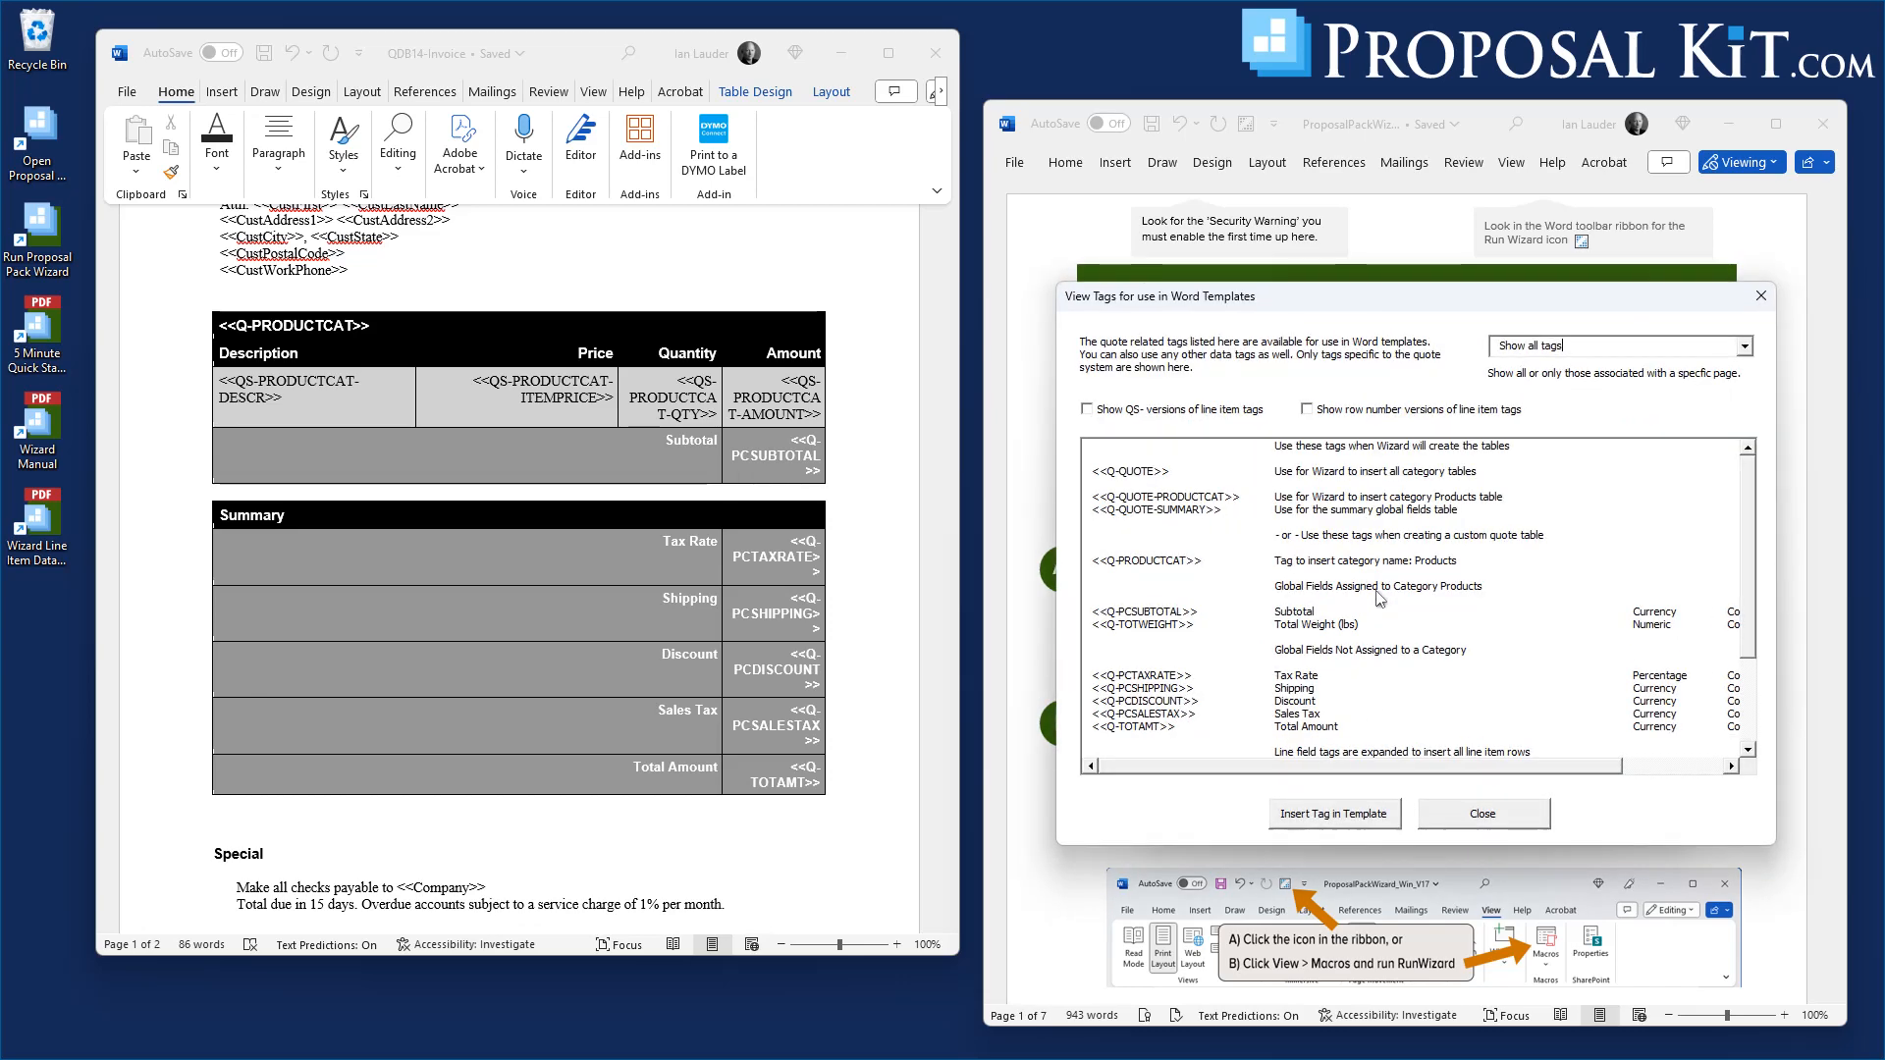
drag(1376, 306, 1360, 222)
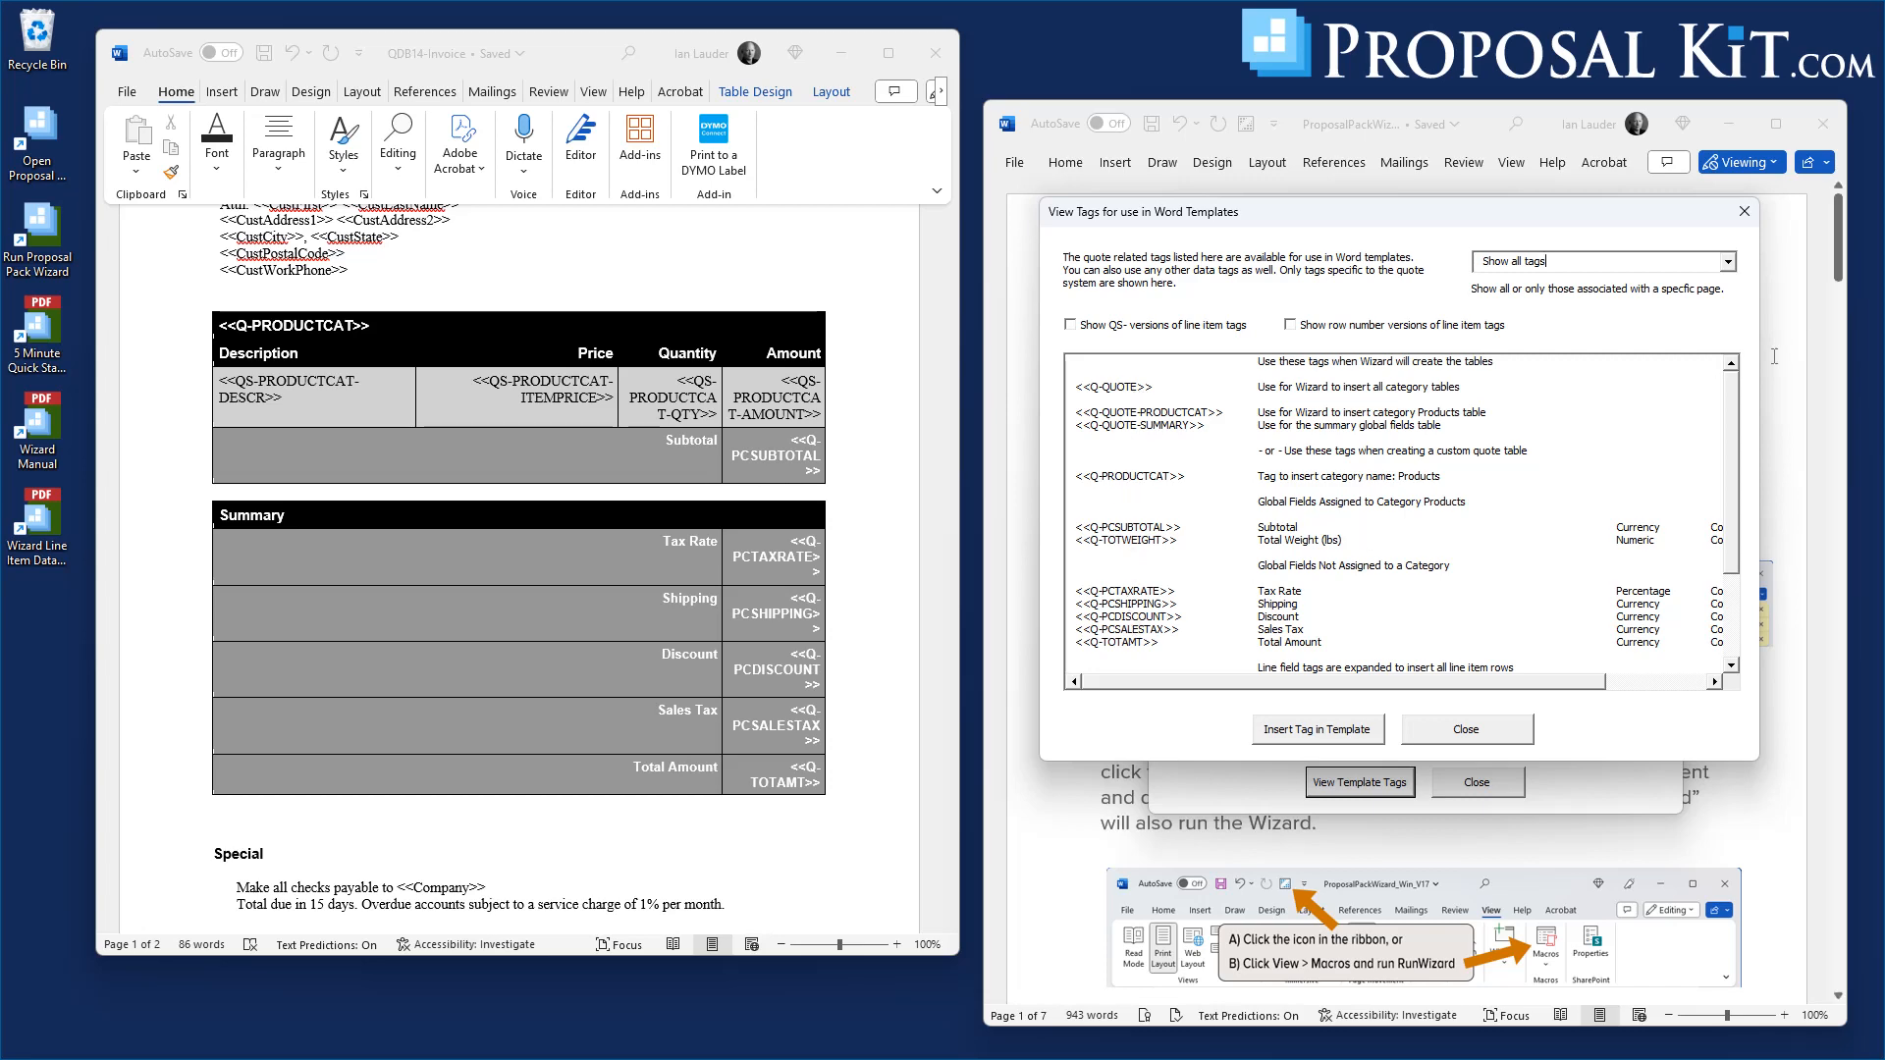
drag(1733, 432, 1763, 573)
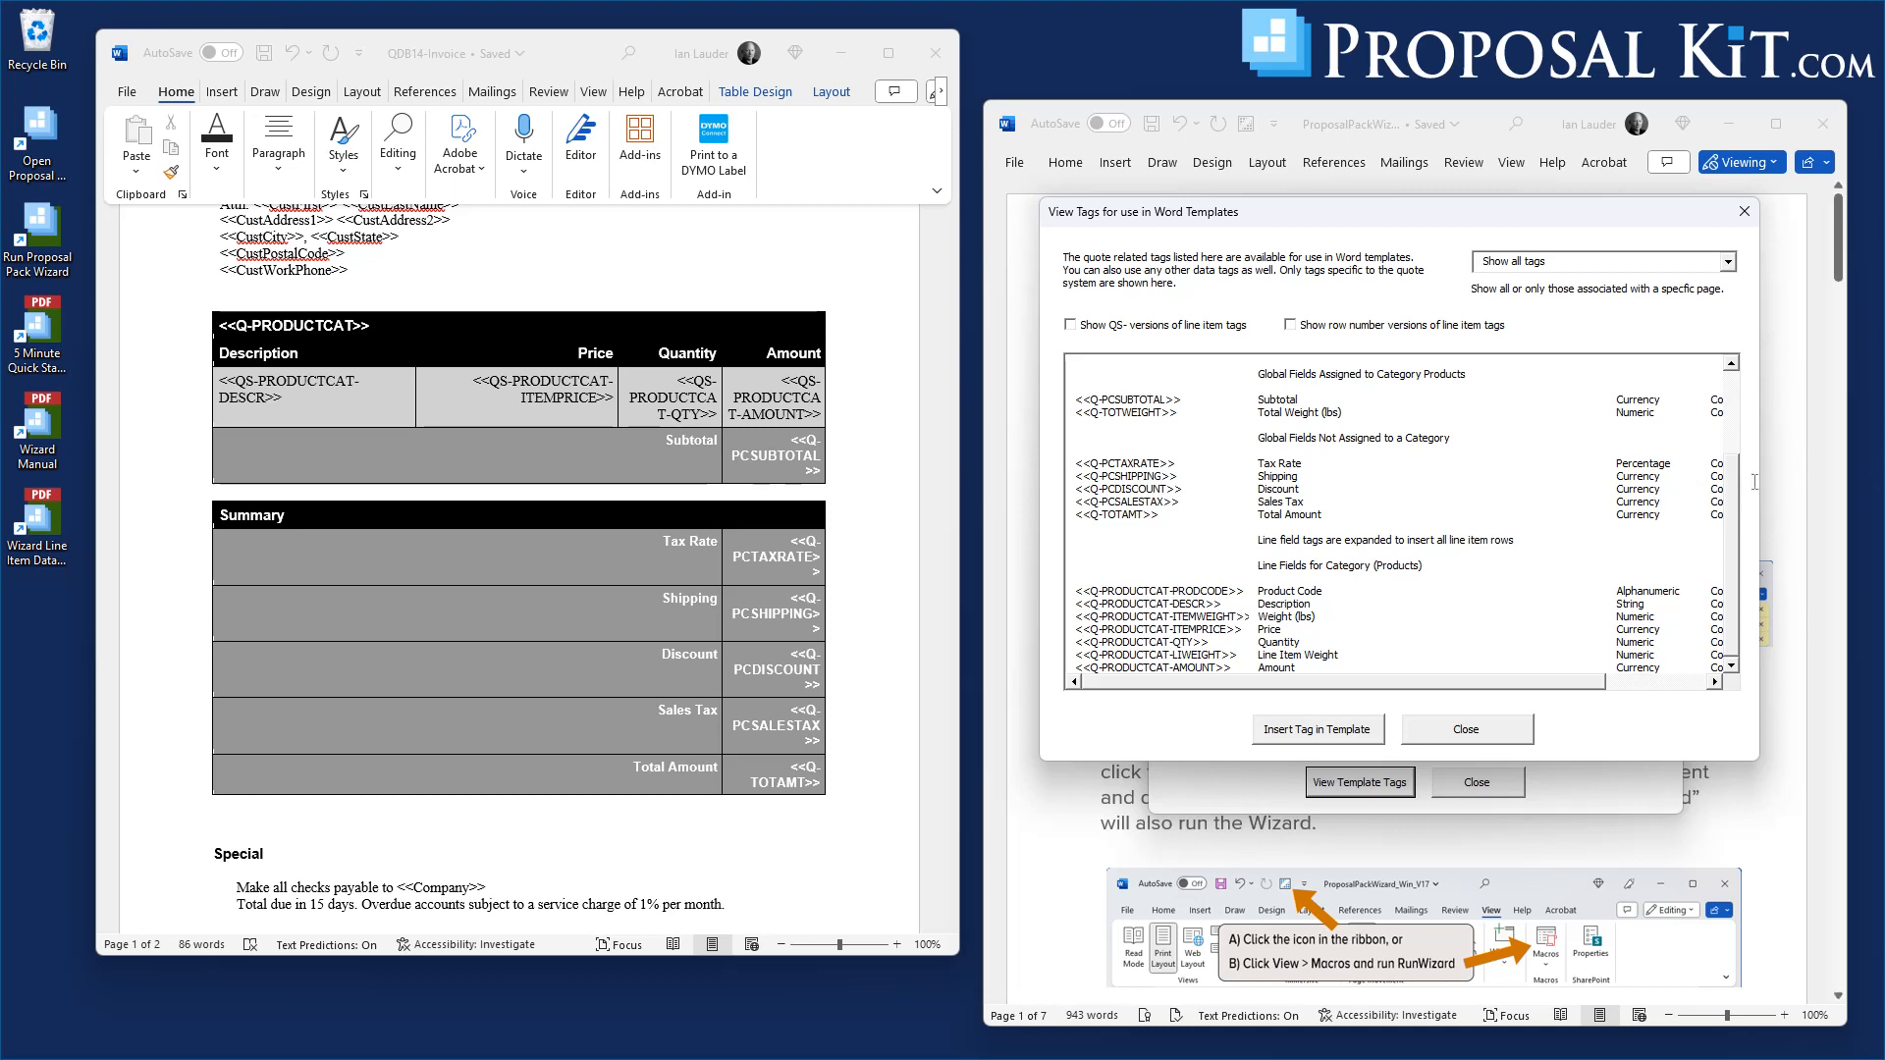
drag(1740, 485, 1748, 388)
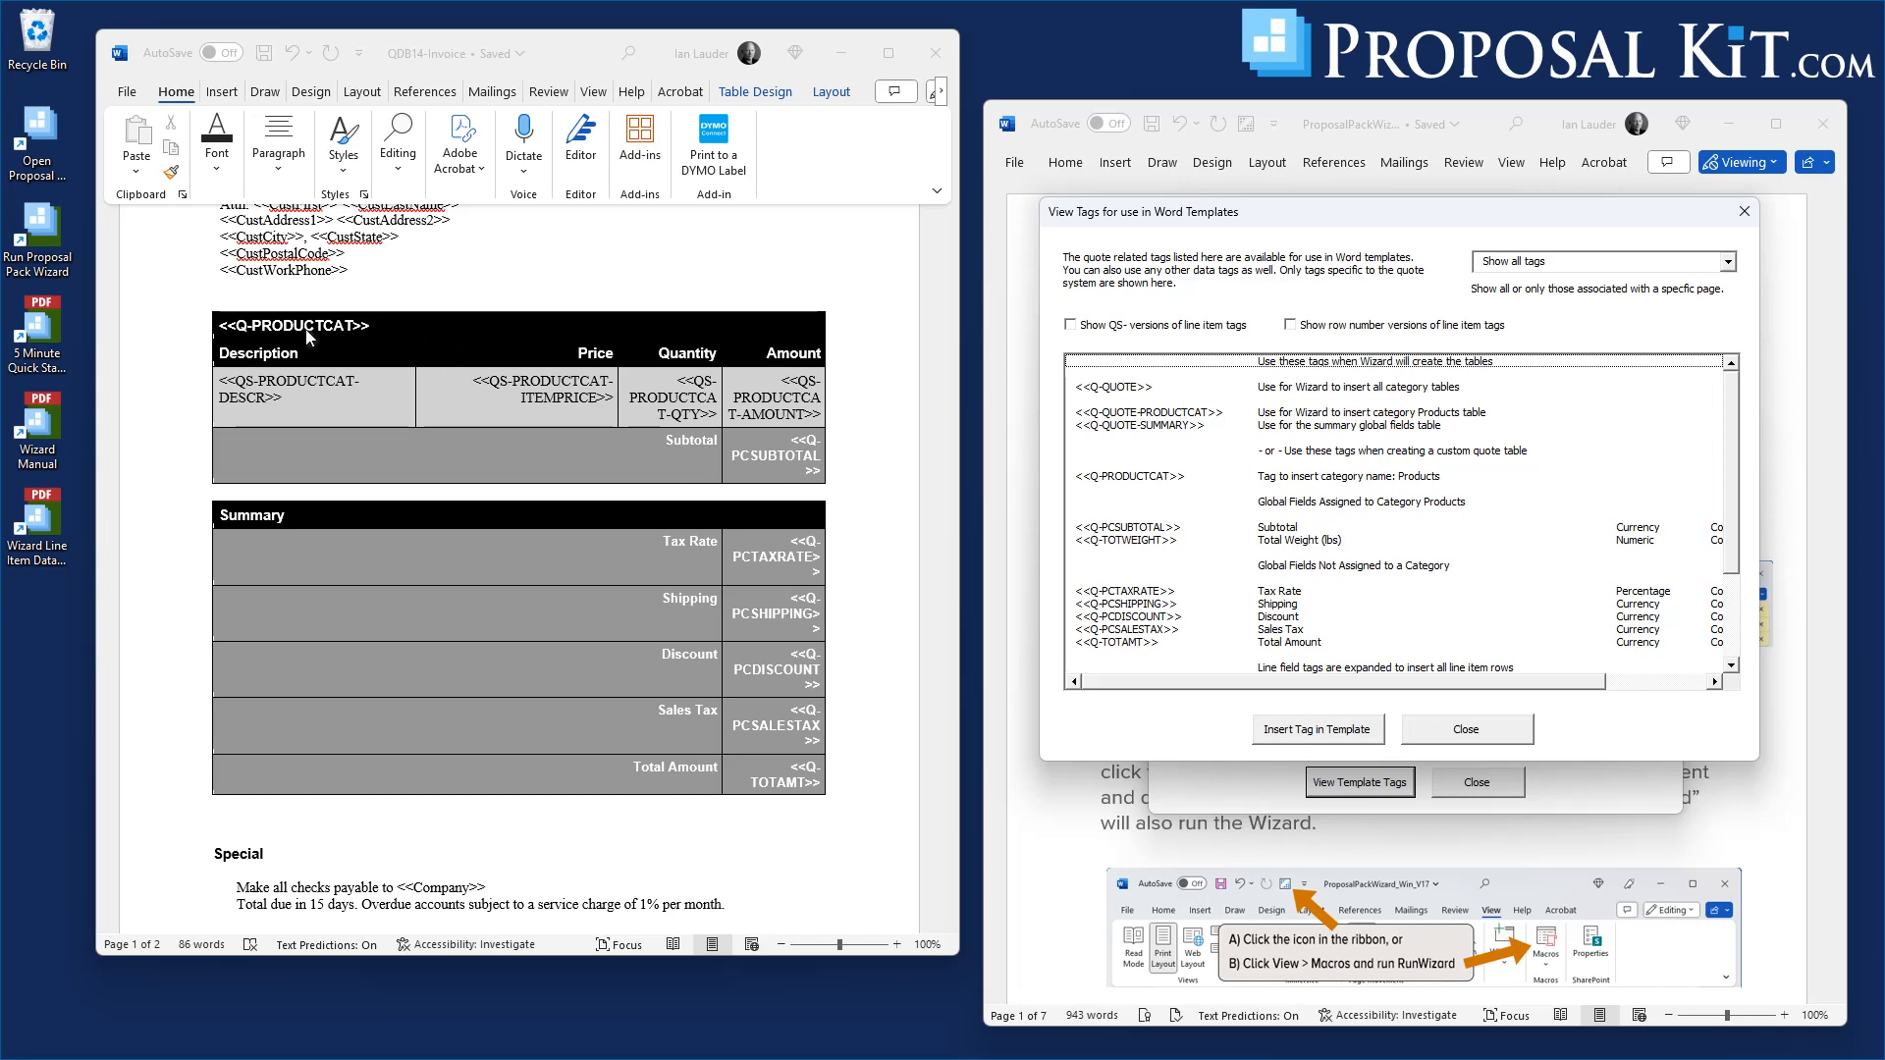
Delete the <<Q-PRODUCTCAT>> category name row from the product table in the Invoice template
click(397, 320)
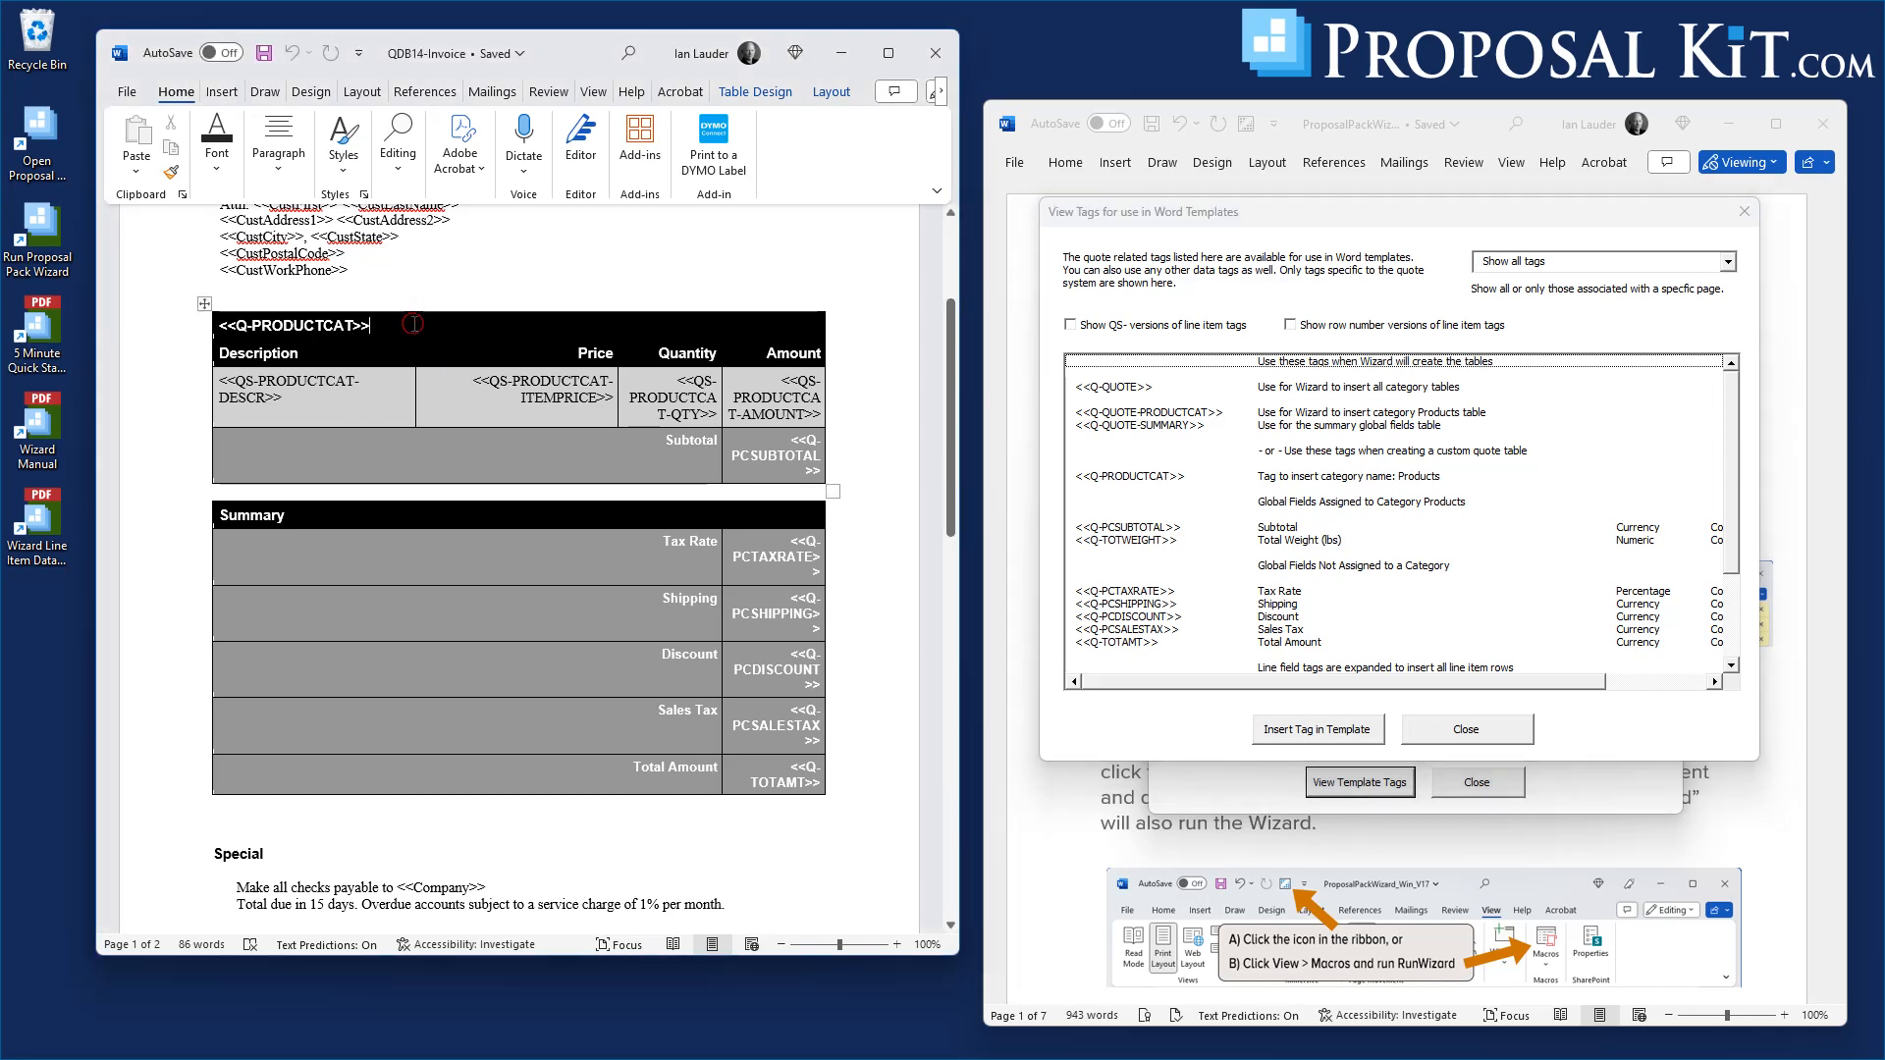
right_click(414, 323)
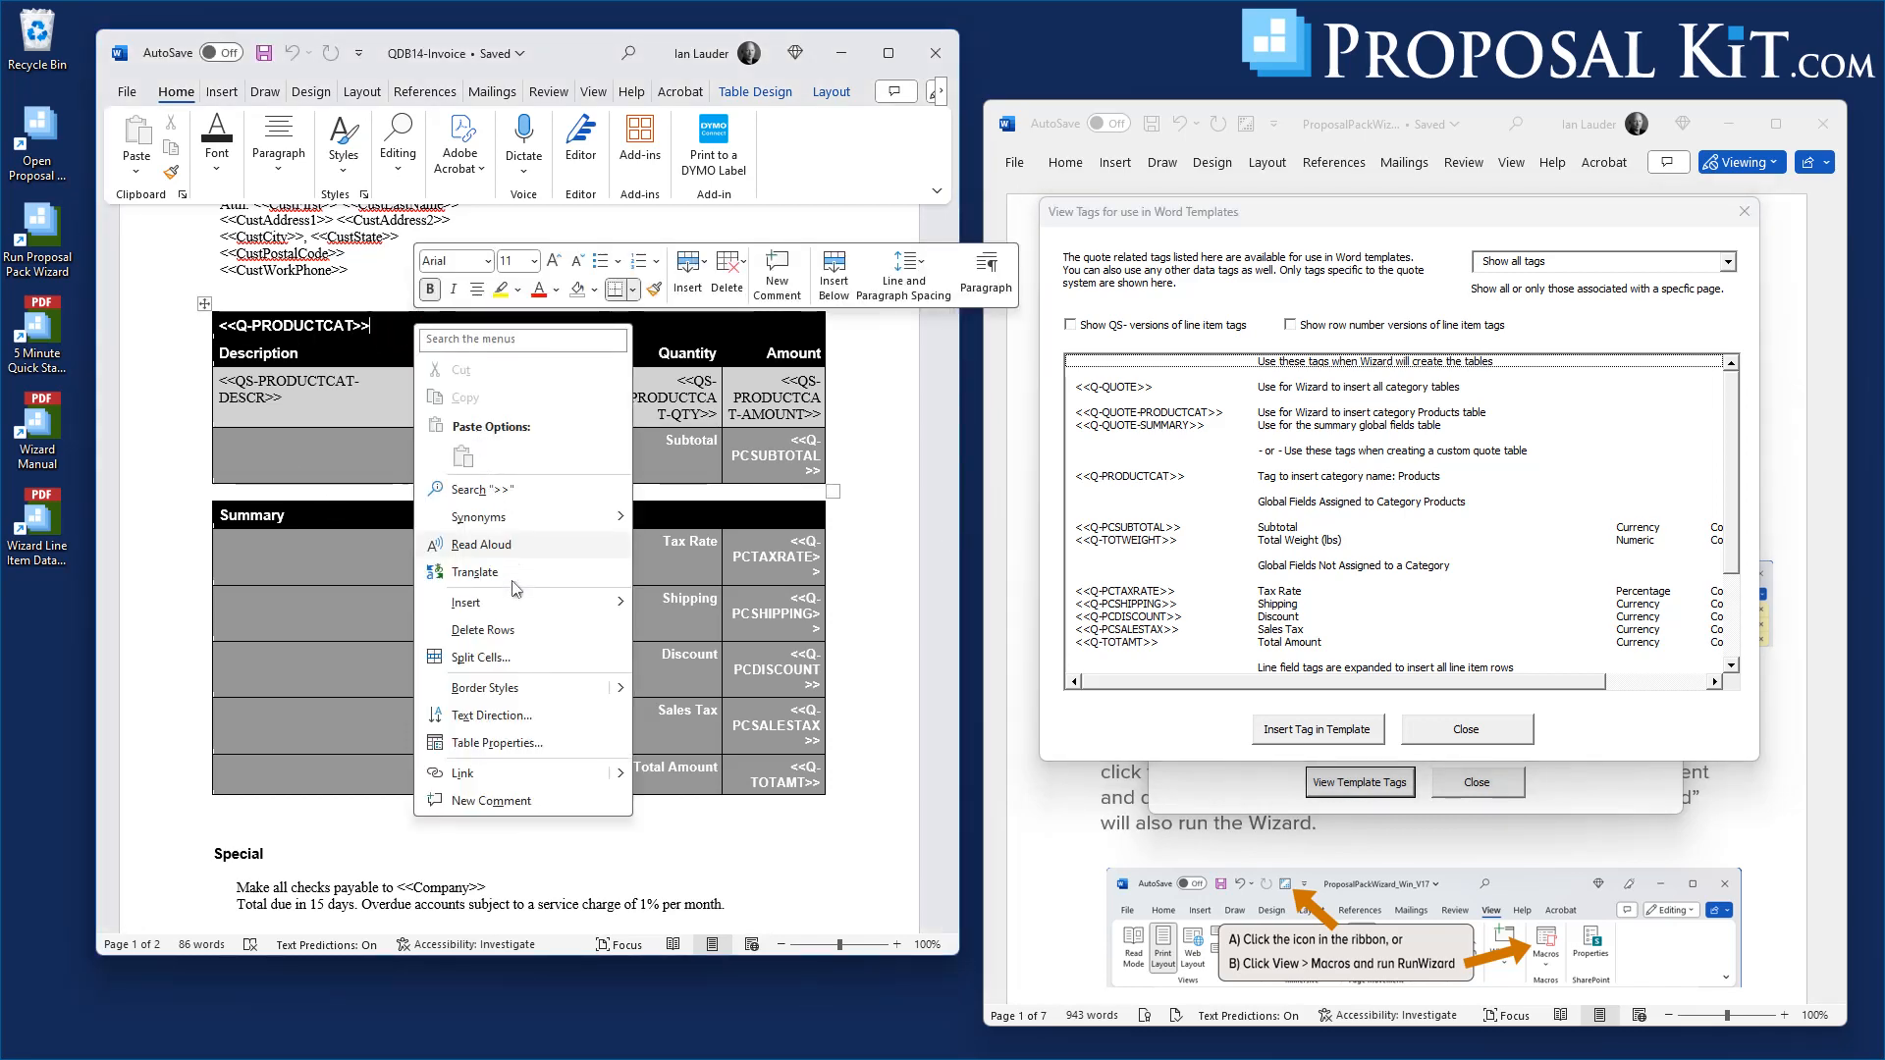
click(498, 630)
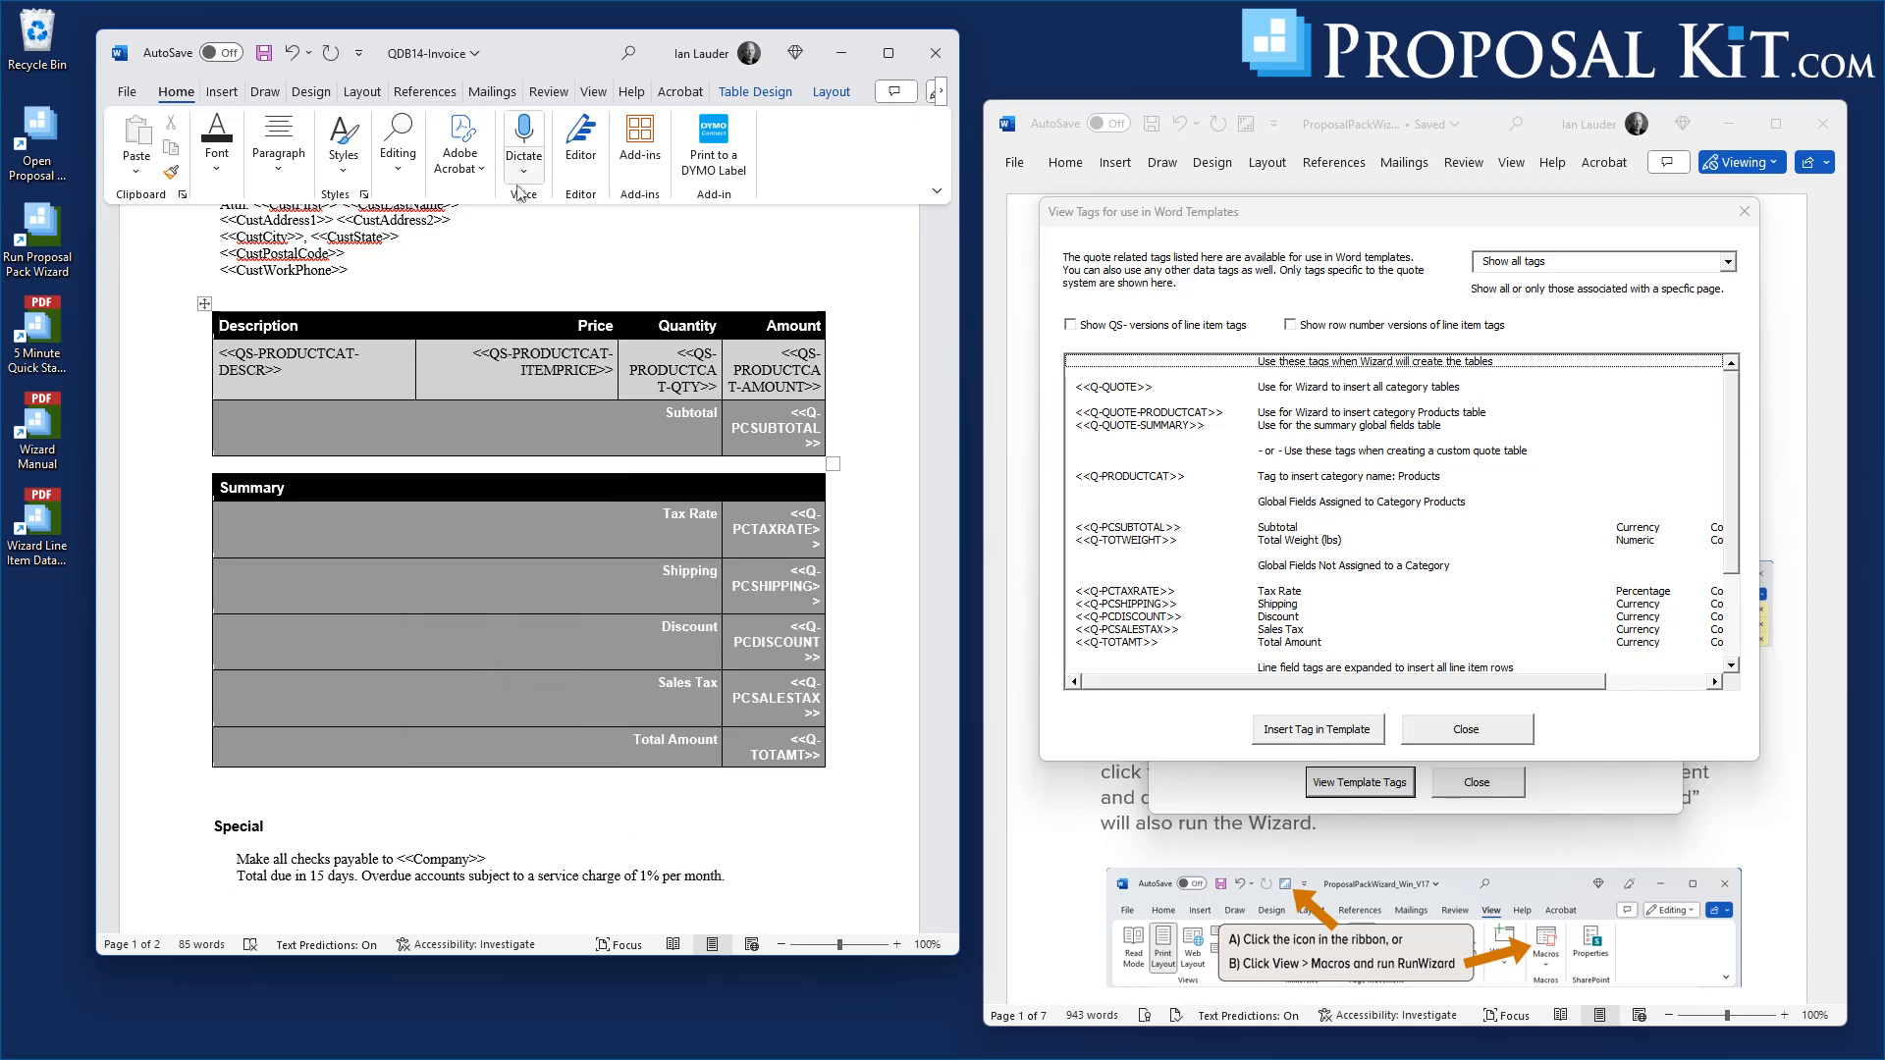
Widen the tag column of the Summary table so that each global field tag fits on one line
drag(1730, 456, 1728, 542)
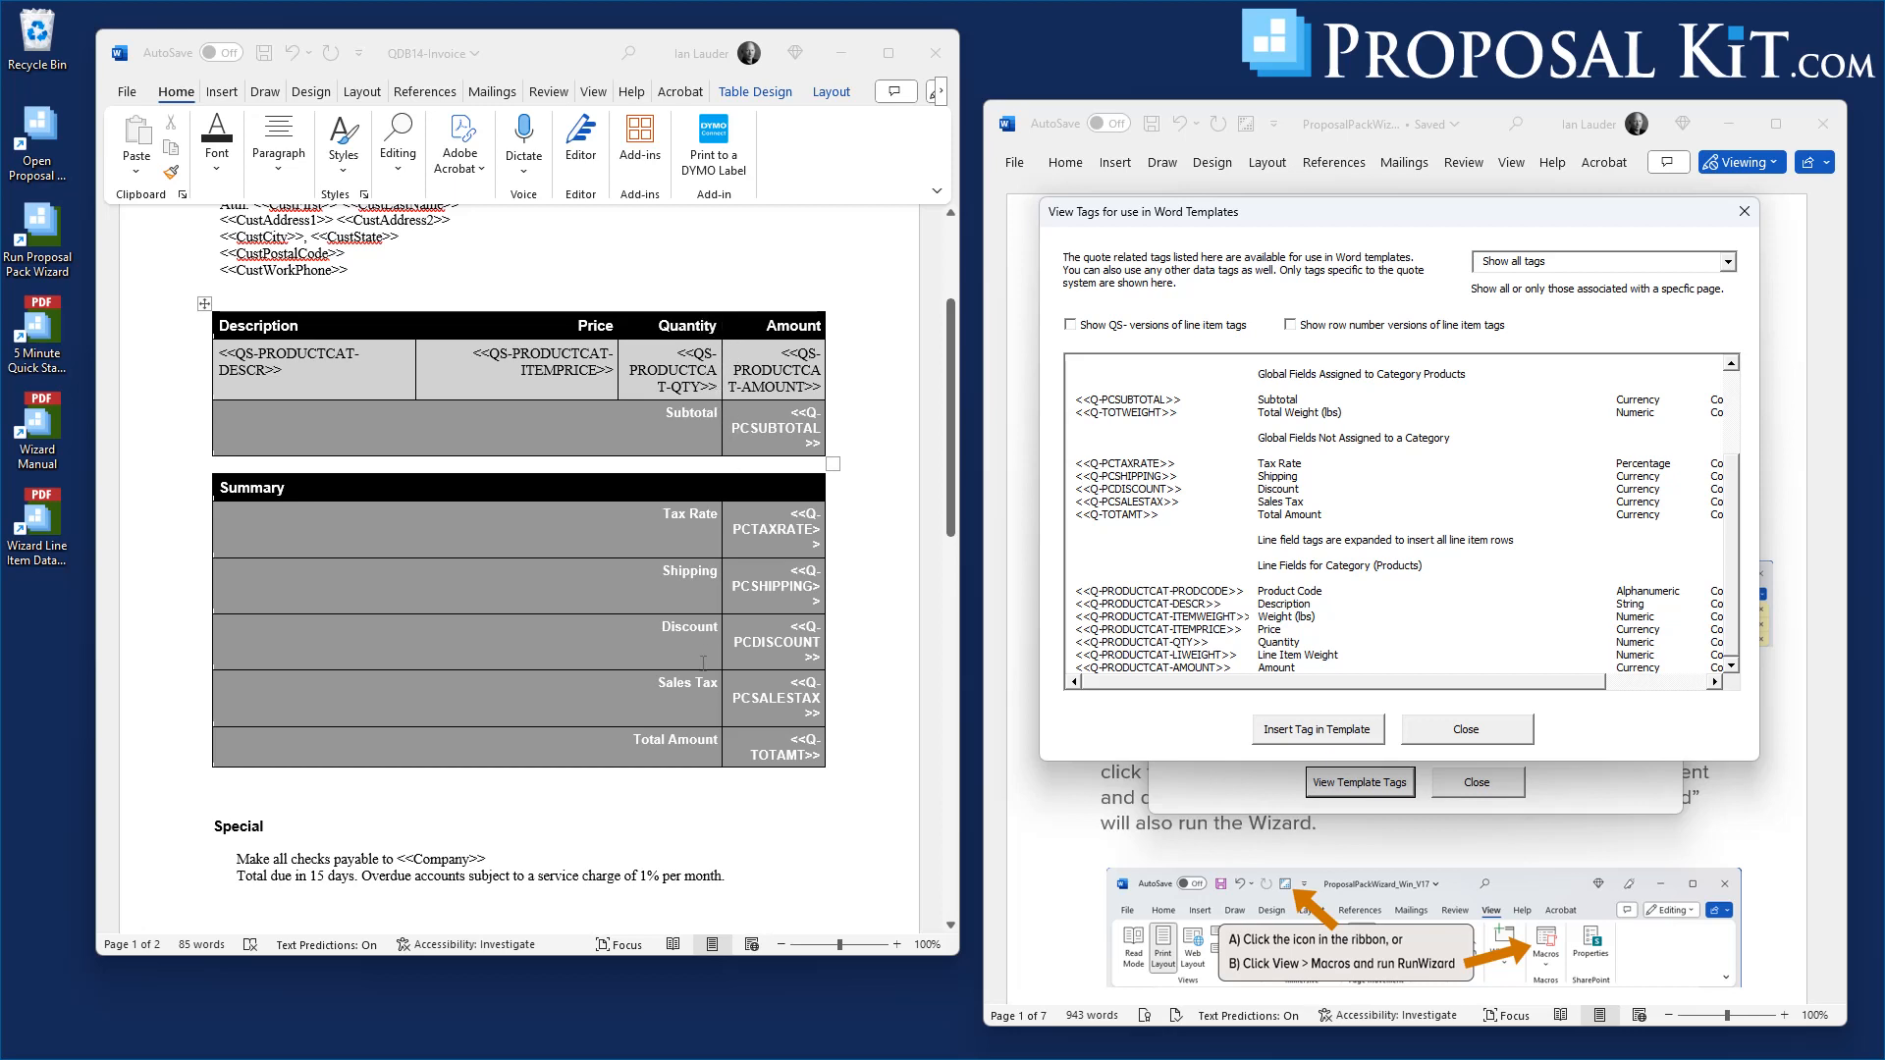
click(716, 488)
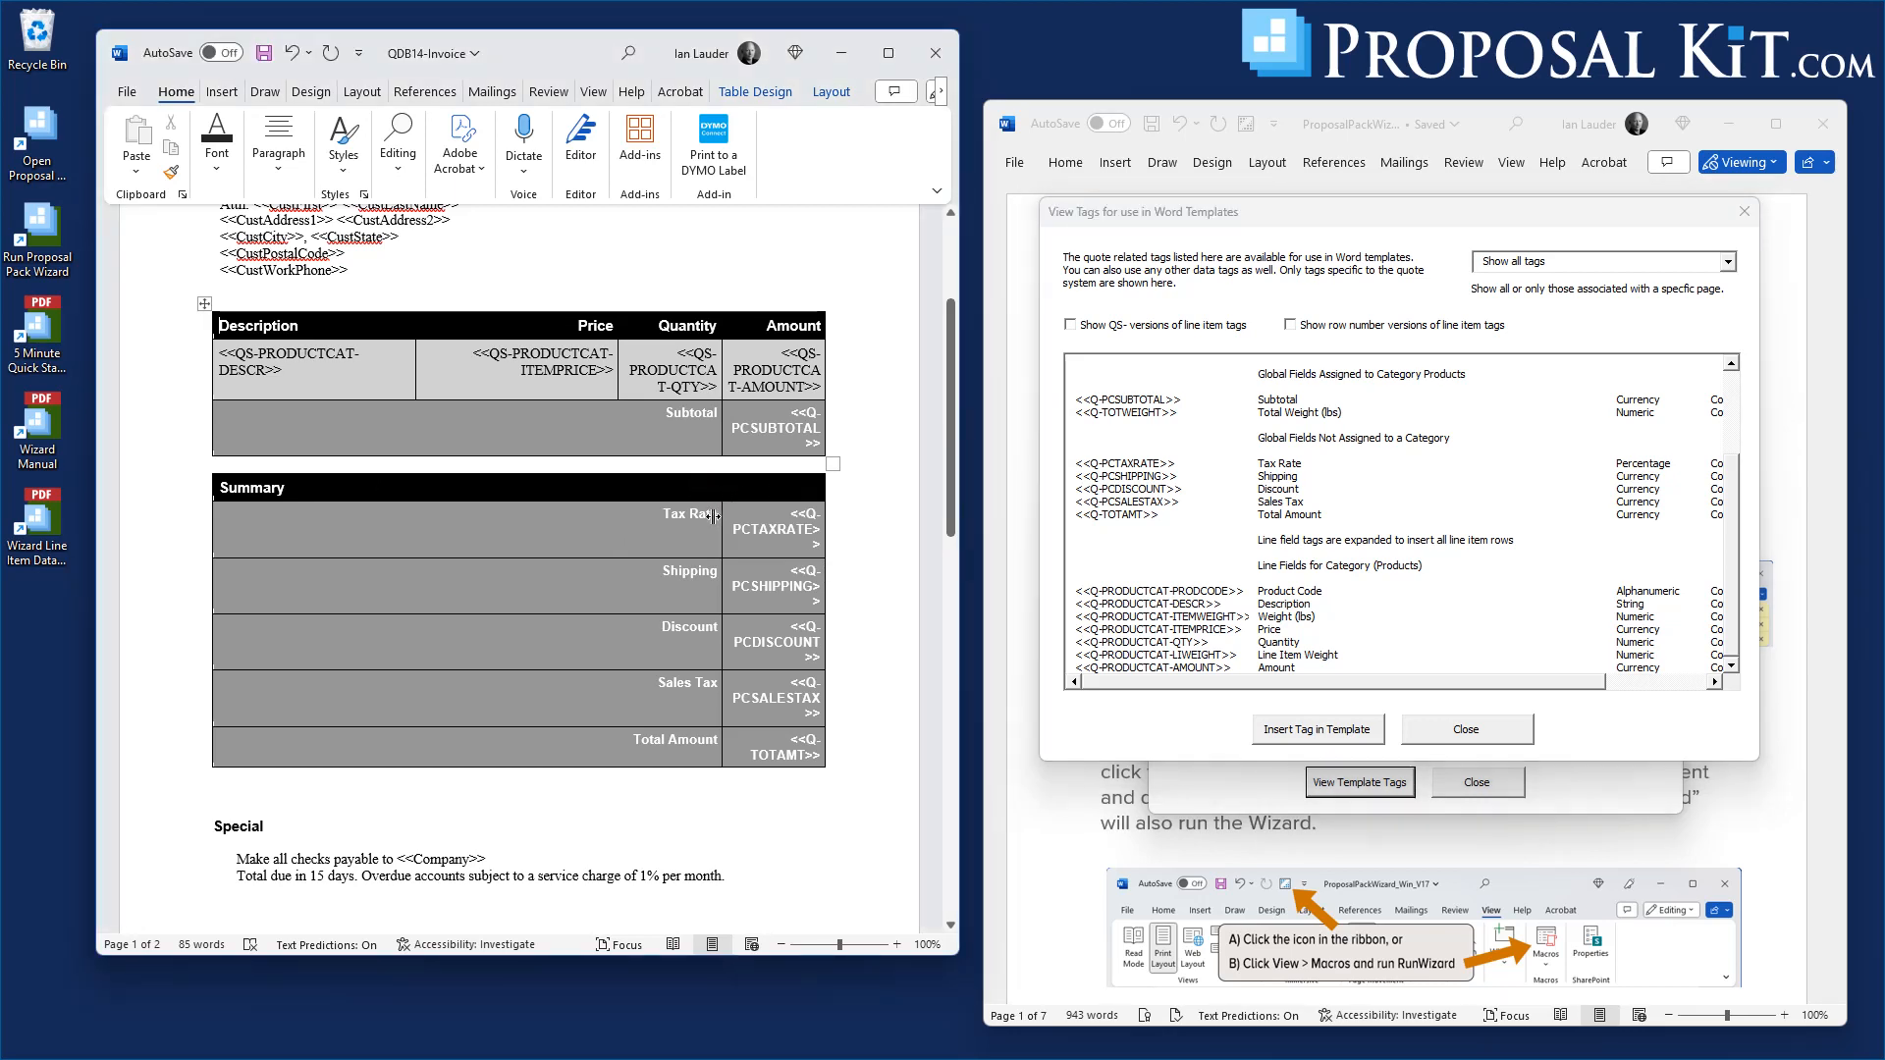
drag(719, 520, 669, 525)
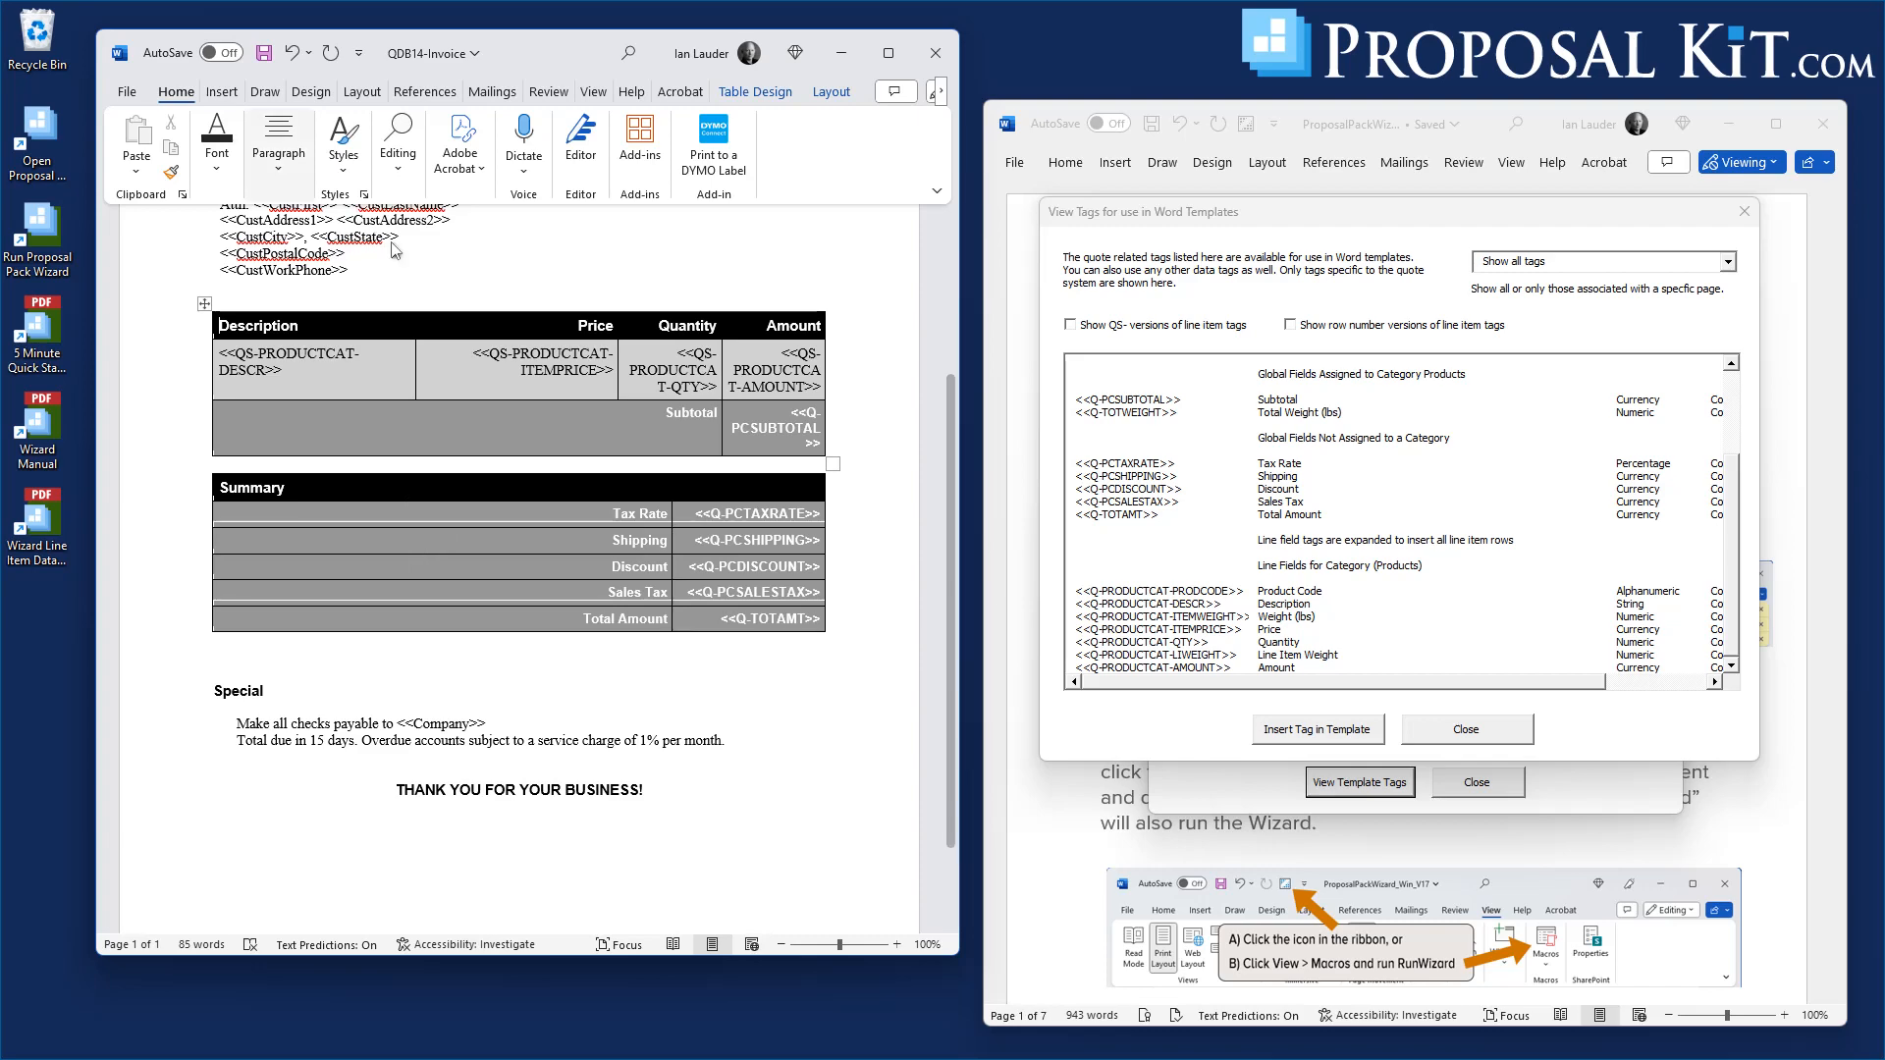
scroll(544, 371, up, 2)
scroll(544, 371, up, 3)
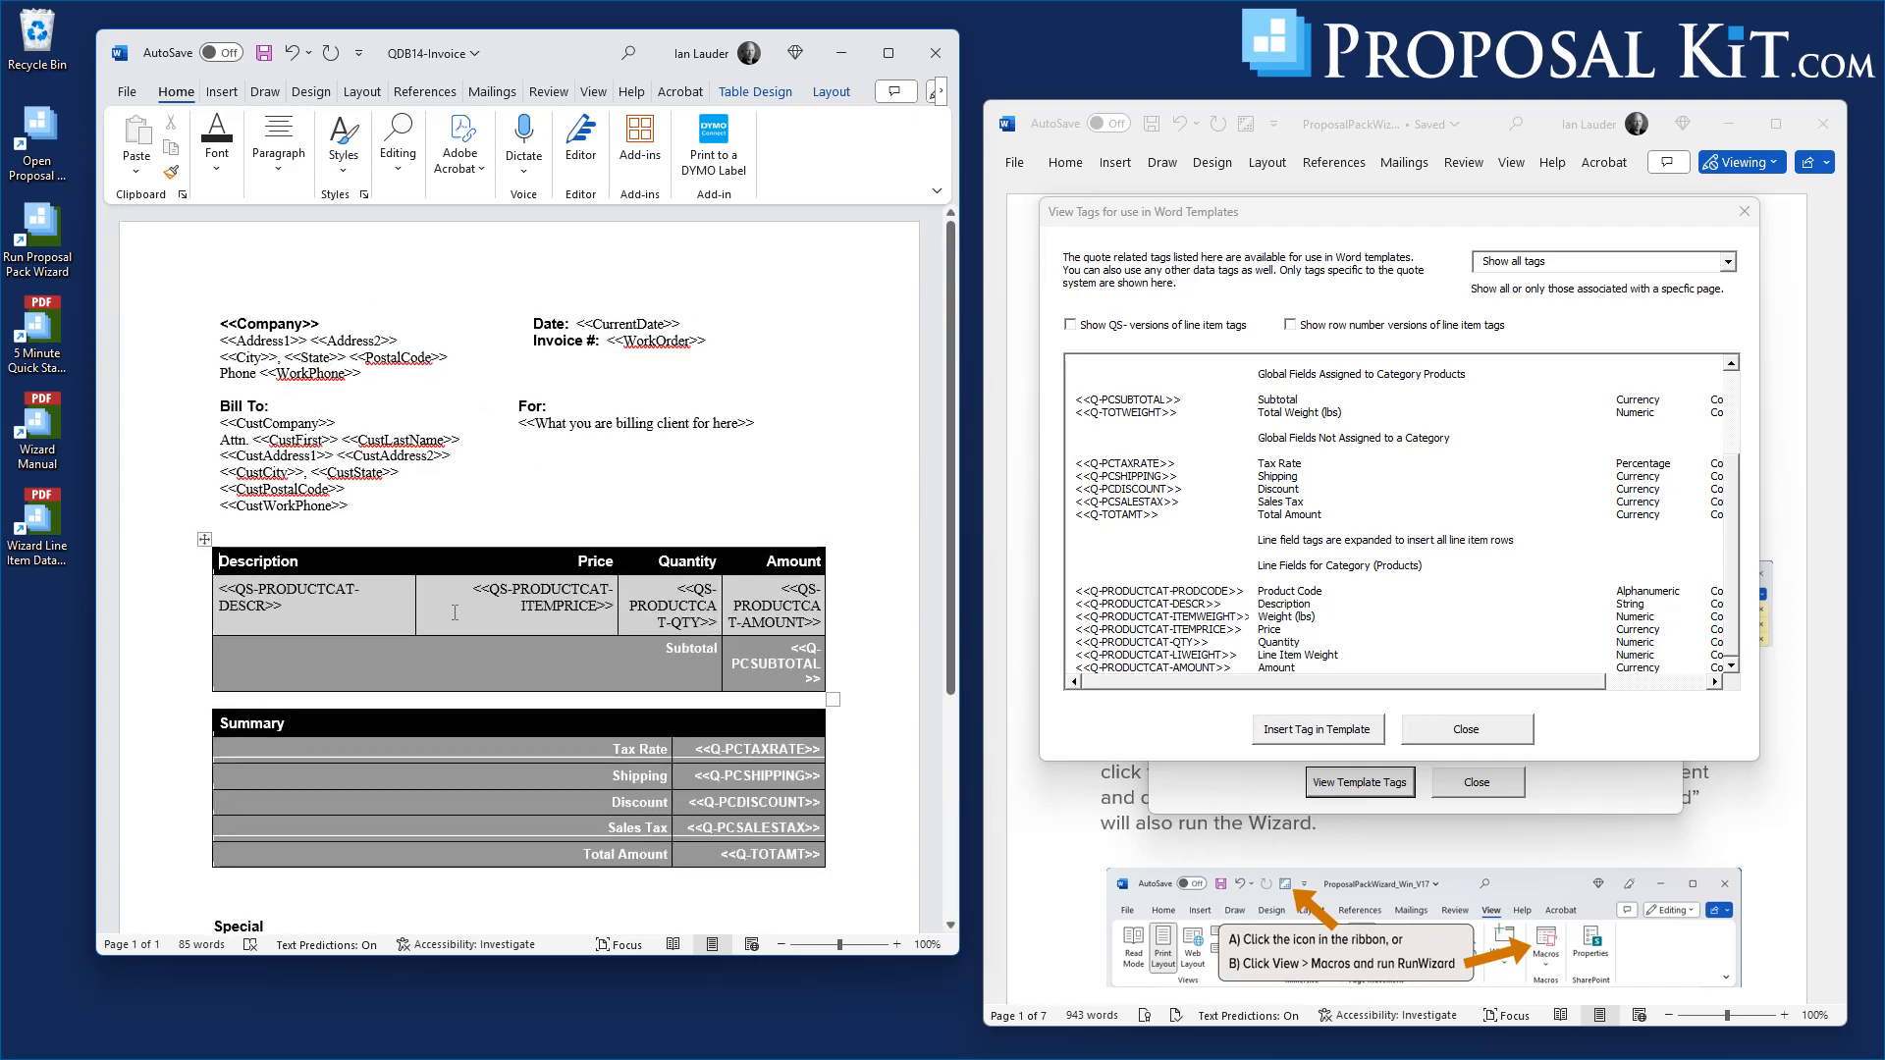
Stack all the Summary labels from Tax Rate to Total Amount in one cell, with the tax rate, shipping and discount tags stacked beside them
scroll(544, 372, down, 5)
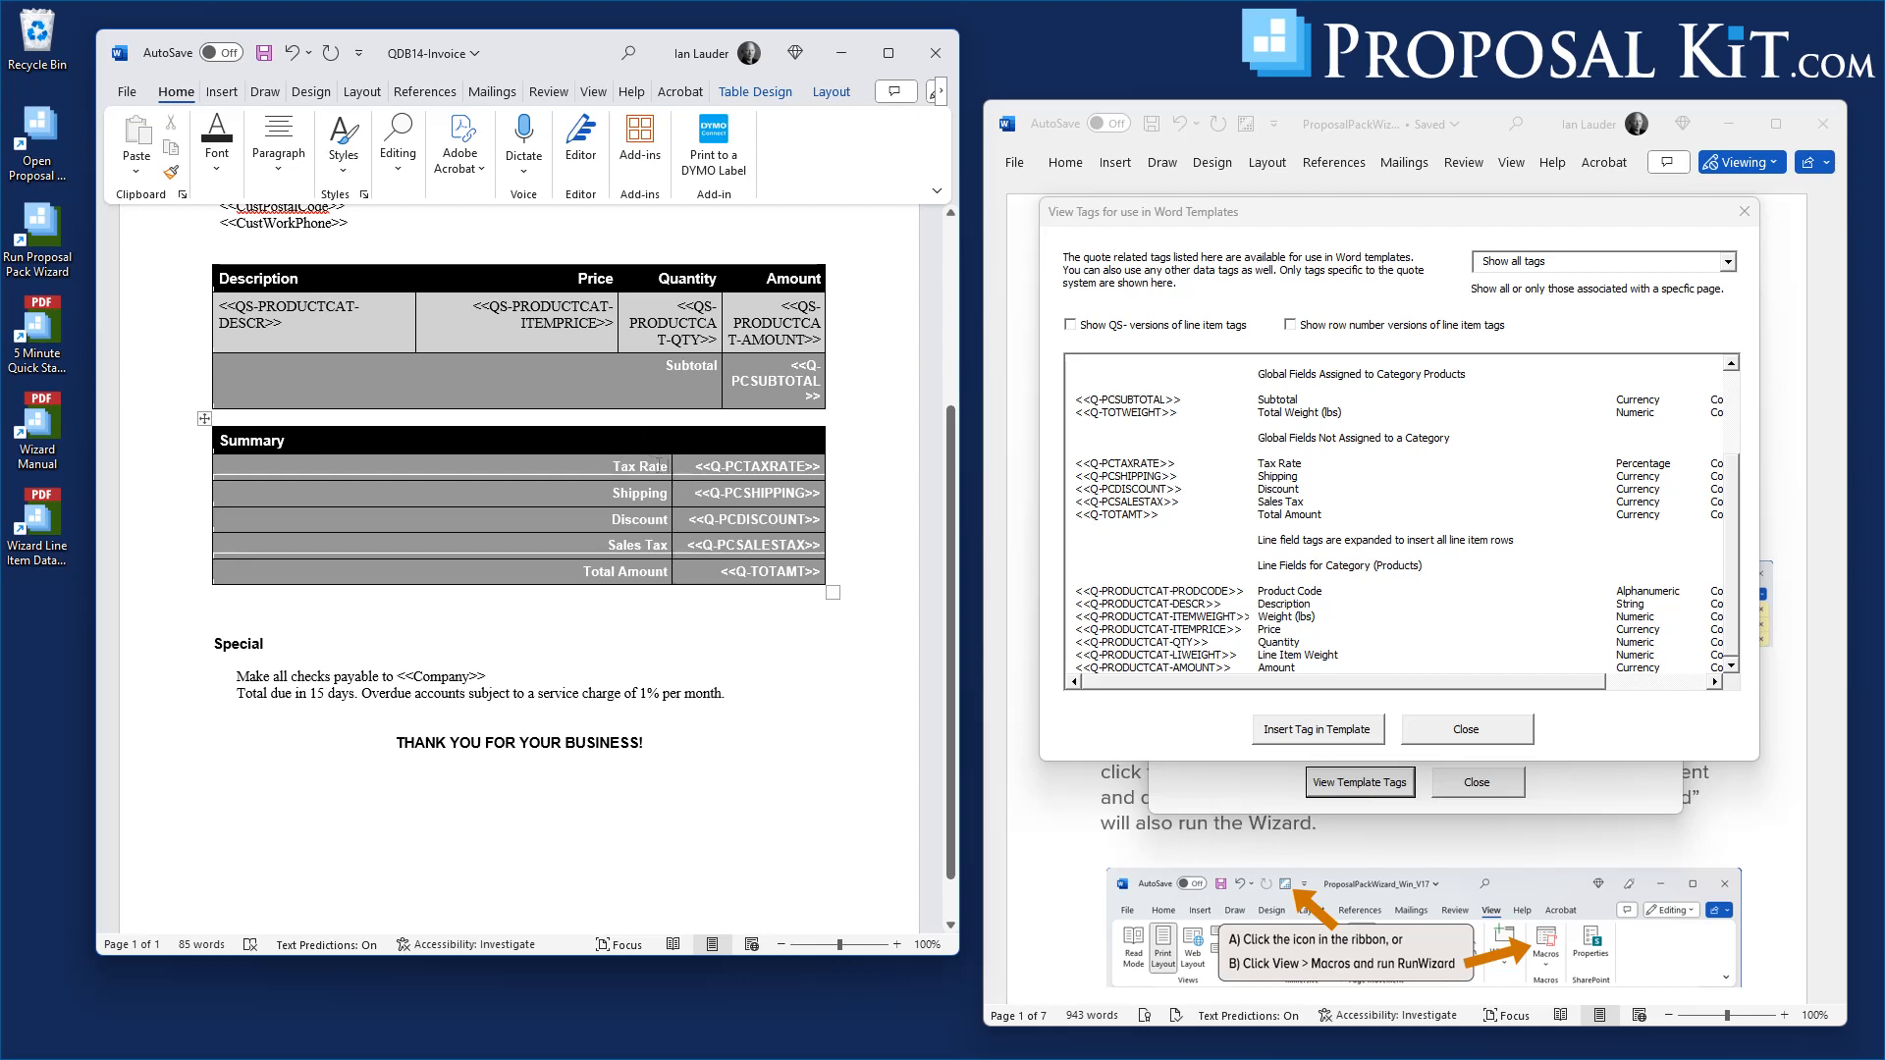
key(Return)
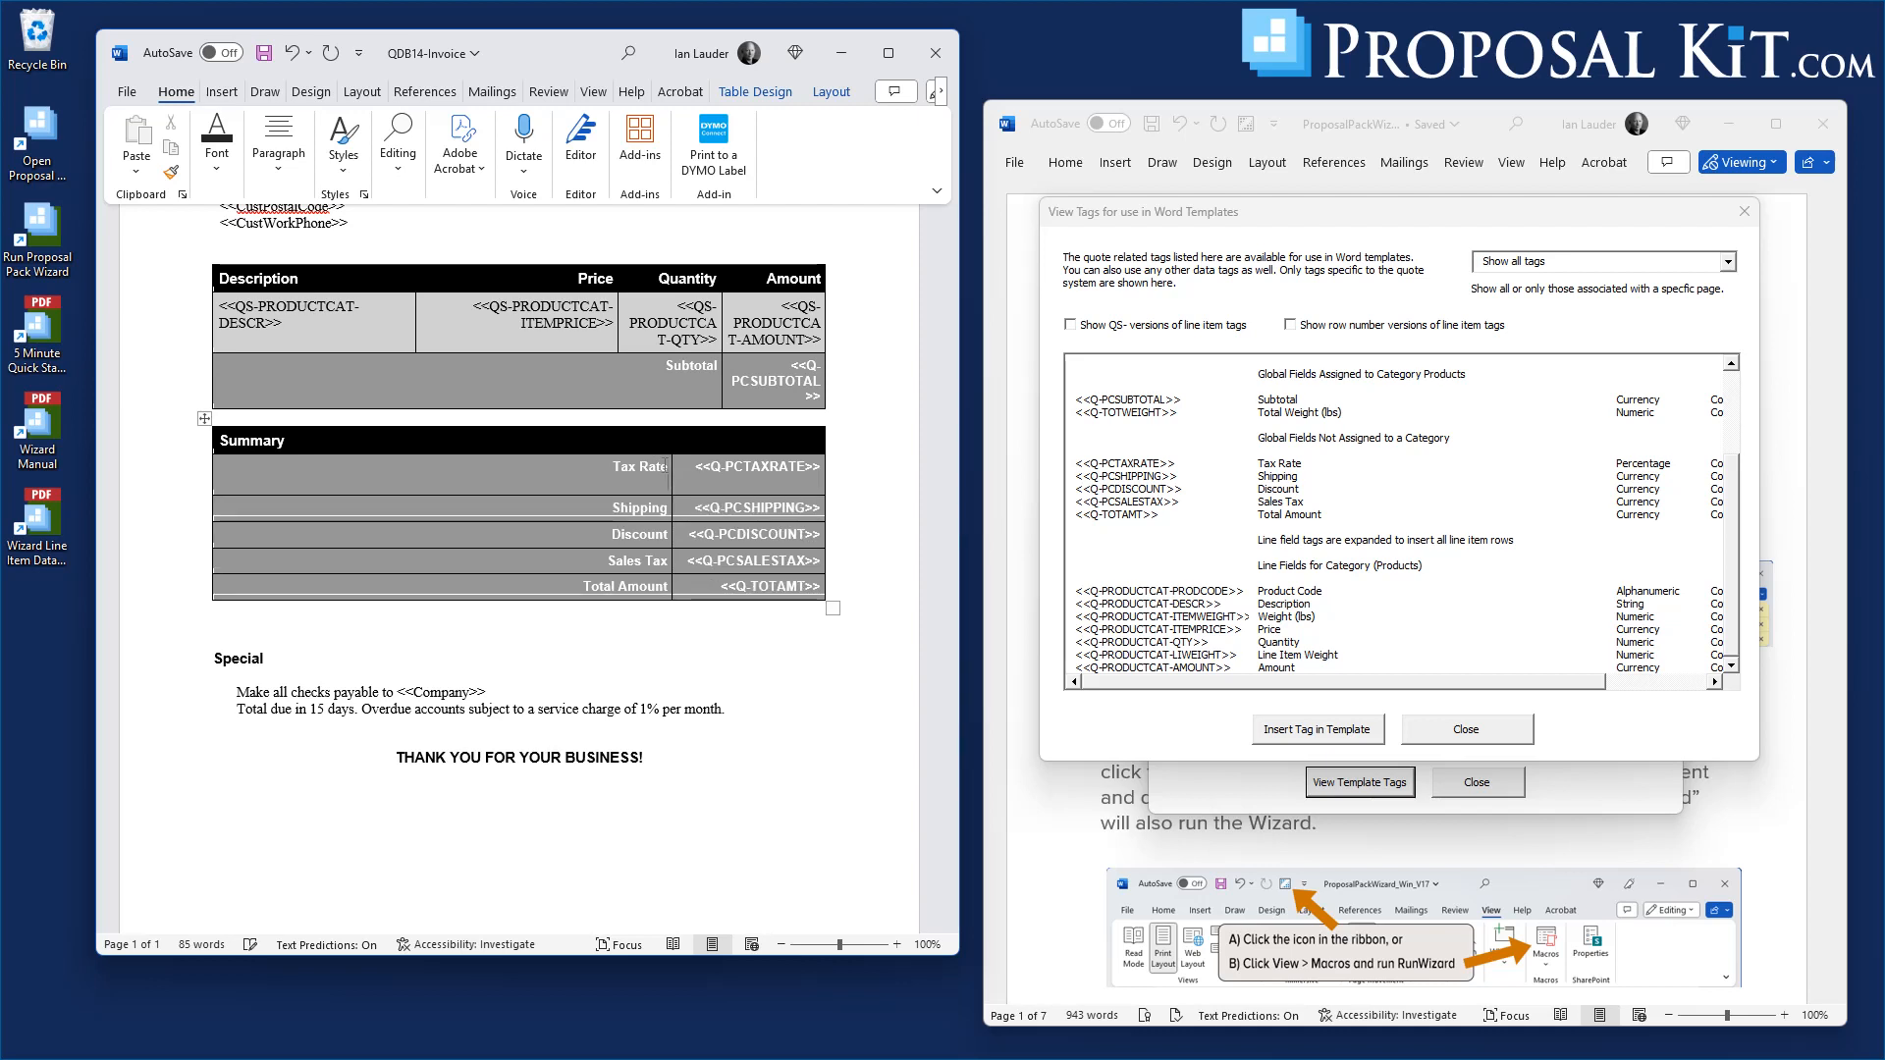
drag(615, 506, 657, 484)
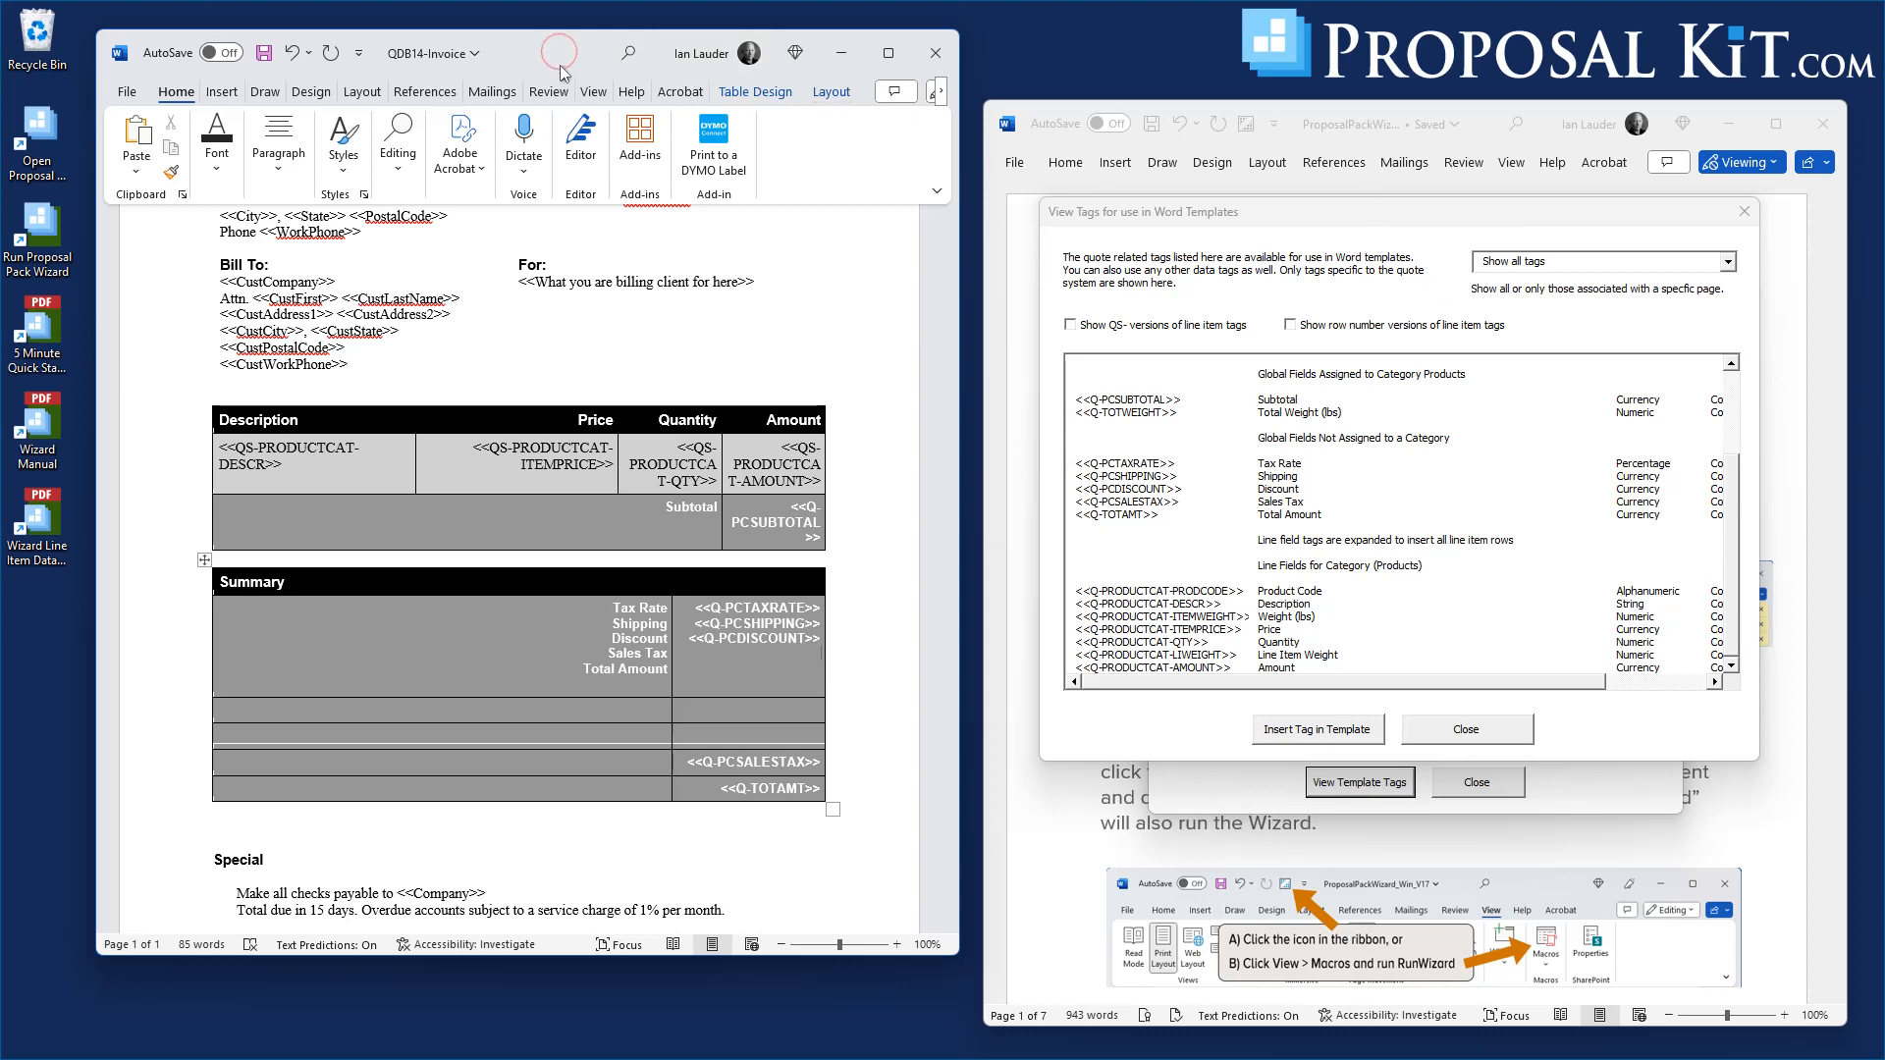
mouse_move(559, 52)
mouse_down()
mouse_move(560, 91)
mouse_move(556, 55)
mouse_up()
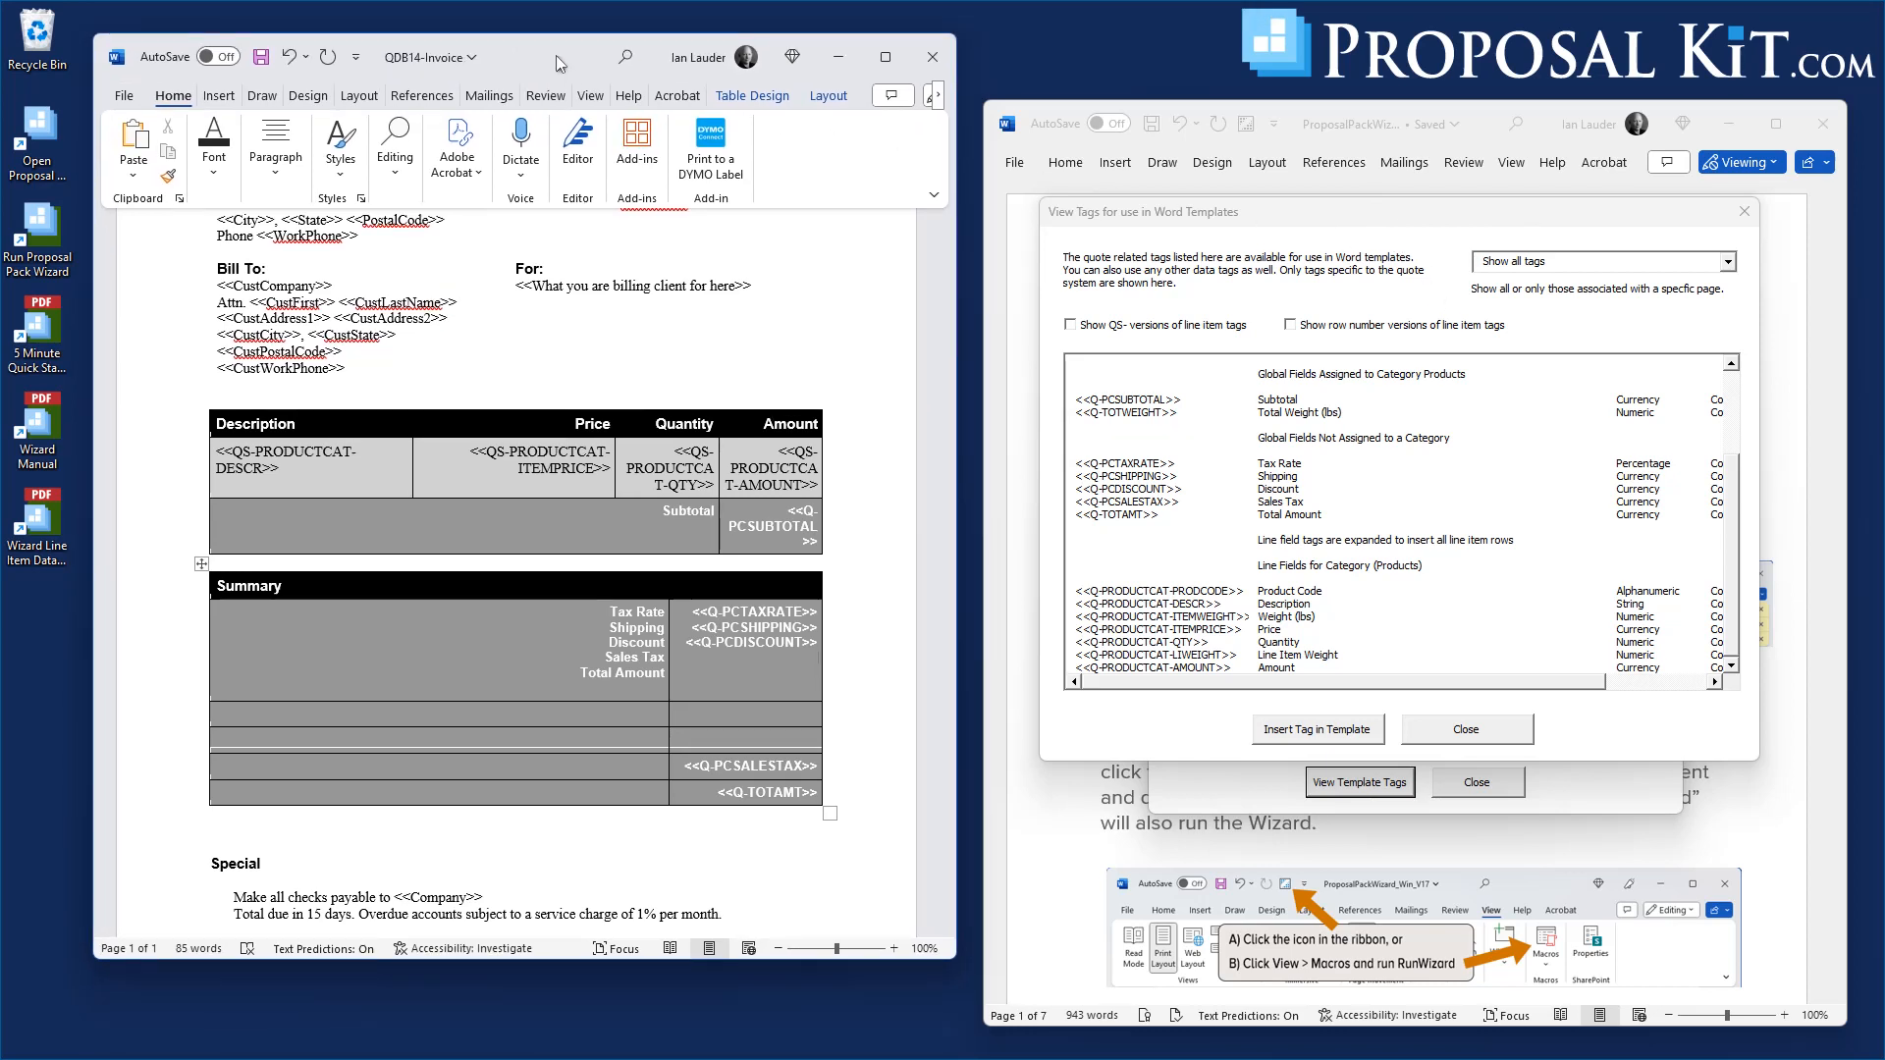
Insert the <<Q-PCSALESTAX>> and <<Q-TOTAMT>> tags beneath <<Q-PCDISCOUNT>> in the Summary table's stacked tag cell
click(759, 664)
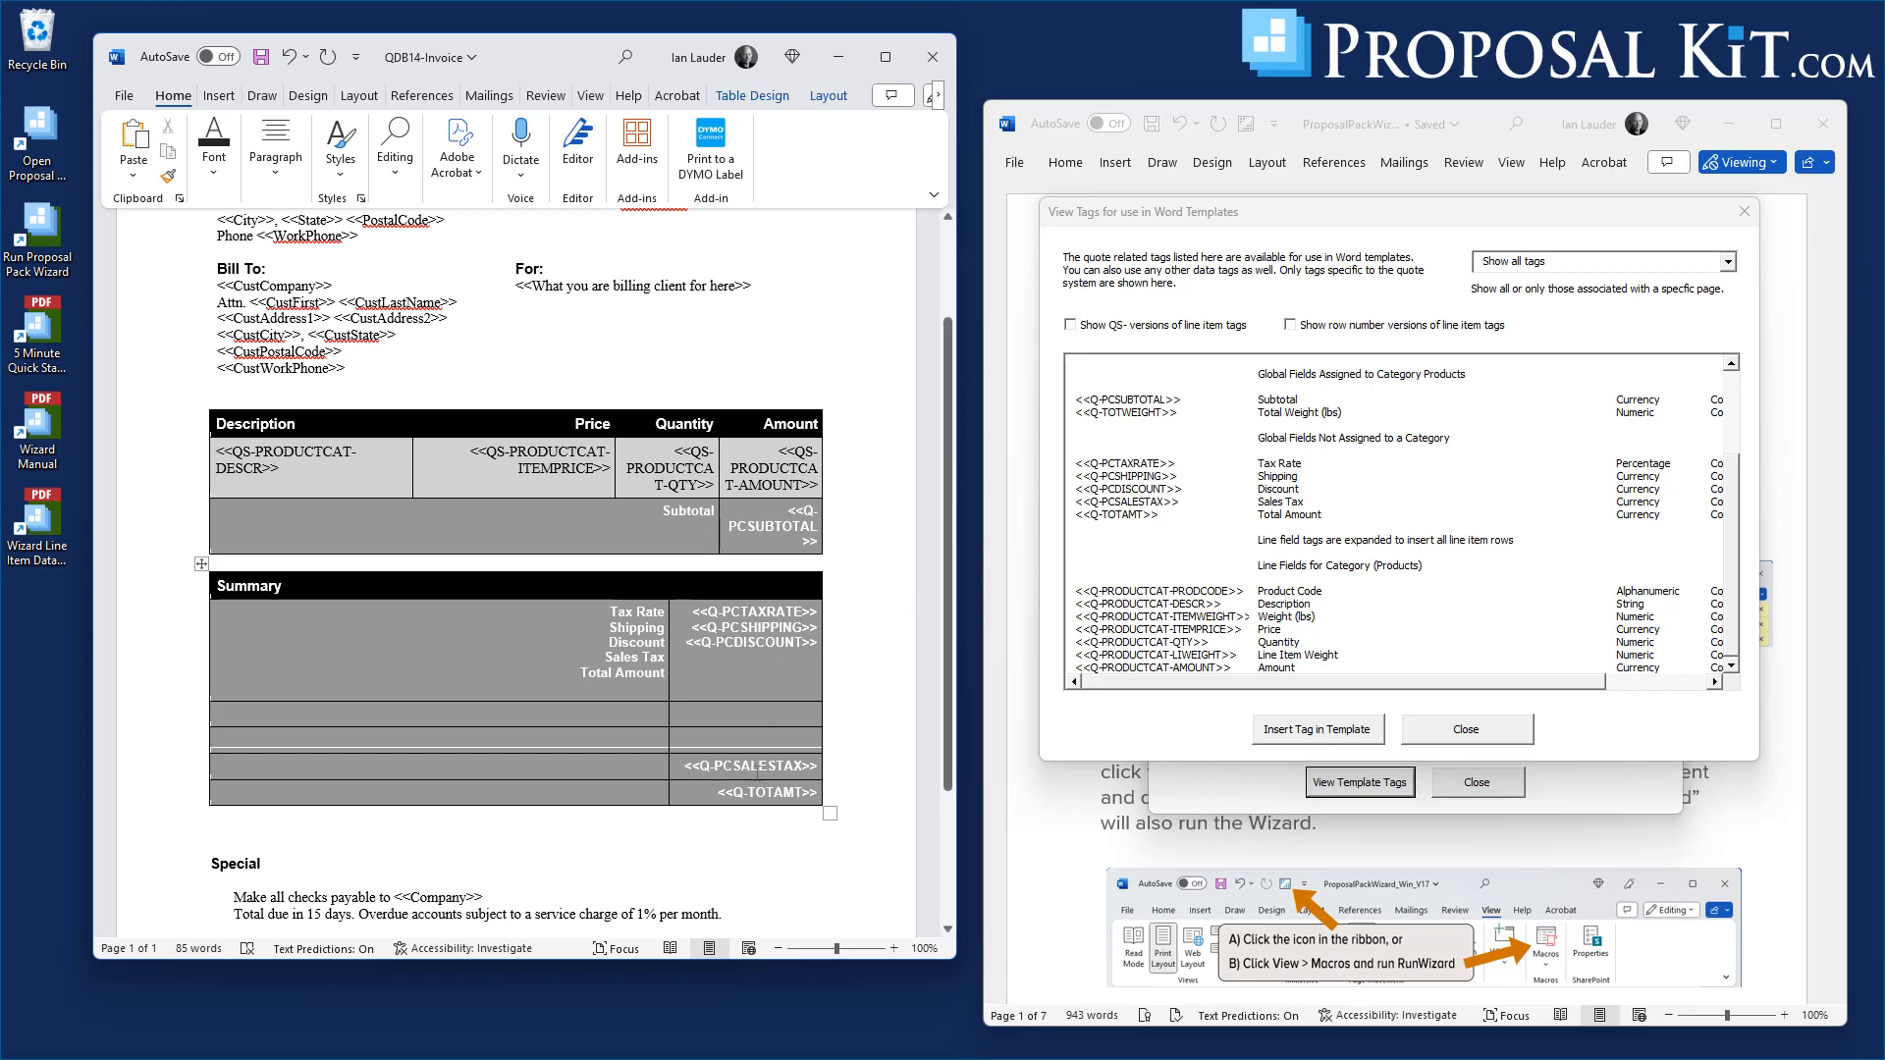
click(1147, 503)
click(1316, 730)
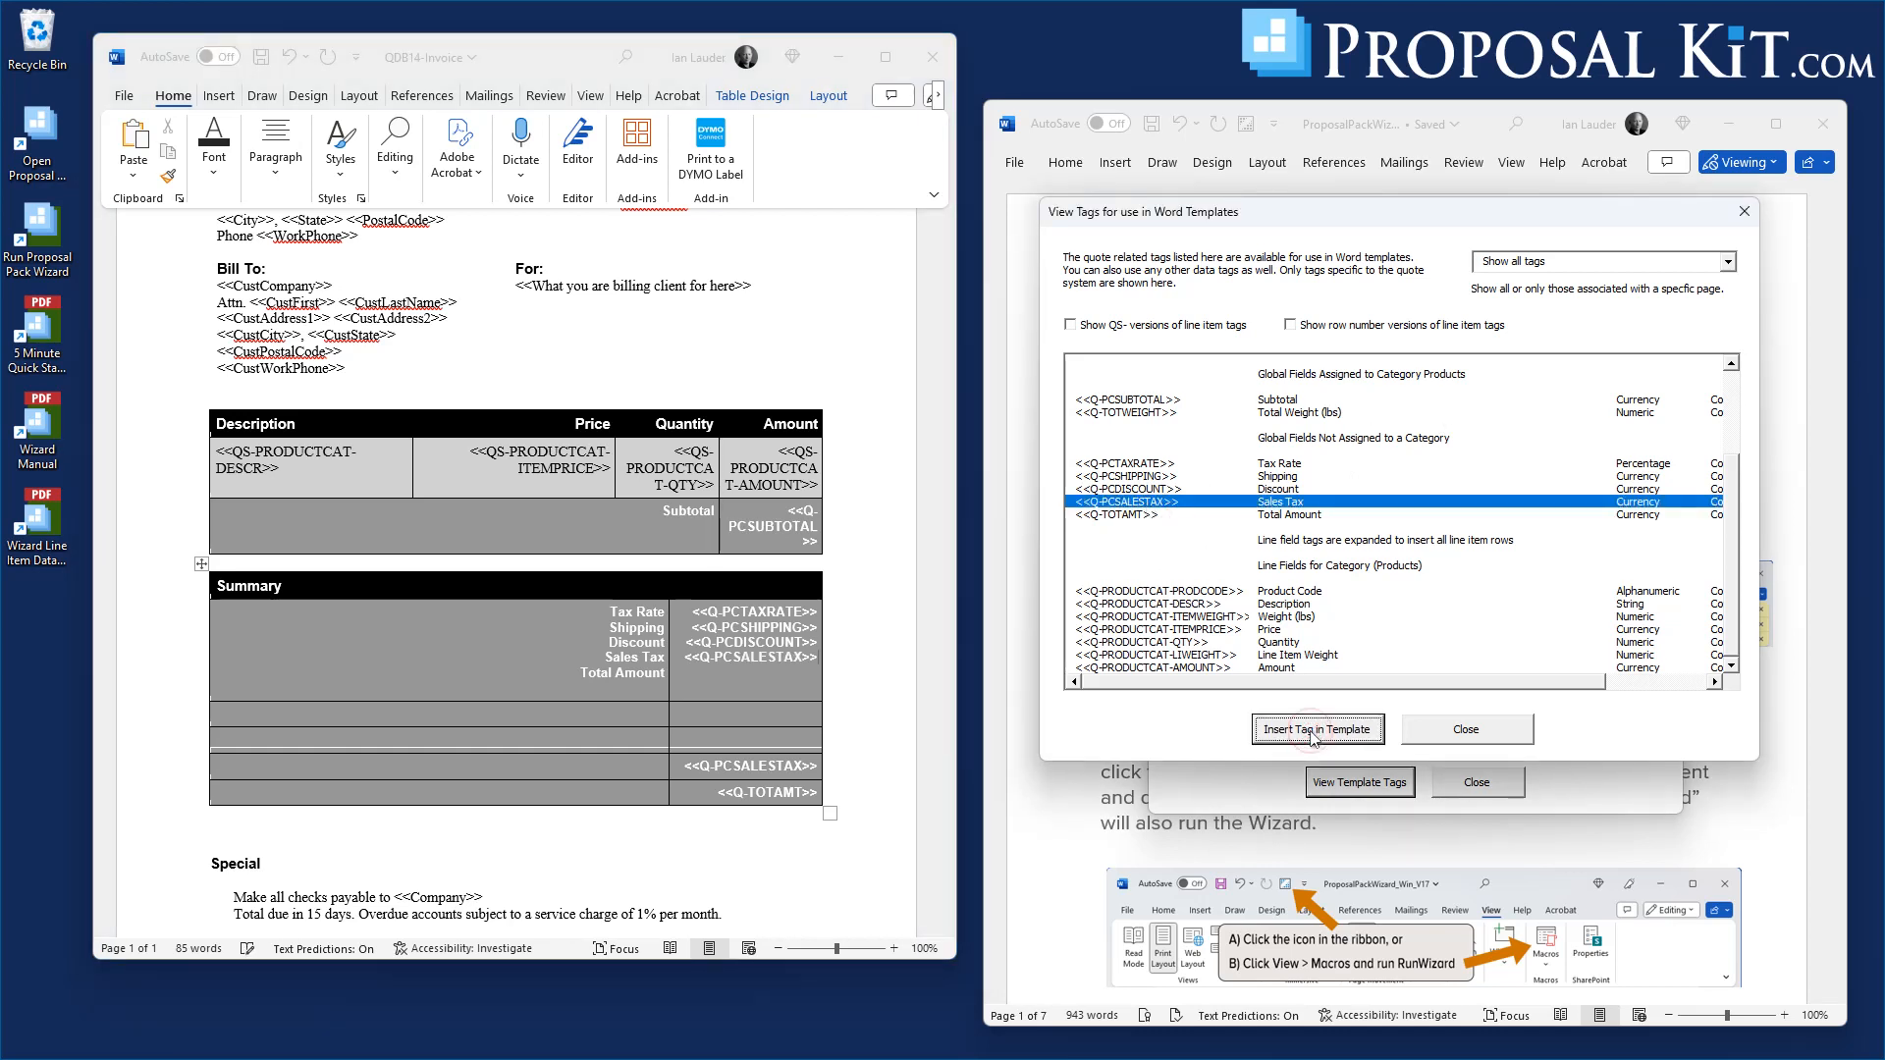
click(1130, 529)
click(1129, 516)
click(1312, 731)
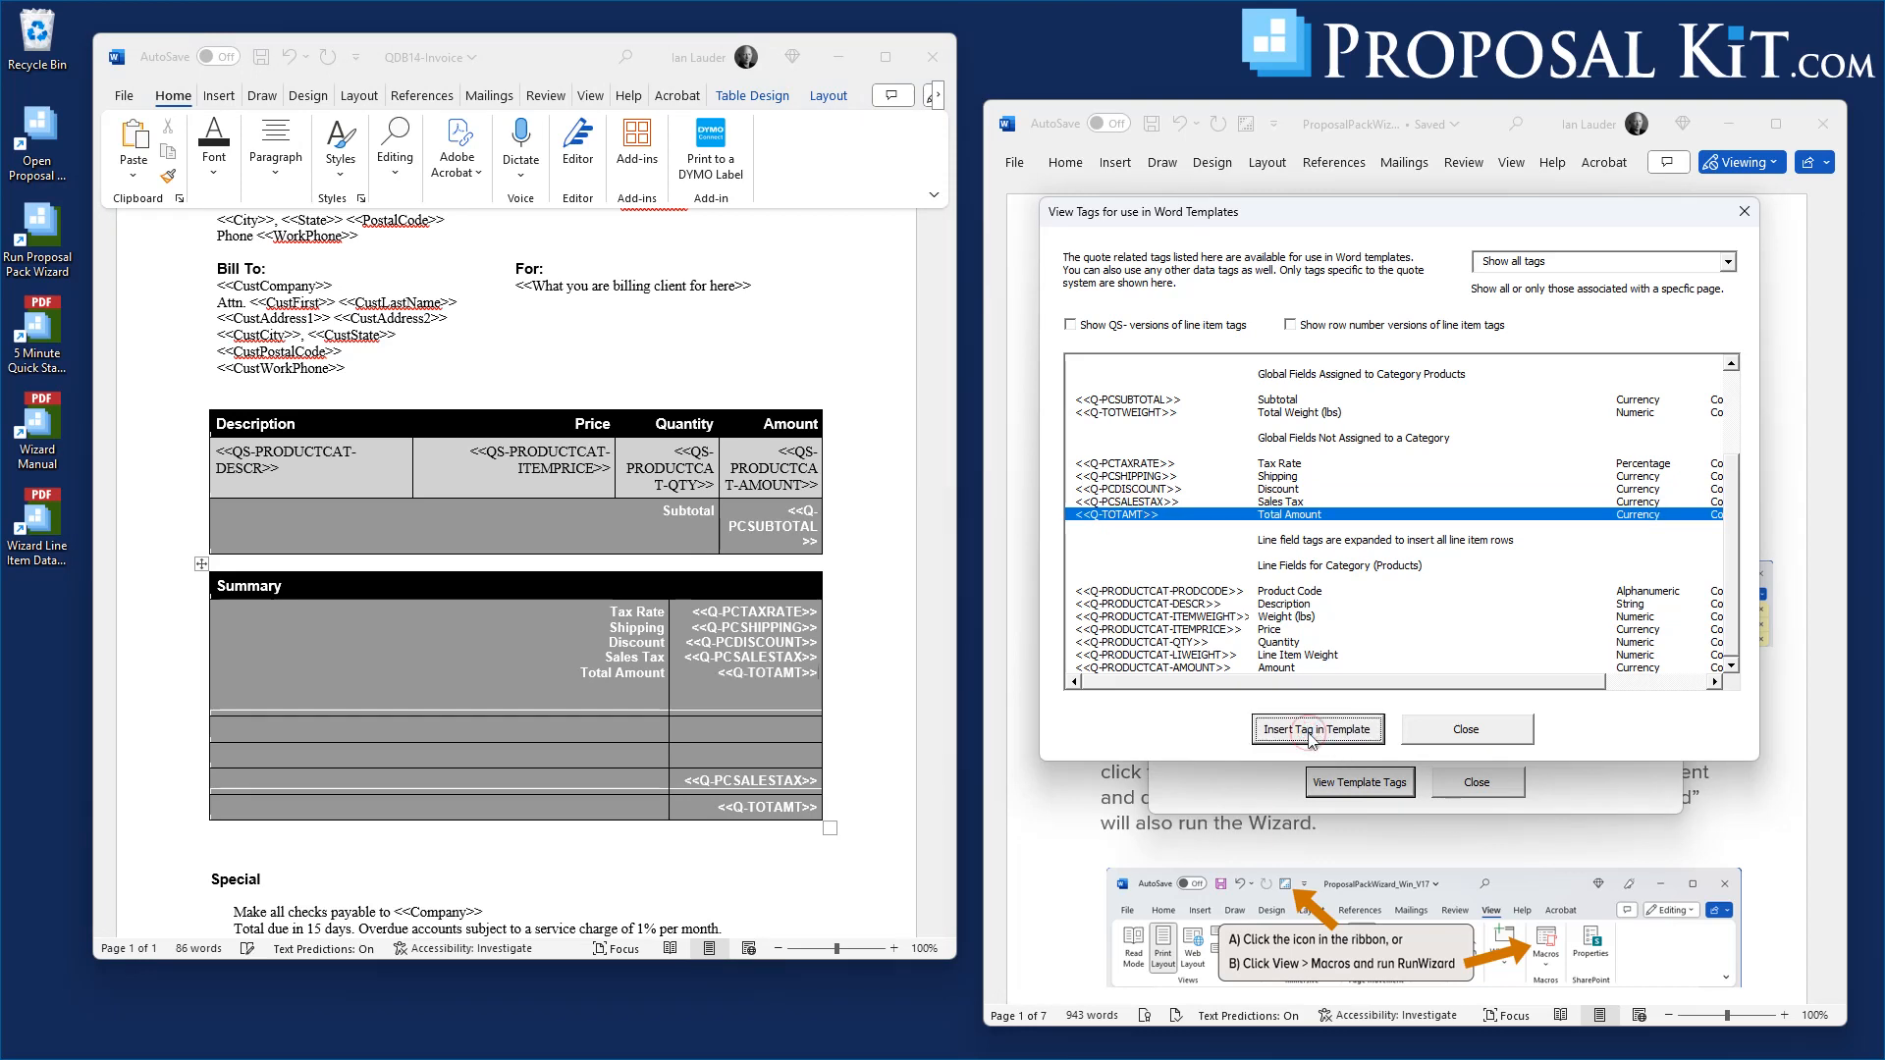
Delete the leftover rows below the stacked Summary row and remove the blank line at the end of its tag cell
click(723, 689)
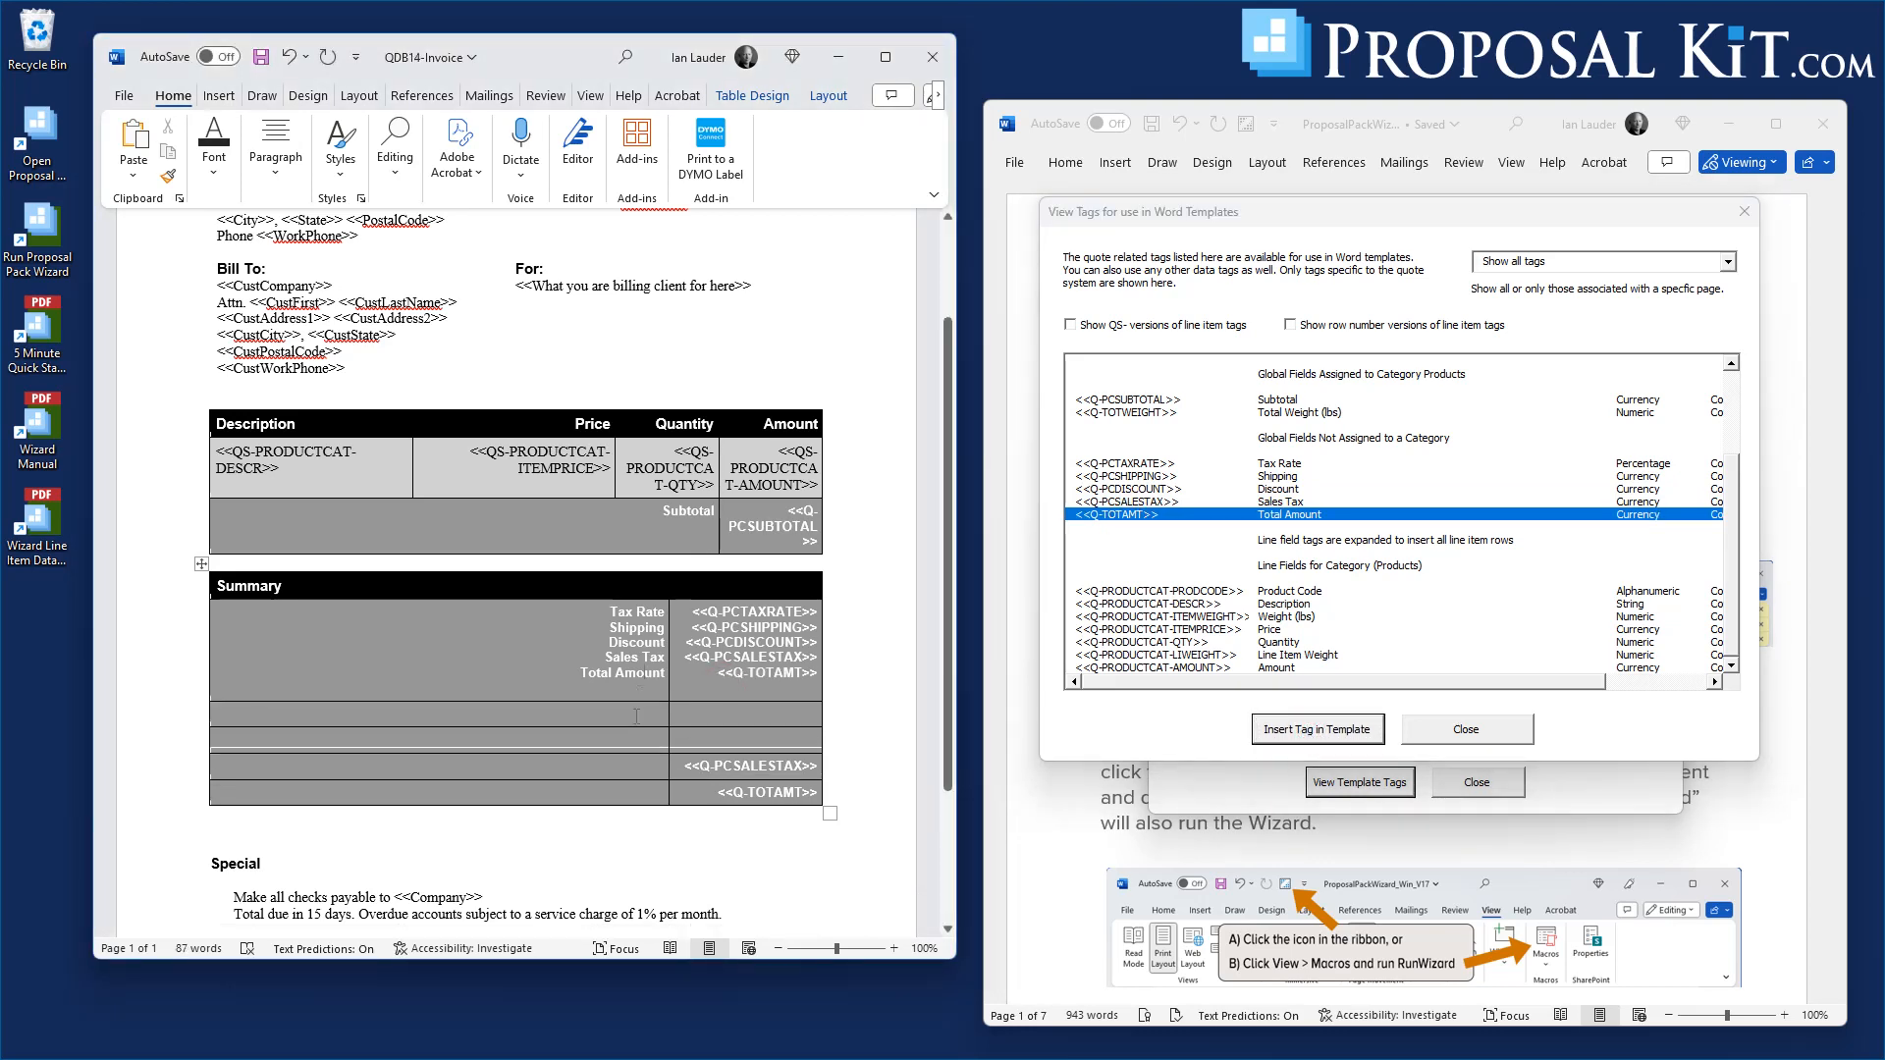
drag(653, 693, 761, 787)
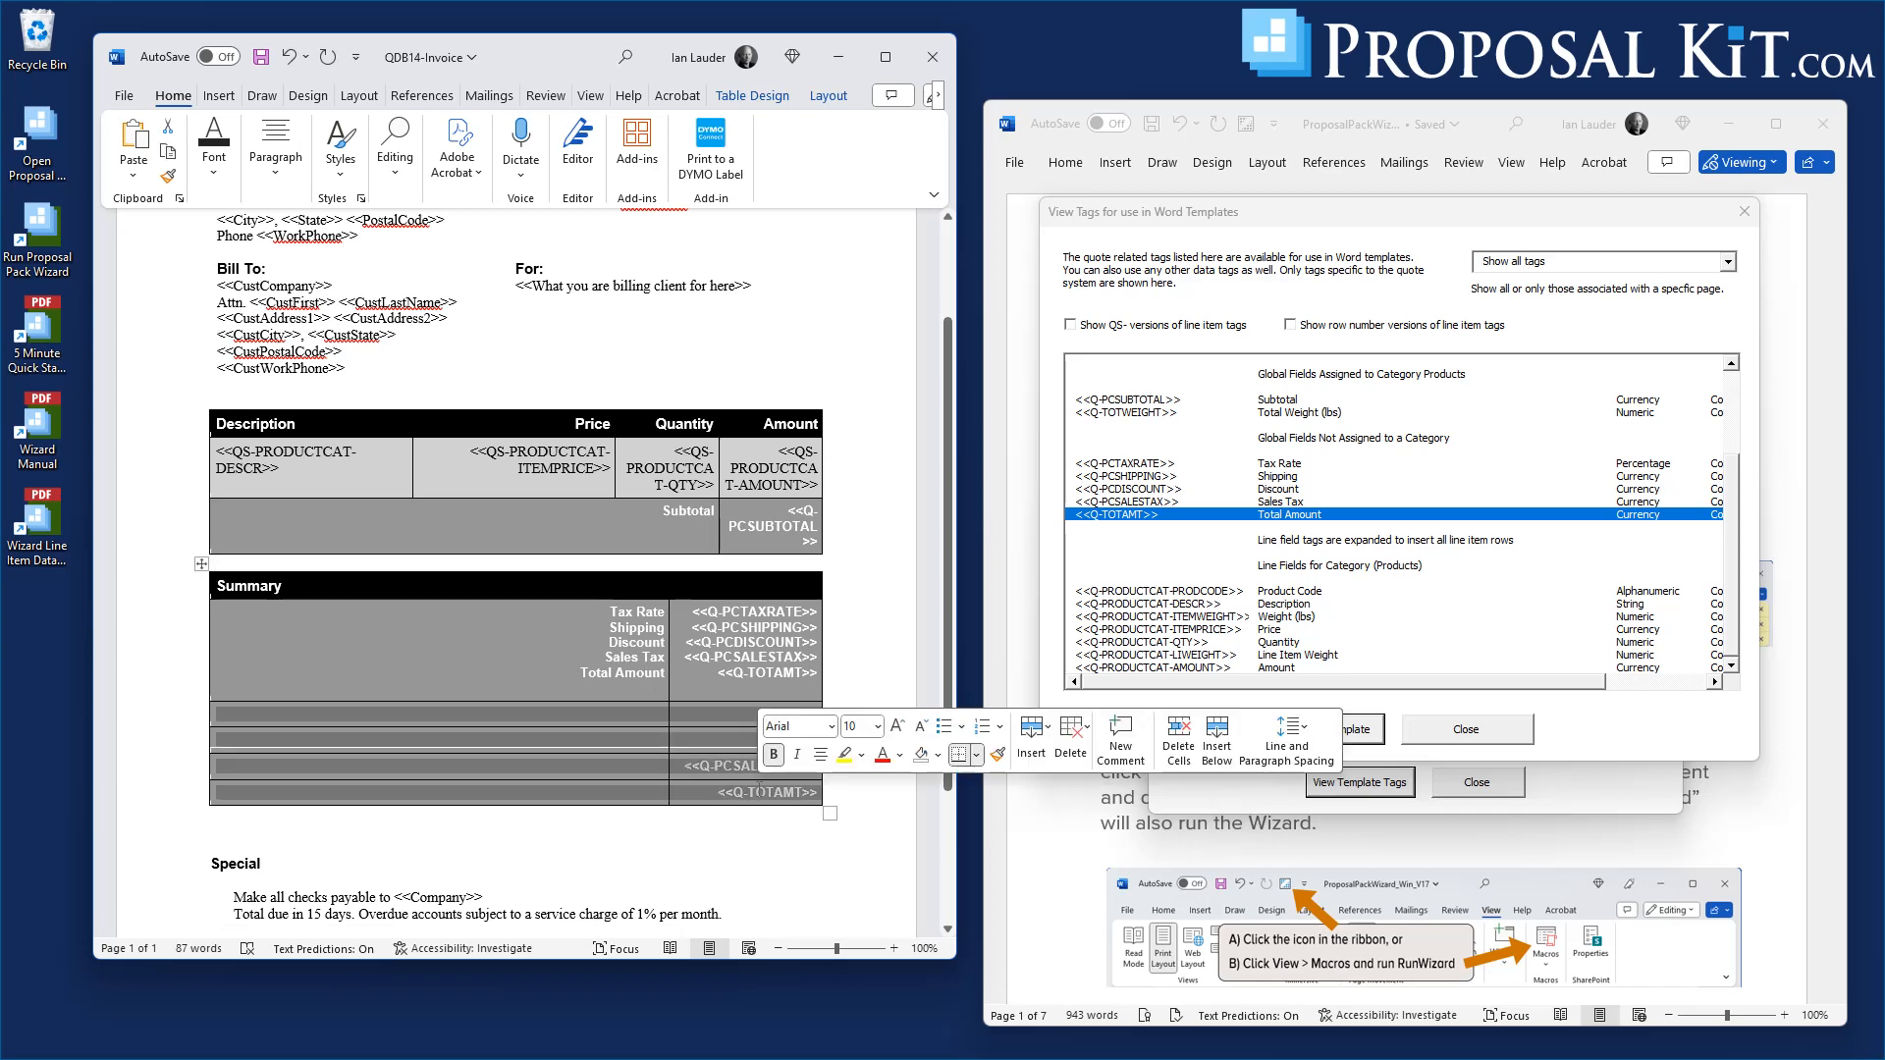
right_click(615, 765)
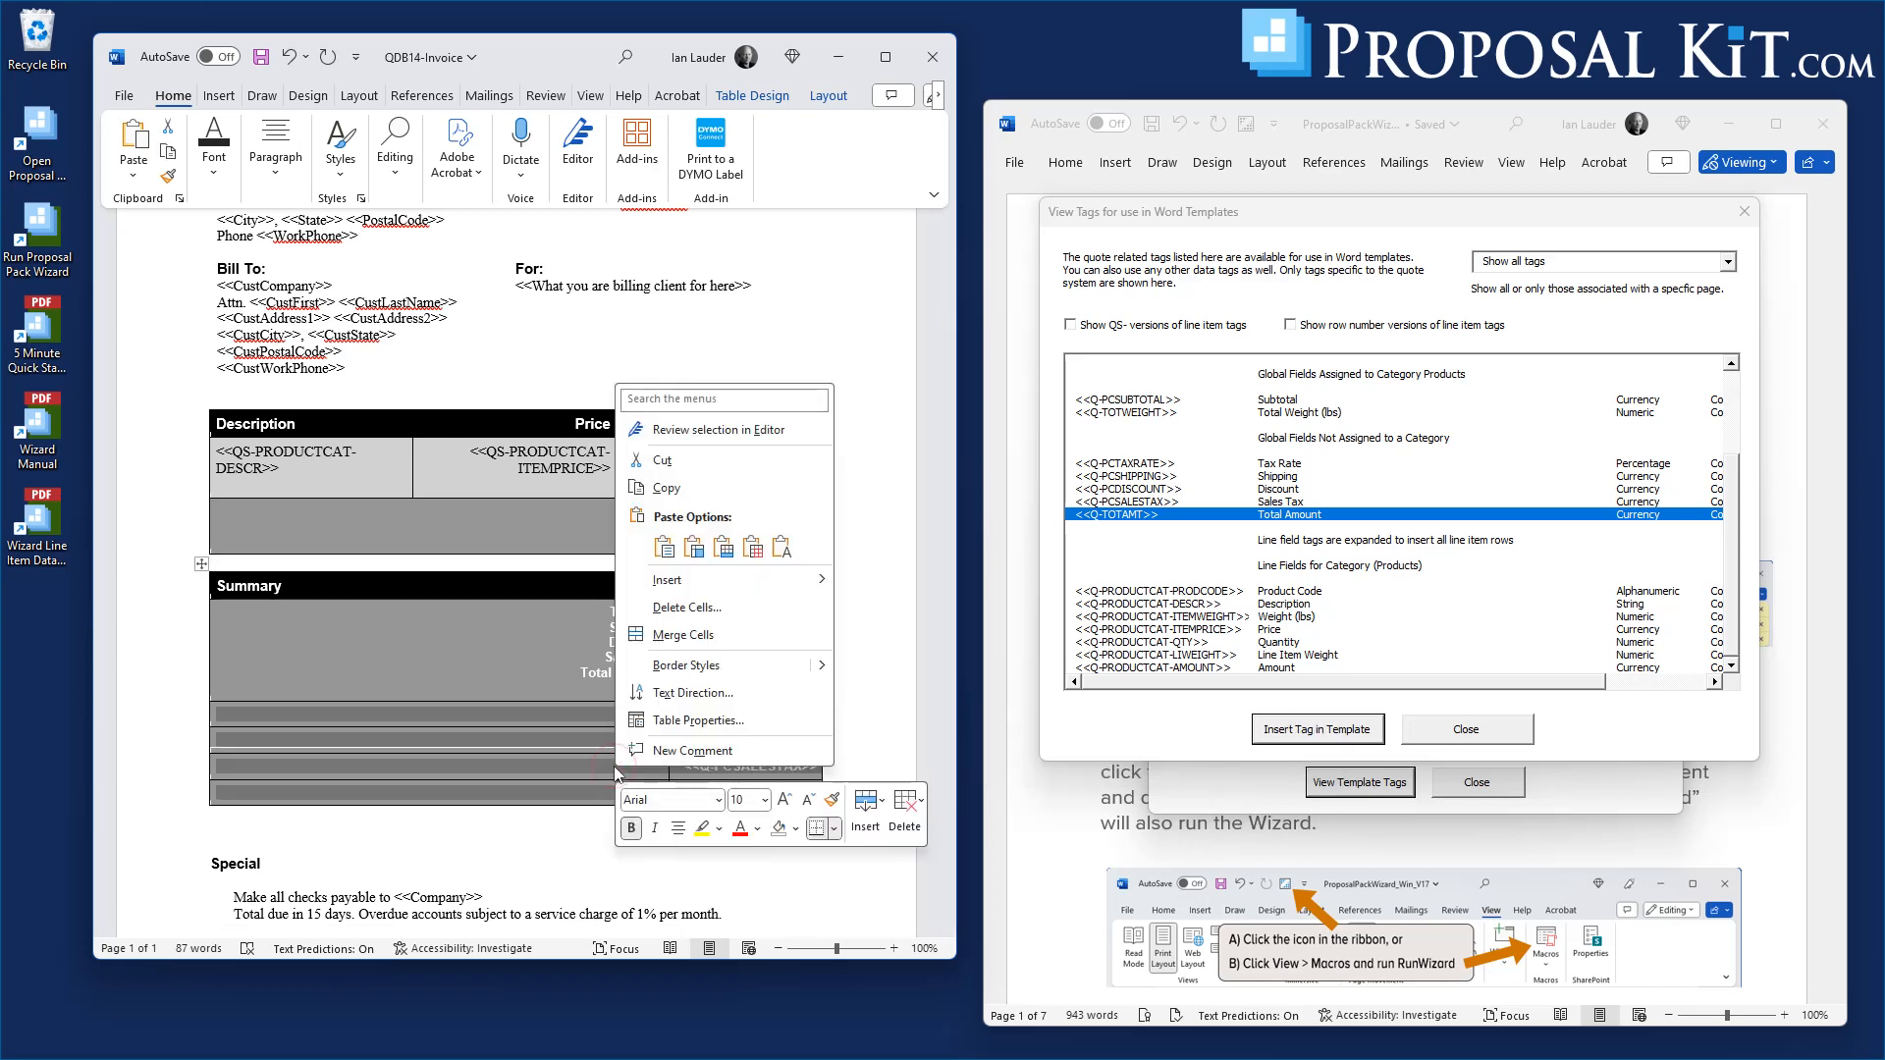
click(685, 607)
click(505, 492)
click(499, 544)
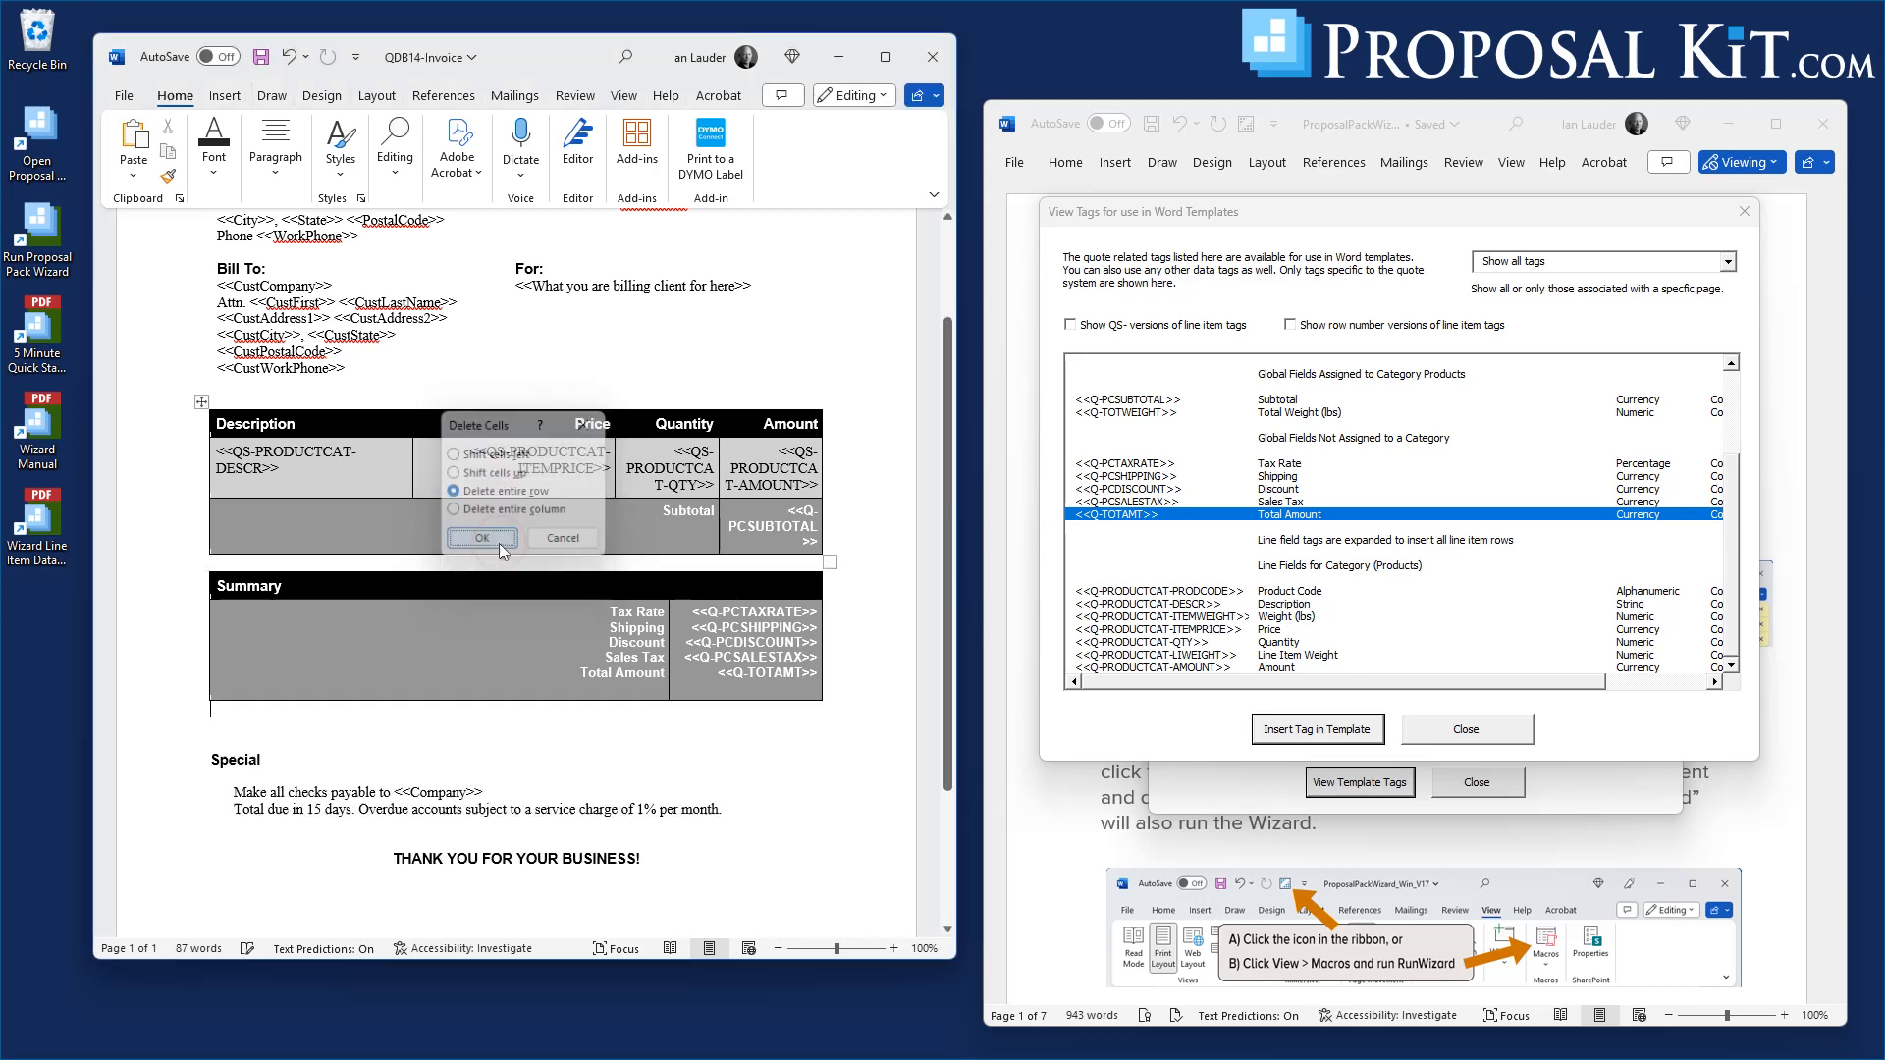
click(733, 695)
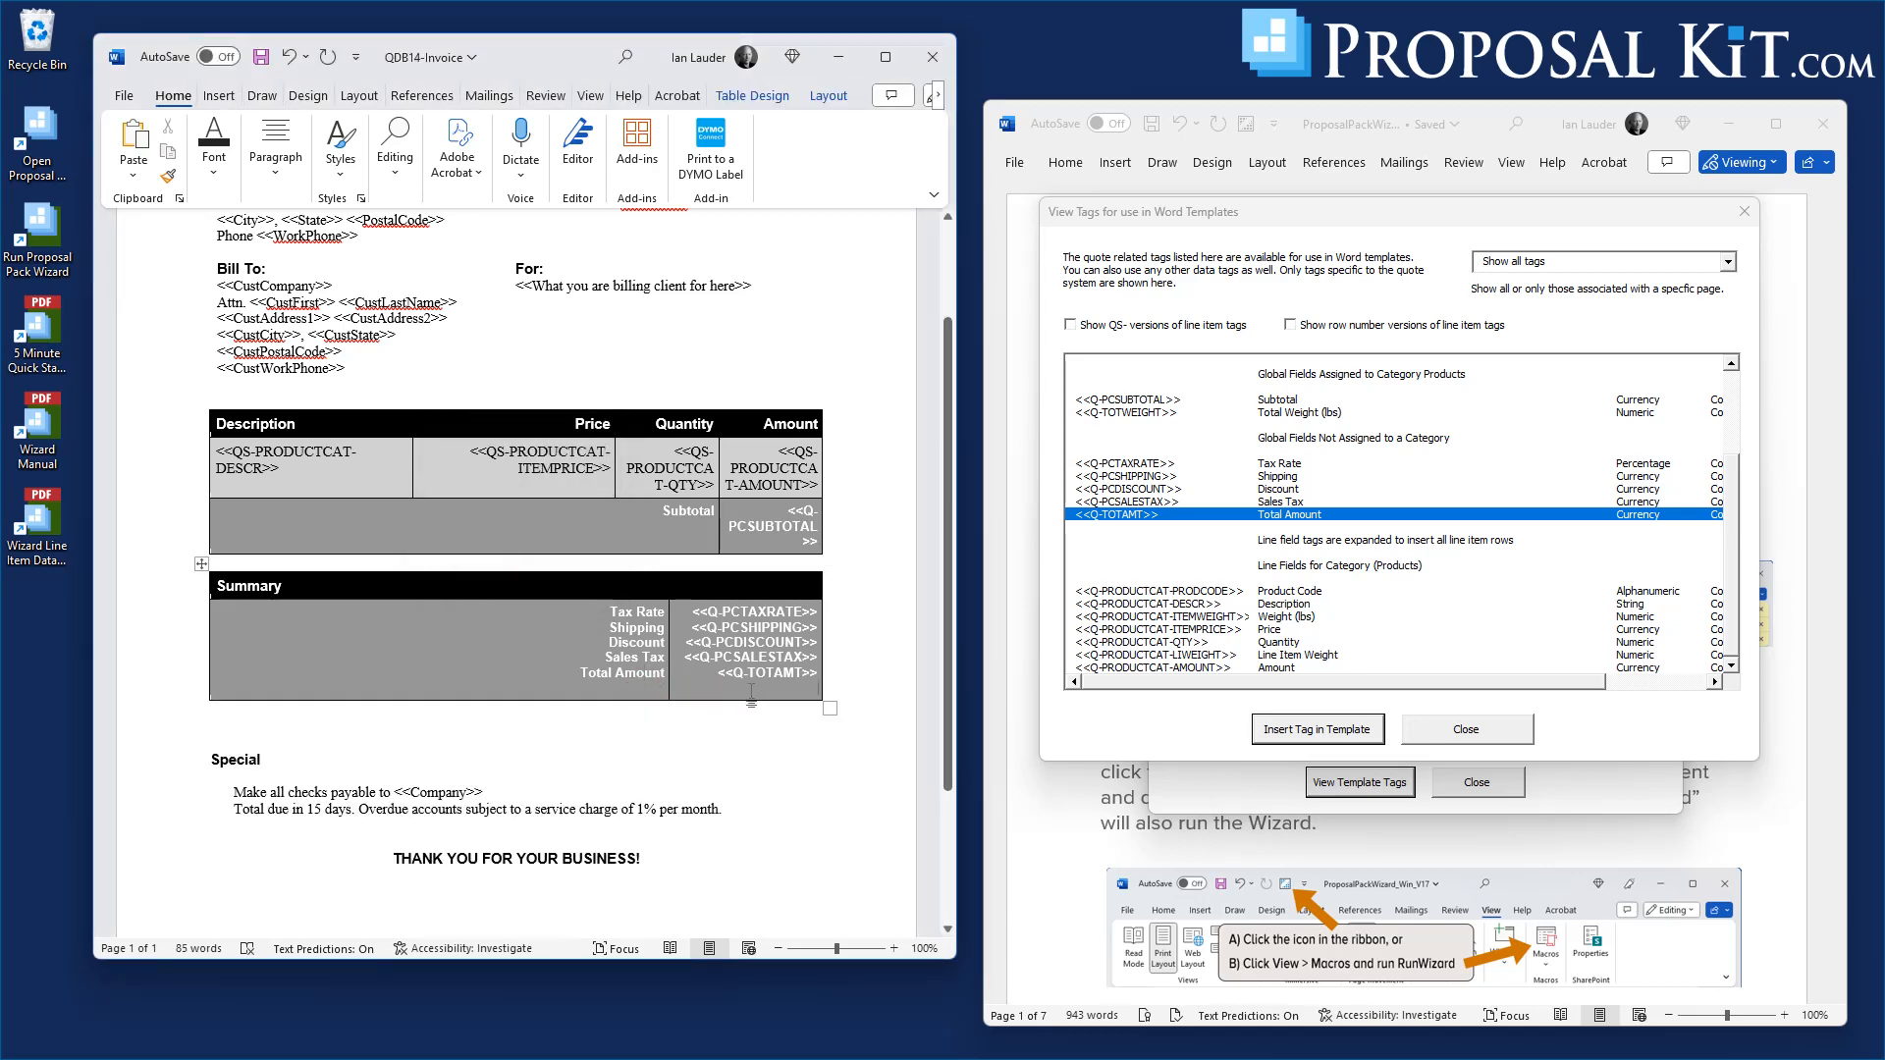
key(BackSpace)
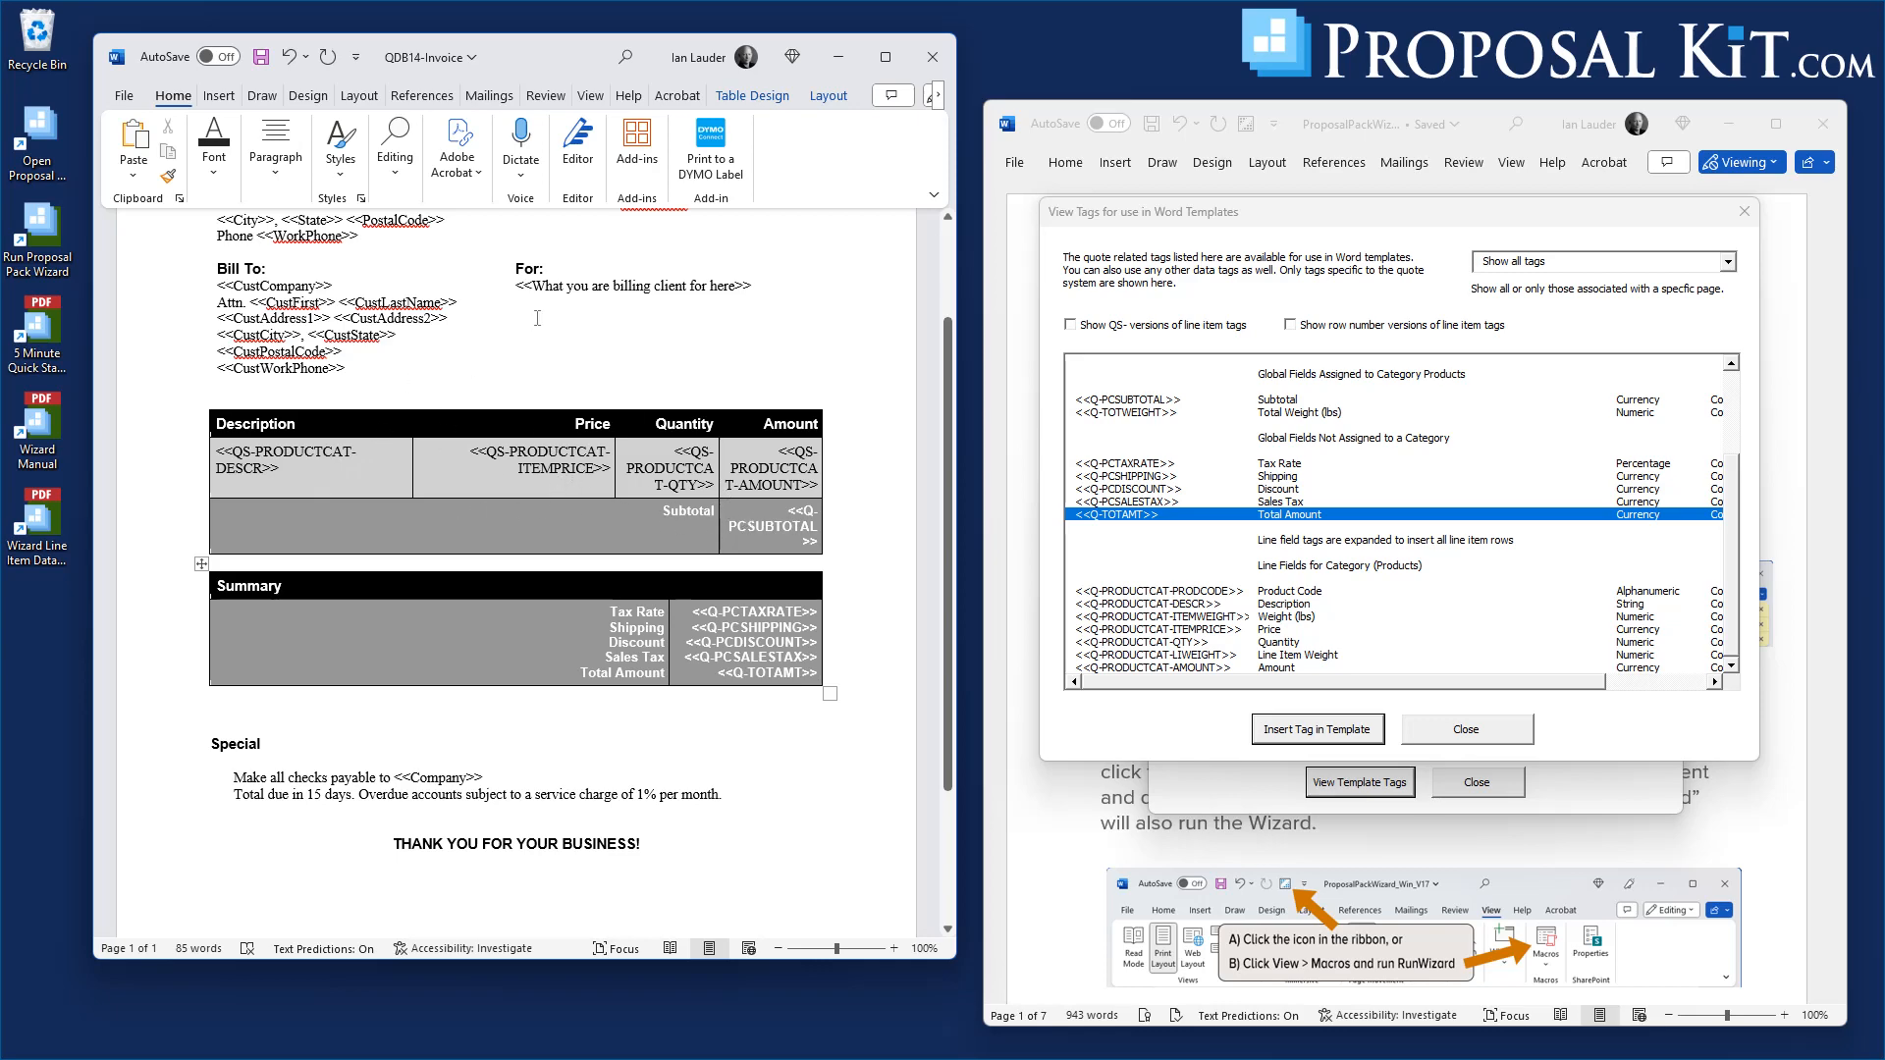
Review the full invoice layout and examine the Proposal Kit styles available for the product table's heading and description tag
scroll(539, 318, up, 3)
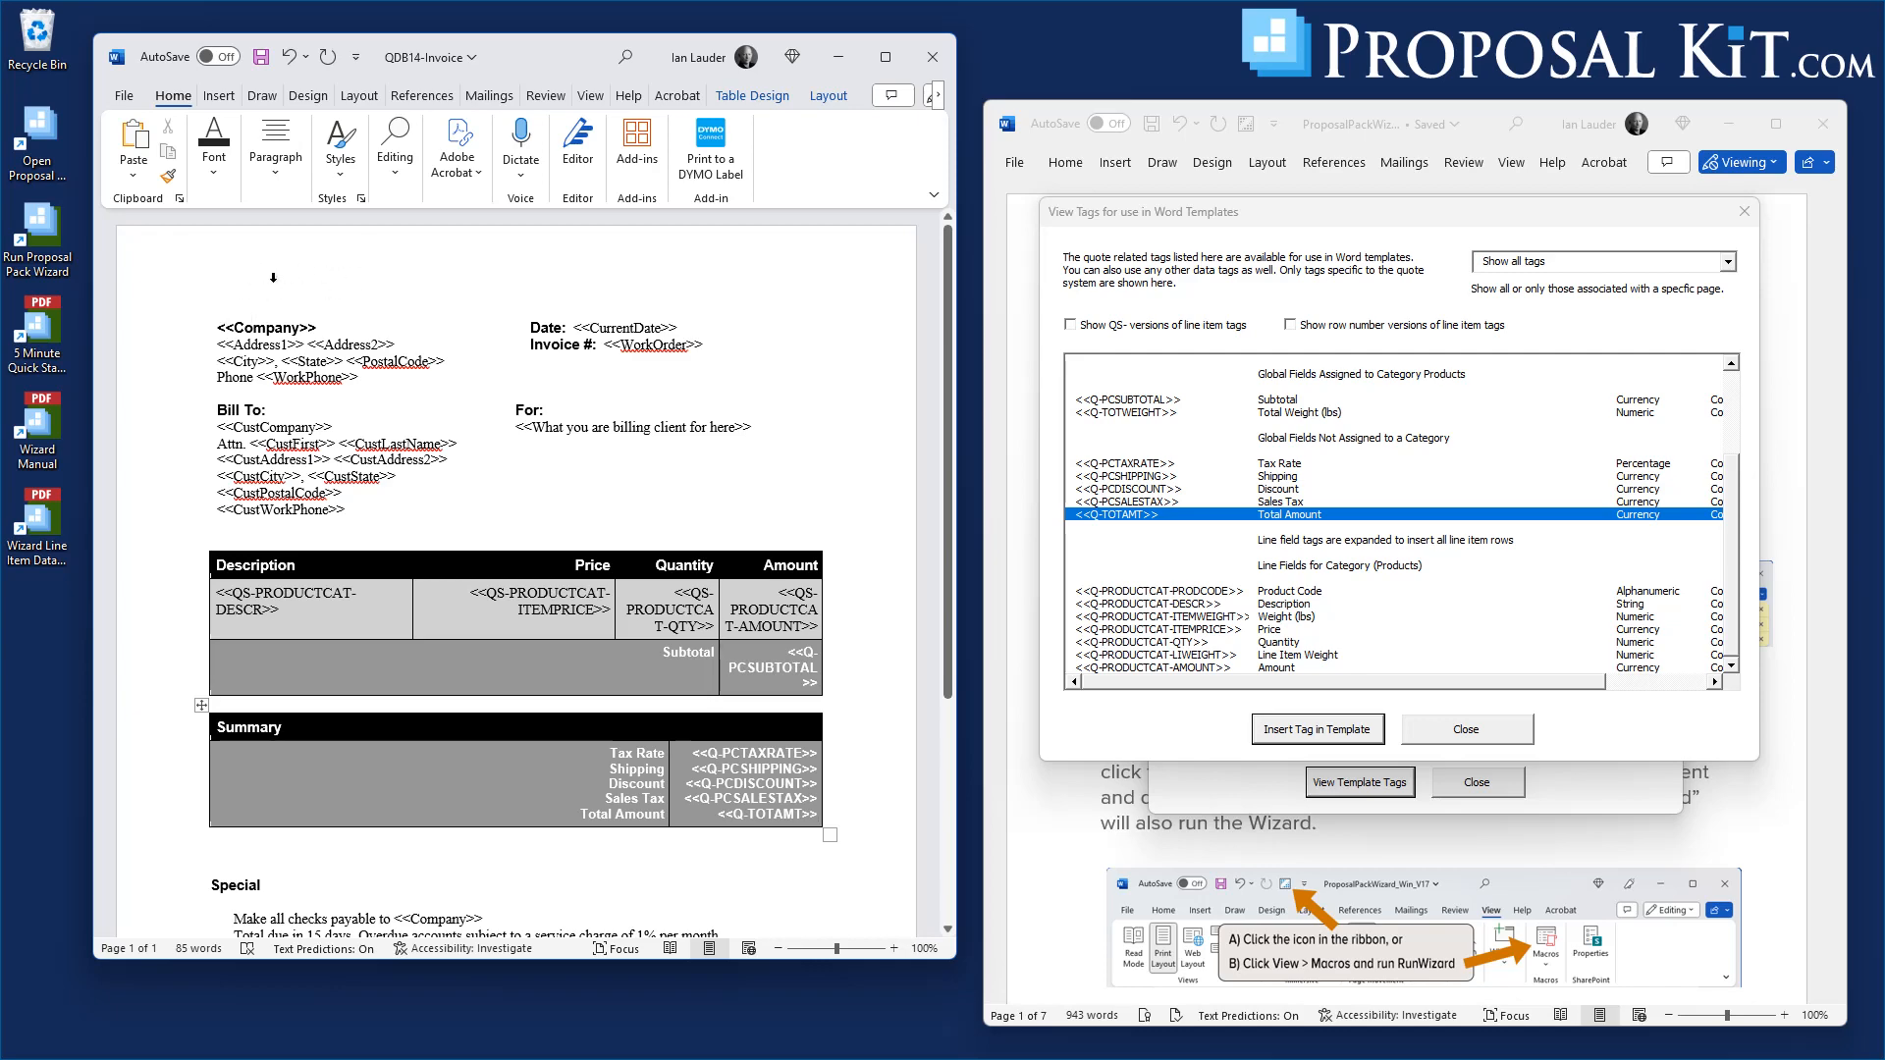
scroll(677, 681, down, 1)
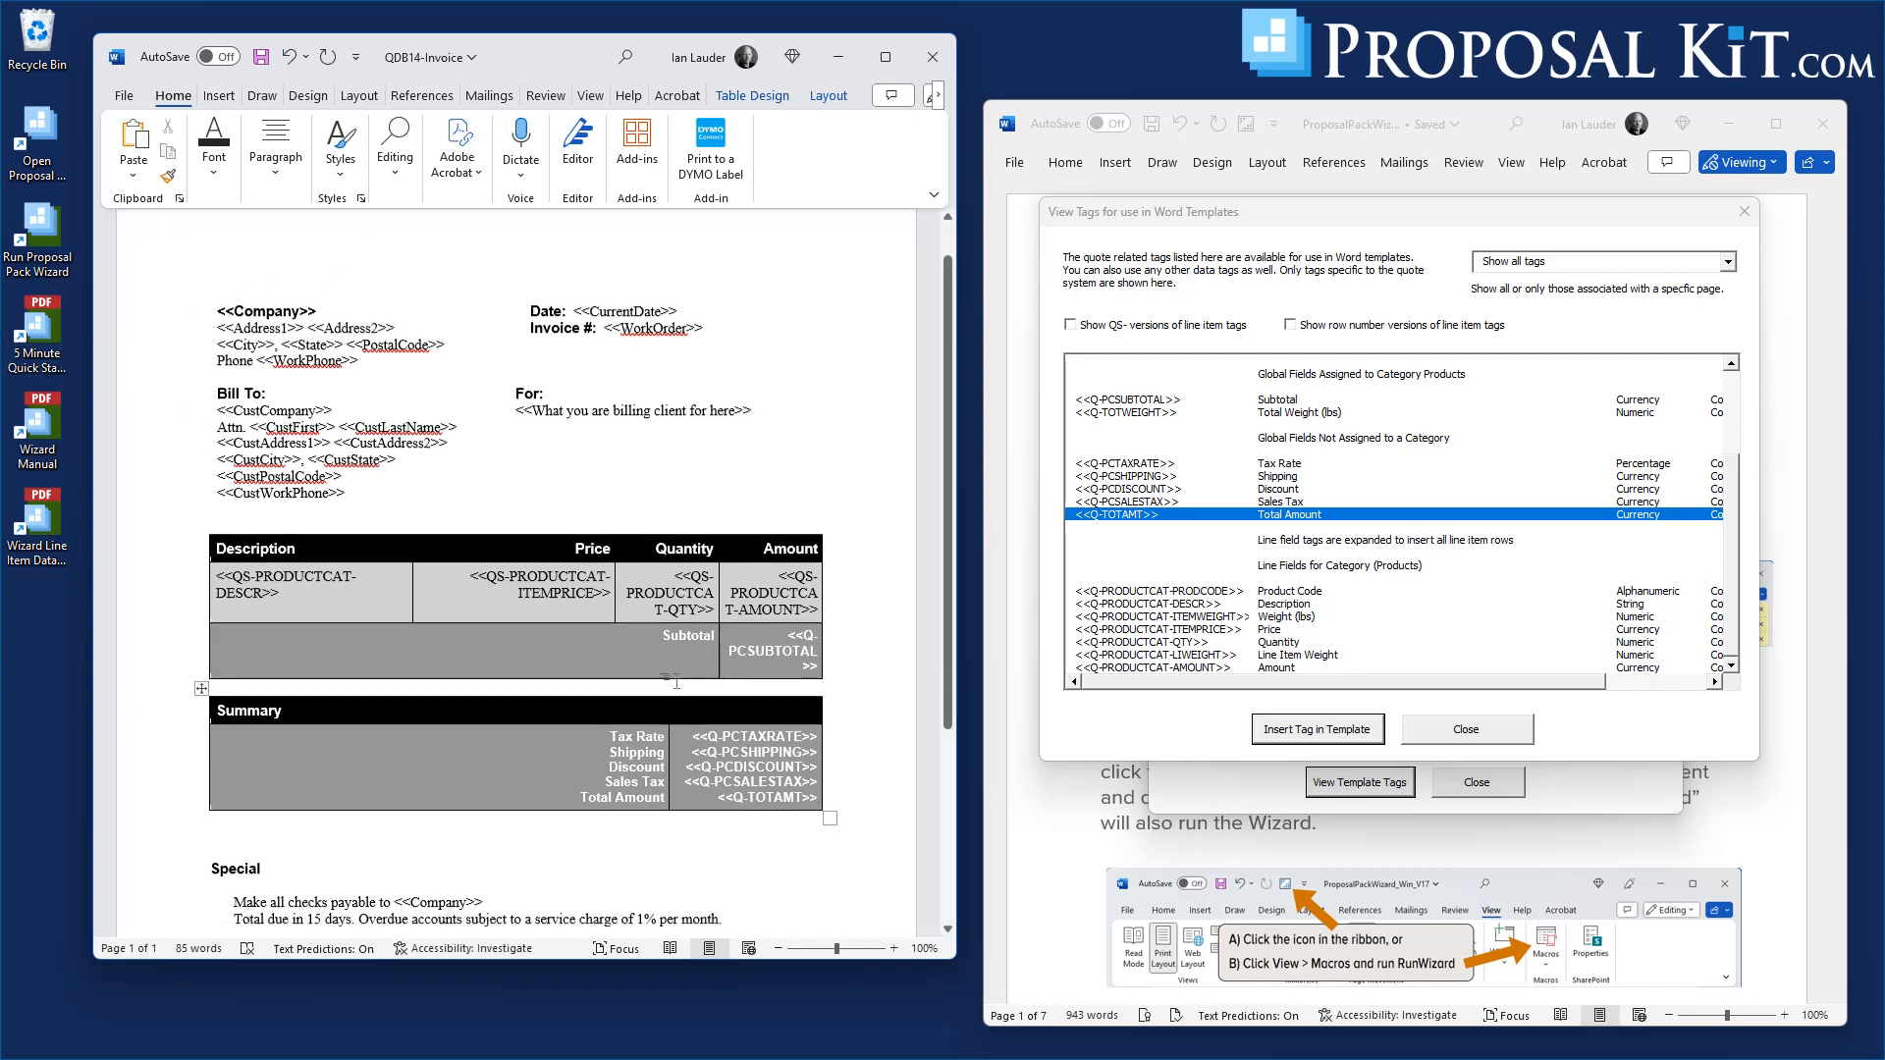
scroll(677, 682, down, 5)
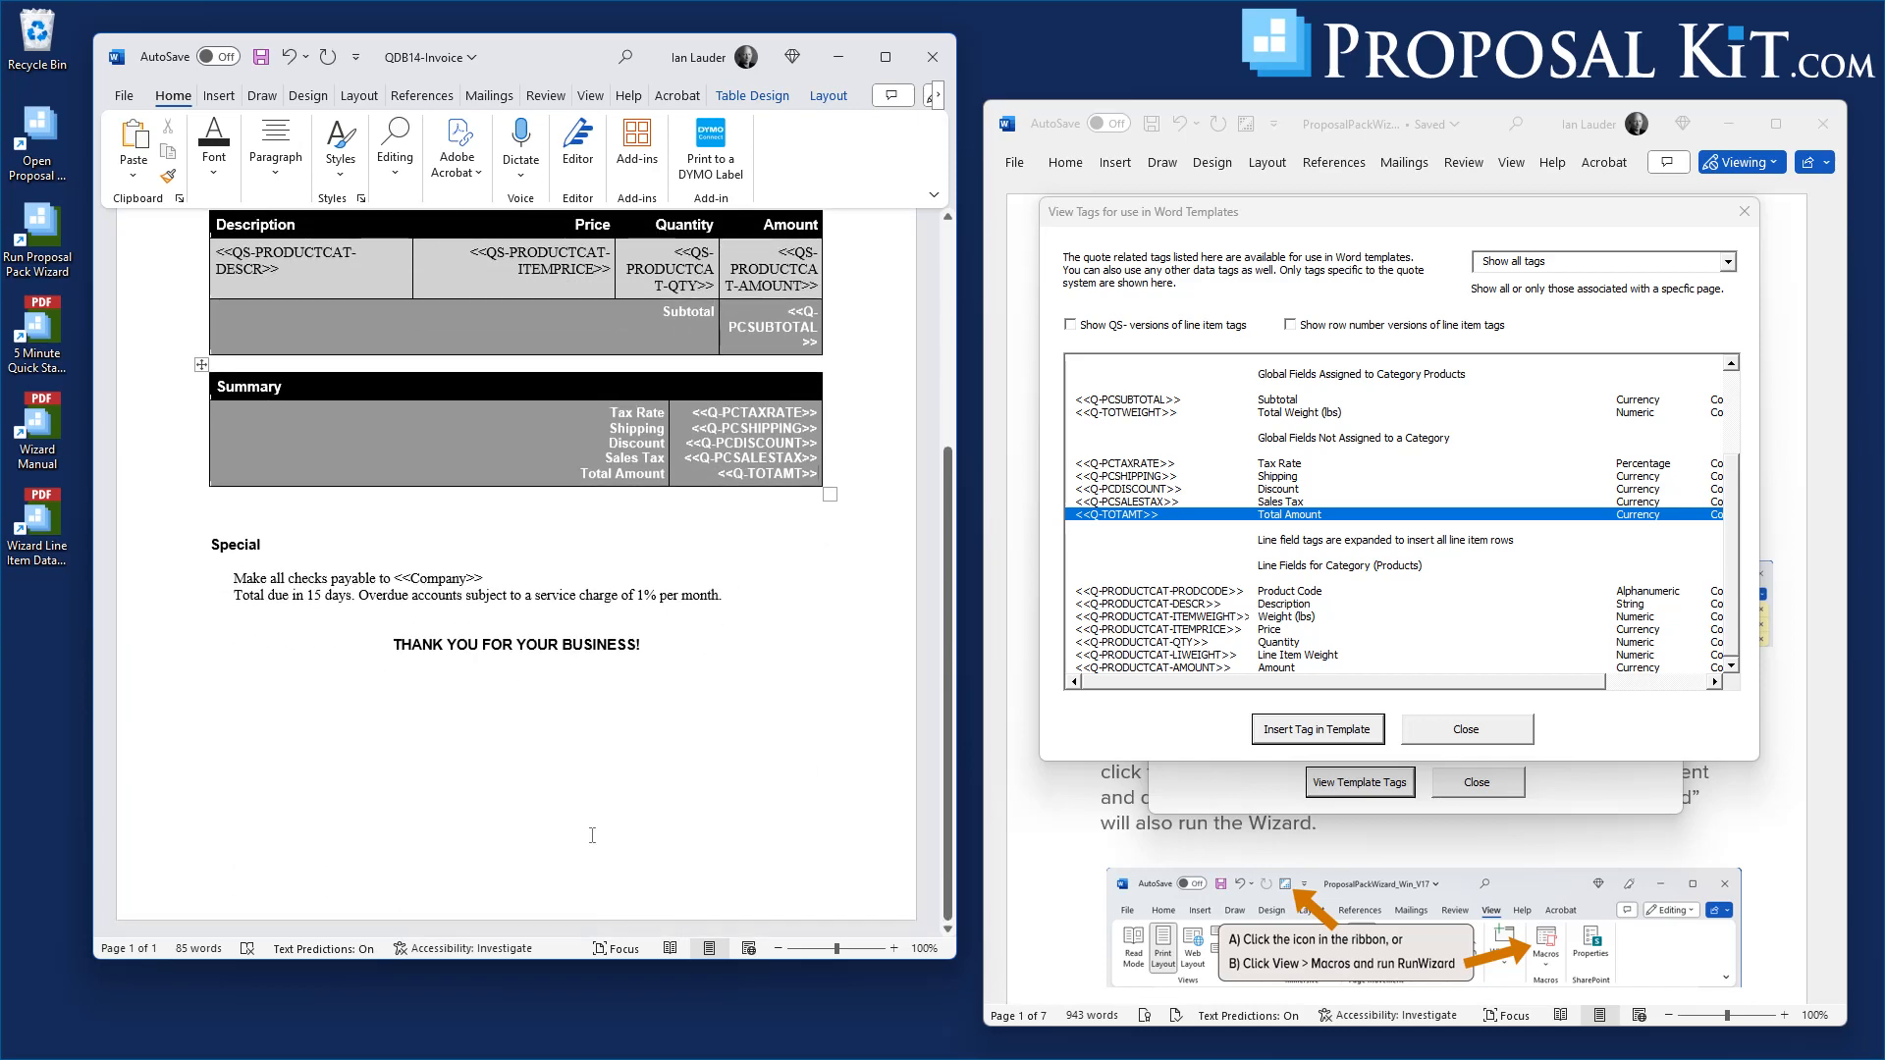
scroll(516, 361, up, 3)
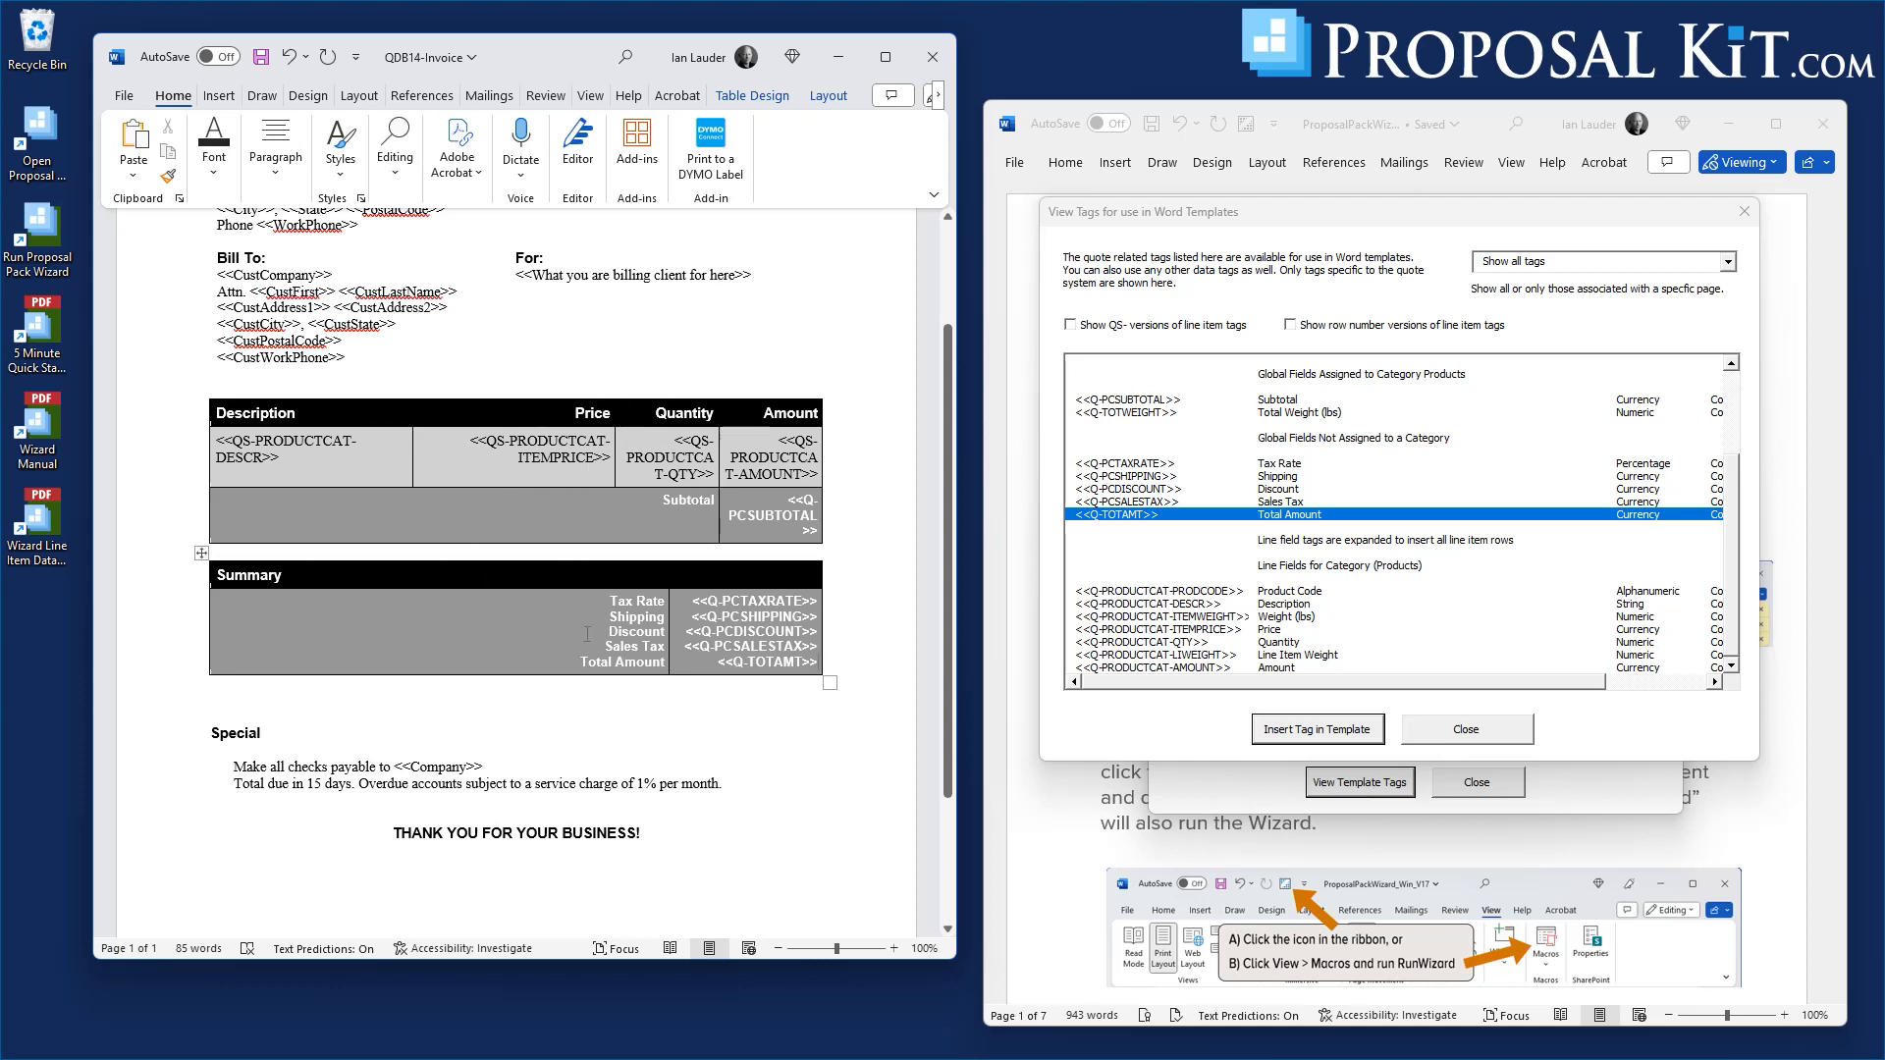
click(386, 454)
click(250, 414)
click(341, 167)
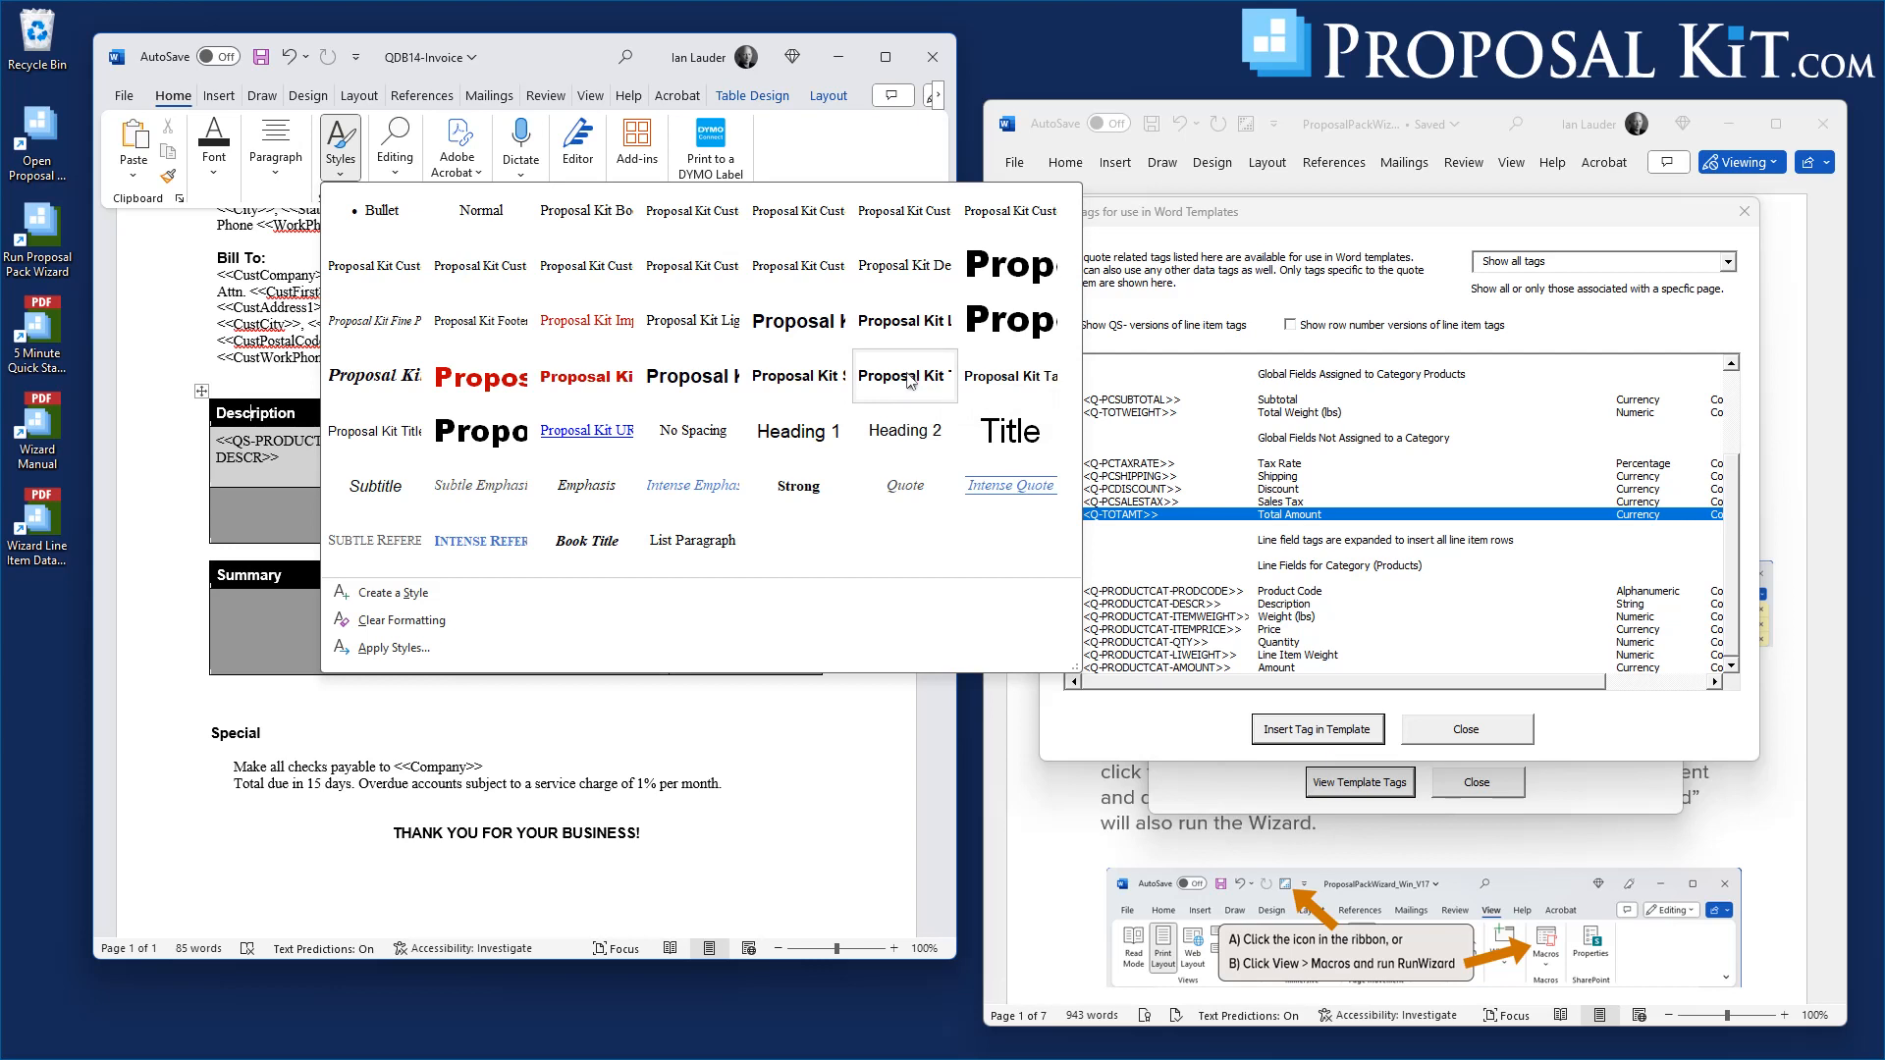
click(1004, 371)
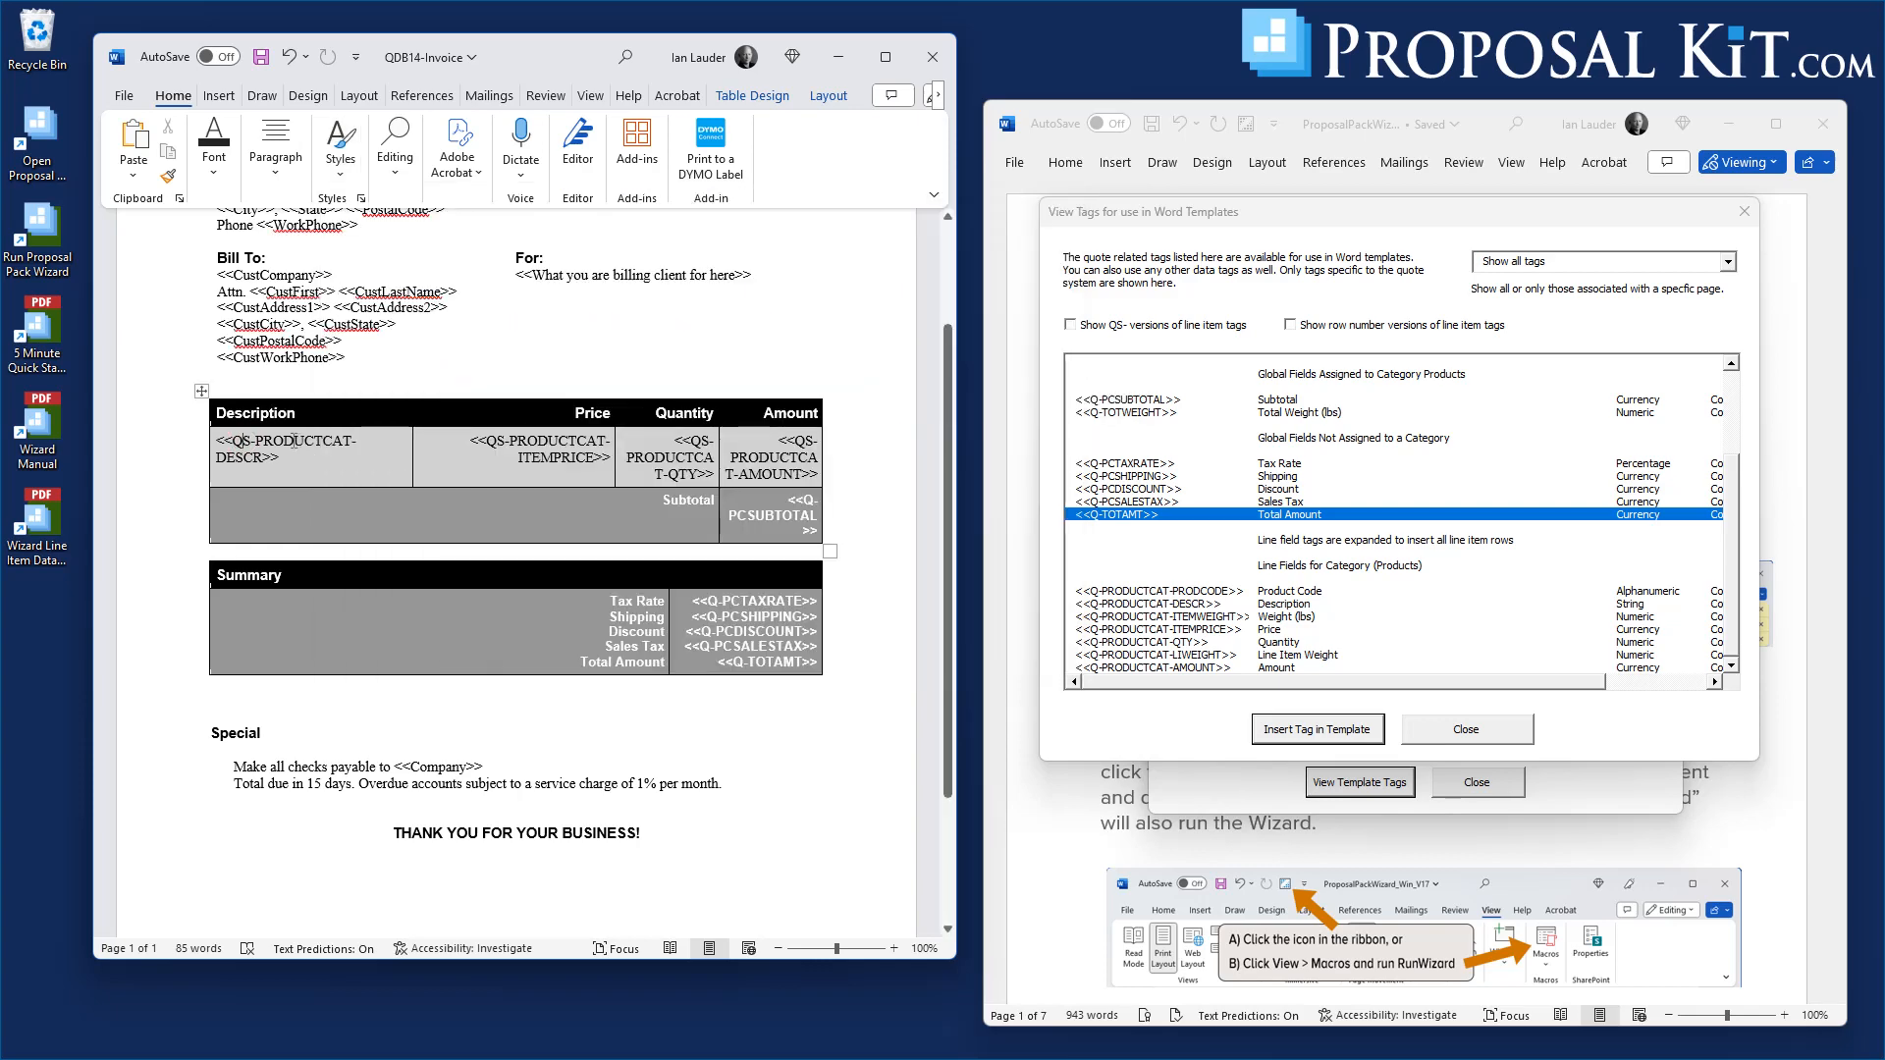
right_click(294, 444)
key(Escape)
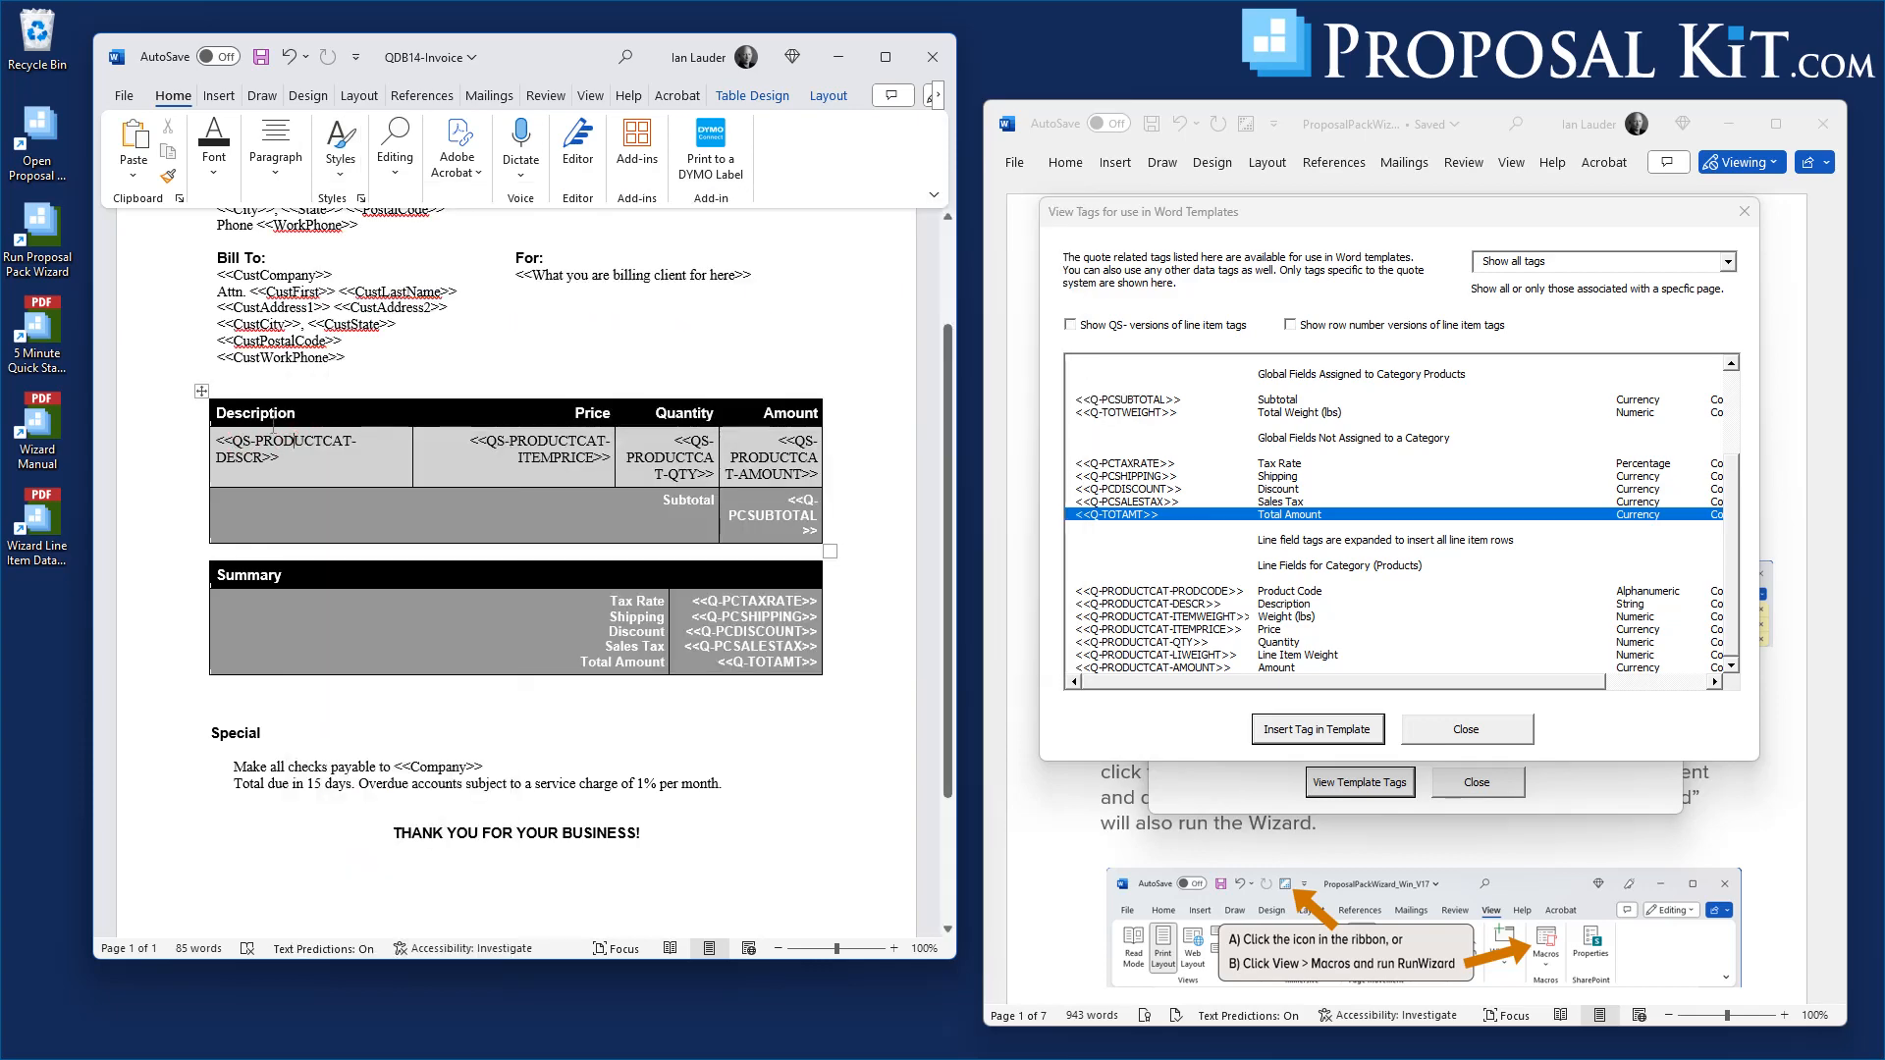
click(340, 177)
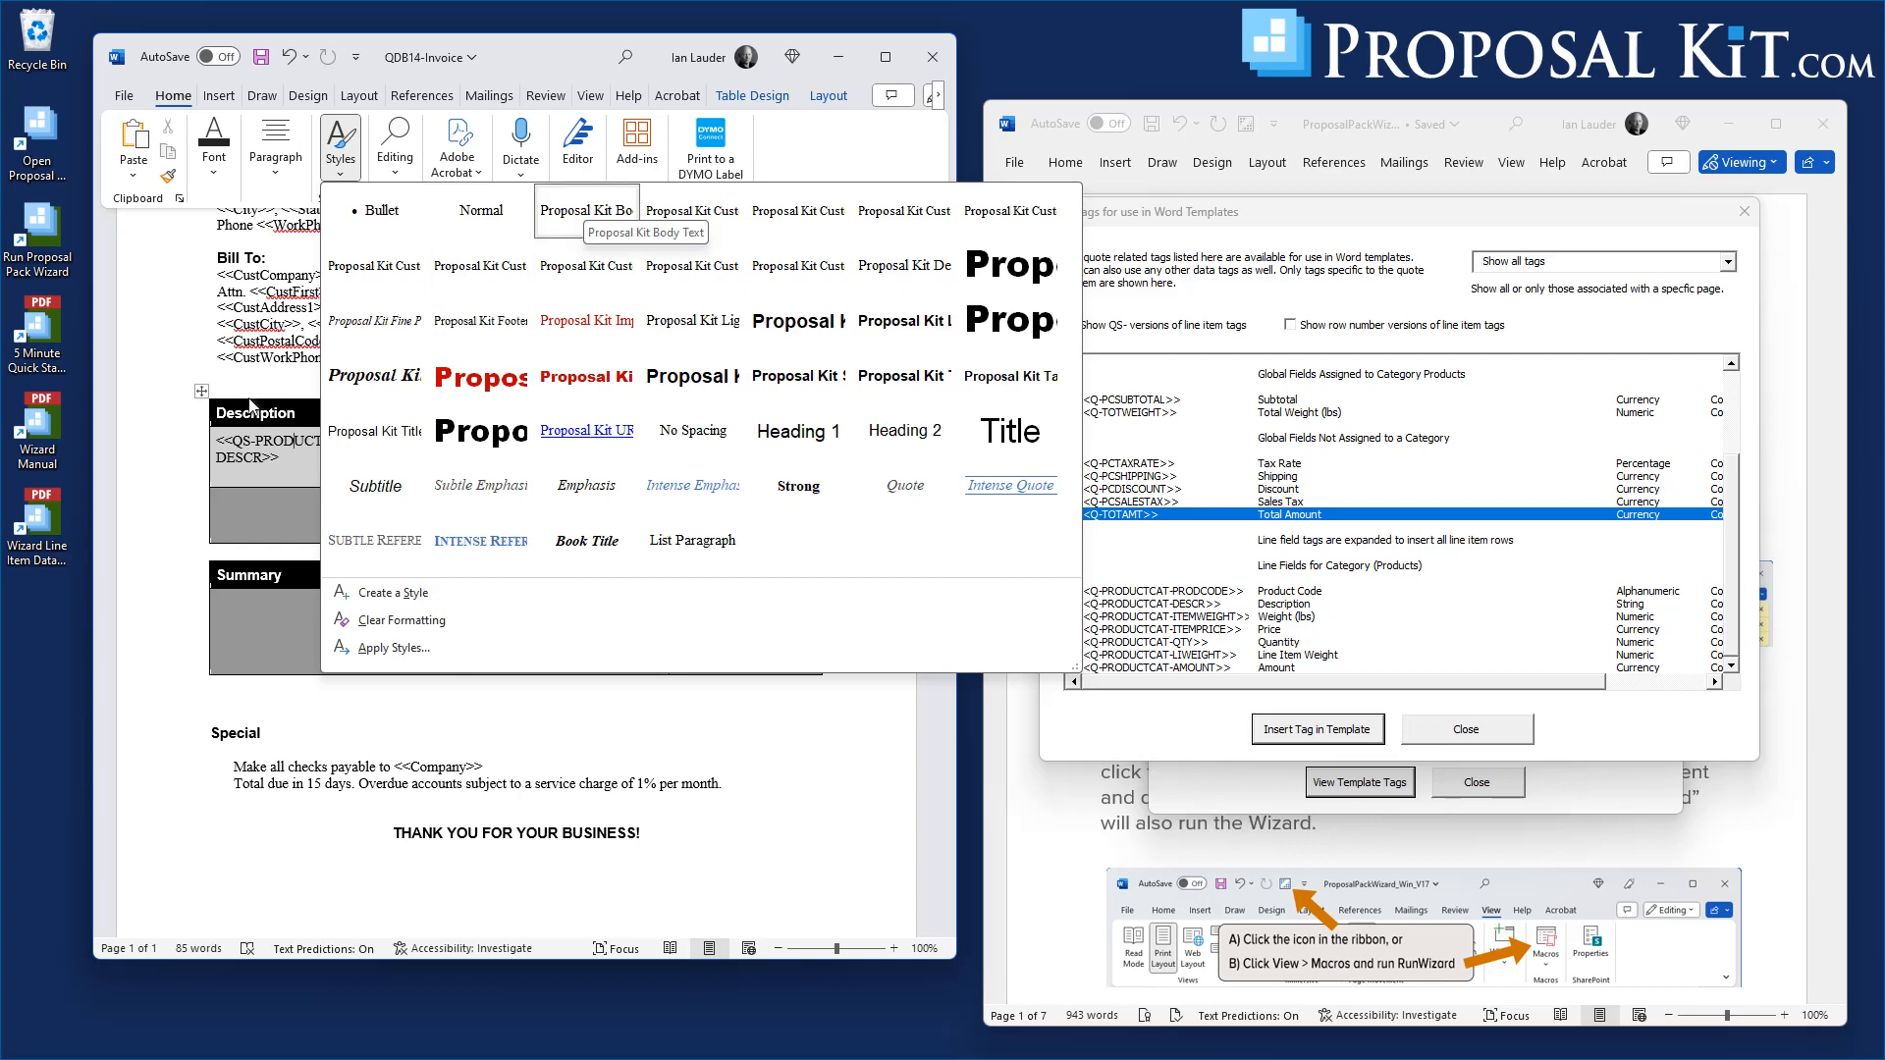
click(185, 430)
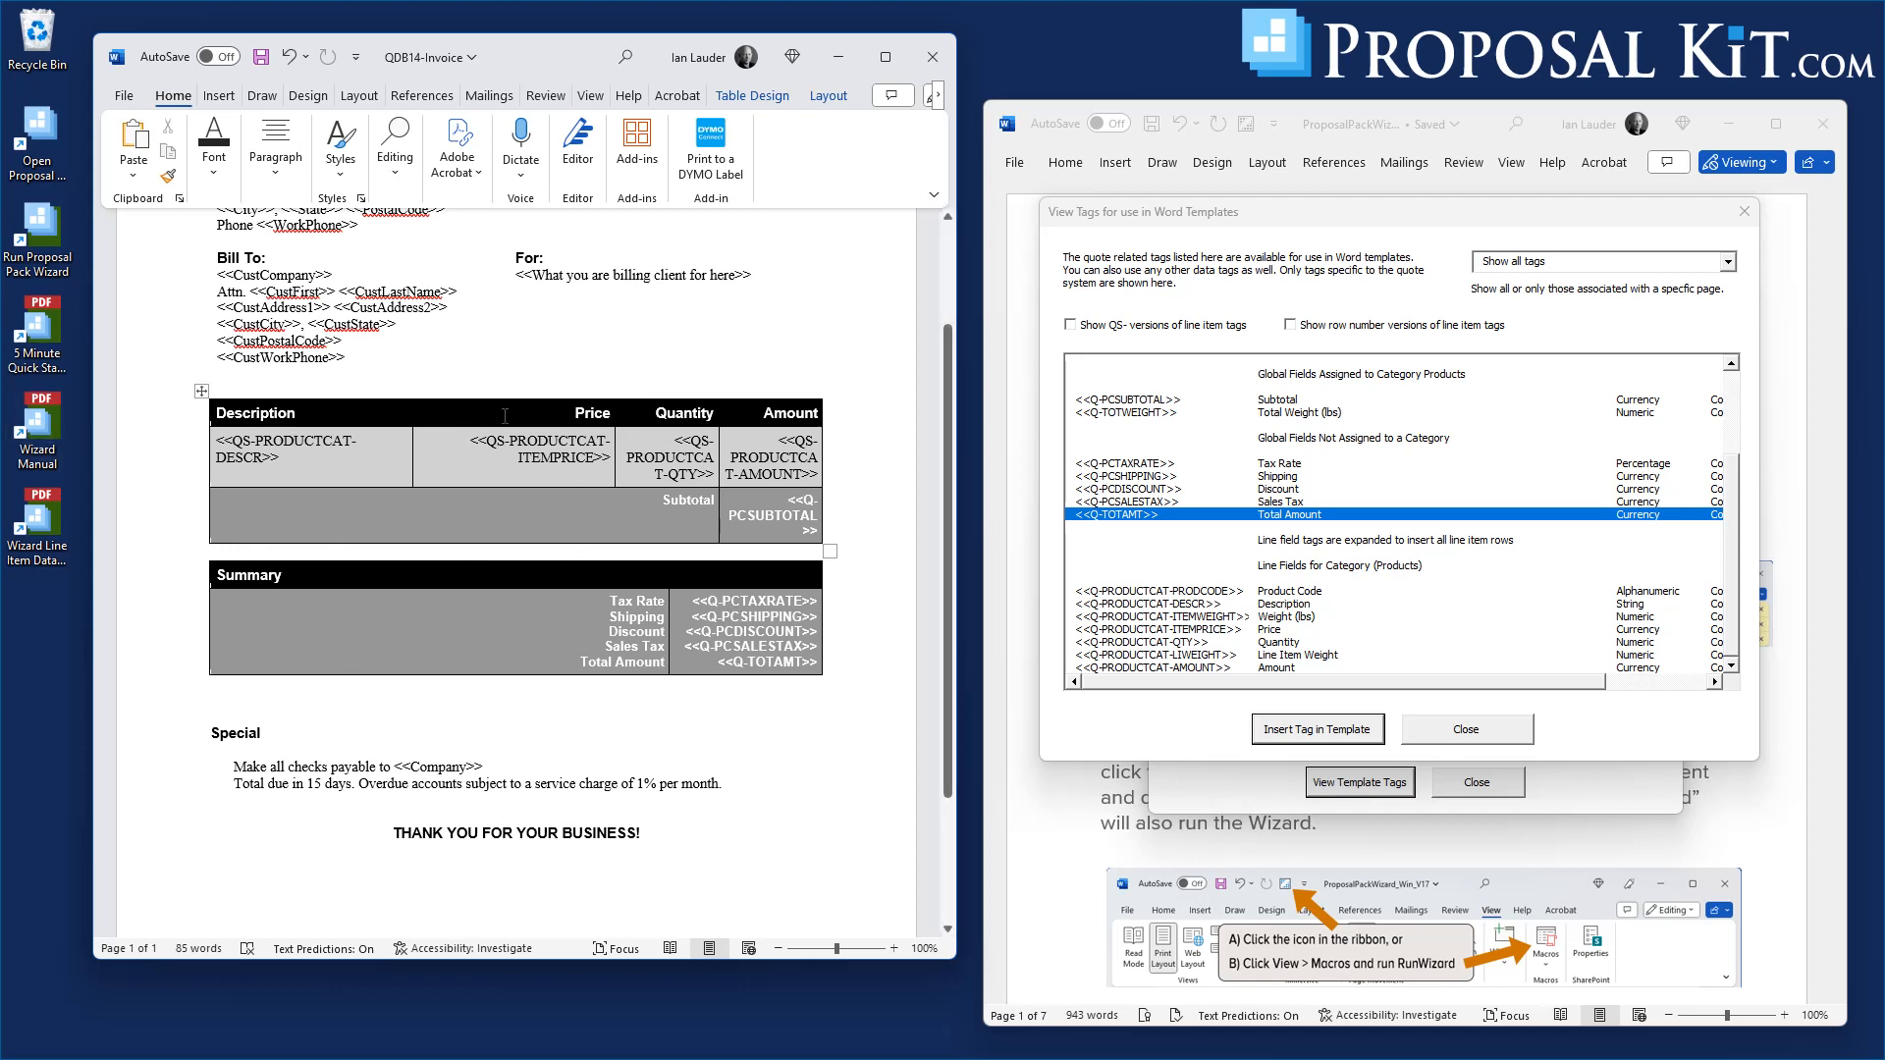
Split the Description heading cell of the product table into 2 columns and 1 row
right_click(370, 417)
mouse_move(488, 703)
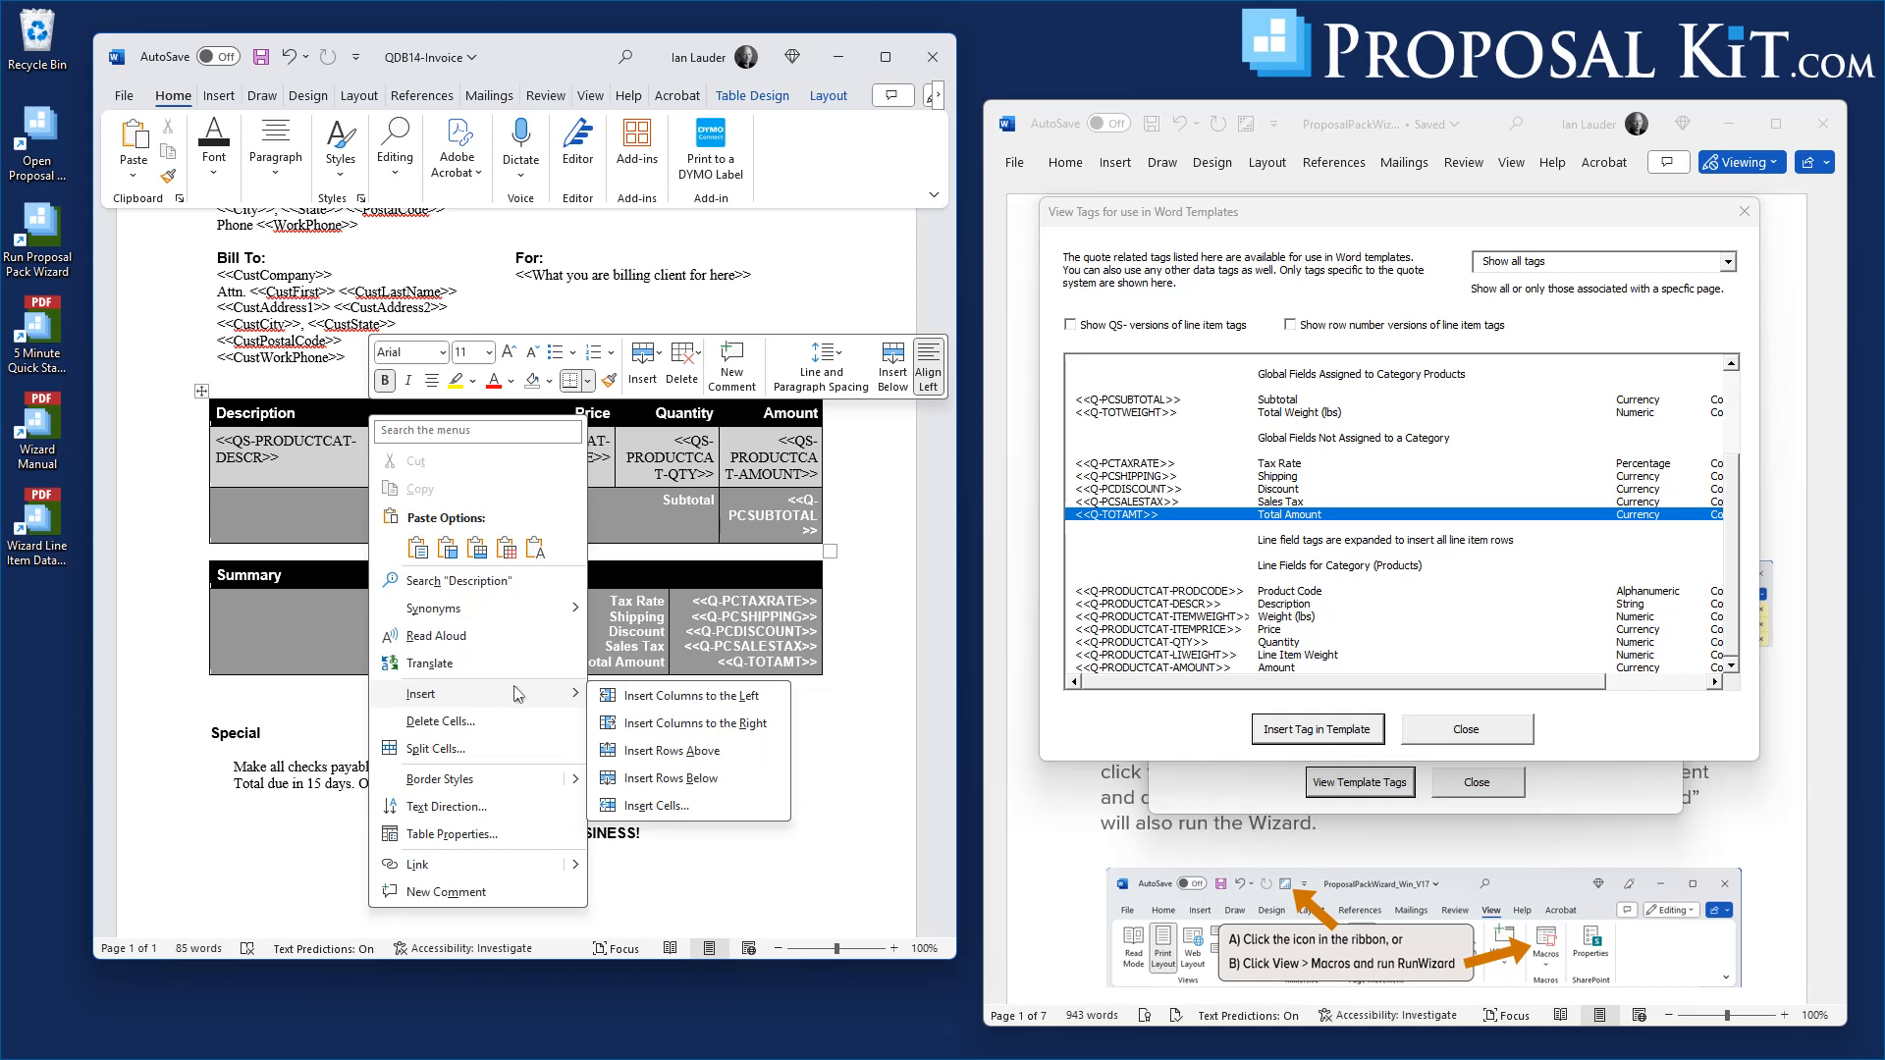
click(324, 479)
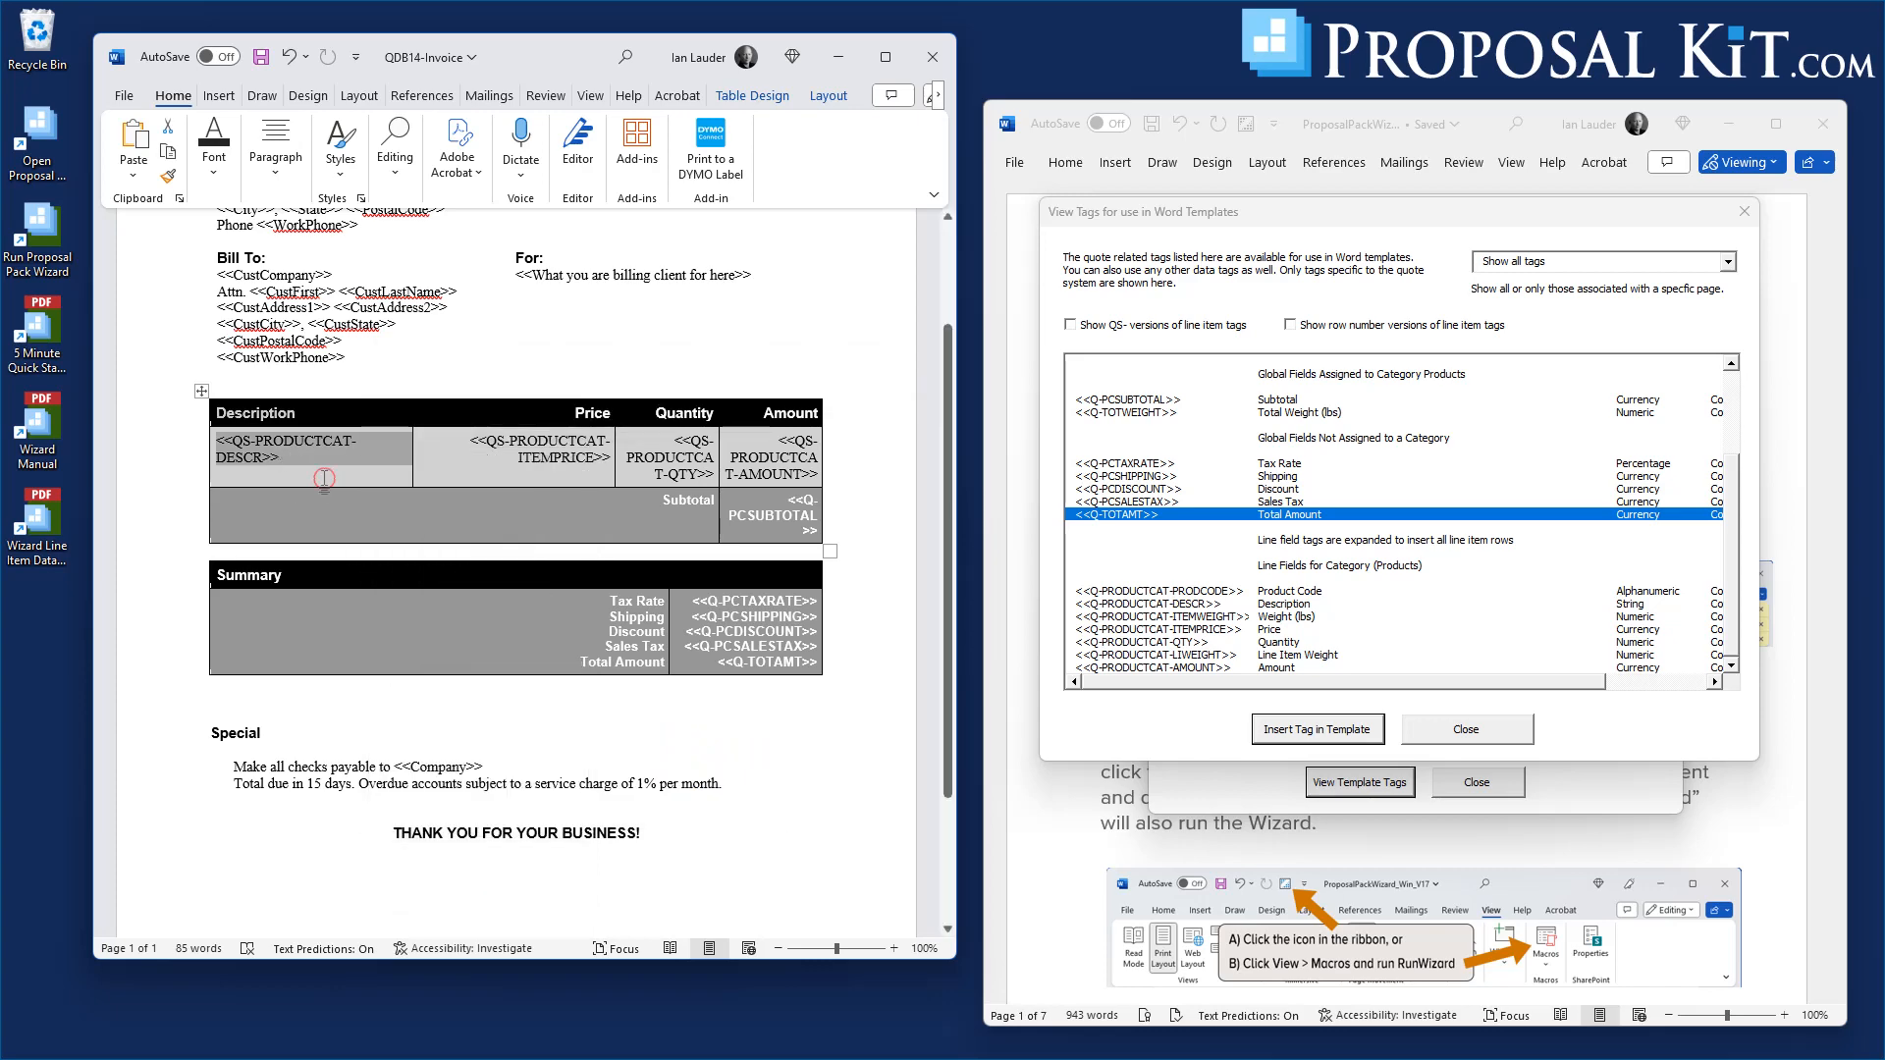
click(370, 417)
right_click(371, 416)
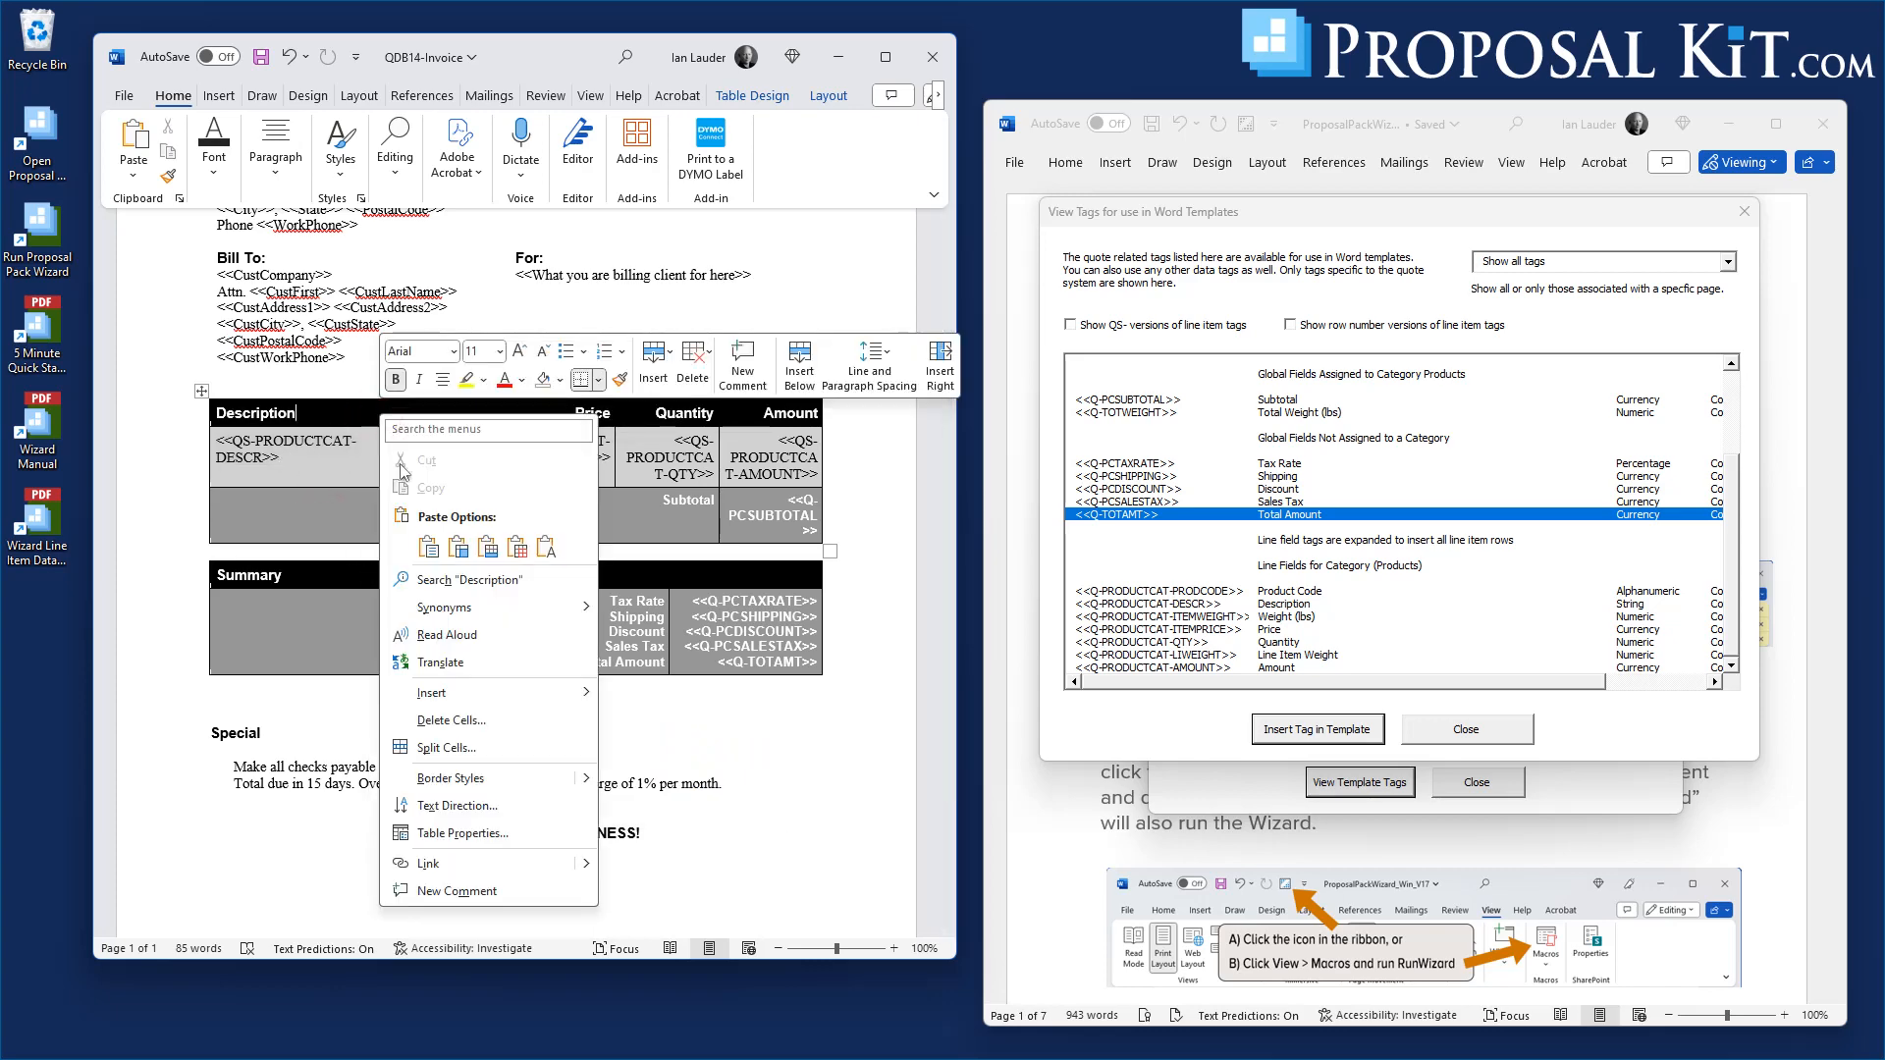
click(469, 748)
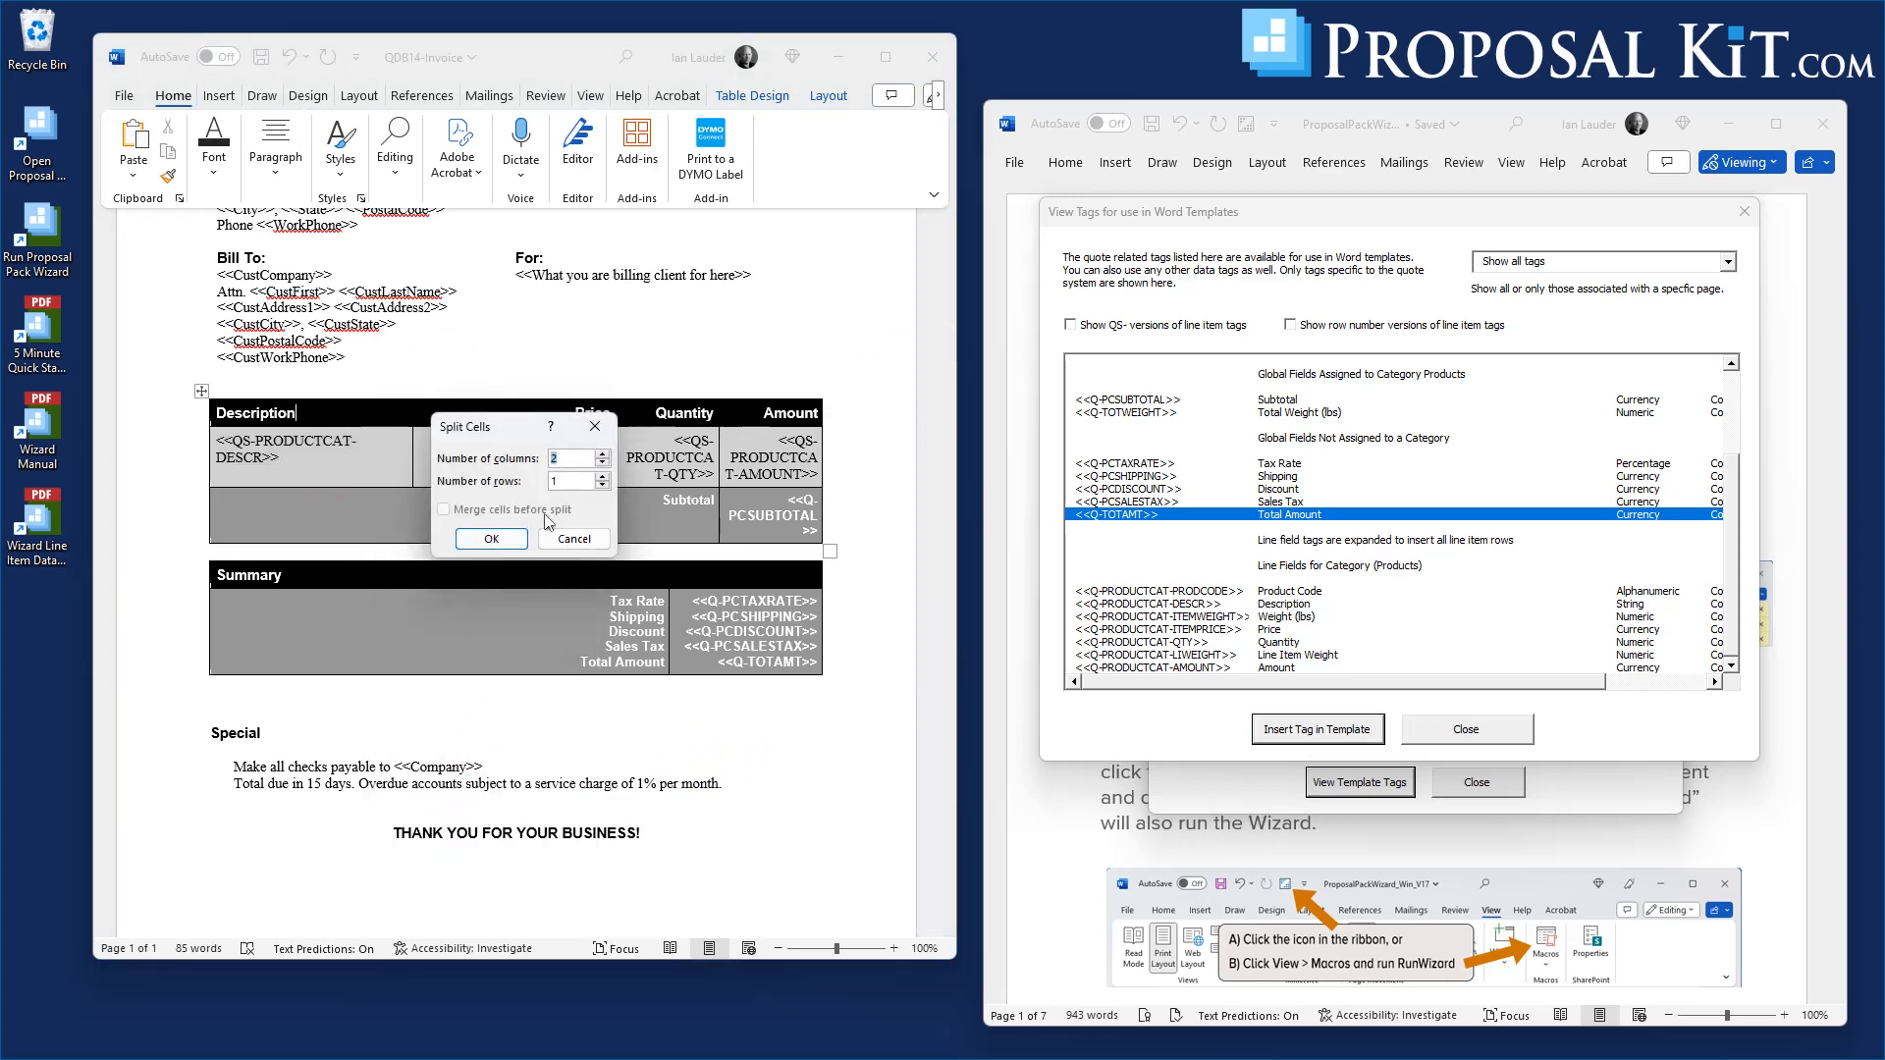
click(491, 539)
Split the <<QS-PRODUCTCAT-DESCR>> tag cell beneath the Description heading into two columns
click(381, 461)
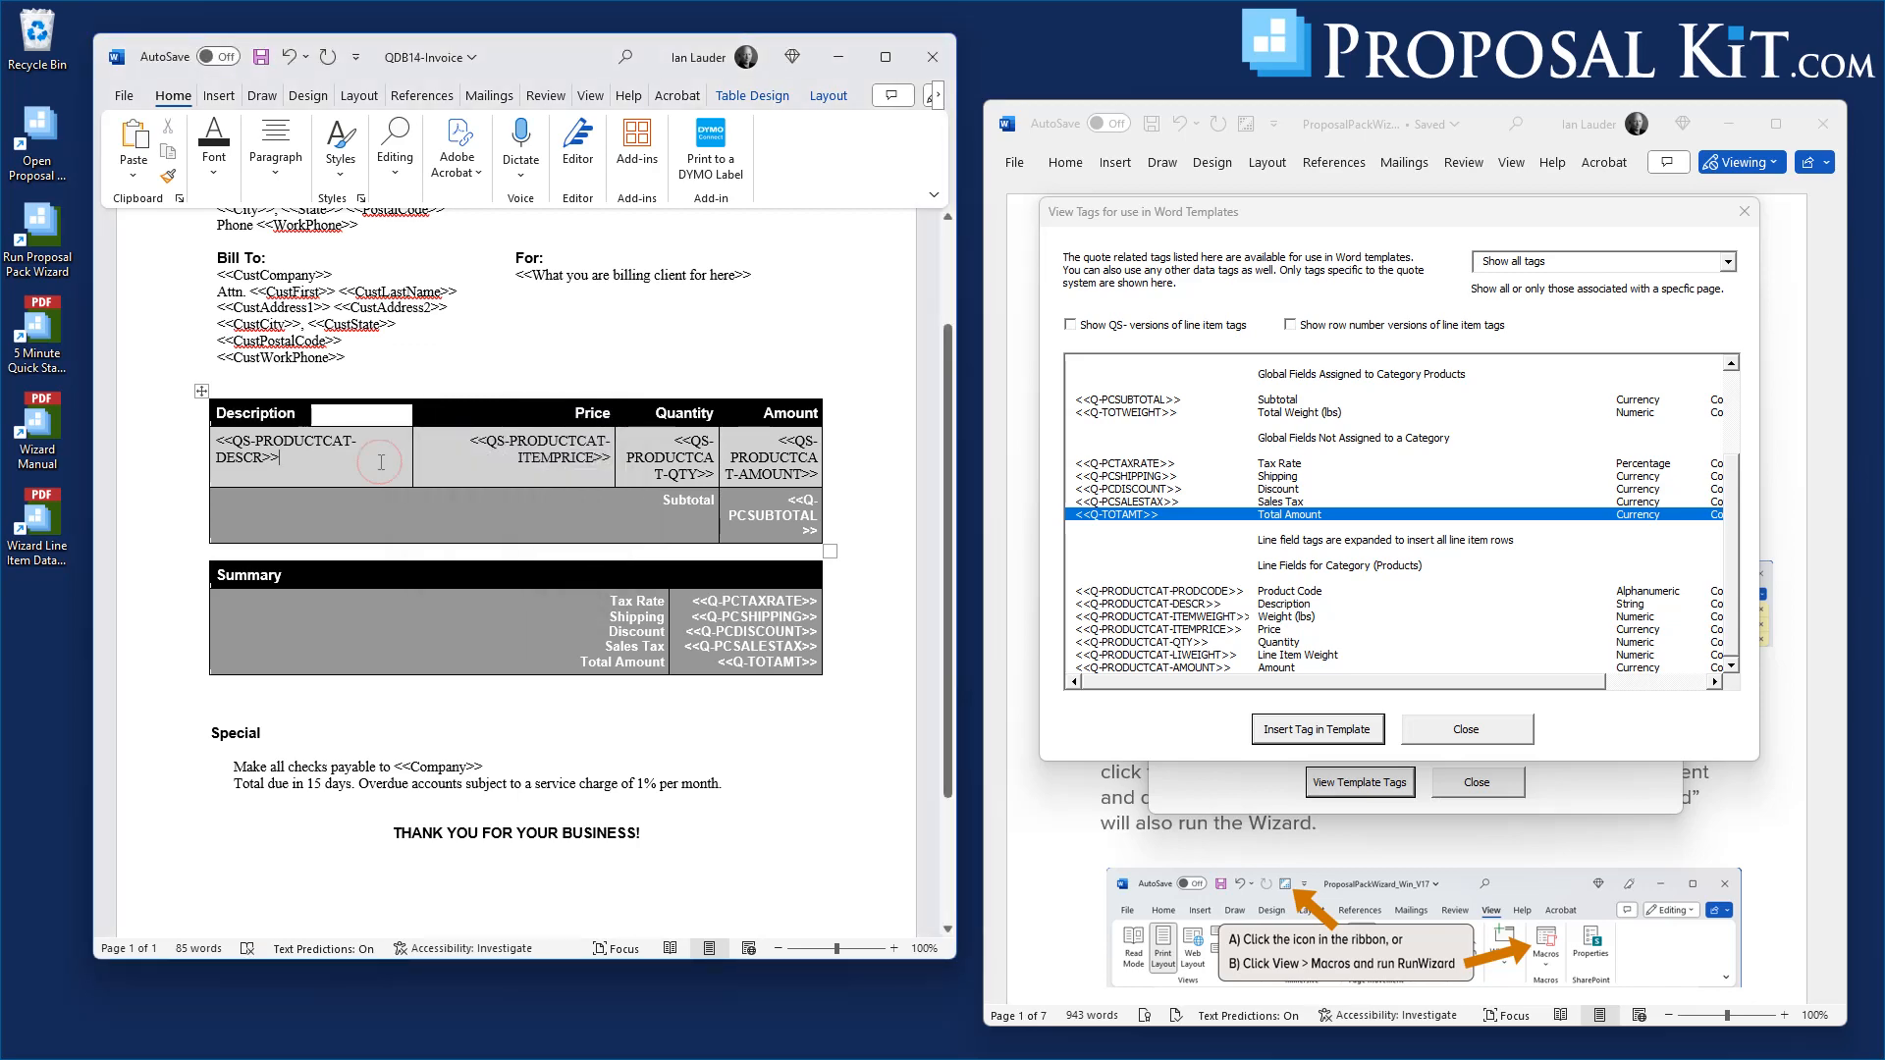
right_click(381, 461)
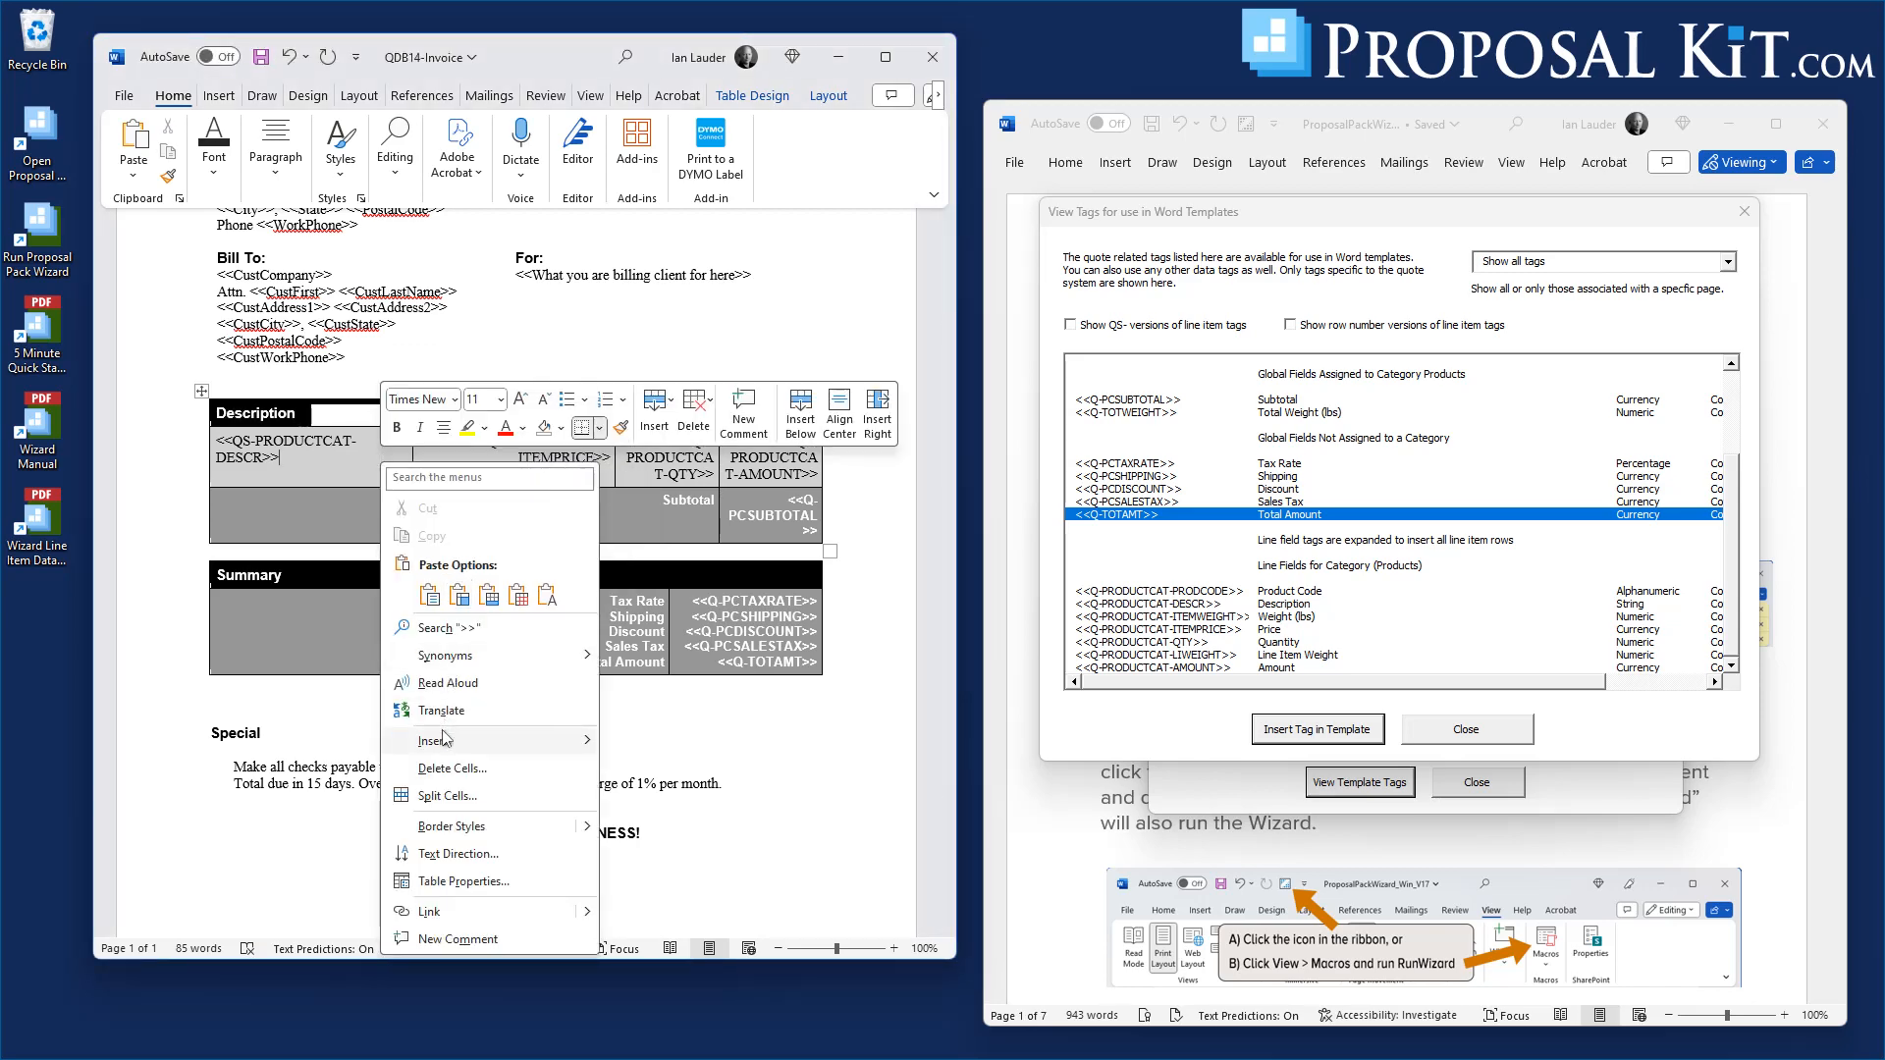
click(186, 514)
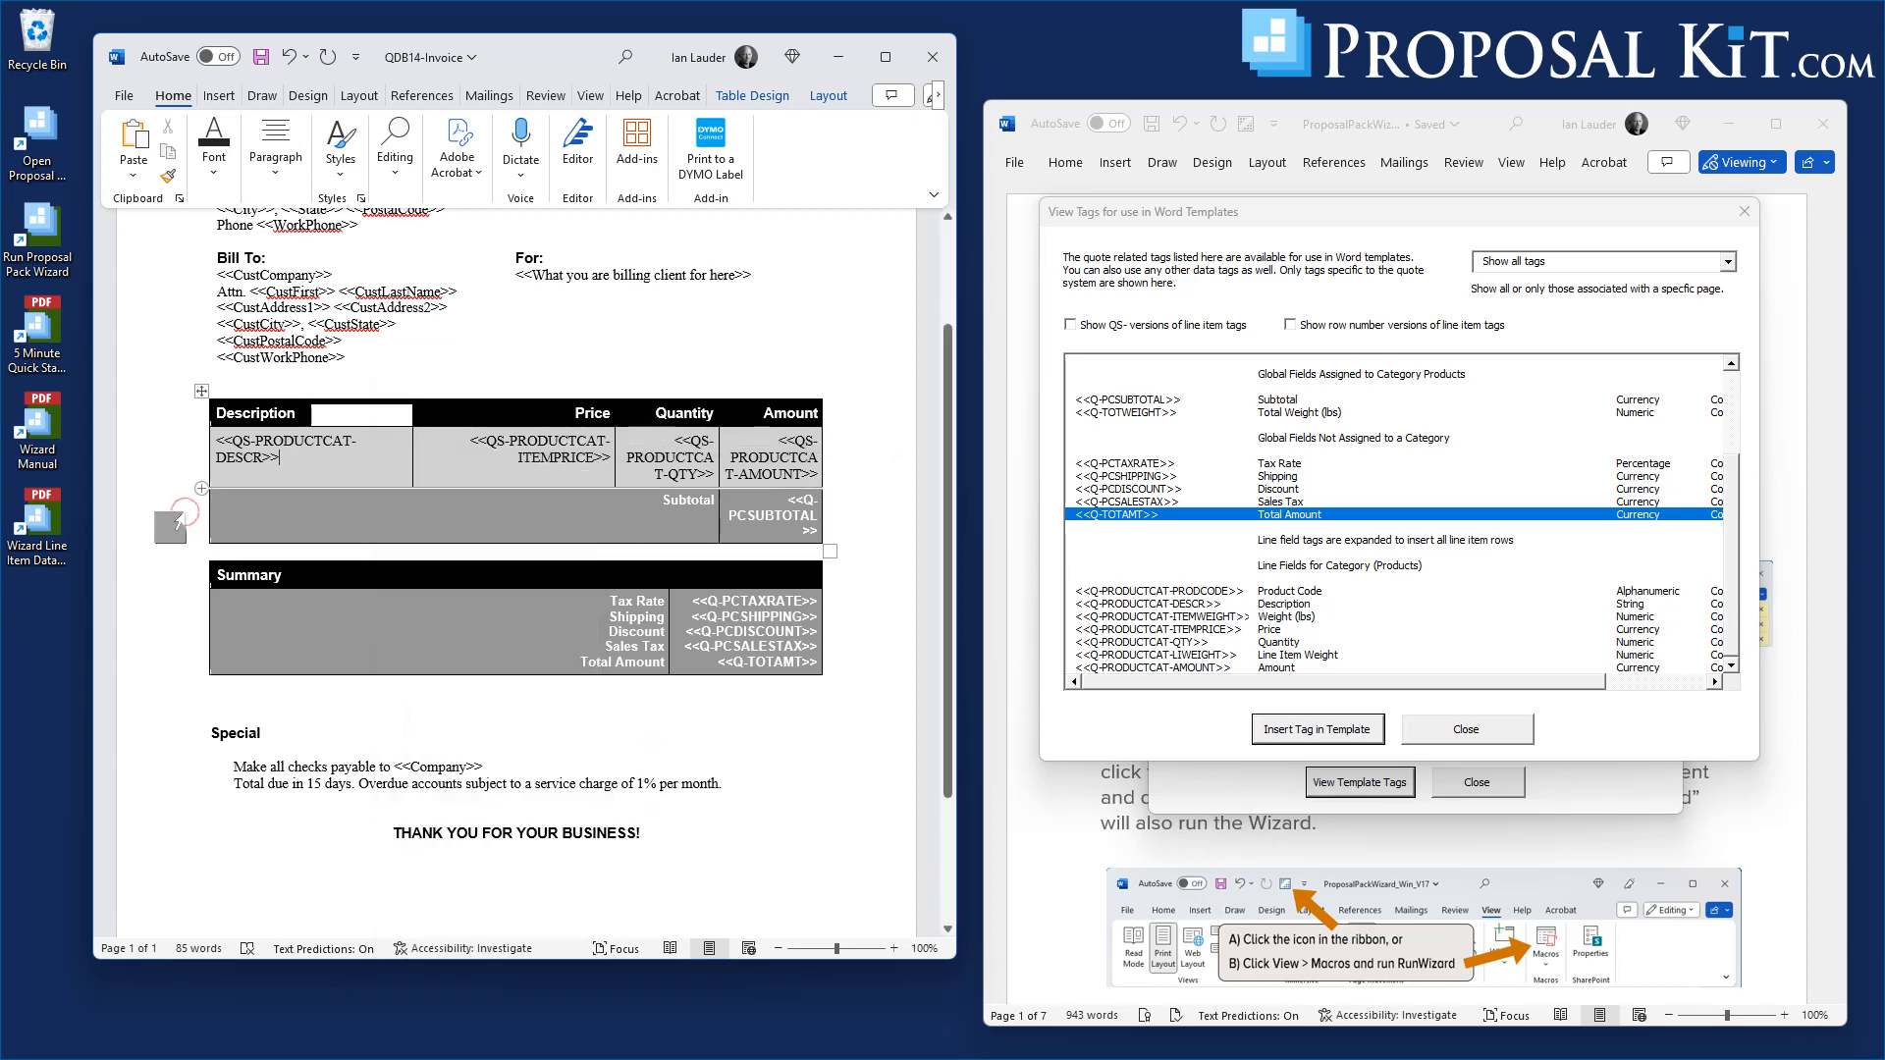
click(355, 455)
right_click(369, 463)
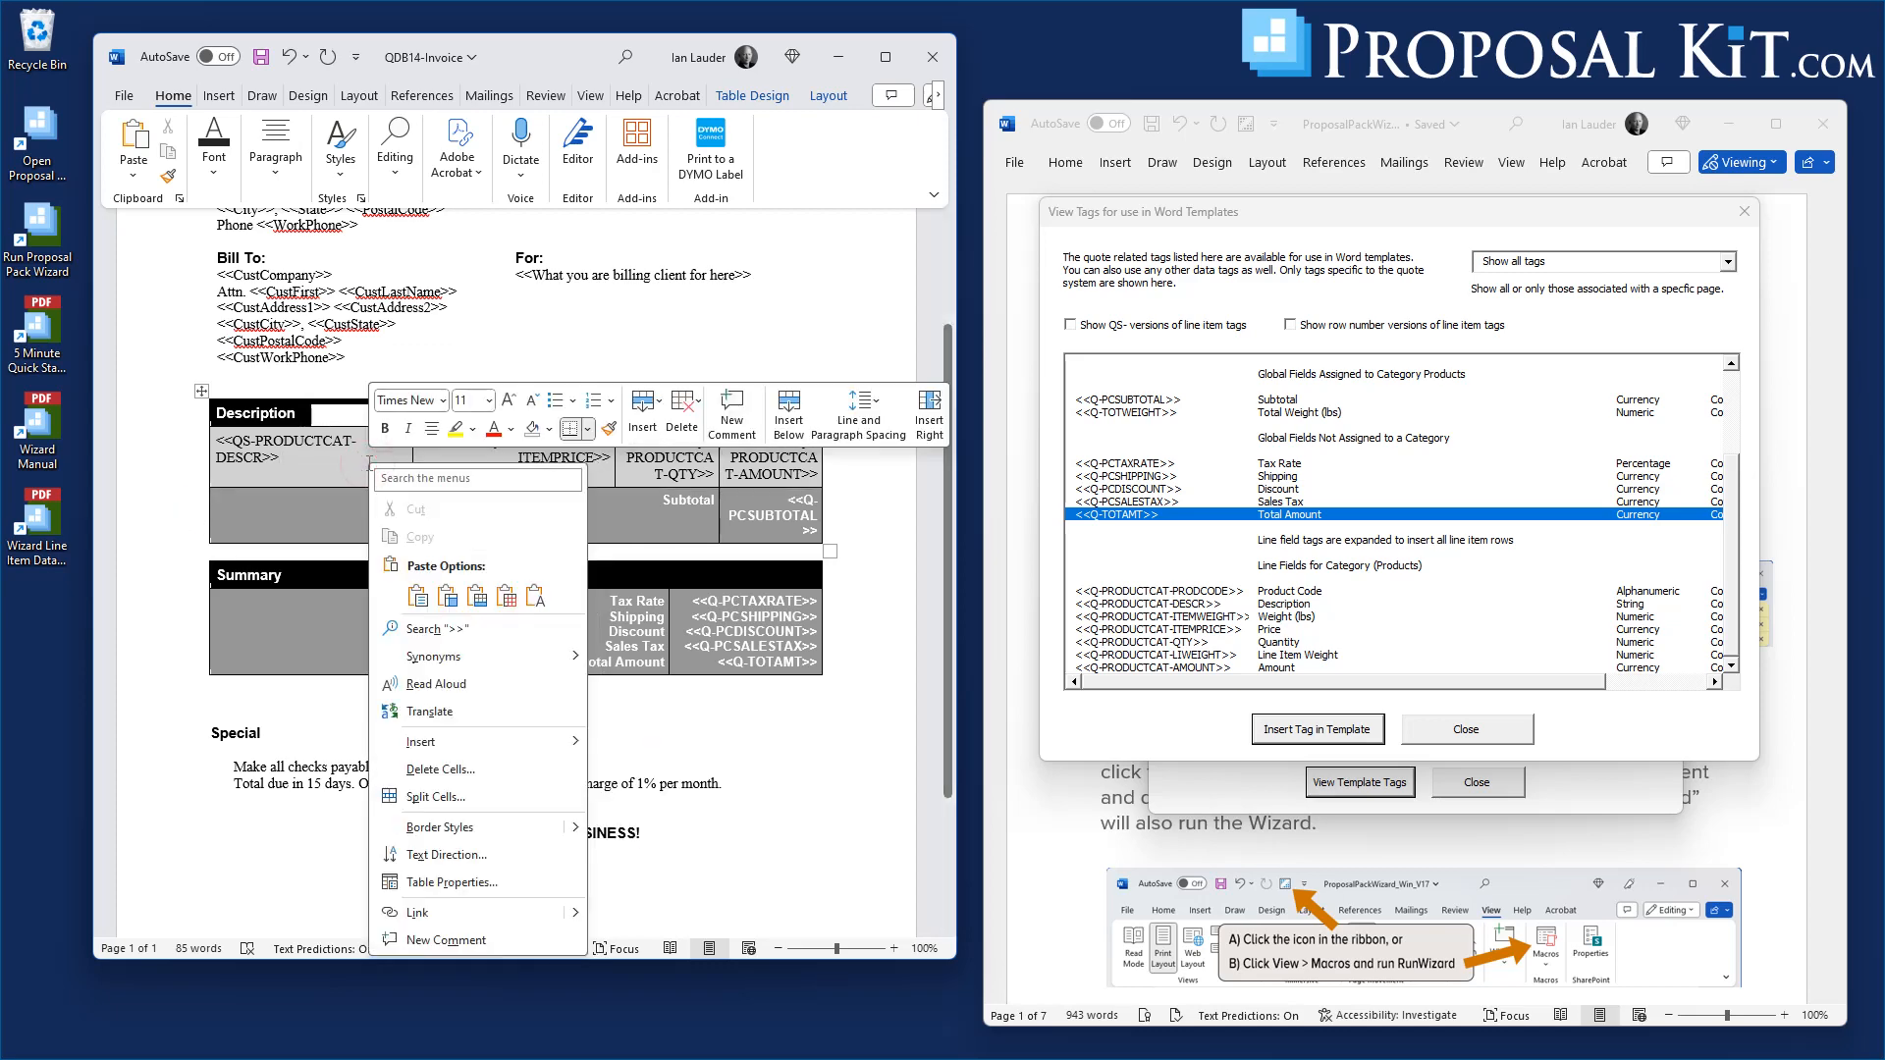
click(438, 797)
click(493, 539)
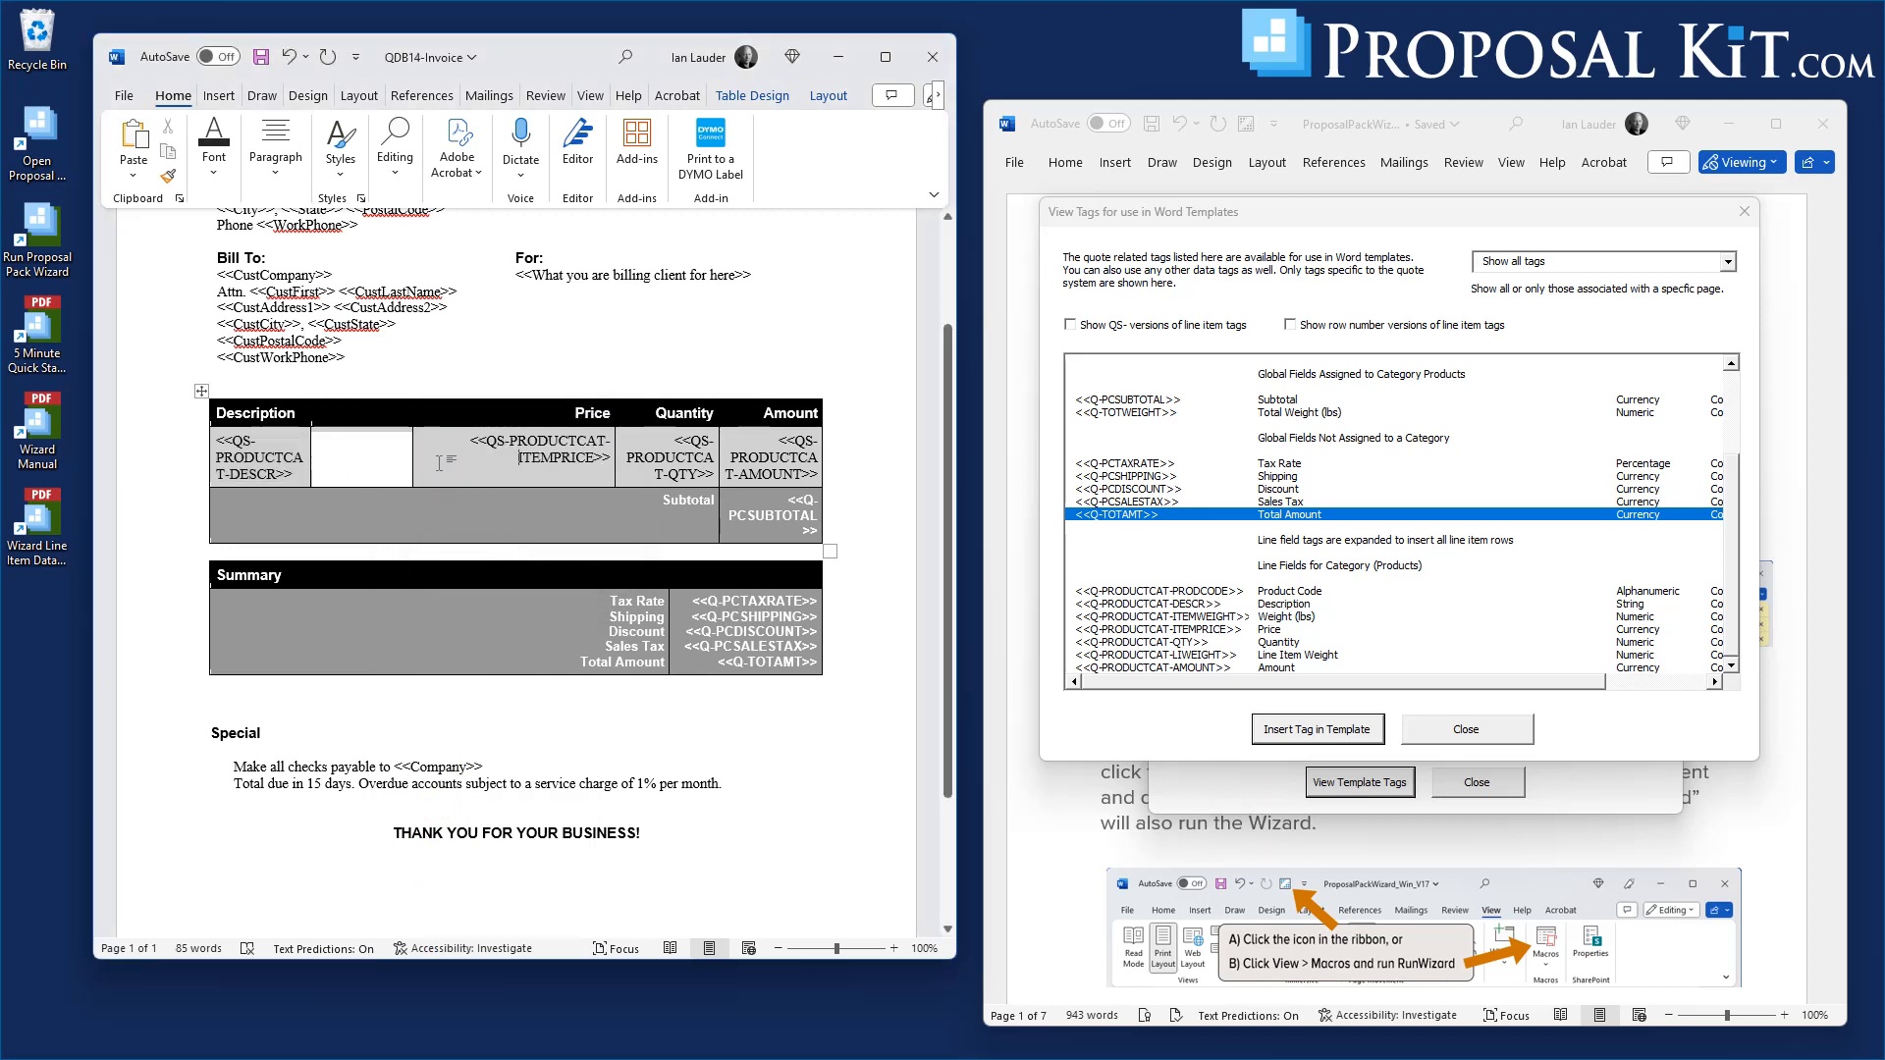
Split the new empty cell beside the description tag into stacked rows within a single column
click(344, 454)
right_click(364, 454)
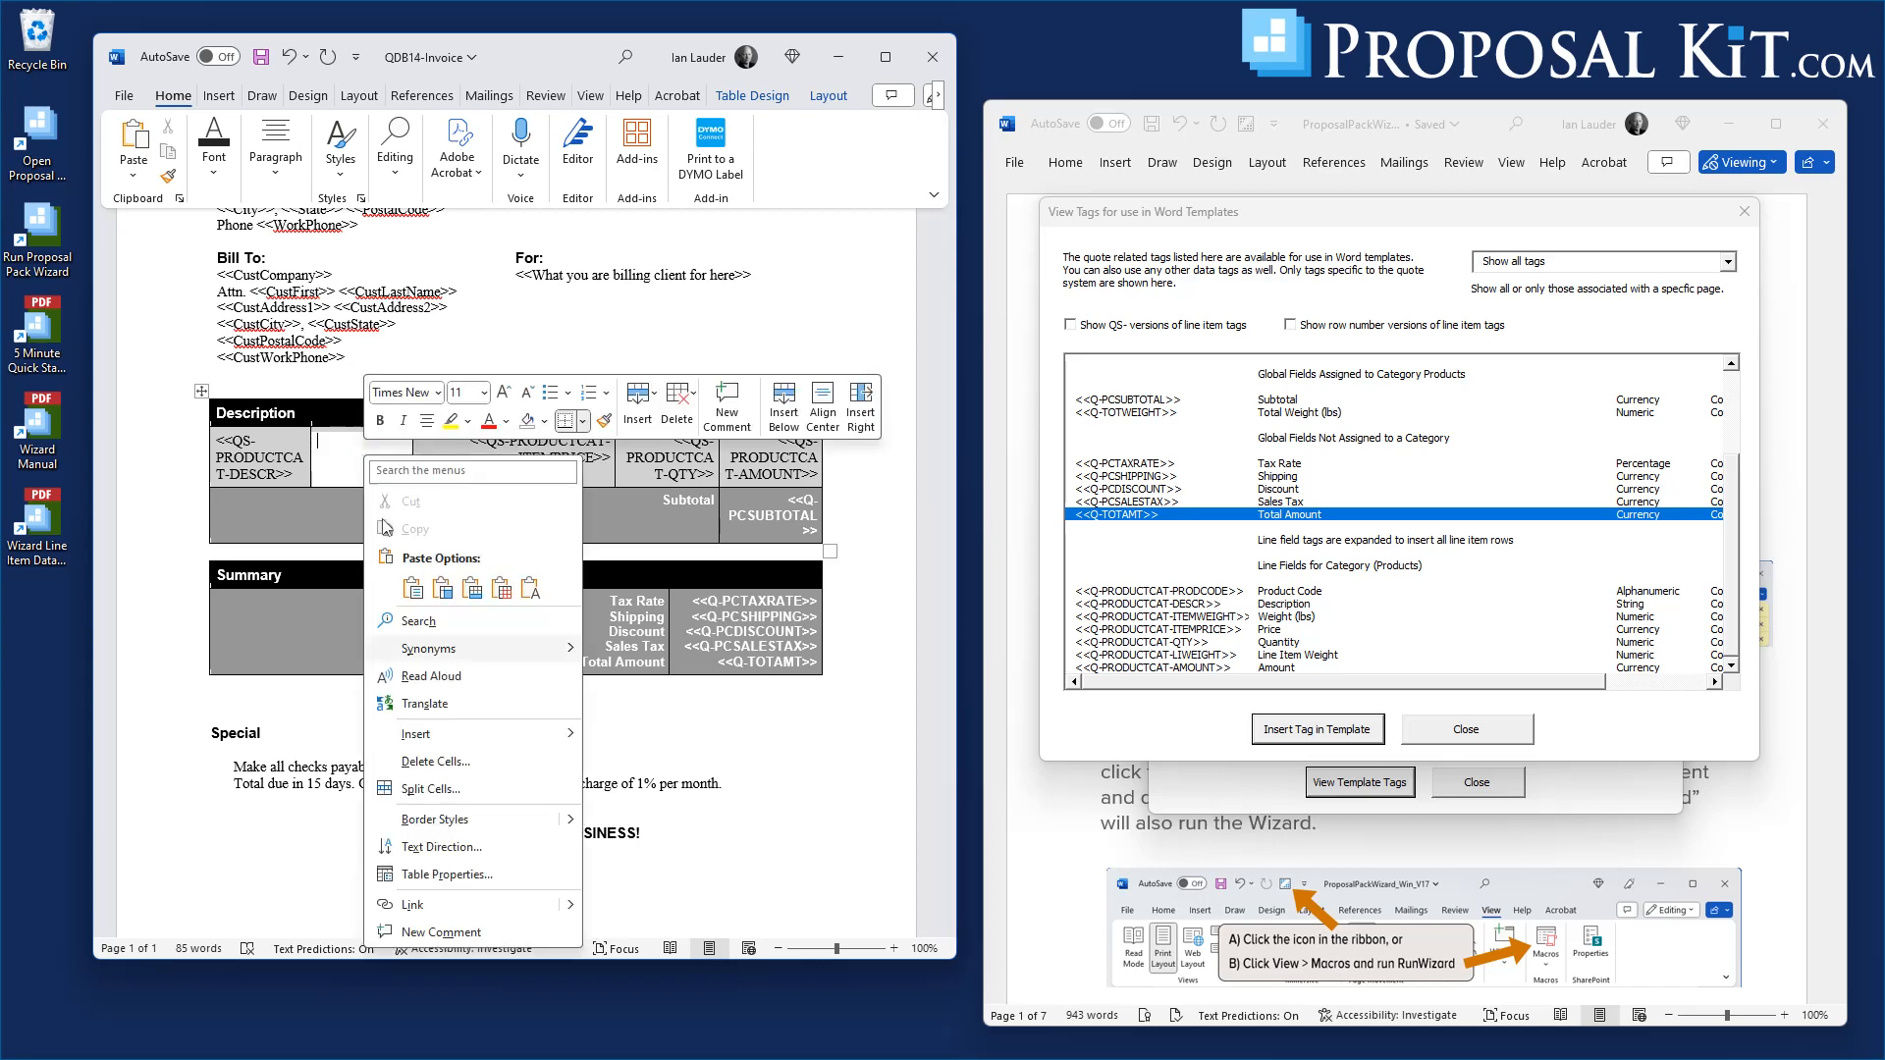
click(439, 790)
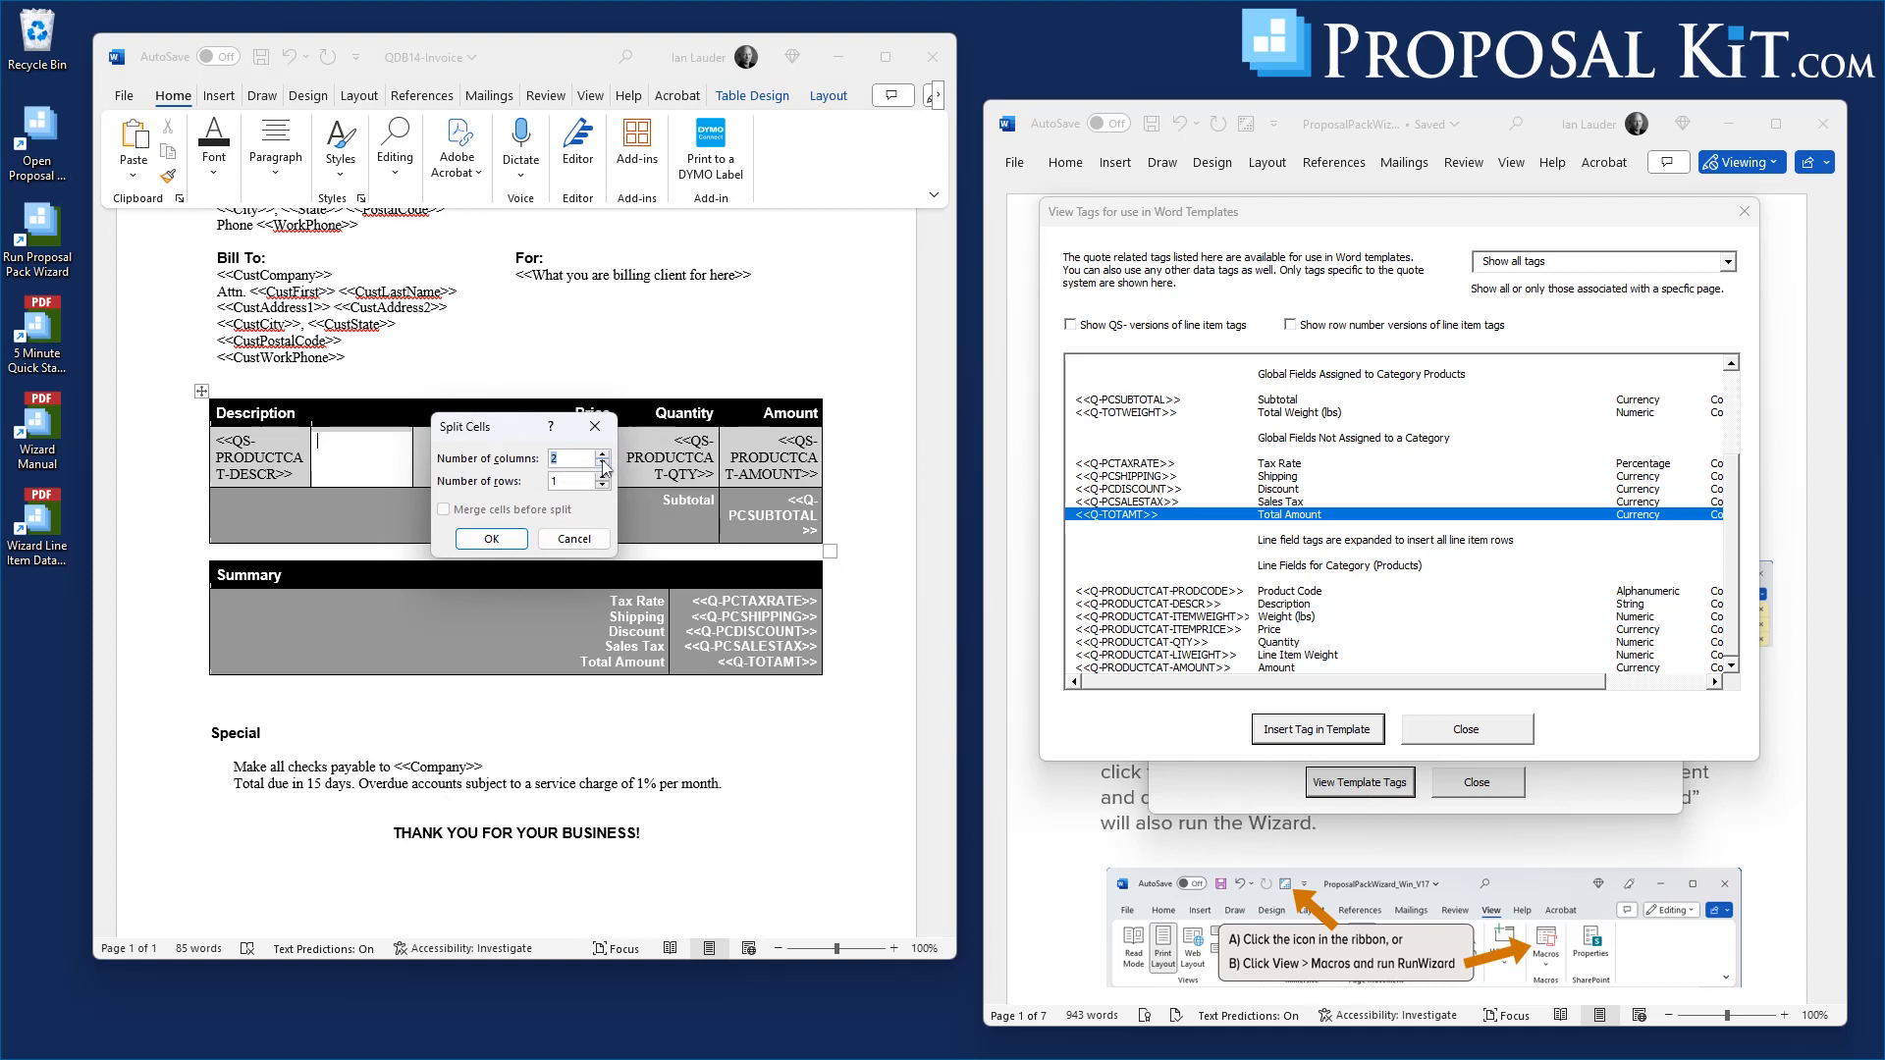
click(602, 463)
click(602, 476)
click(491, 540)
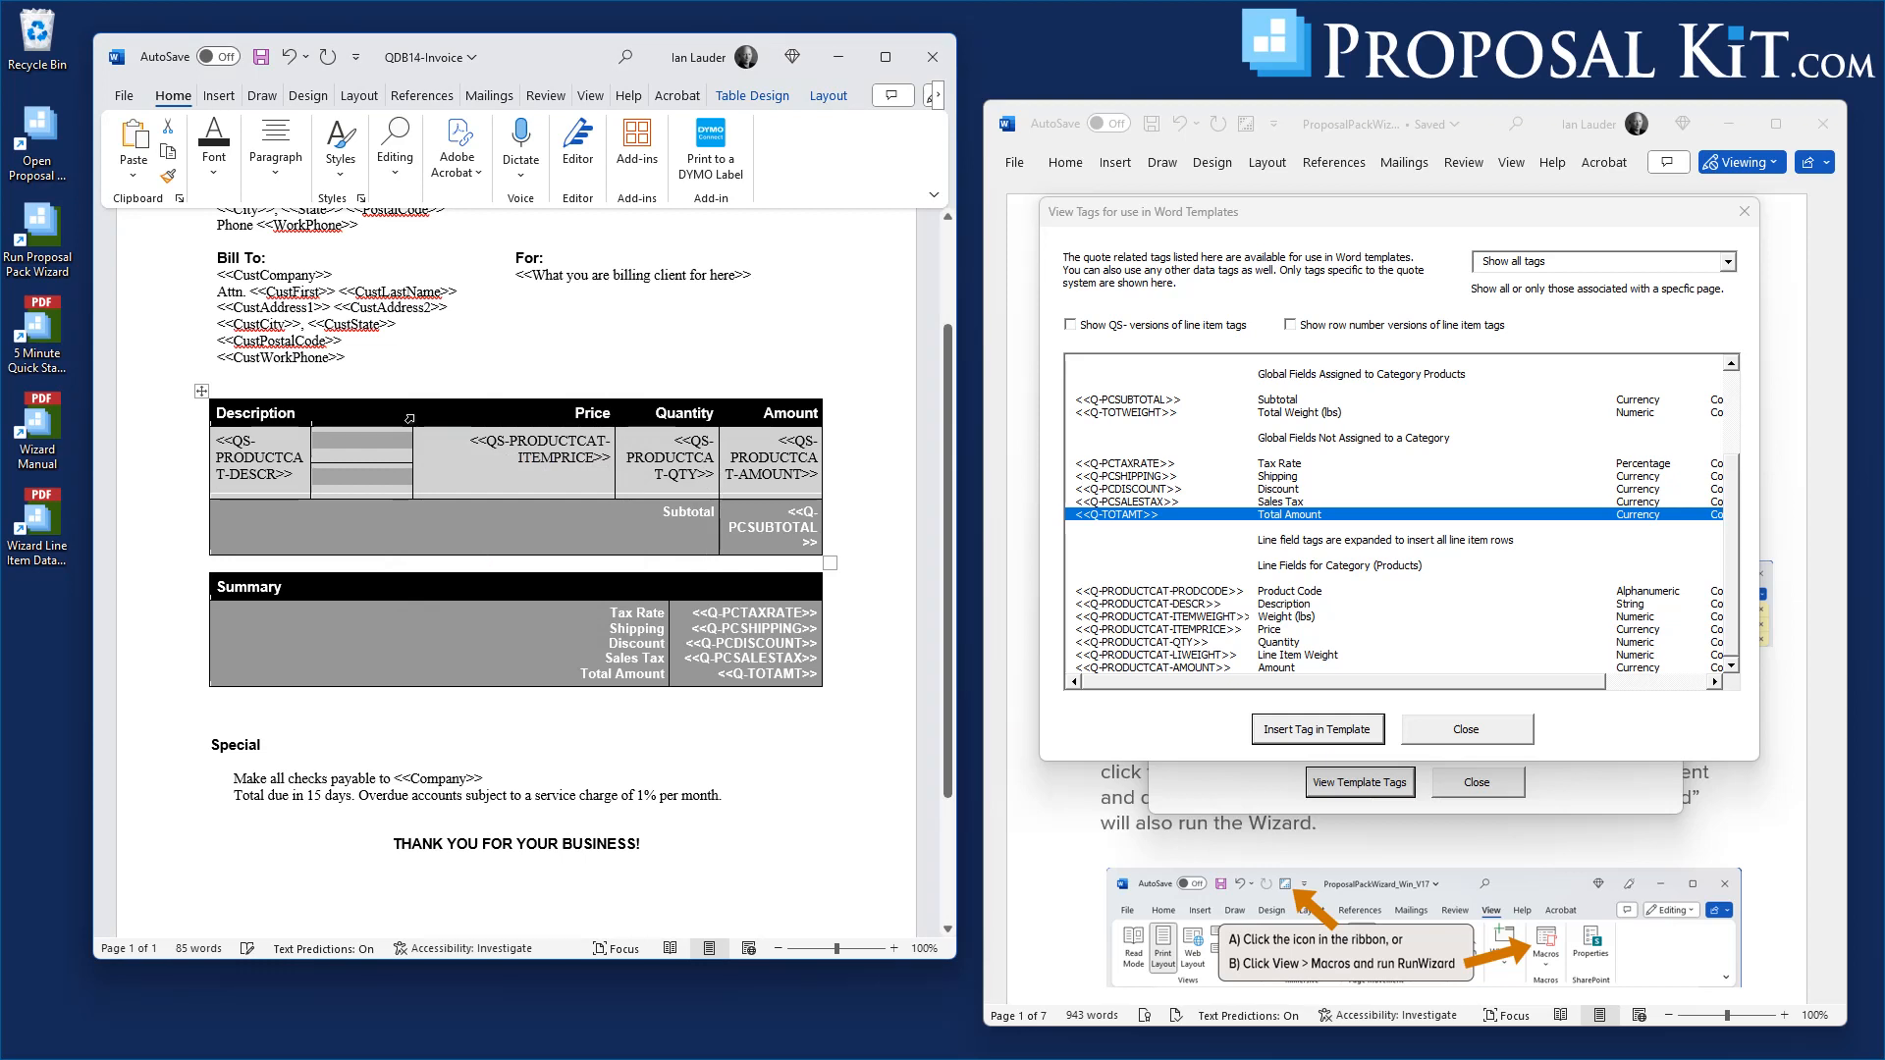
click(347, 453)
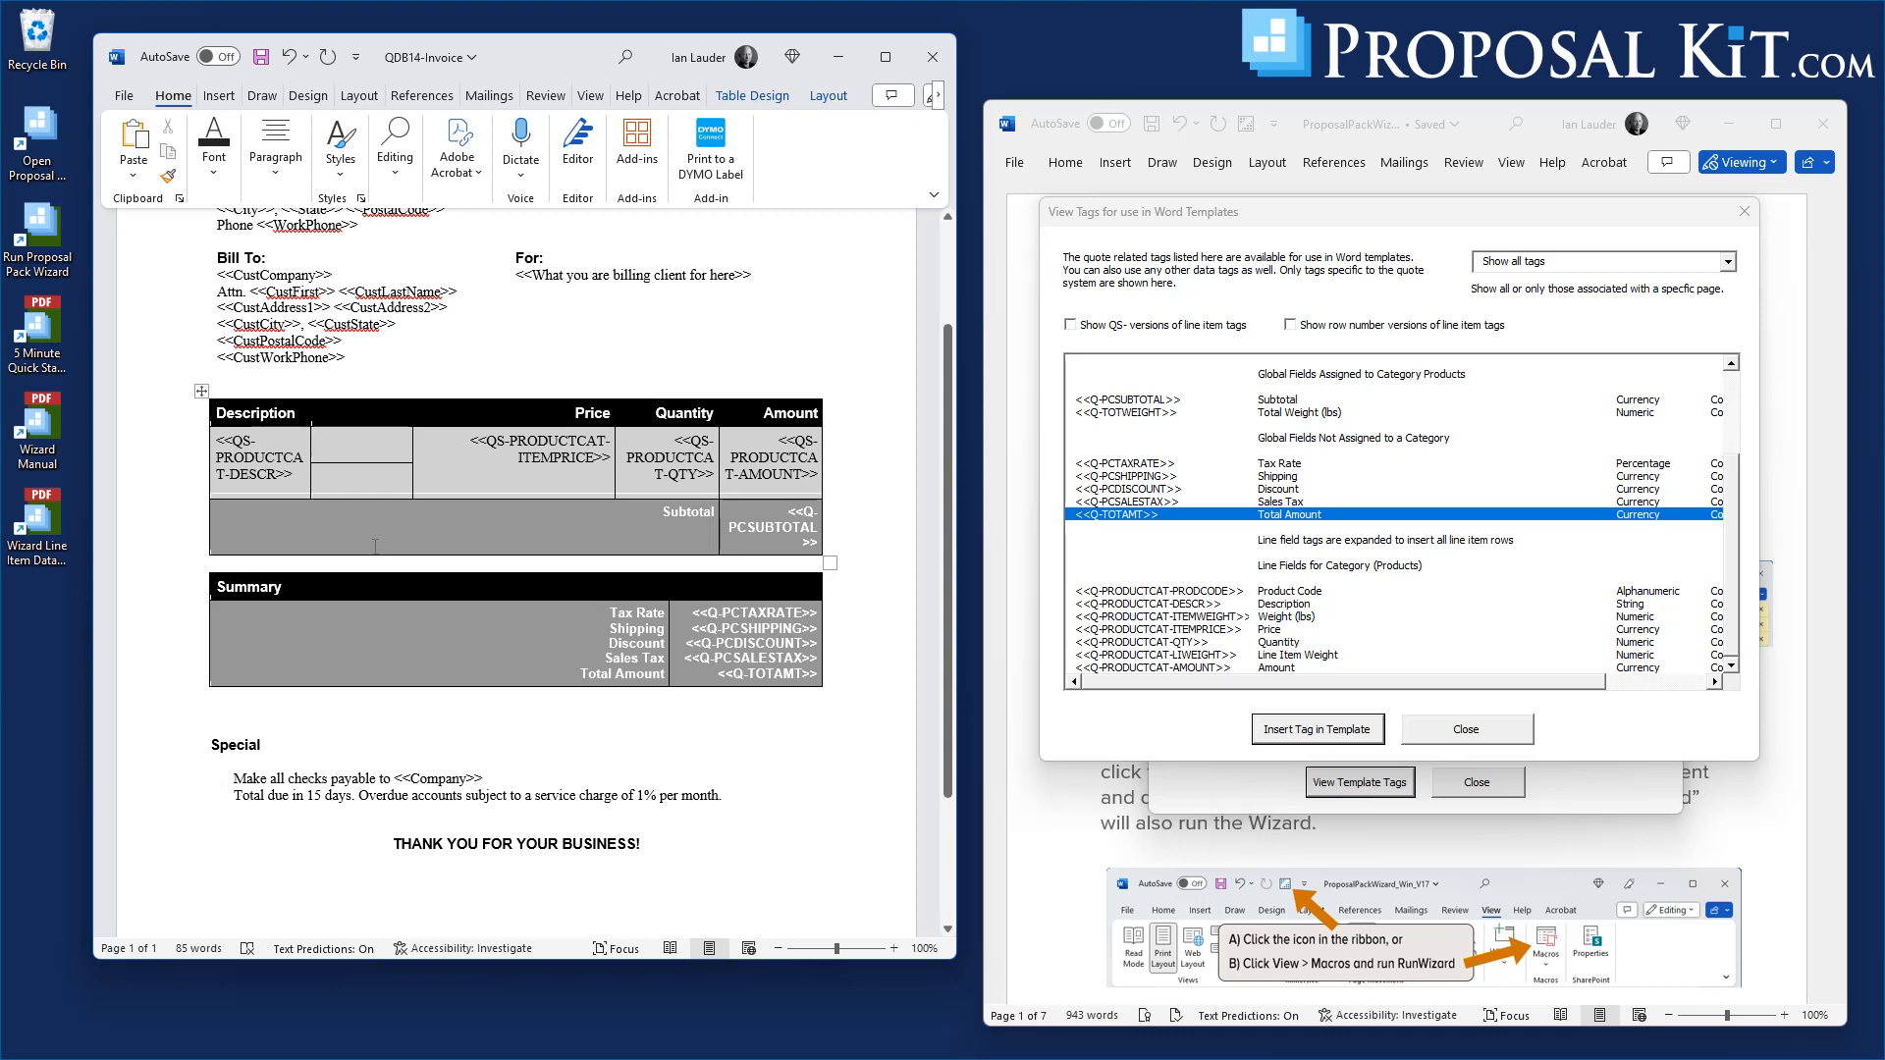
Undo the stacked-row split and move the Description heading and <<QS-PRODUCTCAT-DESCR>> tag into the product table's second column
key(ctrl+z)
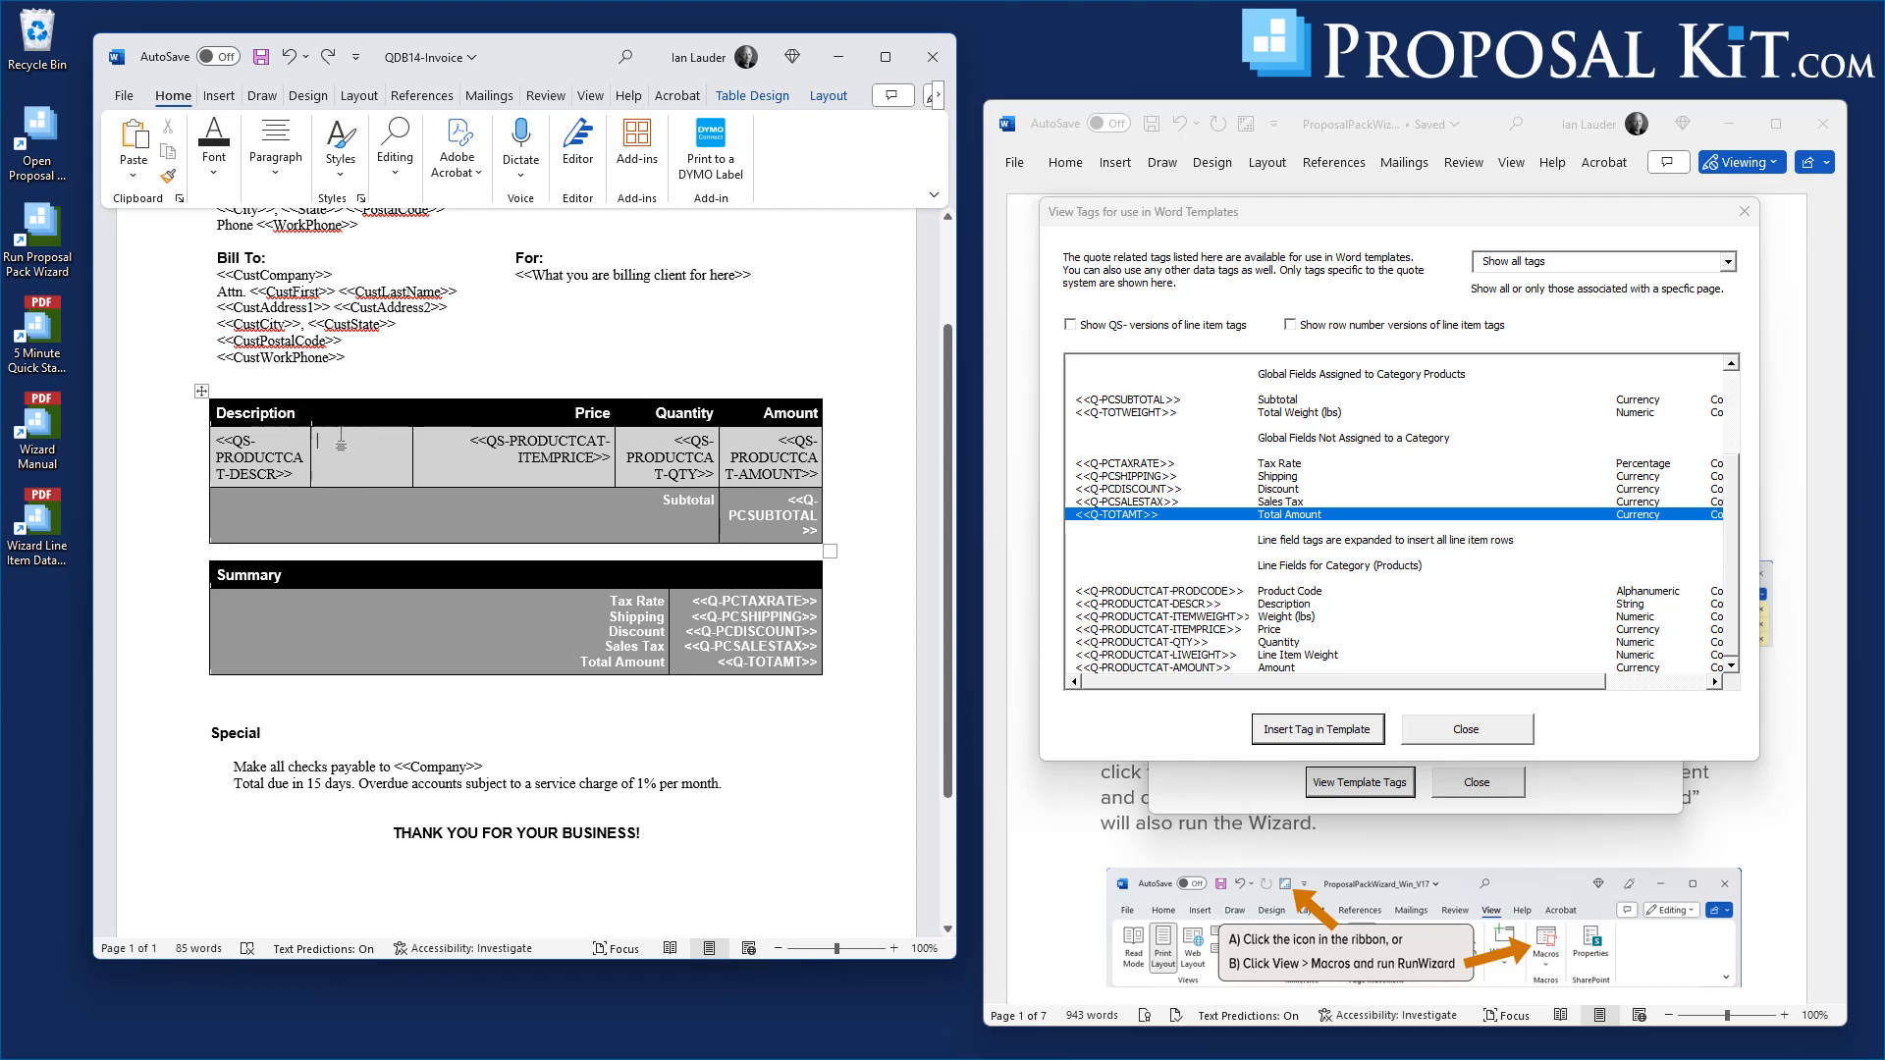
drag(299, 413, 344, 416)
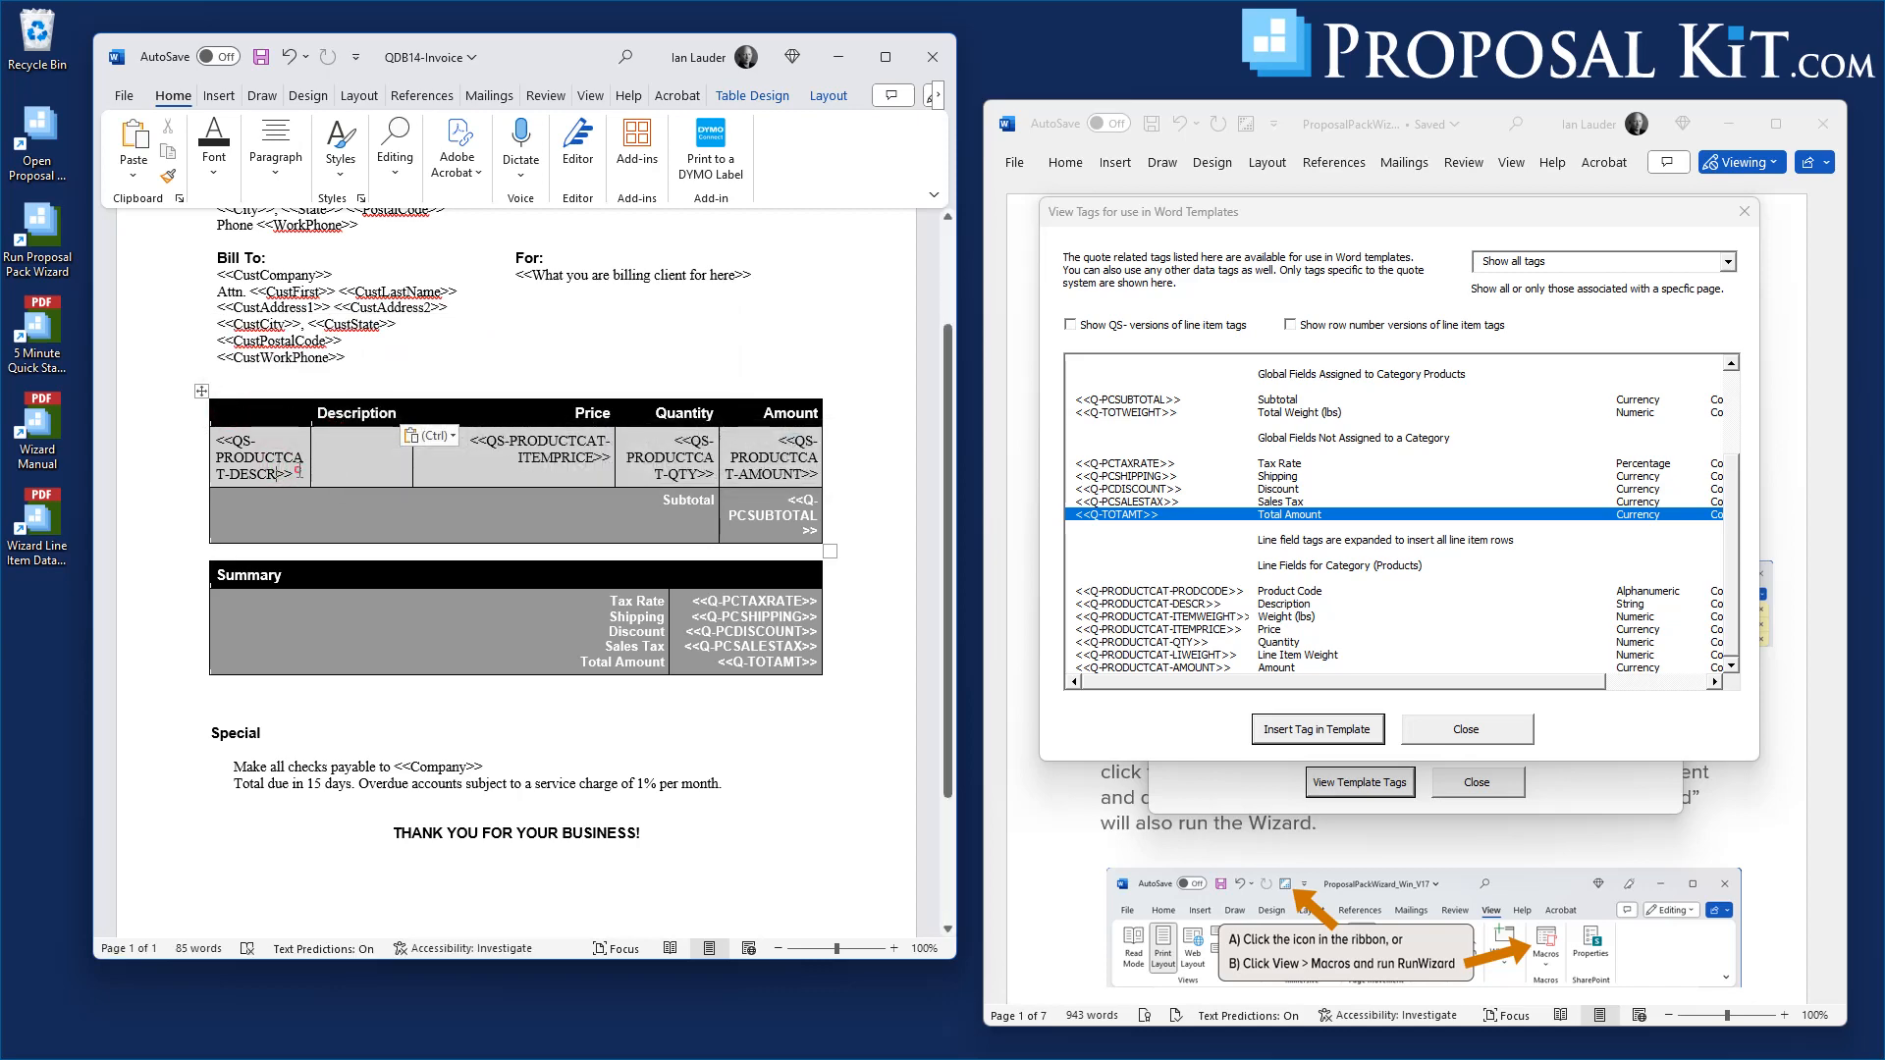
drag(300, 475, 359, 446)
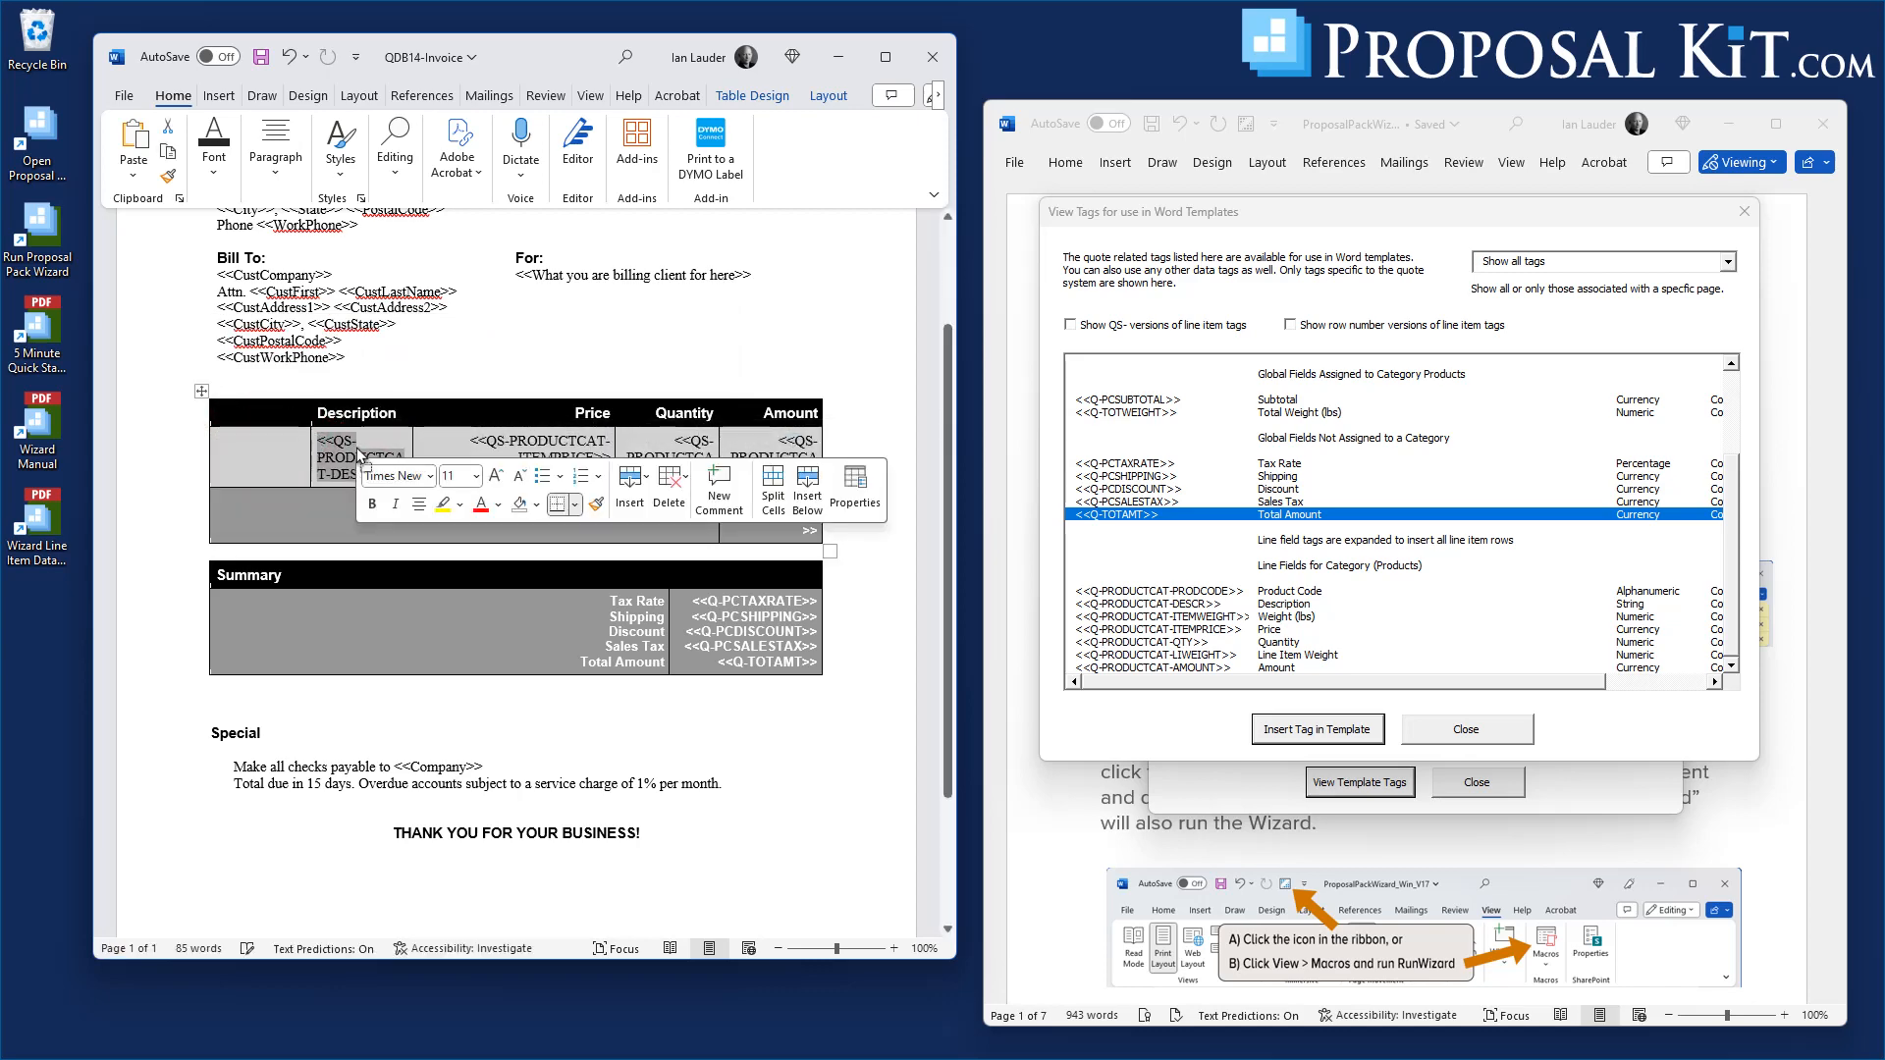
click(283, 413)
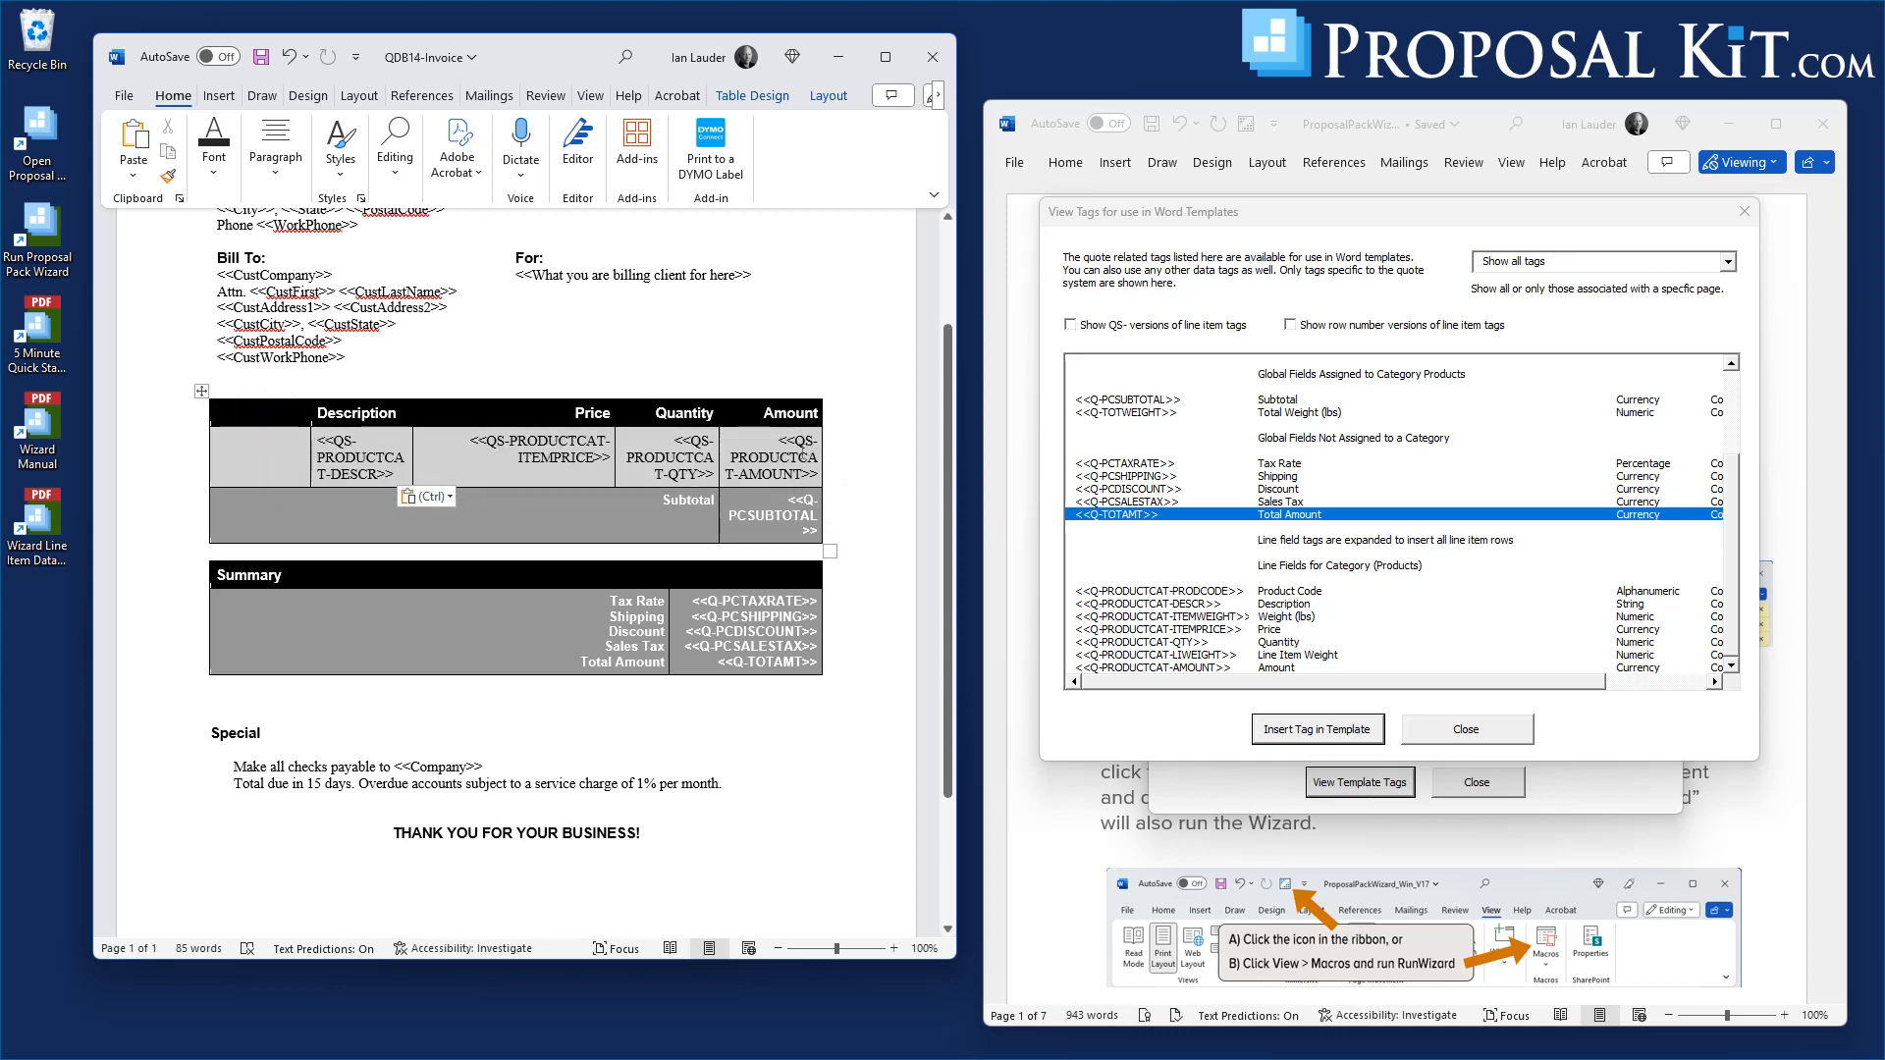
Split the Quantity heading cell and the quantity tag cell beneath it into 2 columns and 1 row each
right_click(694, 412)
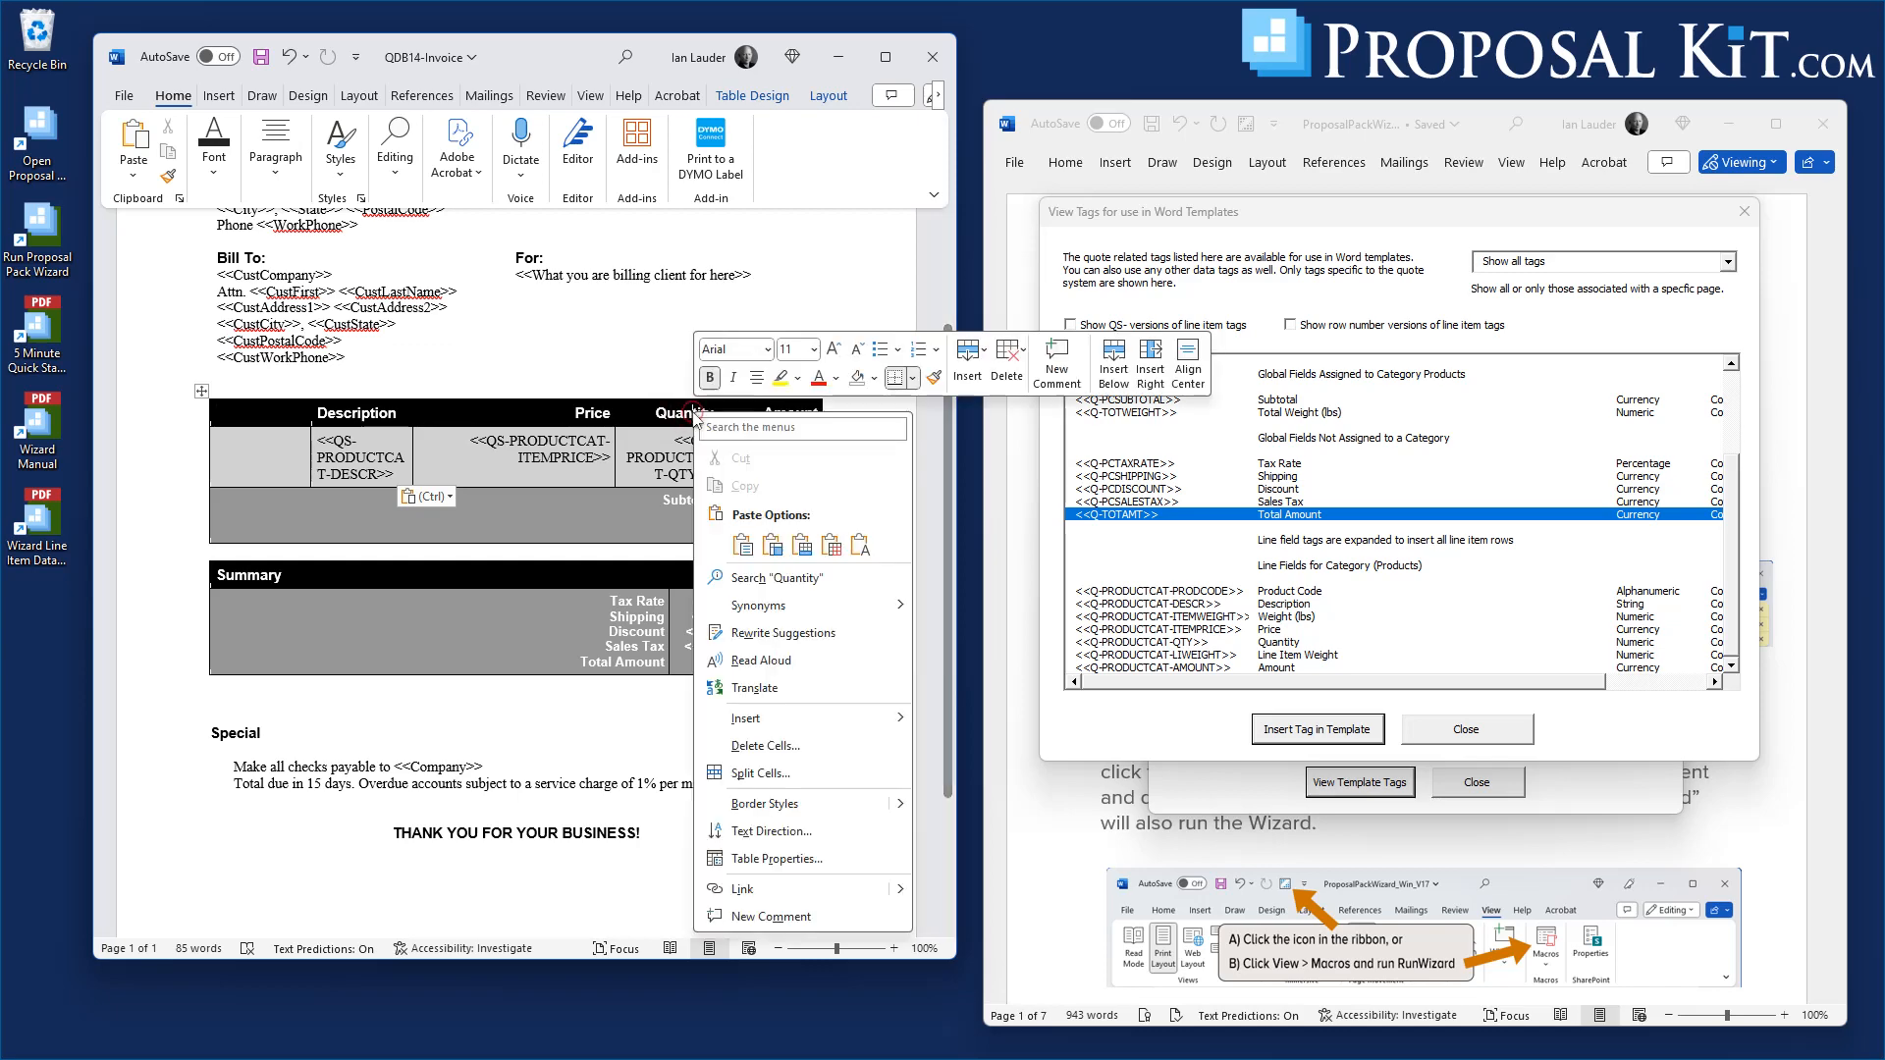
click(771, 773)
click(509, 541)
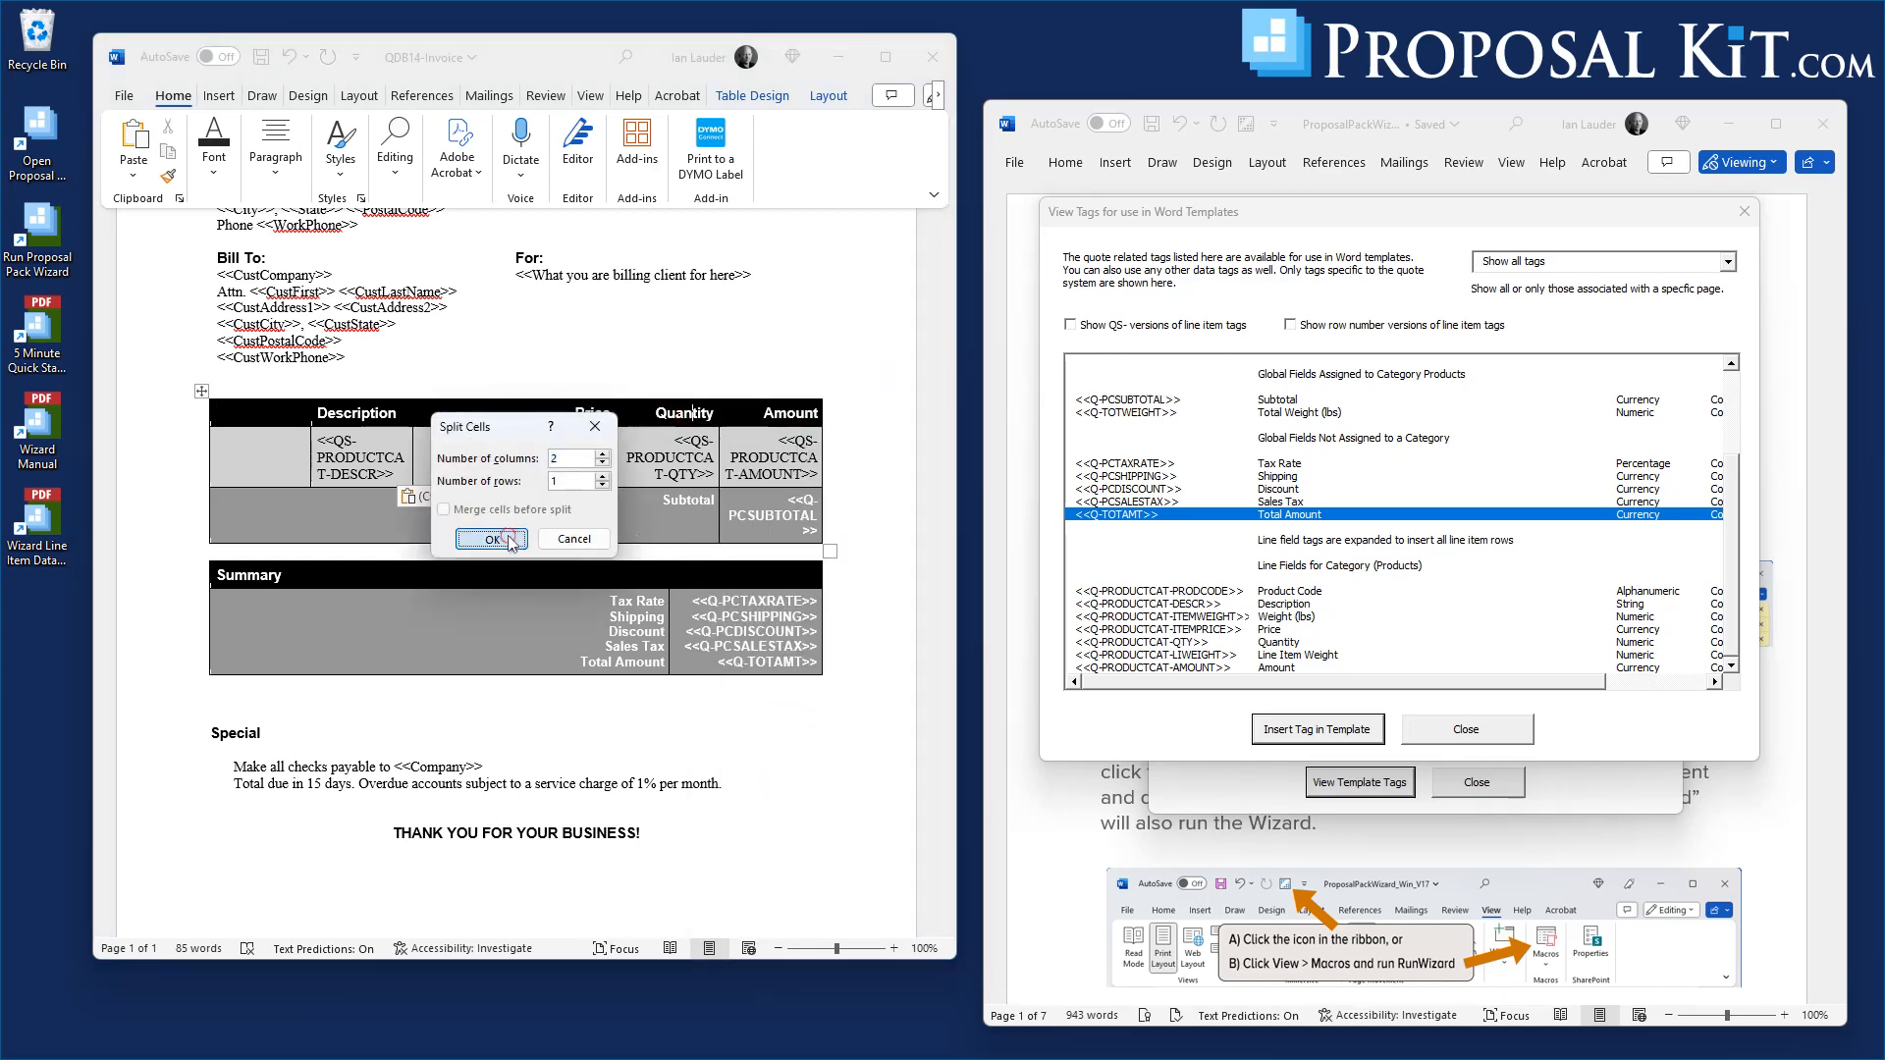
right_click(651, 456)
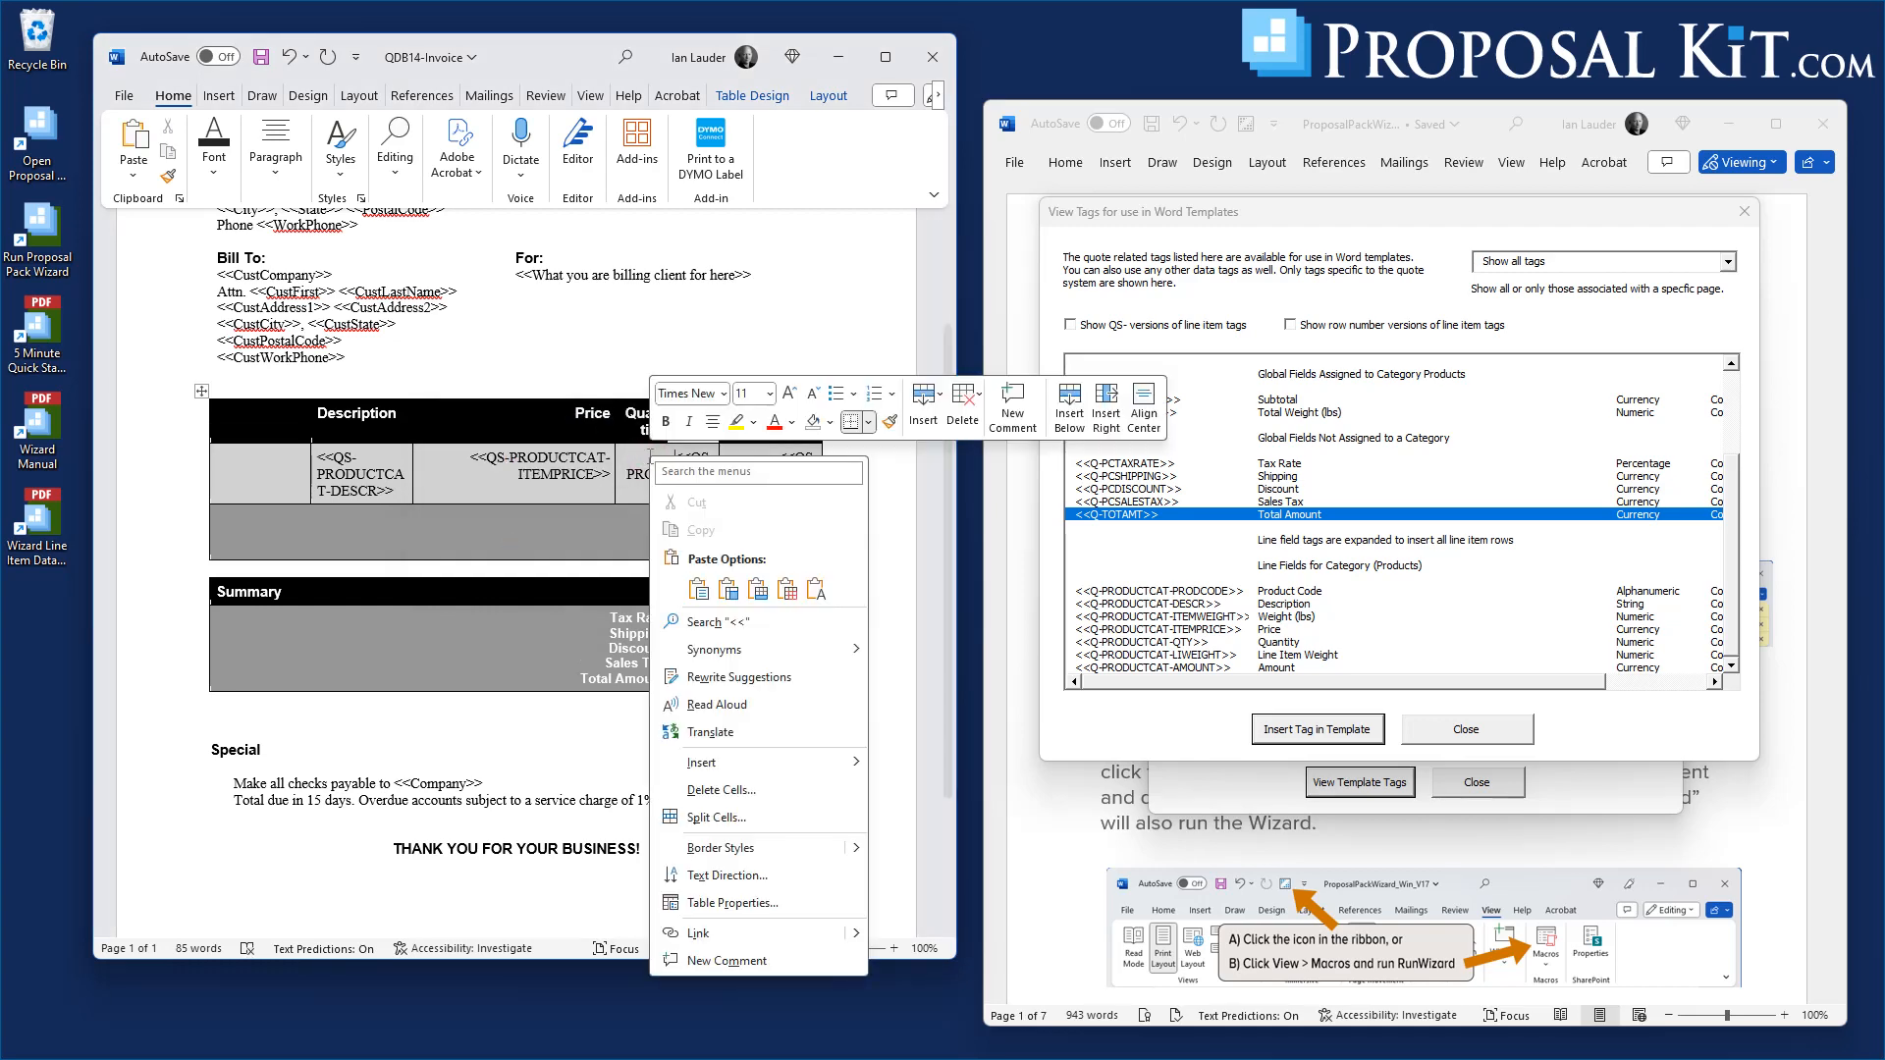
click(721, 817)
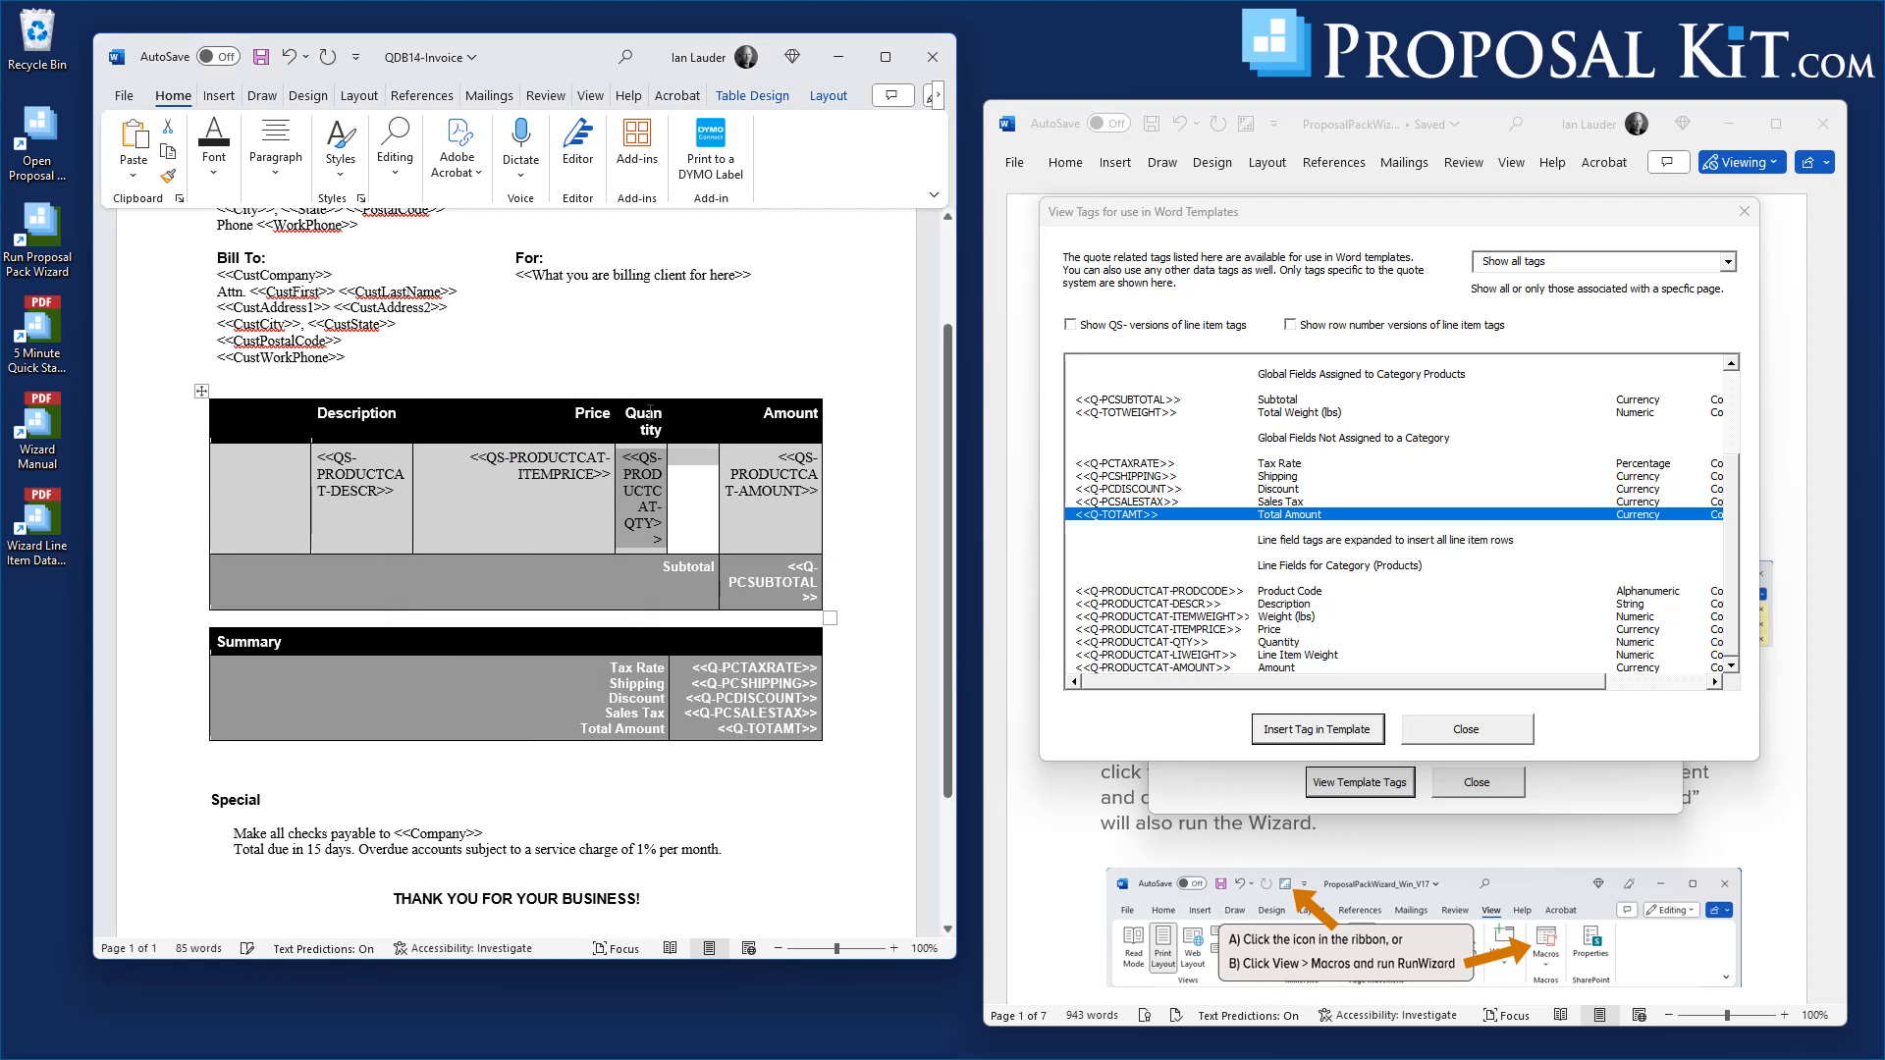
Shorten the Quantity heading to Qty and label the empty heading cells Weight and Code
text(Weight)
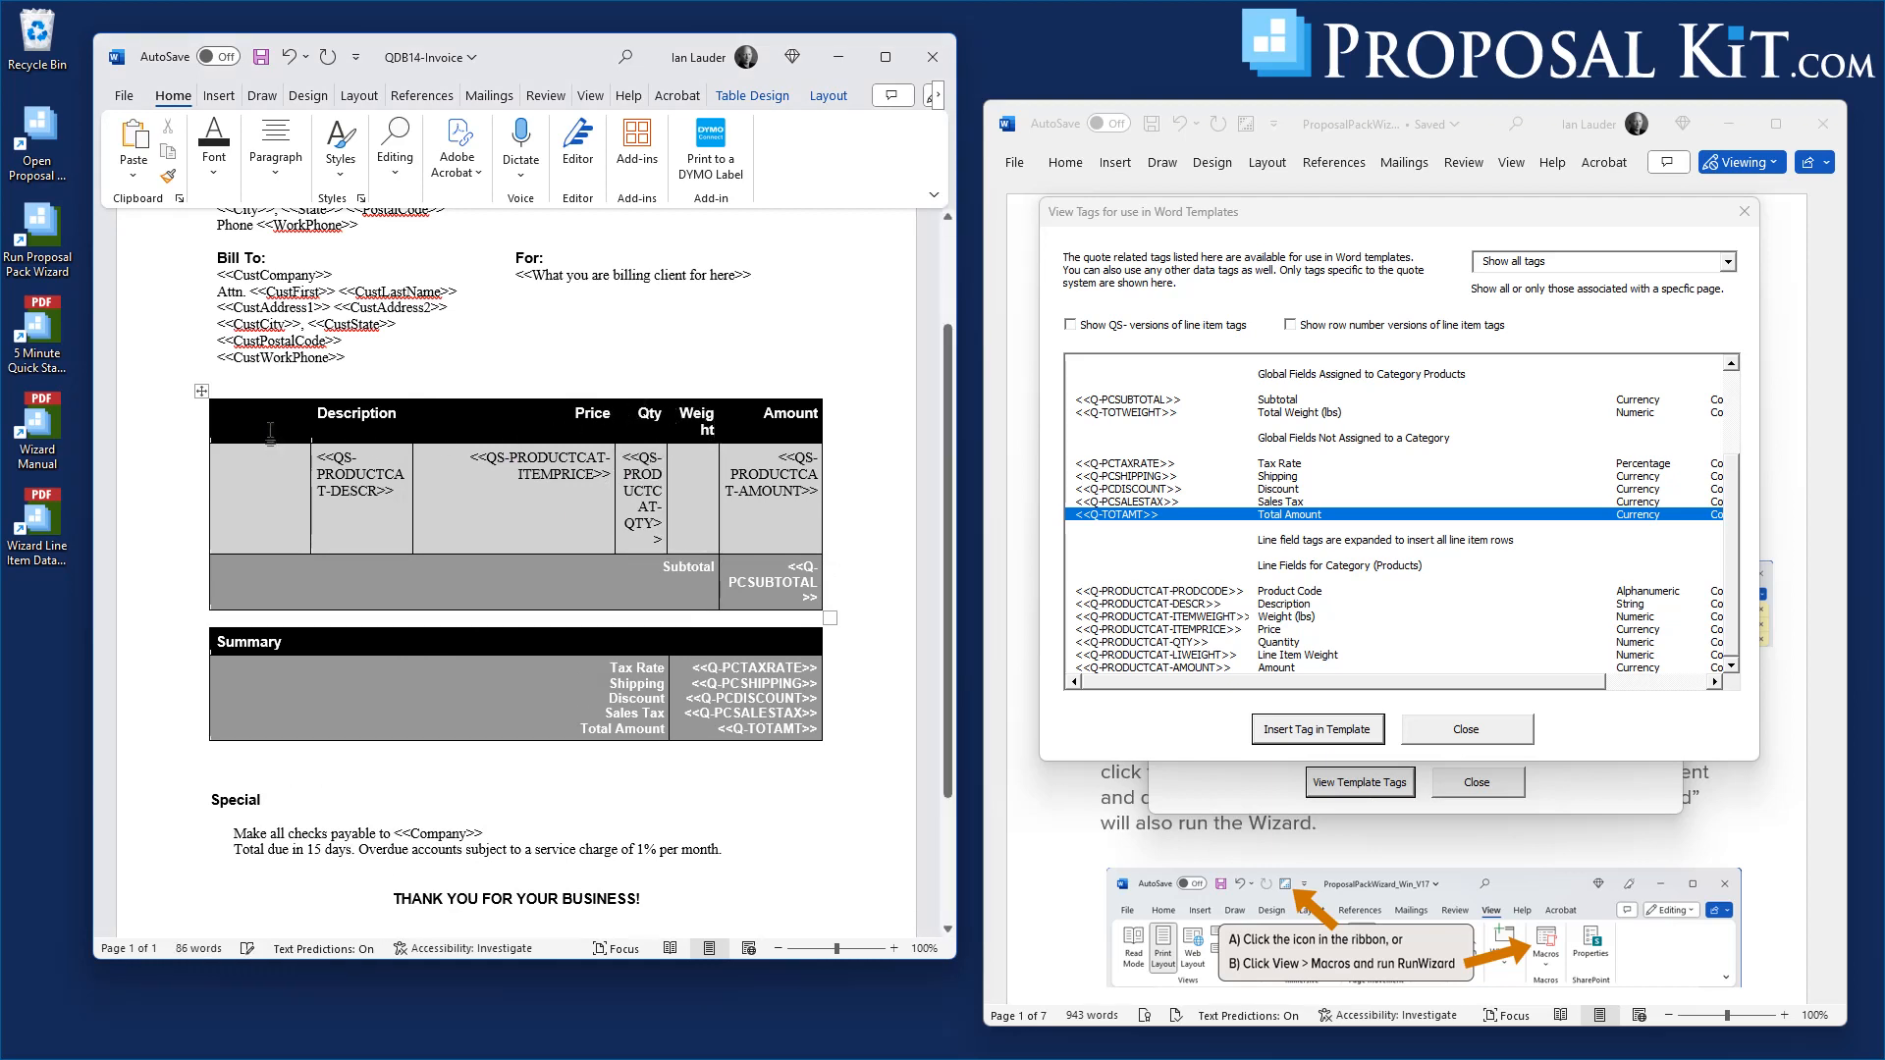
text(Code)
Adjust the product table's column widths, narrowing Code, Price and Qty, widening Description, and giving Weight enough room for its heading on one line
drag(310, 455, 285, 463)
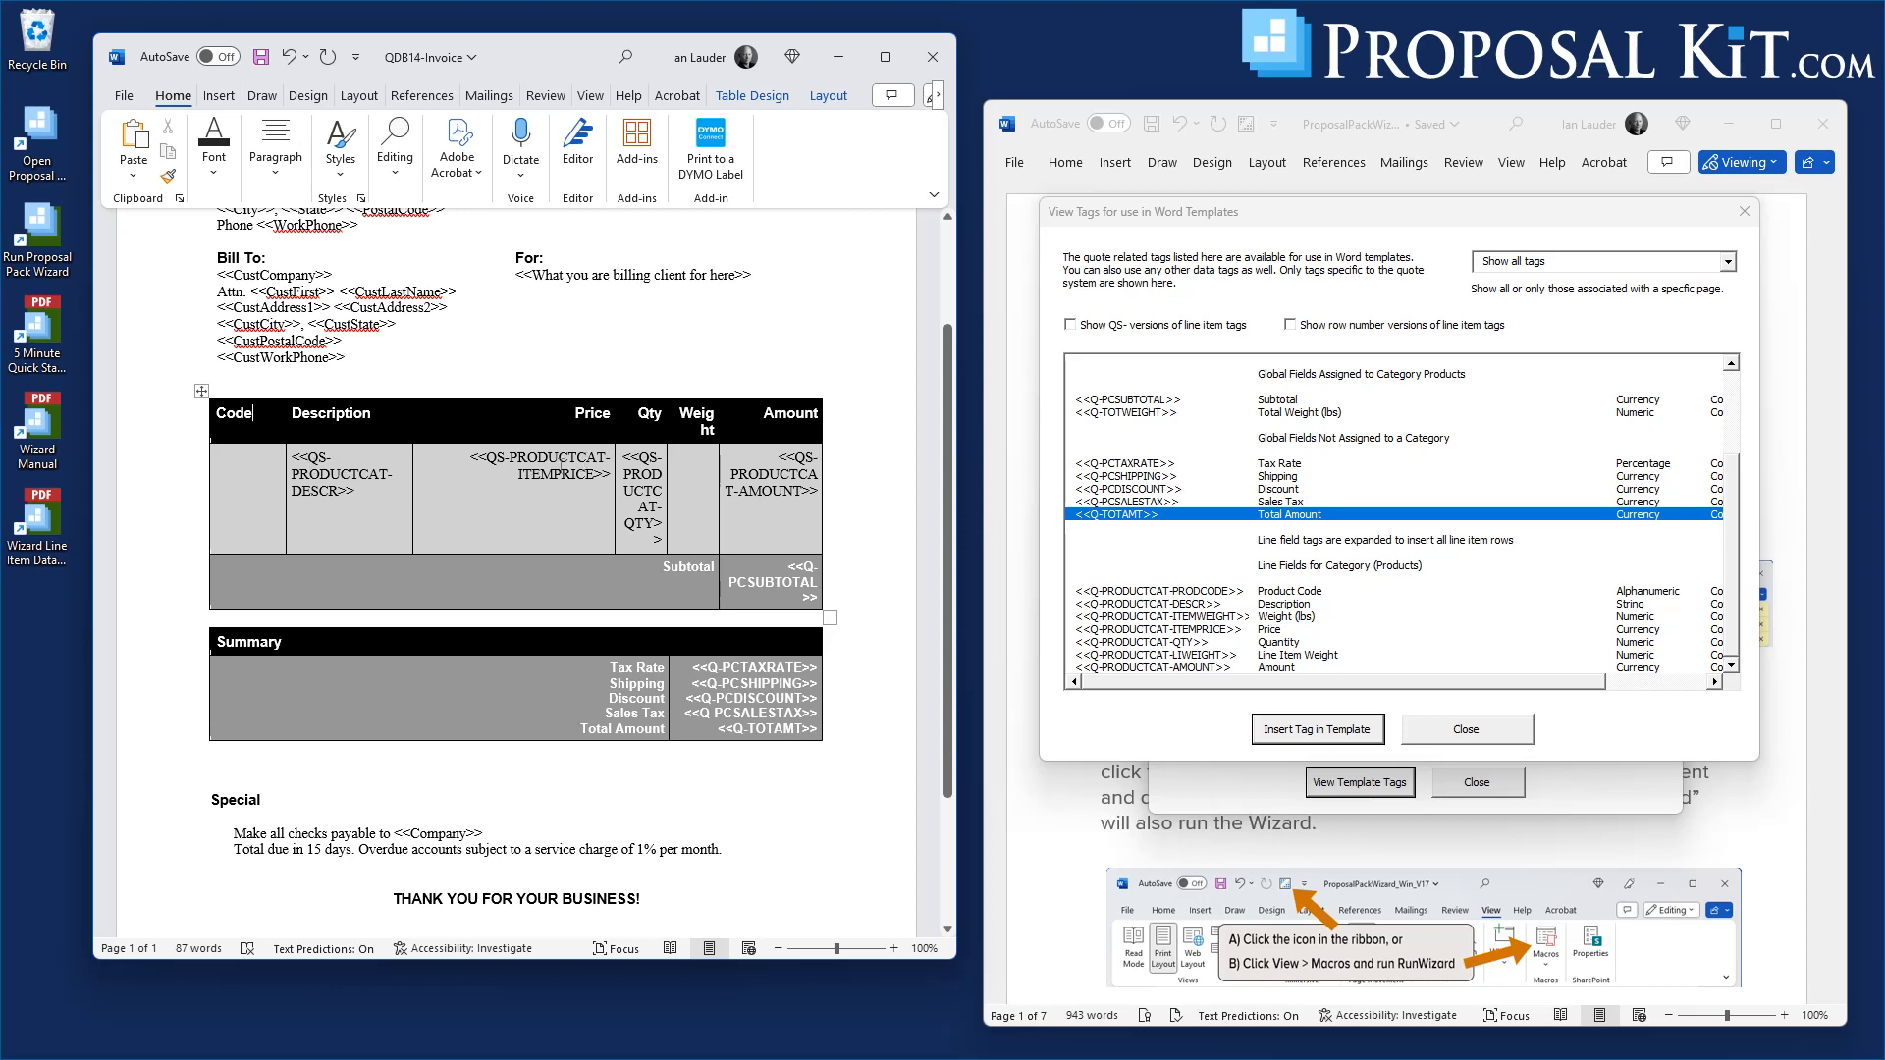
right_click(414, 482)
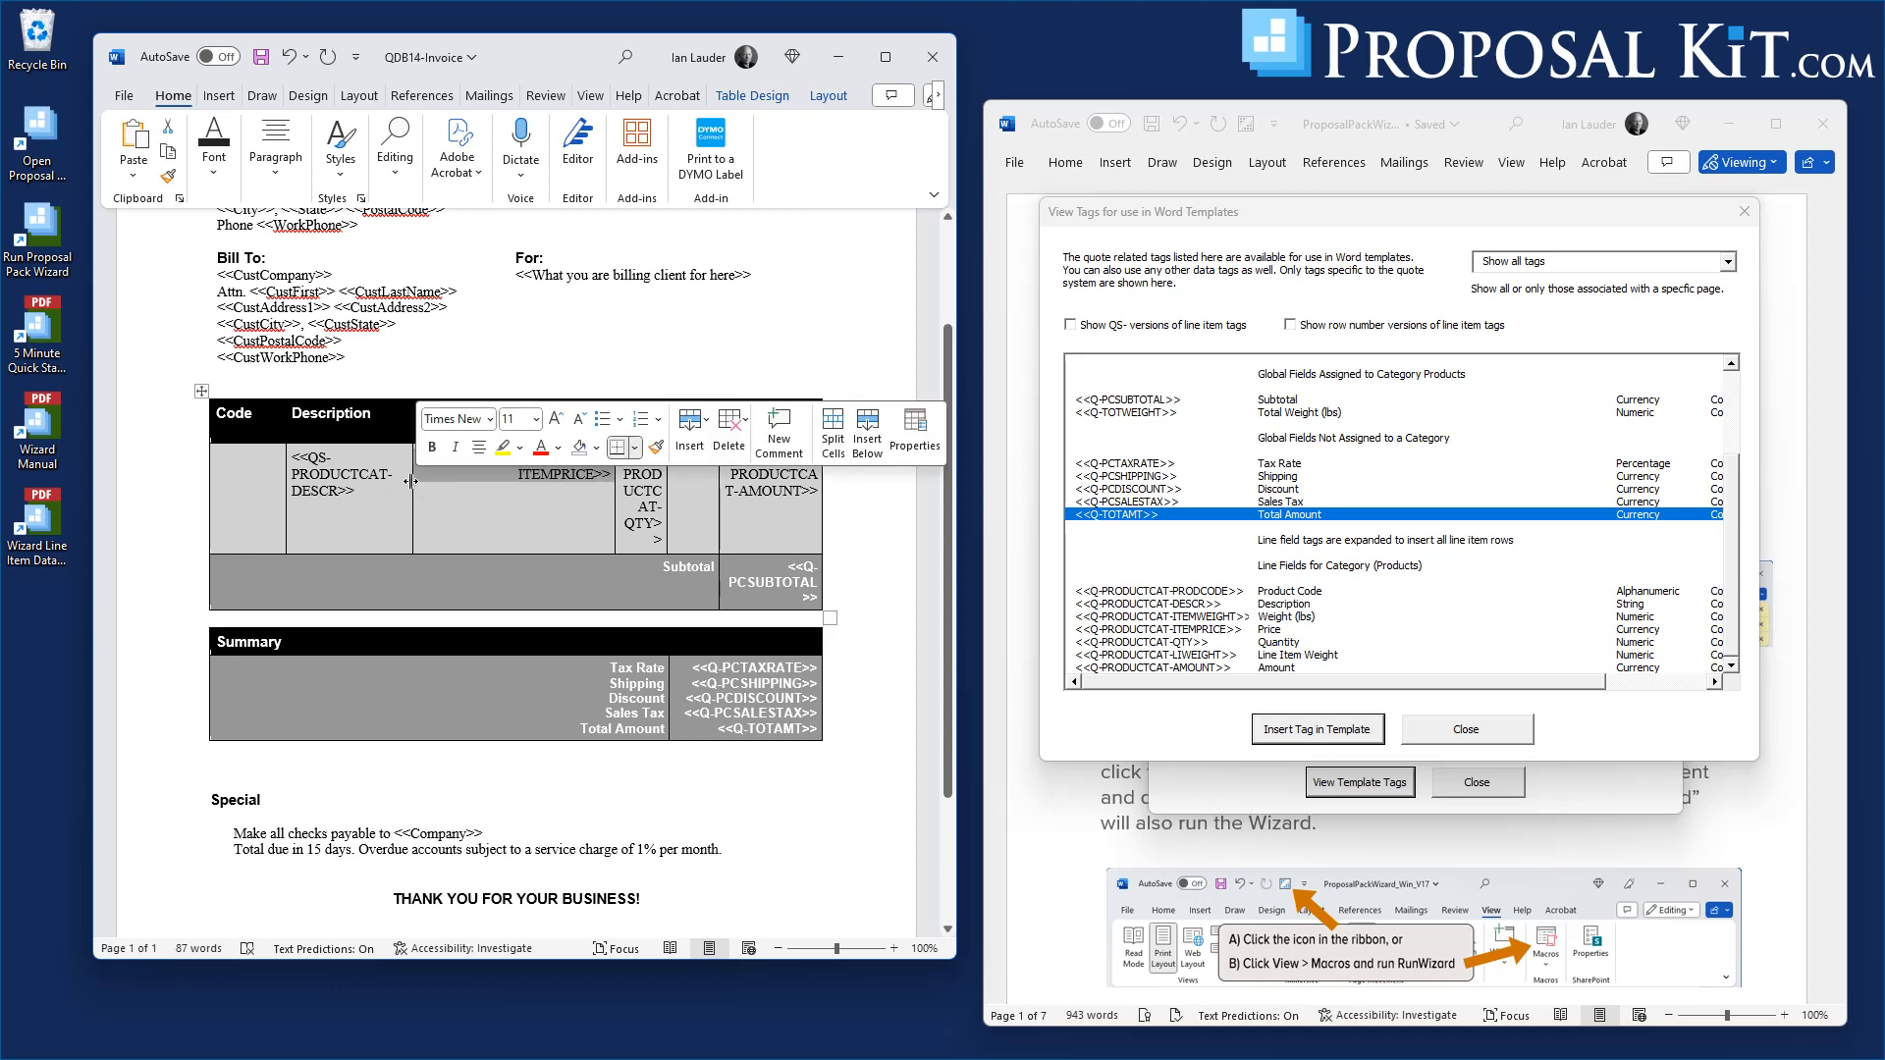
drag(412, 481, 535, 476)
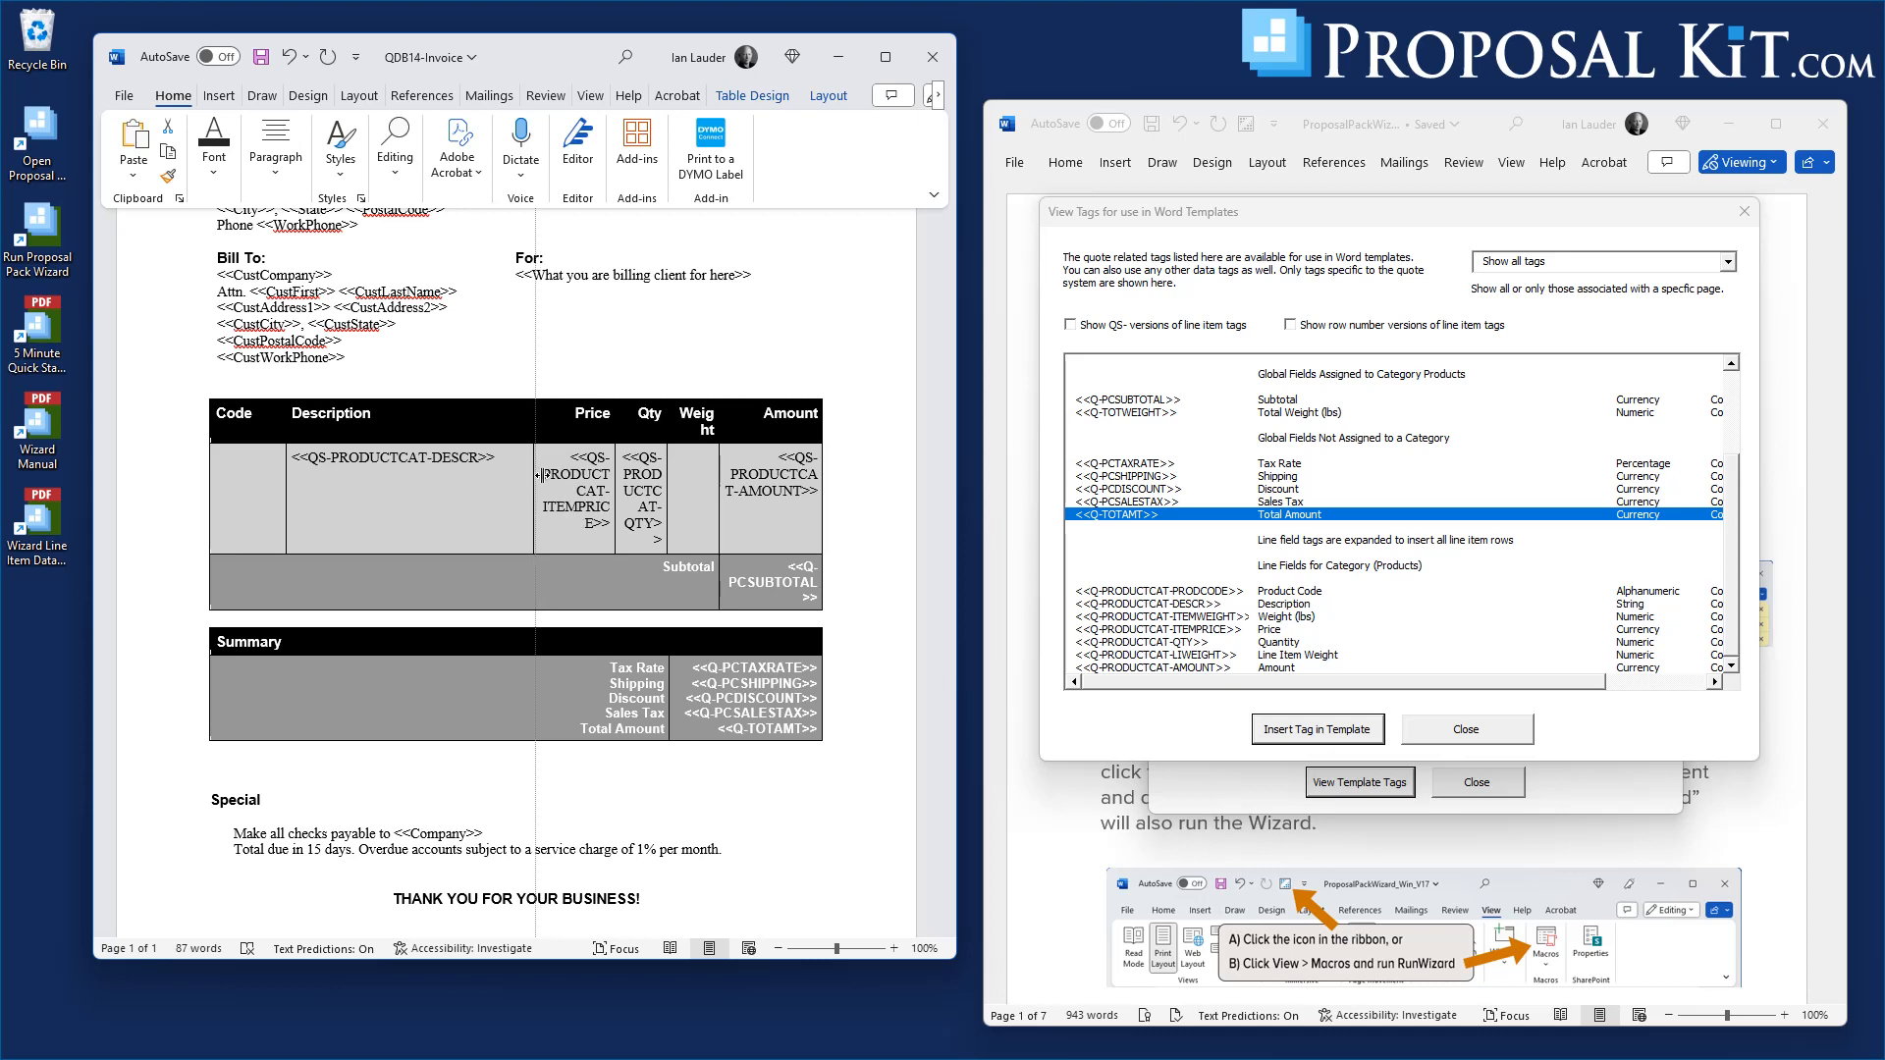
click(538, 476)
click(670, 494)
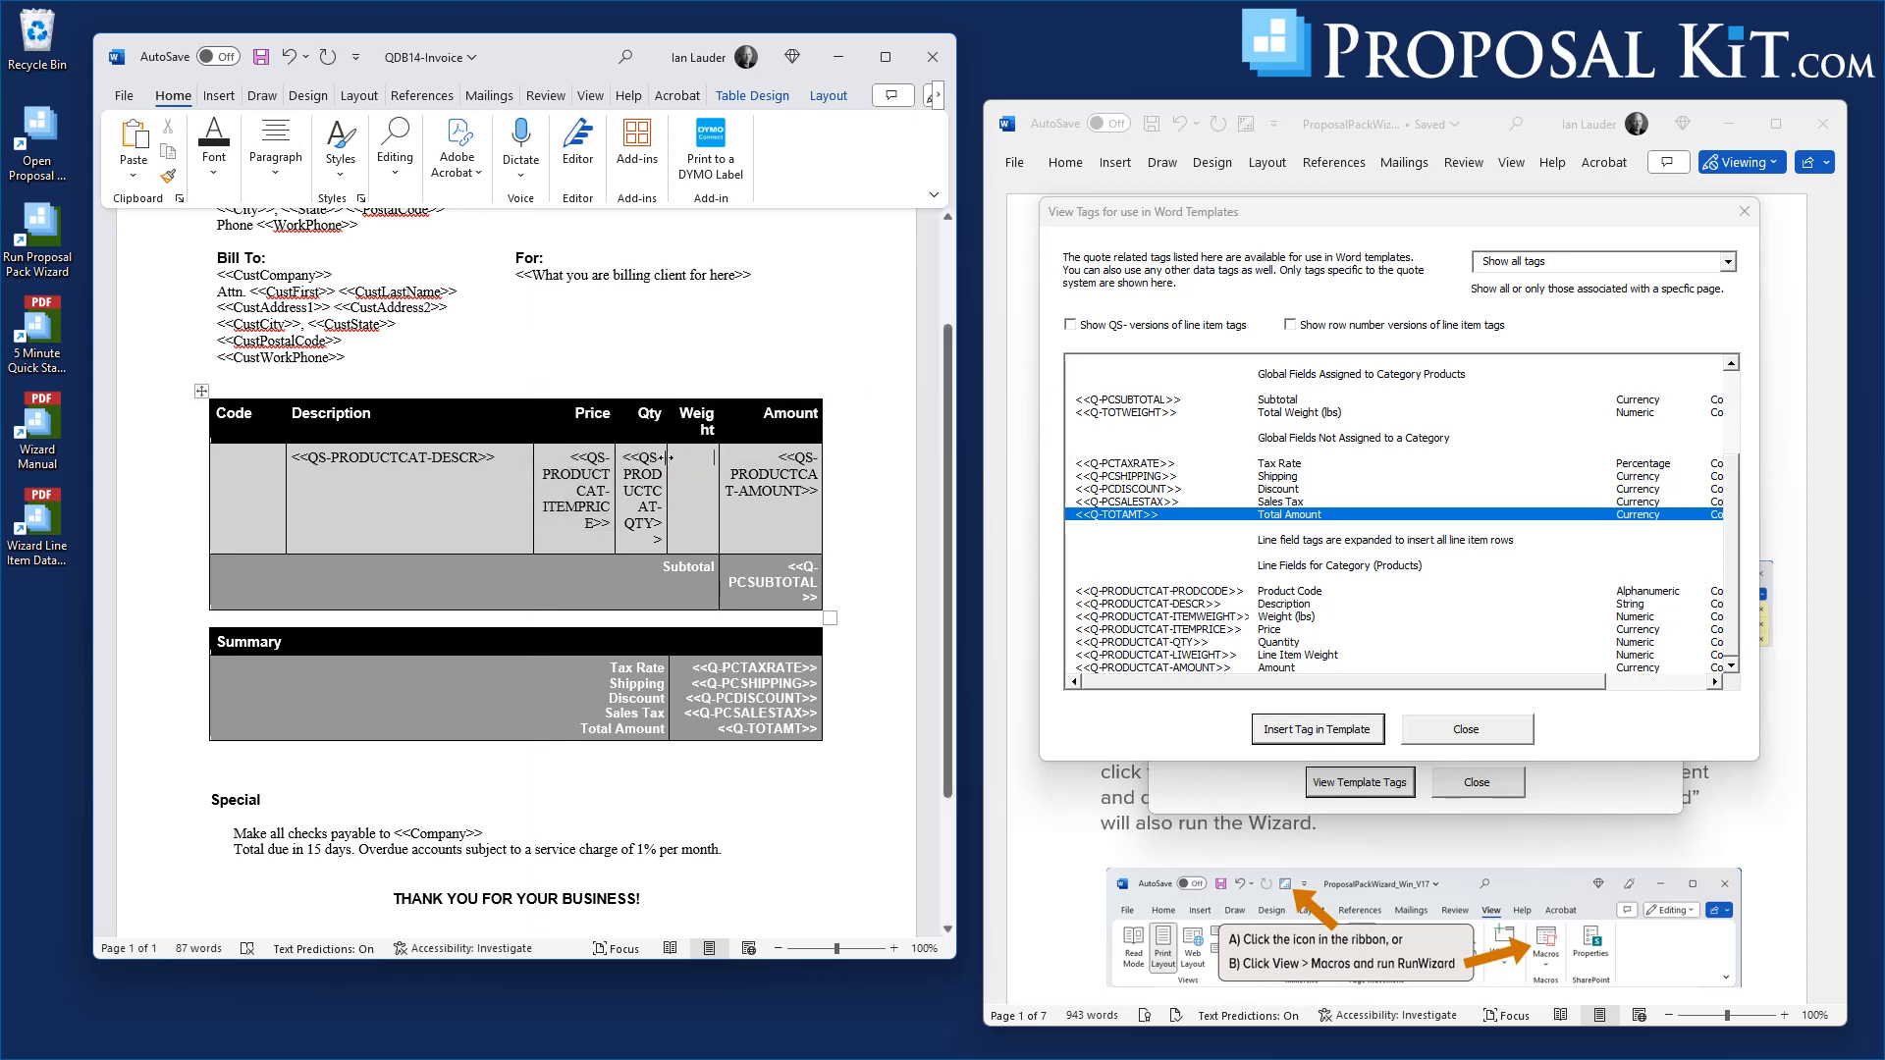
drag(668, 458, 528, 448)
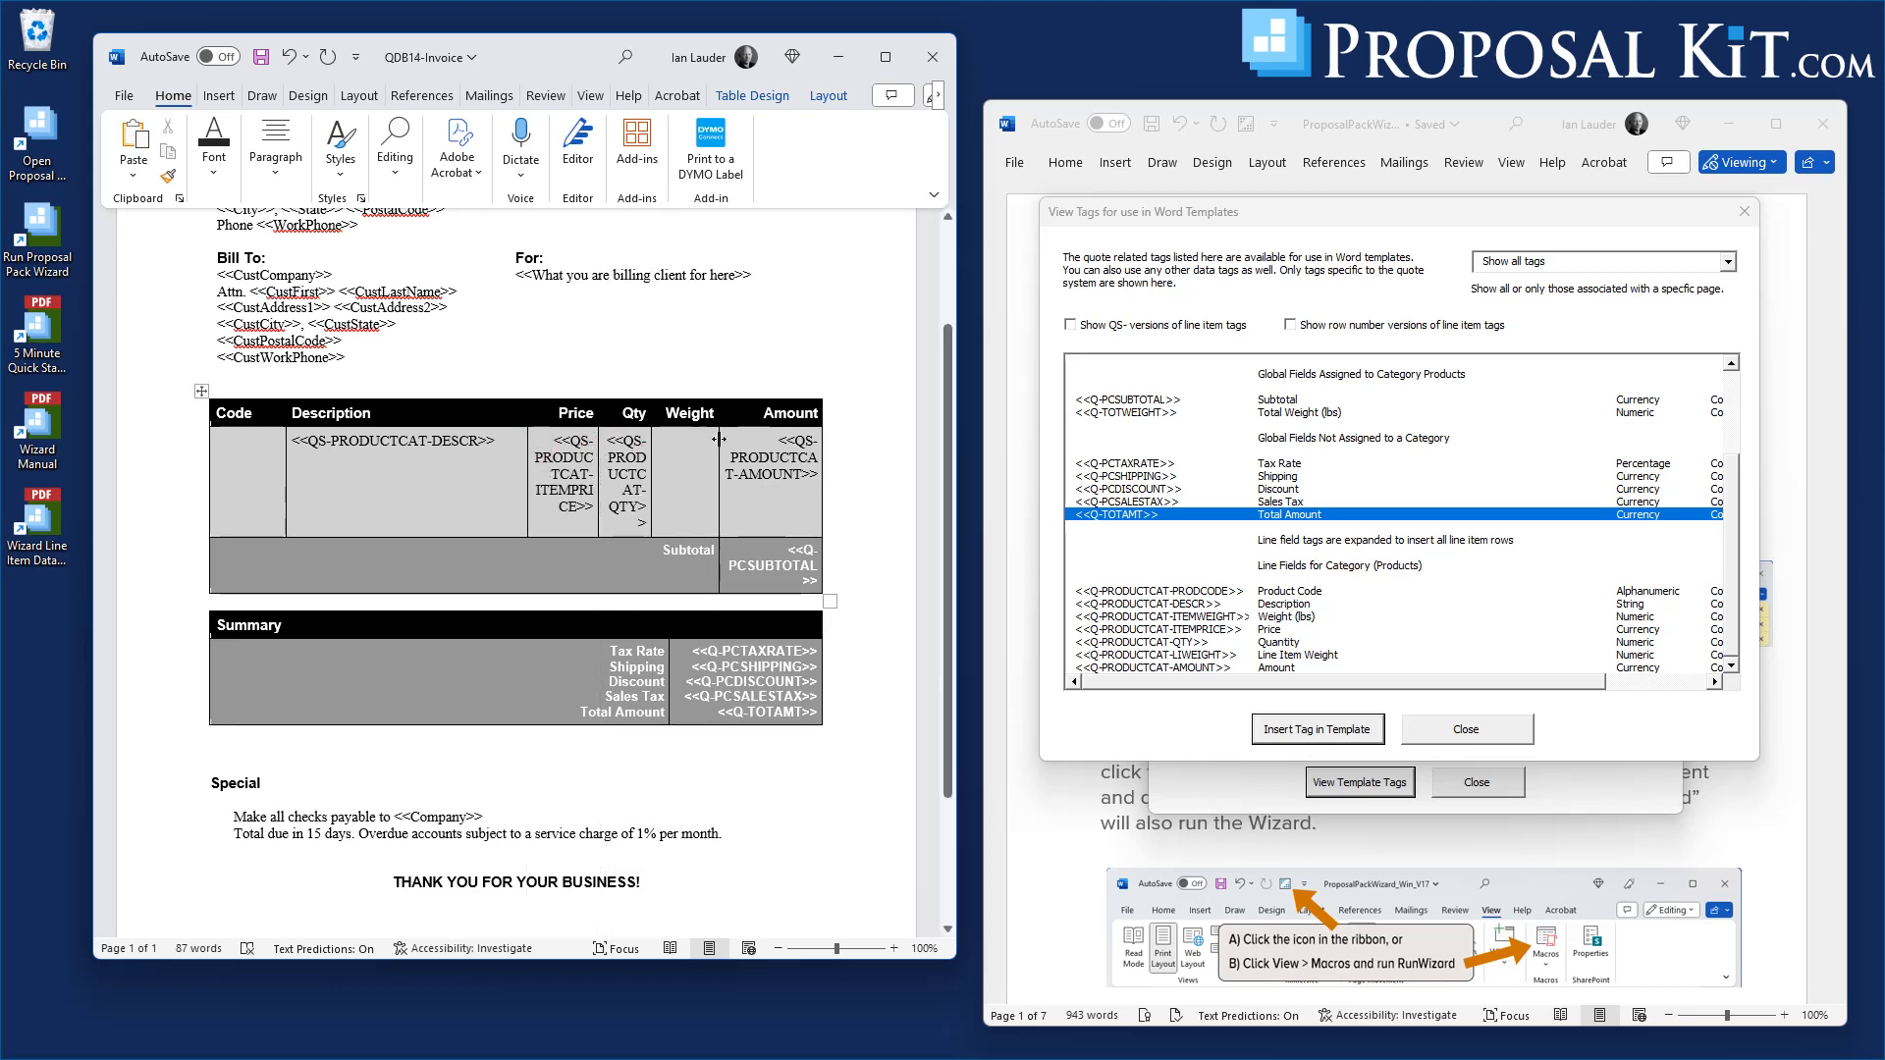
drag(718, 439, 734, 439)
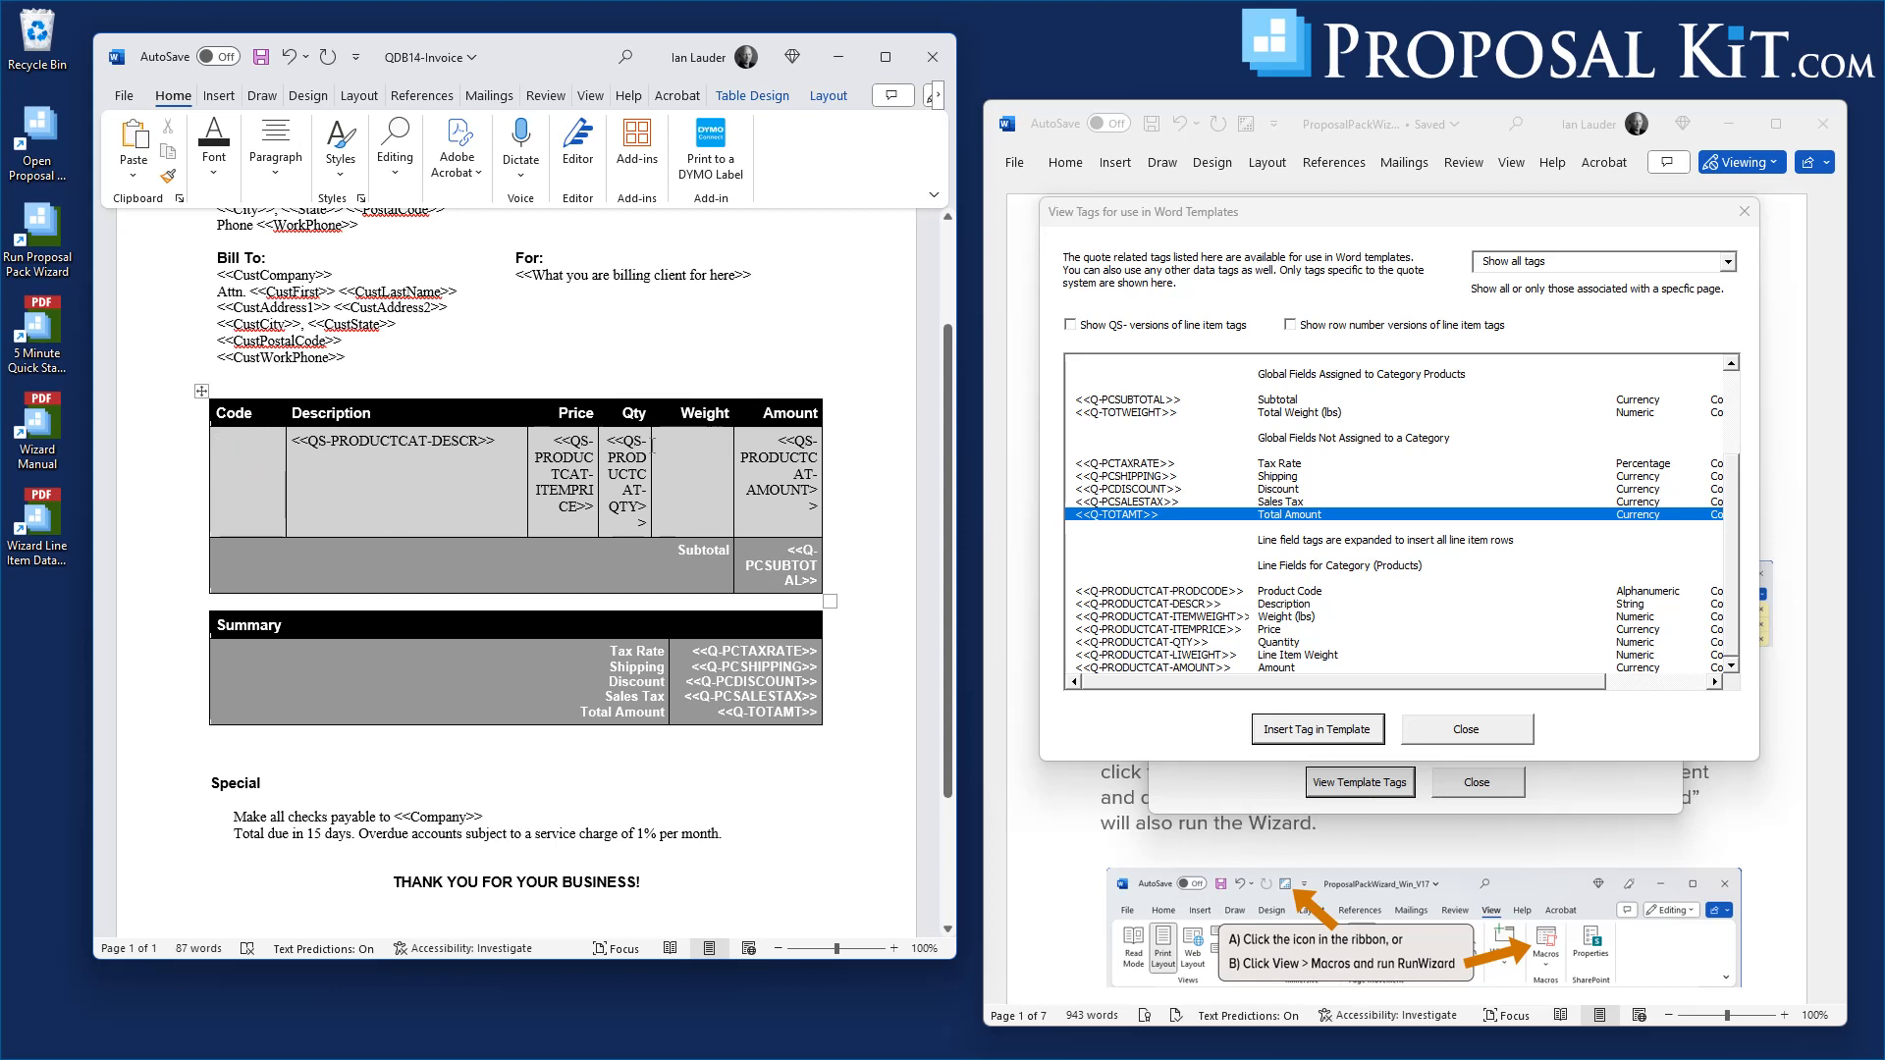
click(684, 461)
Insert the Product Code tag <<Q-PRODUCTCAT-PRODCODE>> into the empty cell below the Code heading
click(234, 447)
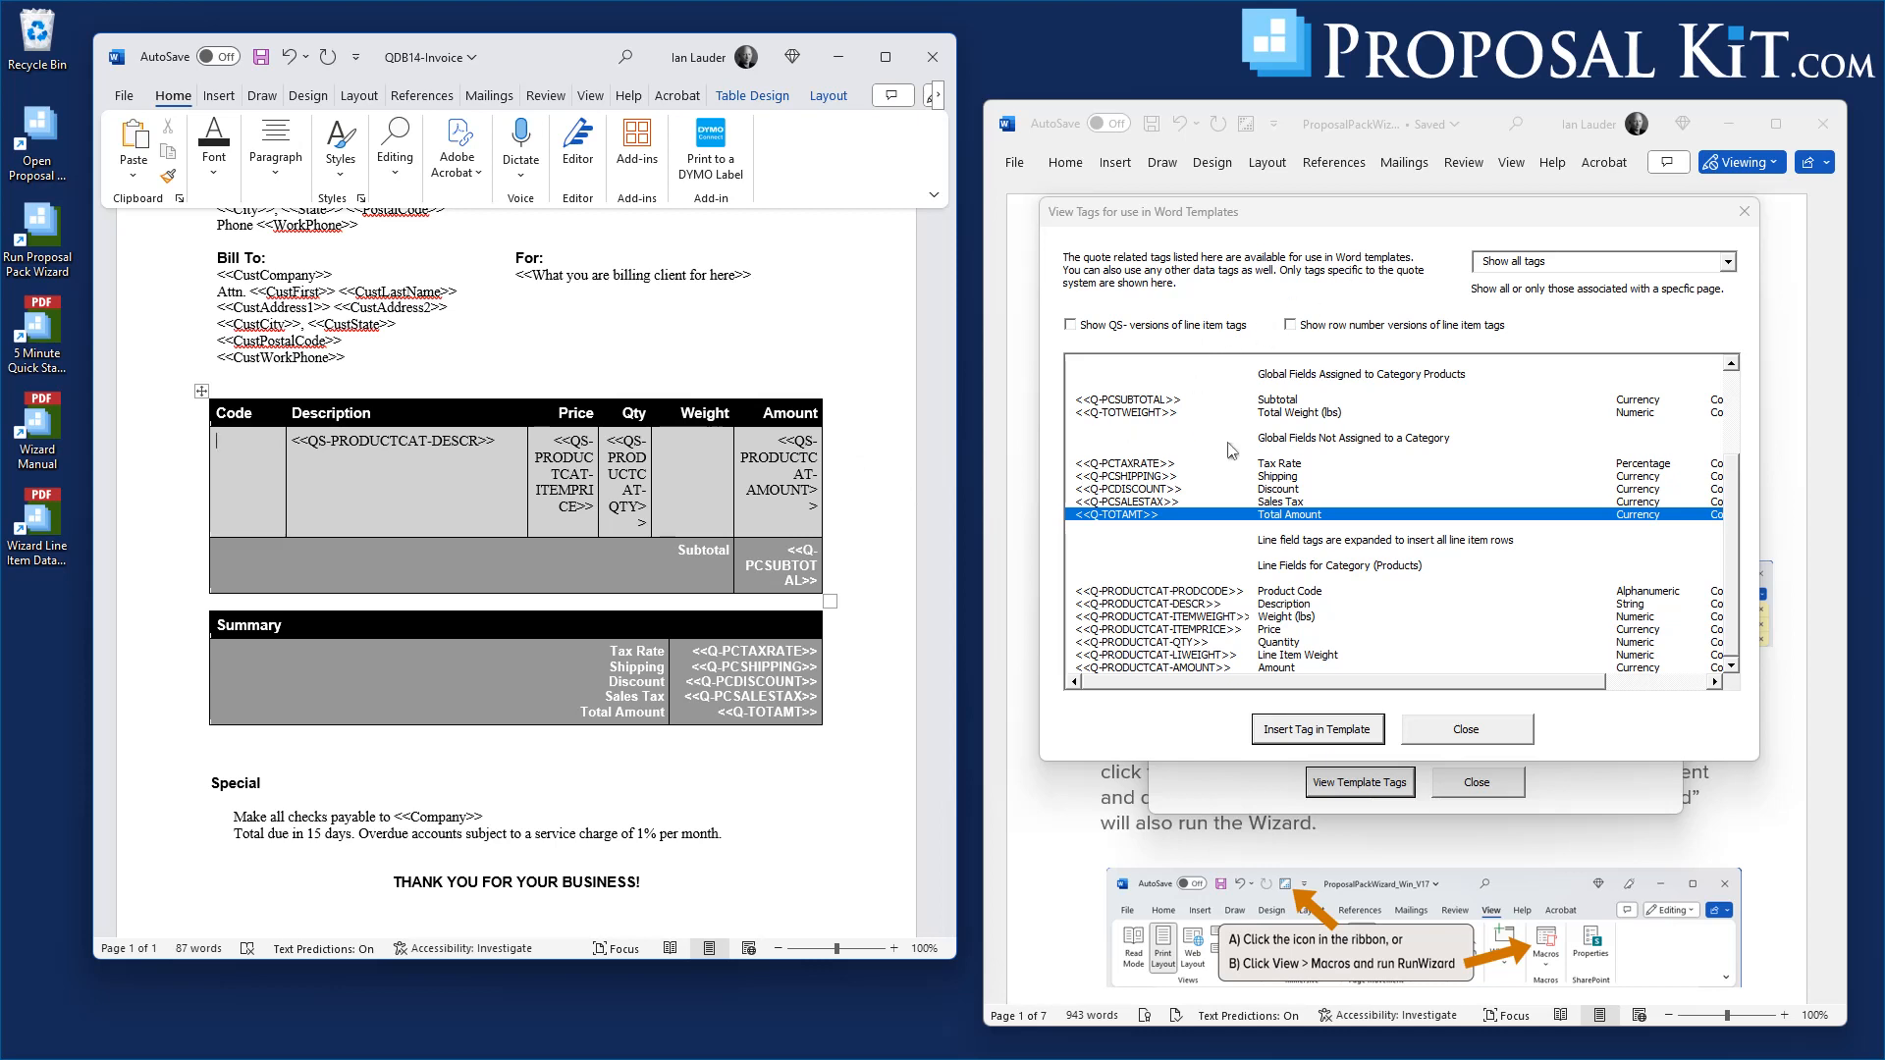
click(1734, 530)
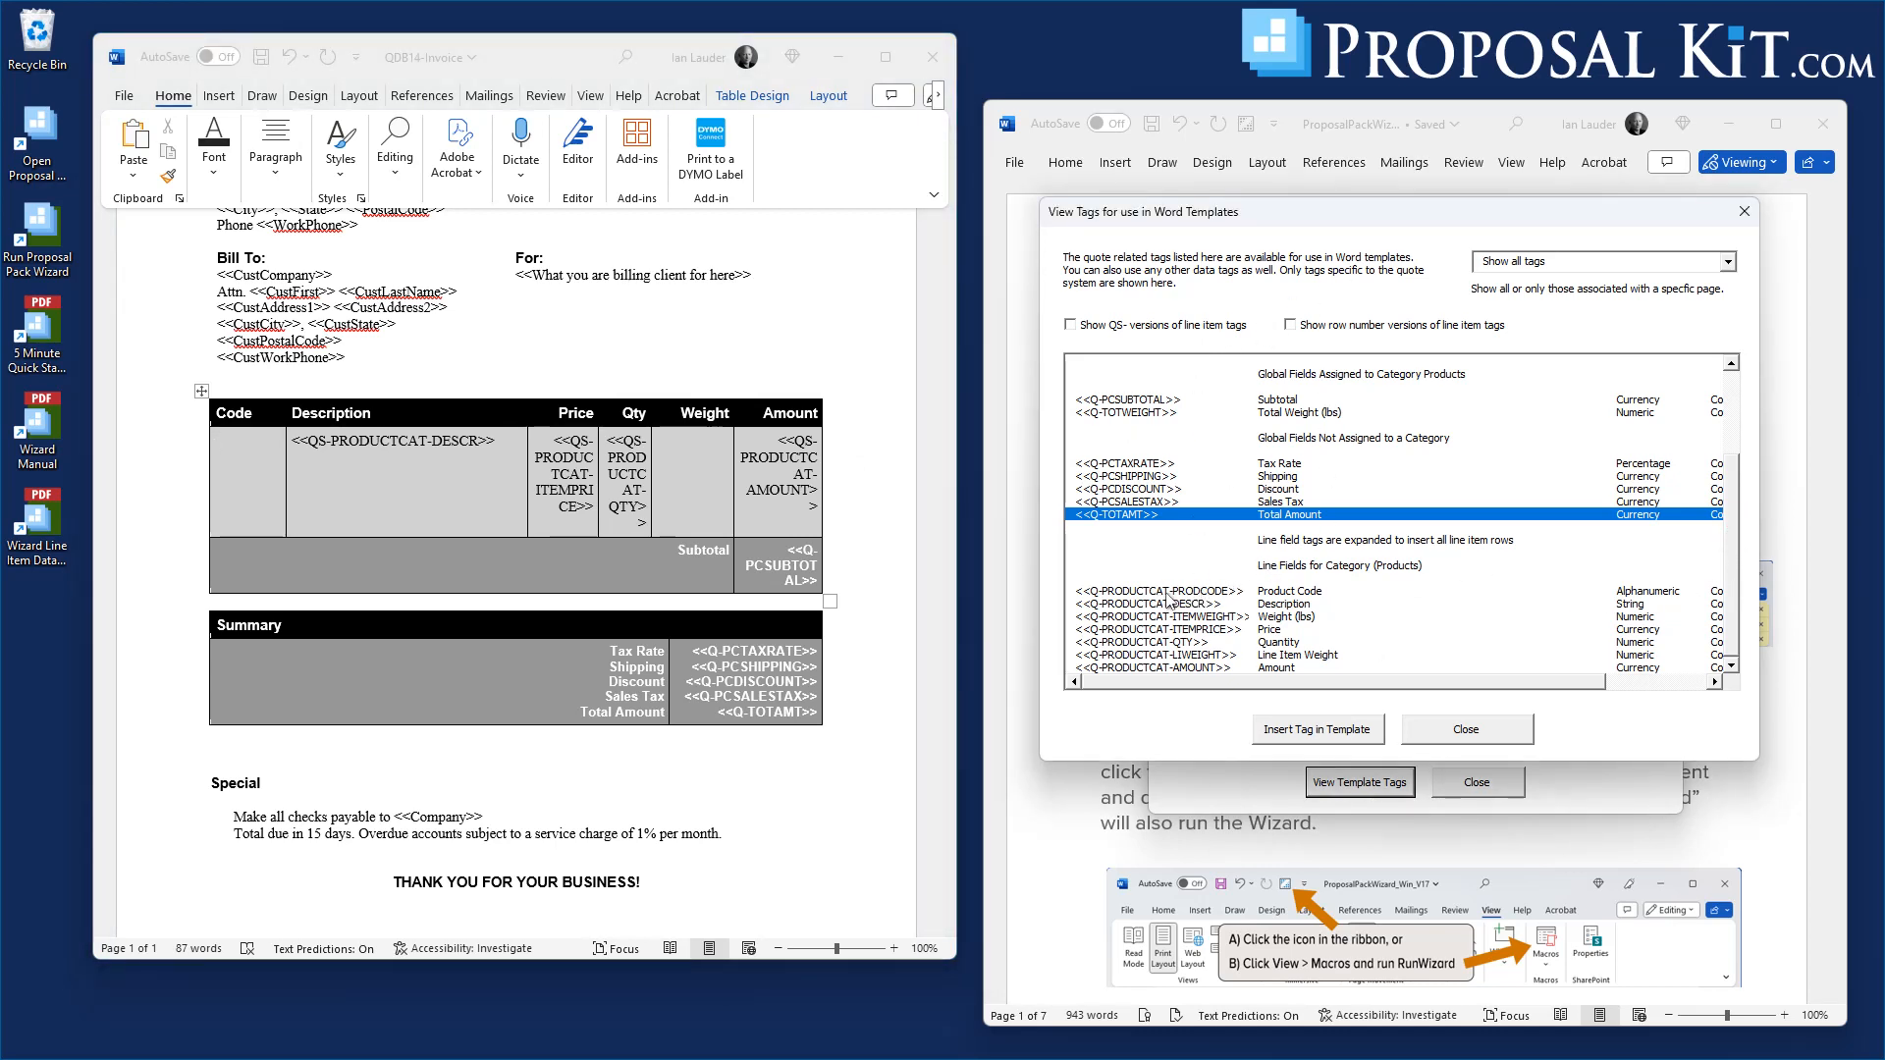
click(241, 448)
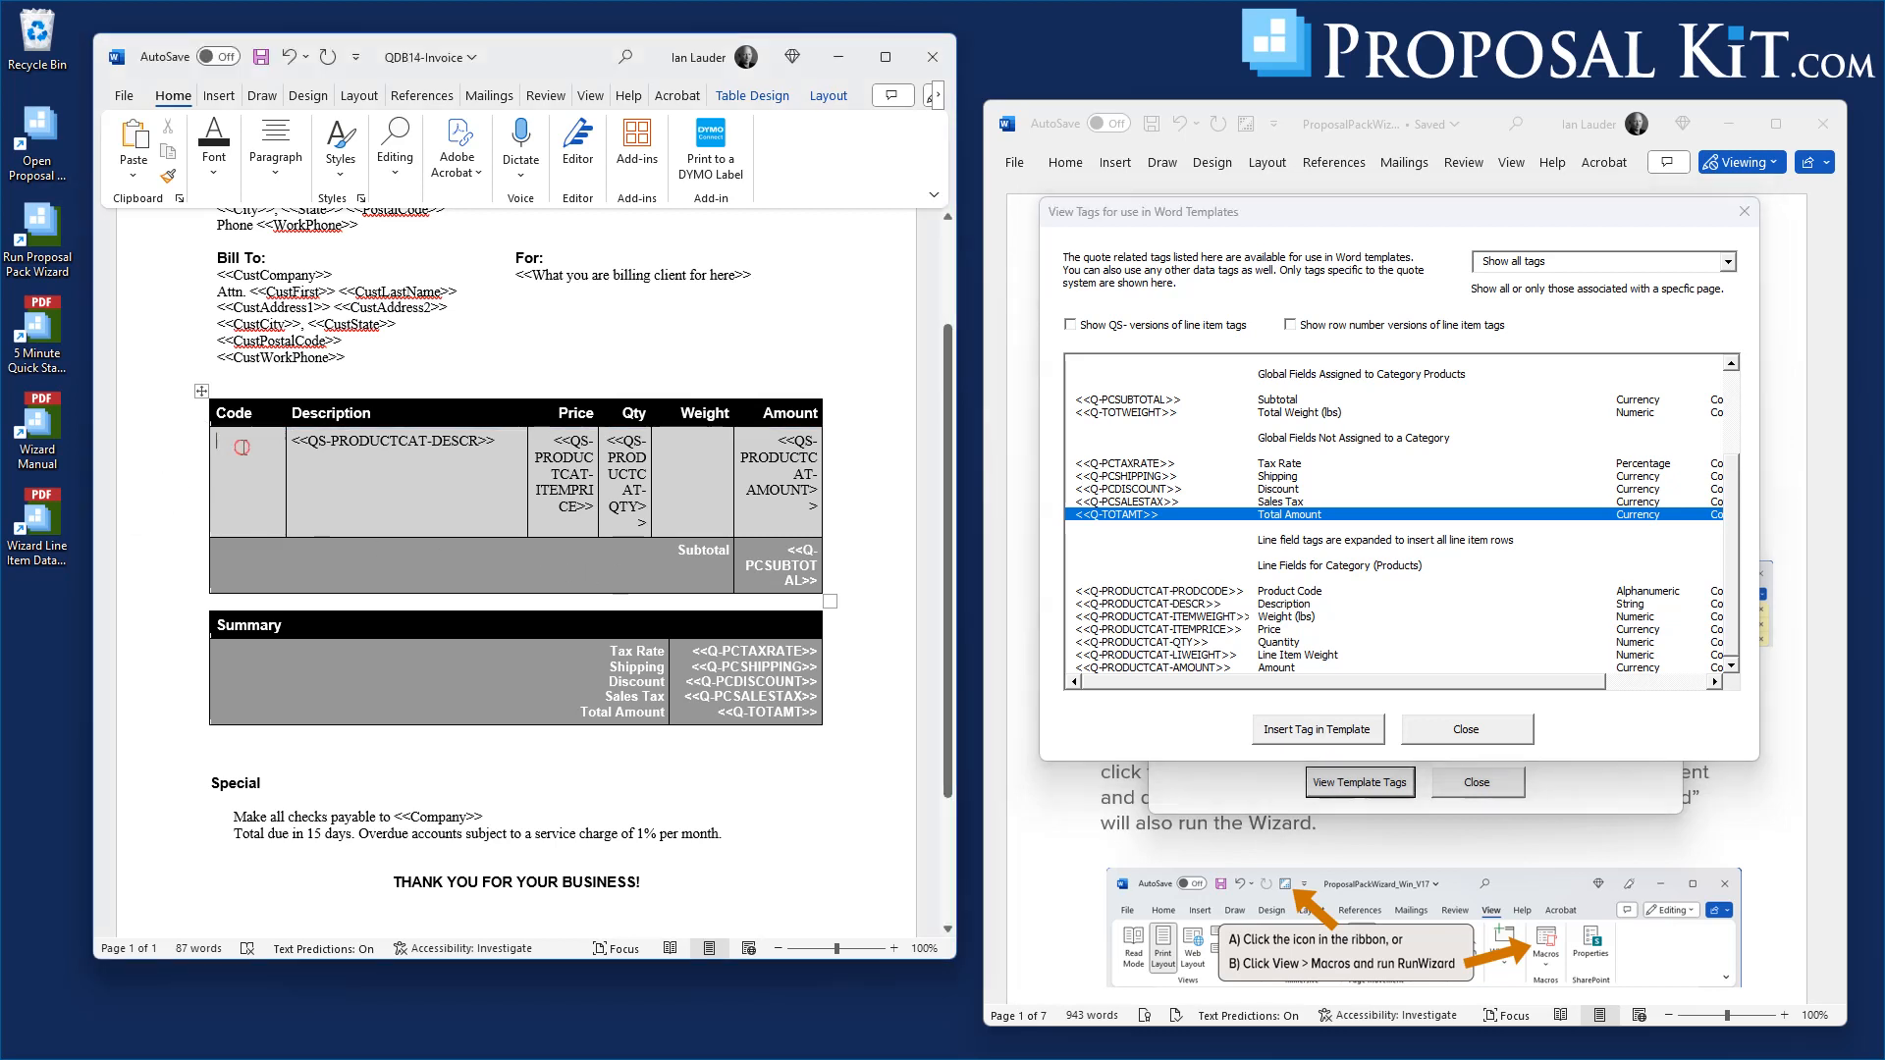
click(1148, 593)
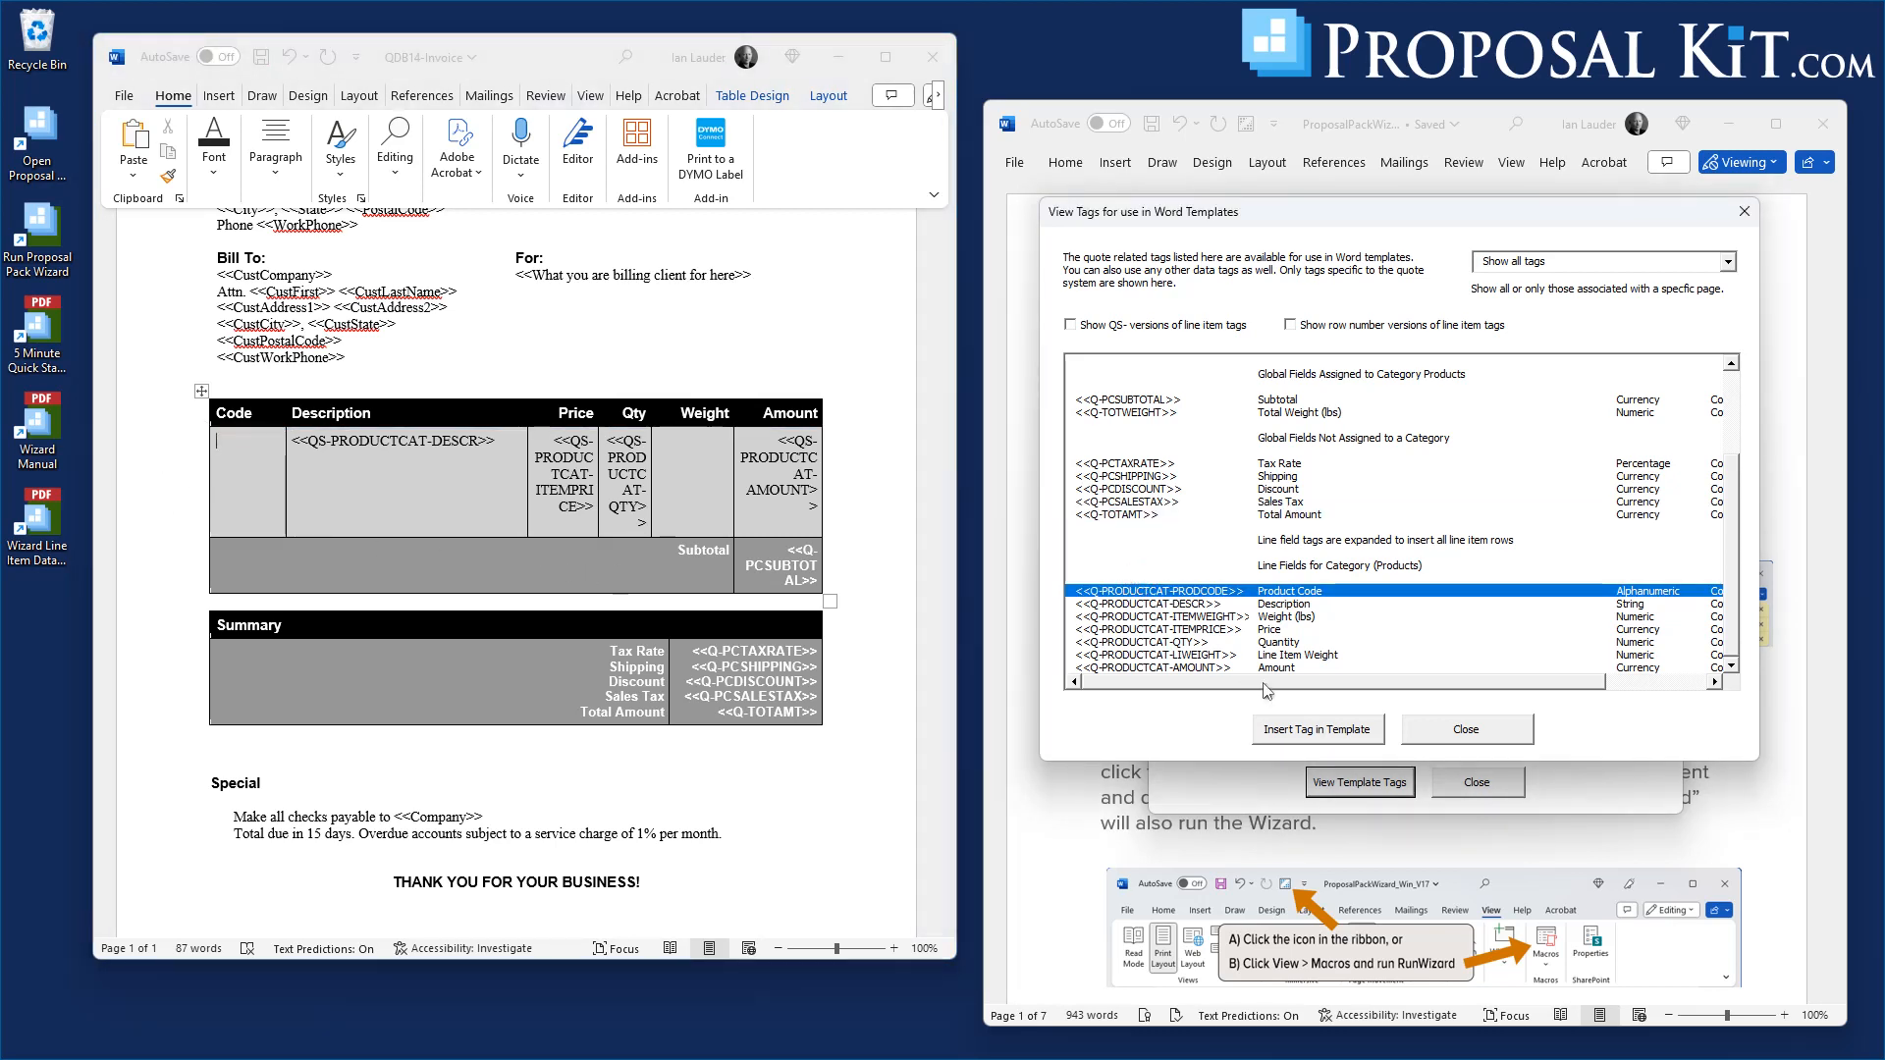
click(1311, 733)
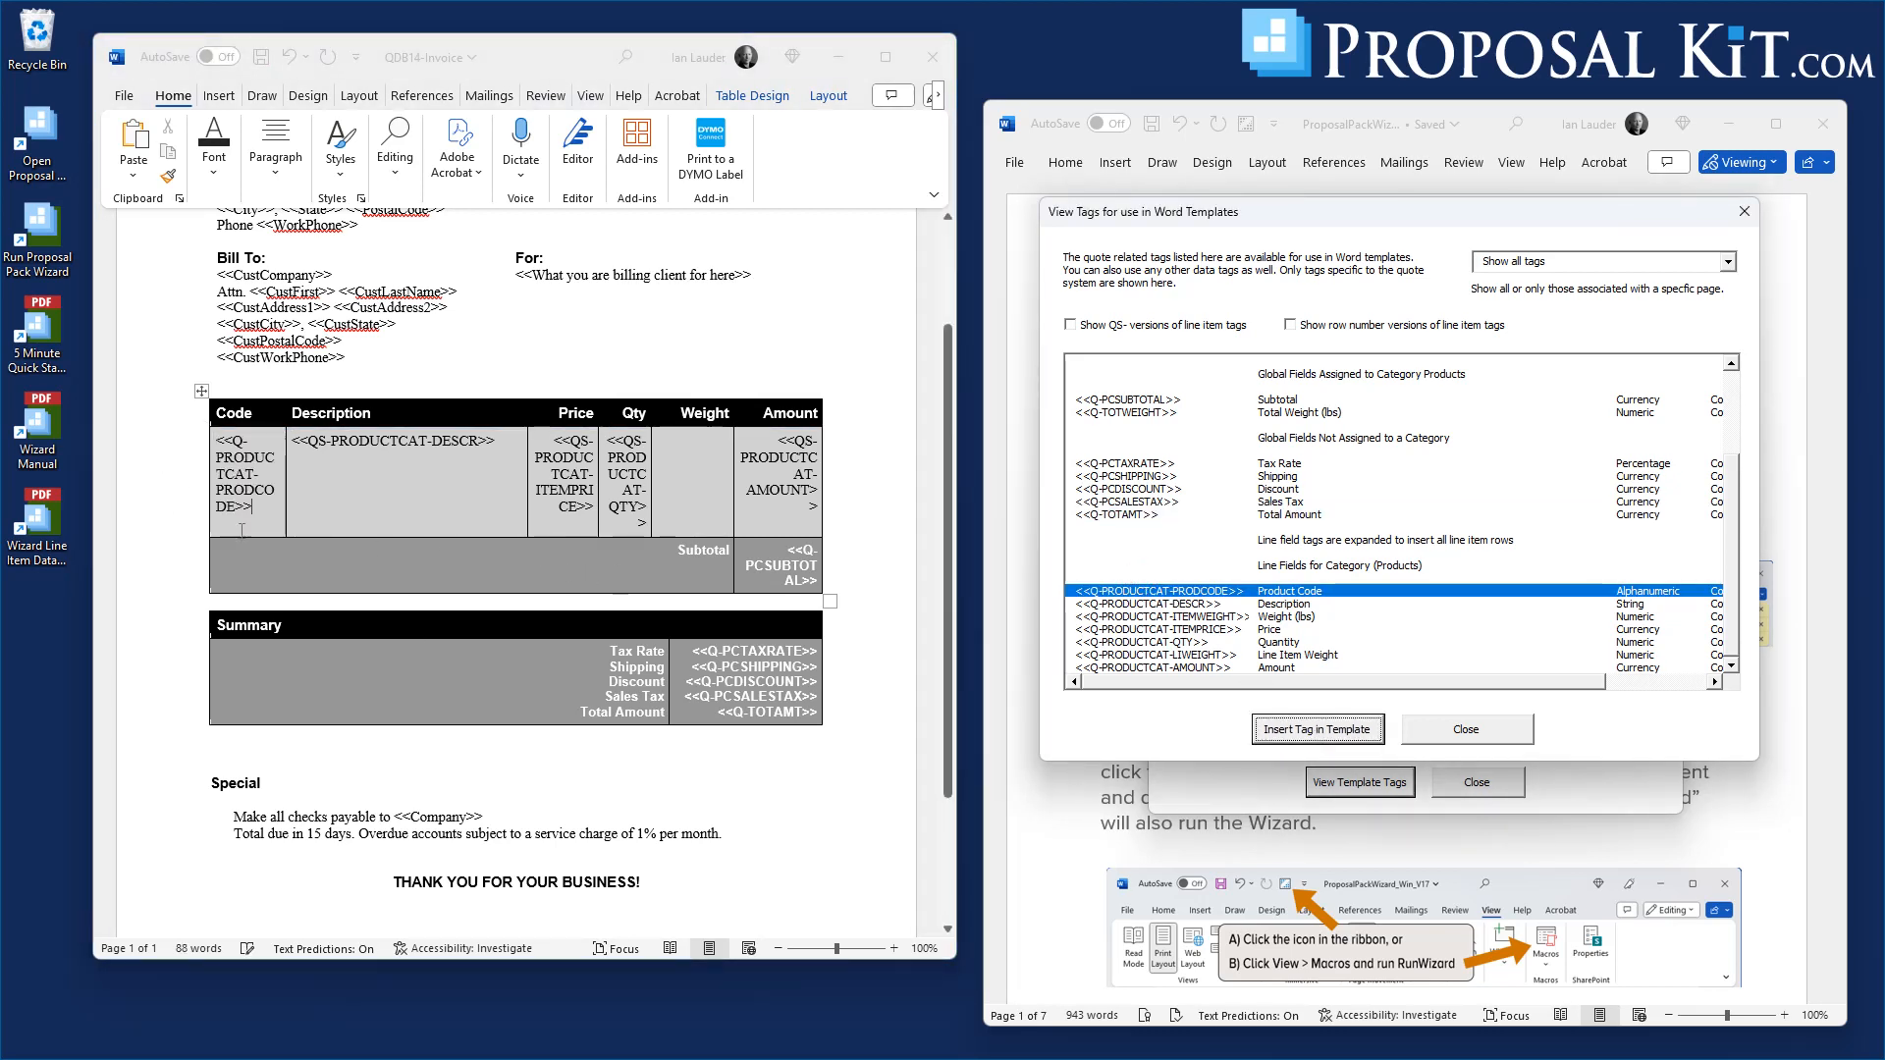
Insert the Line Item Weight tag <<Q-PRODUCTCAT-LIWEIGHT>> into the empty cell below the Weight heading
click(676, 443)
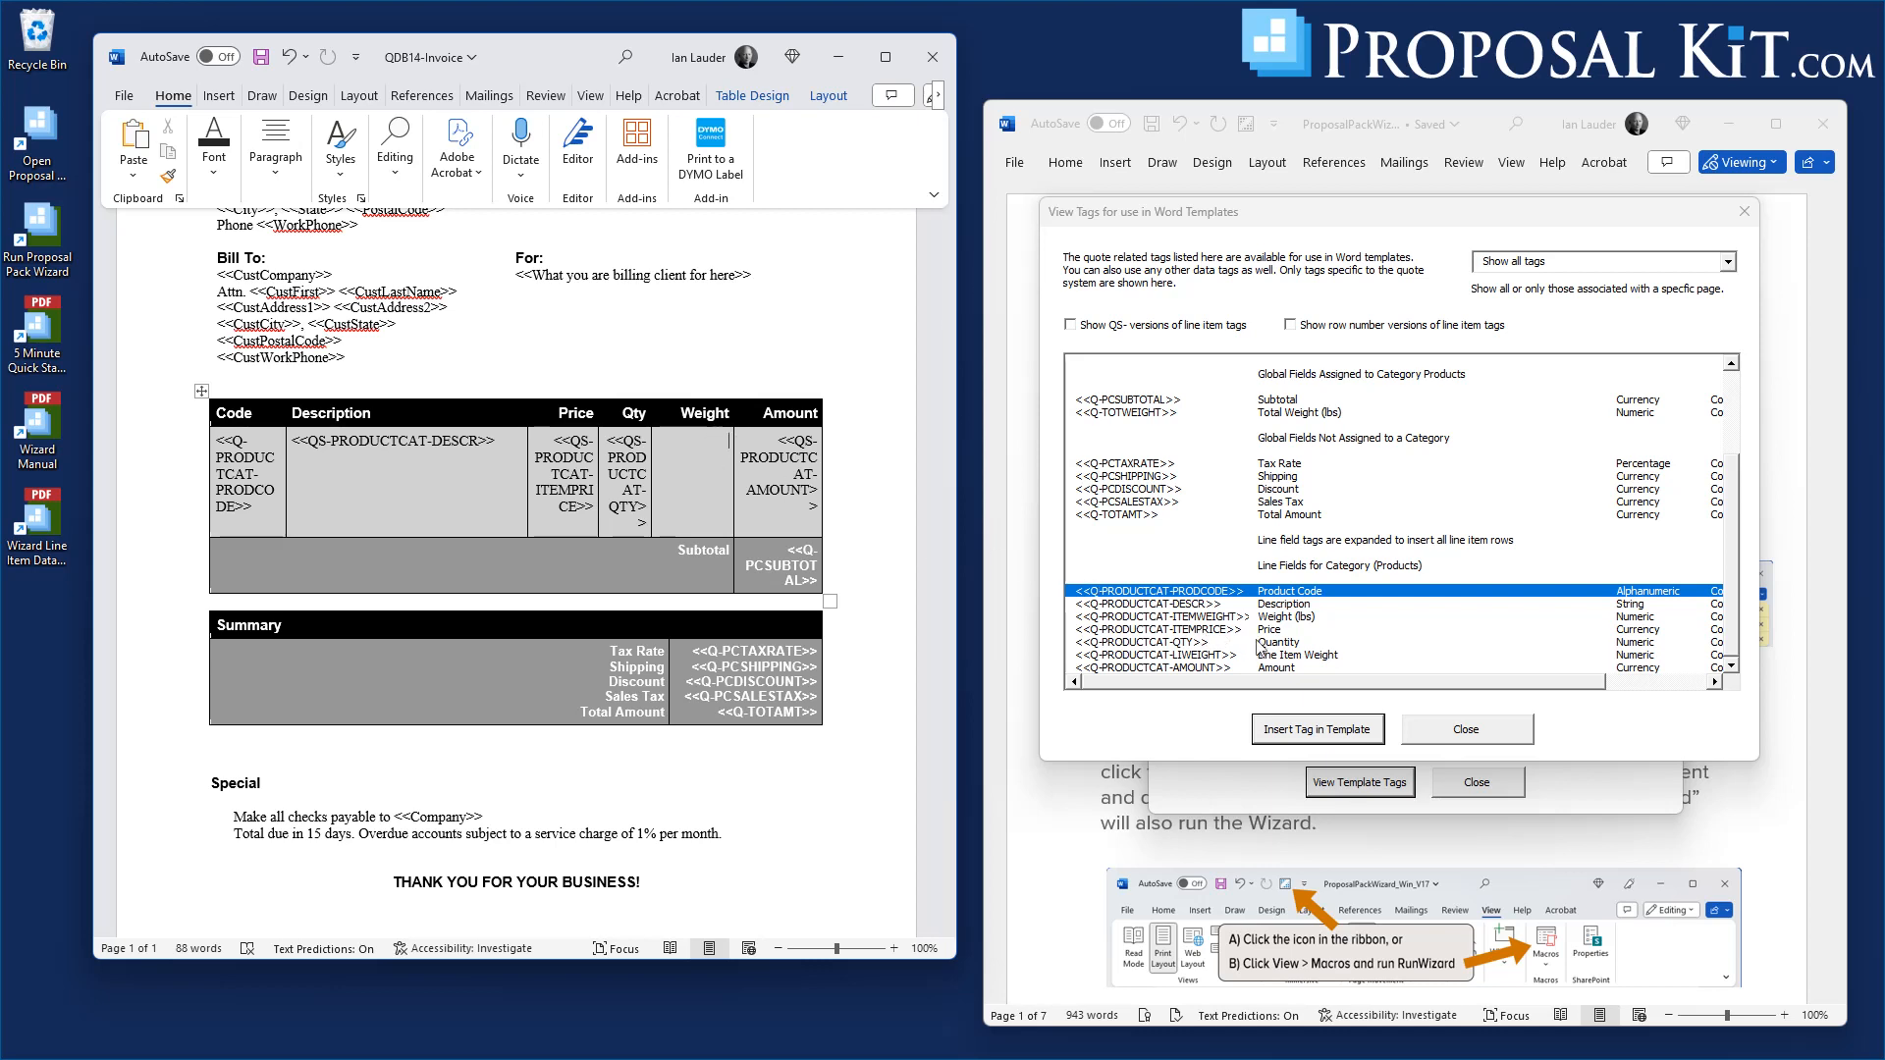
click(1735, 503)
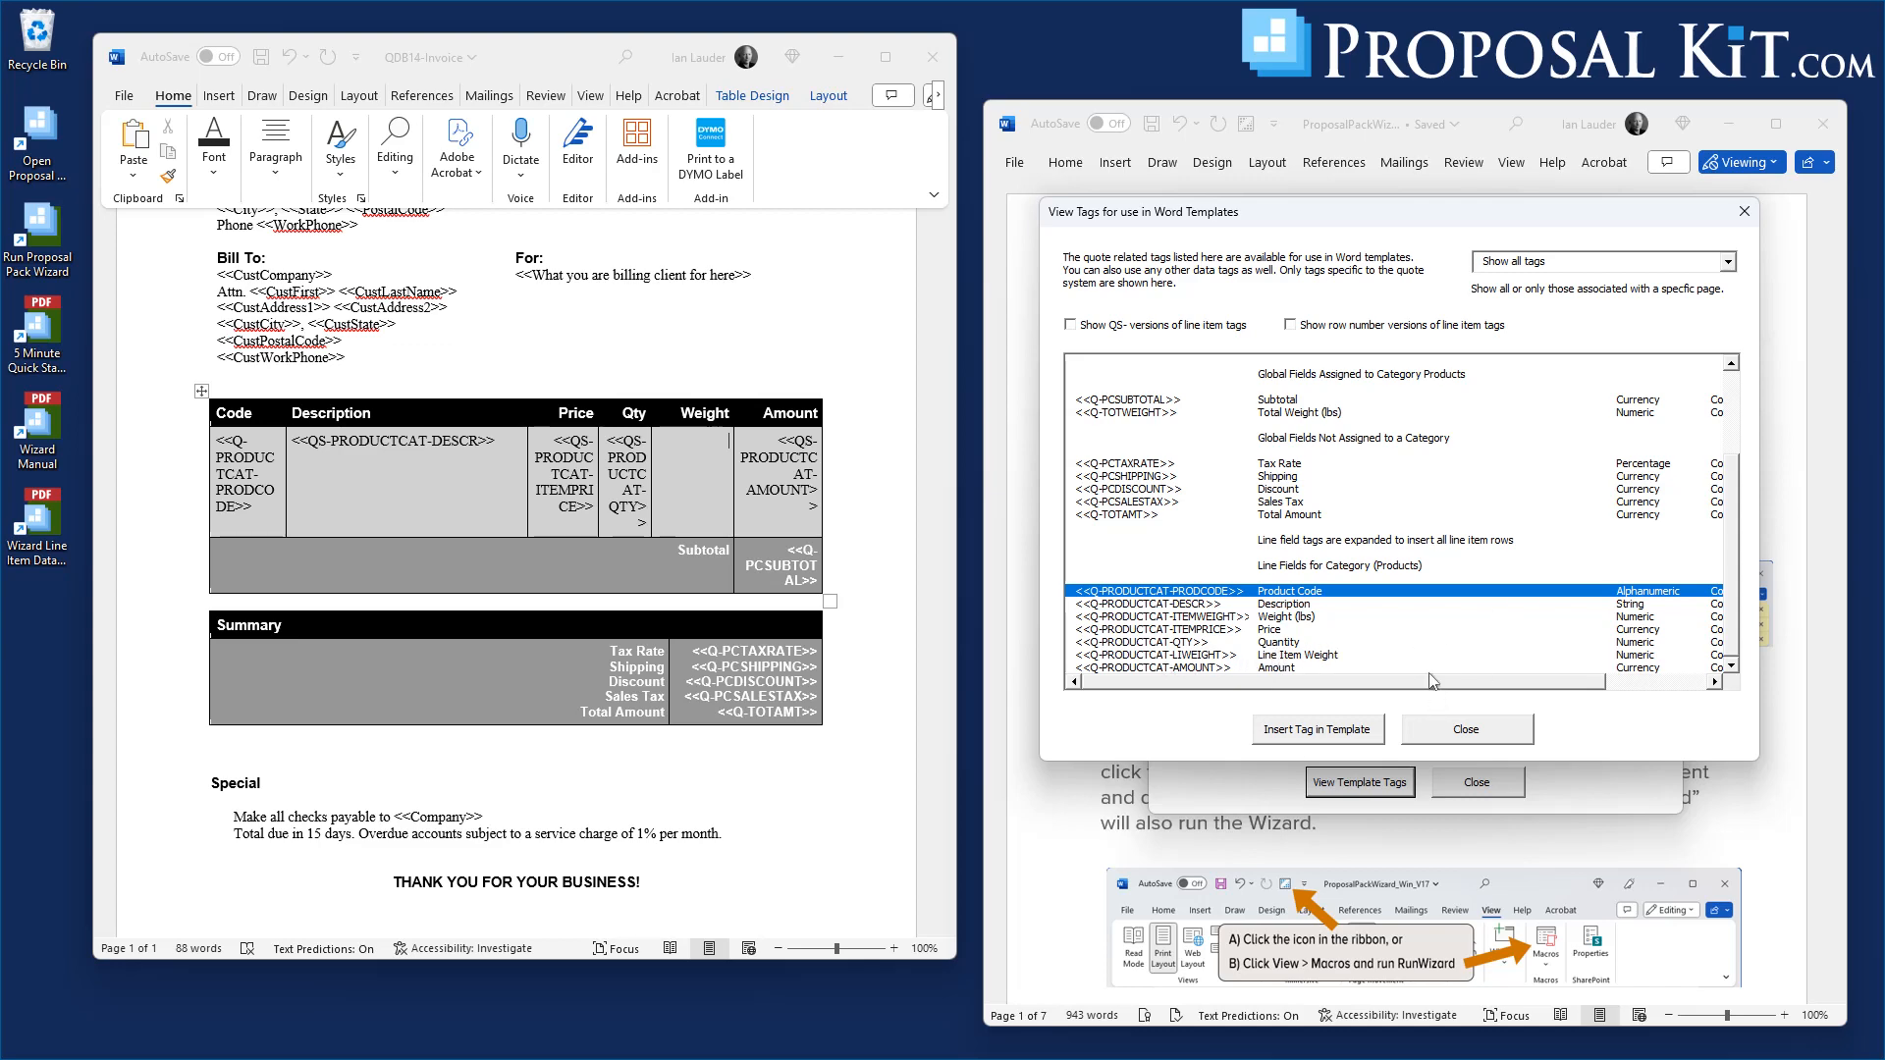
mouse_move(1450, 681)
mouse_down()
mouse_move(1580, 687)
mouse_move(1424, 707)
mouse_up()
click(1189, 657)
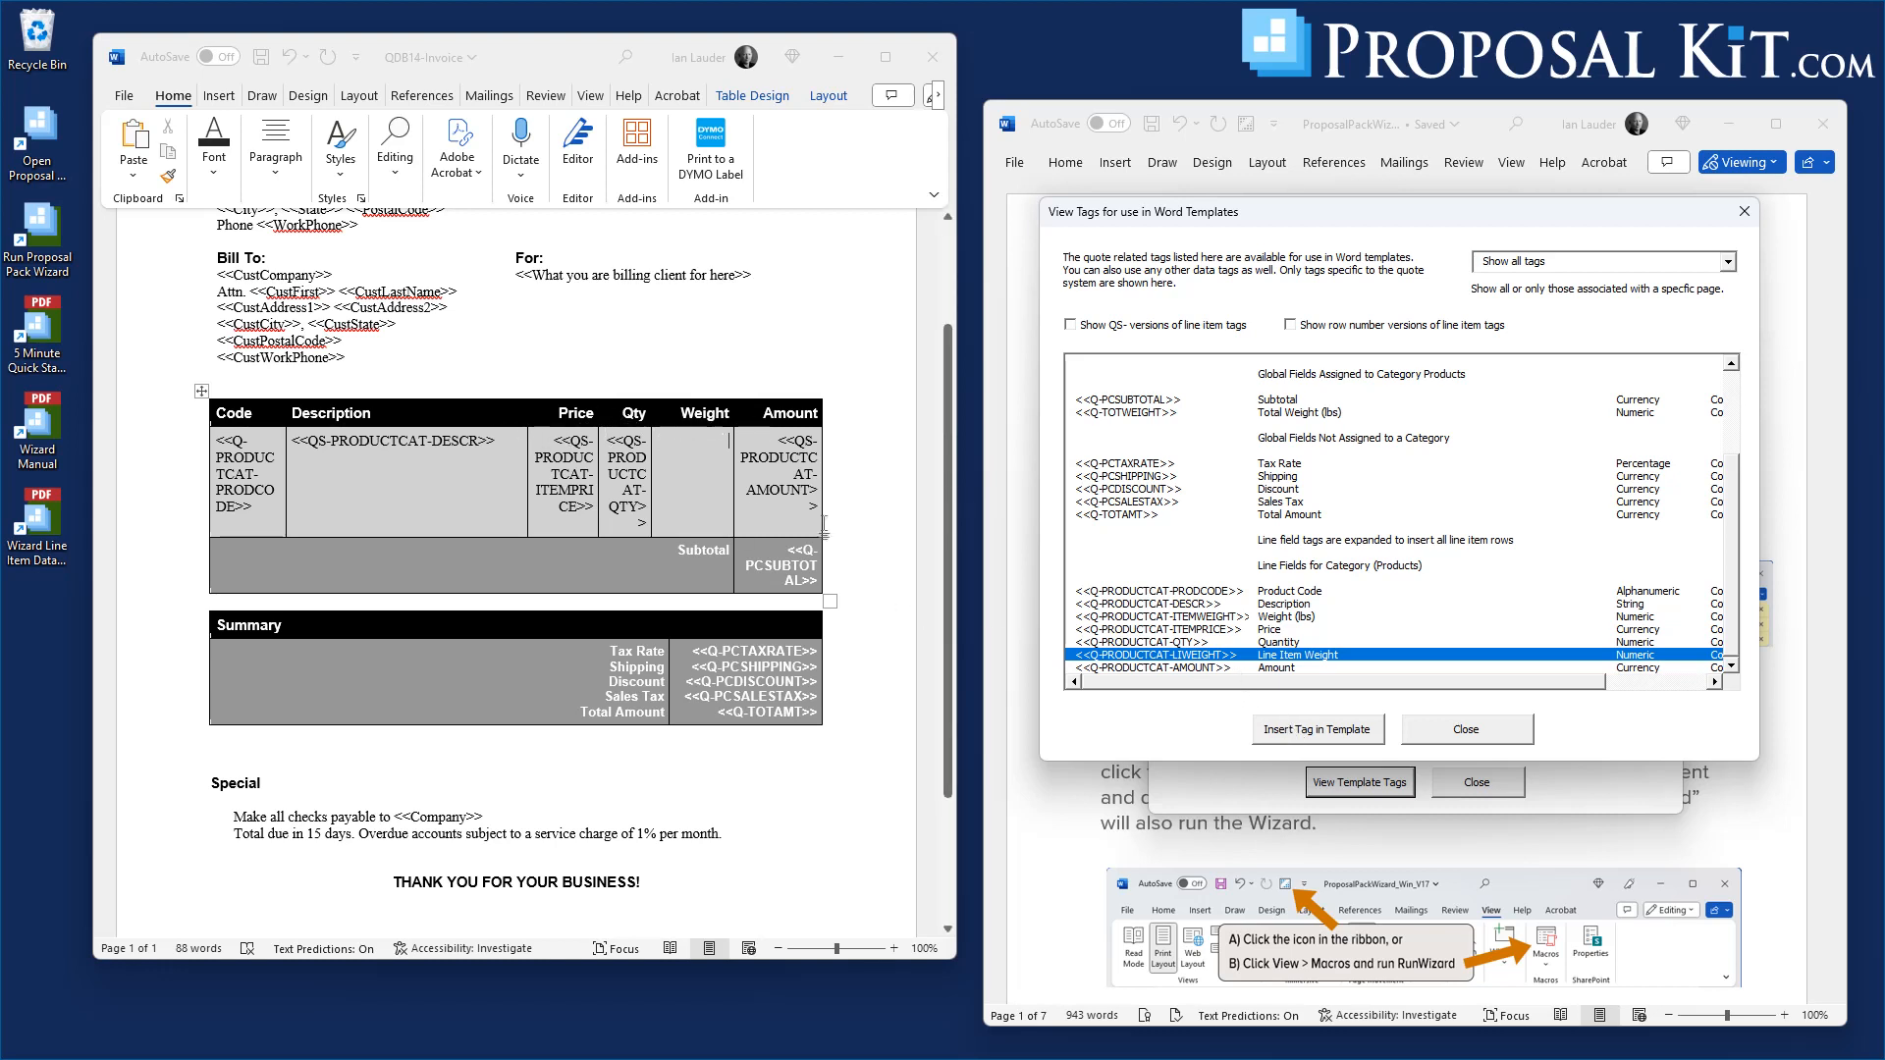
click(1280, 727)
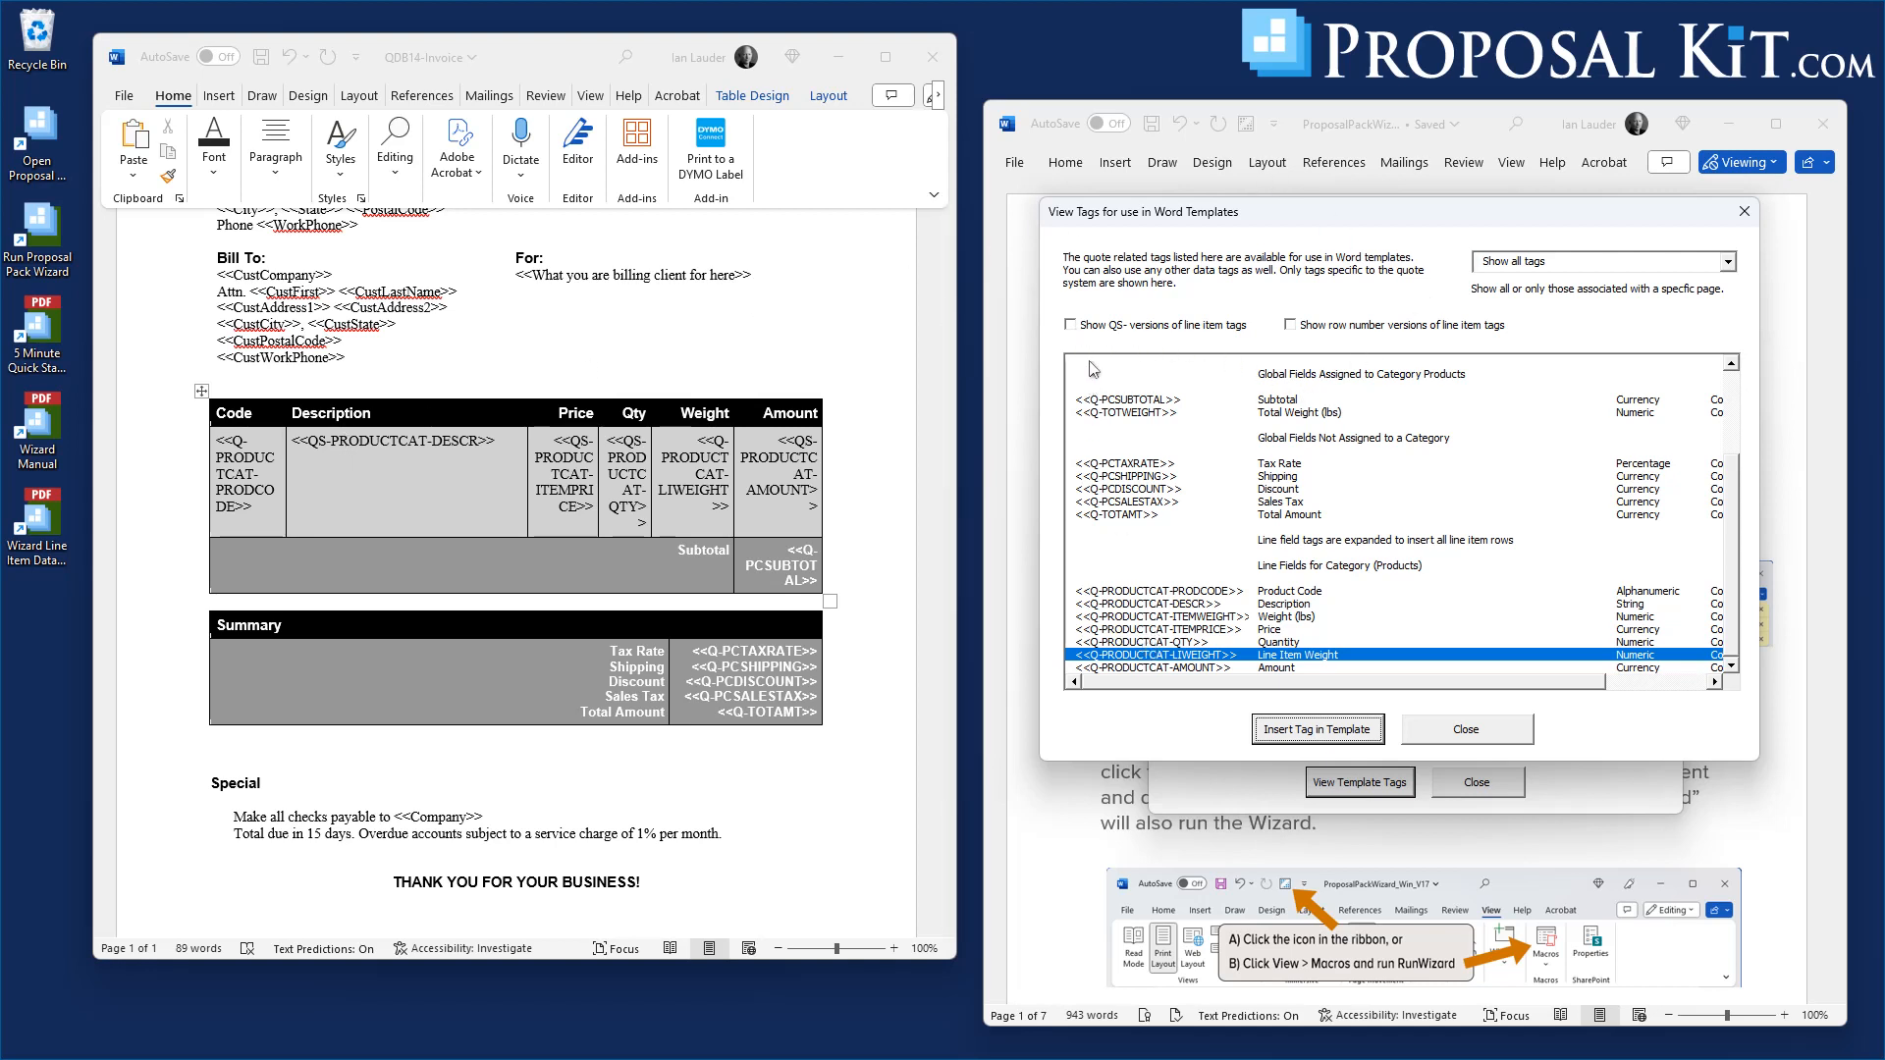
Show the QS- versions of the line item tags and bring the product line fields into view
click(1070, 325)
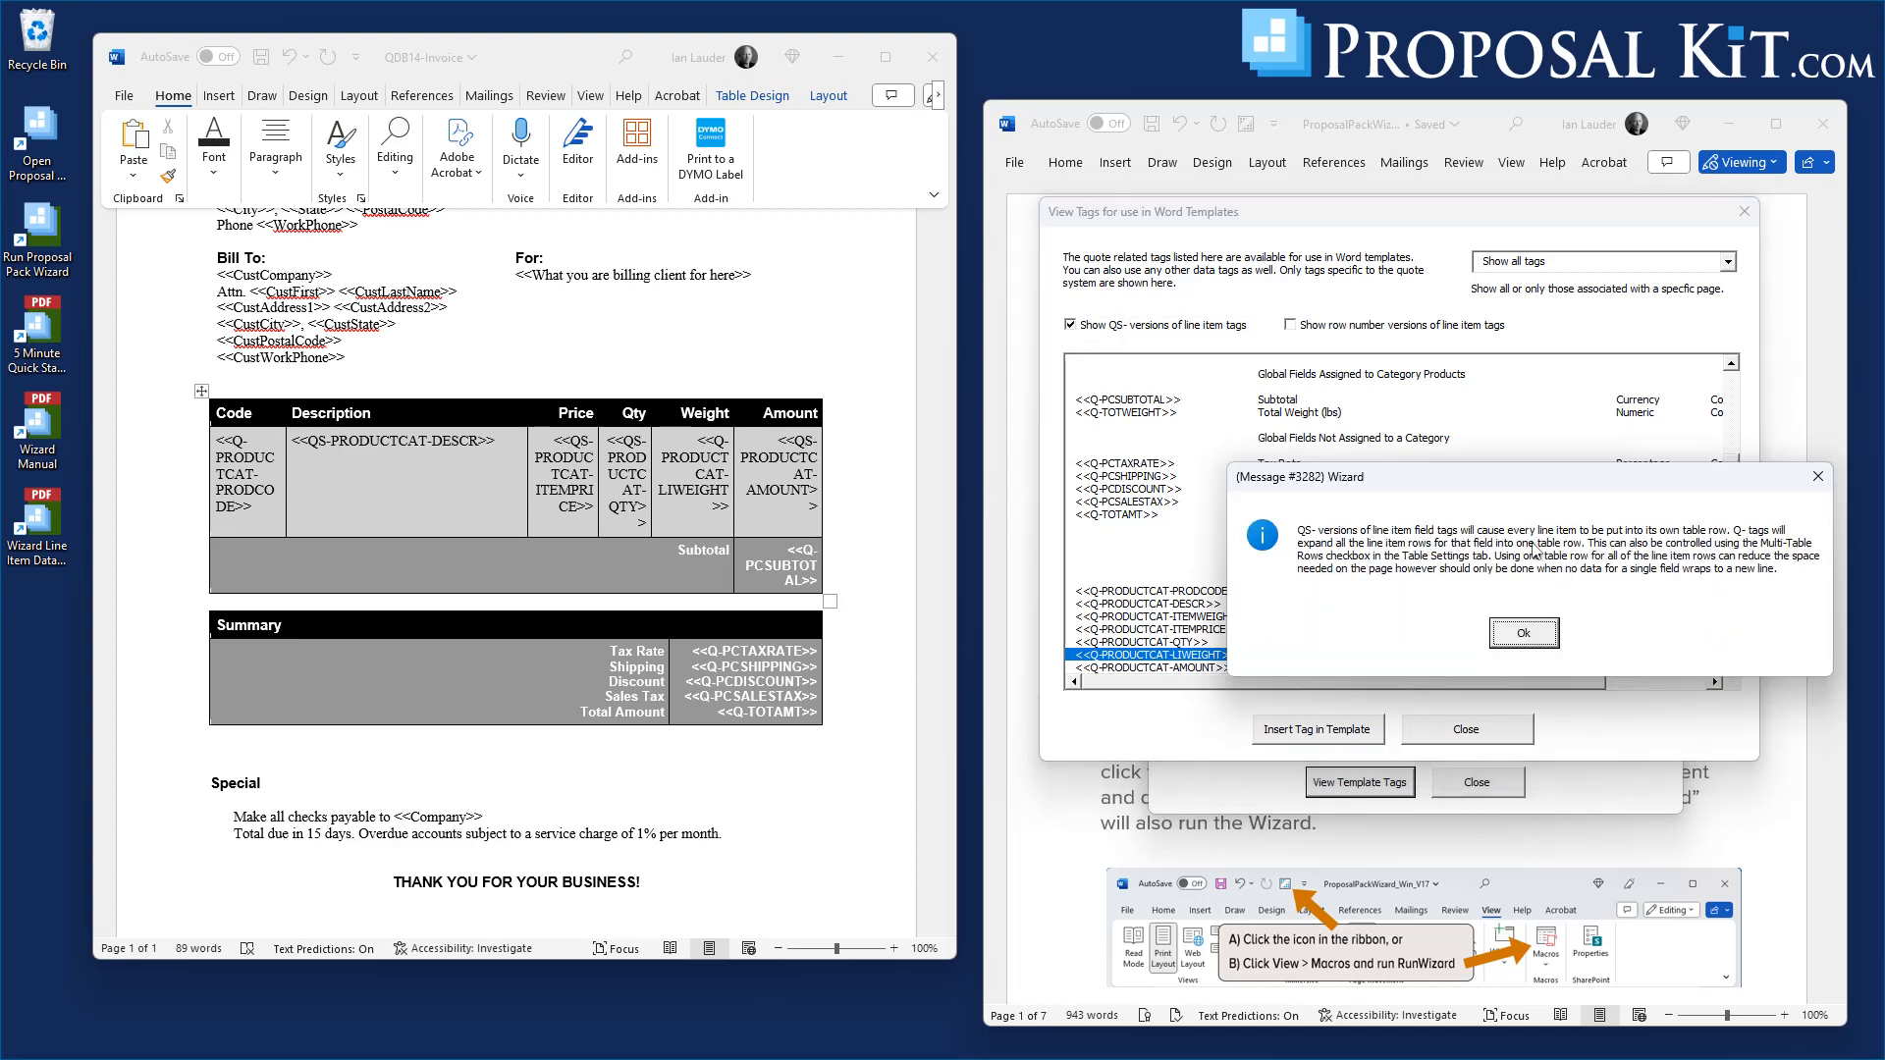
click(1523, 635)
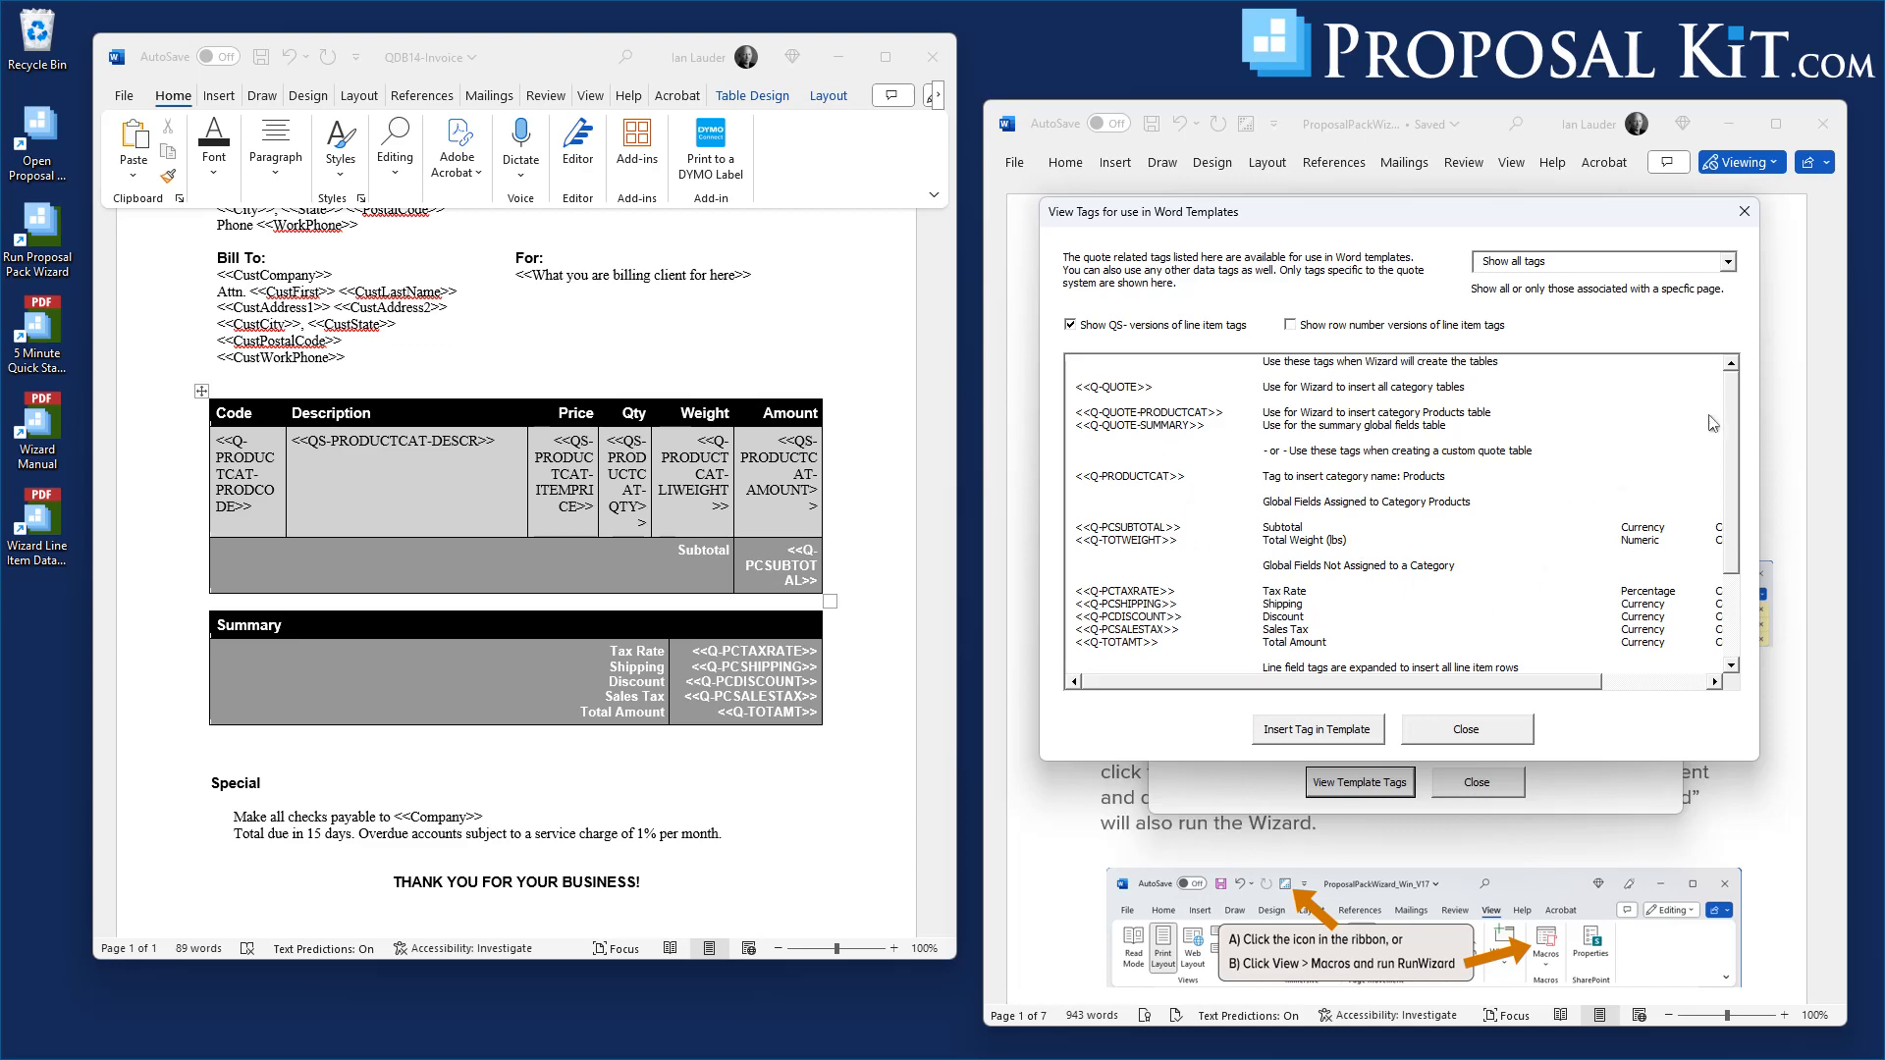
drag(1731, 412, 1736, 496)
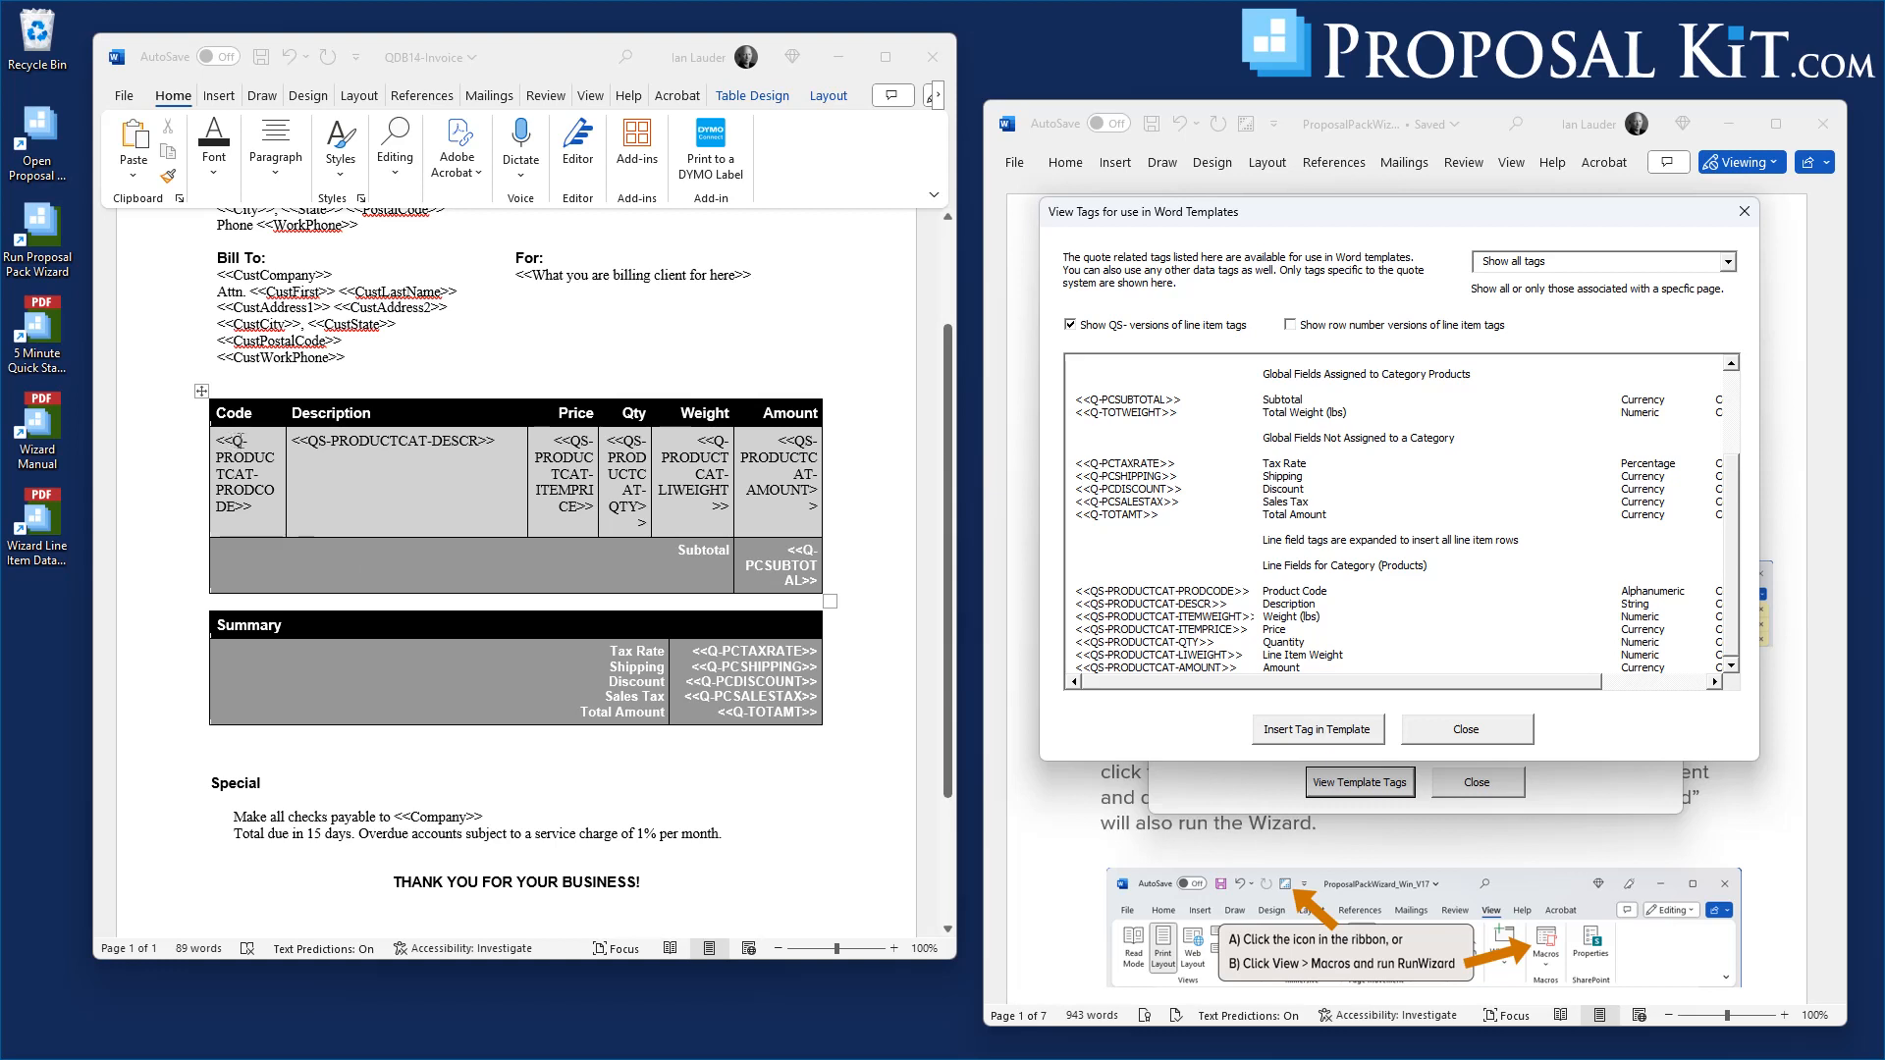
Change the product code and line item weight tags in the product table to their QS- versions
click(239, 441)
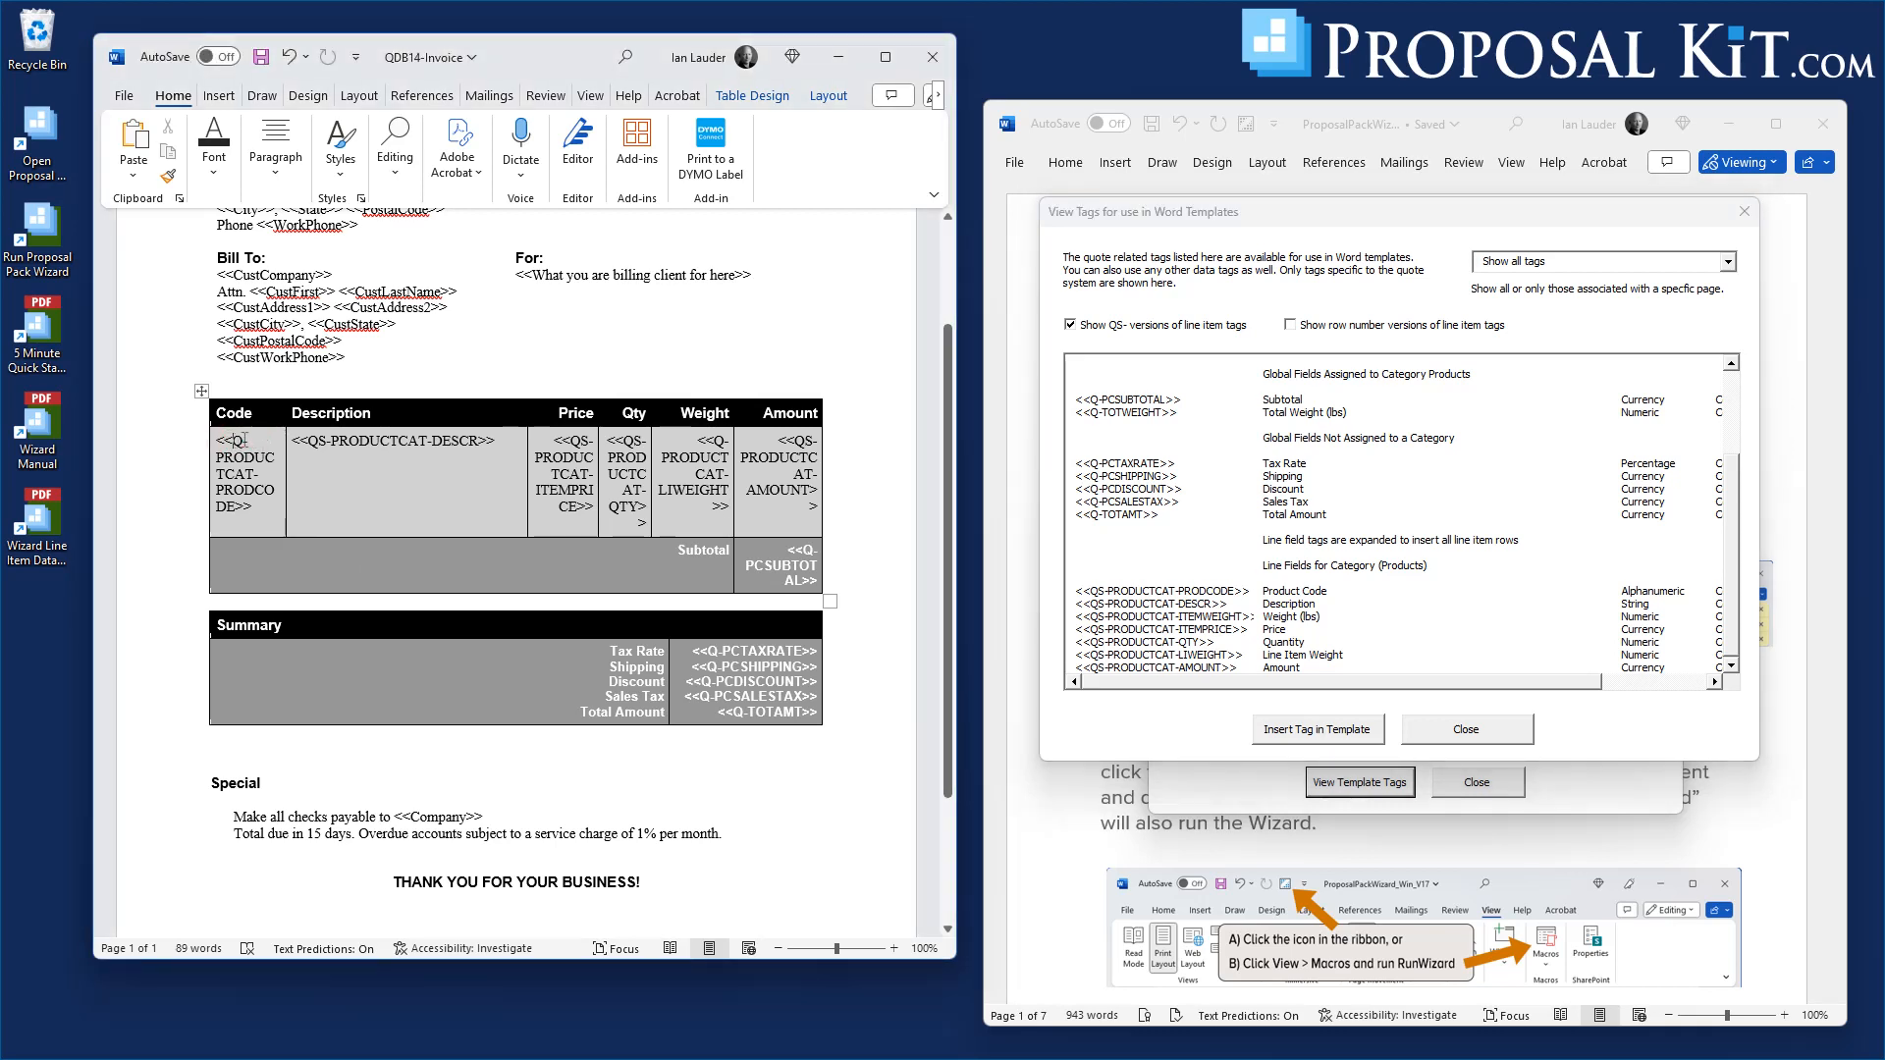
text(S)
click(724, 442)
text(S)
Save and close the QDB14-Invoice template, and minimize the MyTemplates folder window
scroll(739, 357, up, 3)
scroll(739, 356, down, 6)
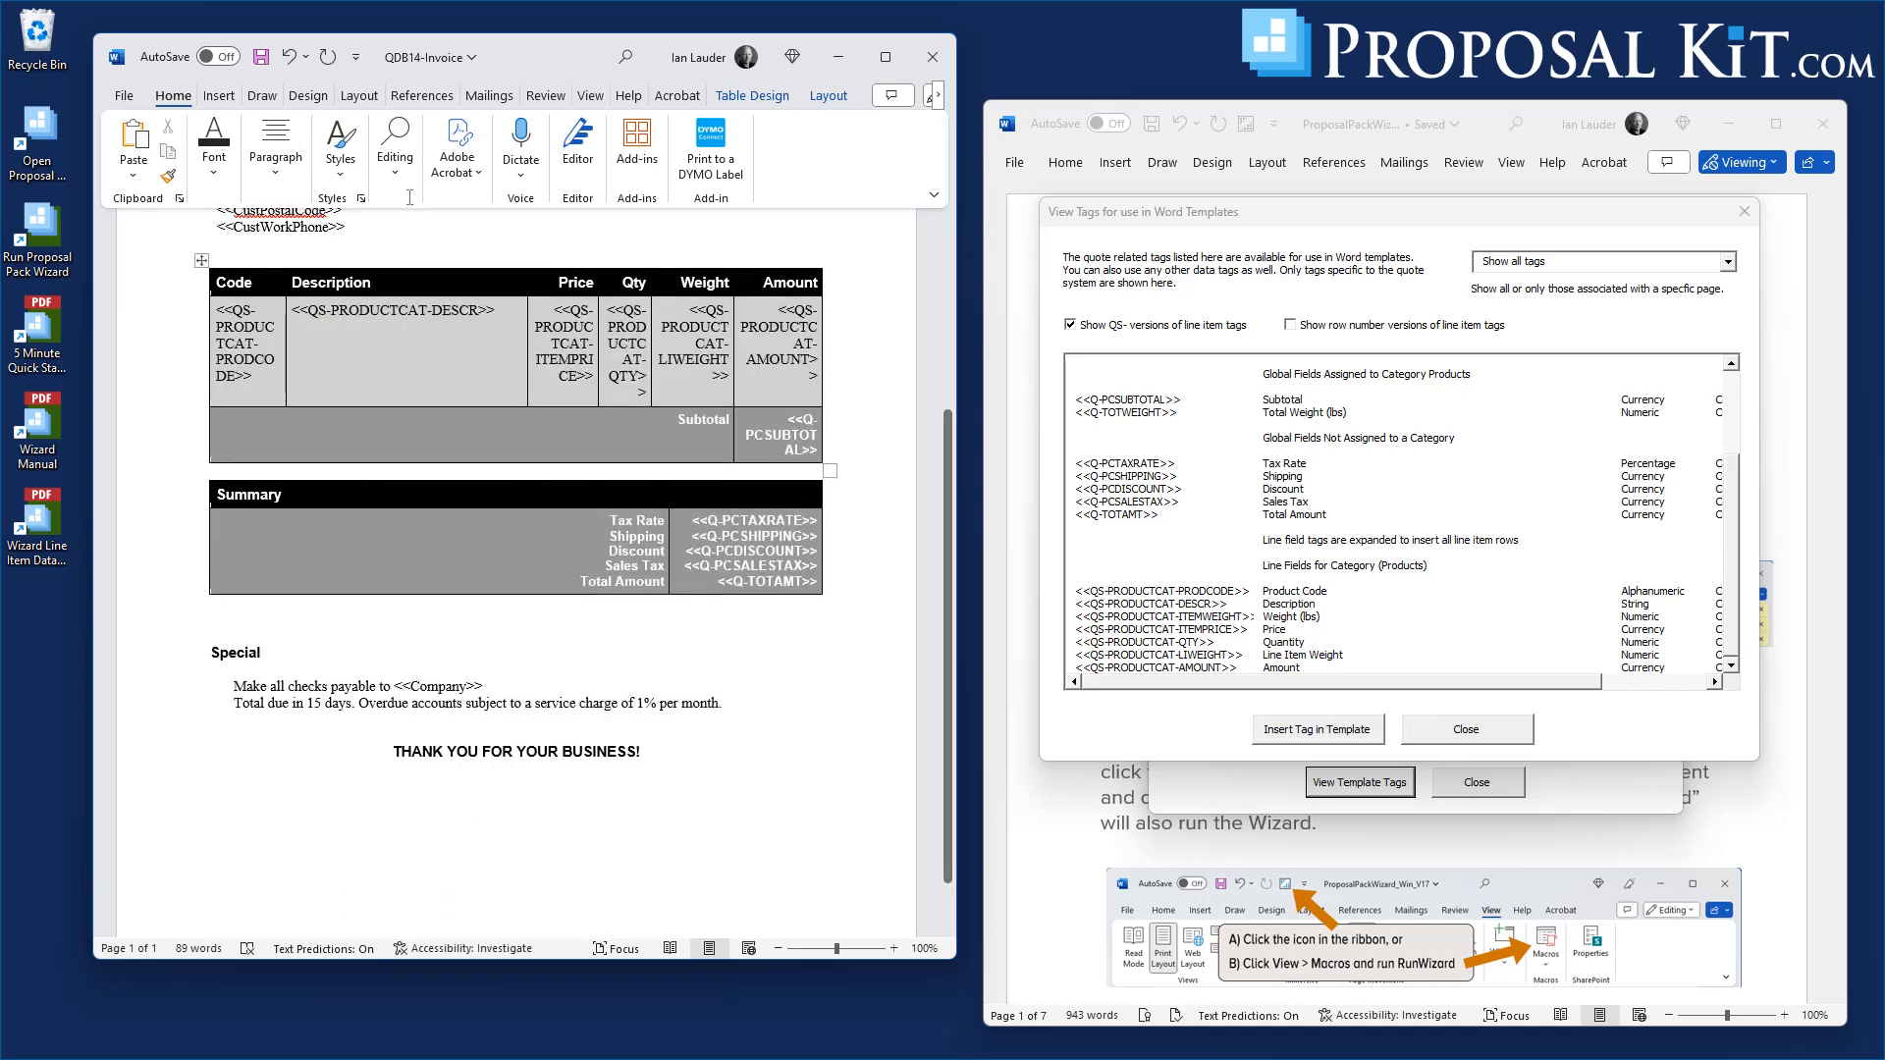
click(261, 57)
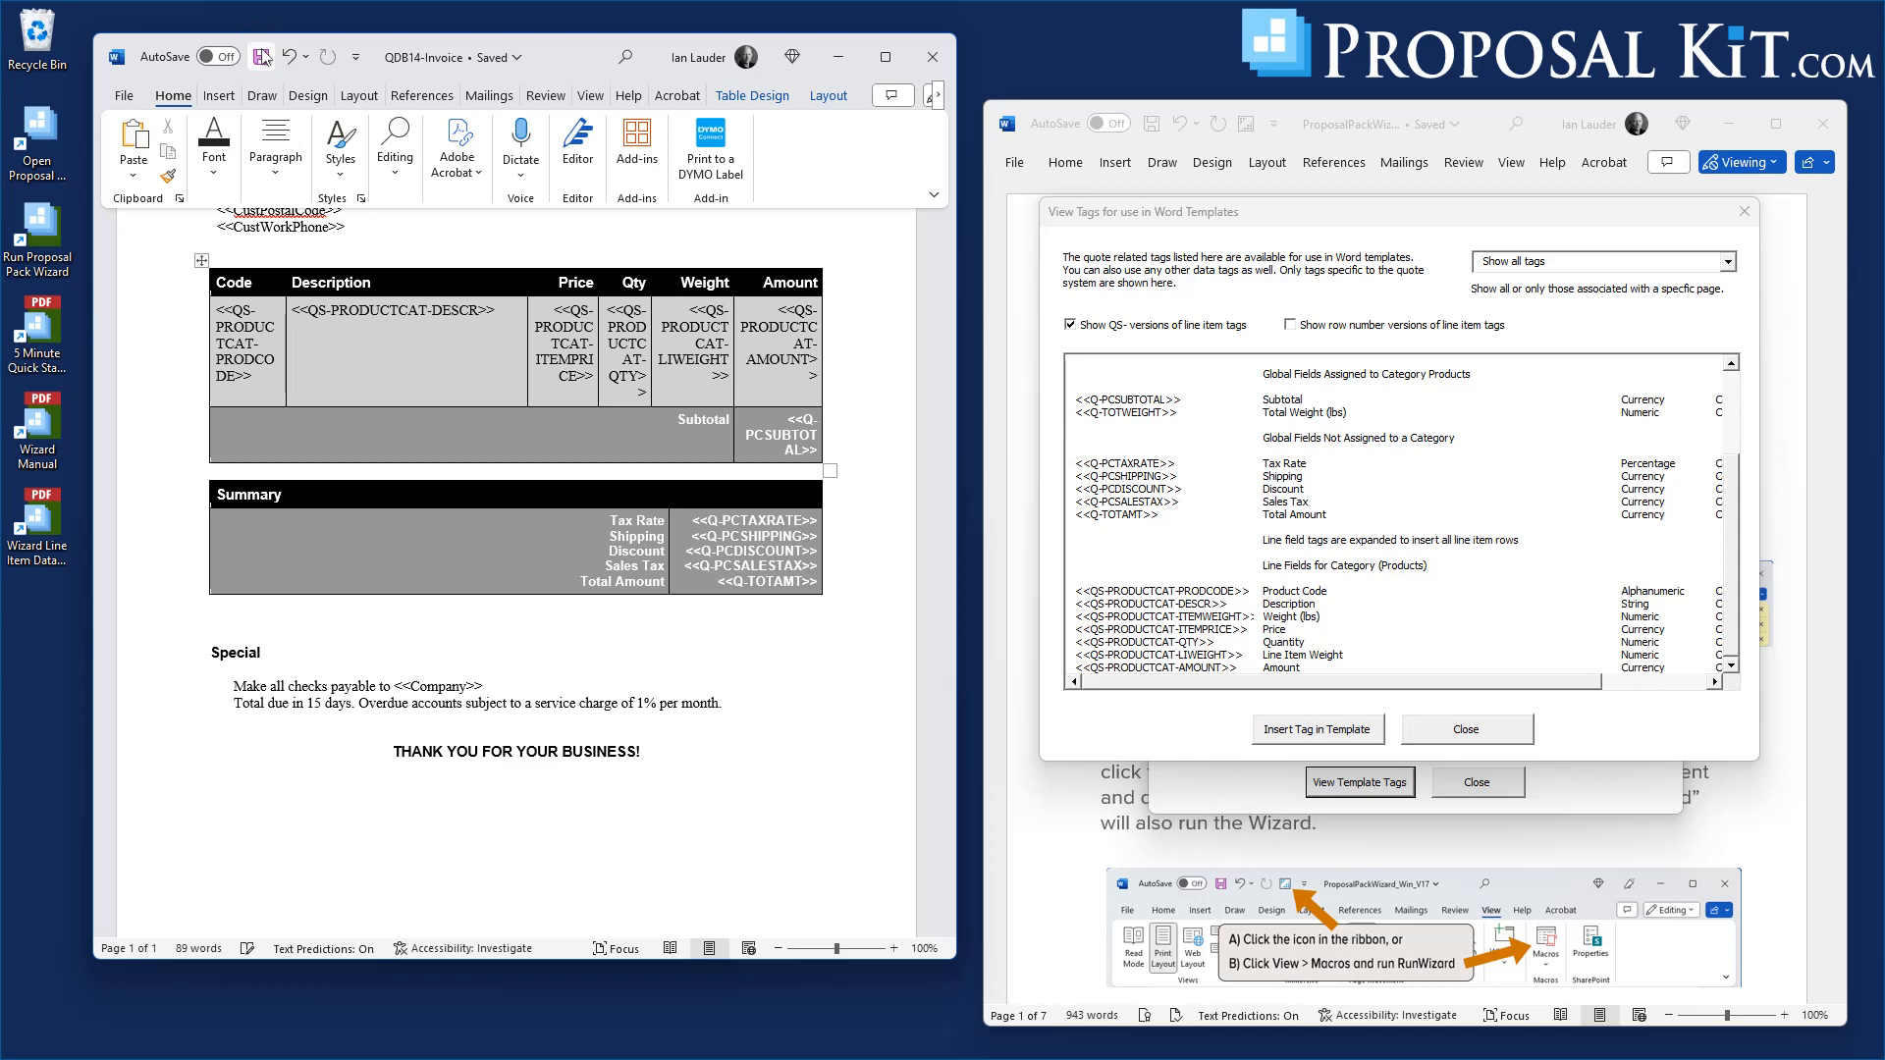
click(933, 59)
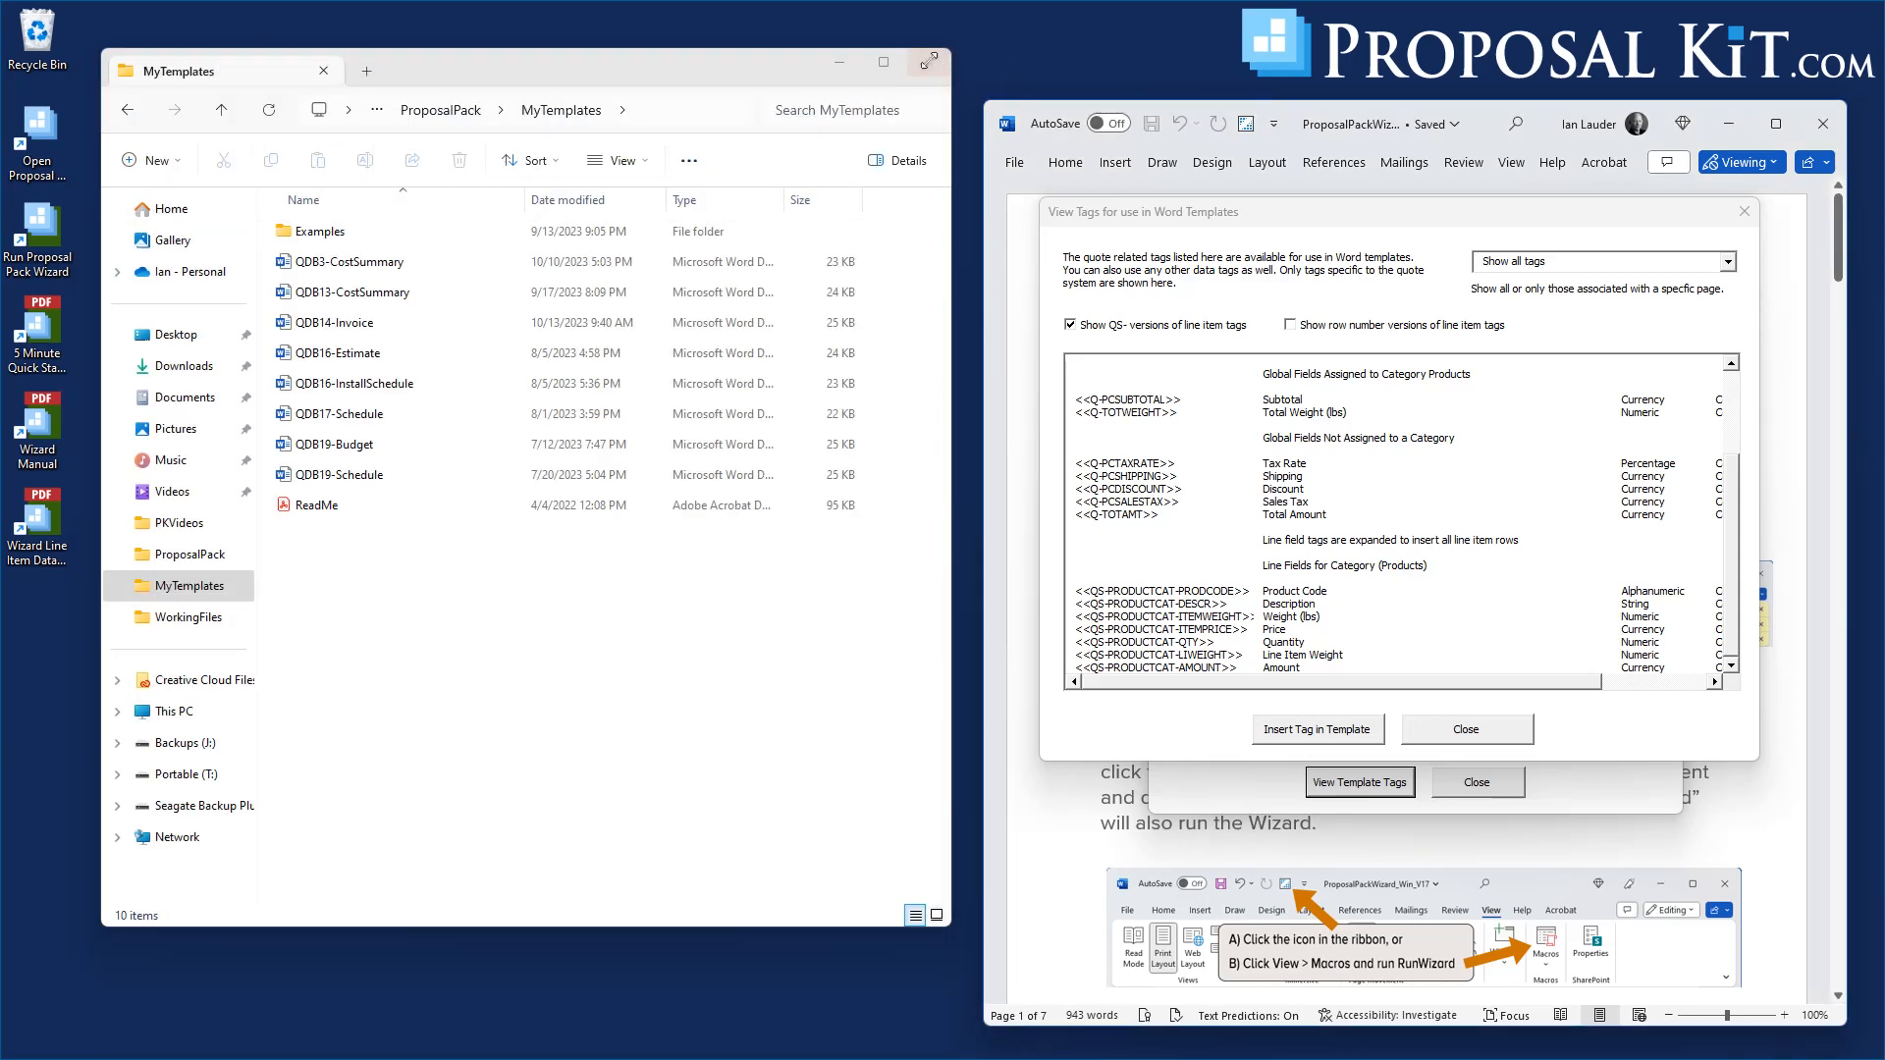
click(842, 63)
Close the template tag windows and reopen the list of editable quote templates for Custom Product DB
click(1456, 732)
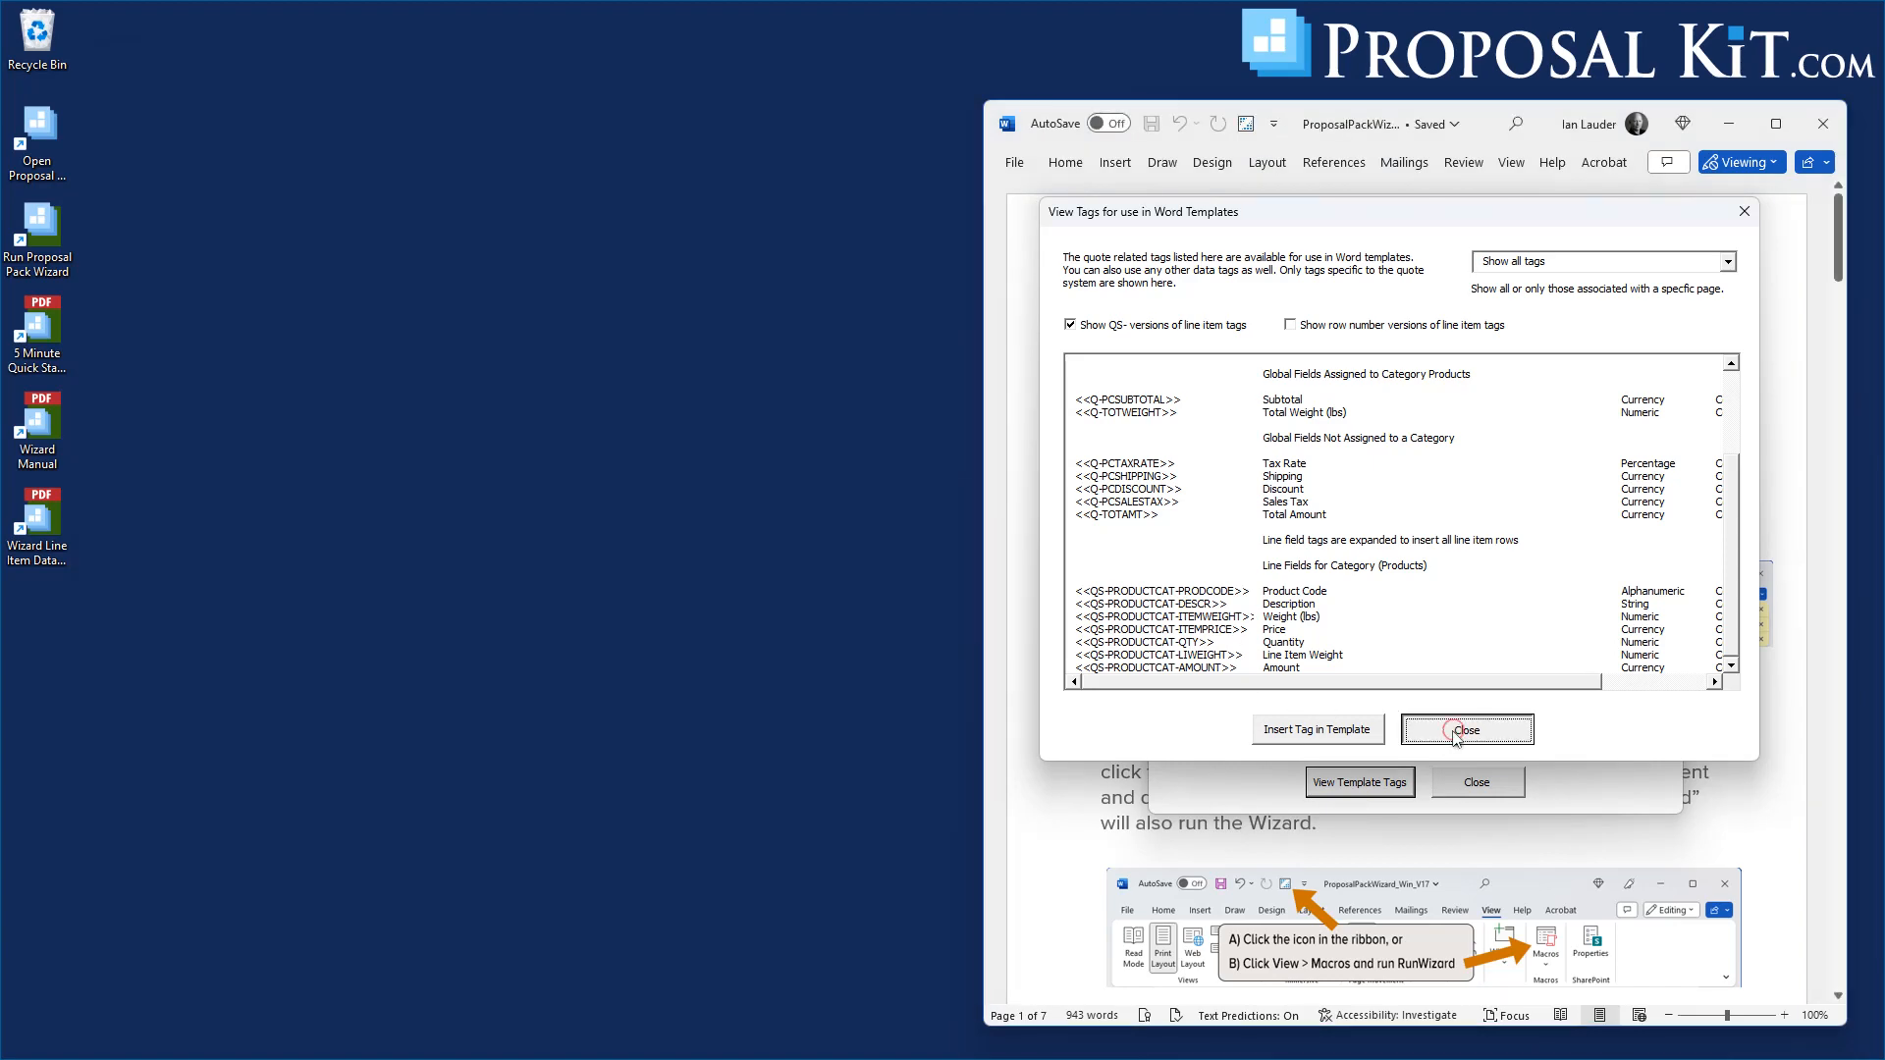
click(1461, 781)
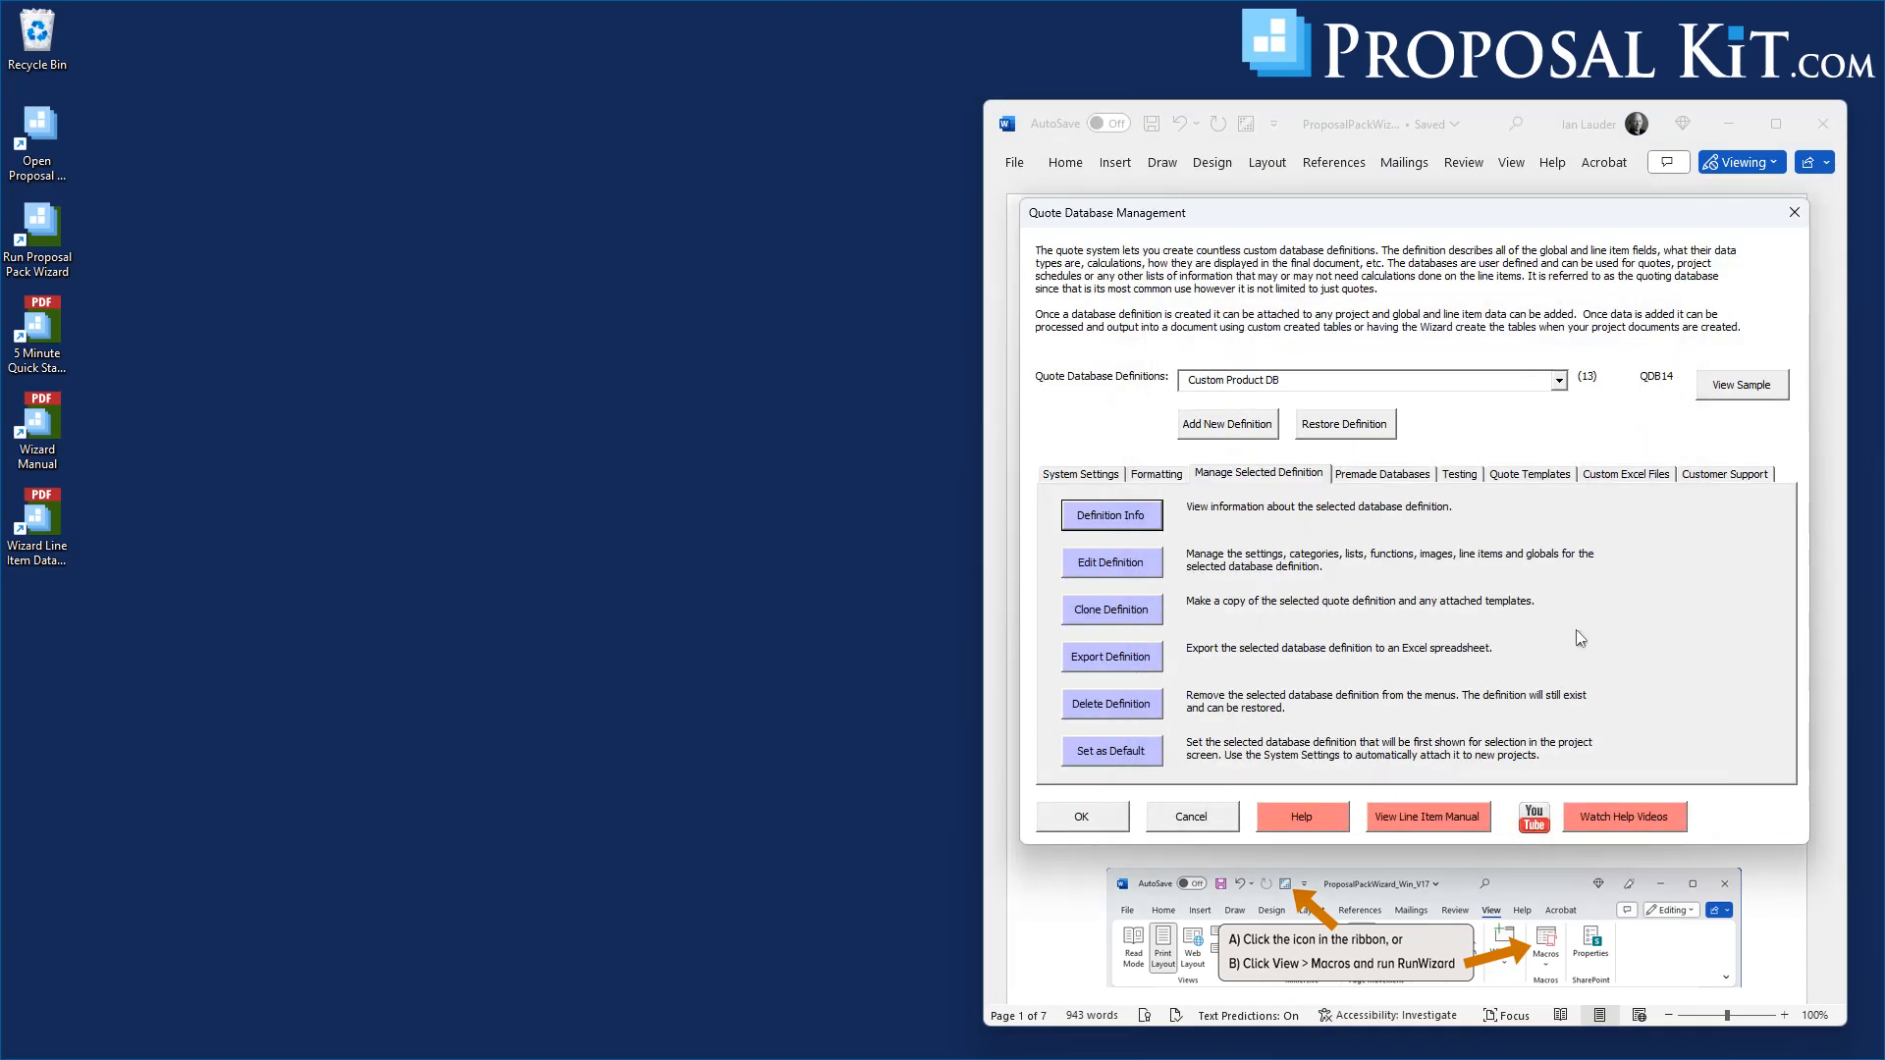
click(1514, 475)
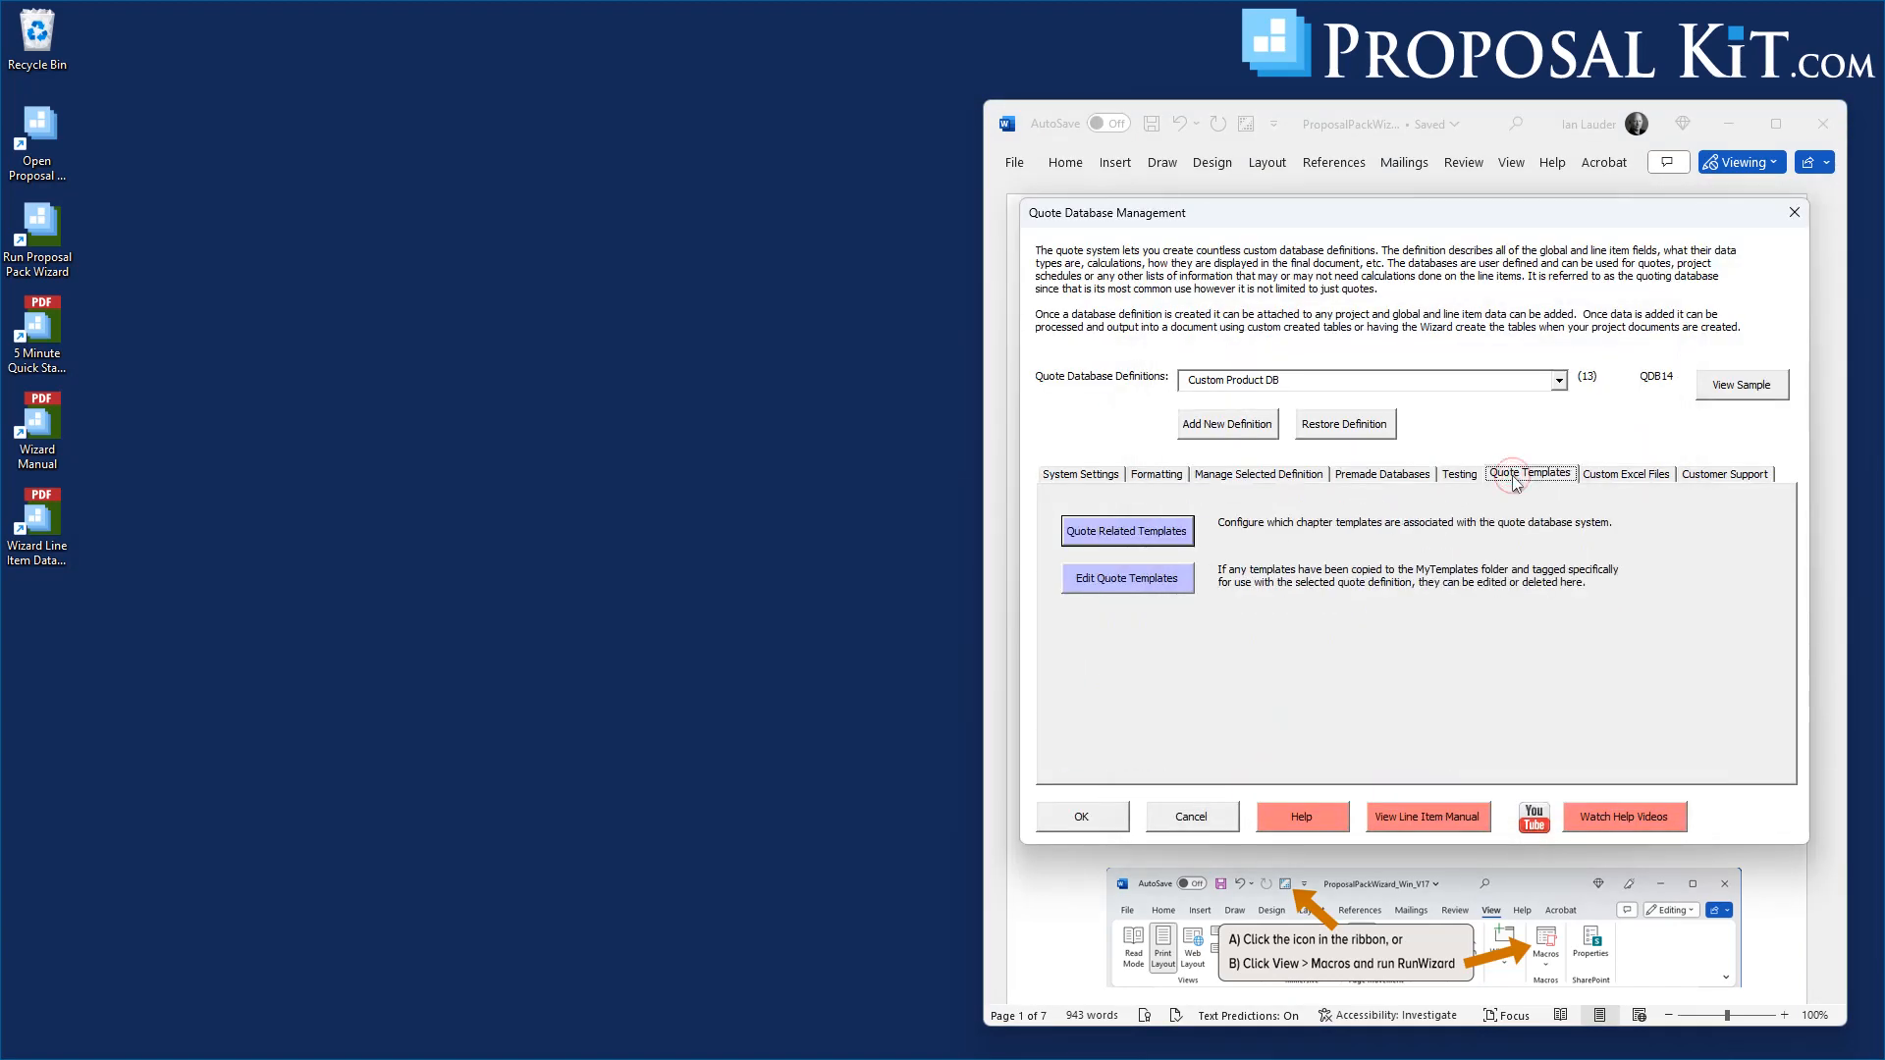
click(1128, 583)
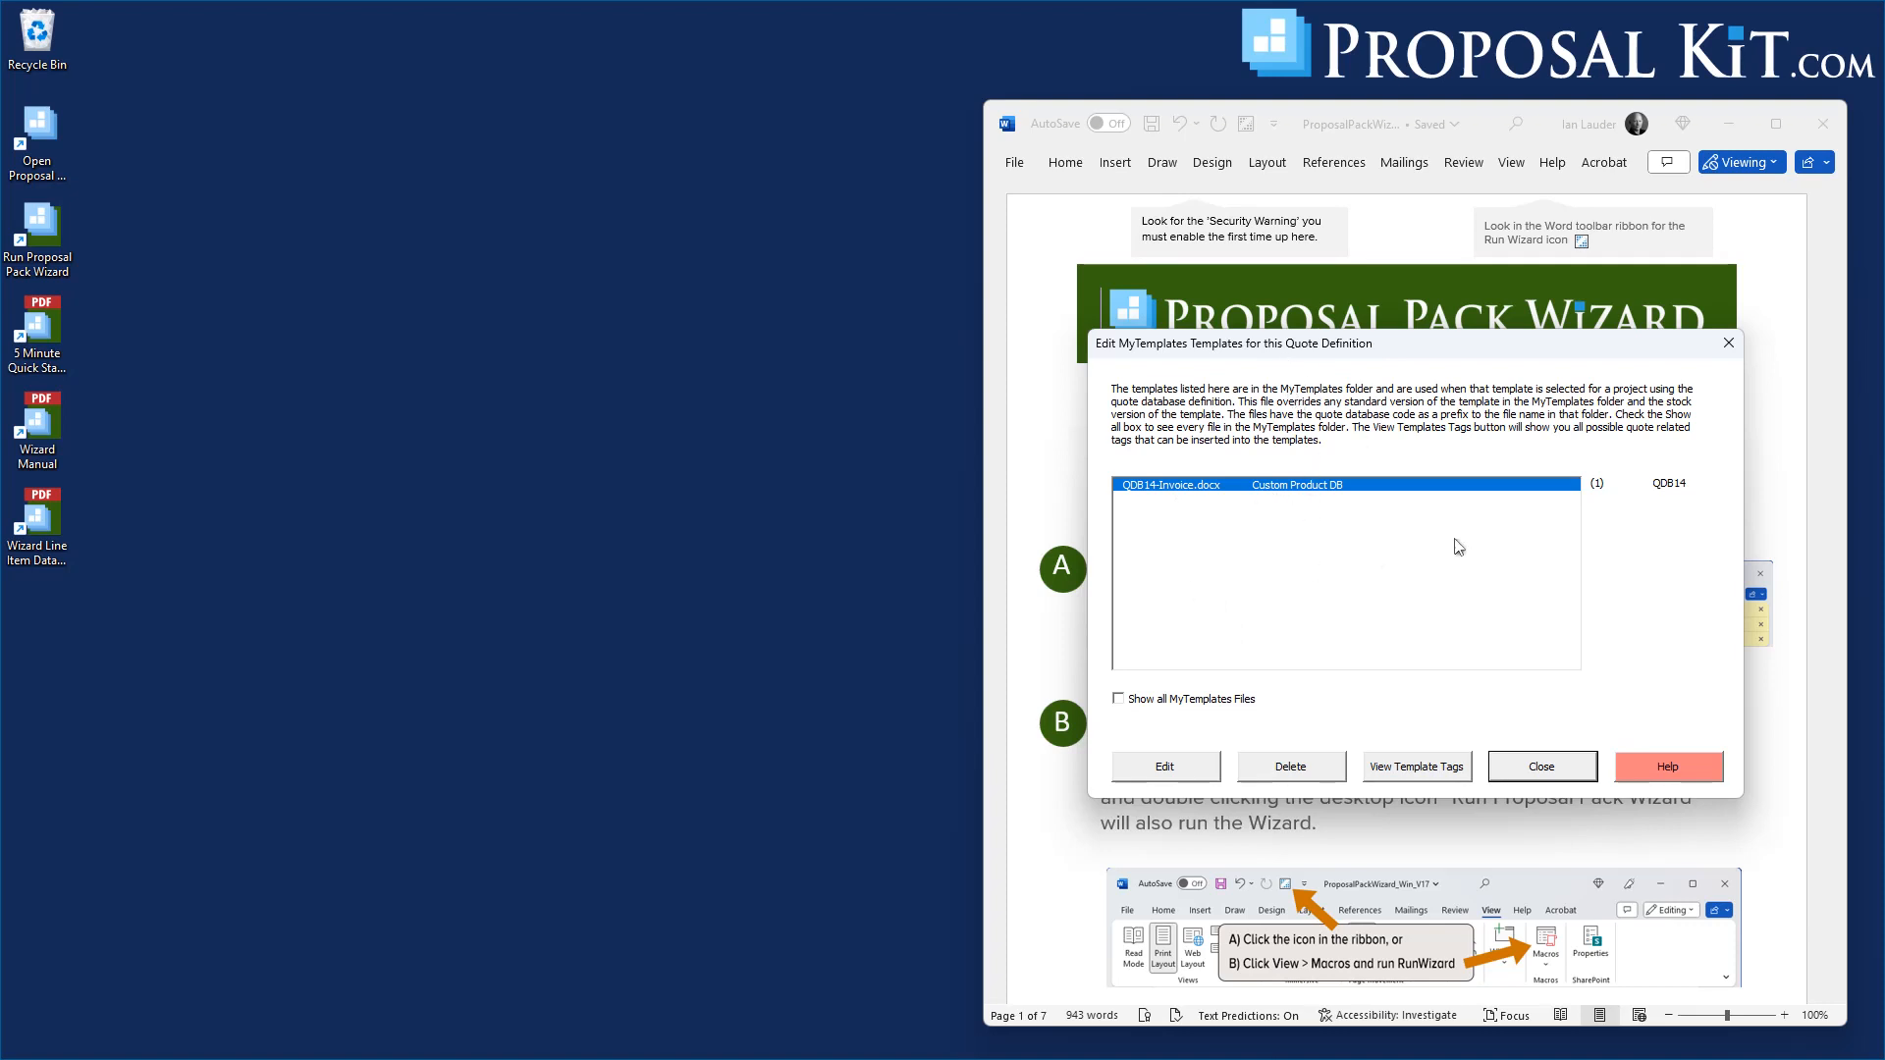
Open the QDB14-Invoice template to review its product table, and close it and the list of editable quote templates
click(1159, 771)
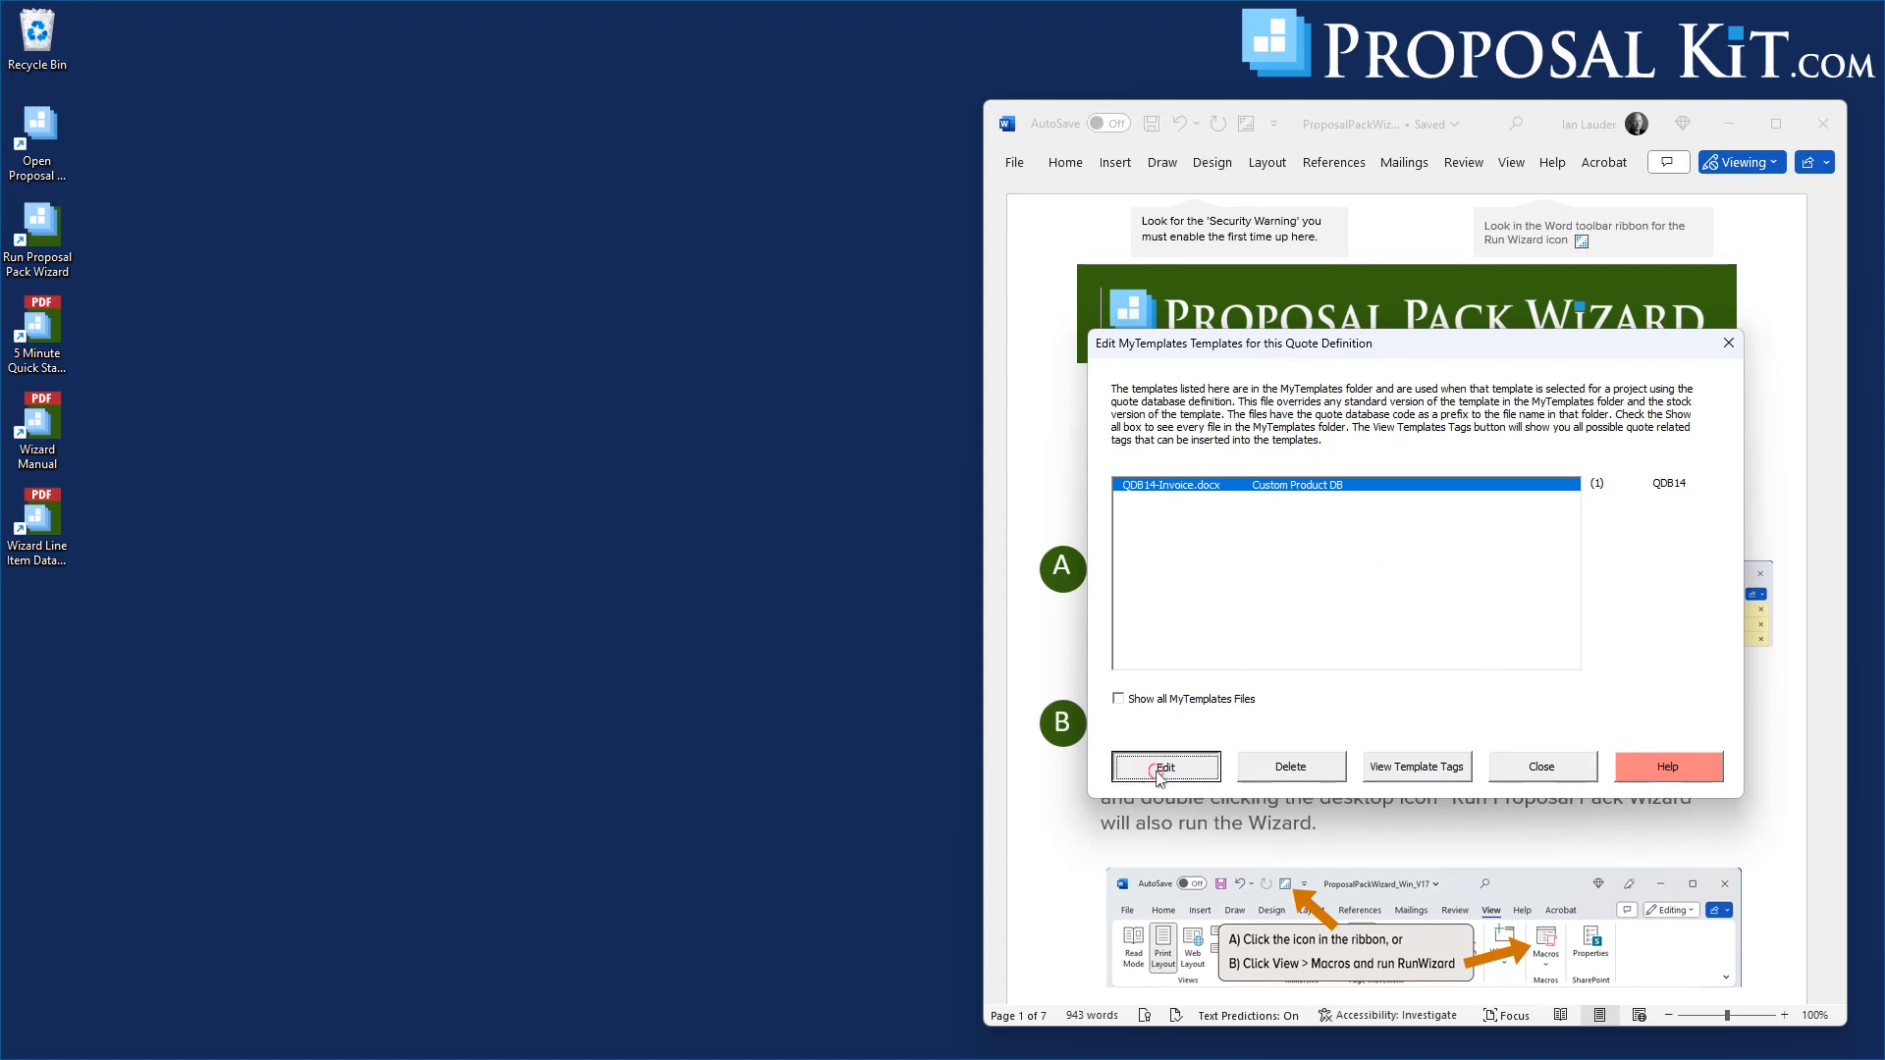
drag(1440, 119, 530, 63)
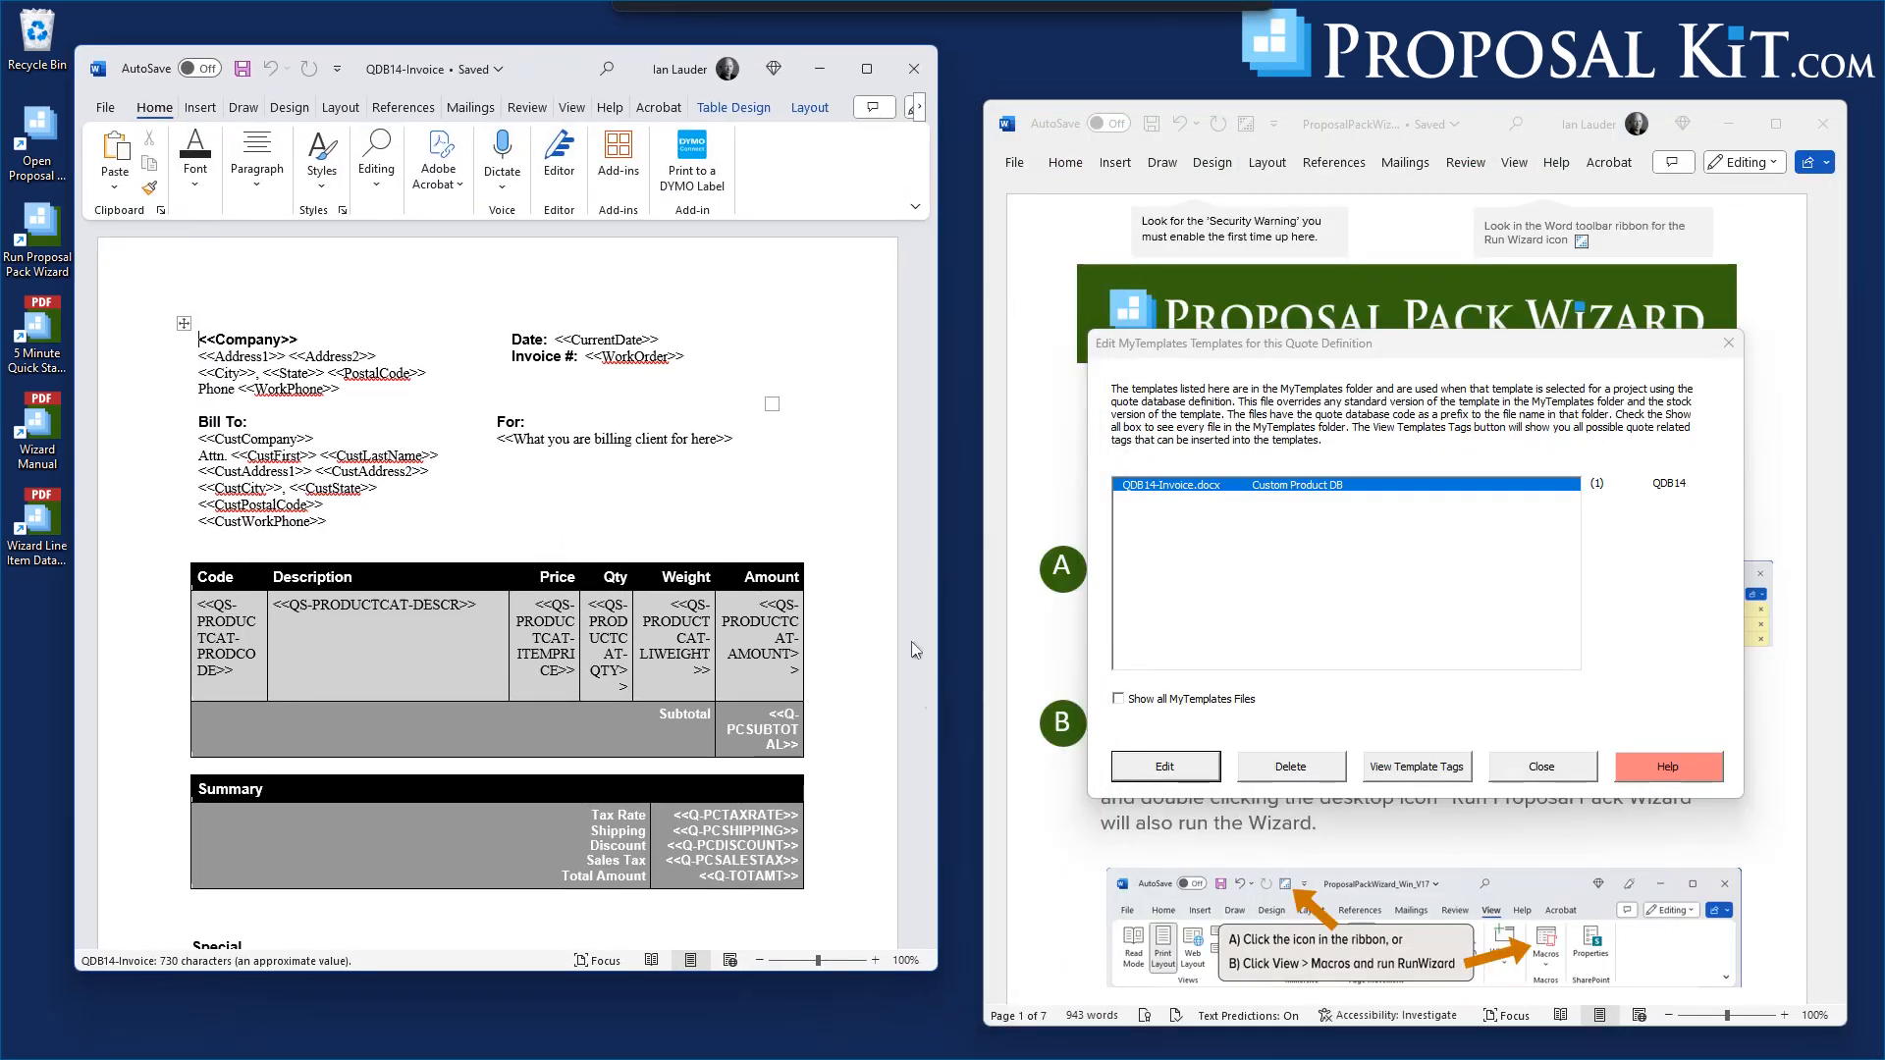
click(907, 86)
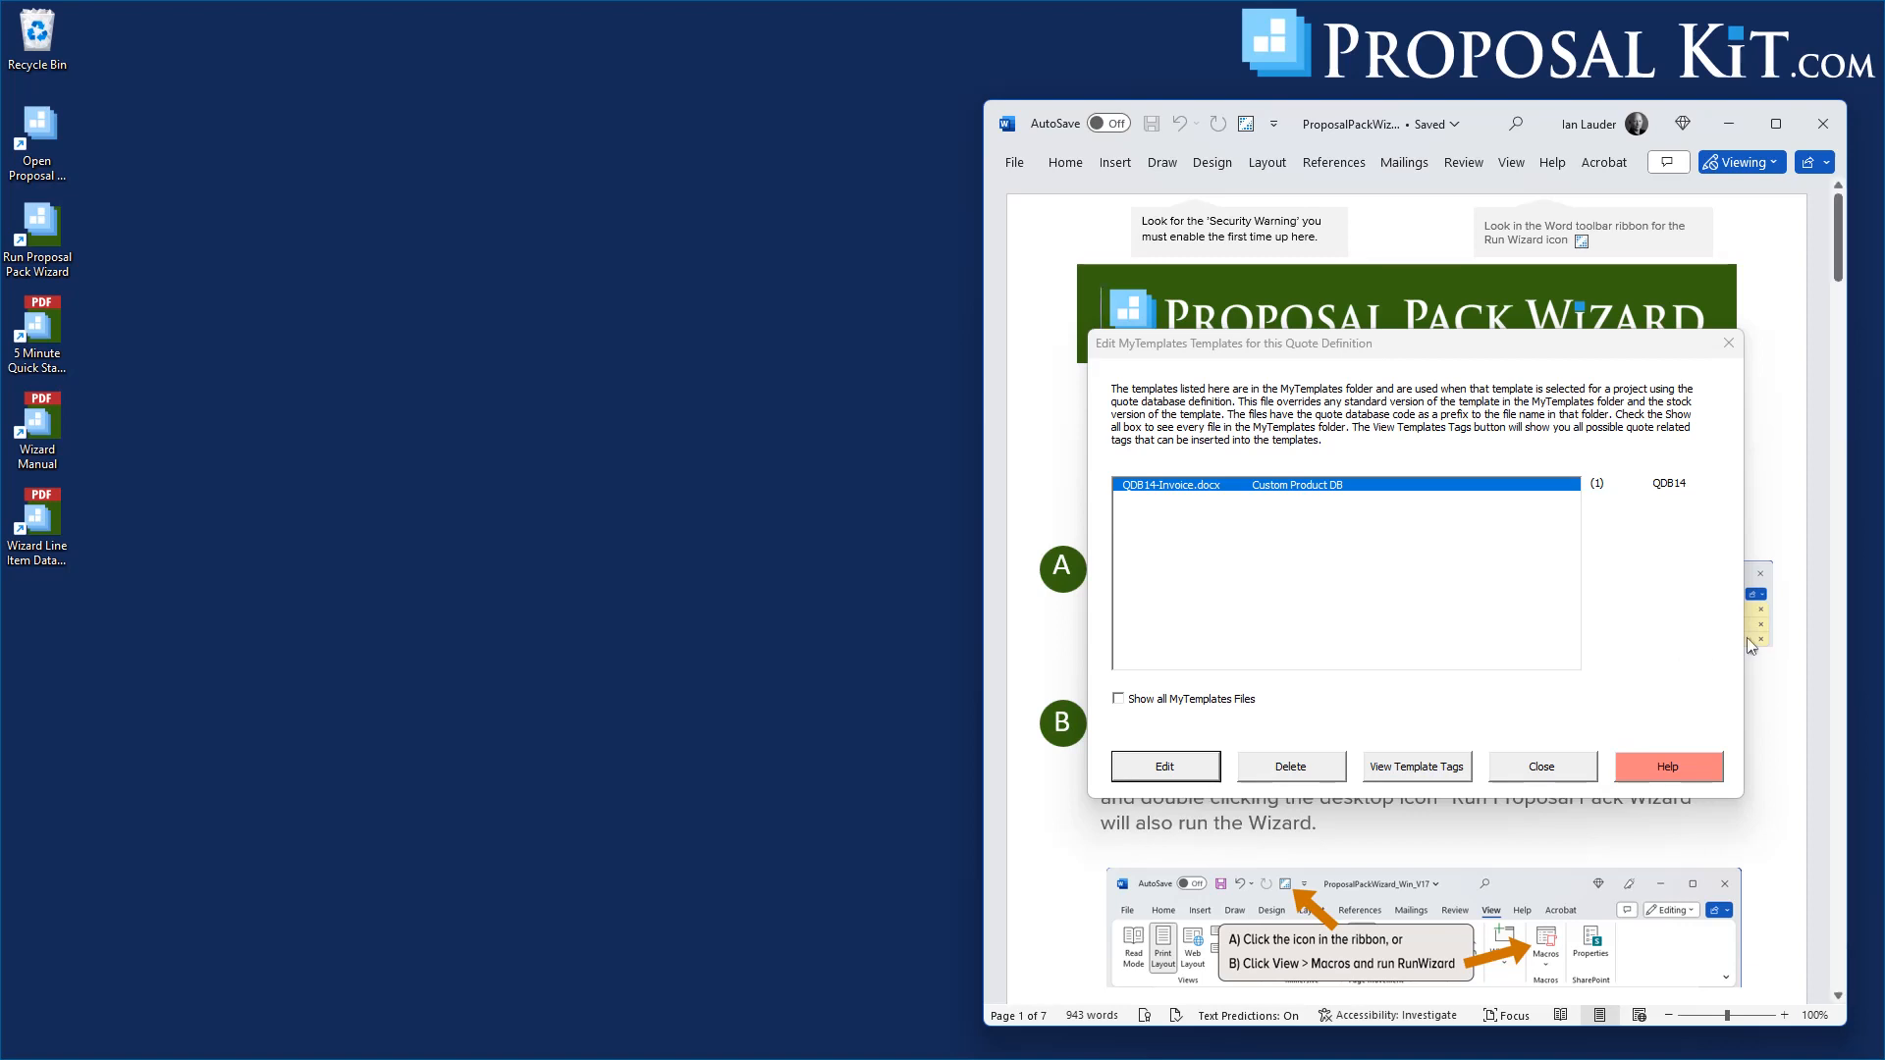
click(1548, 775)
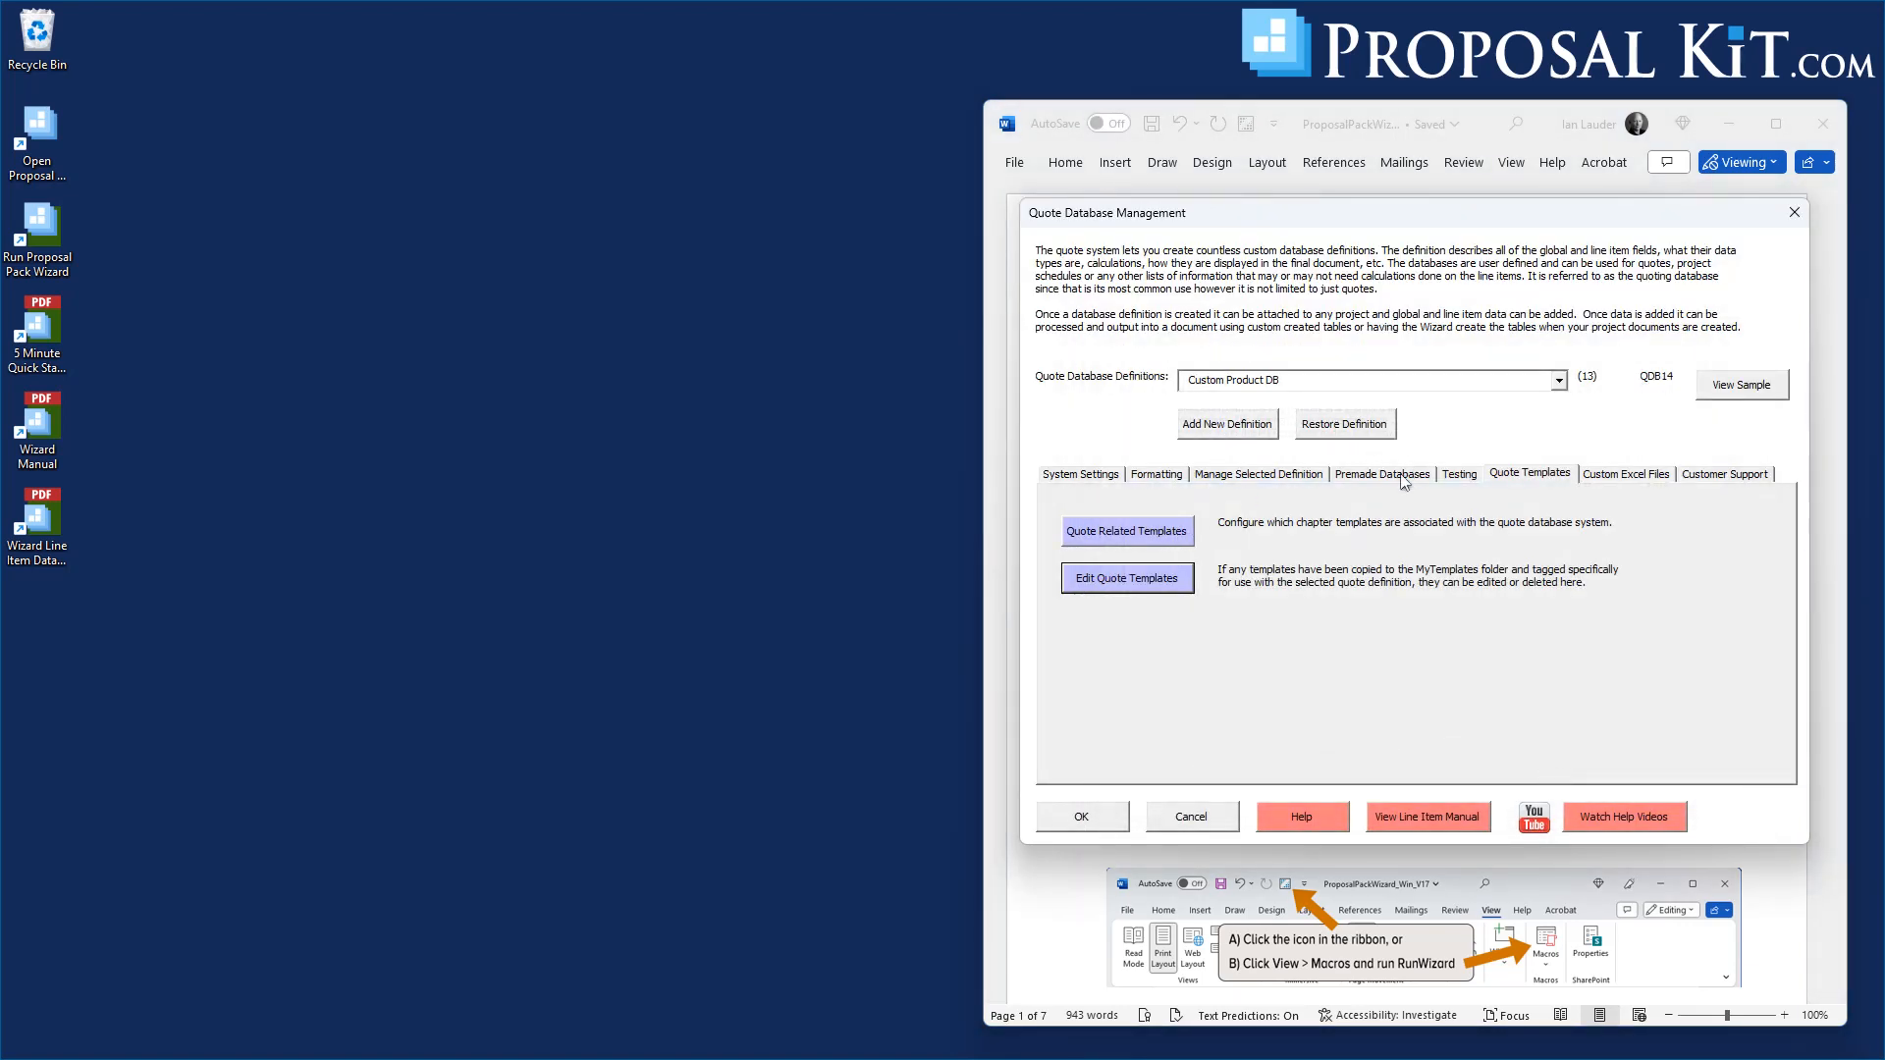
Turn off Multi-Table Rows in the Custom Product DB table settings, and save out of the quote database management and master preferences
click(1226, 476)
click(1123, 566)
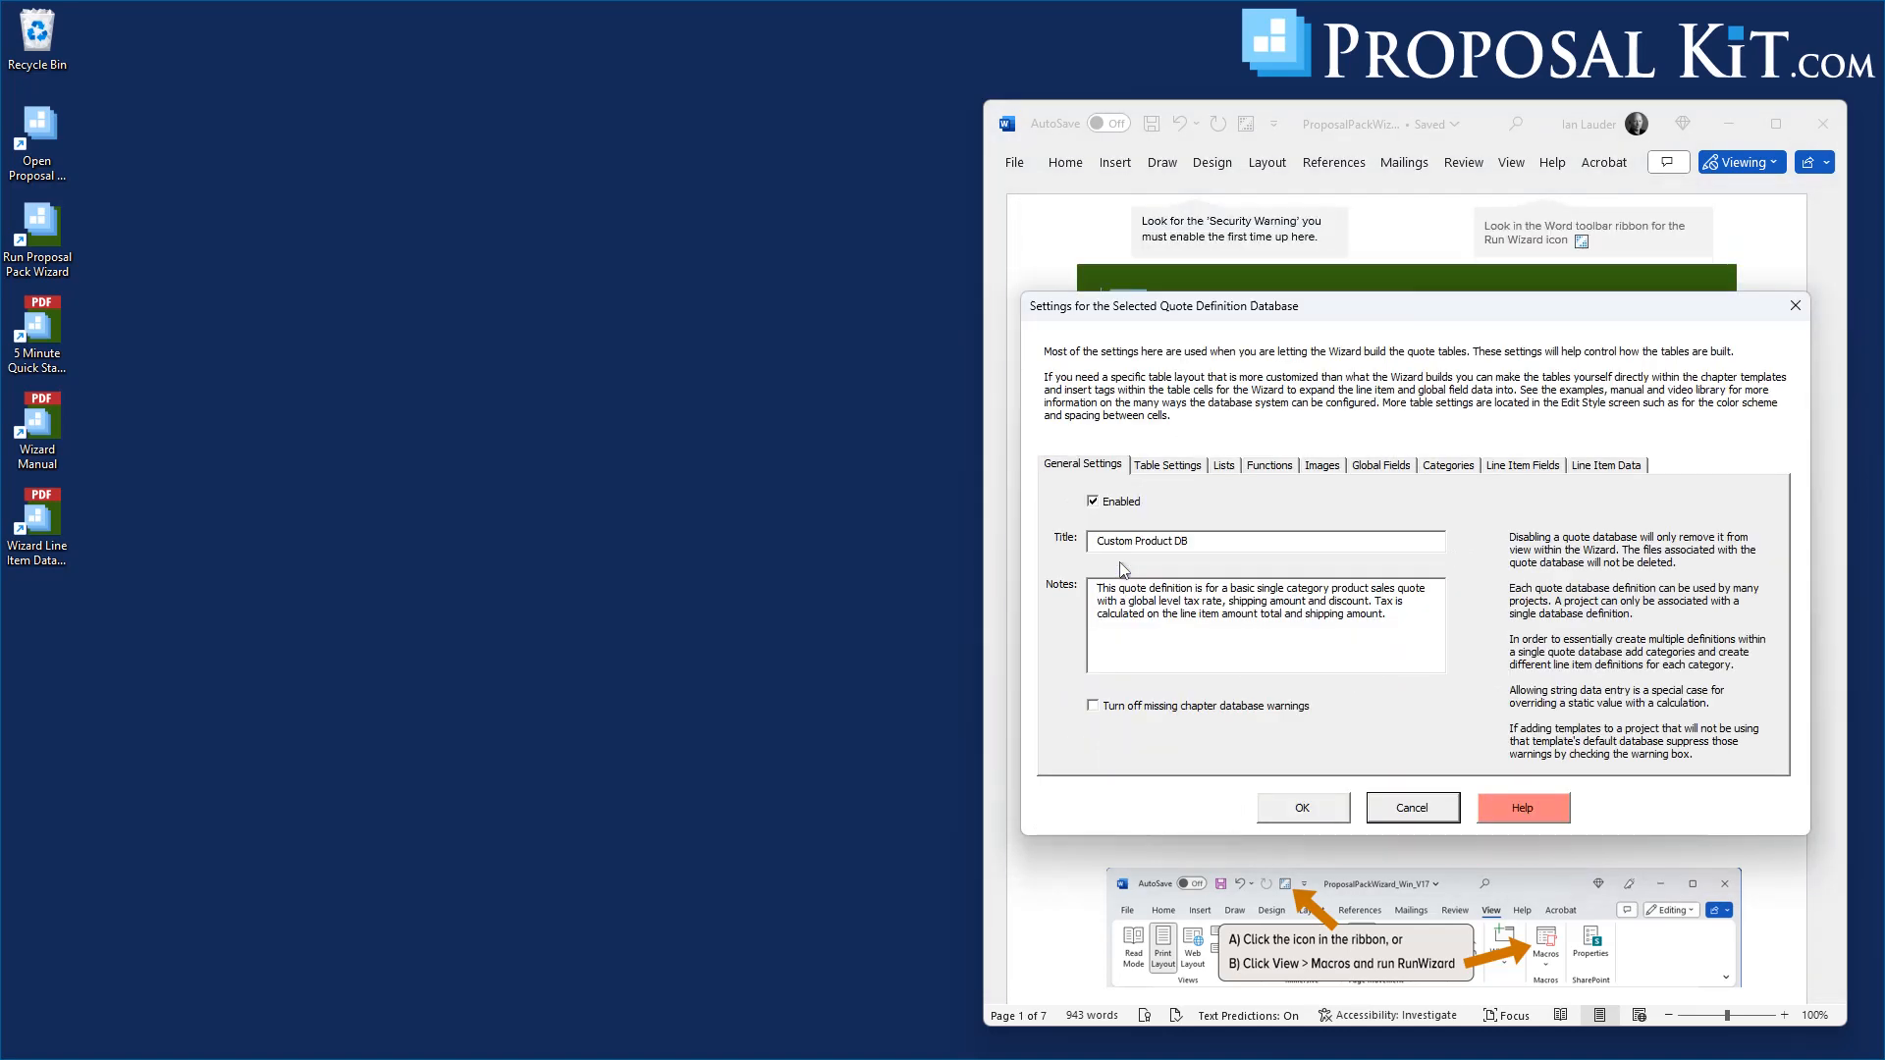
click(1165, 468)
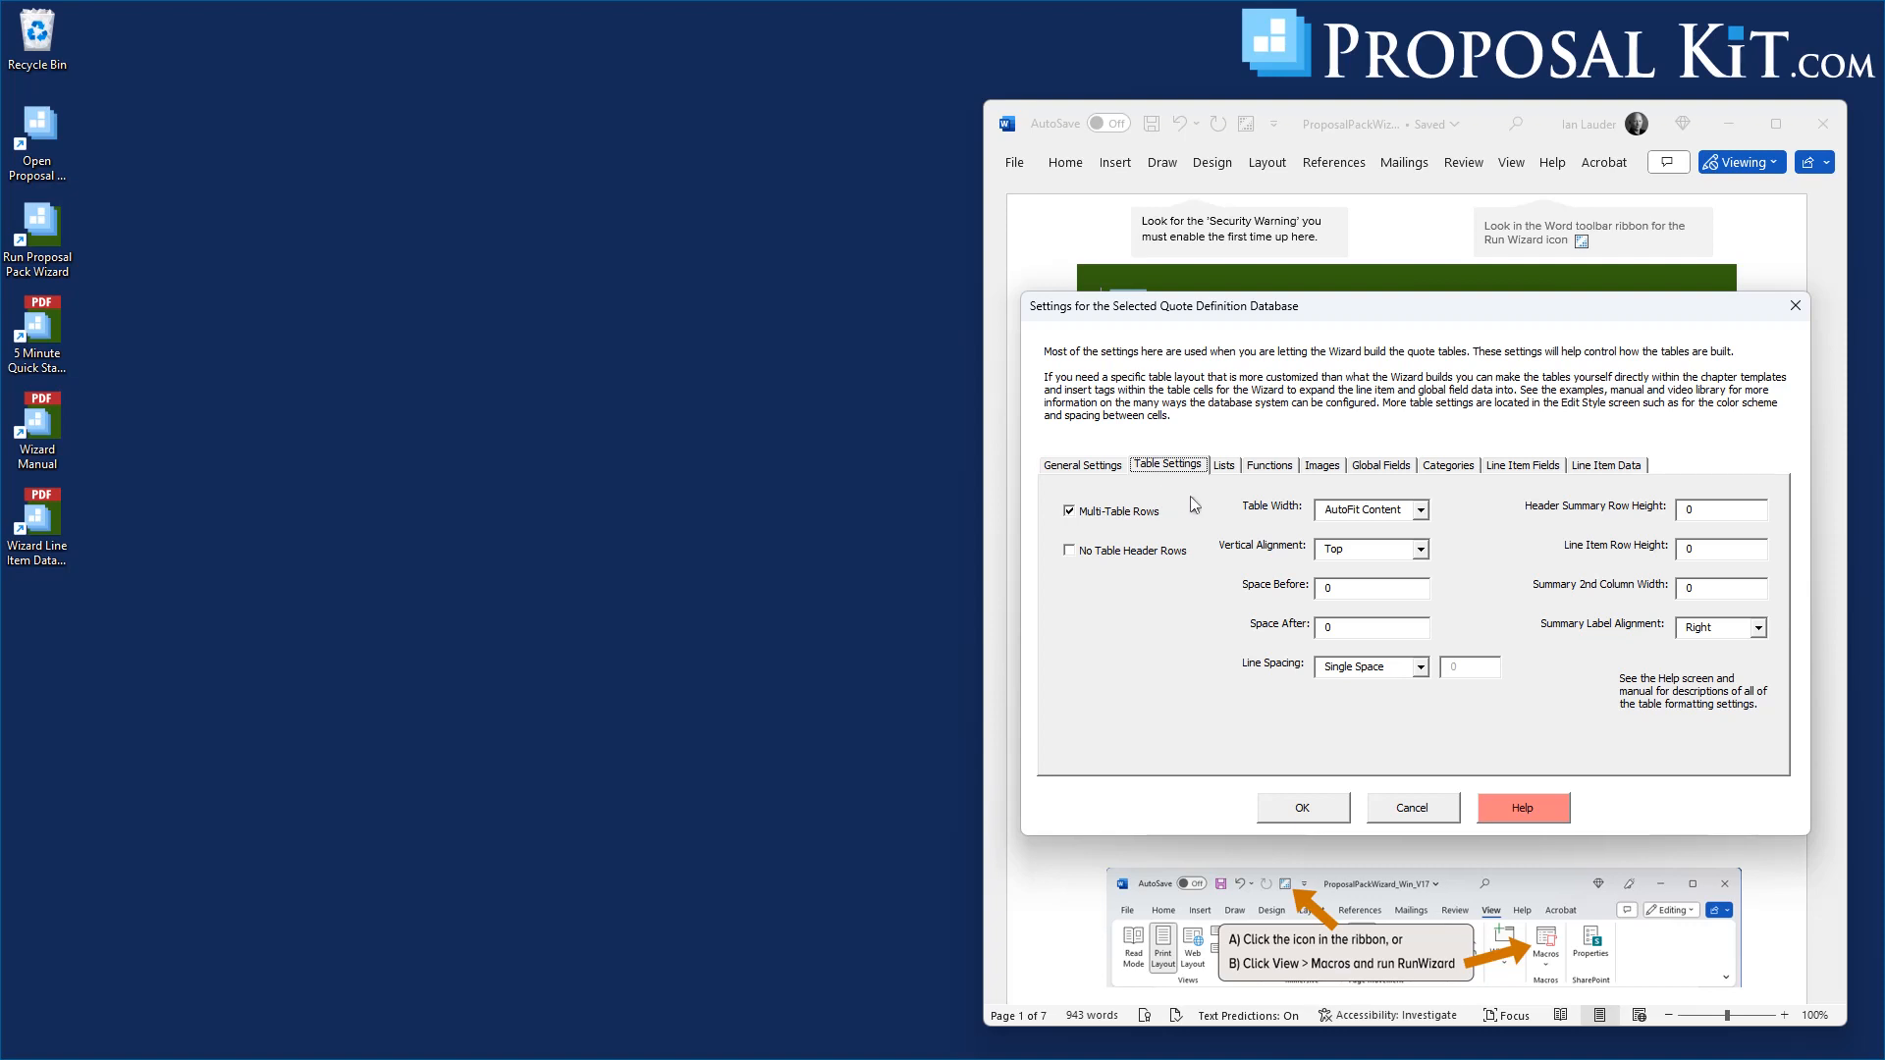
click(1065, 515)
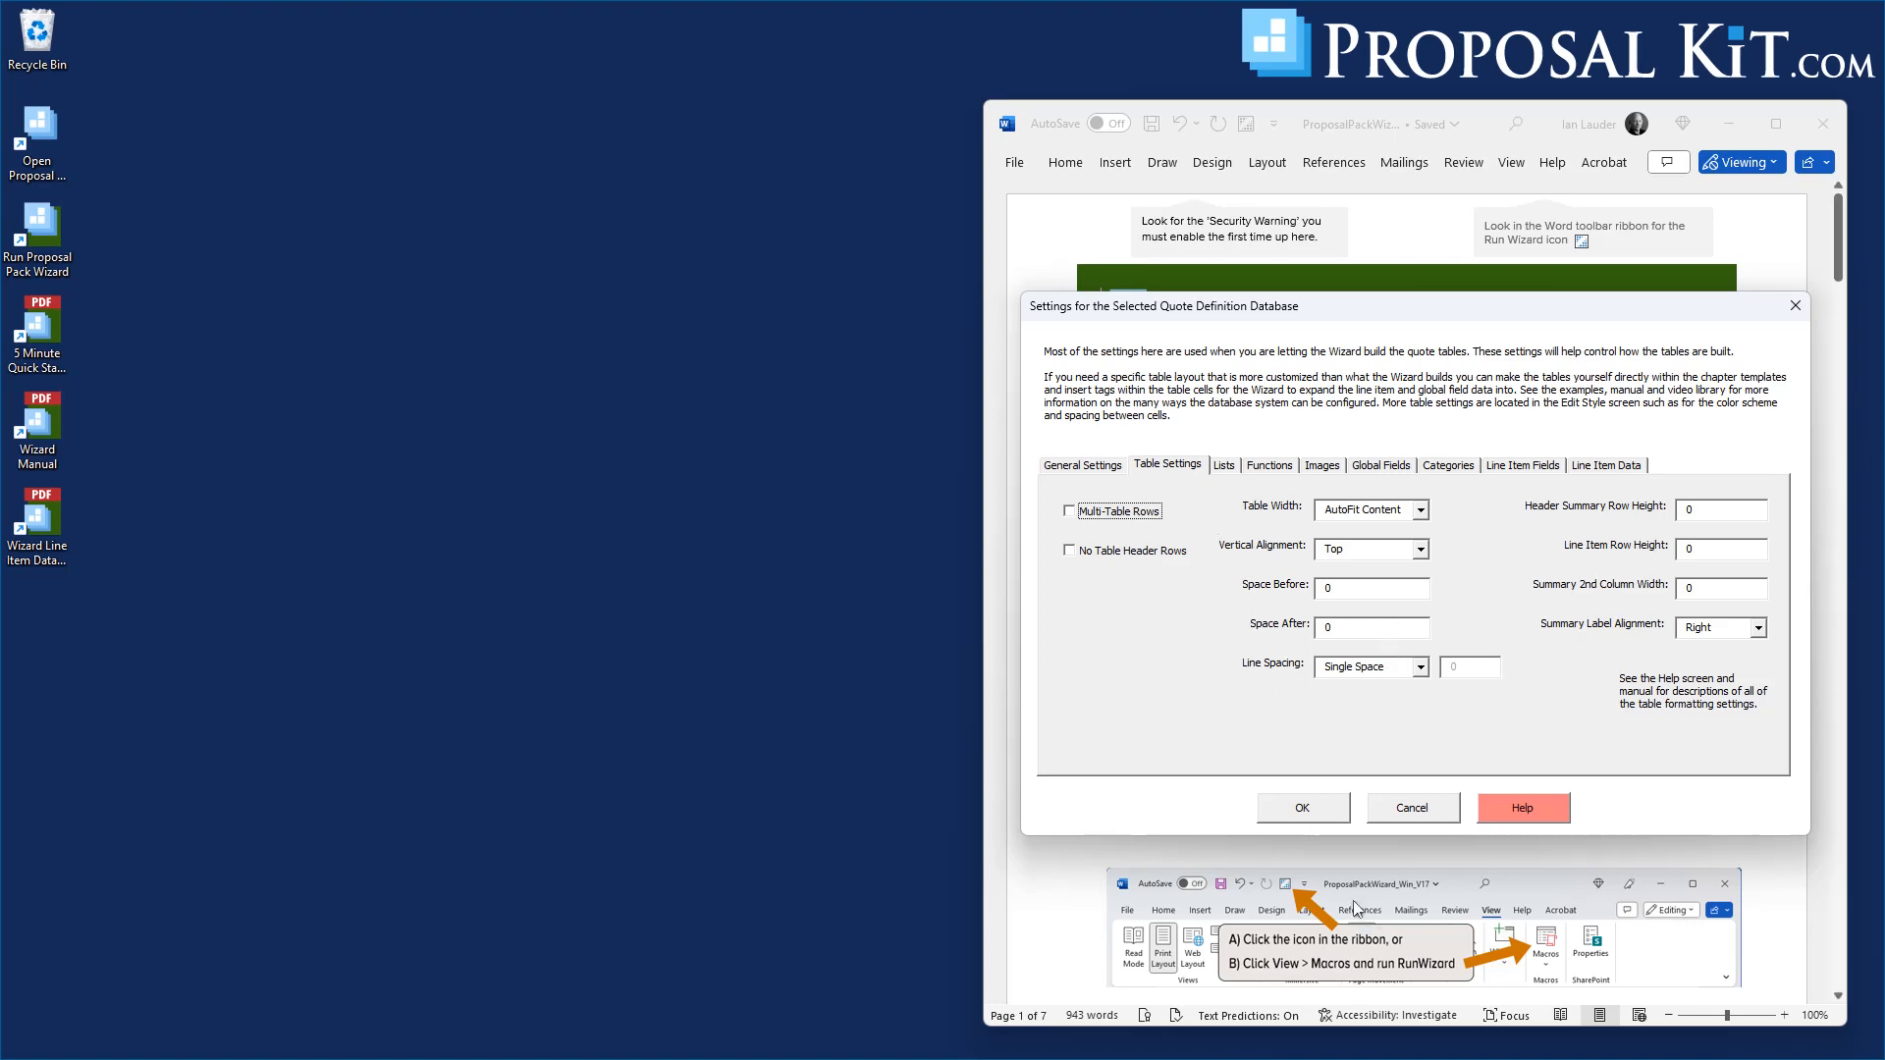
click(1314, 811)
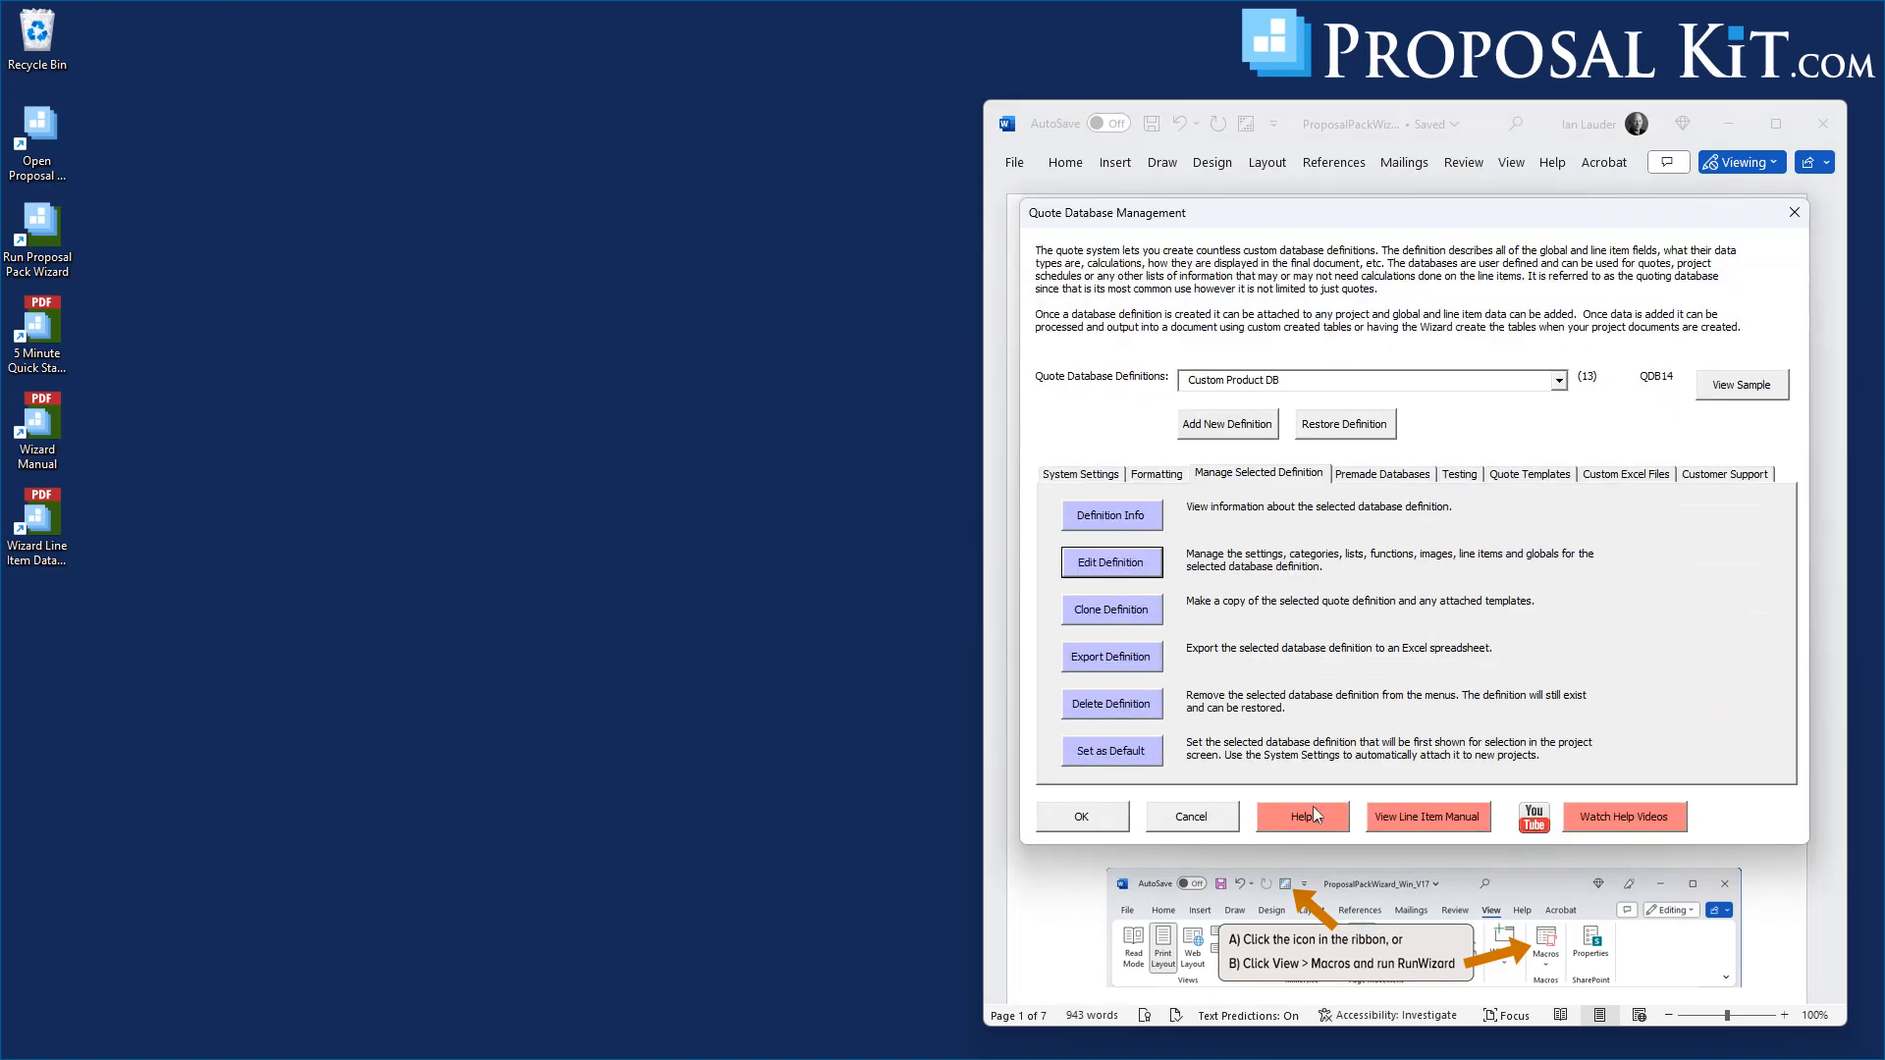
click(1081, 819)
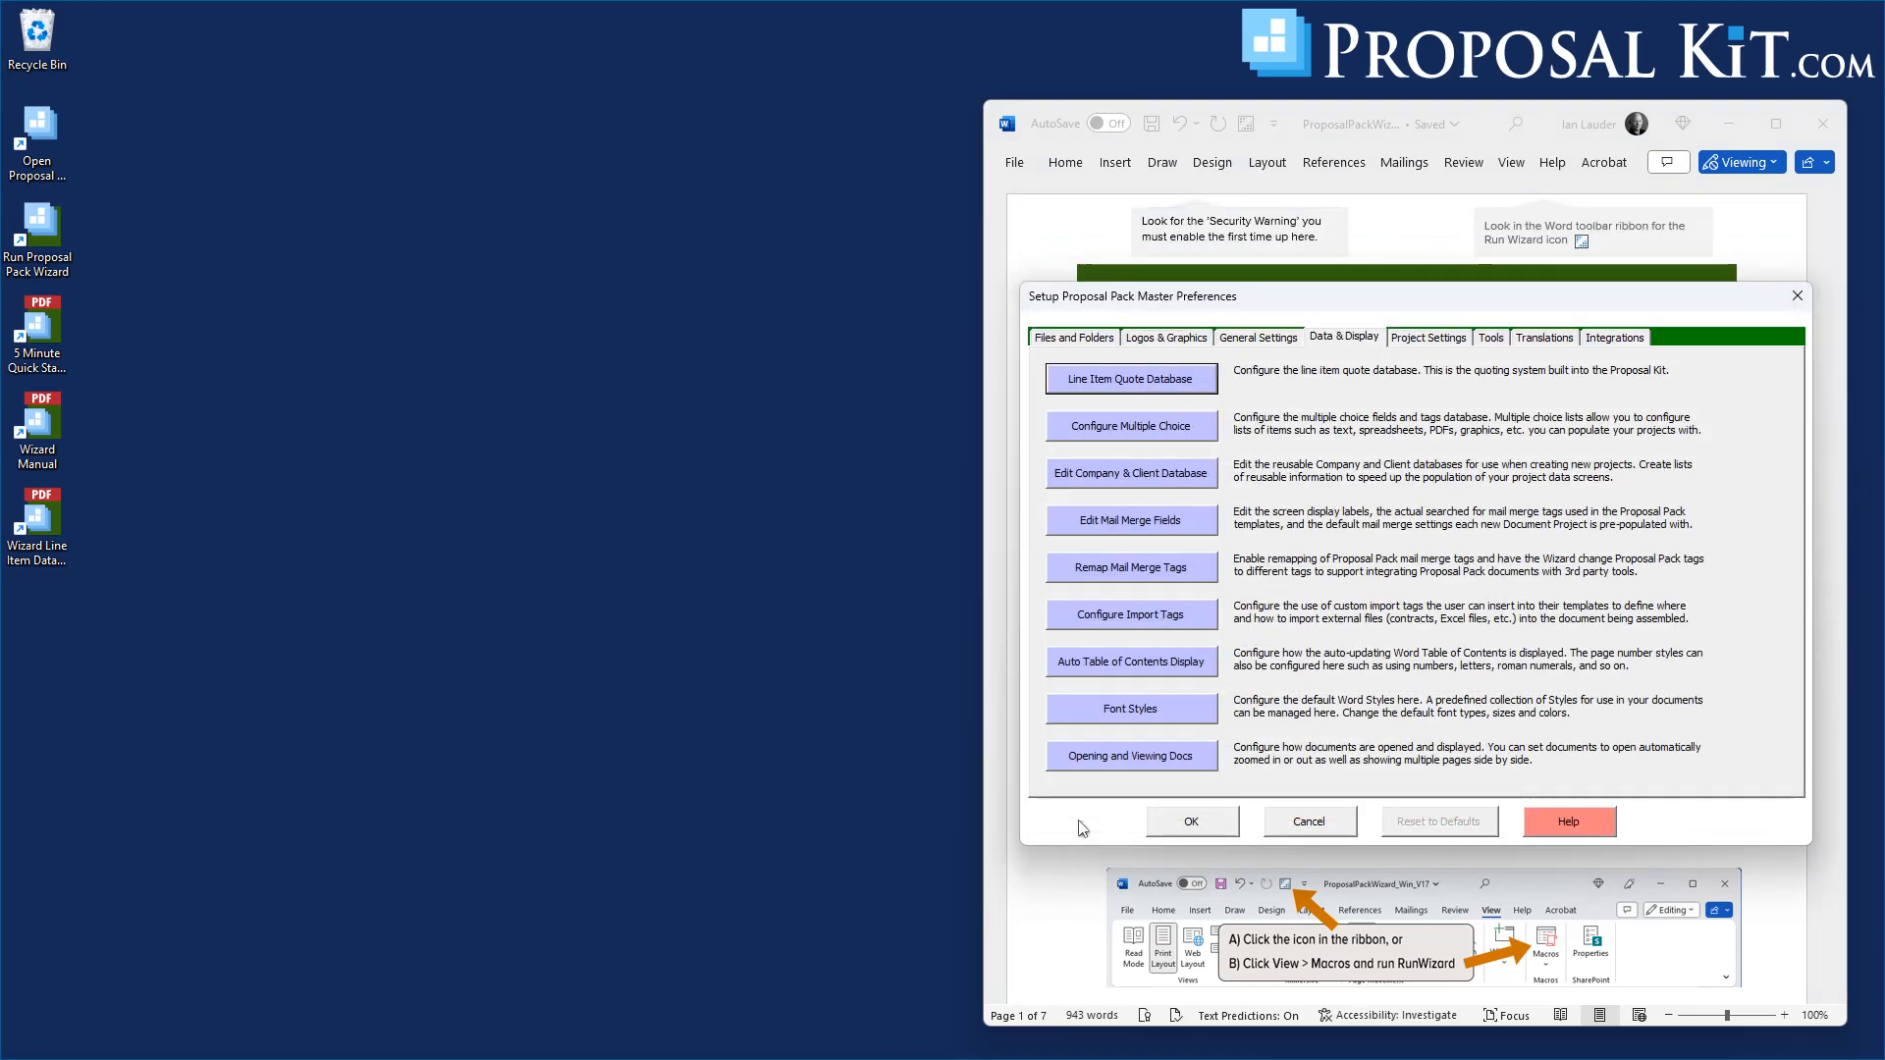
click(1224, 831)
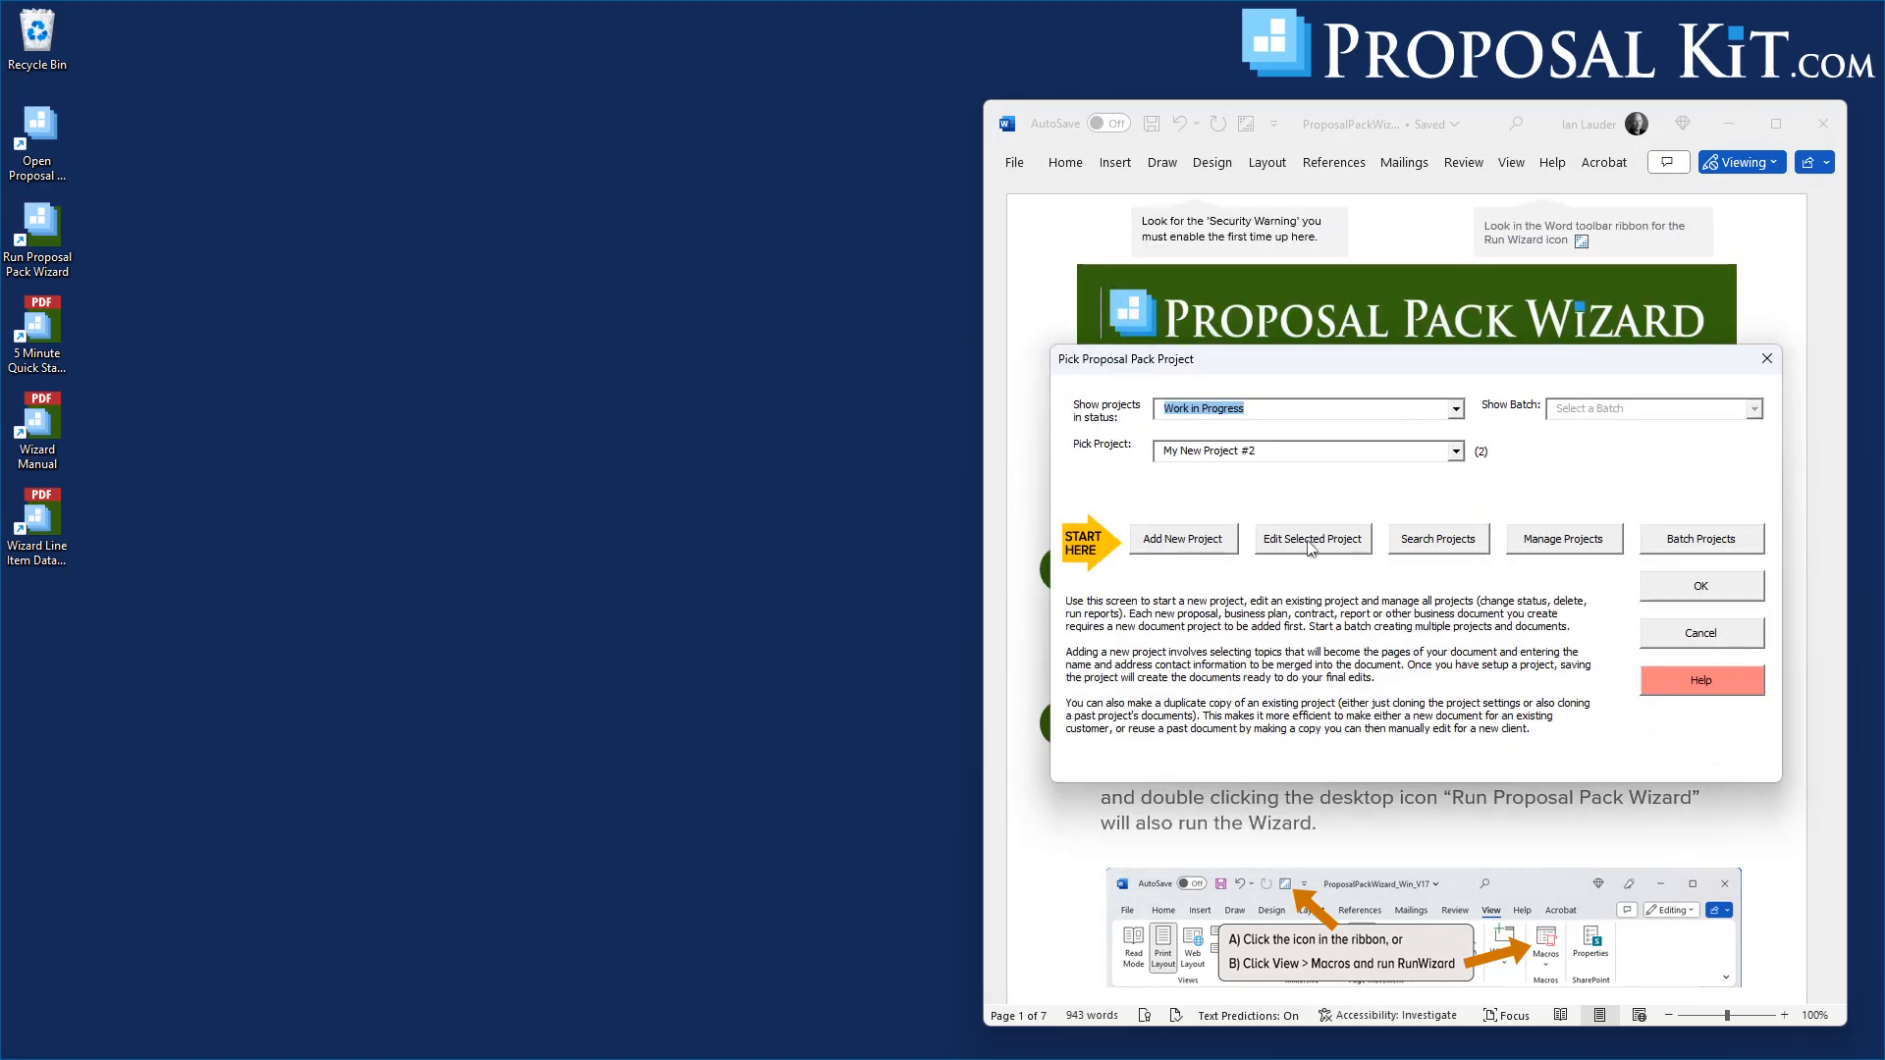
Add a new project, save it when starting its line item quote, and assign the Custom Product DB database to the quote
click(1179, 545)
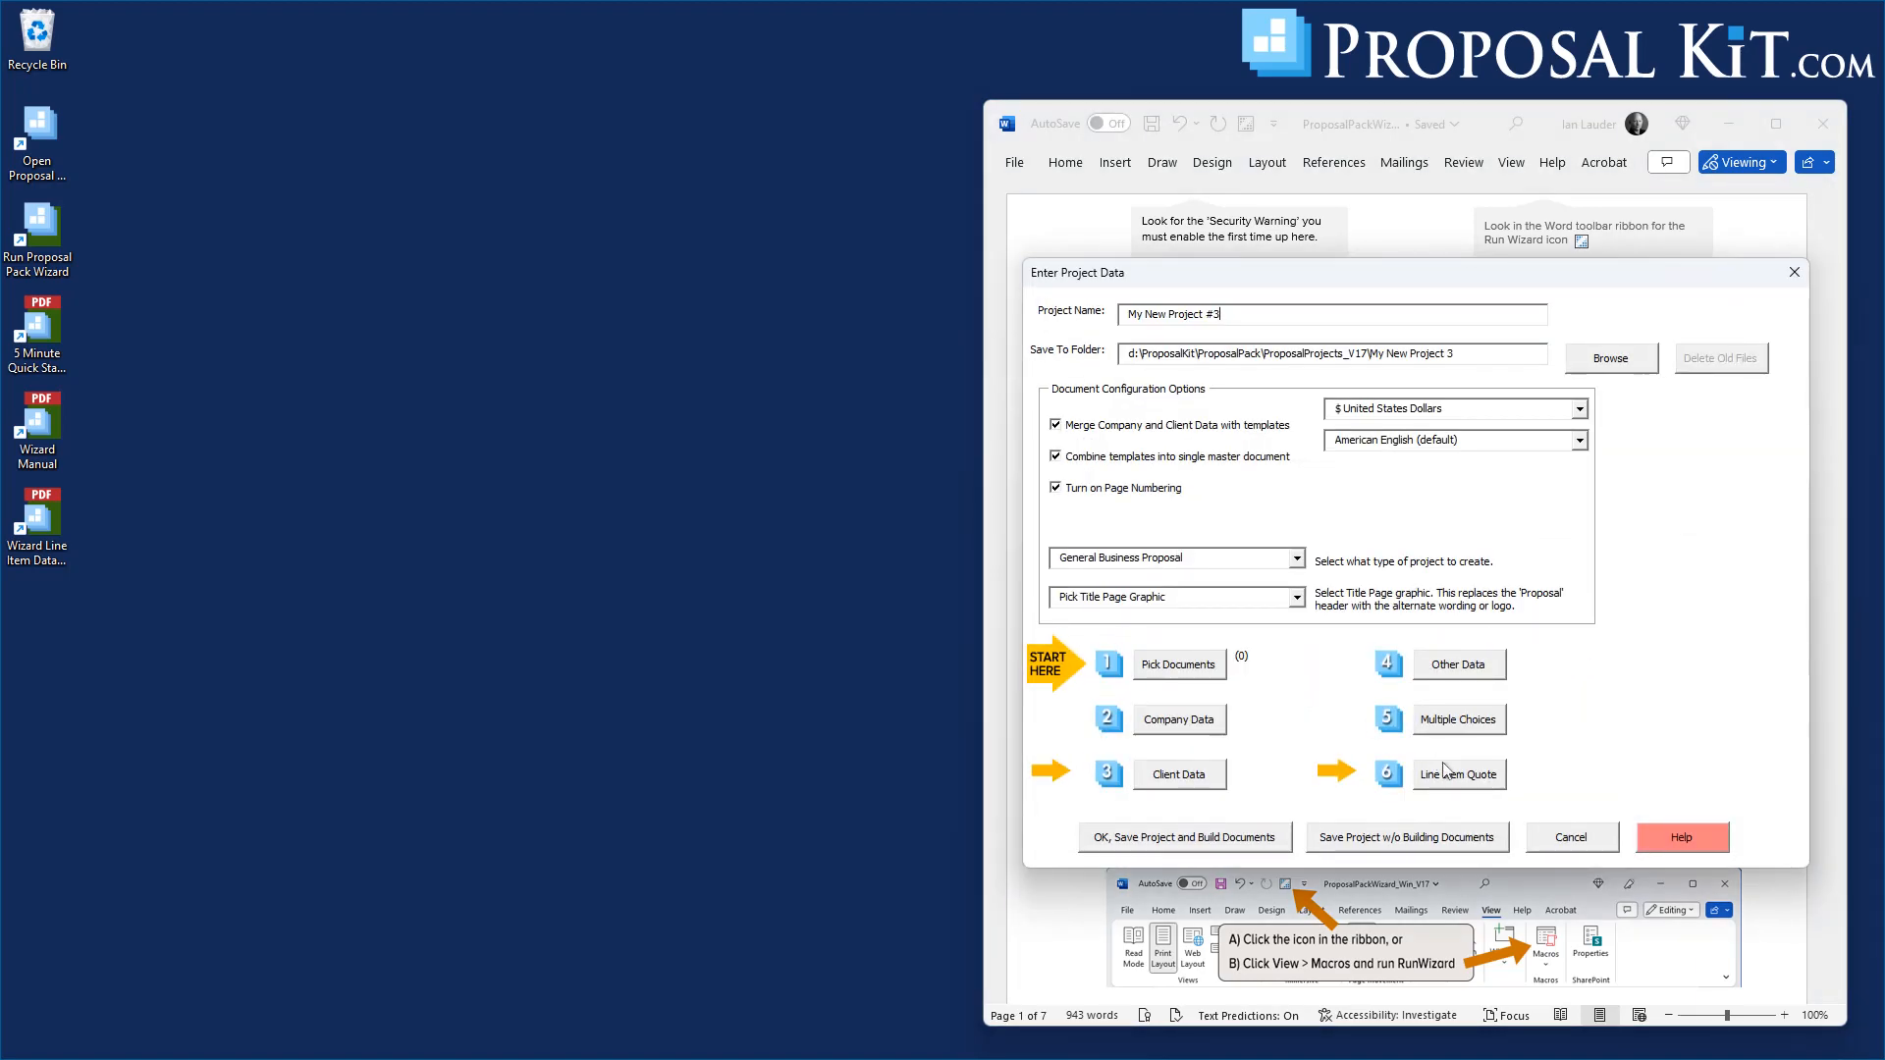
click(1446, 773)
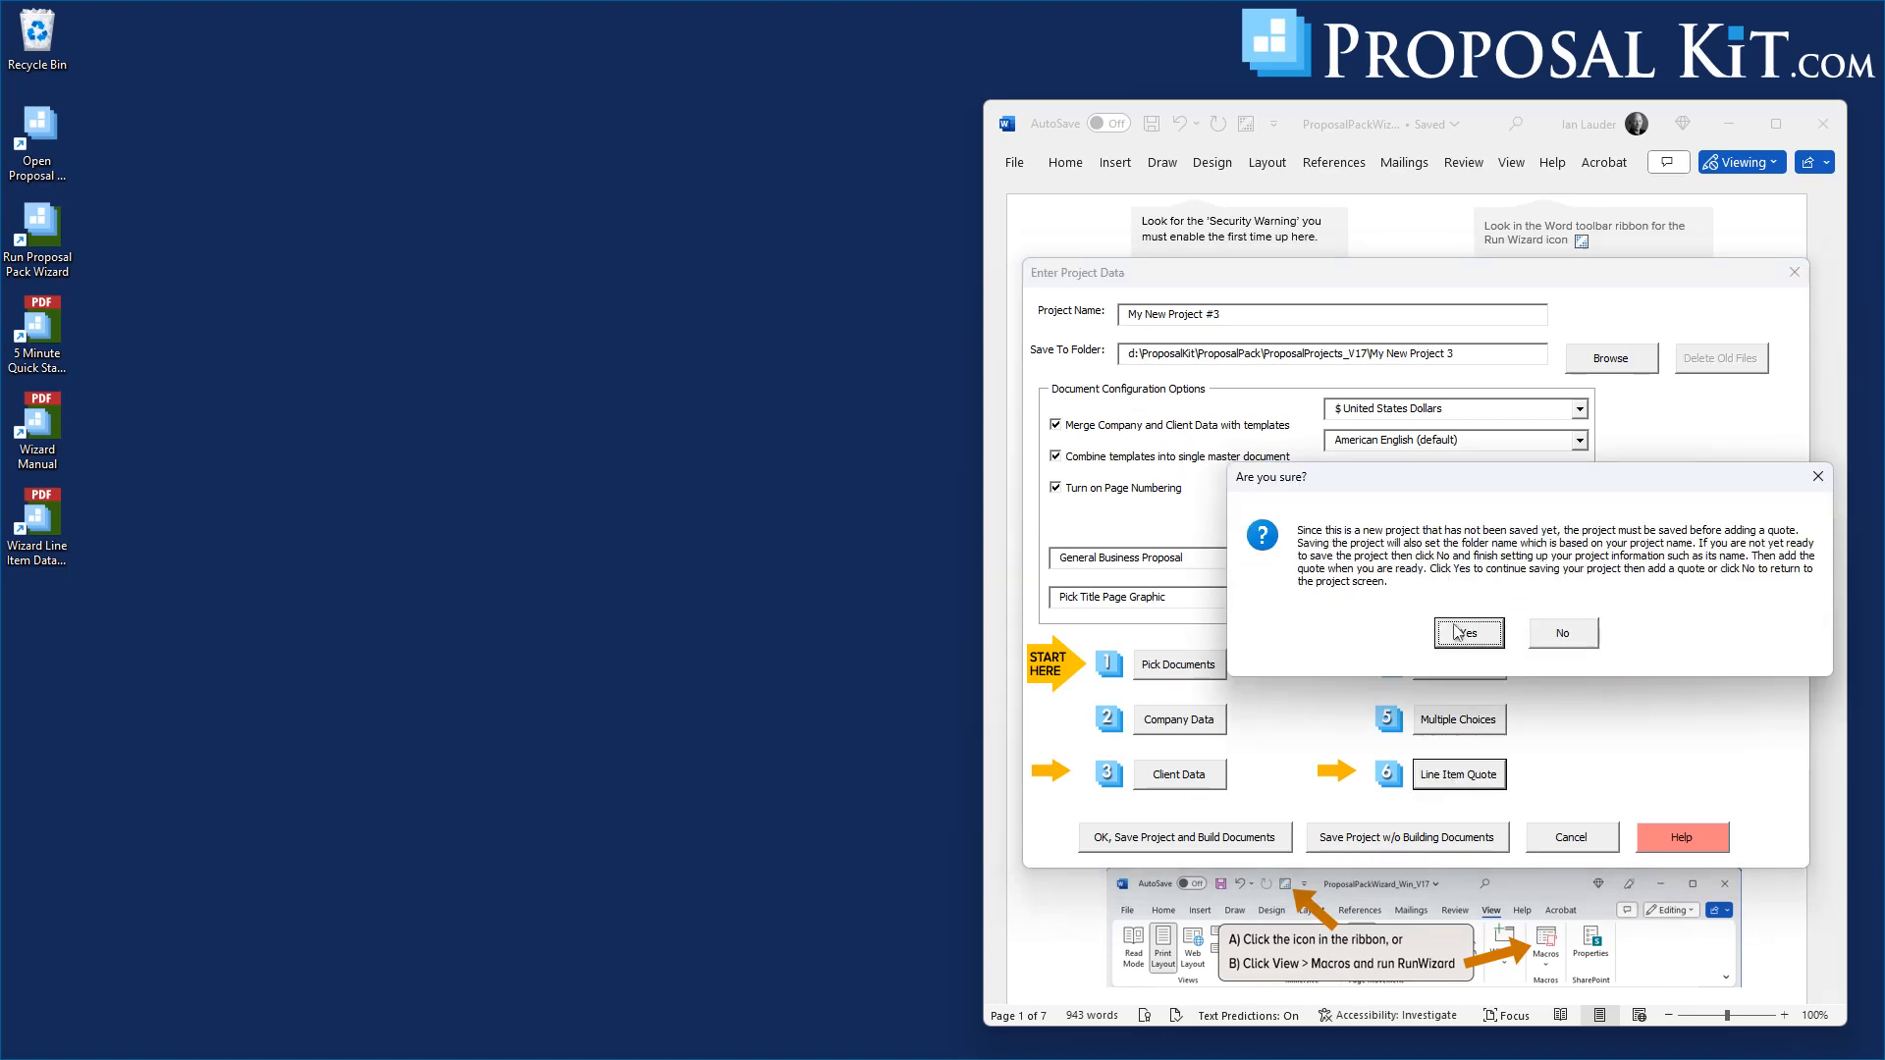
click(1459, 632)
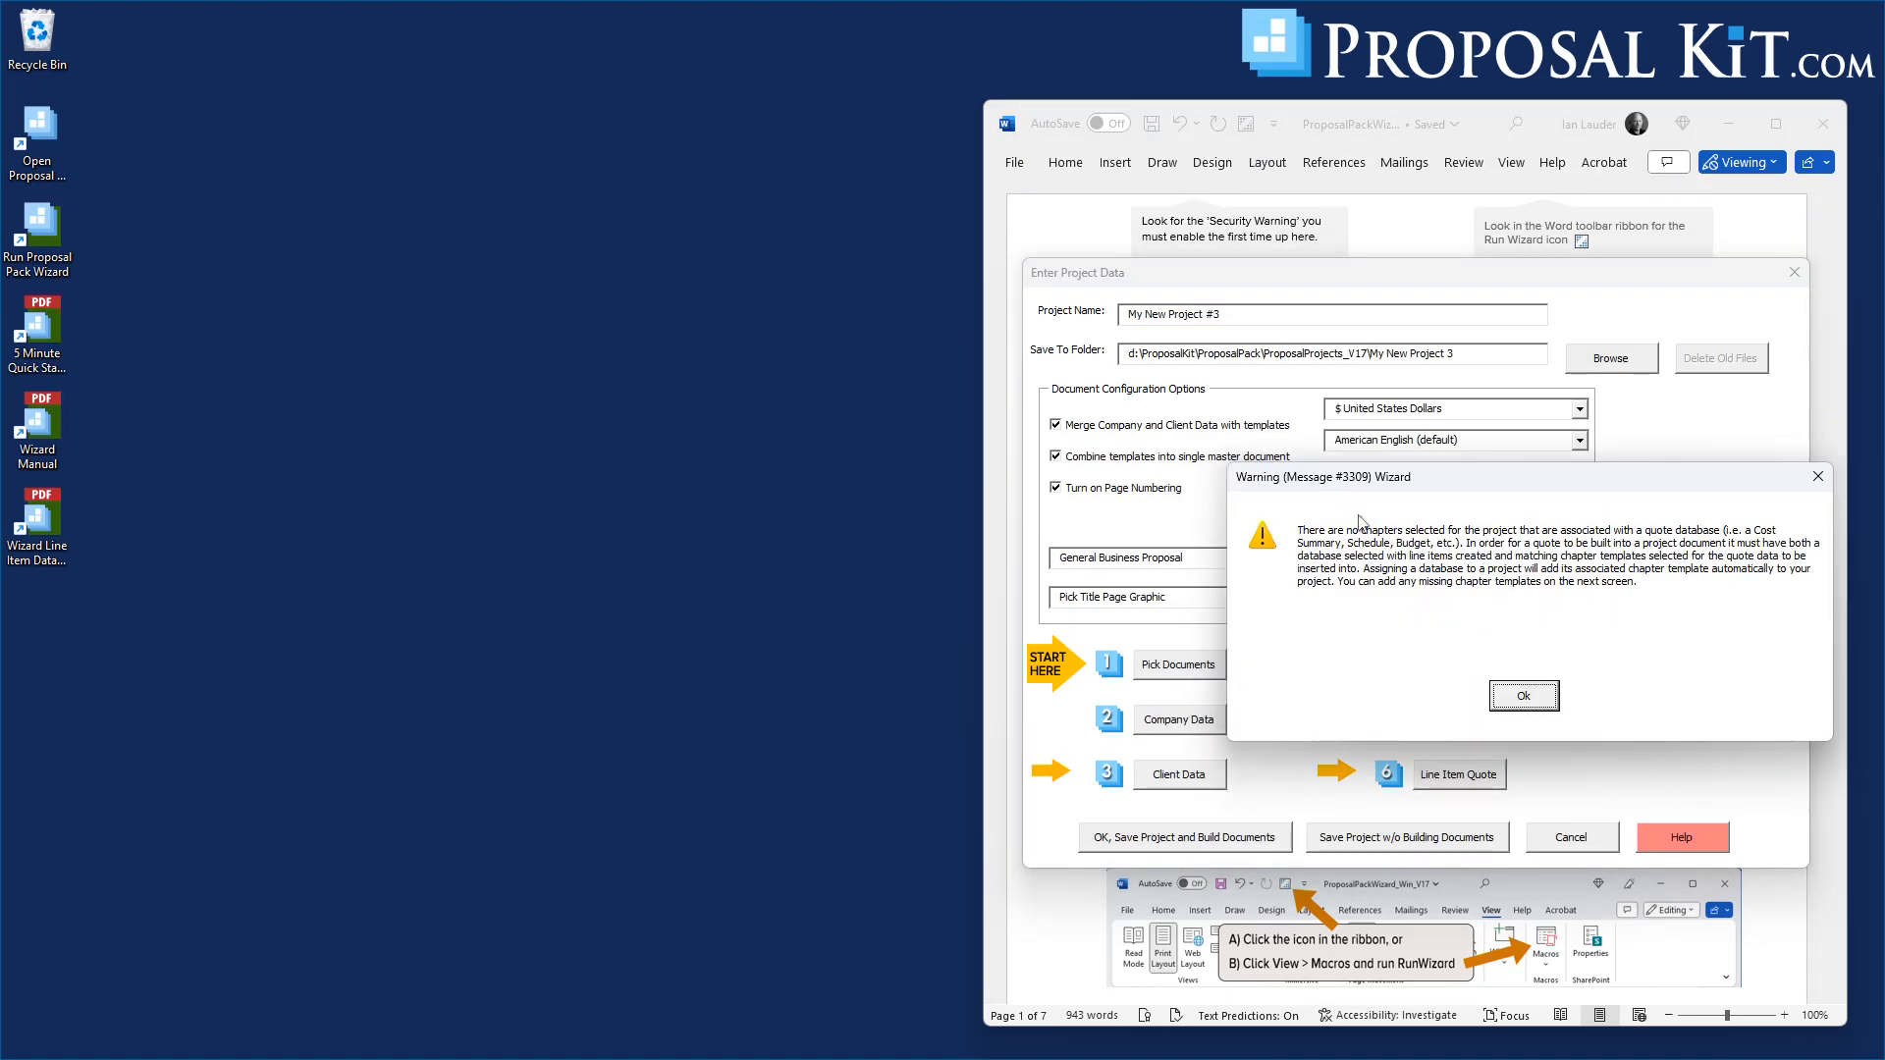
click(1512, 697)
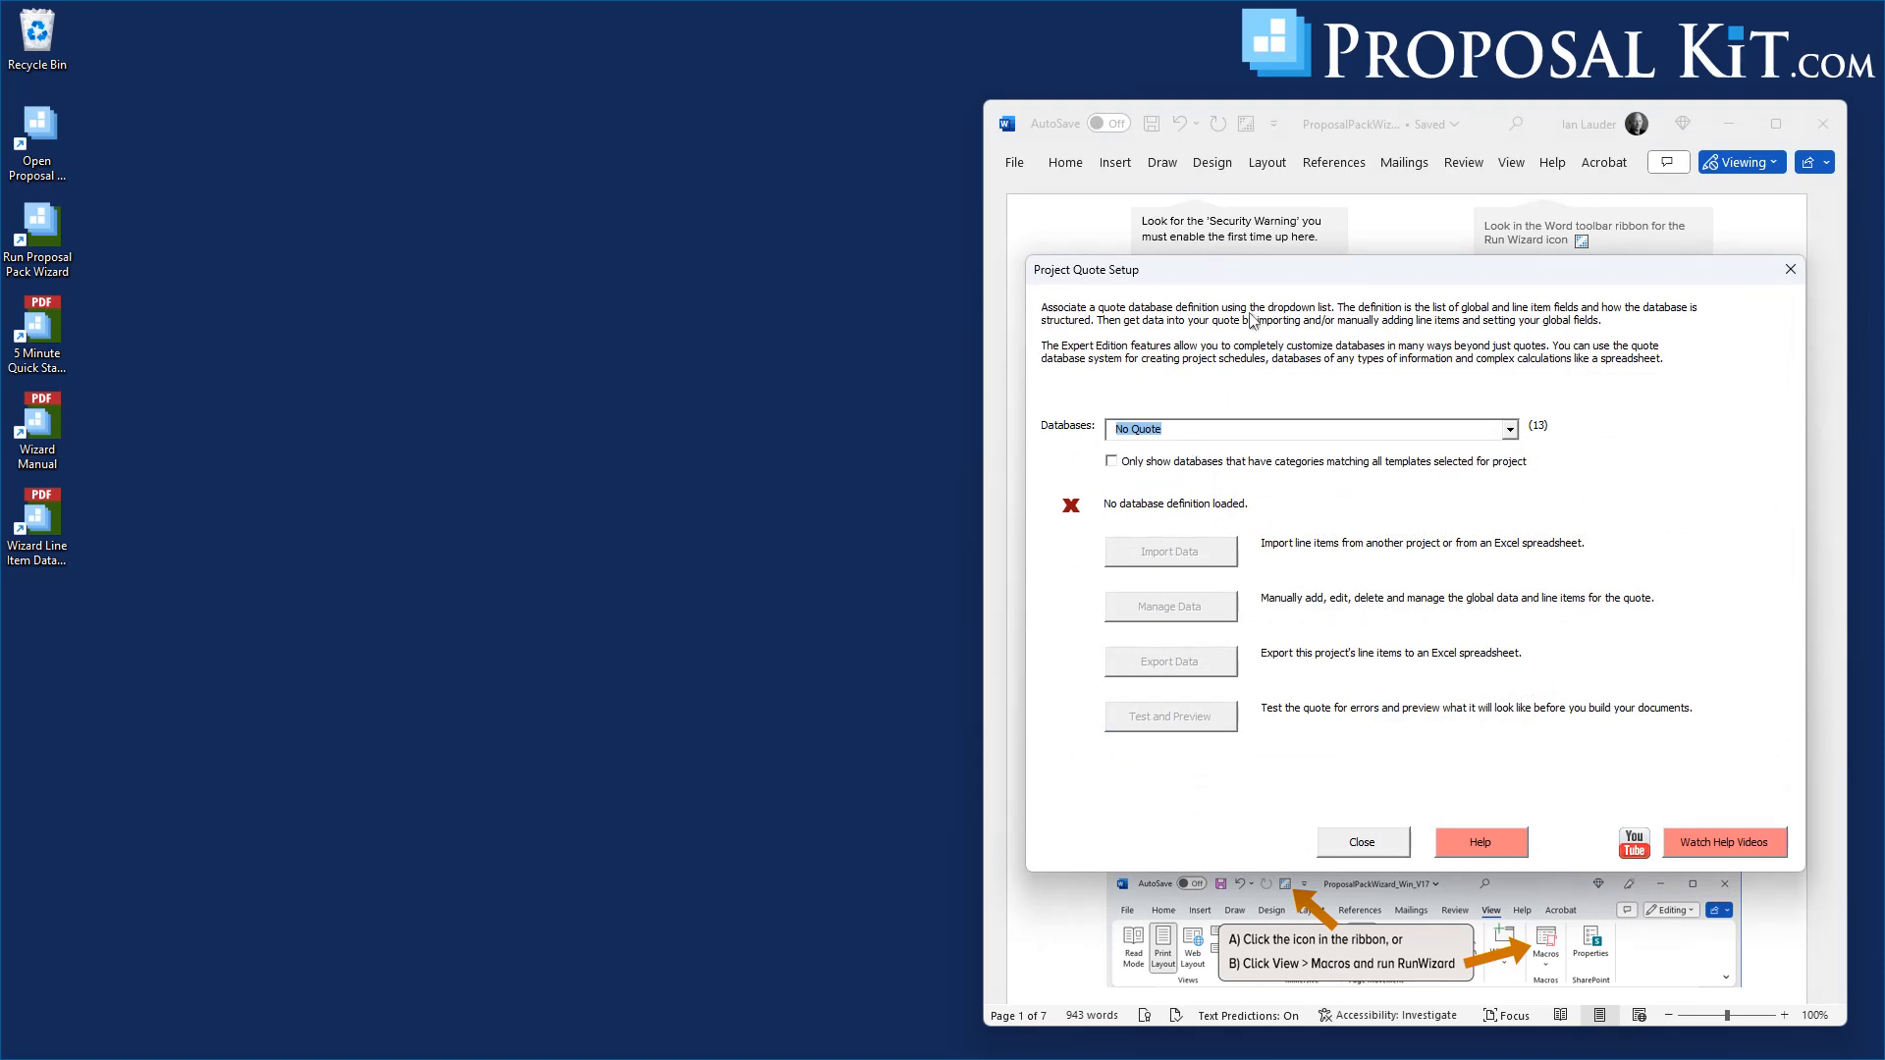
click(1510, 432)
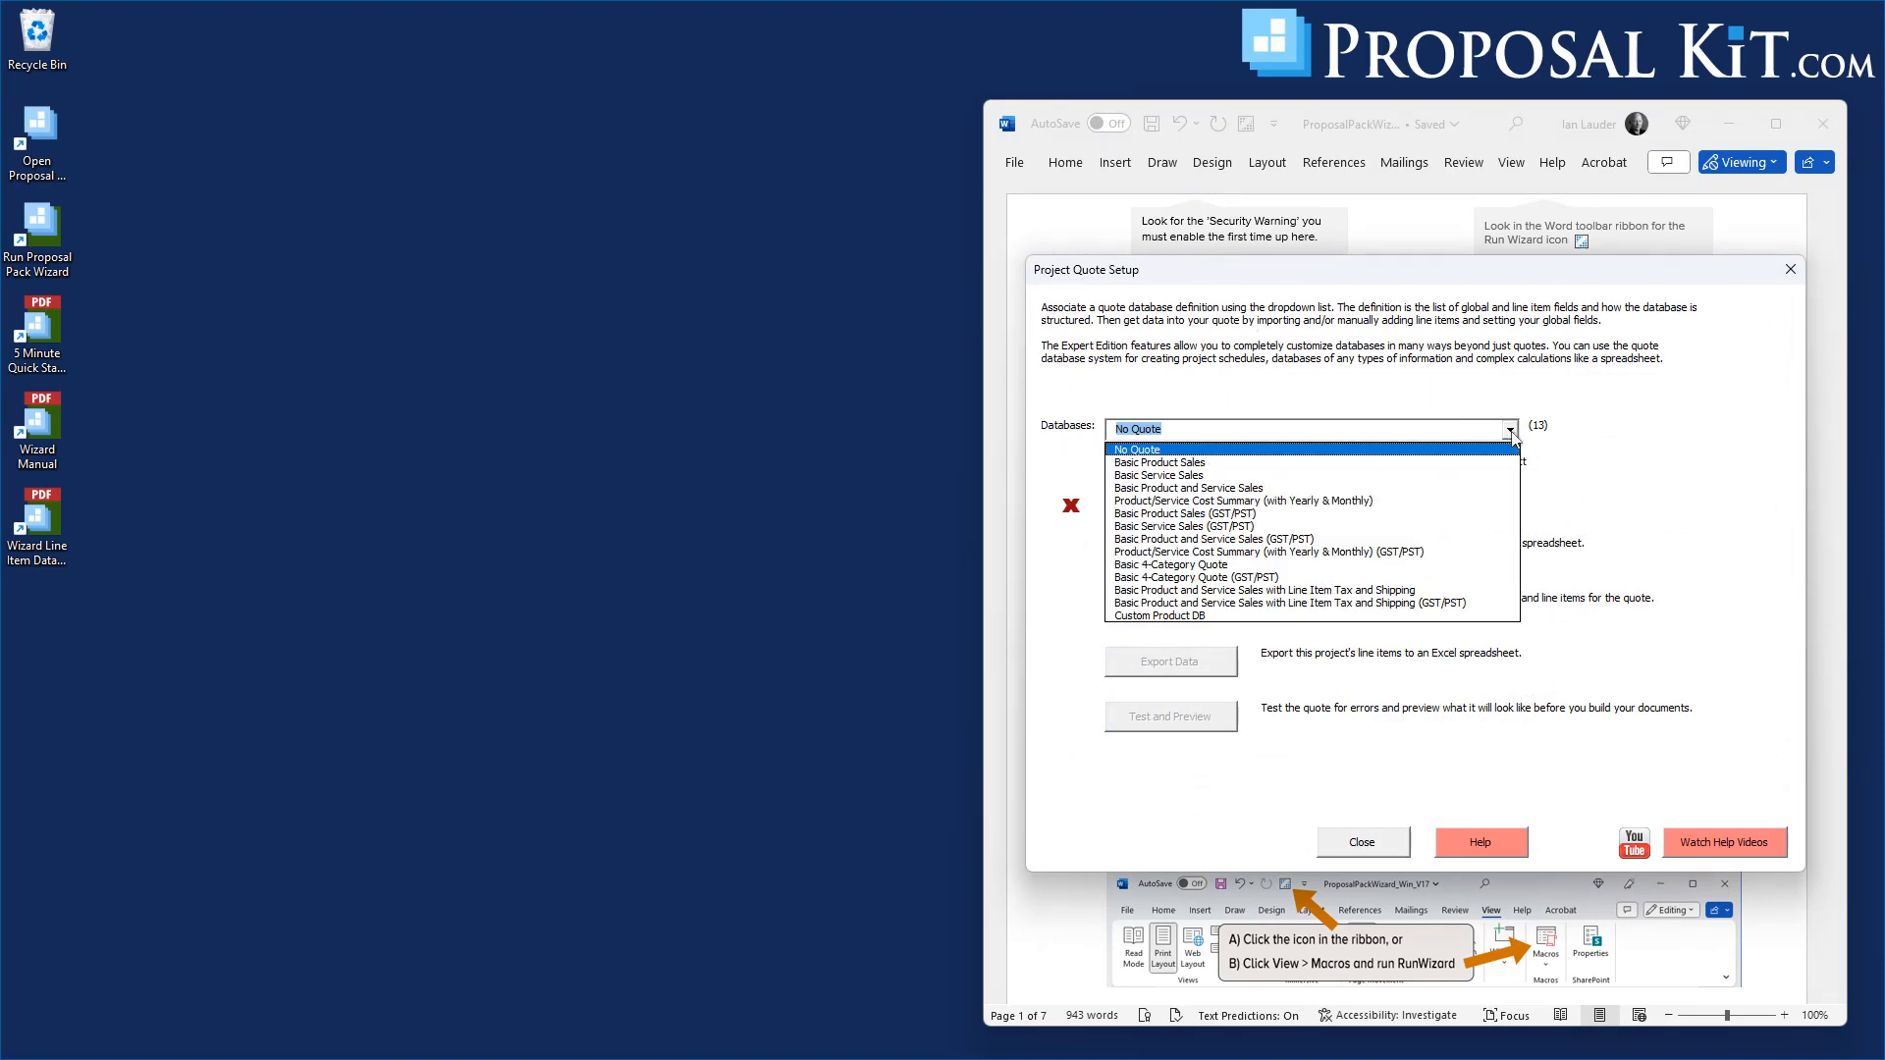
click(1139, 616)
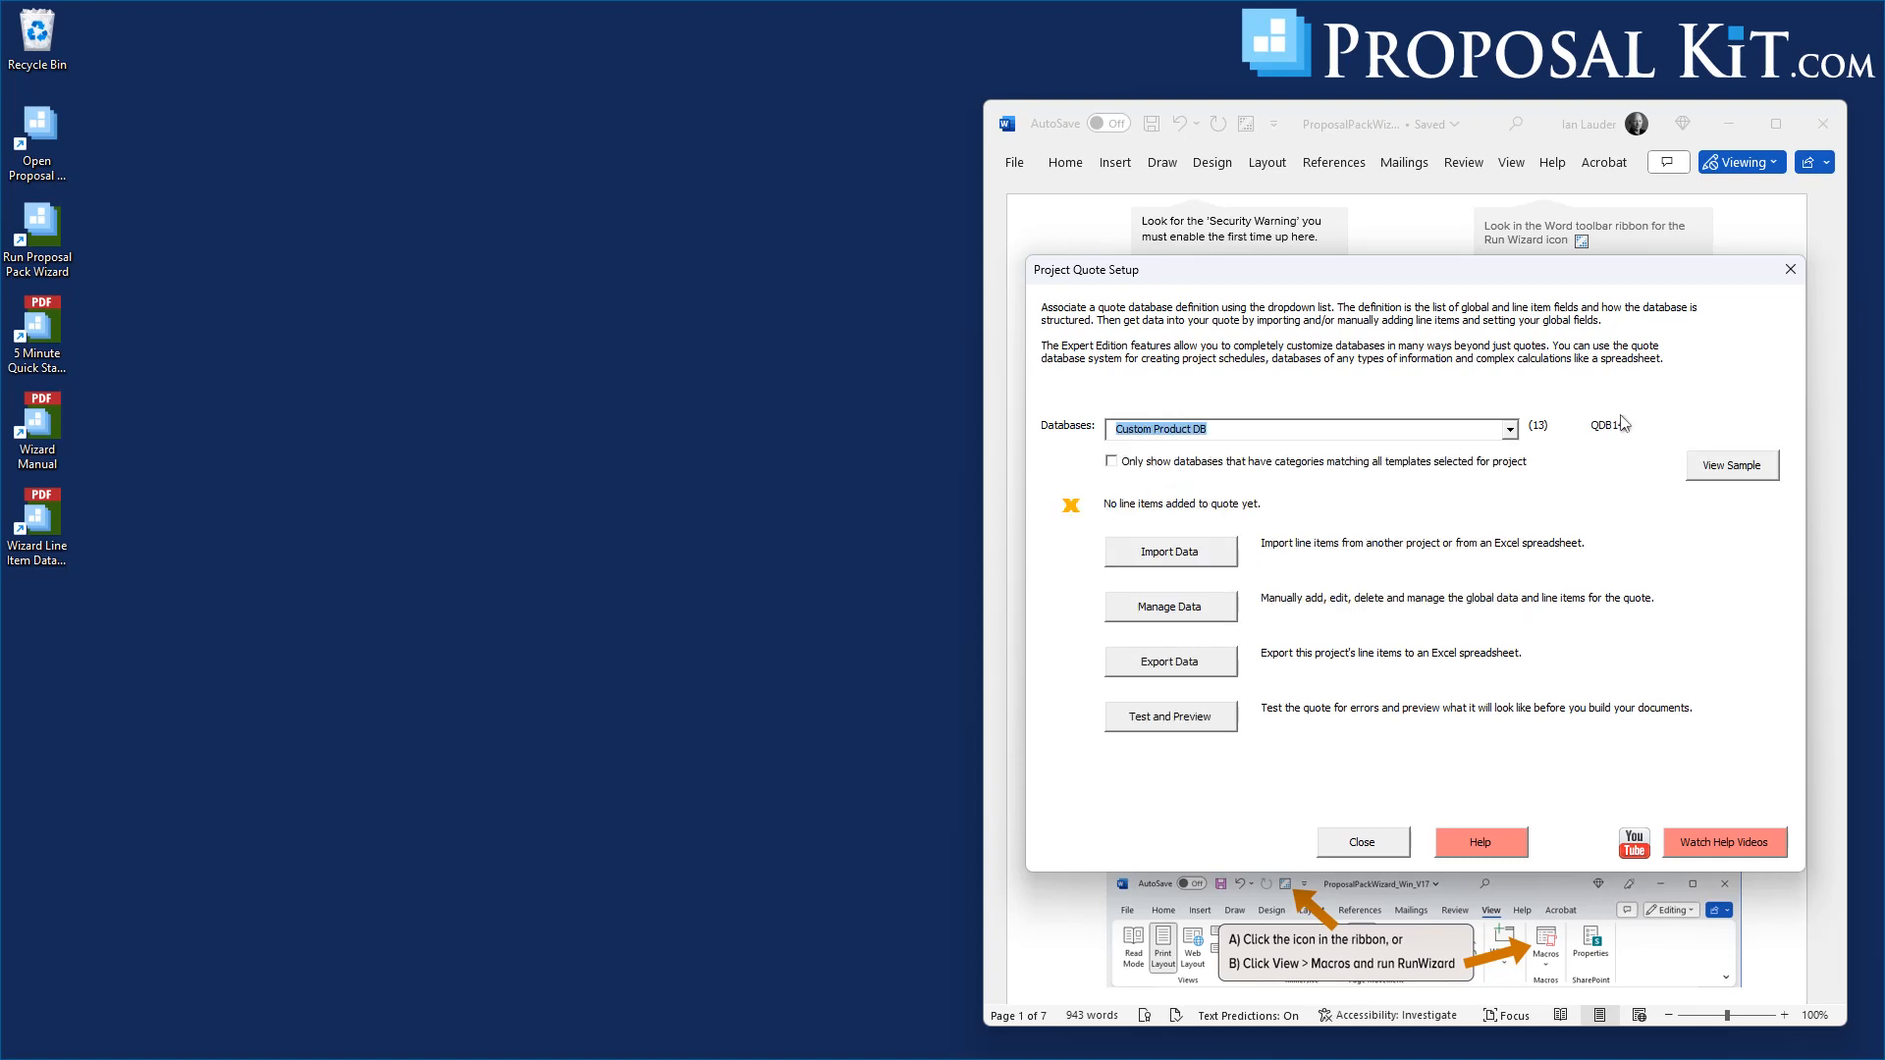
Add a Products line item with code RD1, description Red Widget, weight 1, price 66.99 and quantity 4
click(1190, 611)
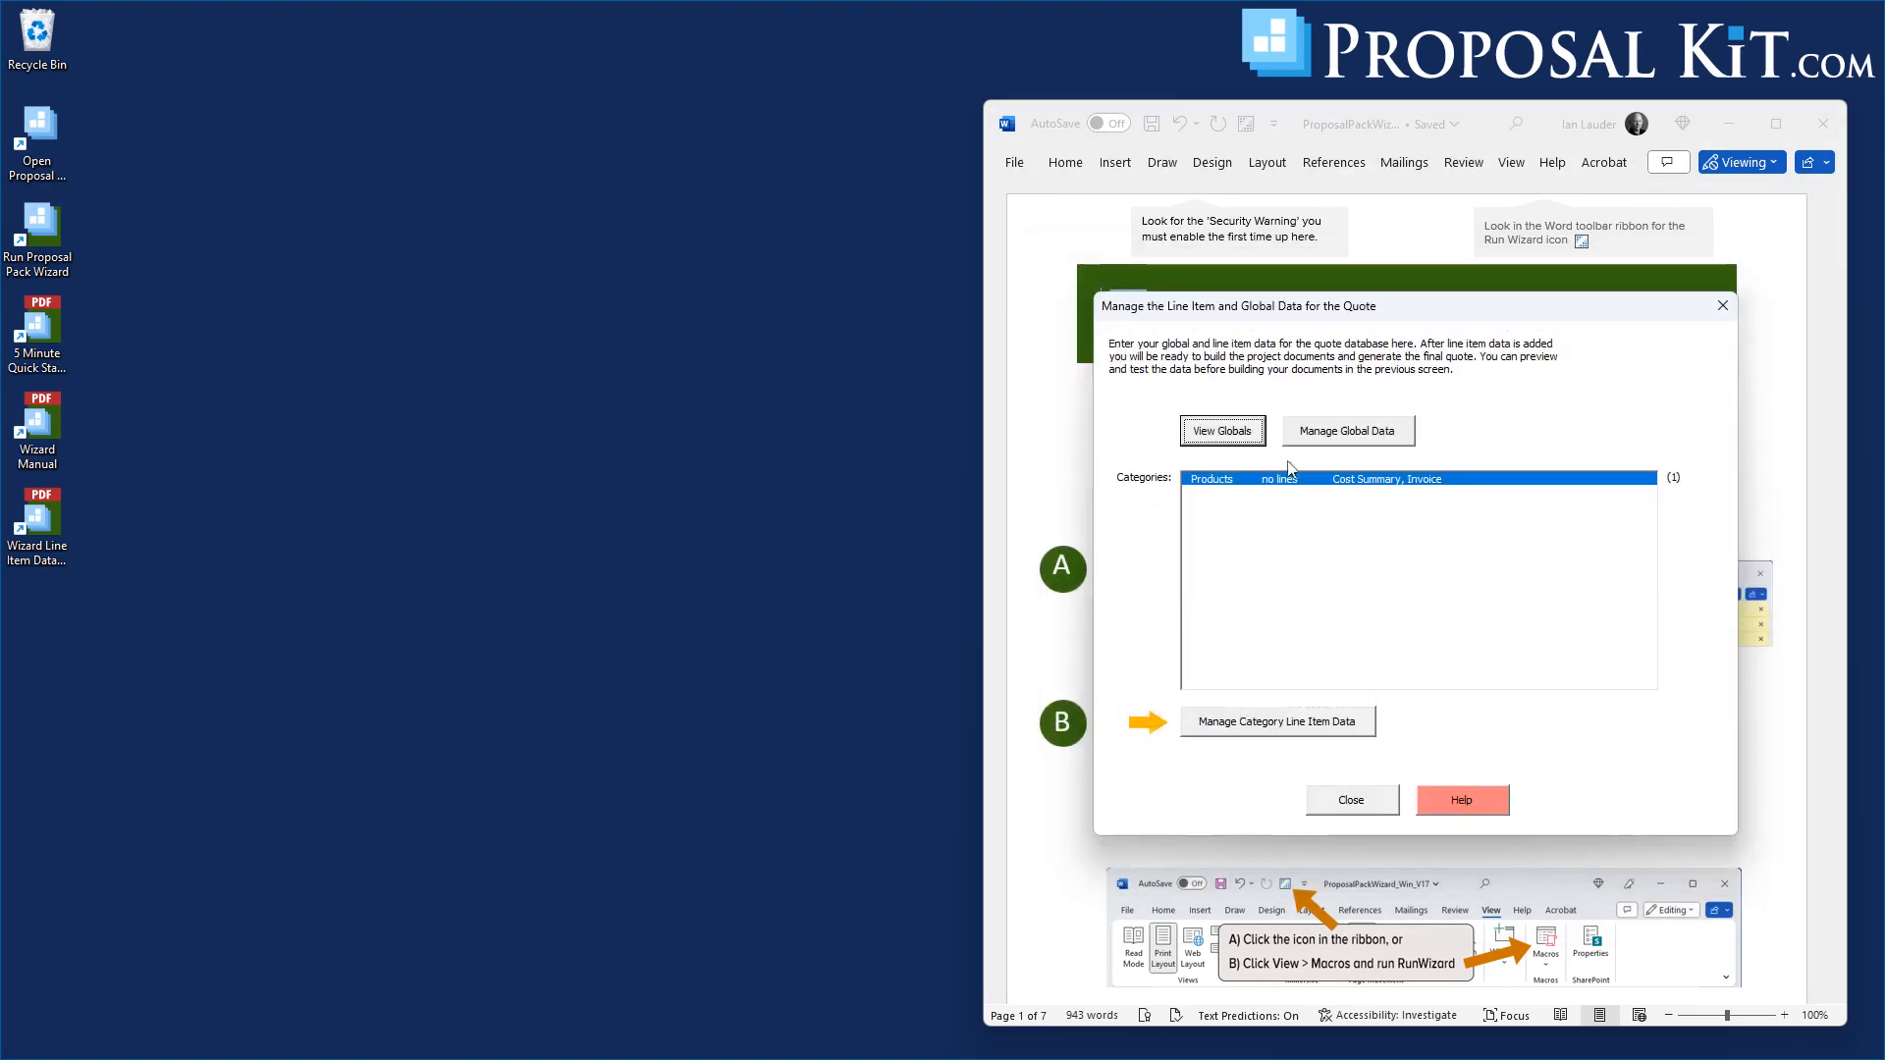
click(1237, 727)
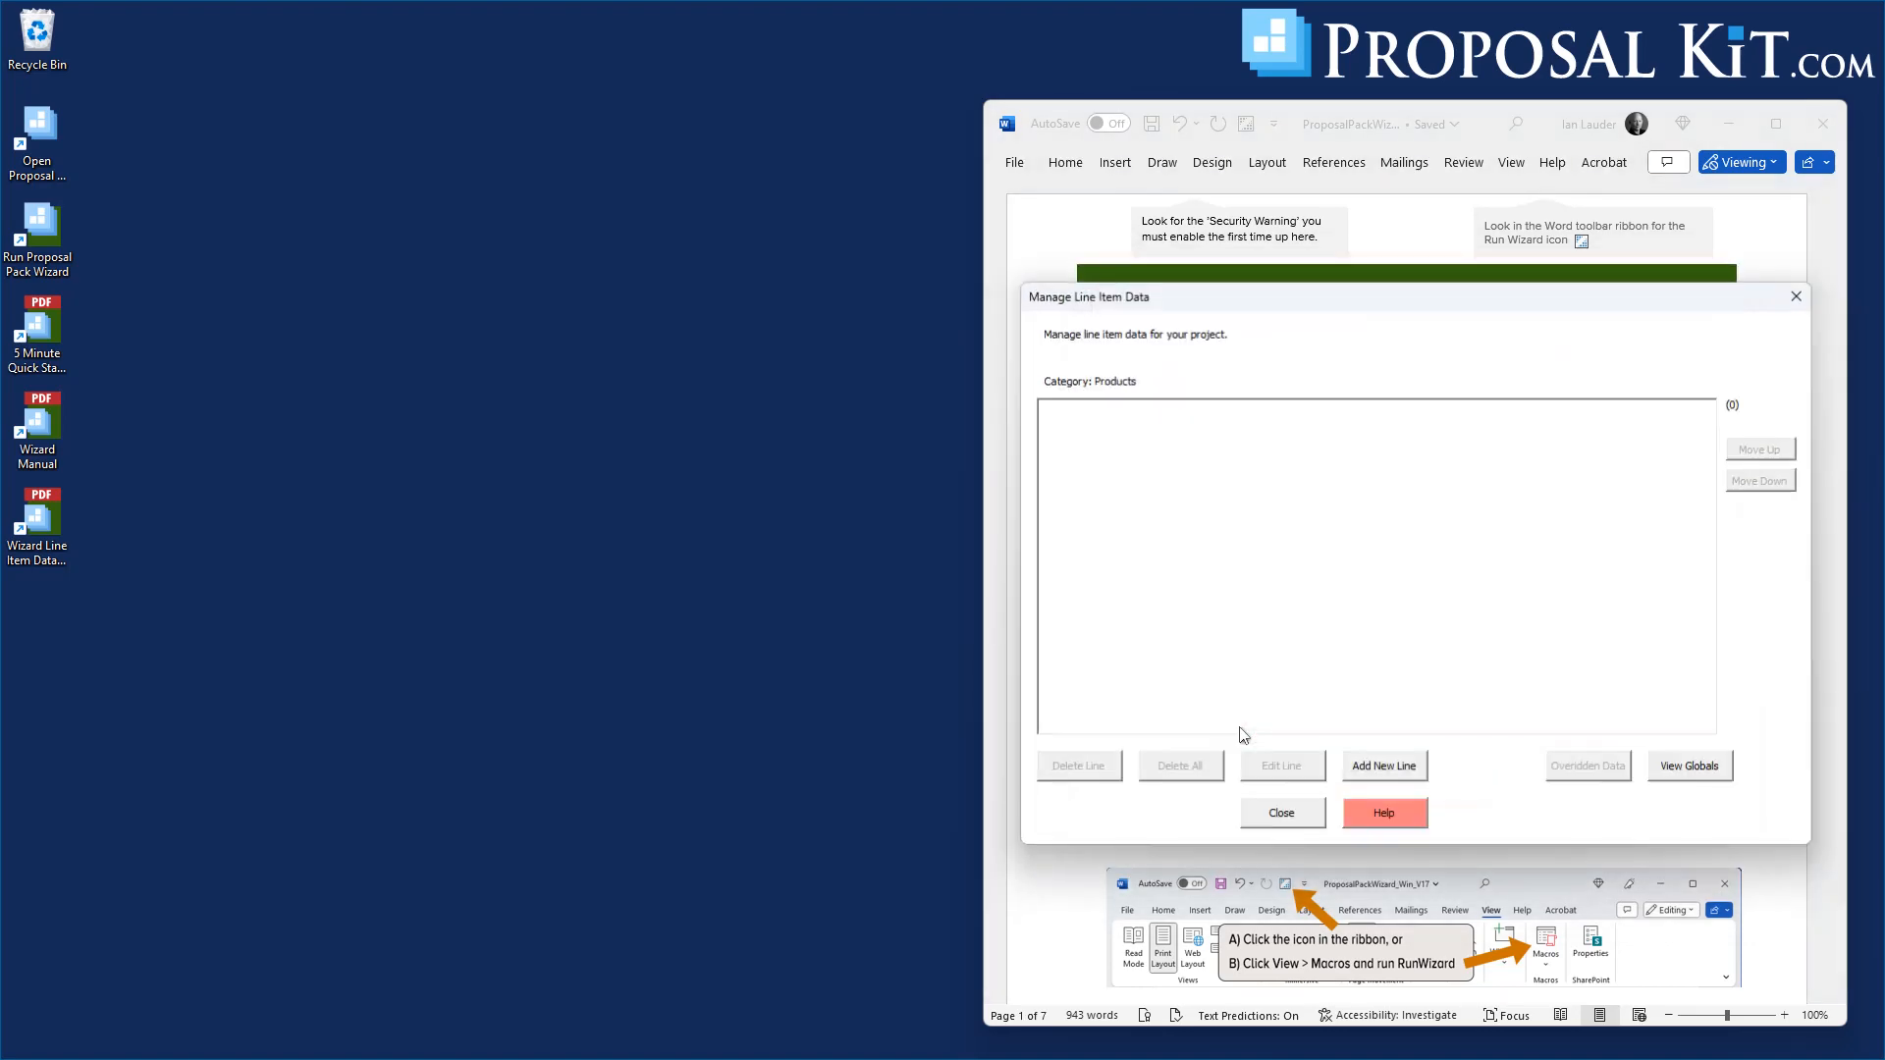
click(1363, 767)
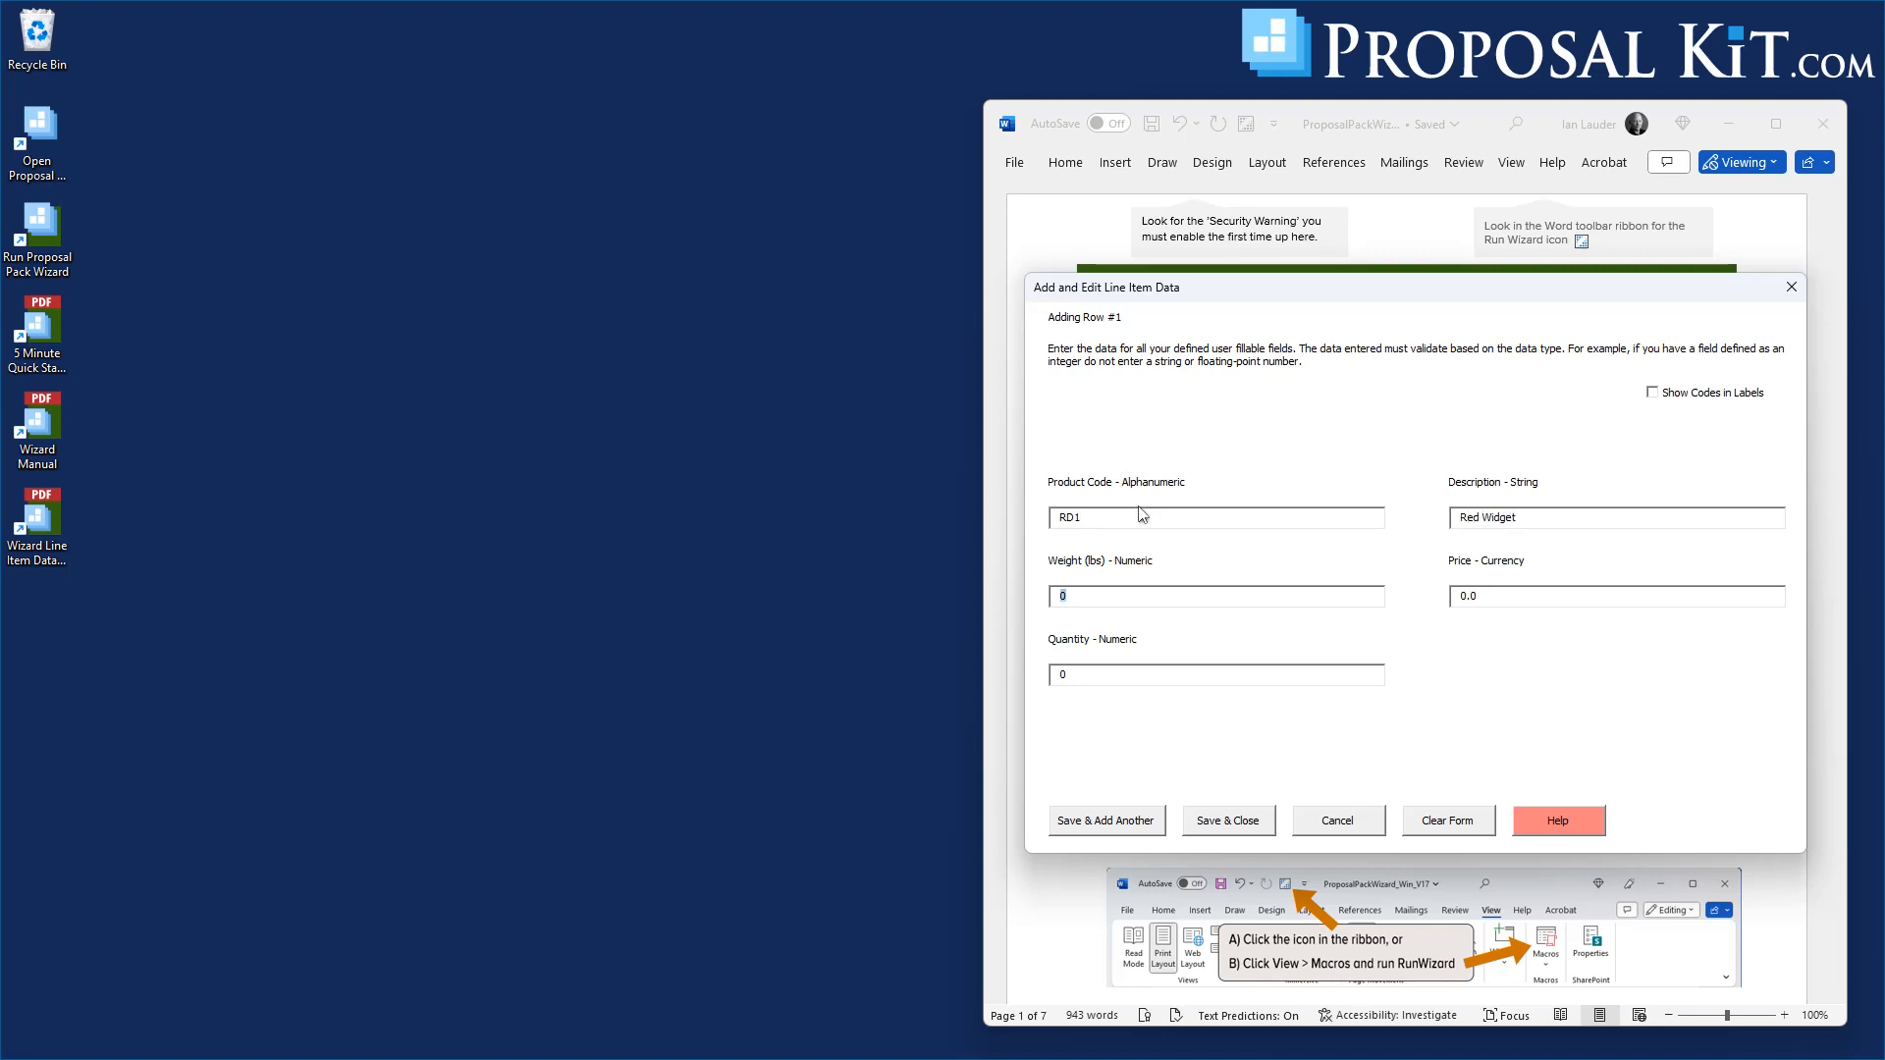
key(Tab)
text(66)
click(1093, 821)
Add a second product line with code BL1, description Blue Widget, weight 2.4, price 100.99 and quantity 6
text(Blue Widget)
key(Tab)
text(100)
click(1127, 821)
Add a third product line with code OR1, description Orange Widget, weight .4, price 50.44 and quantity 6, and close the line item list
key(Tab)
text(5)
text(6)
click(1127, 823)
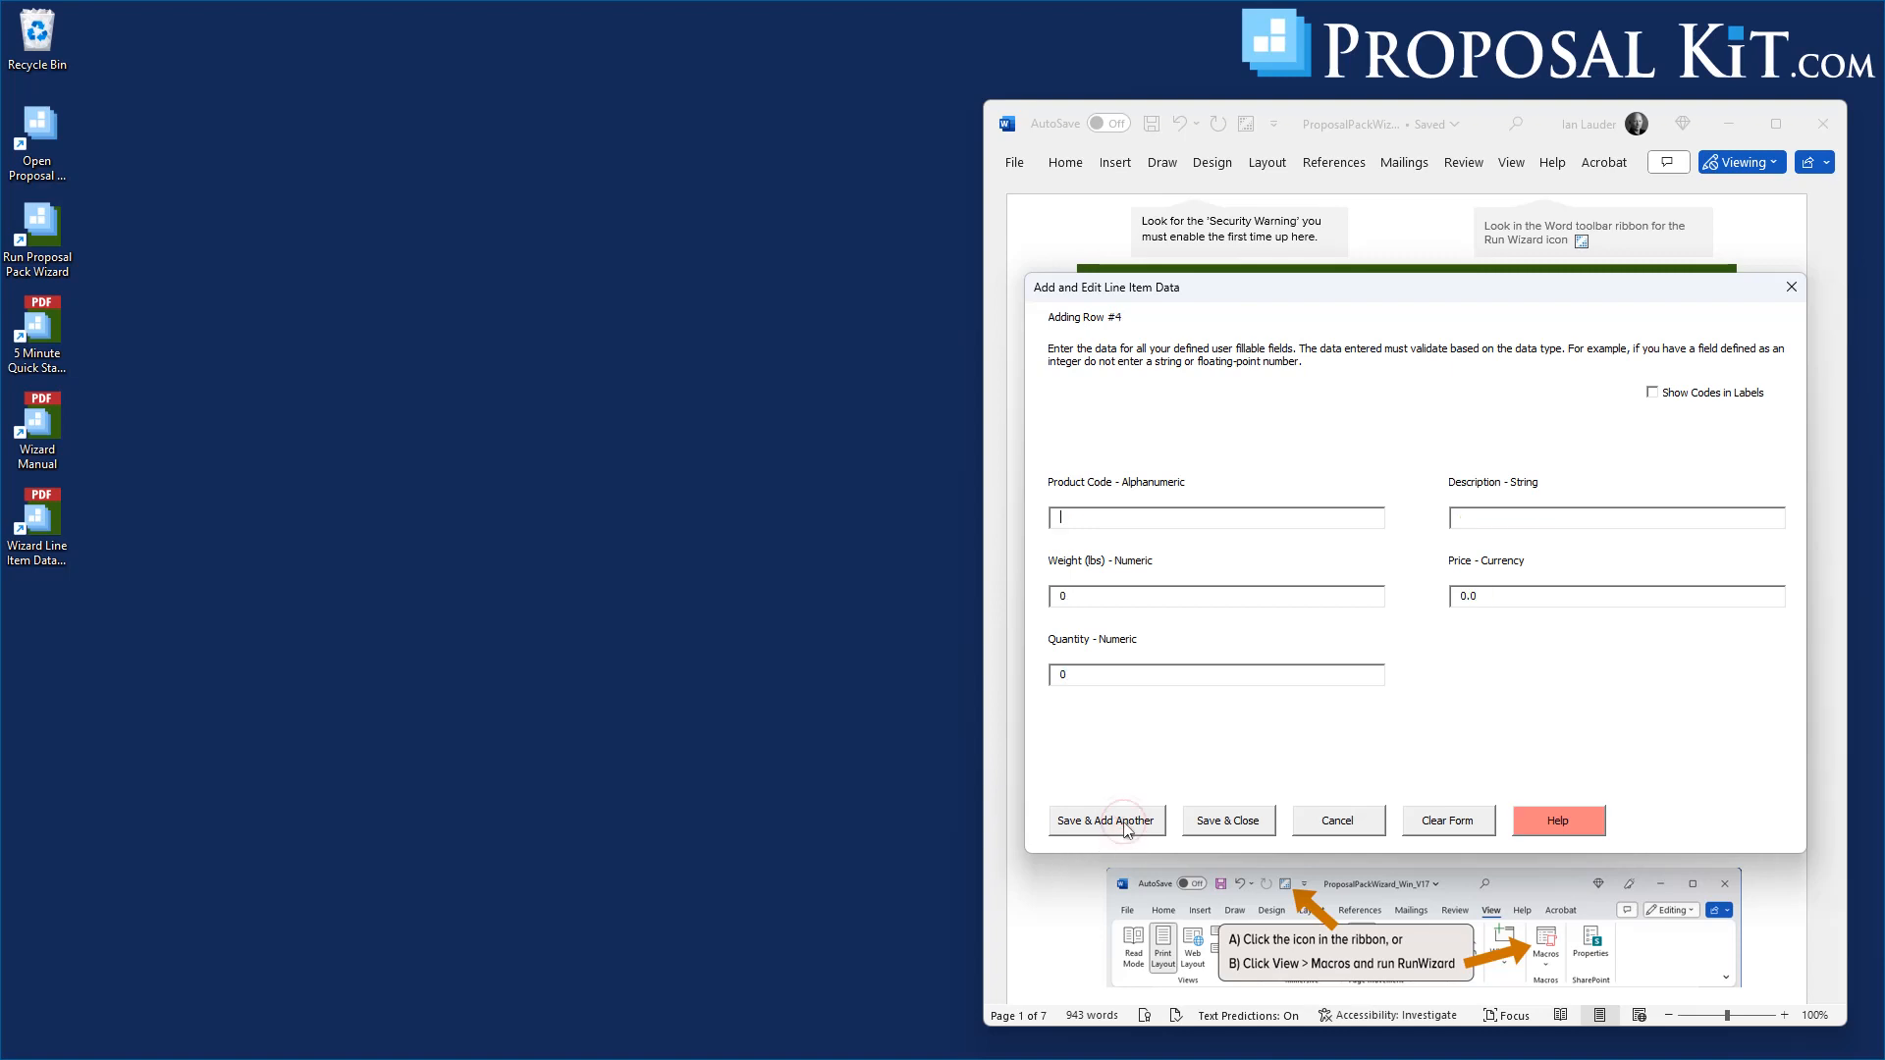
click(1337, 821)
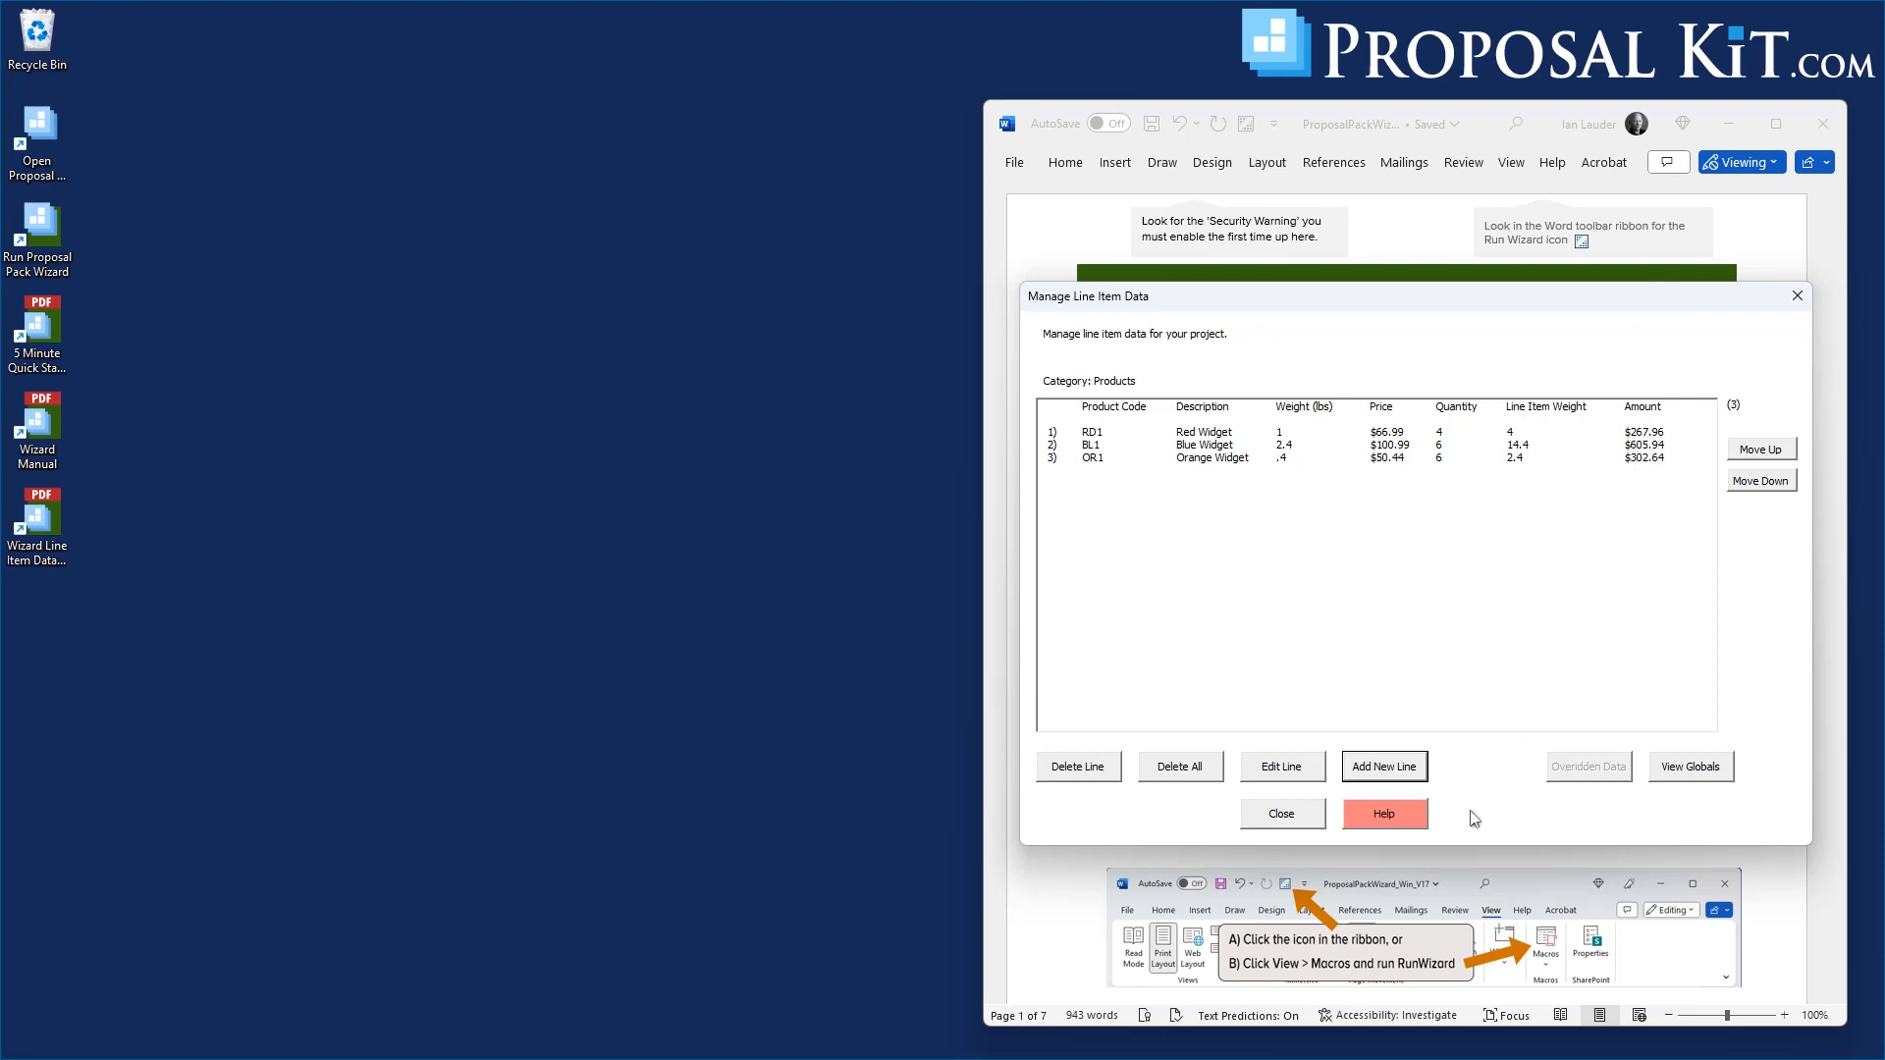
click(1314, 823)
Set the quote's global data to a 7% tax rate, 50 shipping and 20 discount, and close the quote data manager
click(1345, 442)
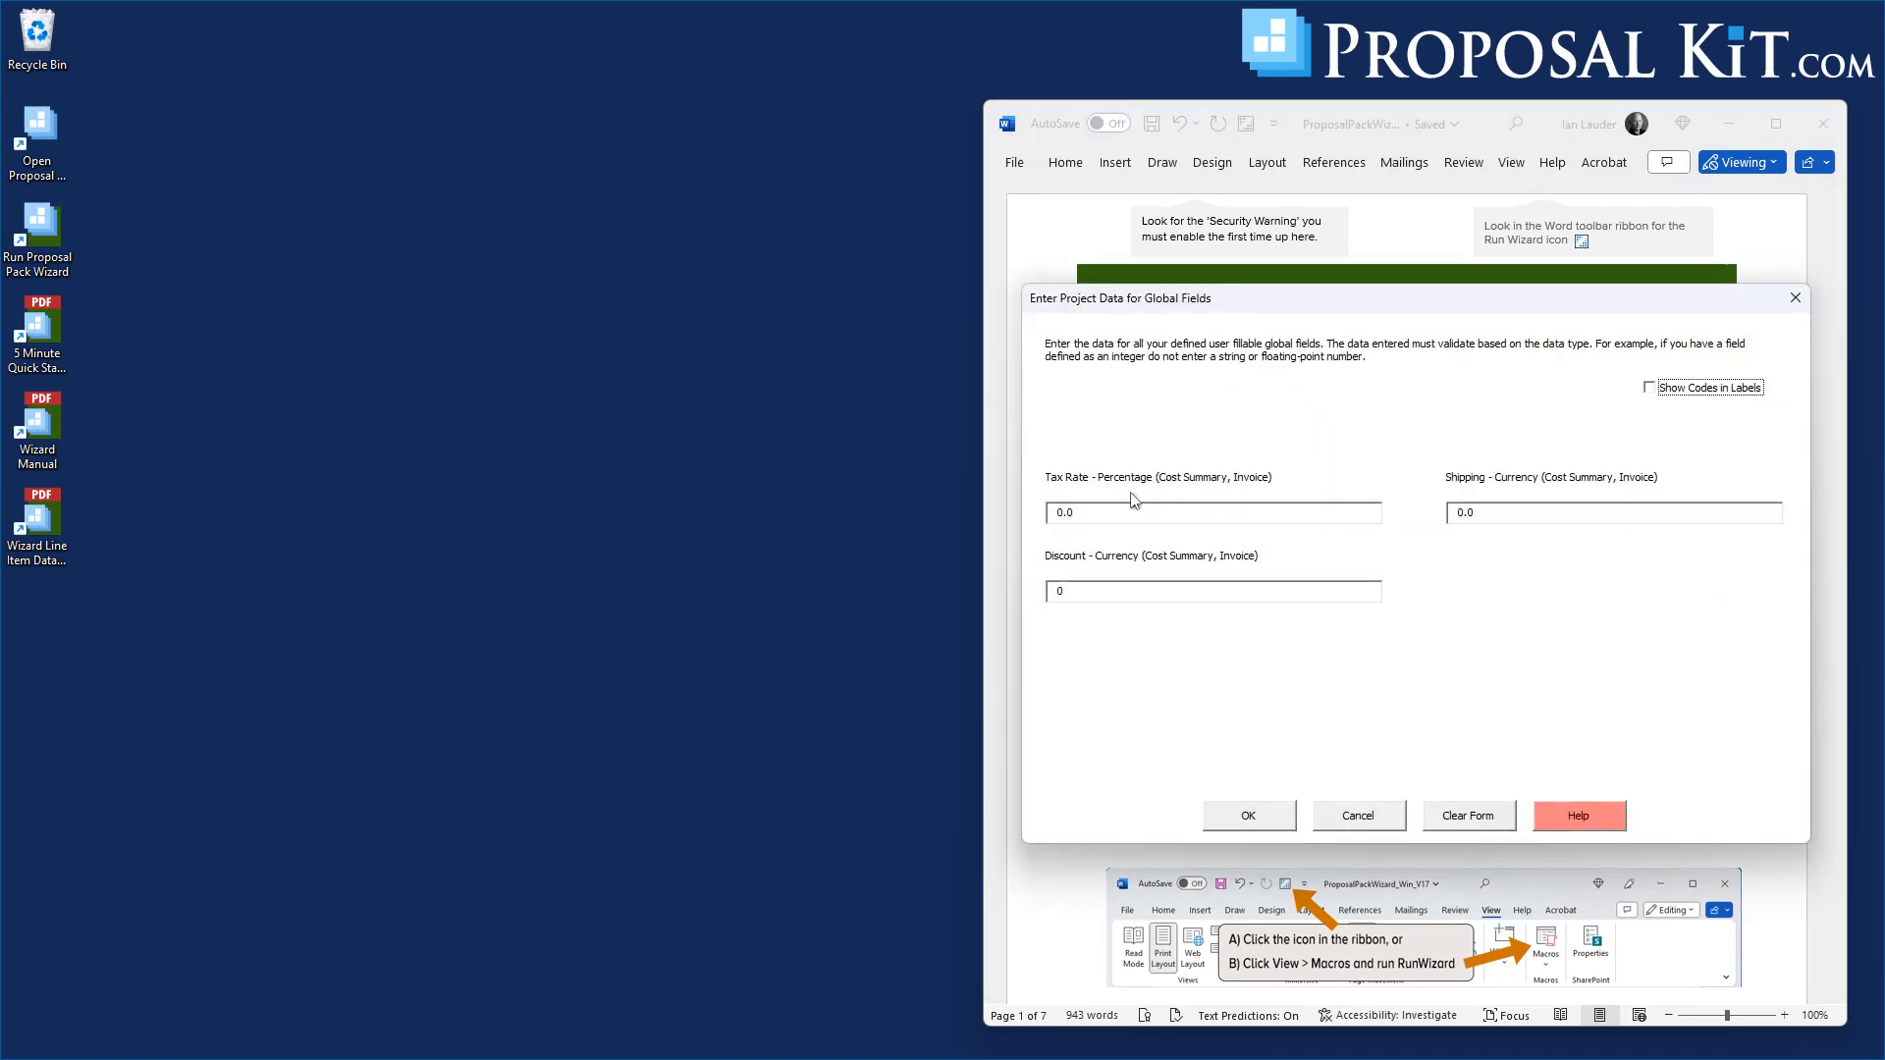
click(1081, 511)
click(1460, 512)
text(5)
click(1055, 591)
text(2)
click(1234, 820)
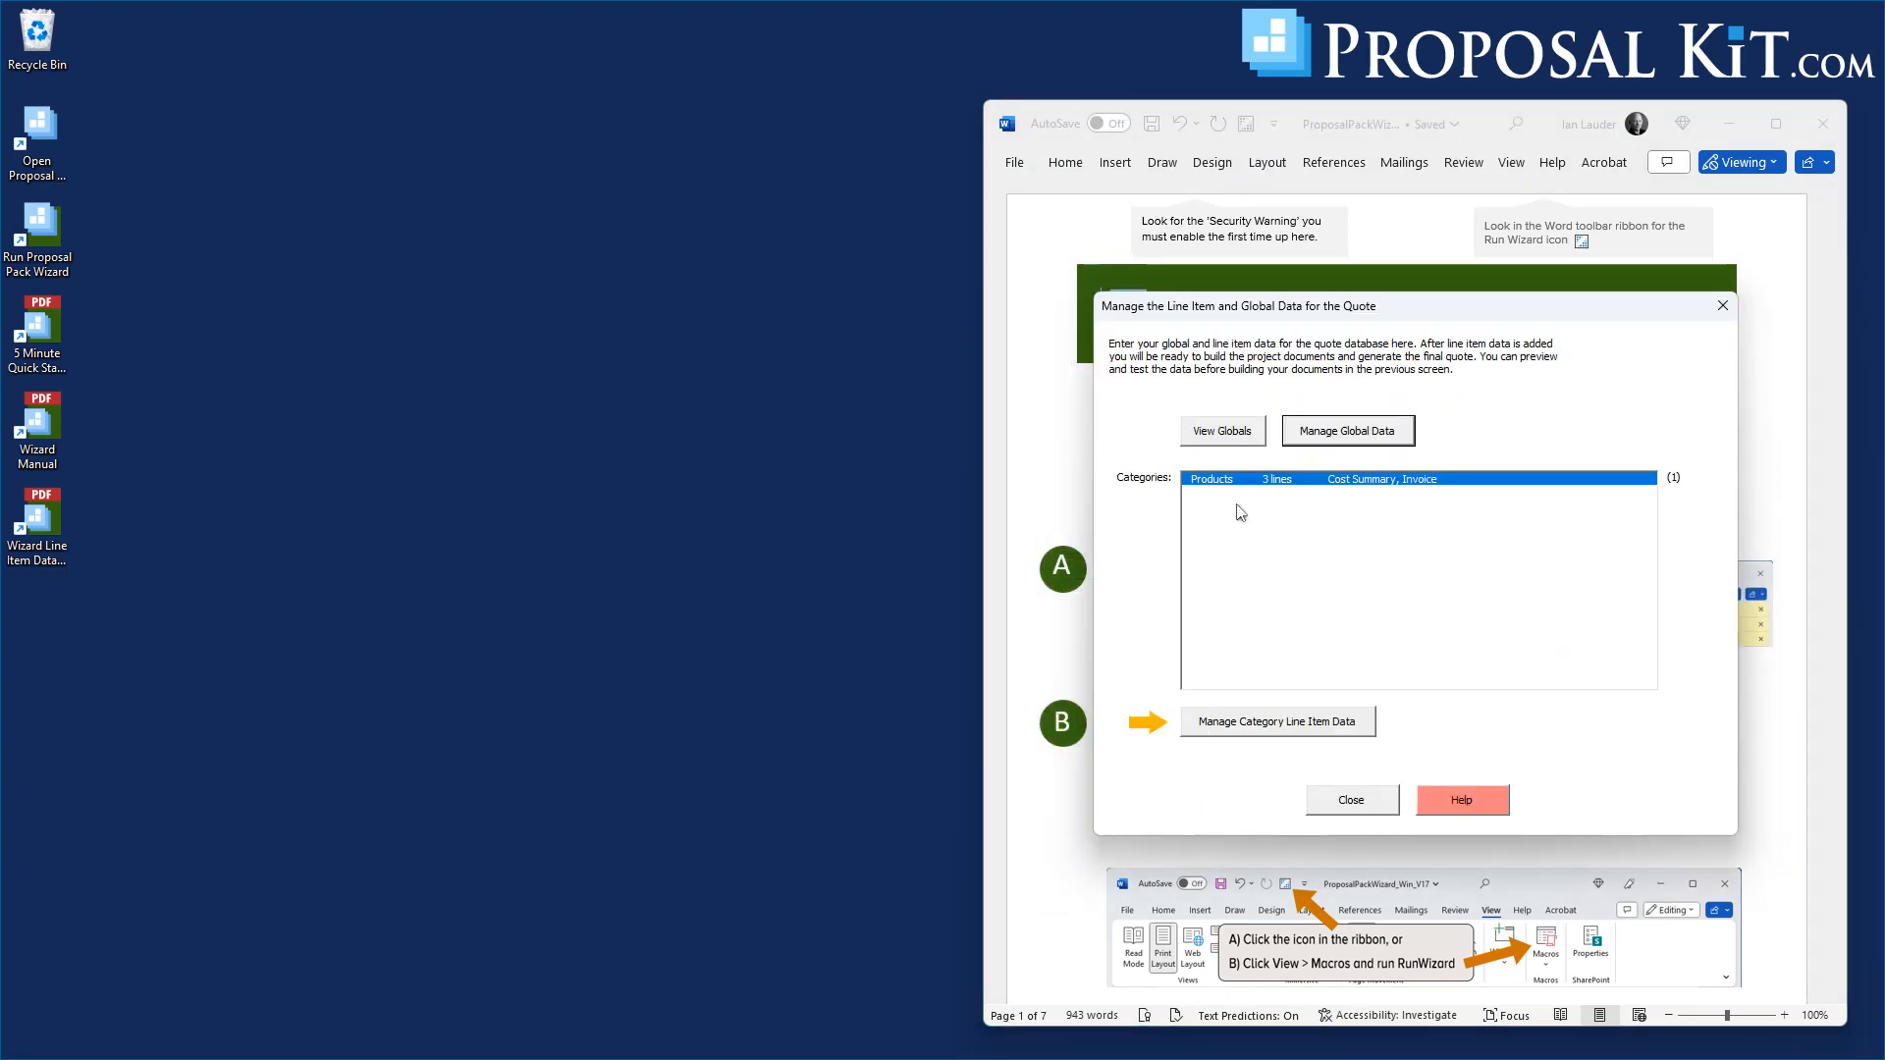
click(1347, 807)
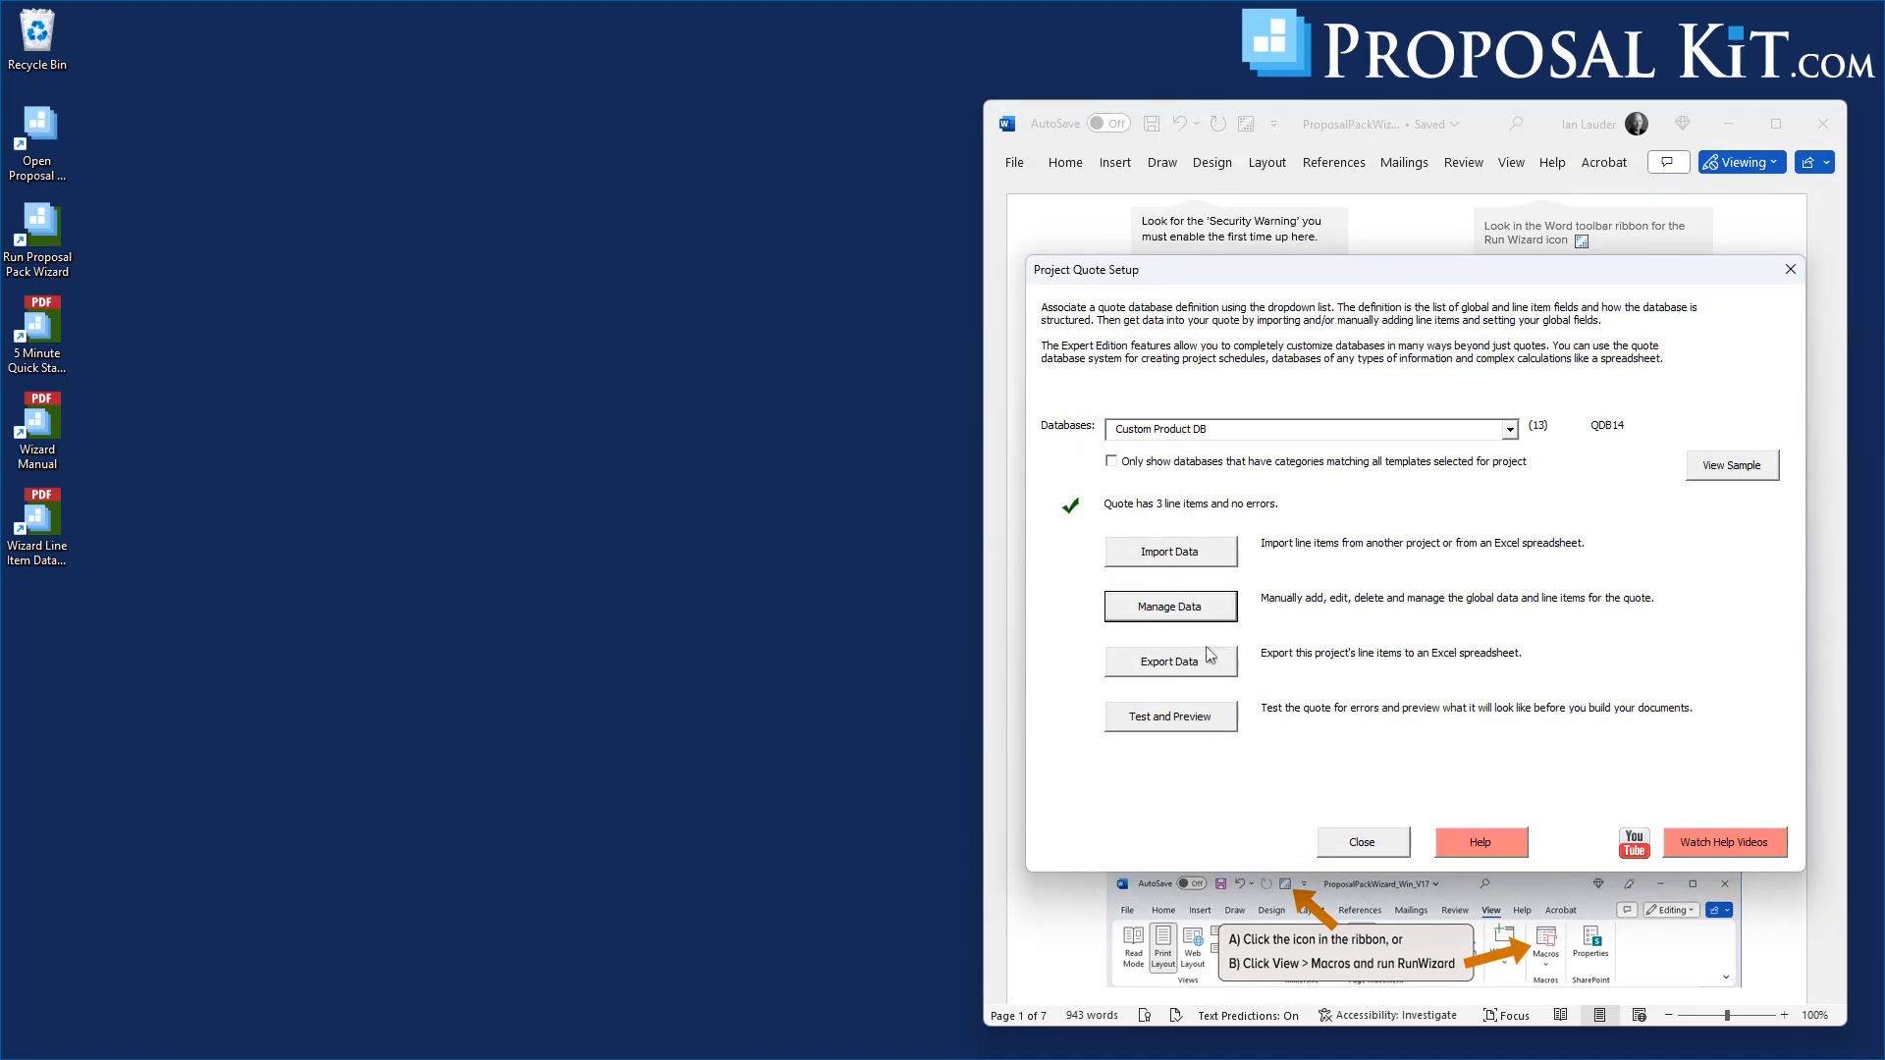
Generate a preview of the quote and dismiss the completion notice
click(1168, 718)
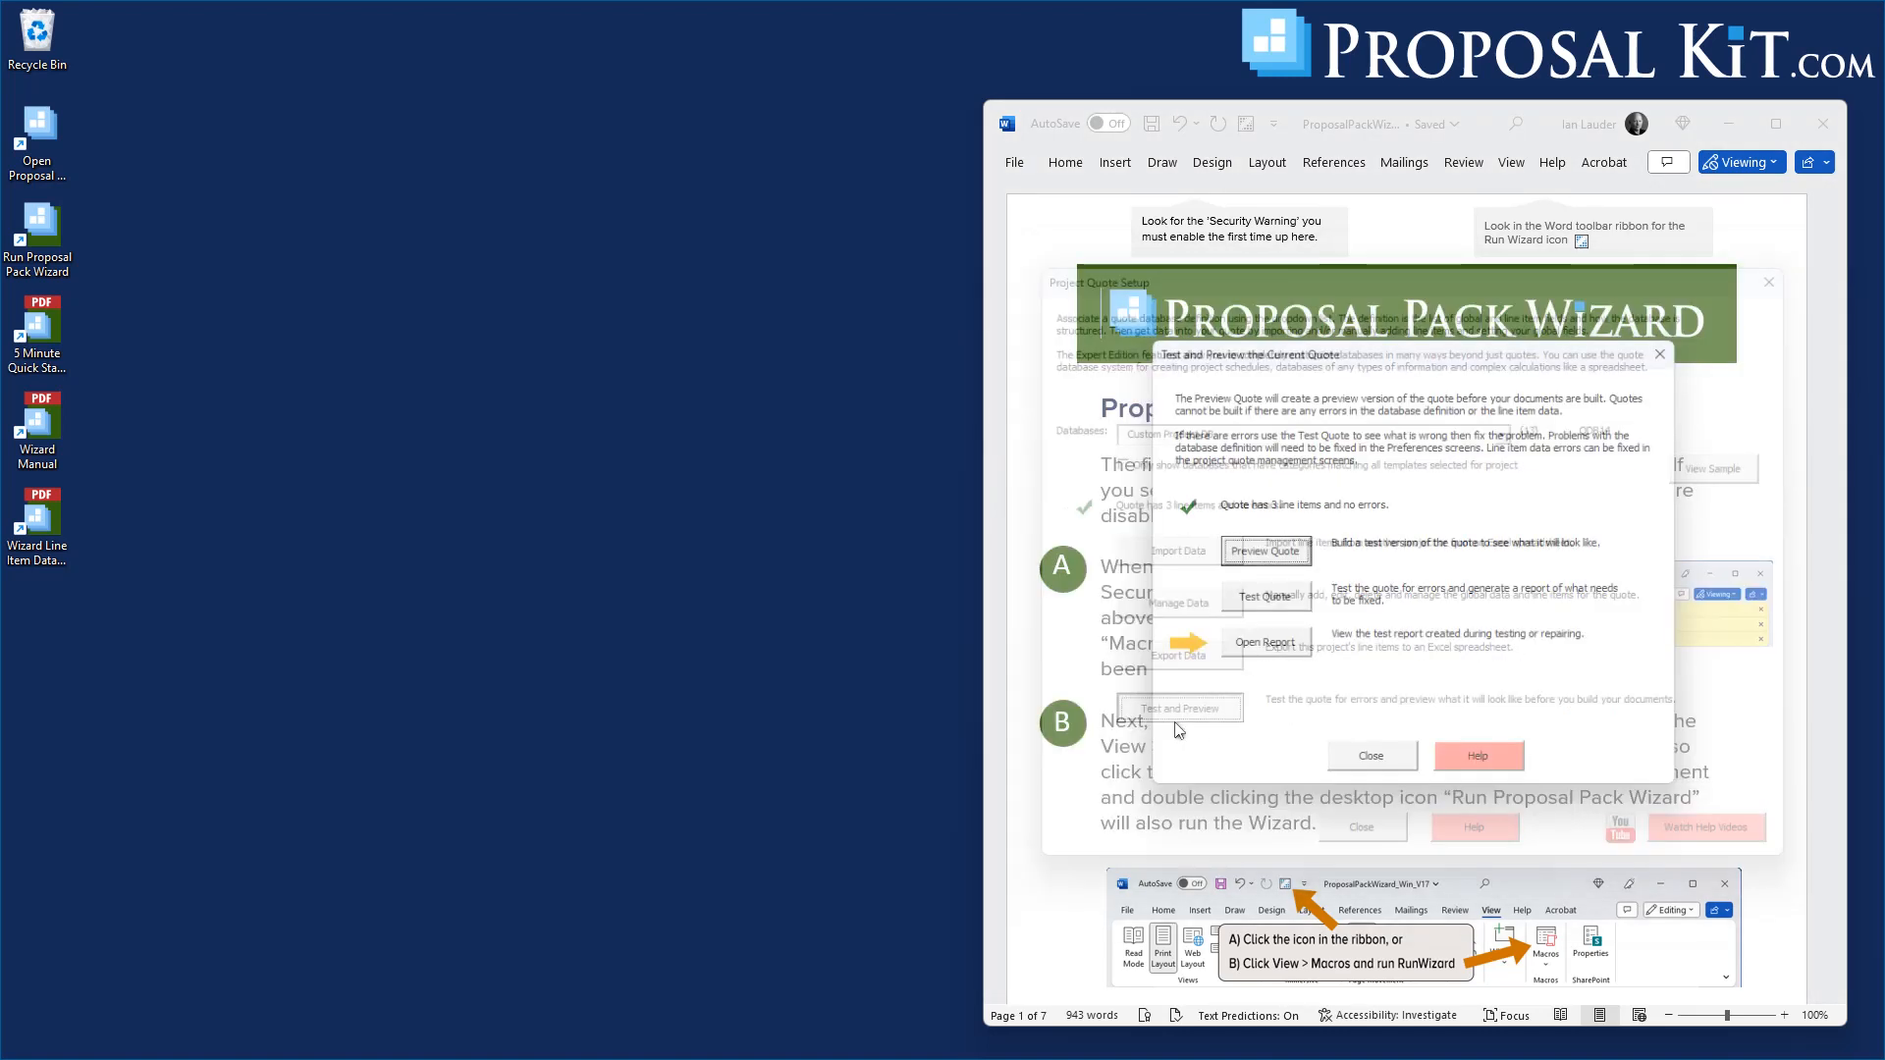
click(1269, 556)
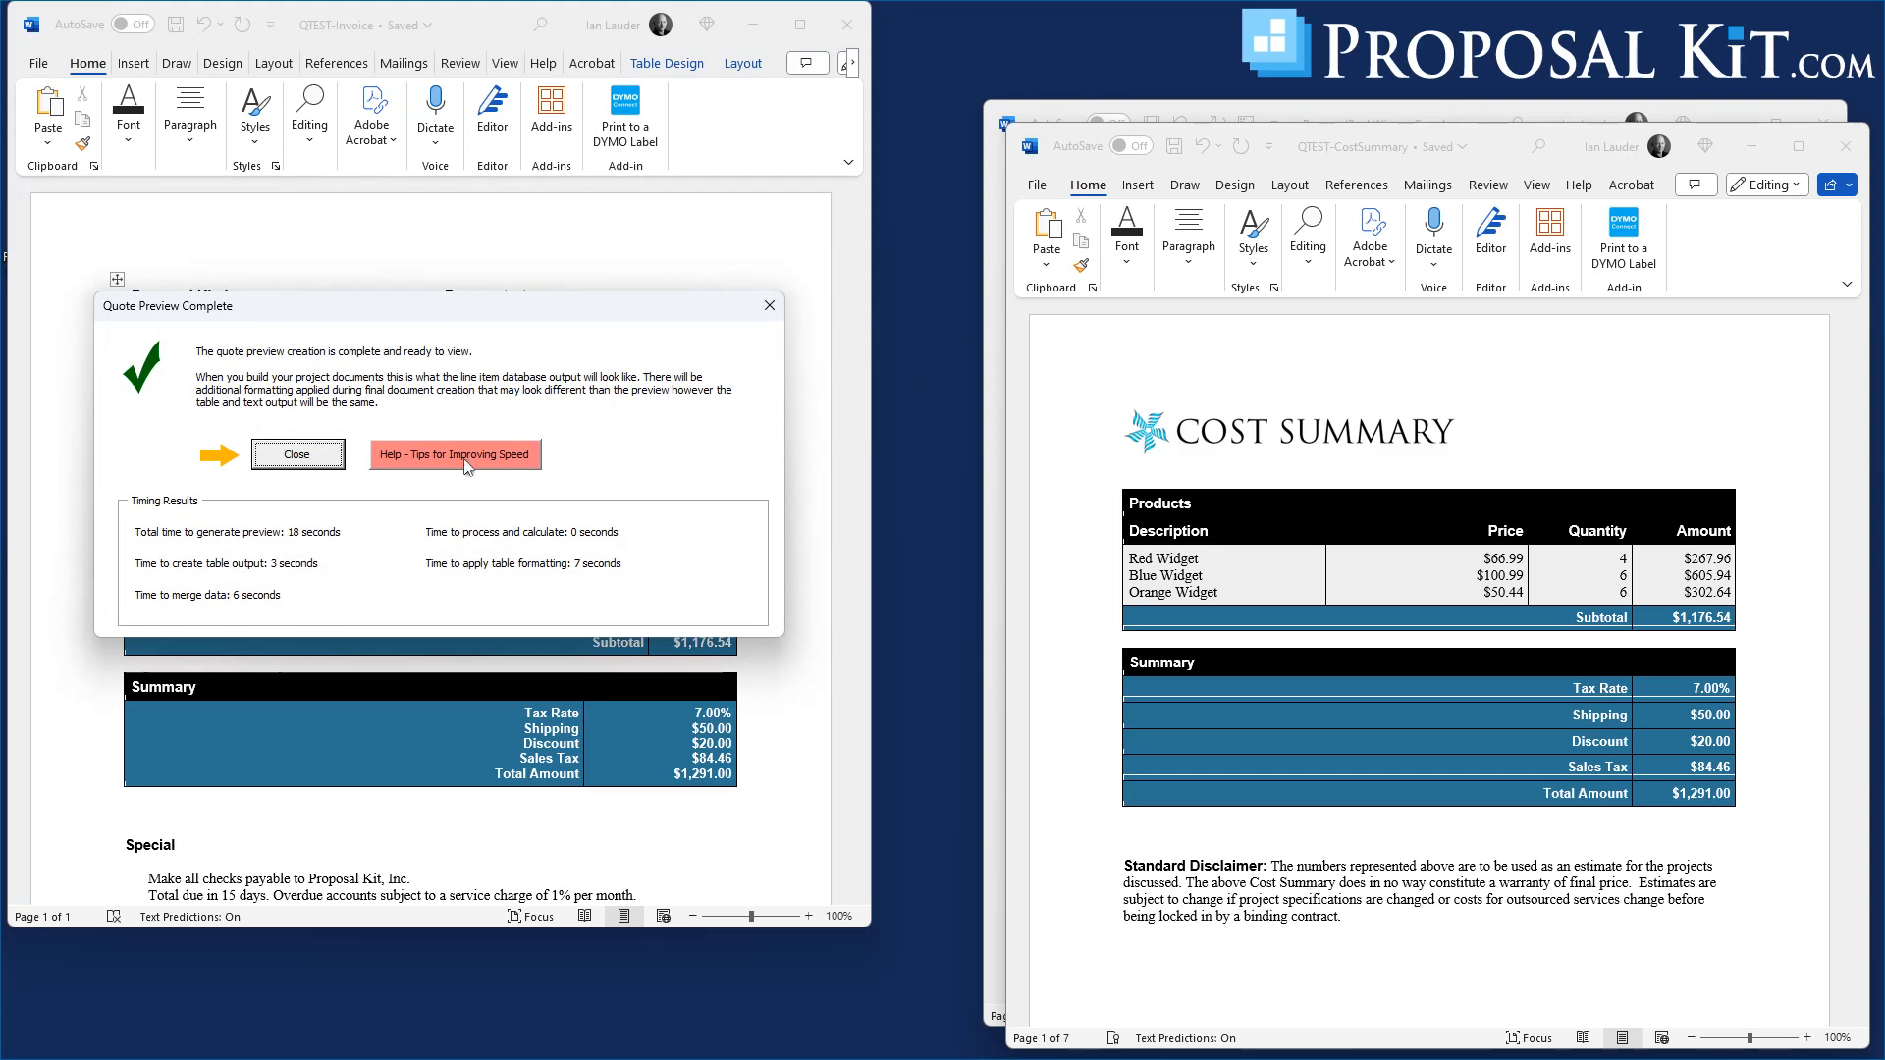
click(307, 458)
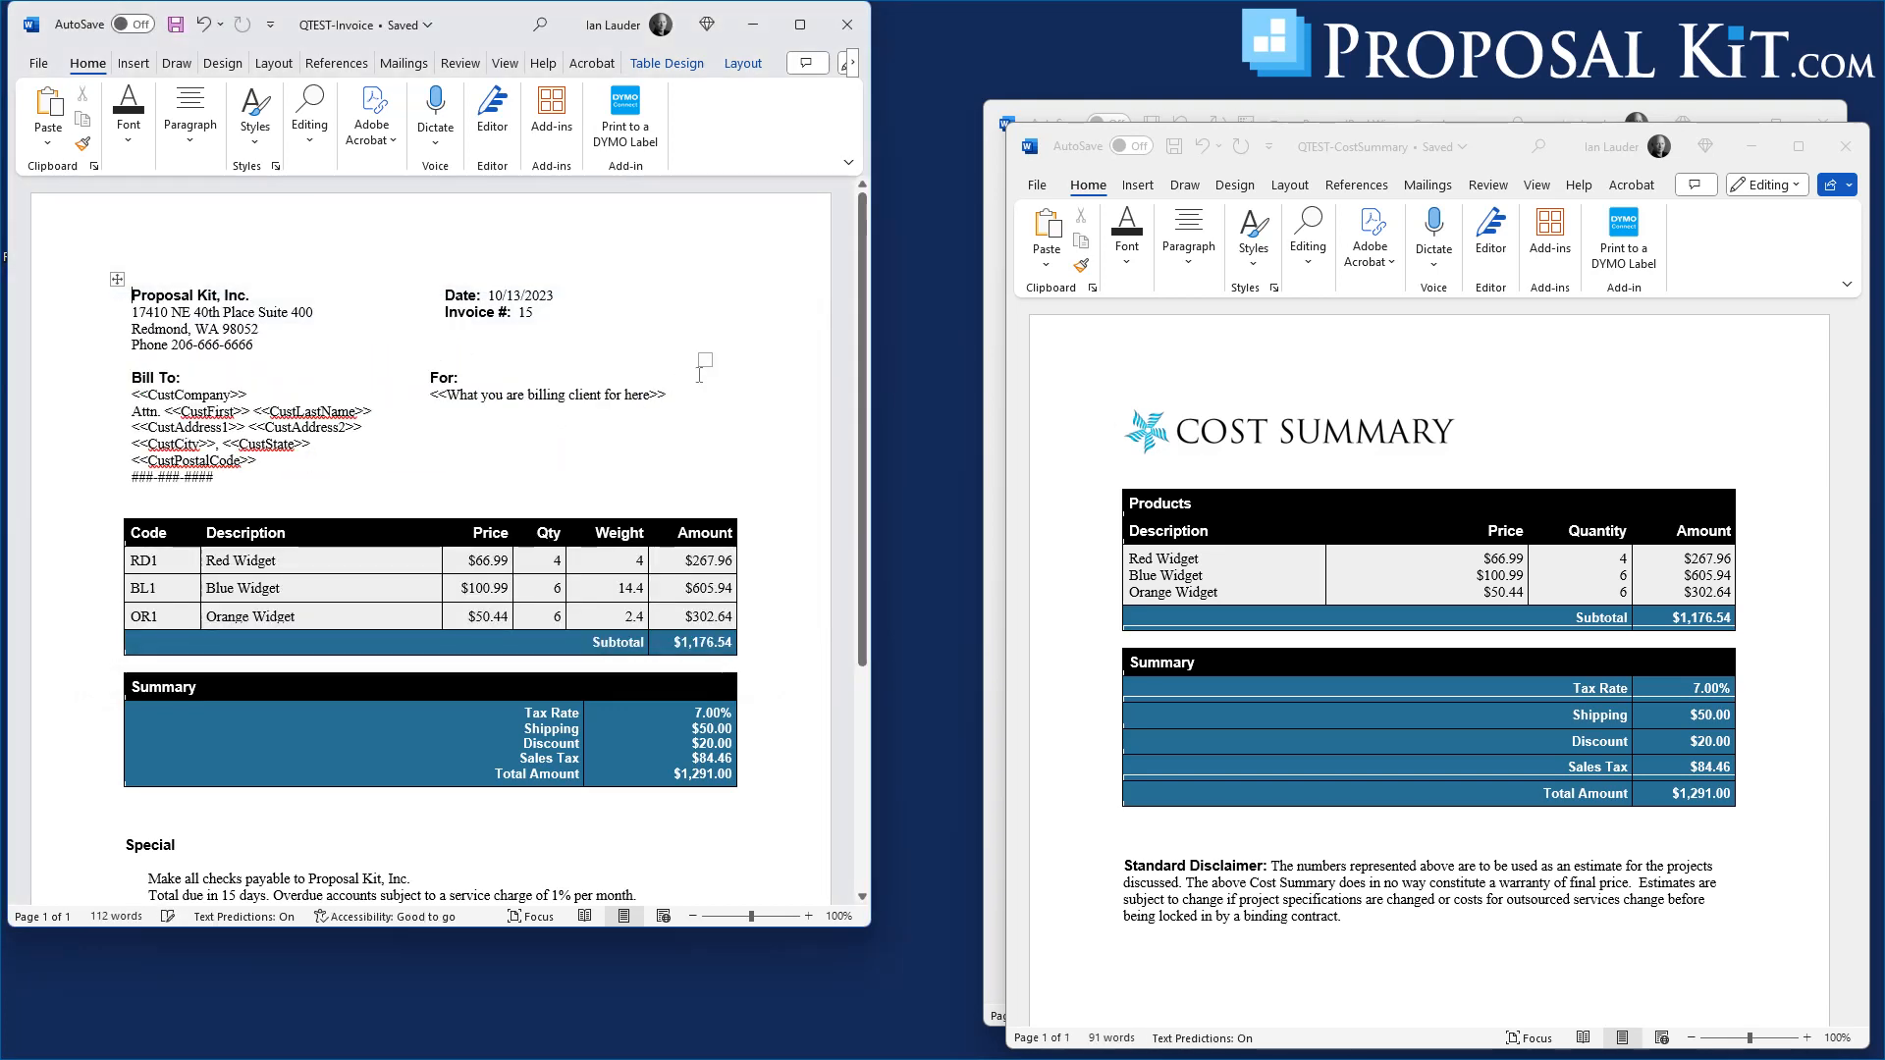
Arrange the Invoice and Cost Summary previews side by side and compare their product and summary tables
drag(488, 22, 574, 83)
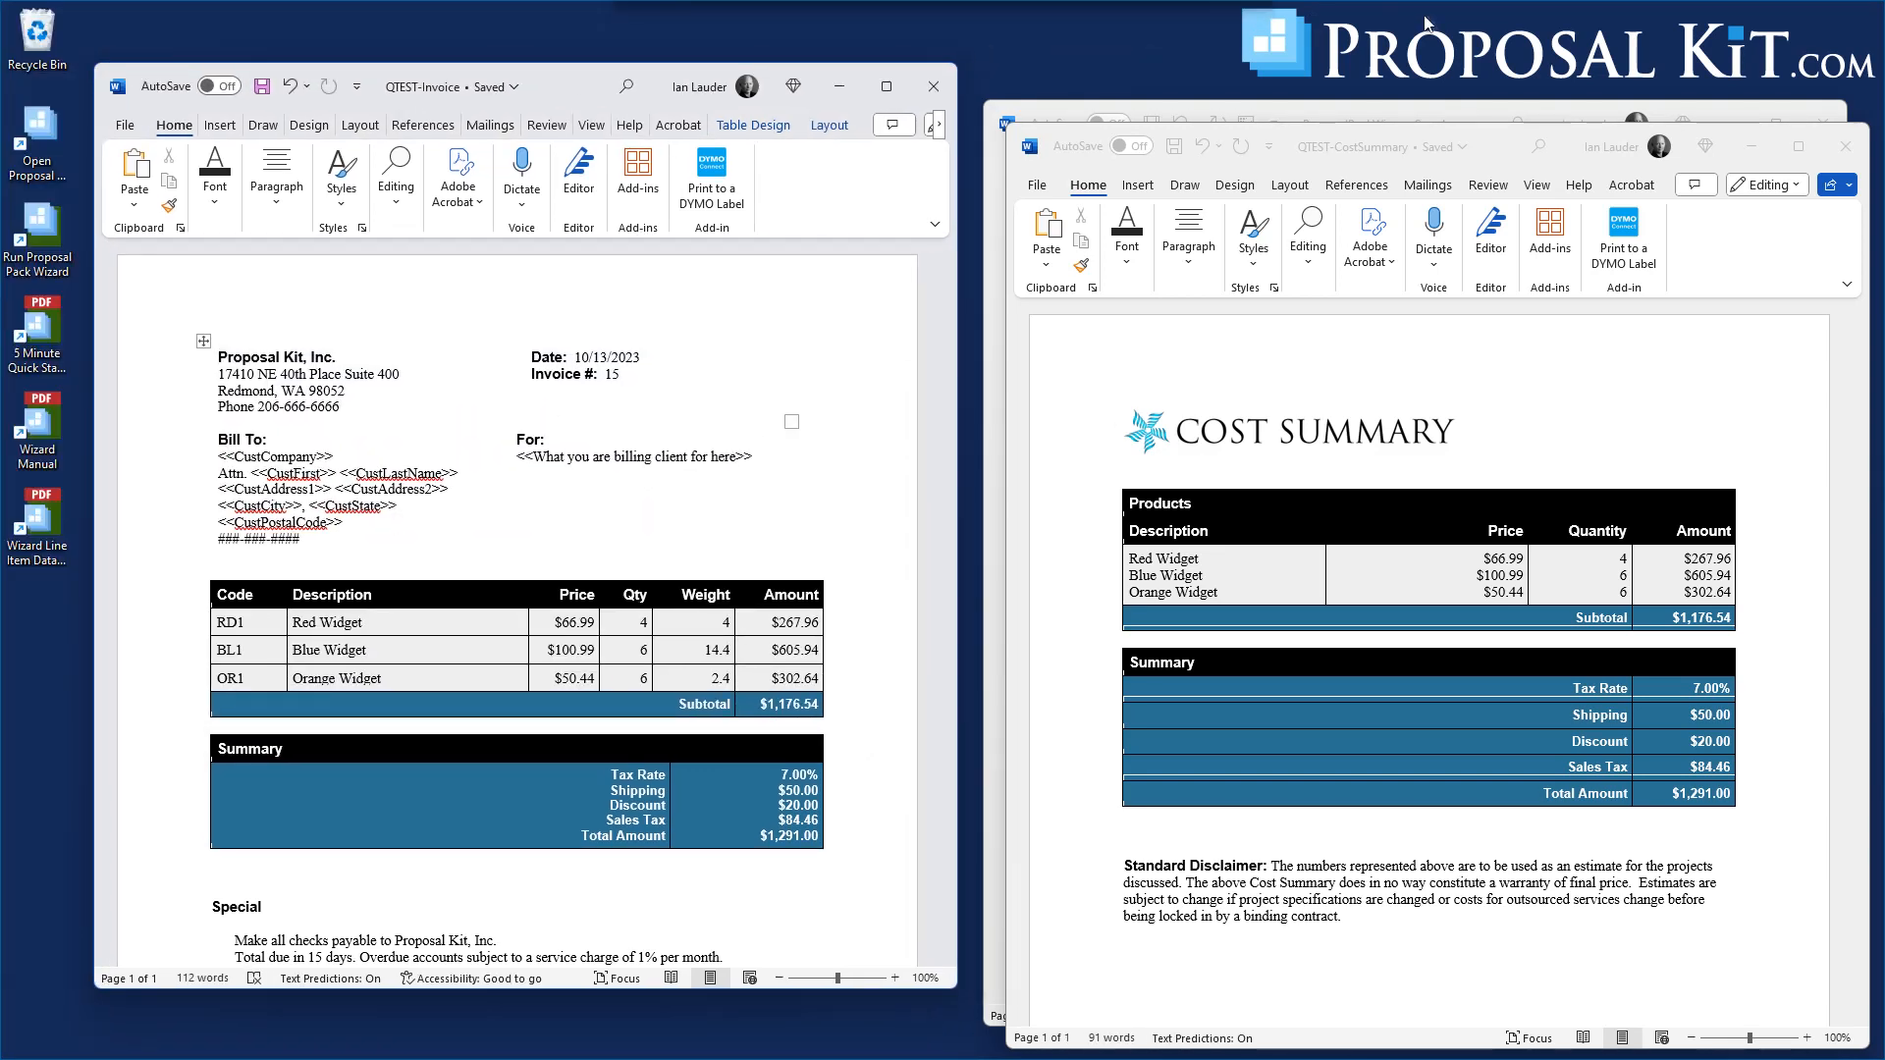
drag(1505, 147, 1472, 81)
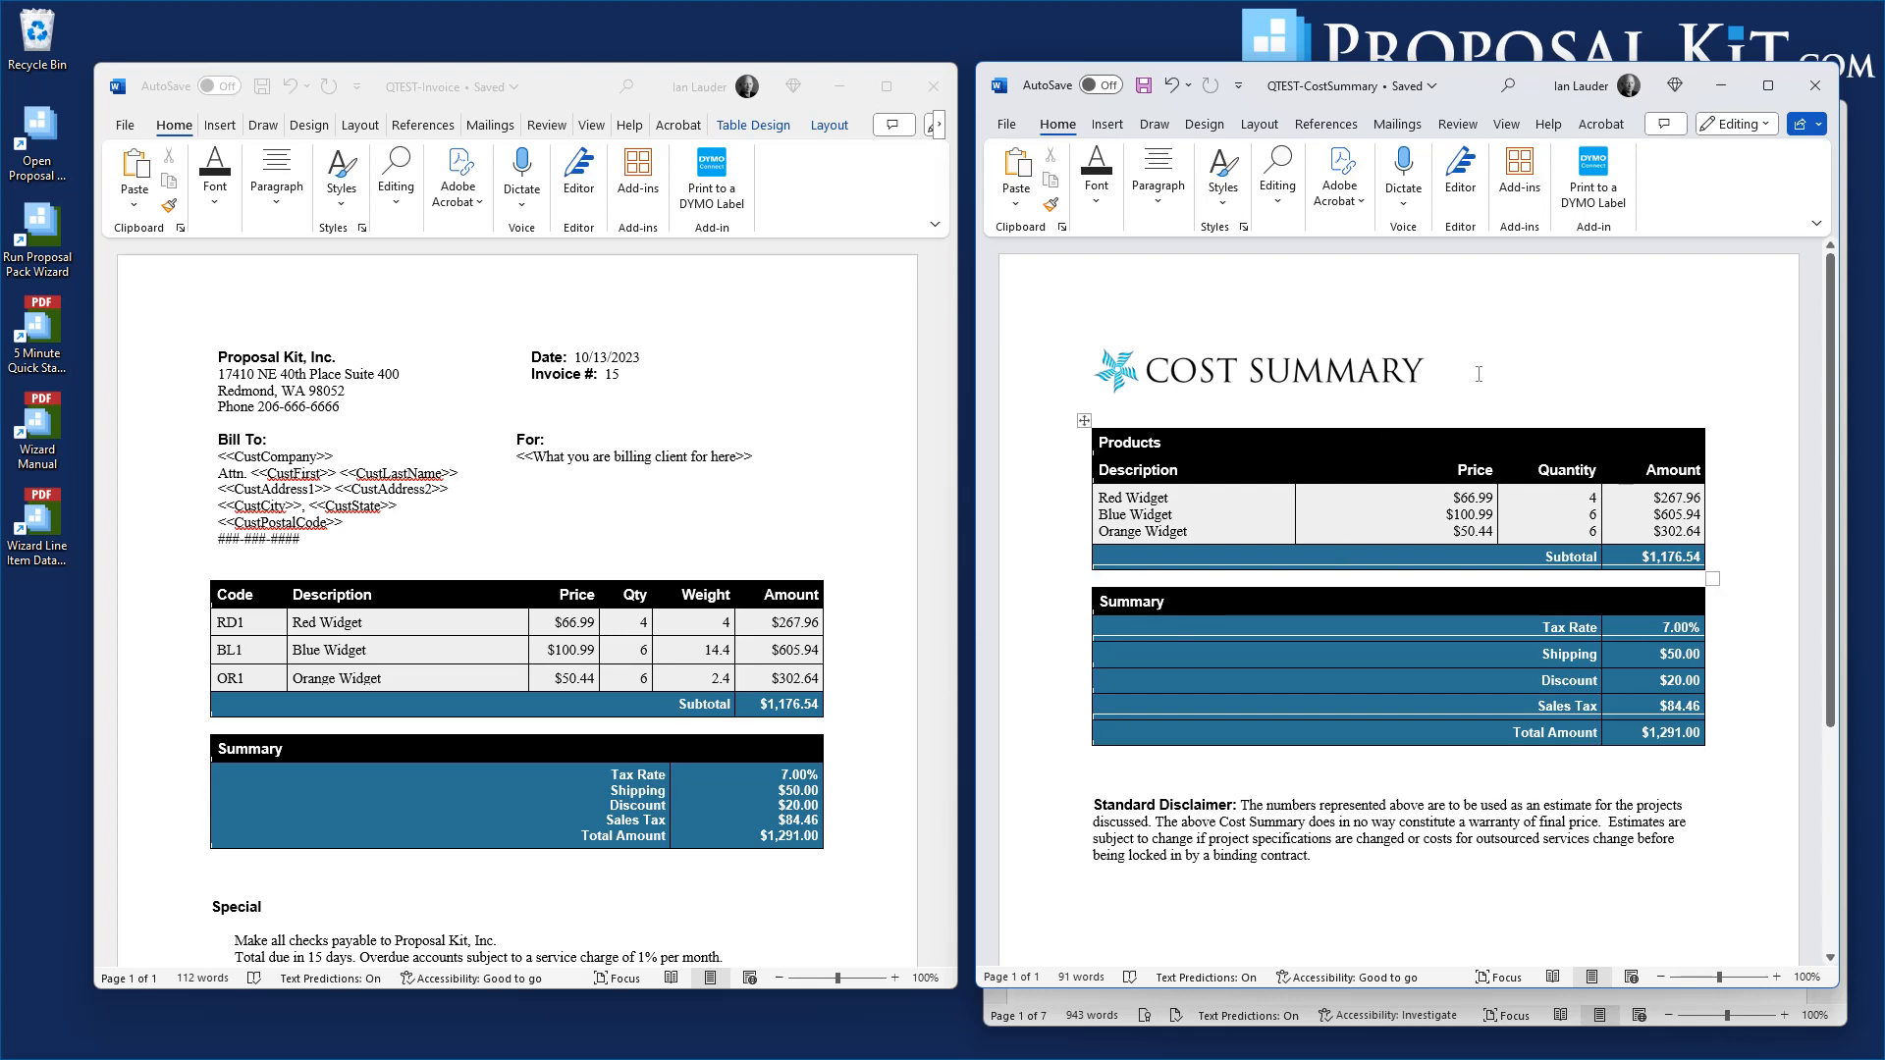
scroll(1479, 375, down, 3)
scroll(1168, 470, up, 3)
scroll(490, 453, down, 3)
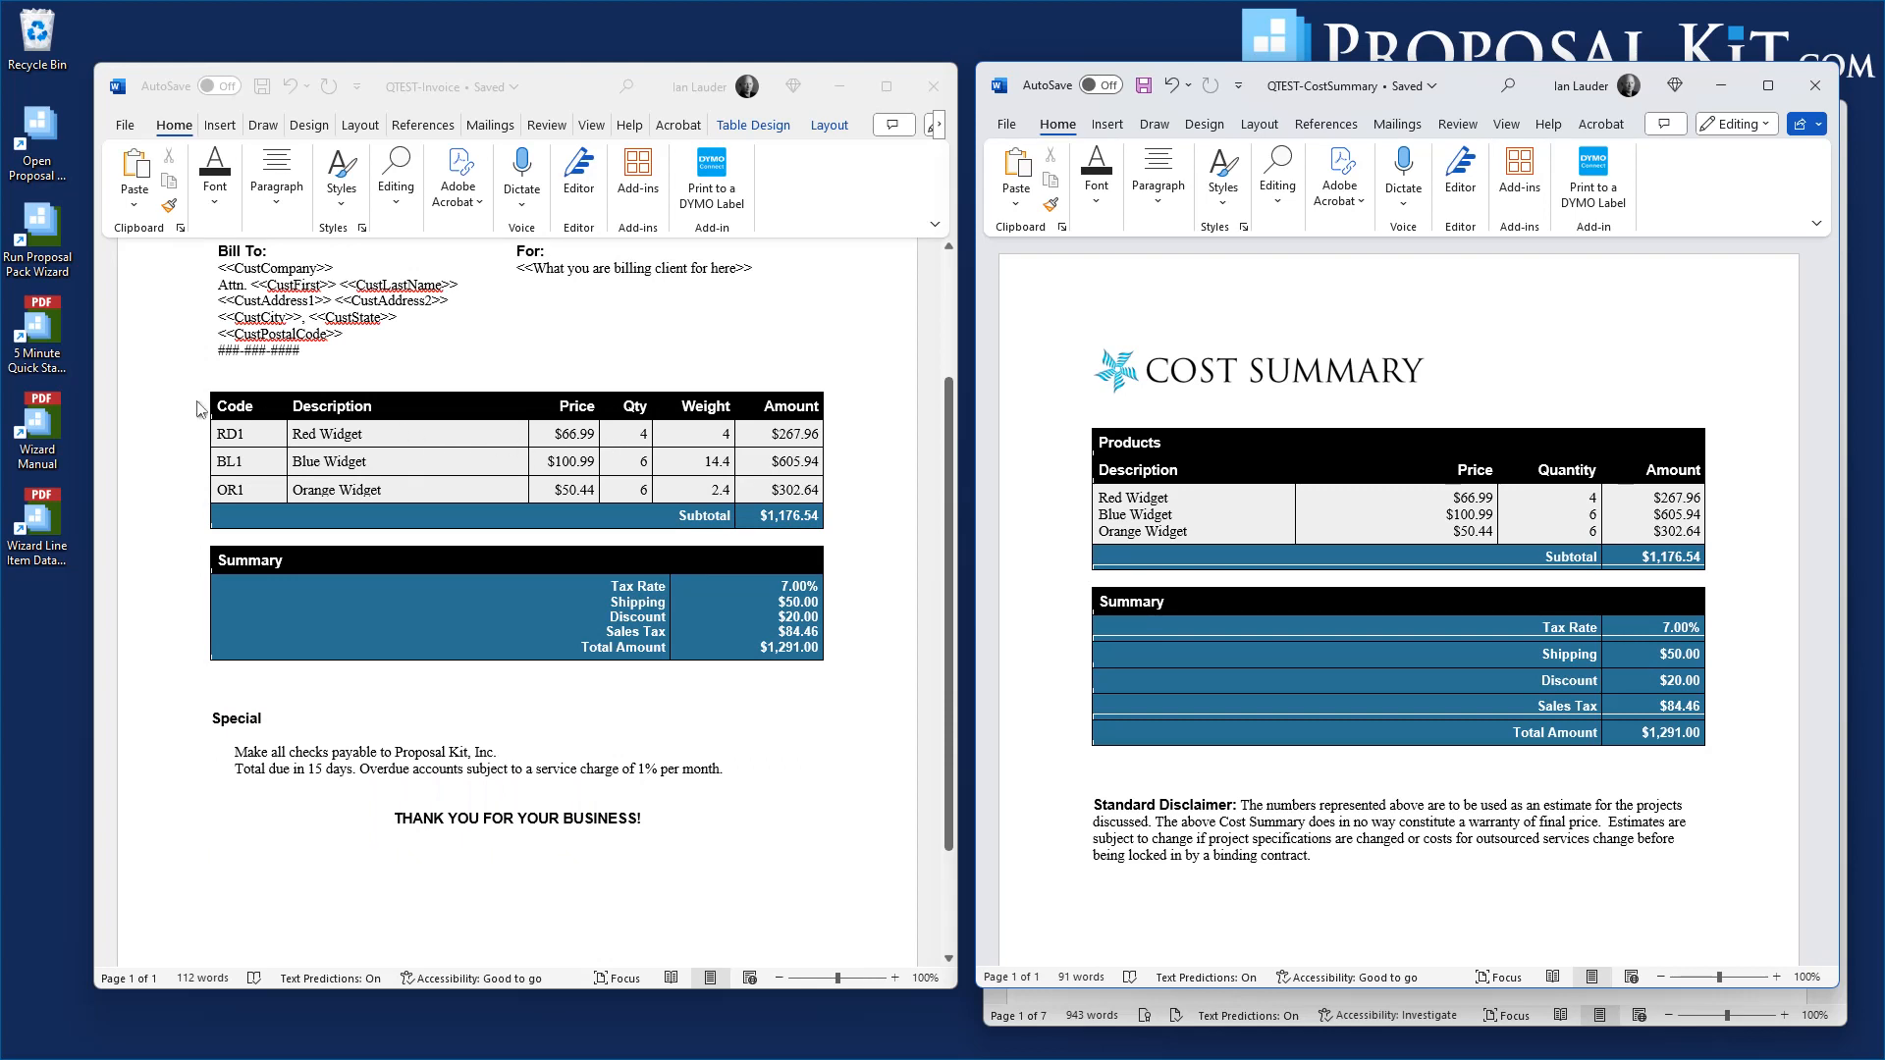
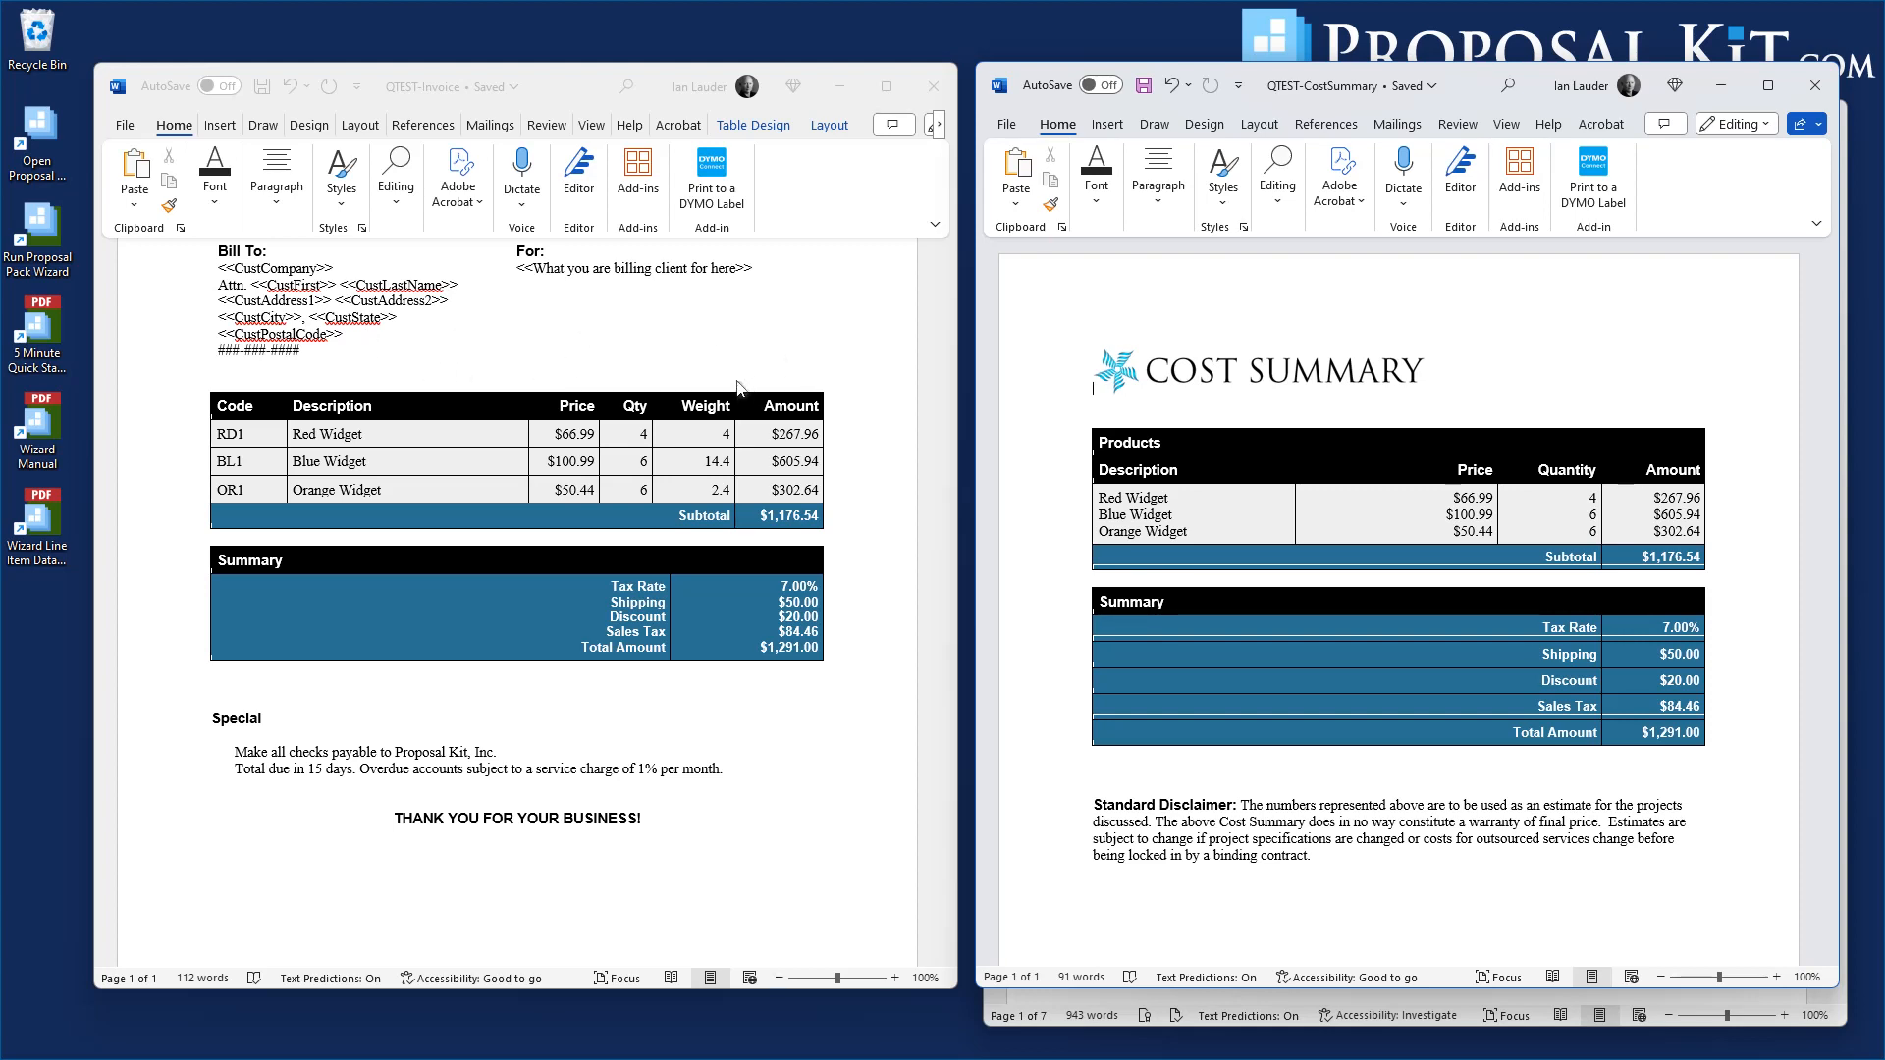
scroll(741, 359, up, 3)
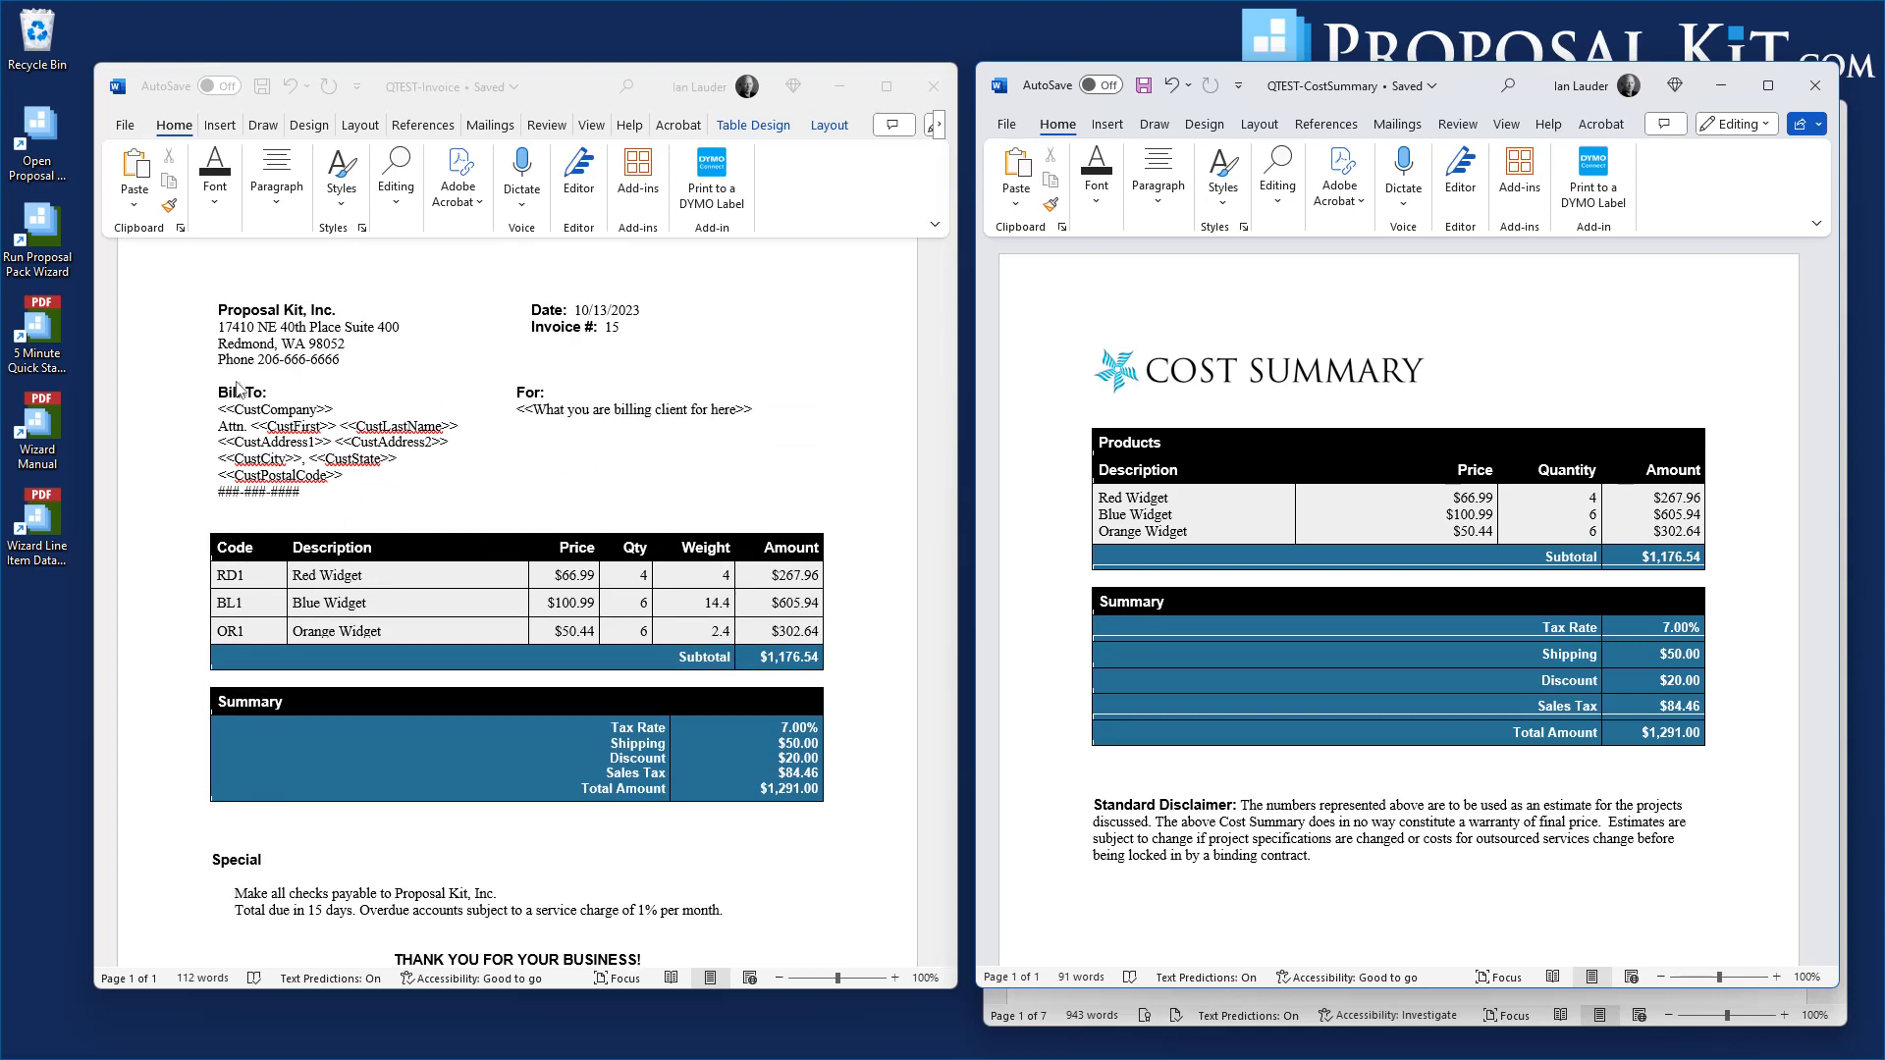
Close both preview documents, the quote test window and the quote setup to return to the project data
click(918, 88)
click(918, 89)
click(1815, 85)
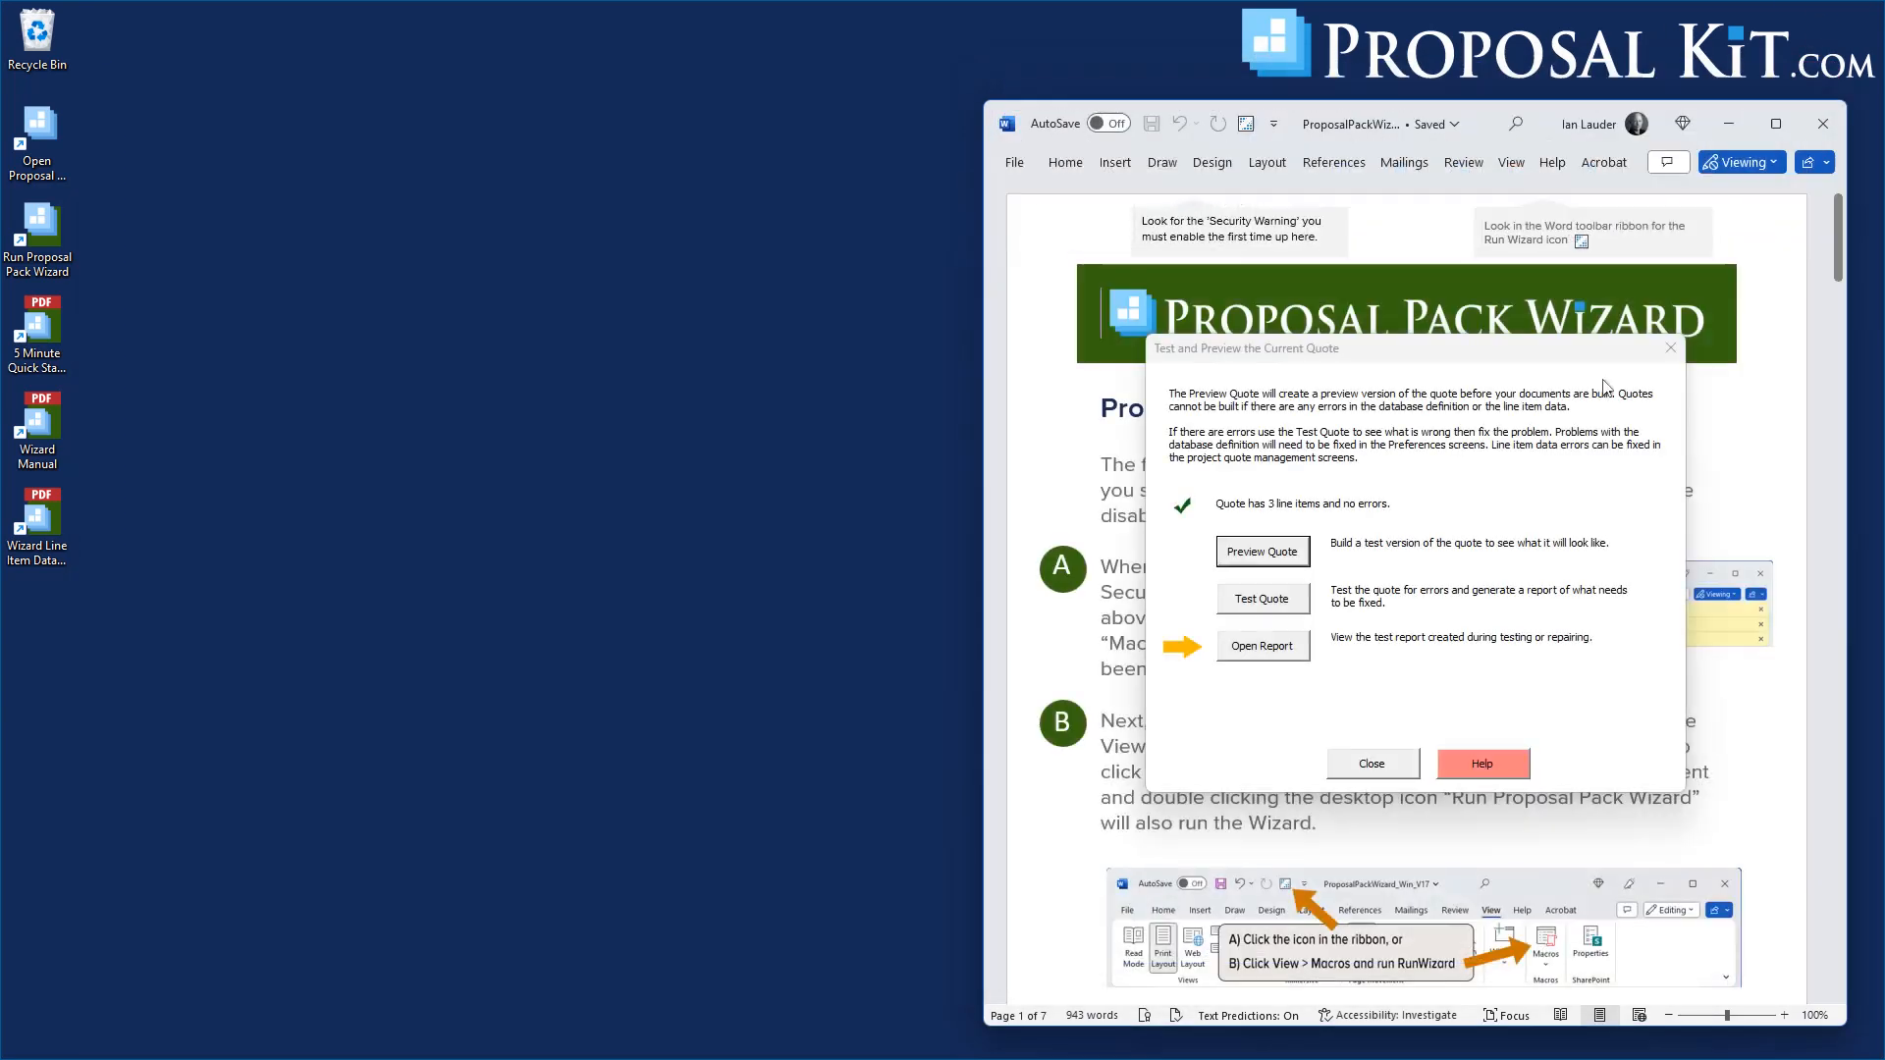
click(1374, 764)
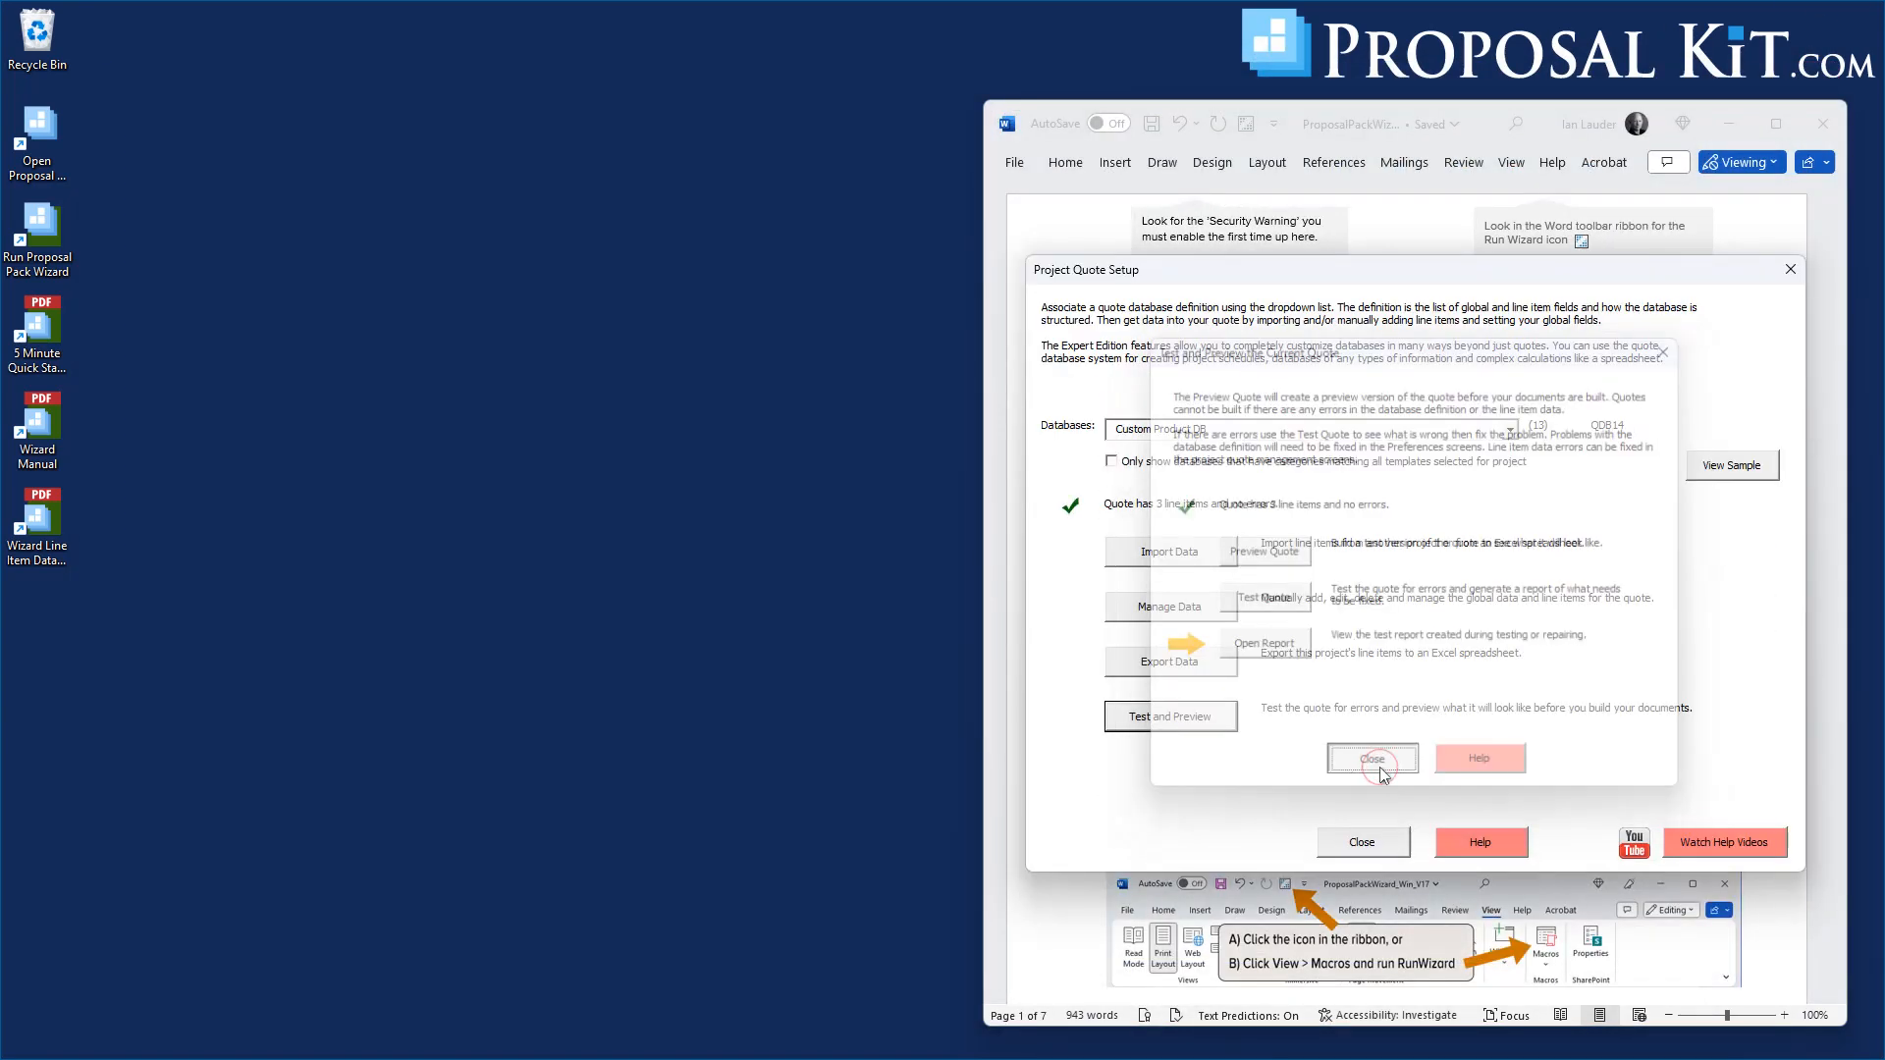
click(1369, 841)
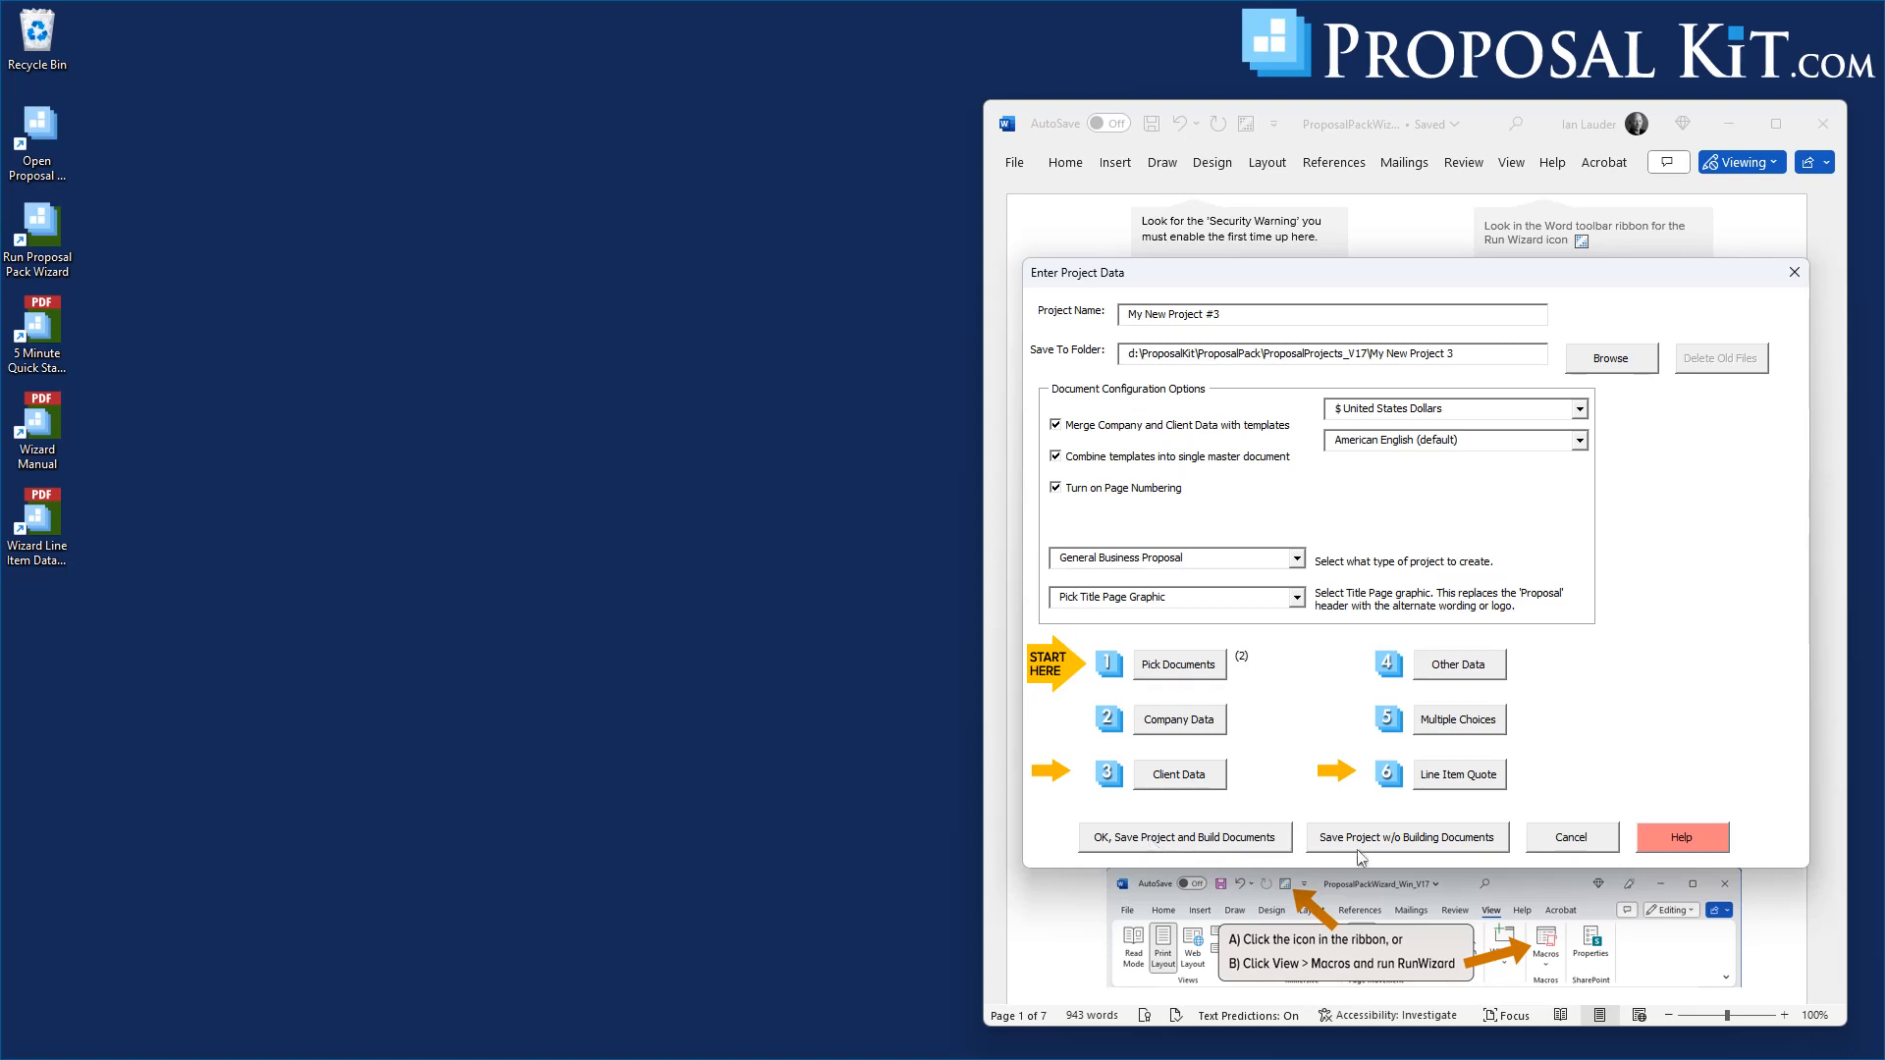
Save the project without building documents, and open the Custom Product DB quote definition for editing from the master preferences
click(1409, 840)
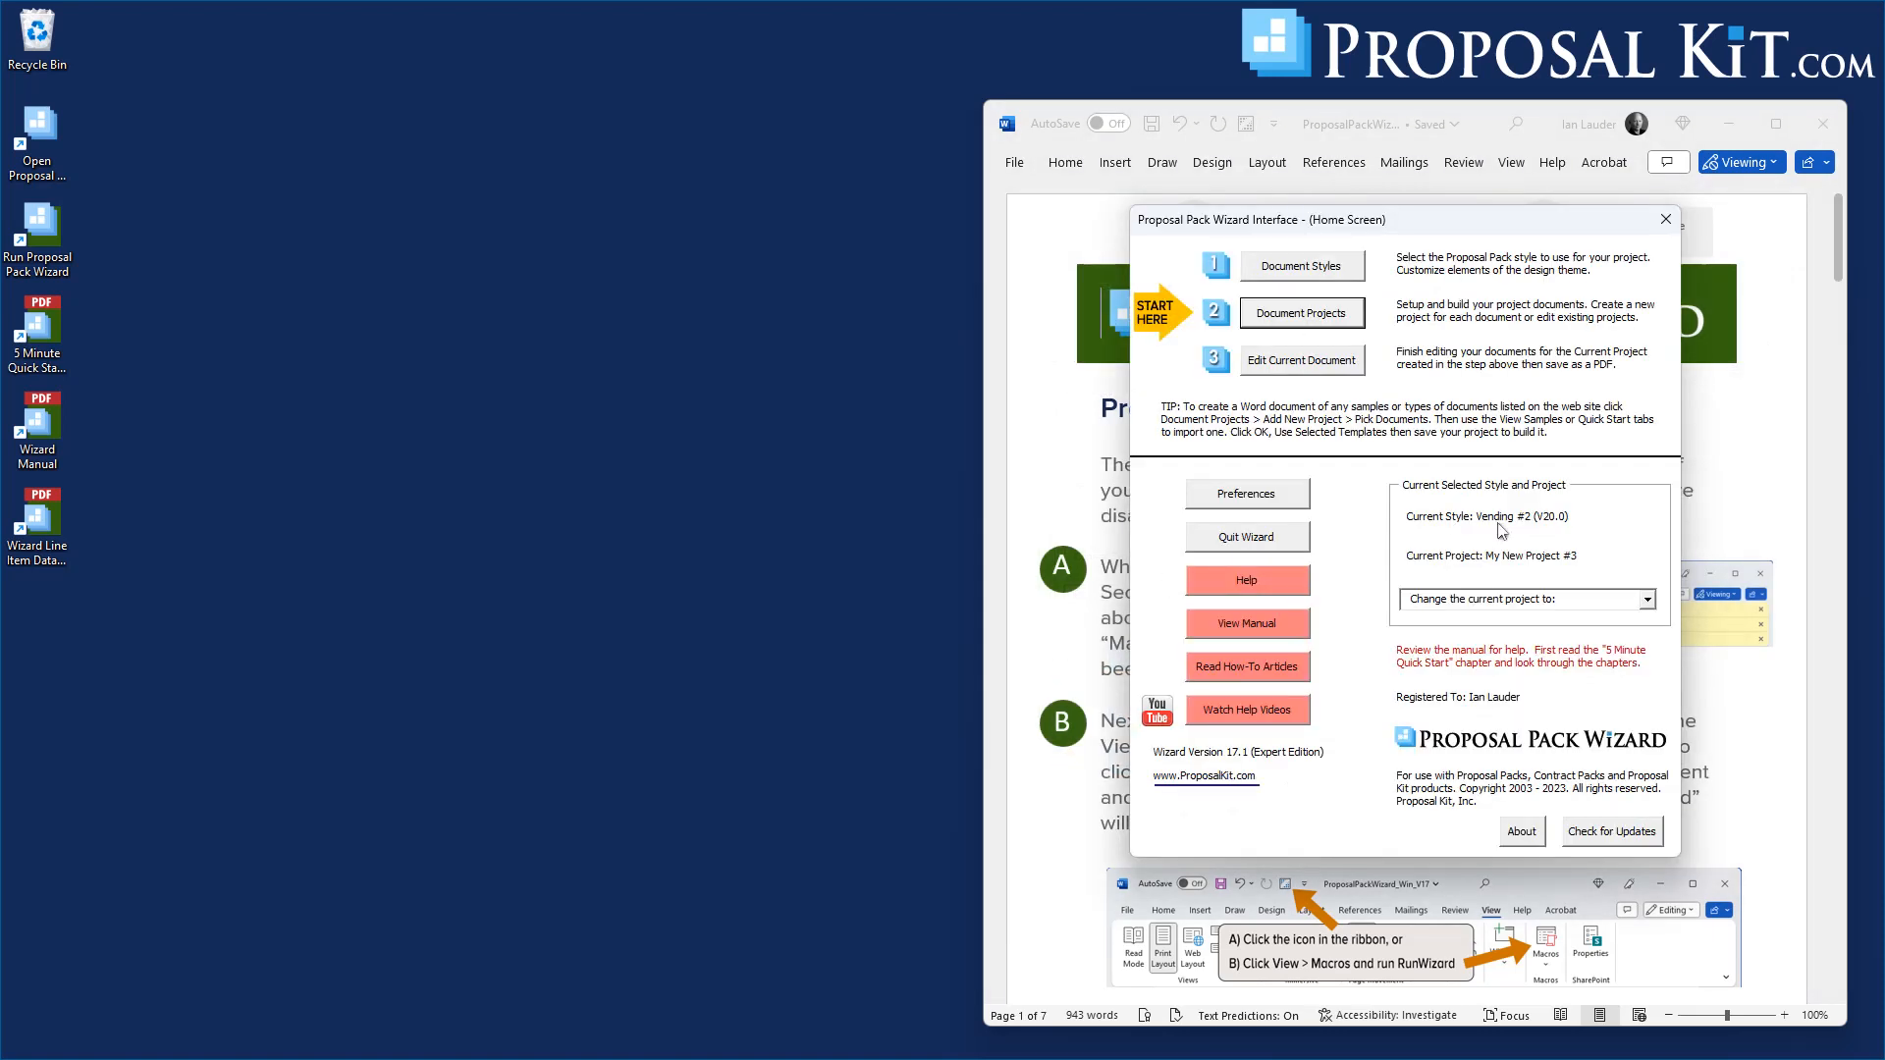
click(1273, 498)
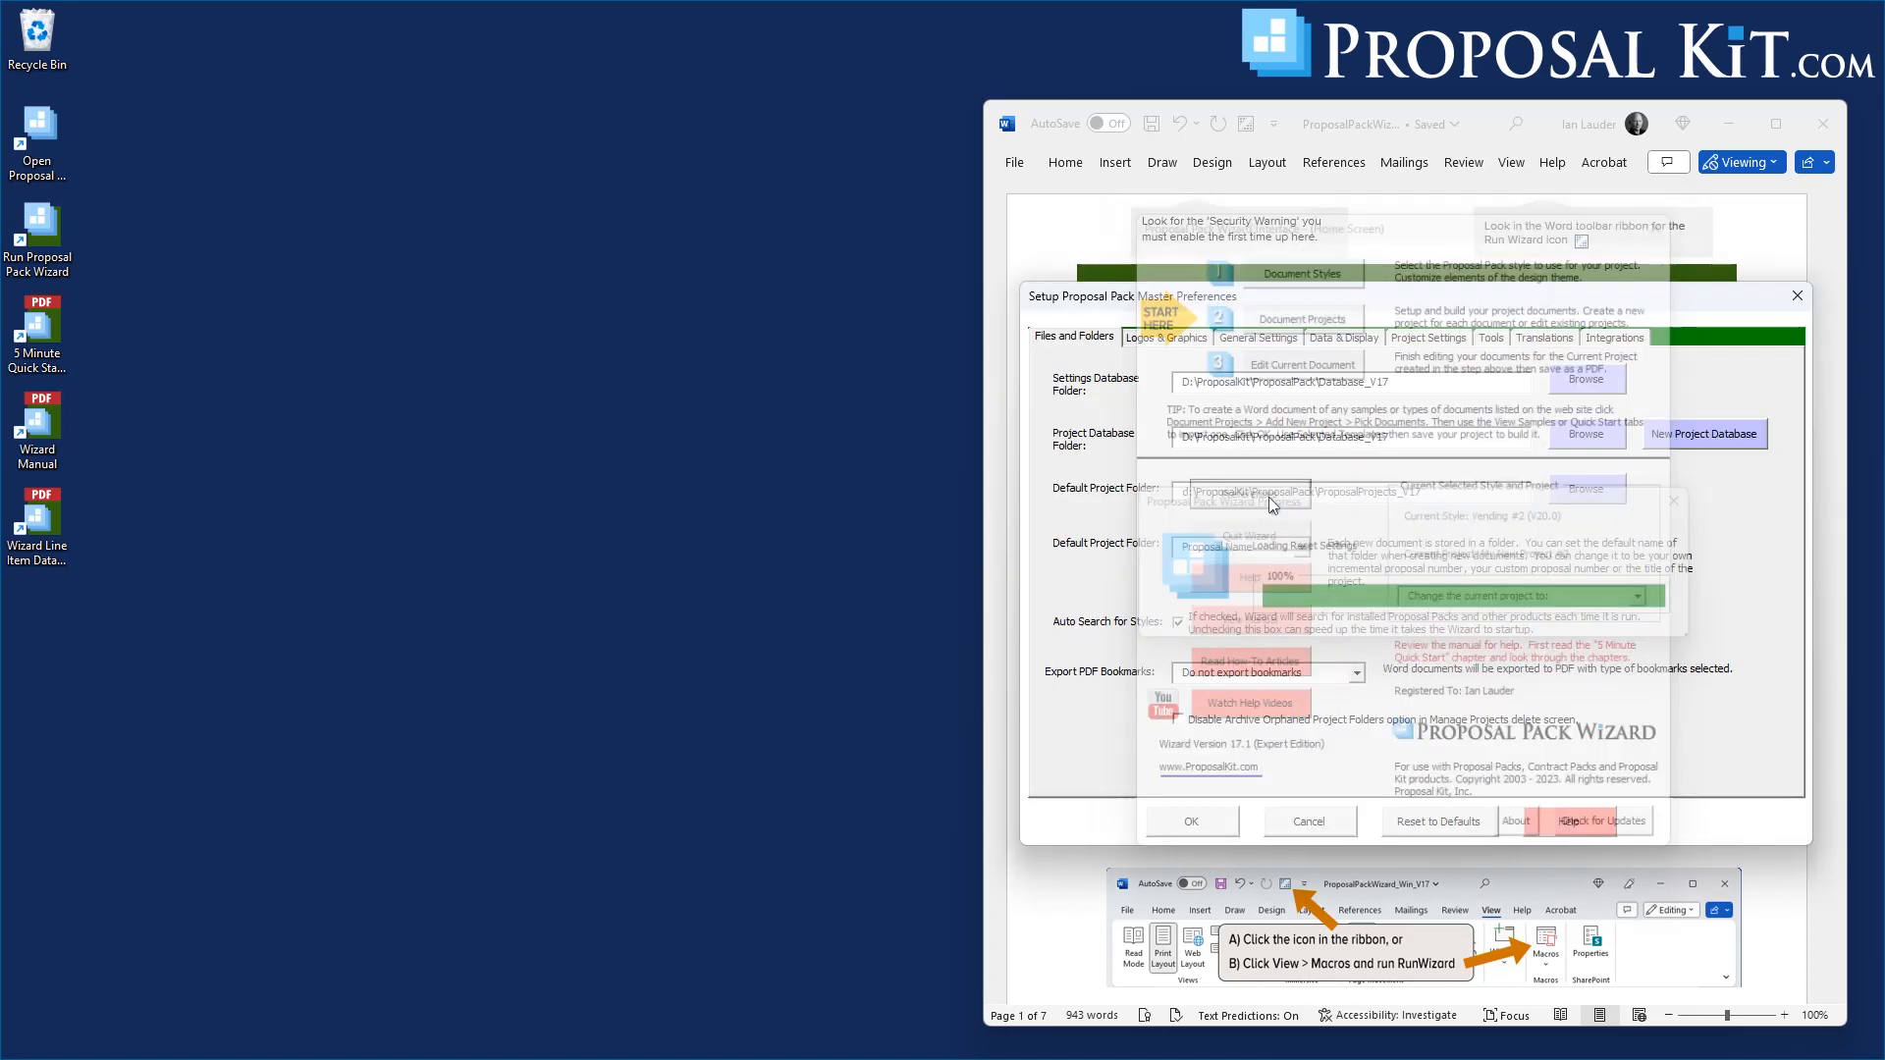
click(1348, 339)
click(1145, 390)
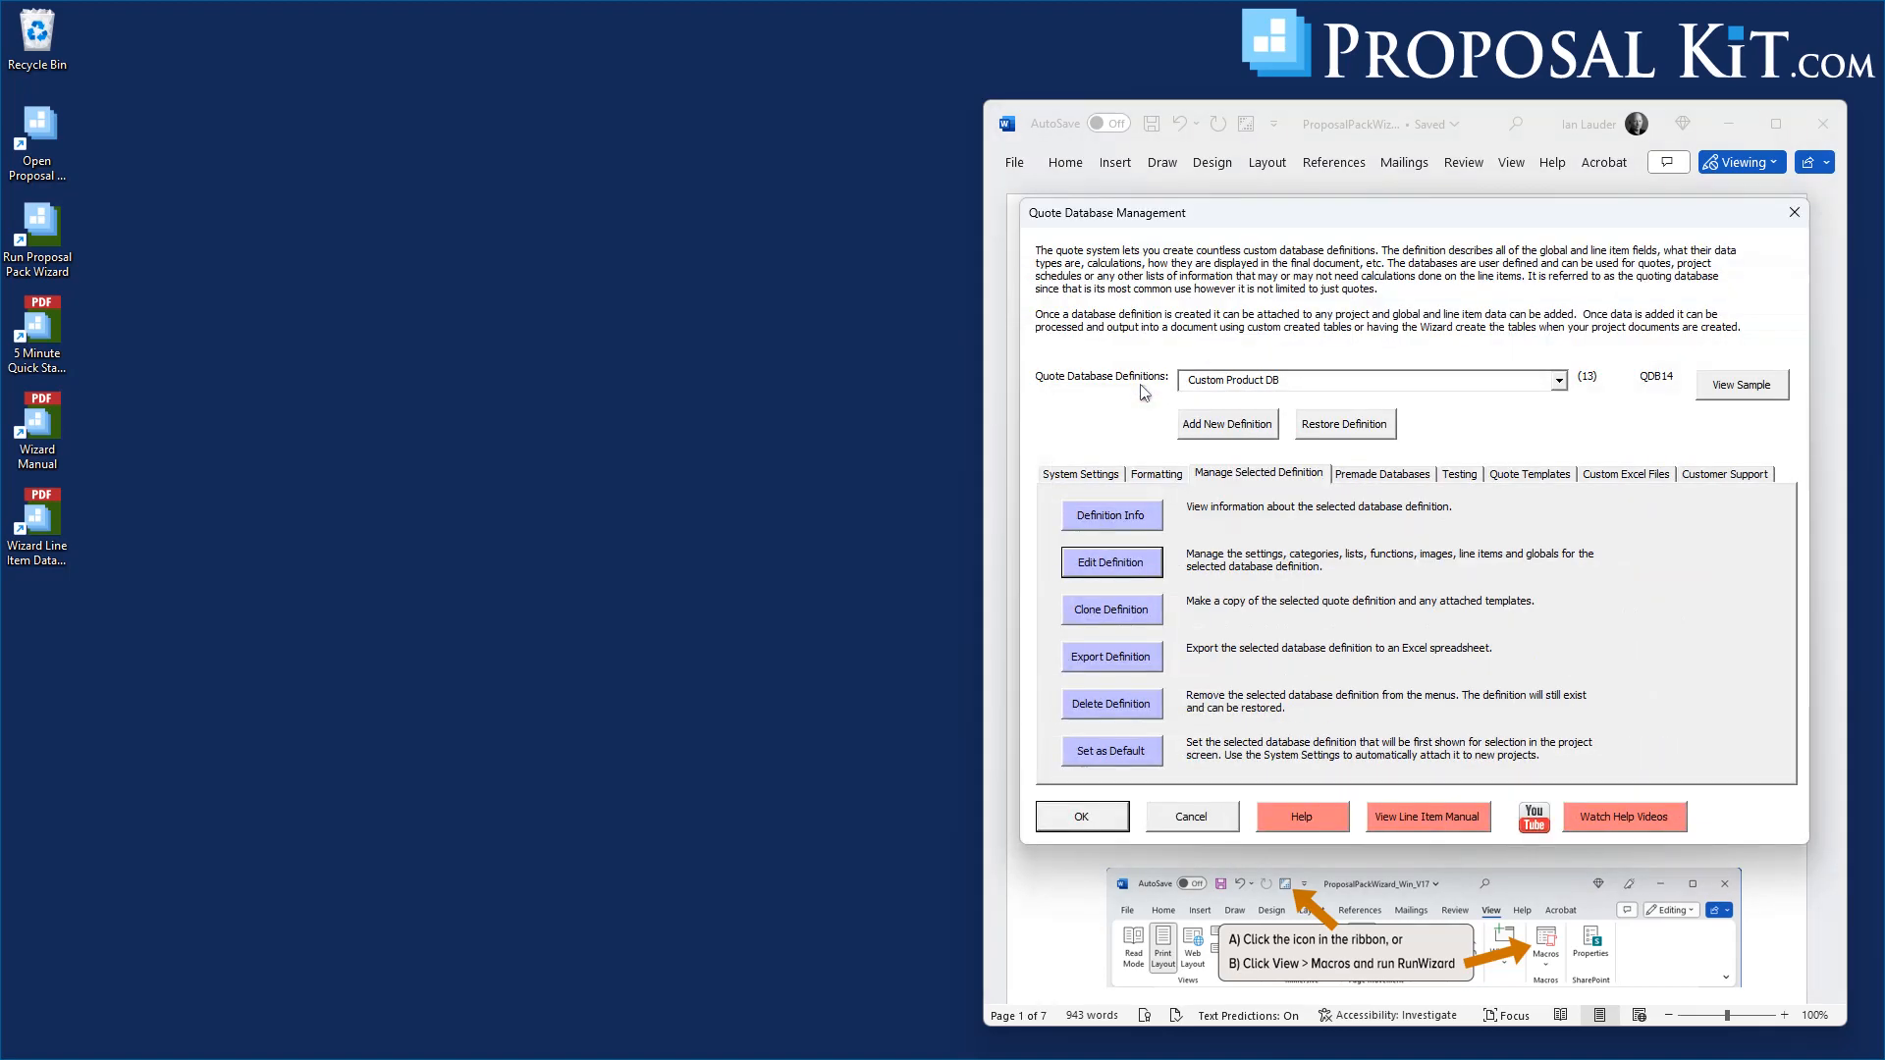
click(1119, 568)
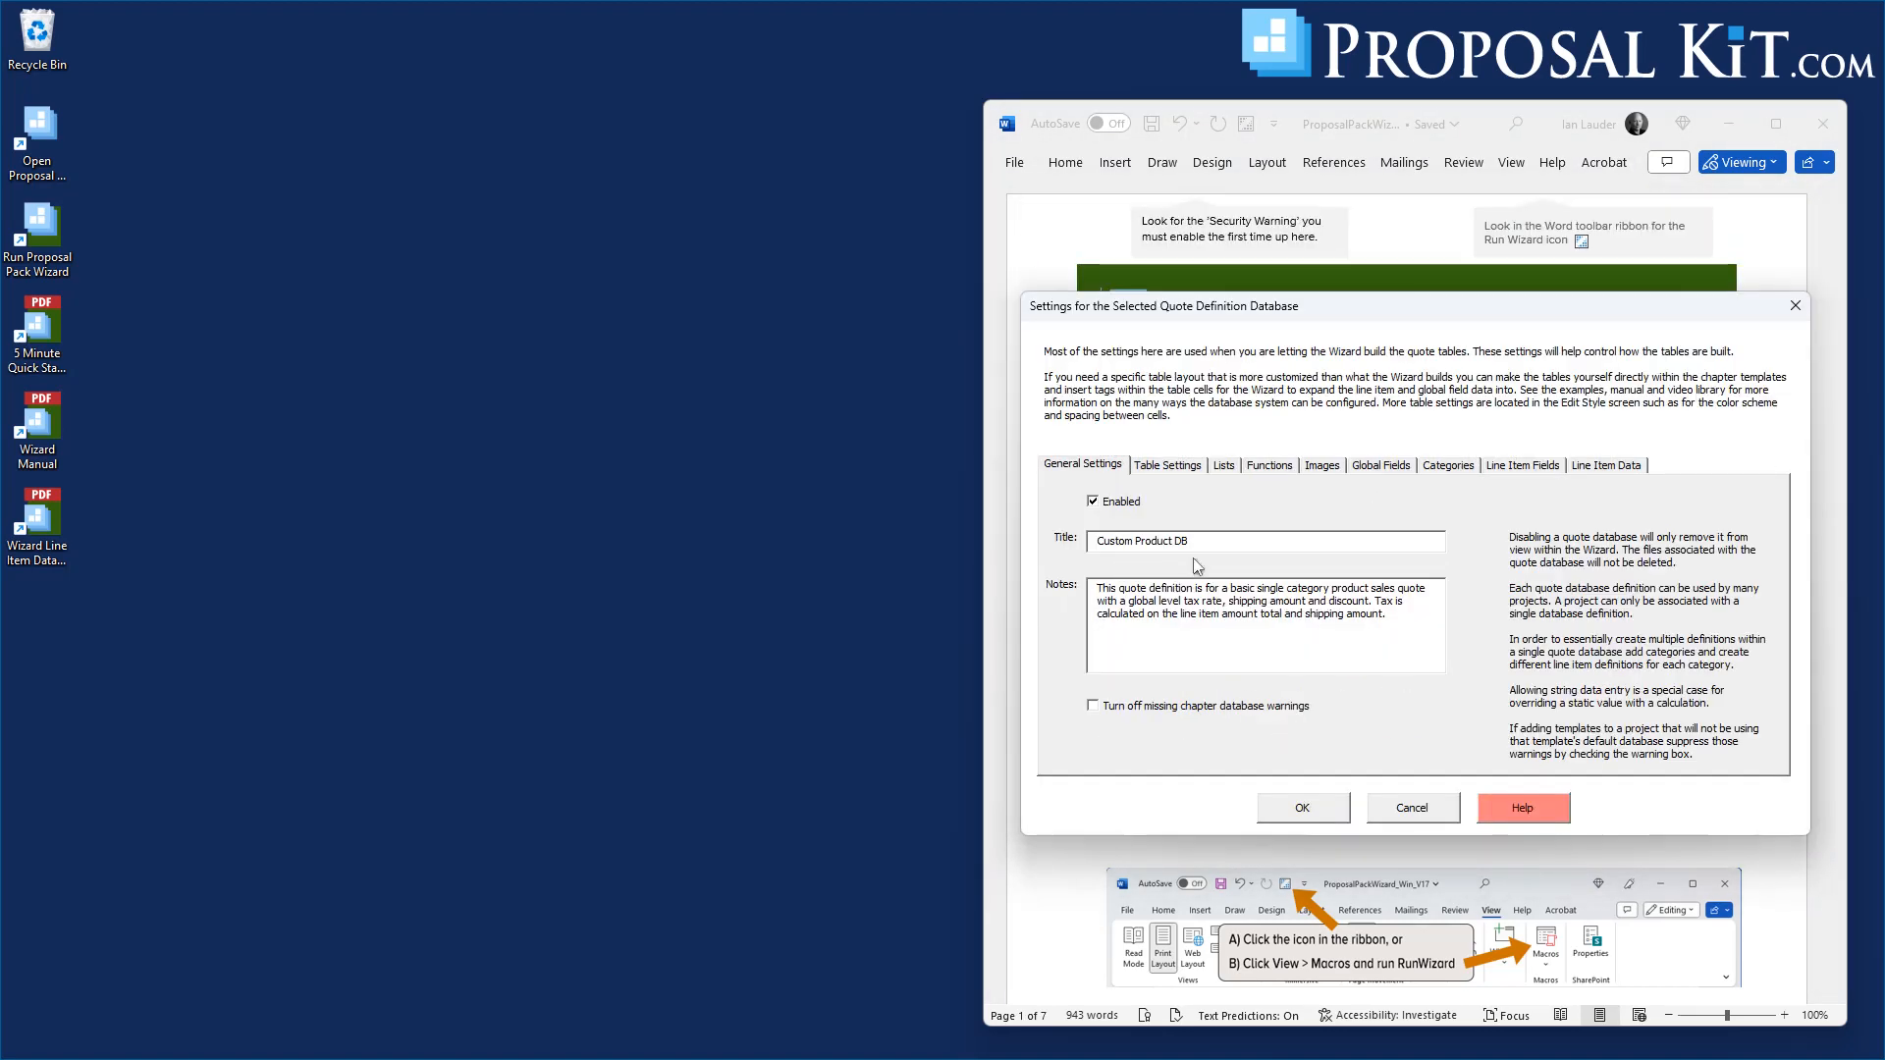
Review the Products category's Price line item field, including its column width setting, and close the quote definition settings
click(1441, 476)
click(1139, 569)
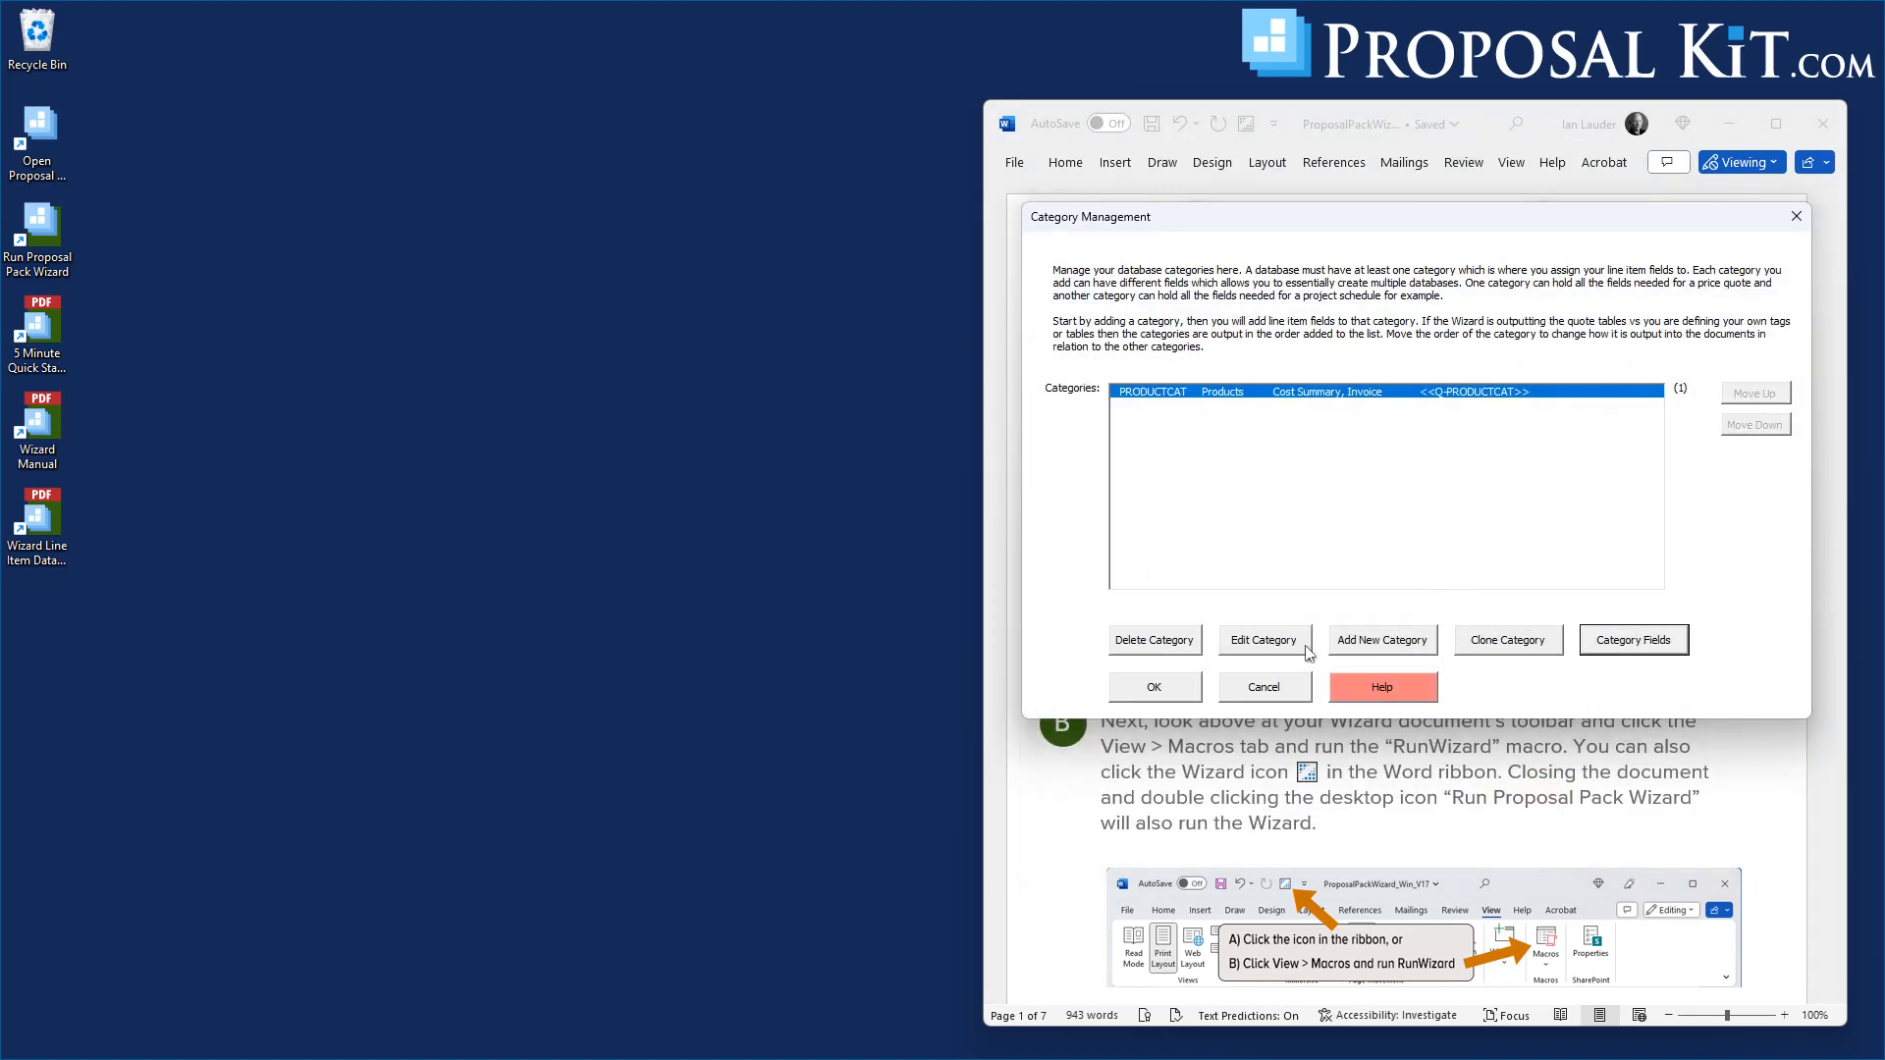
click(1608, 646)
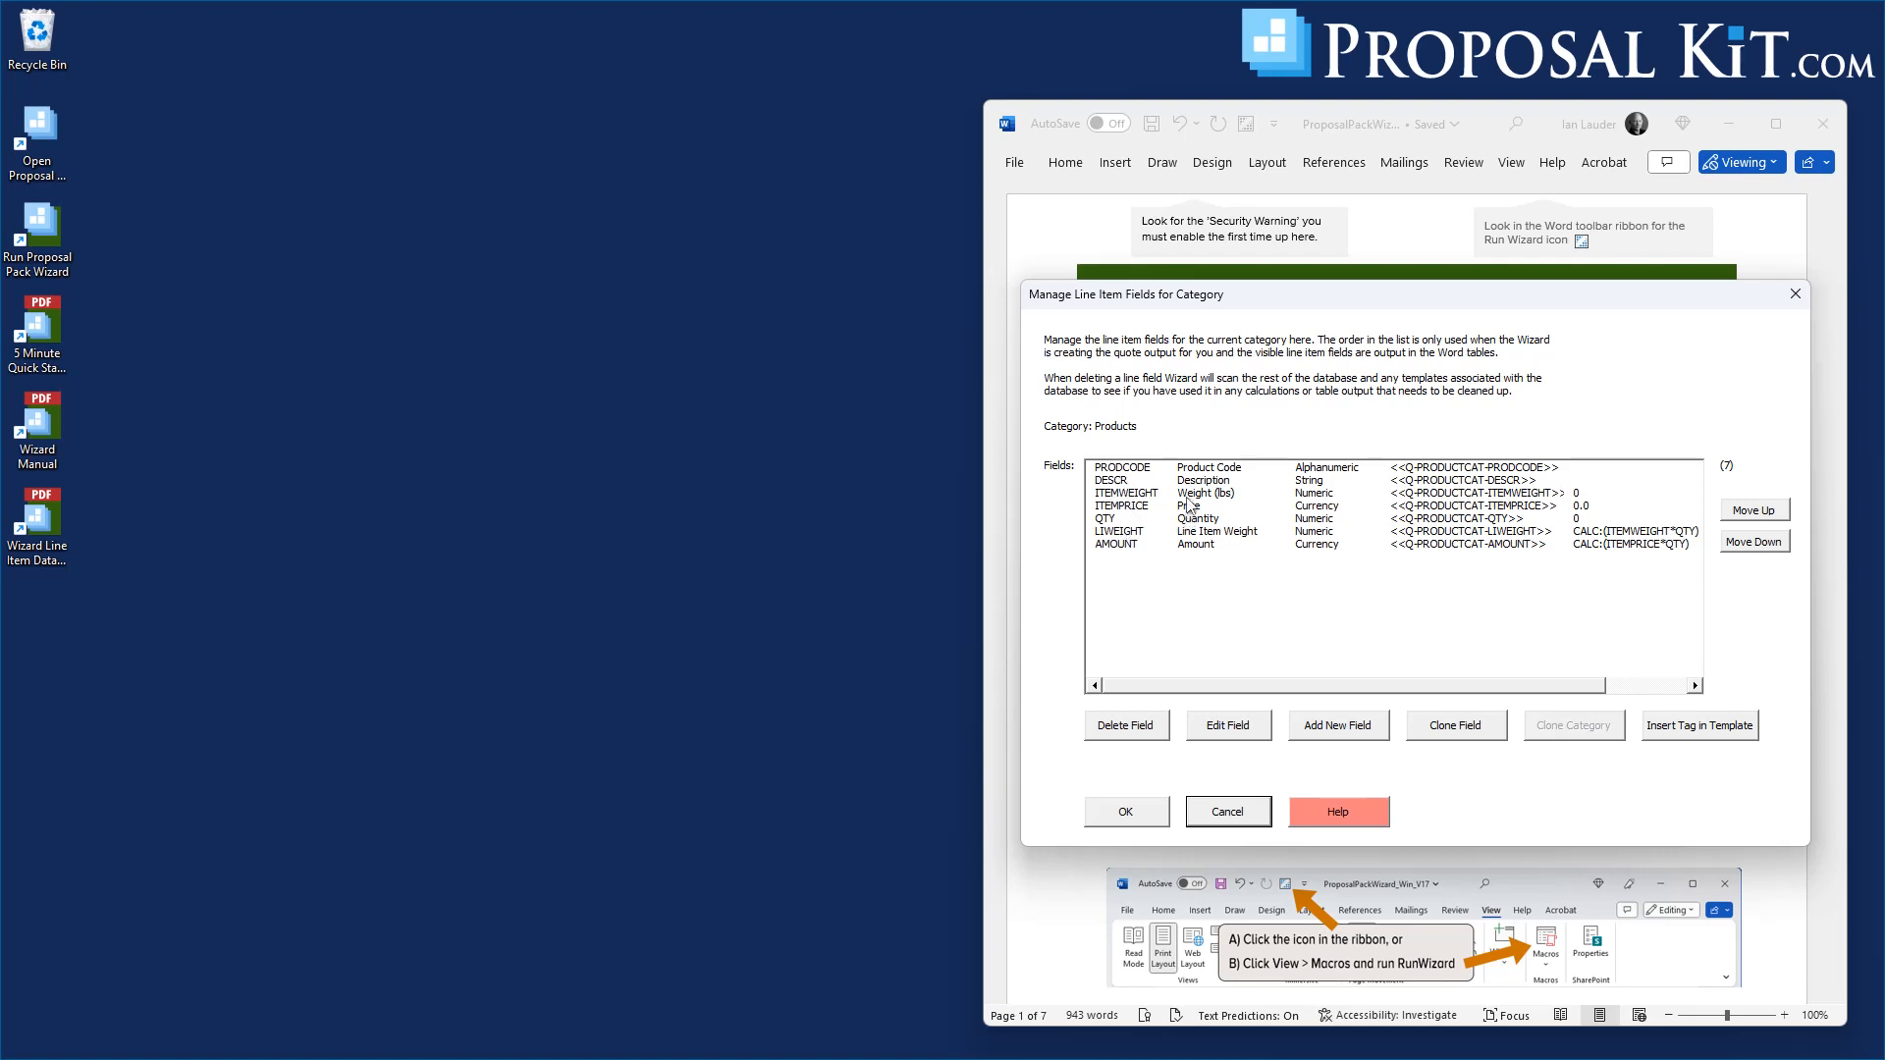
click(1132, 506)
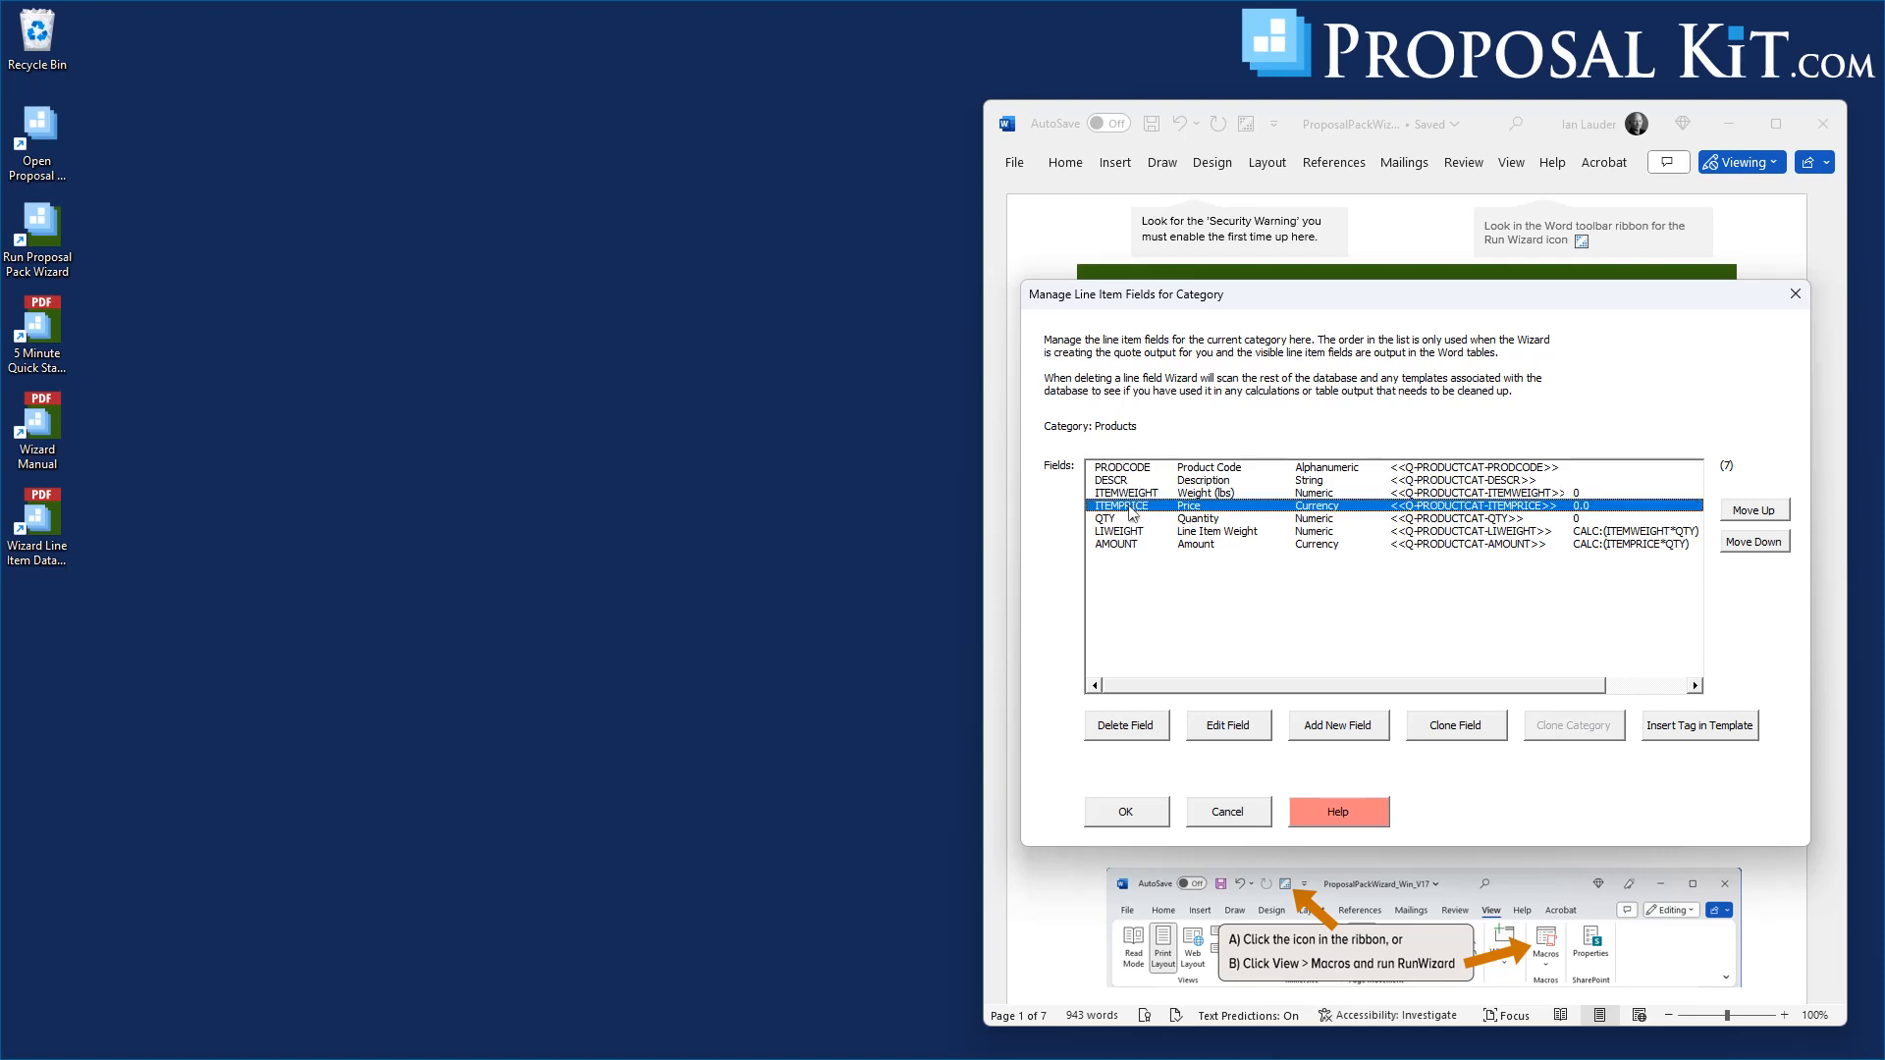
click(1242, 730)
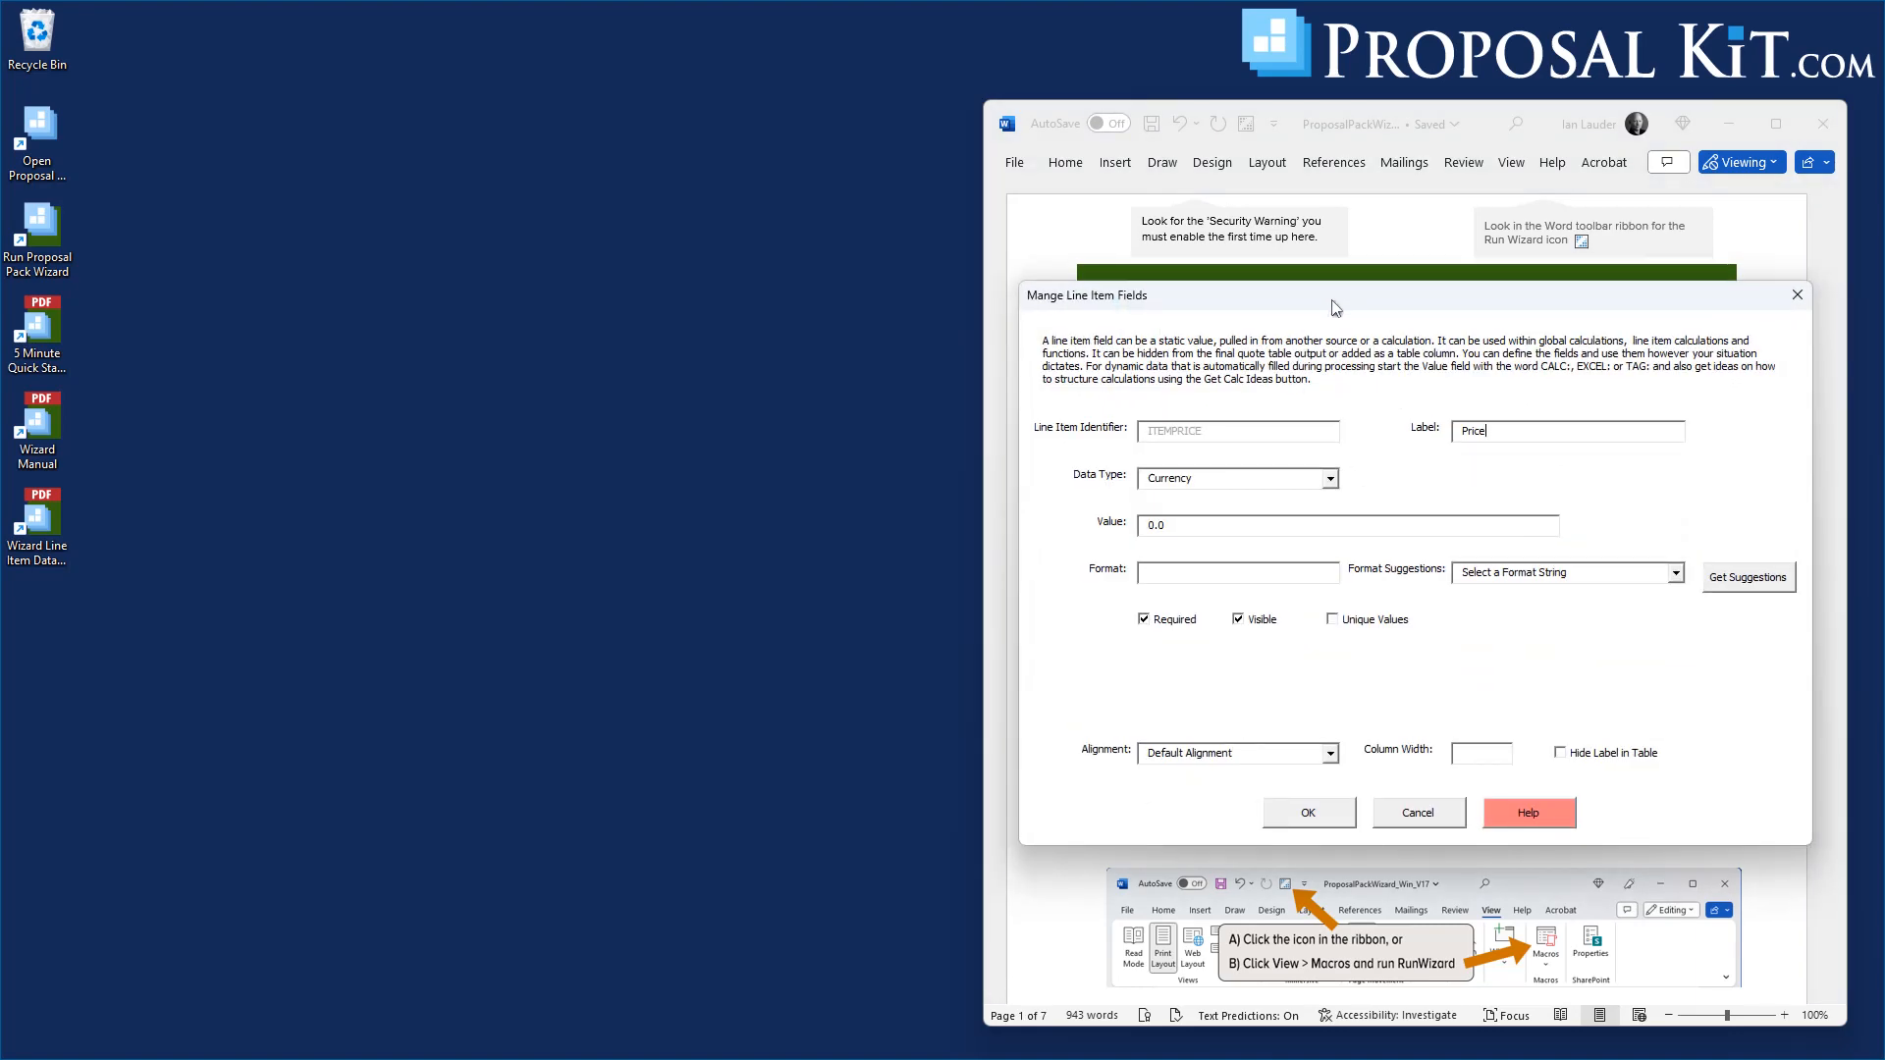
drag(1335, 308, 1332, 230)
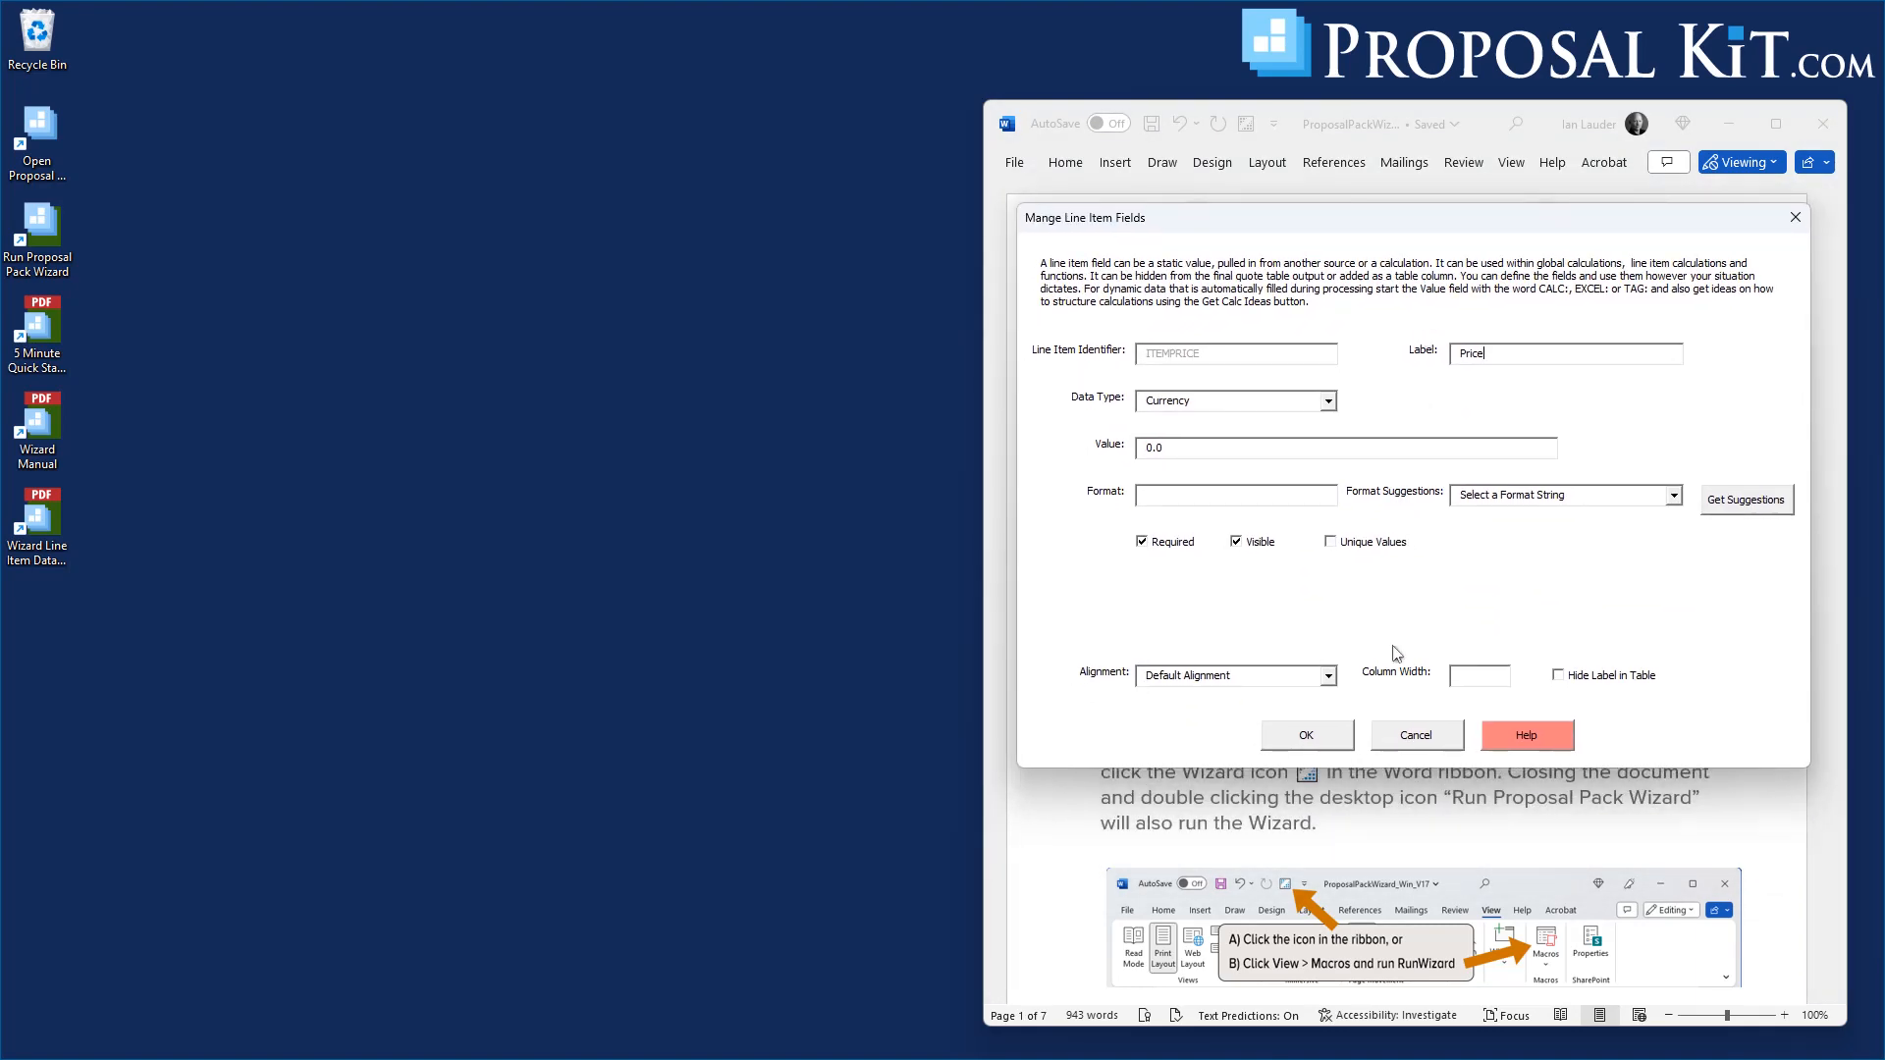
click(1462, 672)
click(1466, 667)
click(1316, 743)
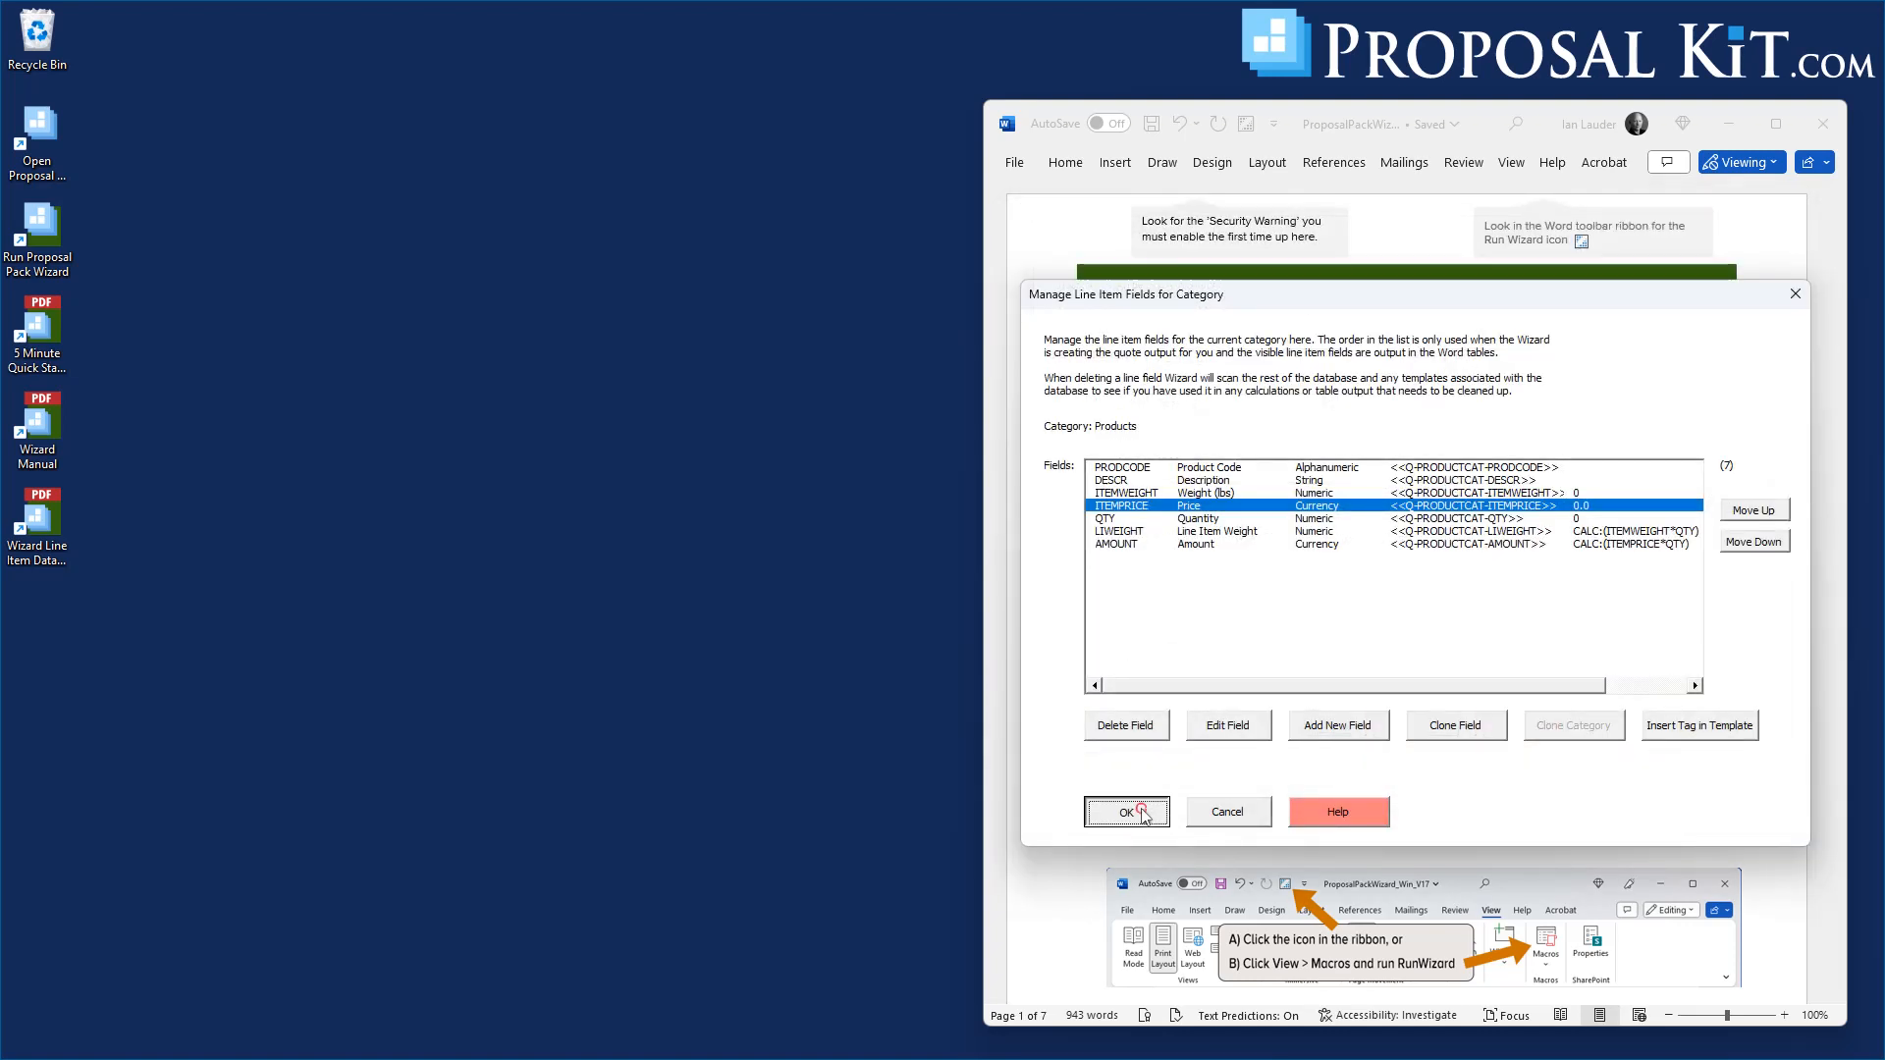
click(1127, 813)
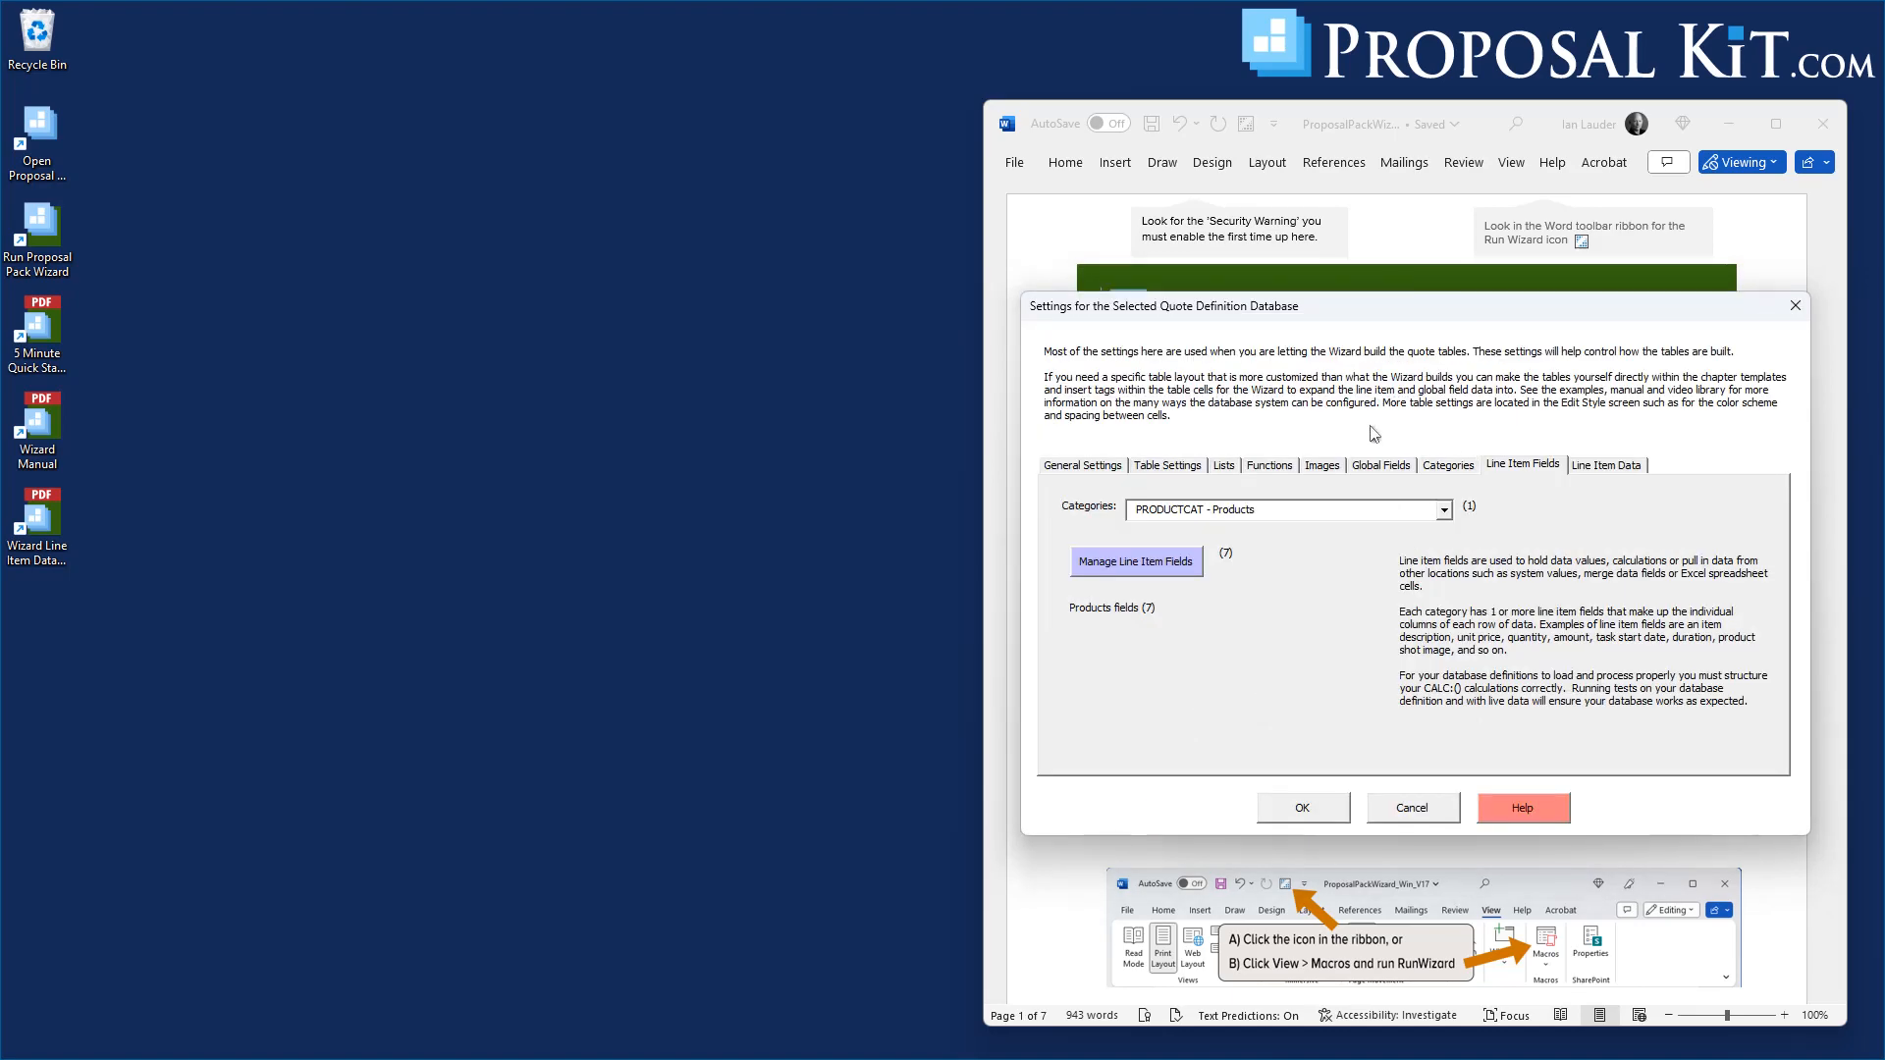
click(1320, 821)
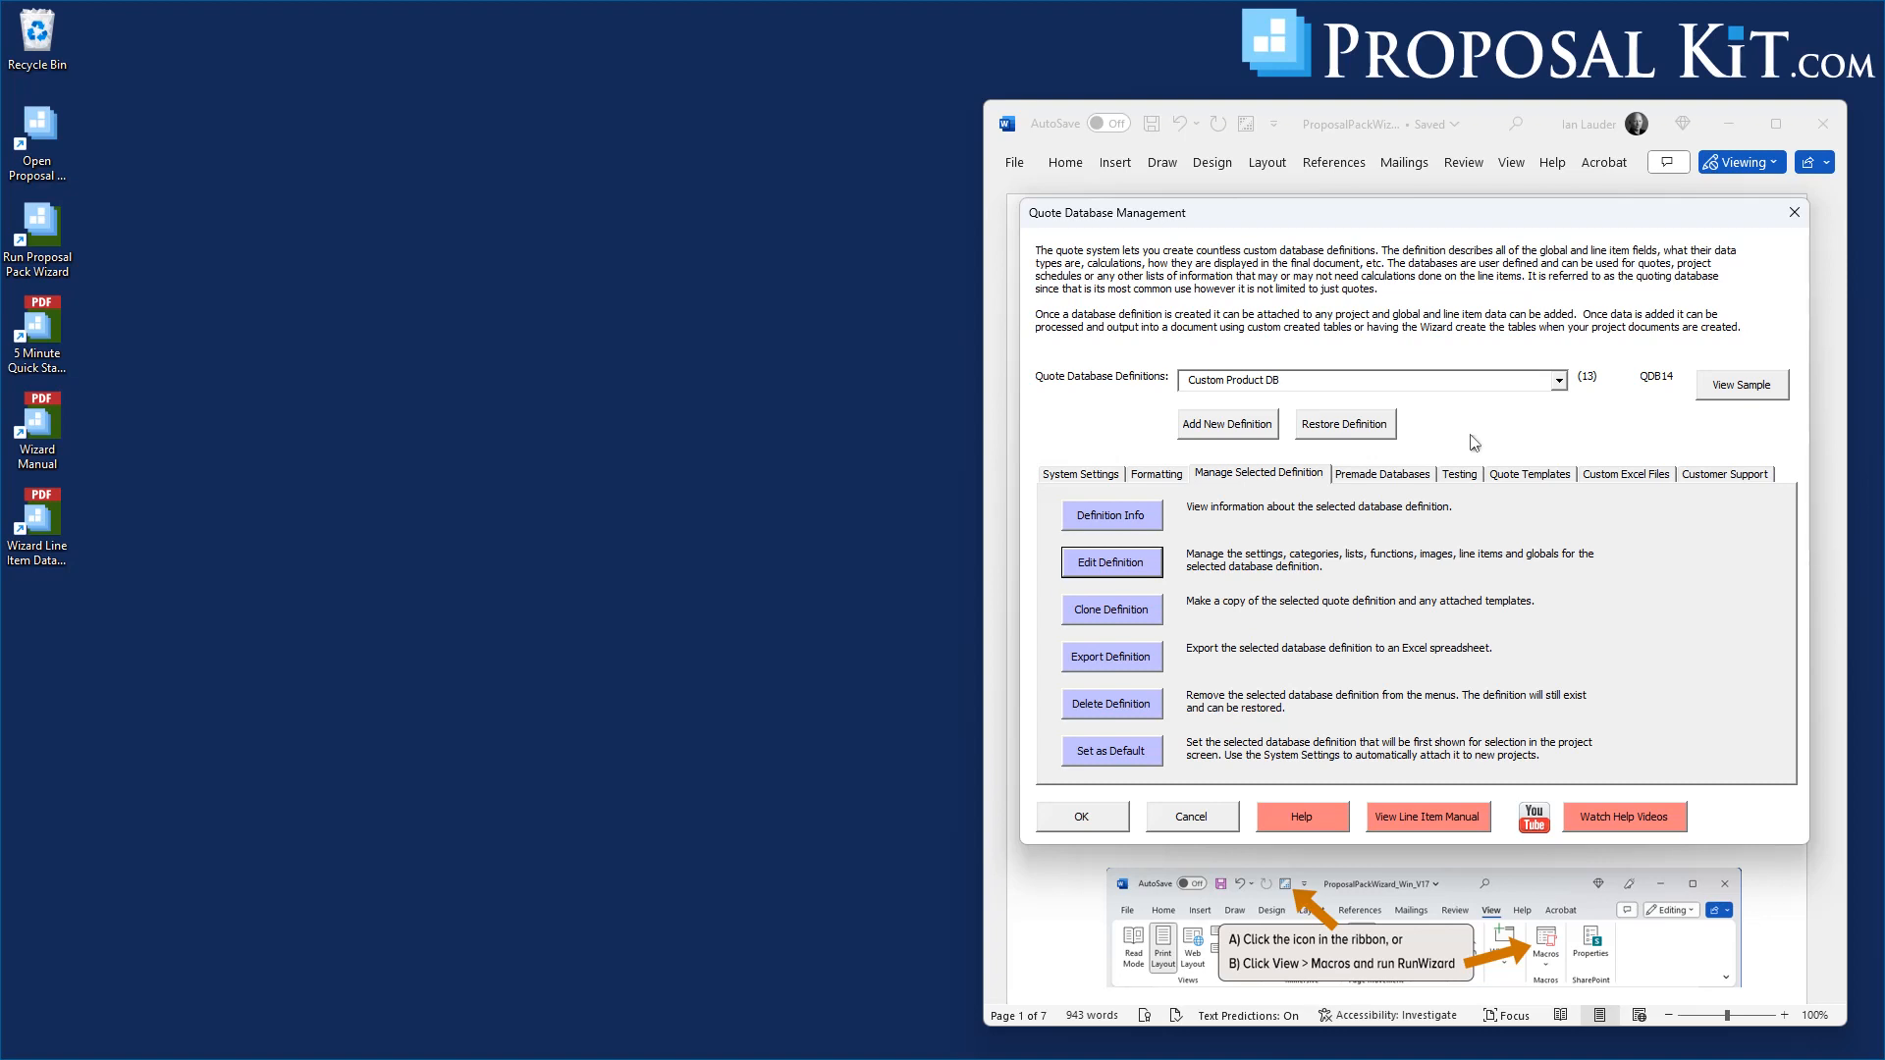
Open the QDB14-Invoice.docx quote template beside the list of template tags and select the <<Q-TOTWEIGHT>> tag
click(1527, 474)
click(1125, 575)
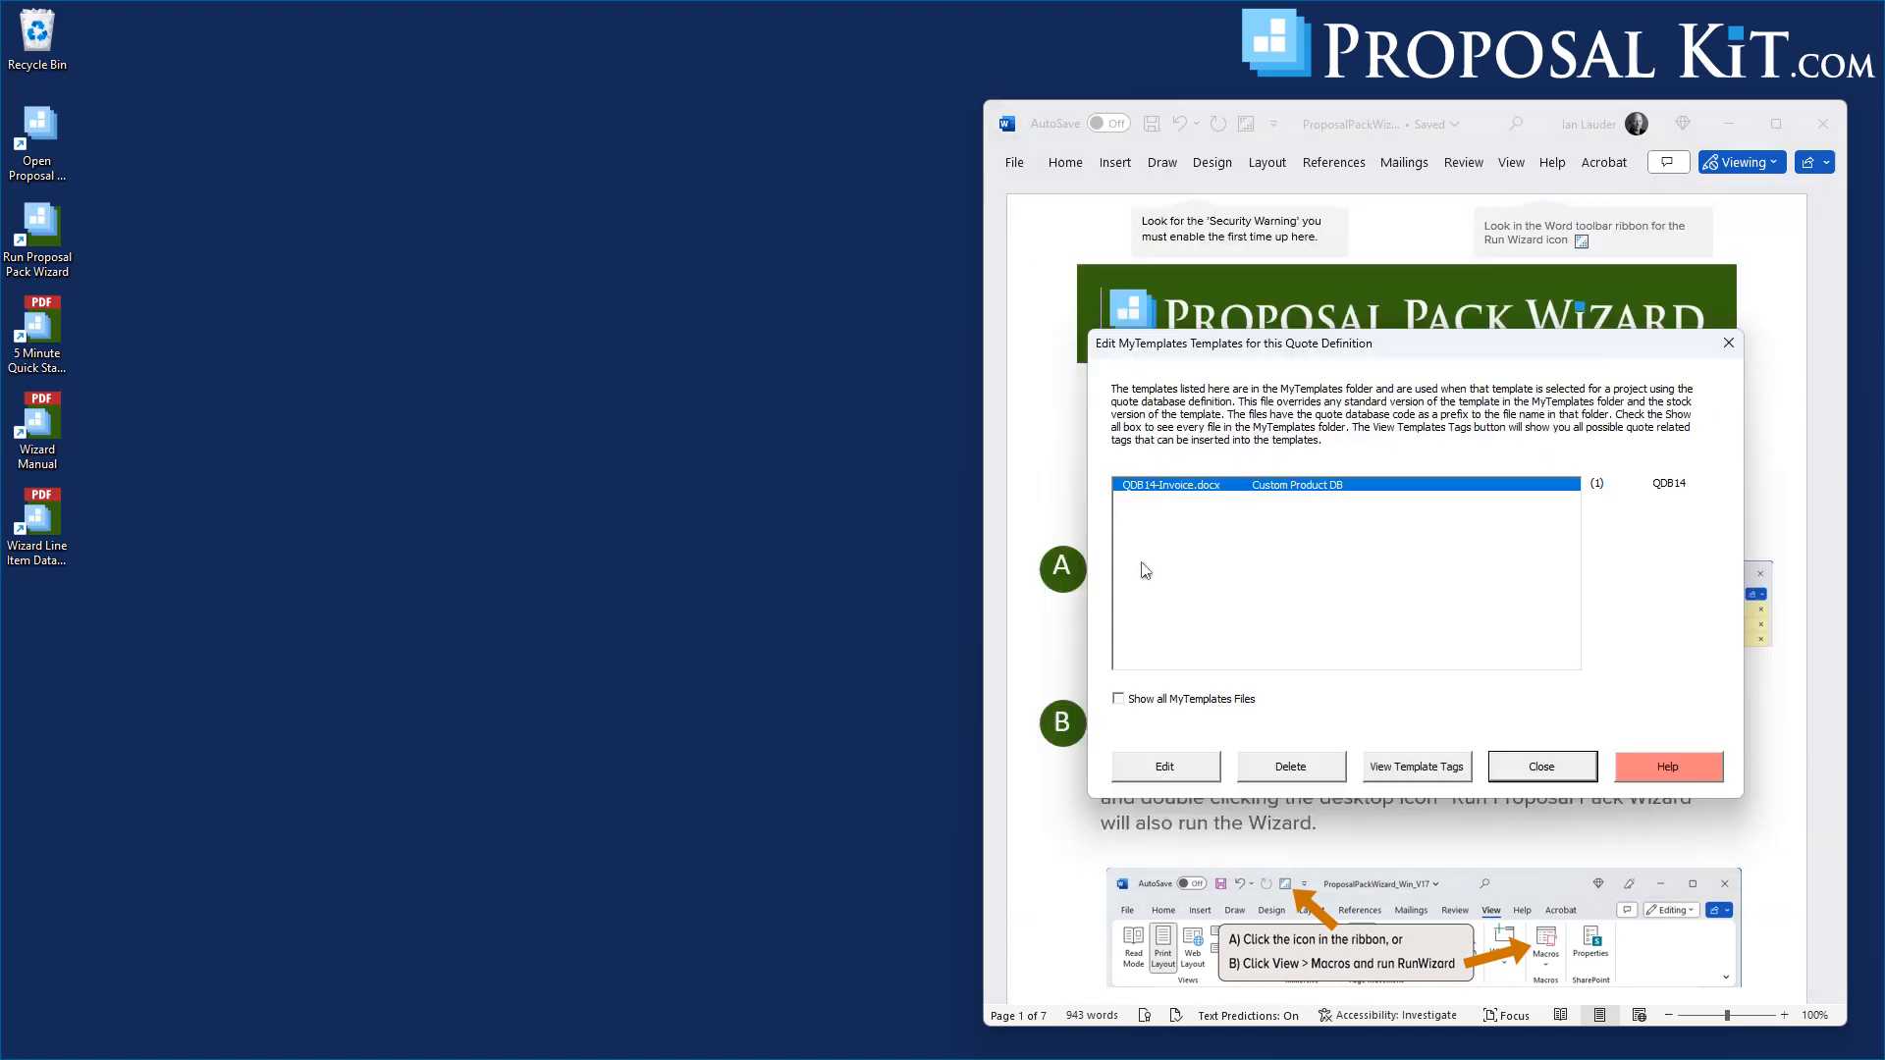
click(1200, 775)
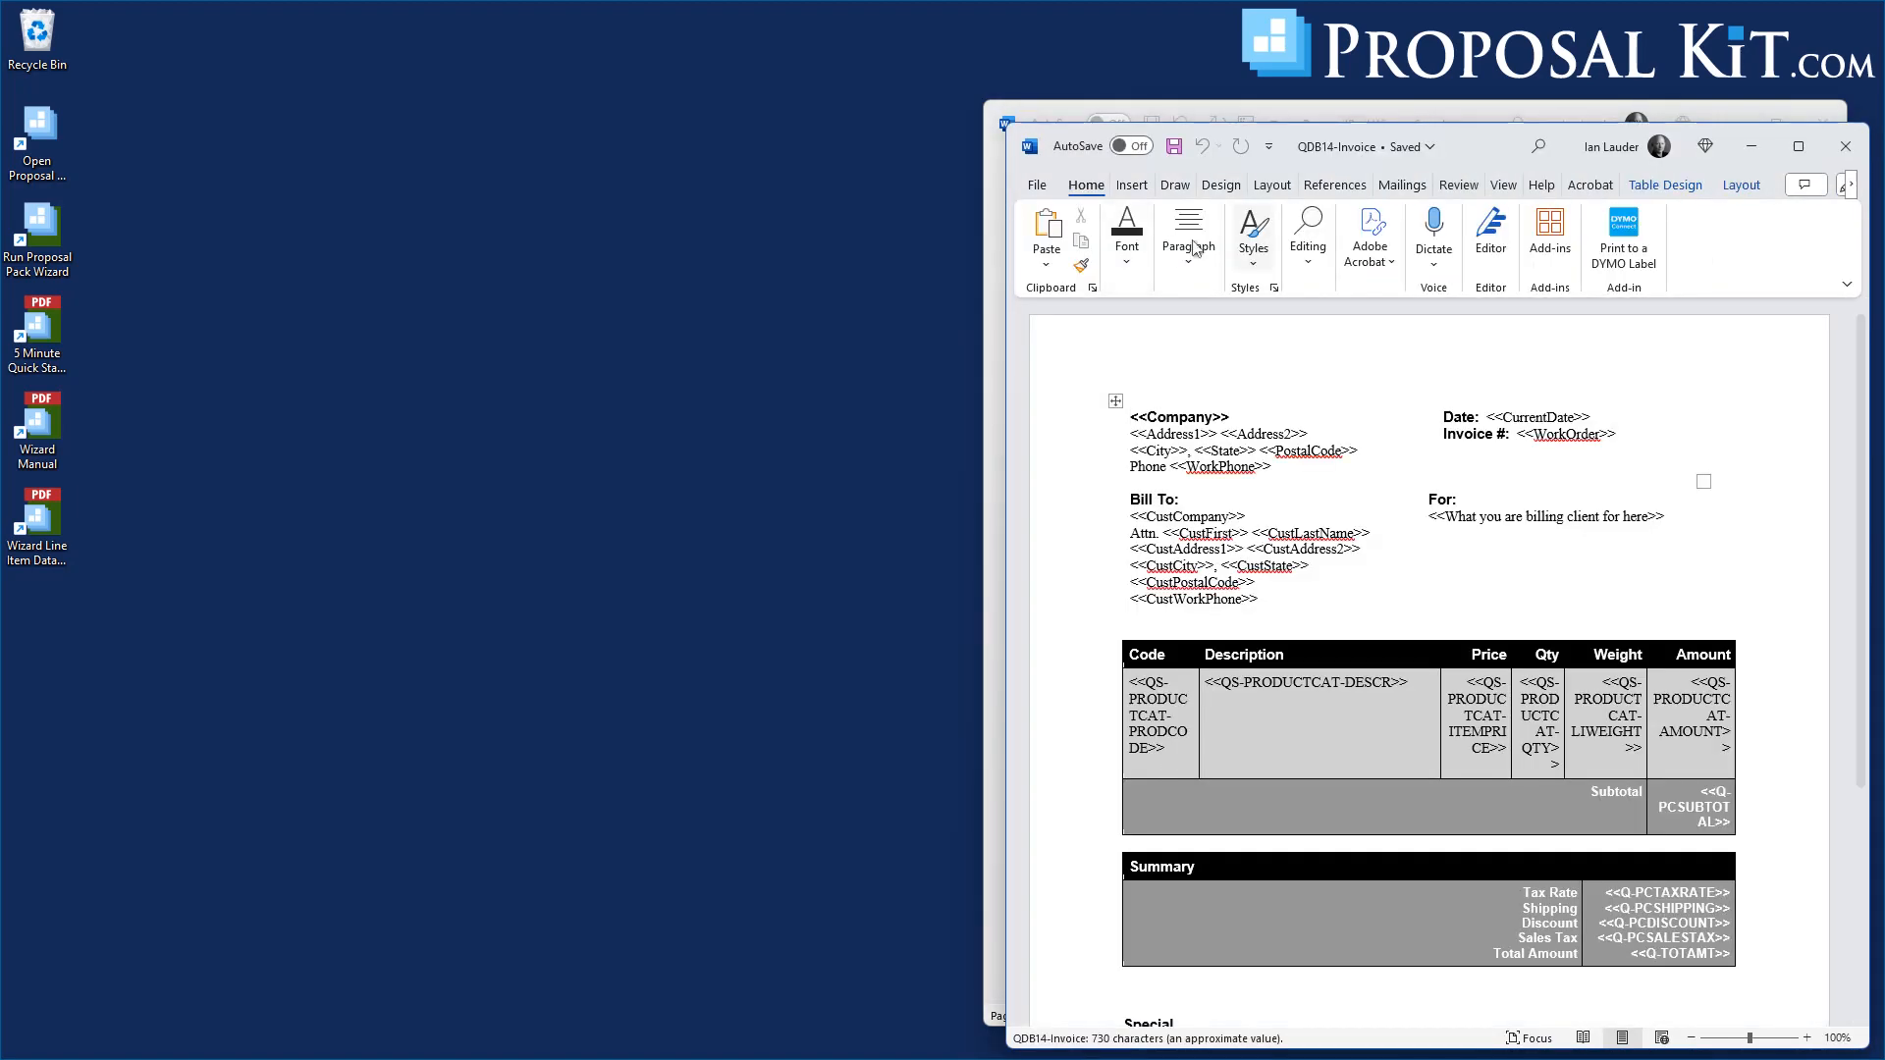
drag(1486, 145, 547, 40)
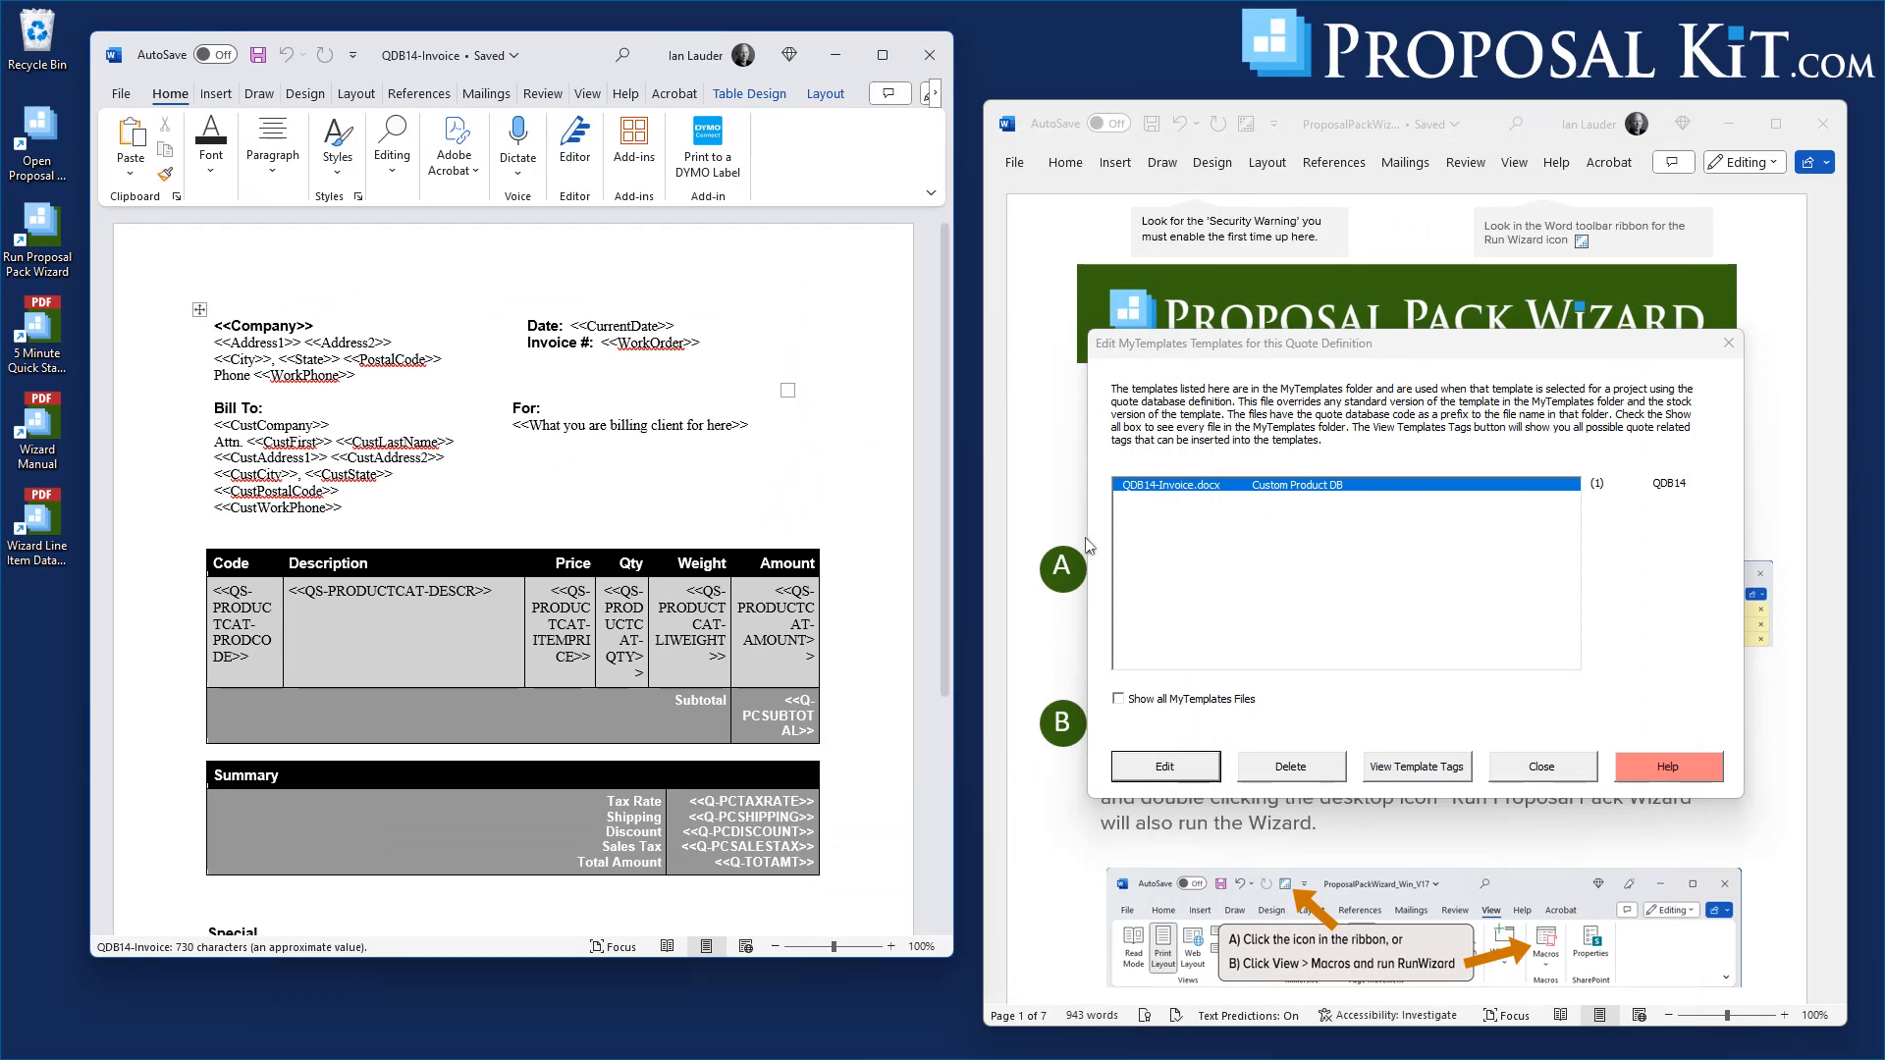
click(1433, 765)
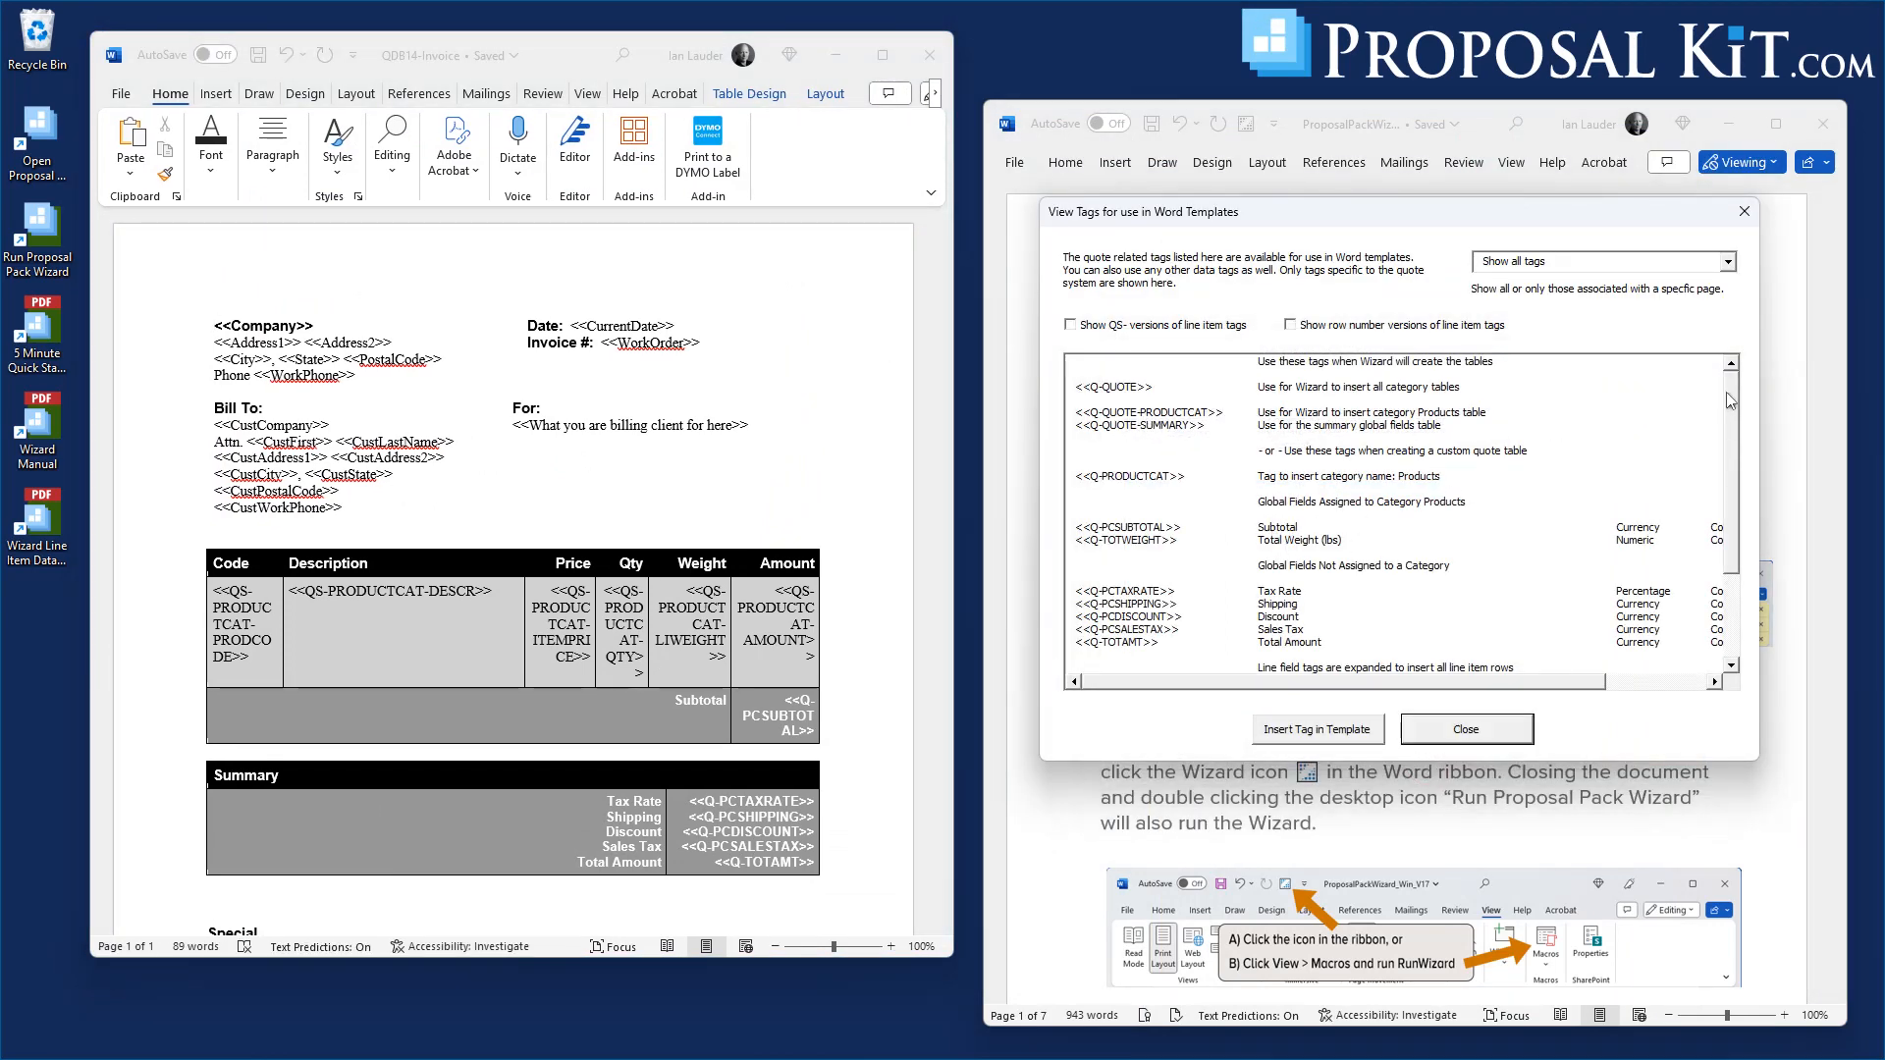
drag(1730, 401, 1747, 527)
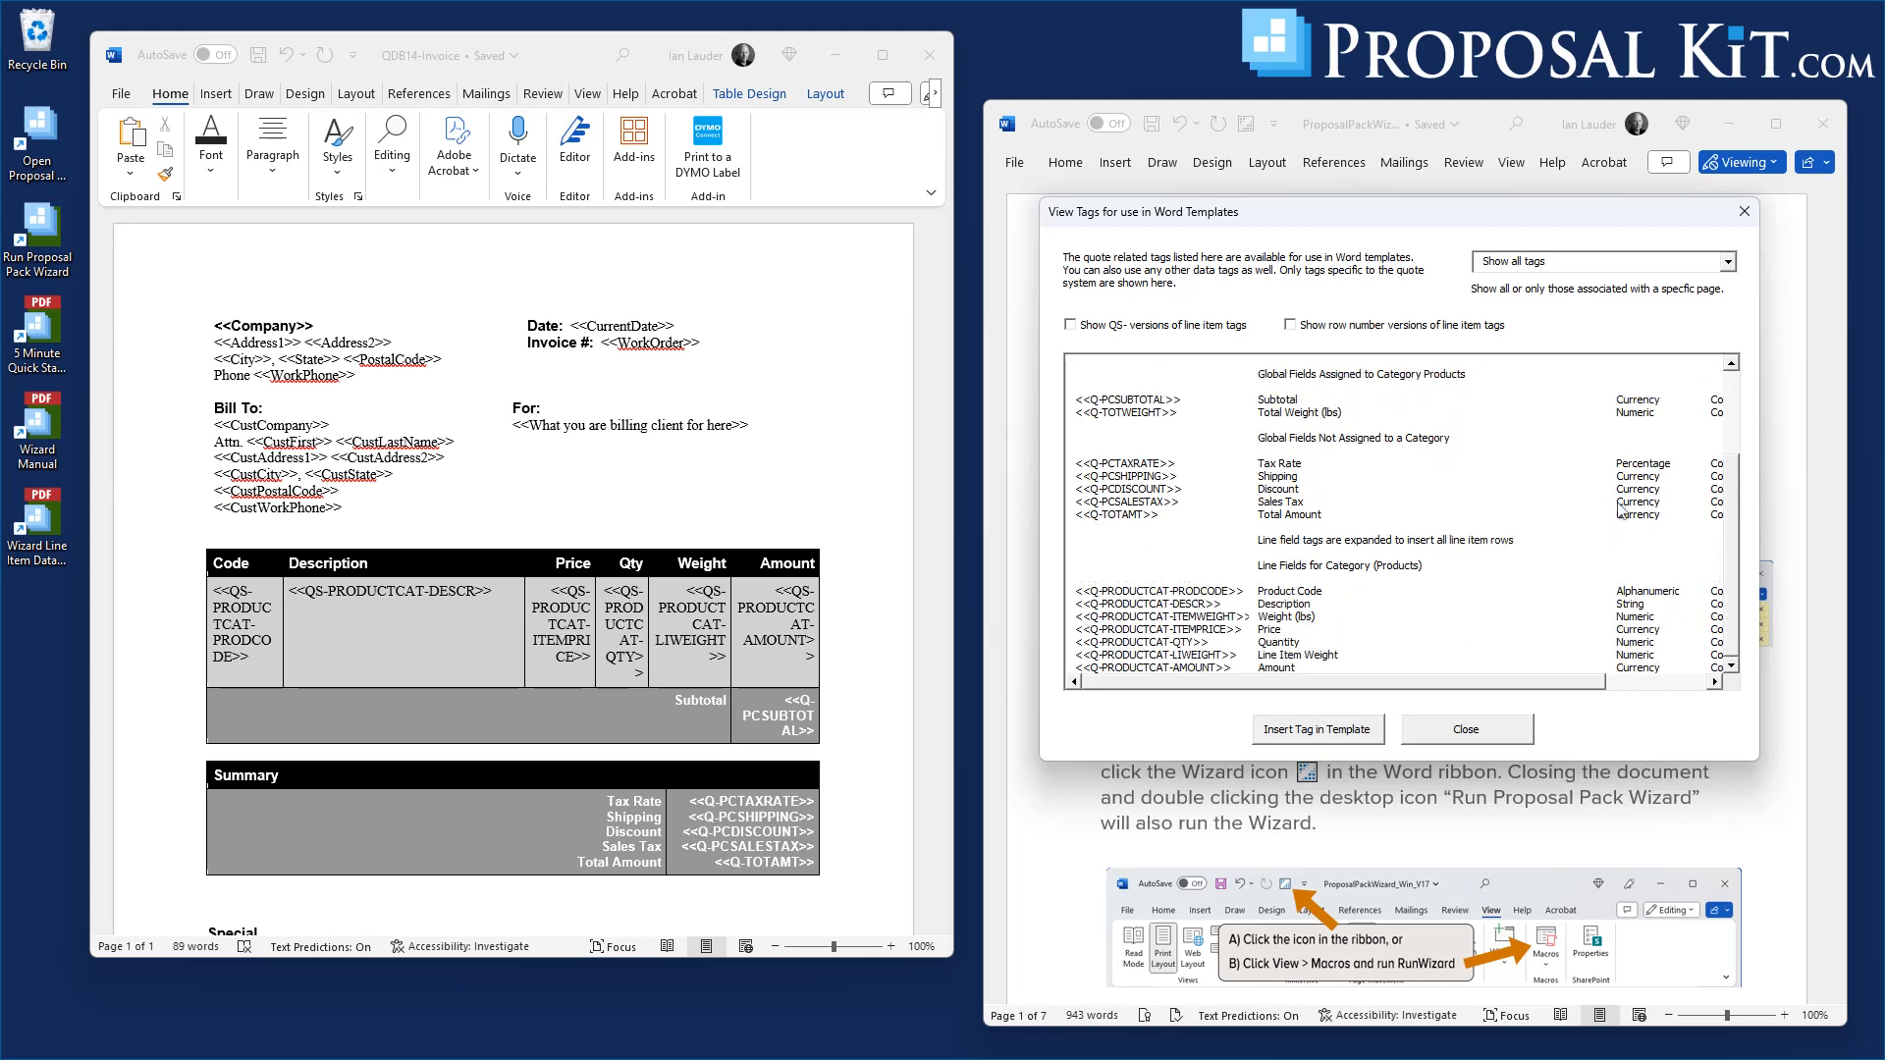
click(1142, 418)
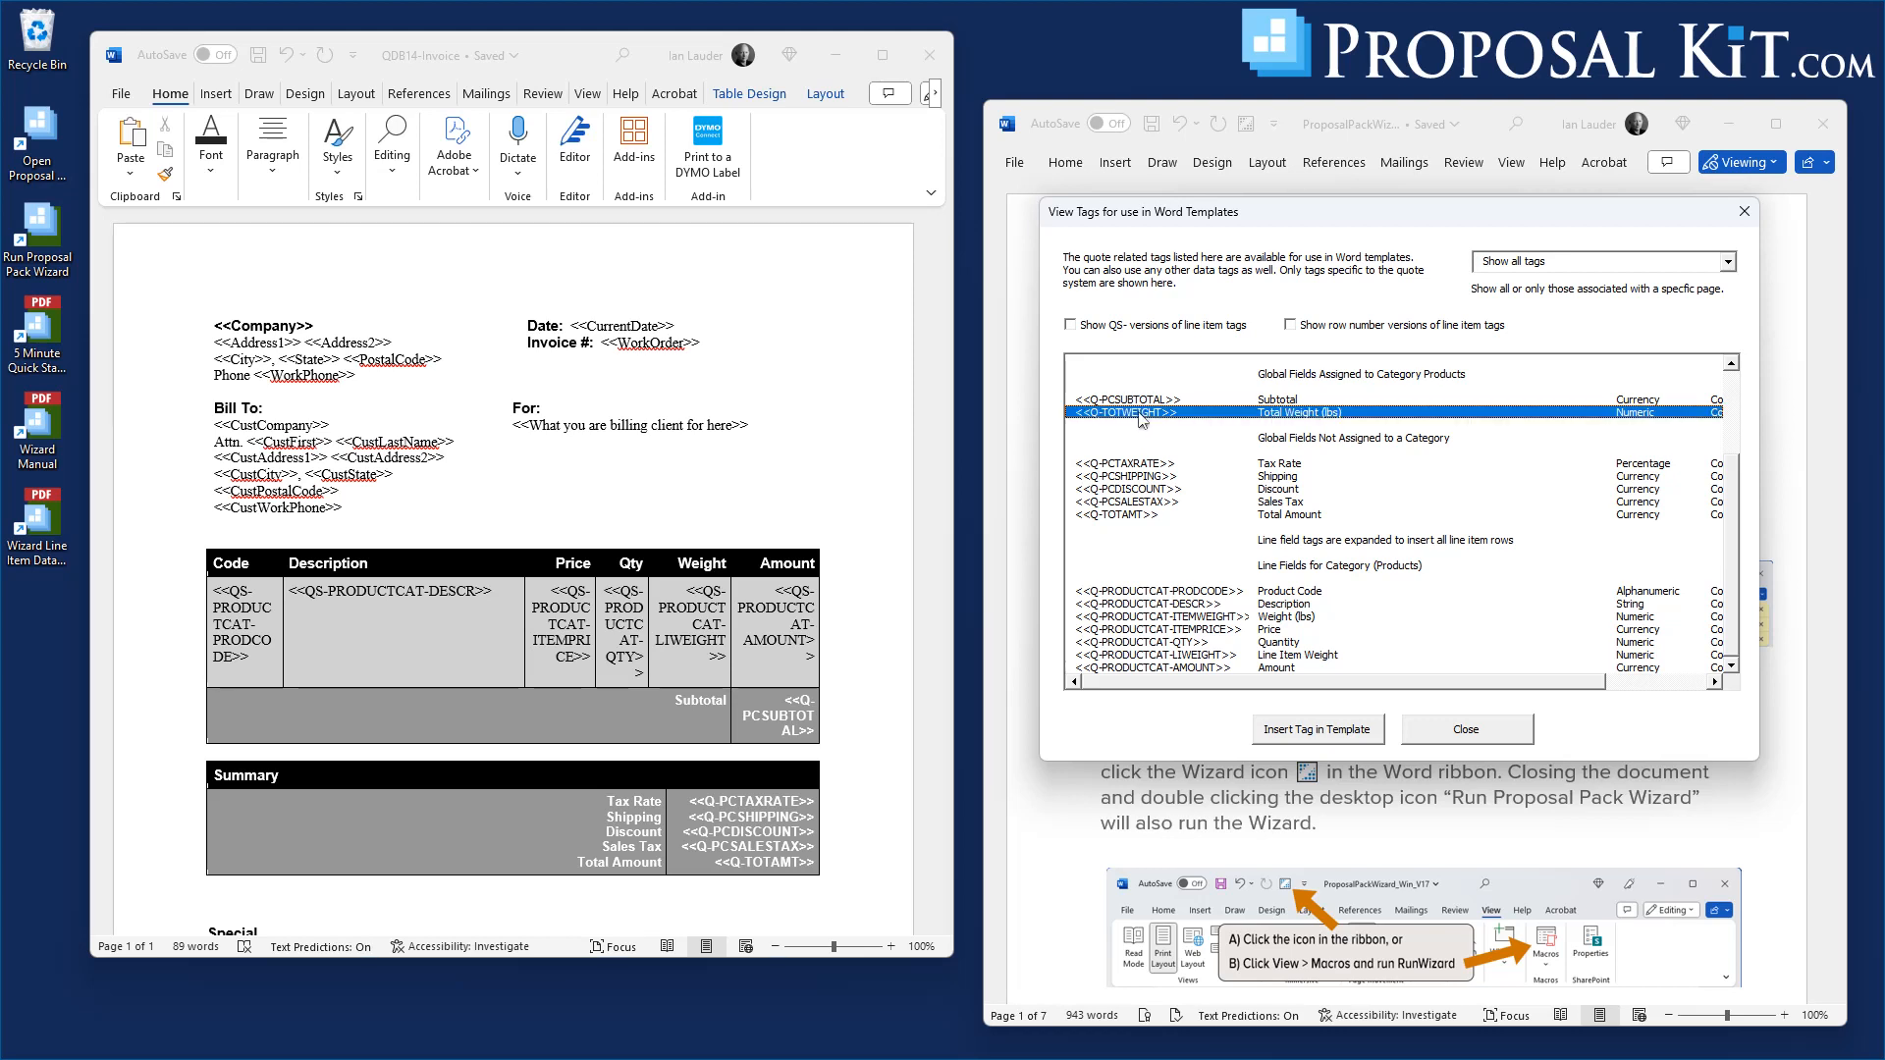
drag(1330, 692, 1266, 692)
Duplicate the Invoice # line directly below itself in the invoice header and relabel the copy "Total Weight"
click(597, 426)
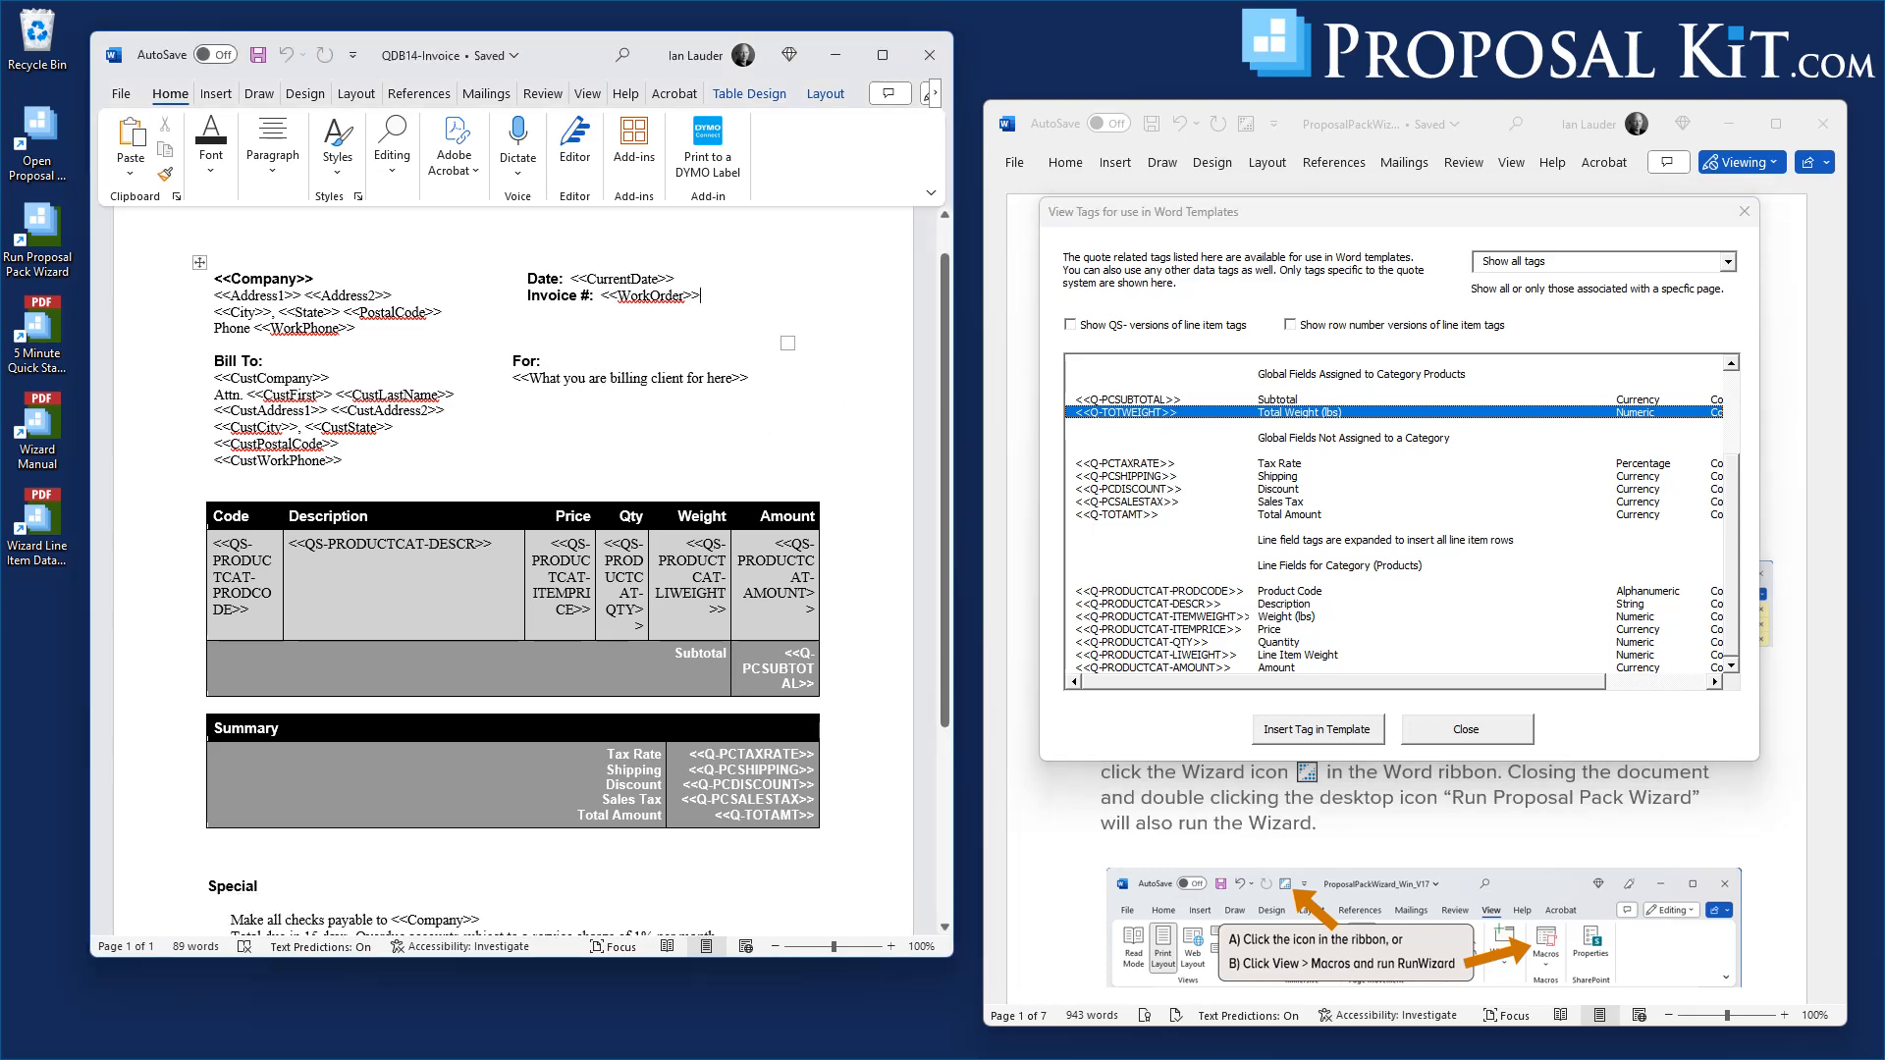
key(Return)
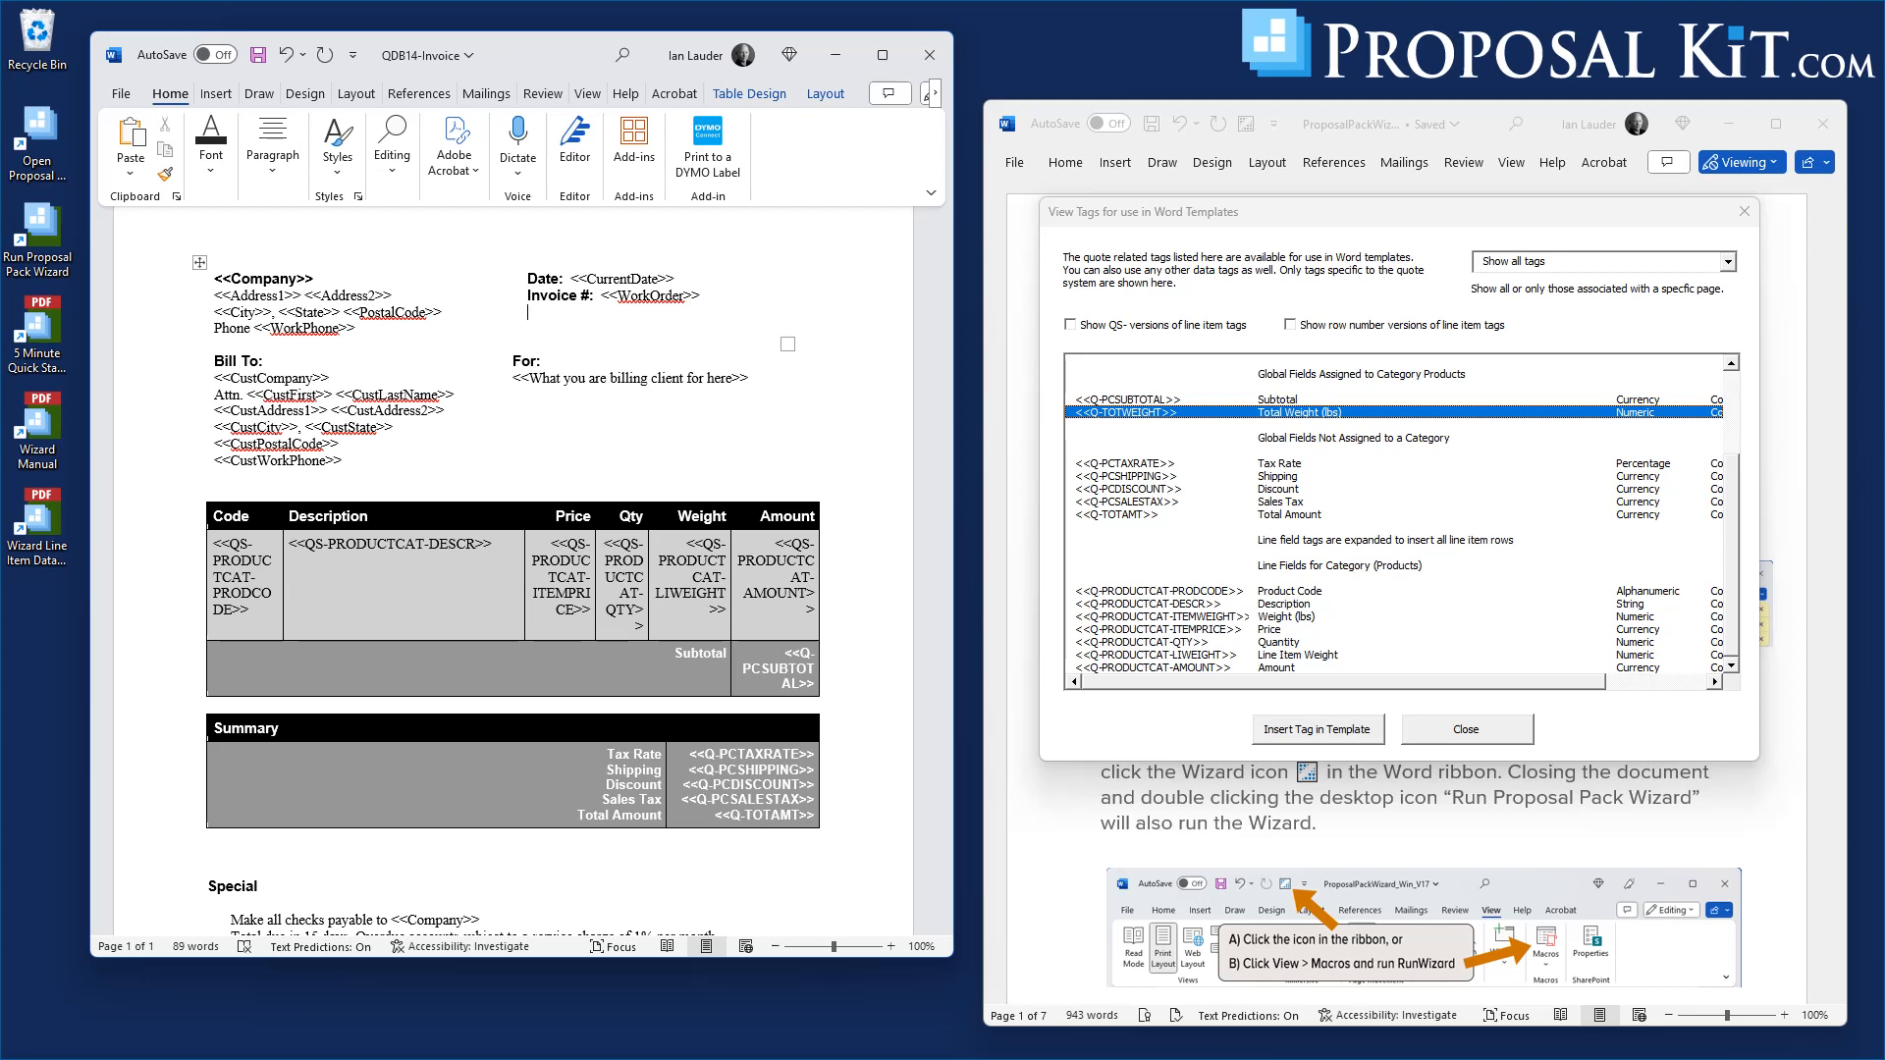
text(Invoice #: <<WorkOrder>>)
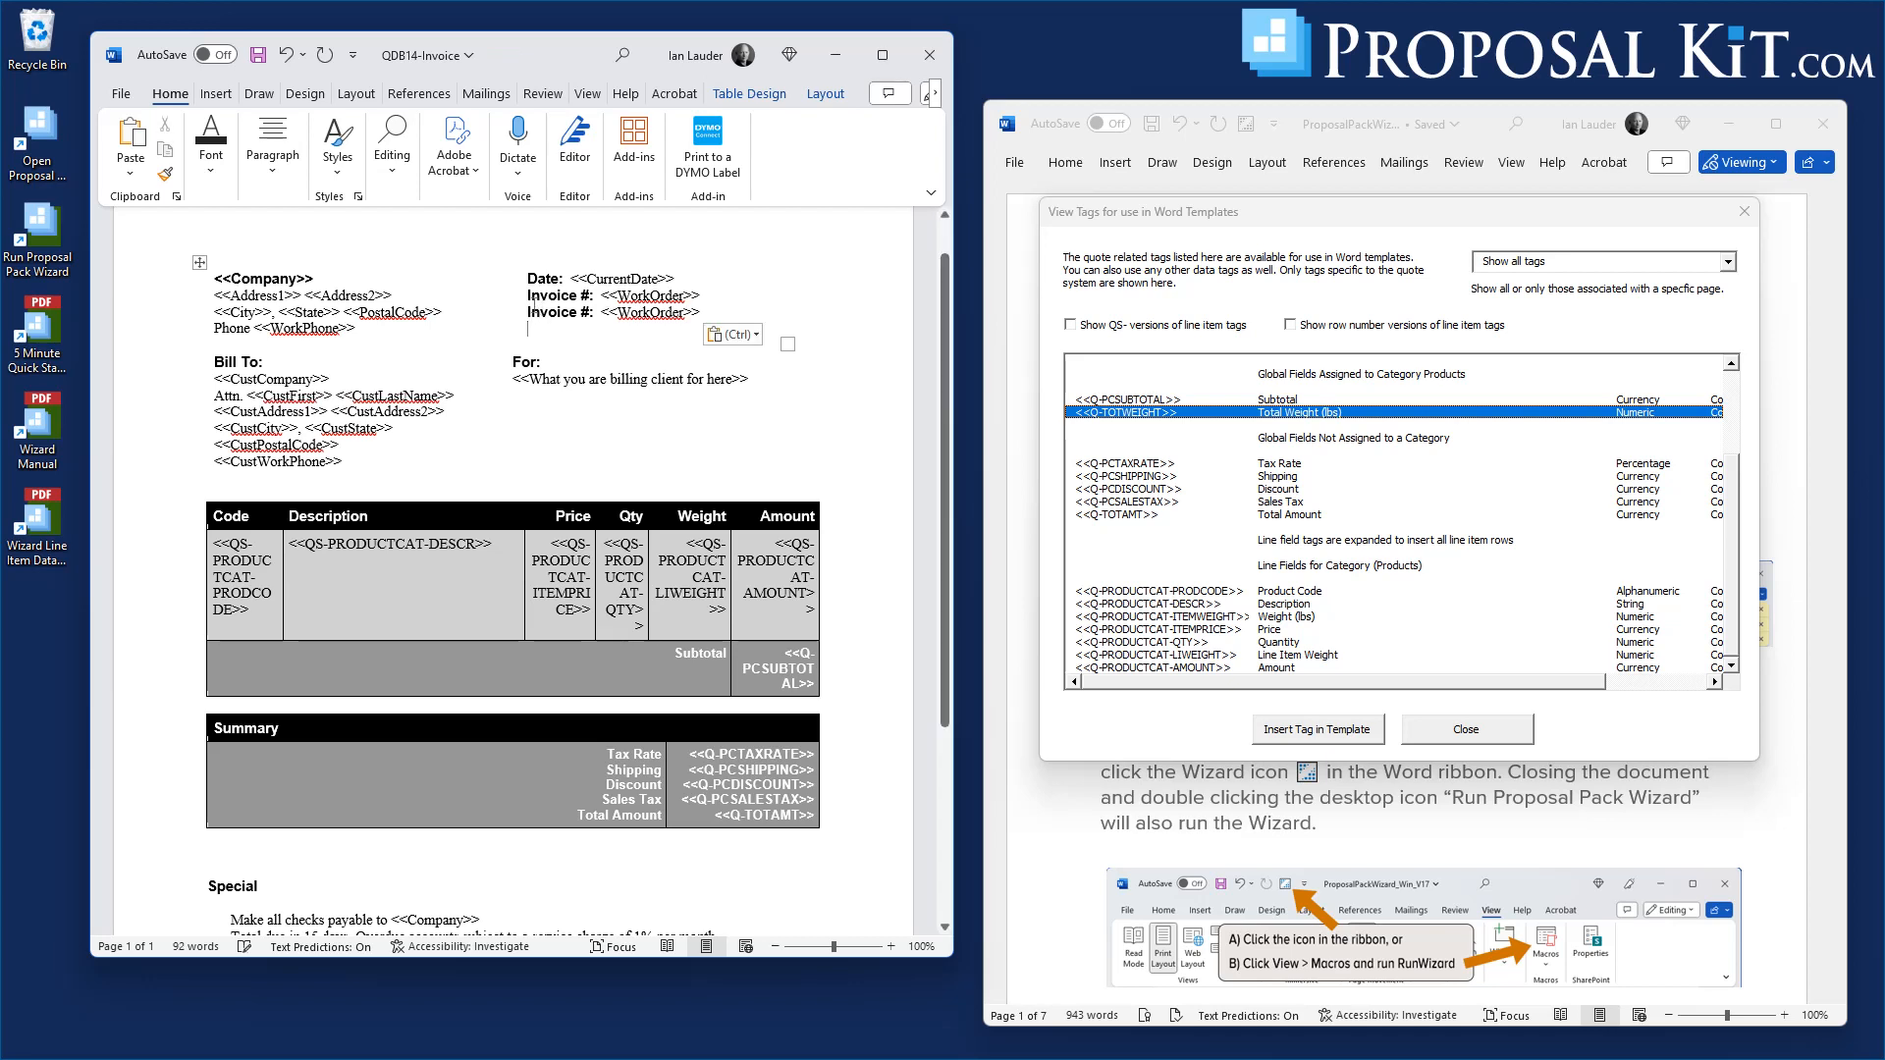
drag(528, 313, 586, 316)
text(Total Wei)
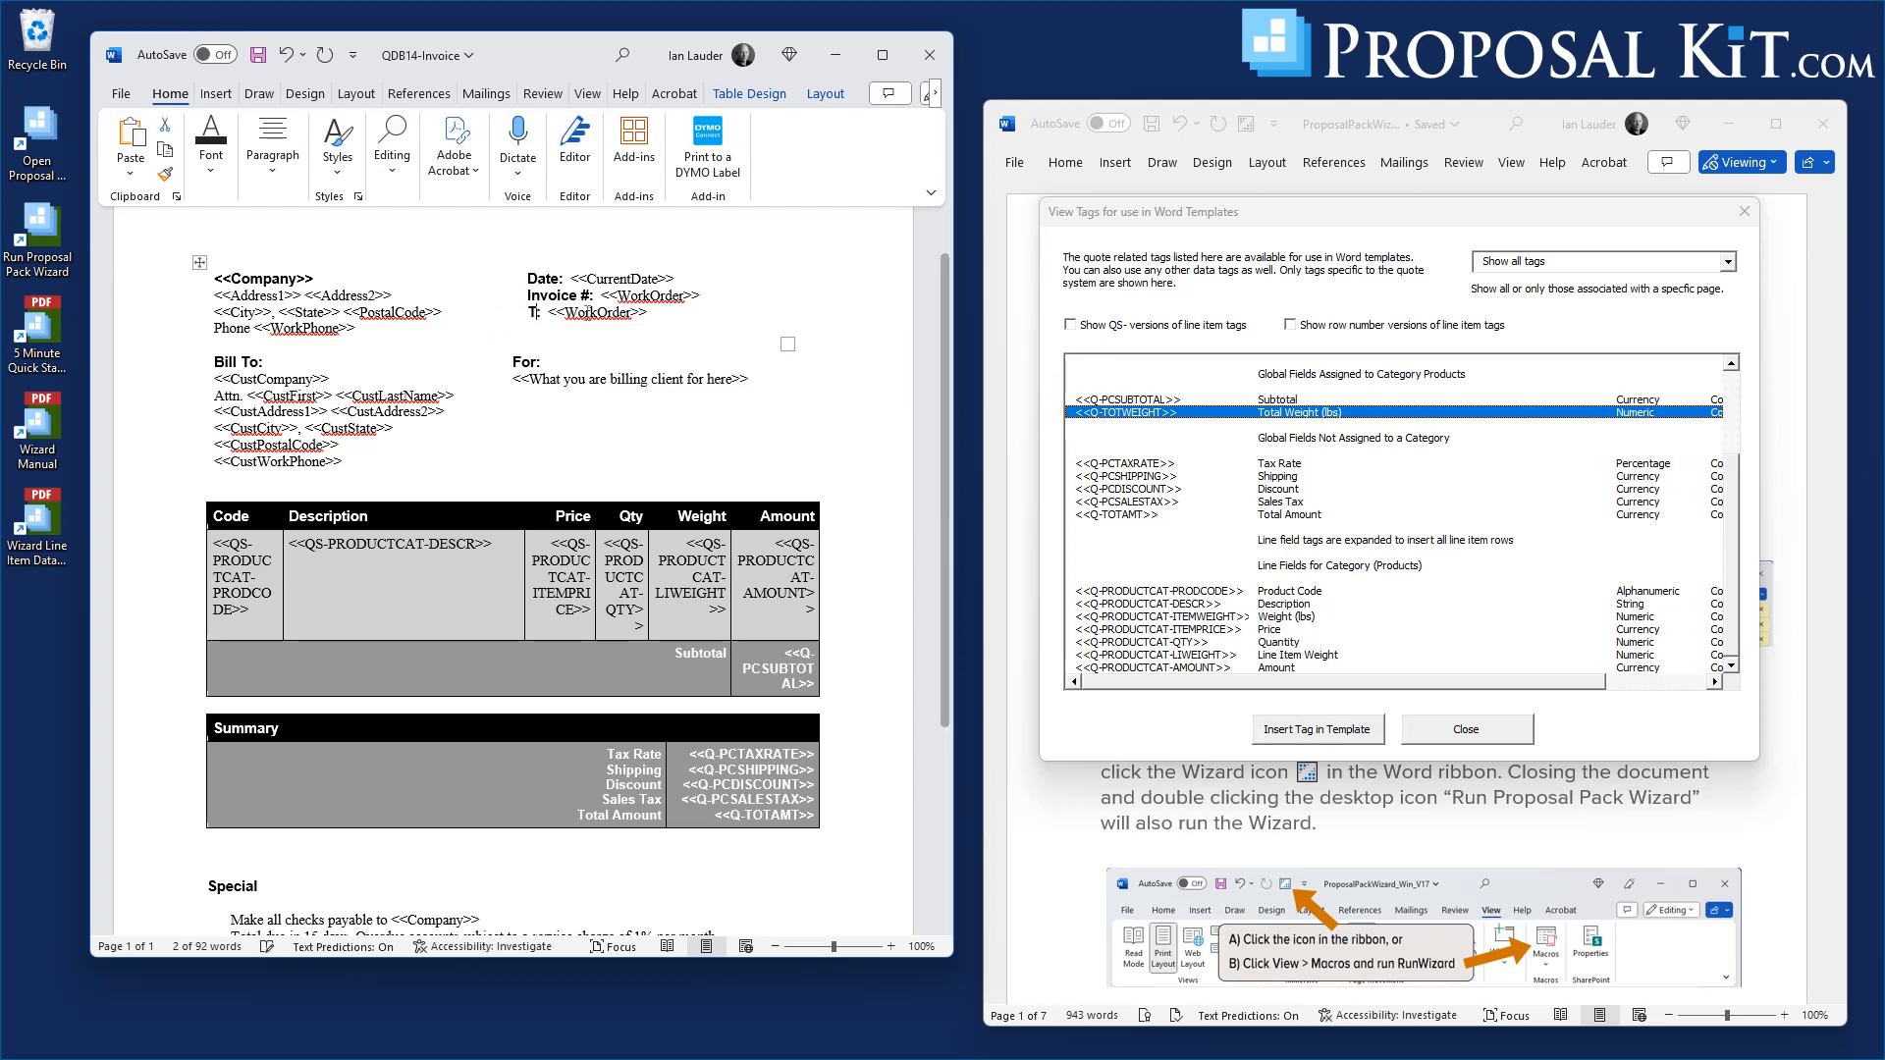
text(ght)
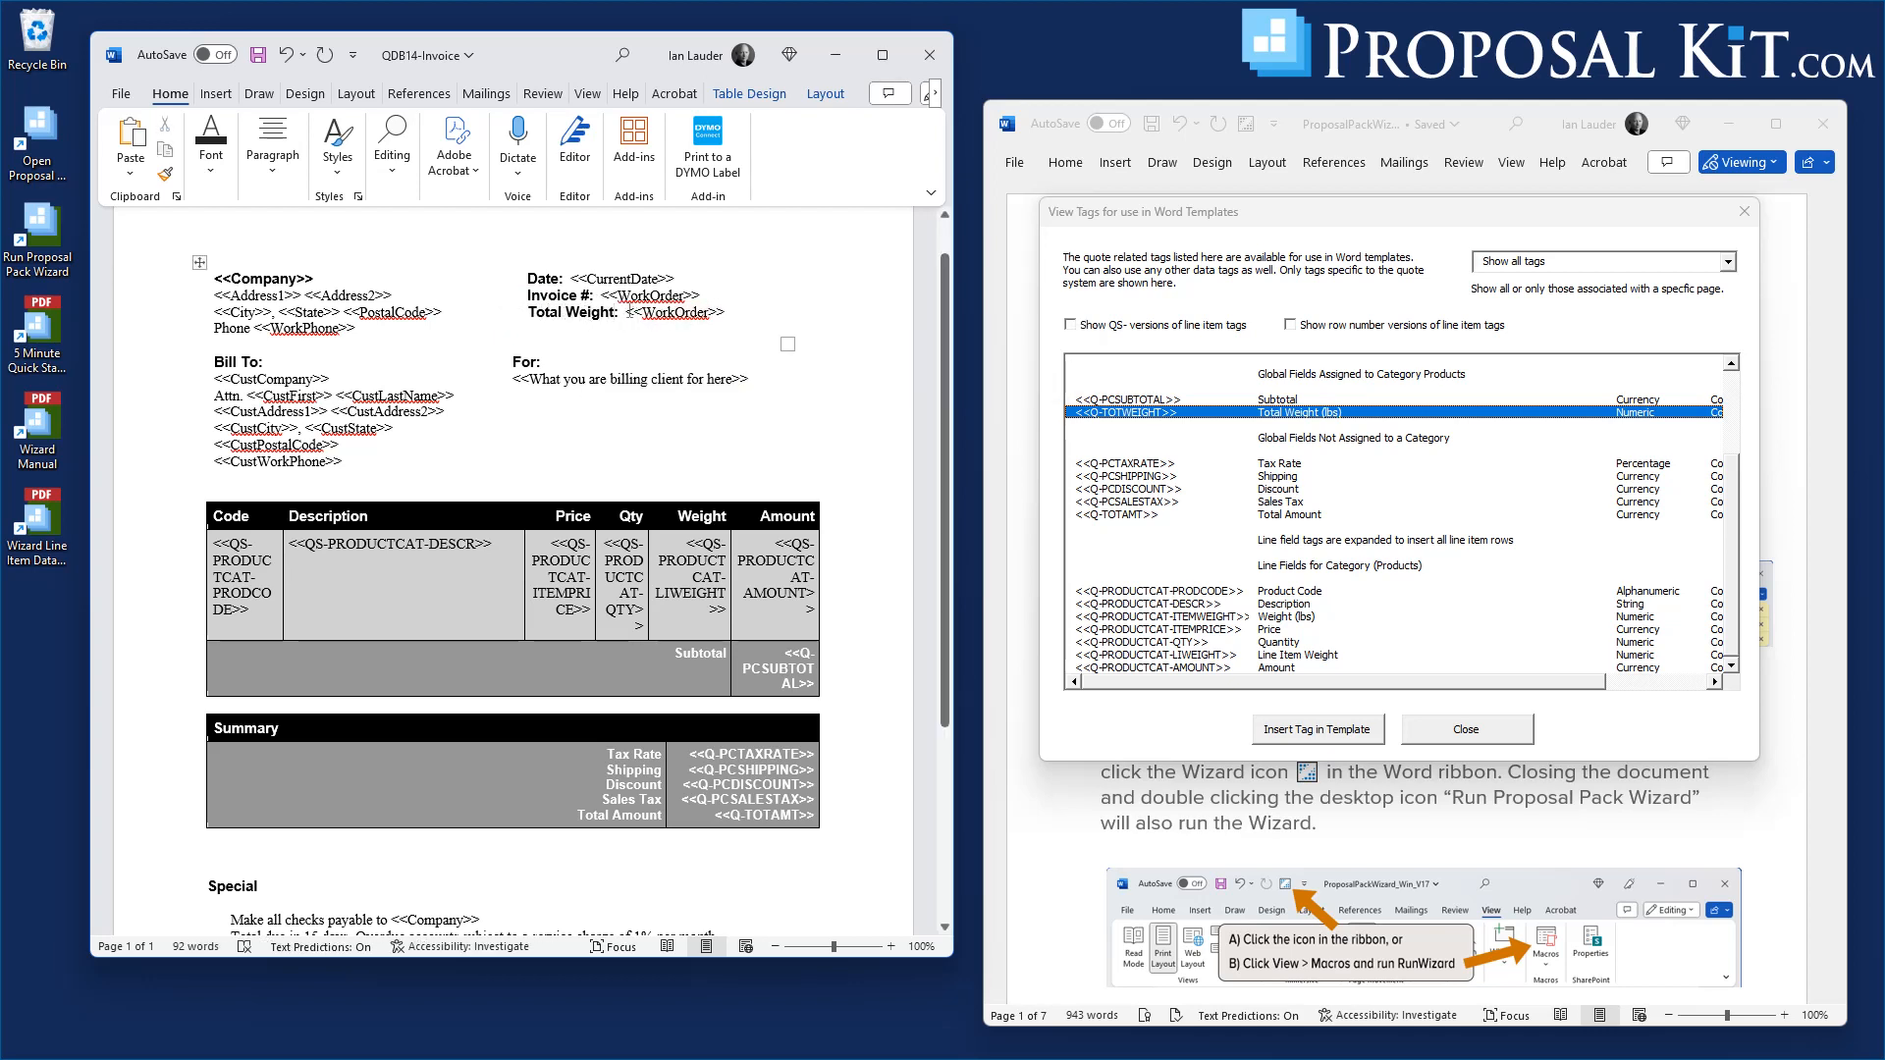
Replace the <<WorkOrder>> tag on the Total Weight line with the <<Q-TOTWEIGHT>> tag from the template tags list
drag(630, 313, 723, 314)
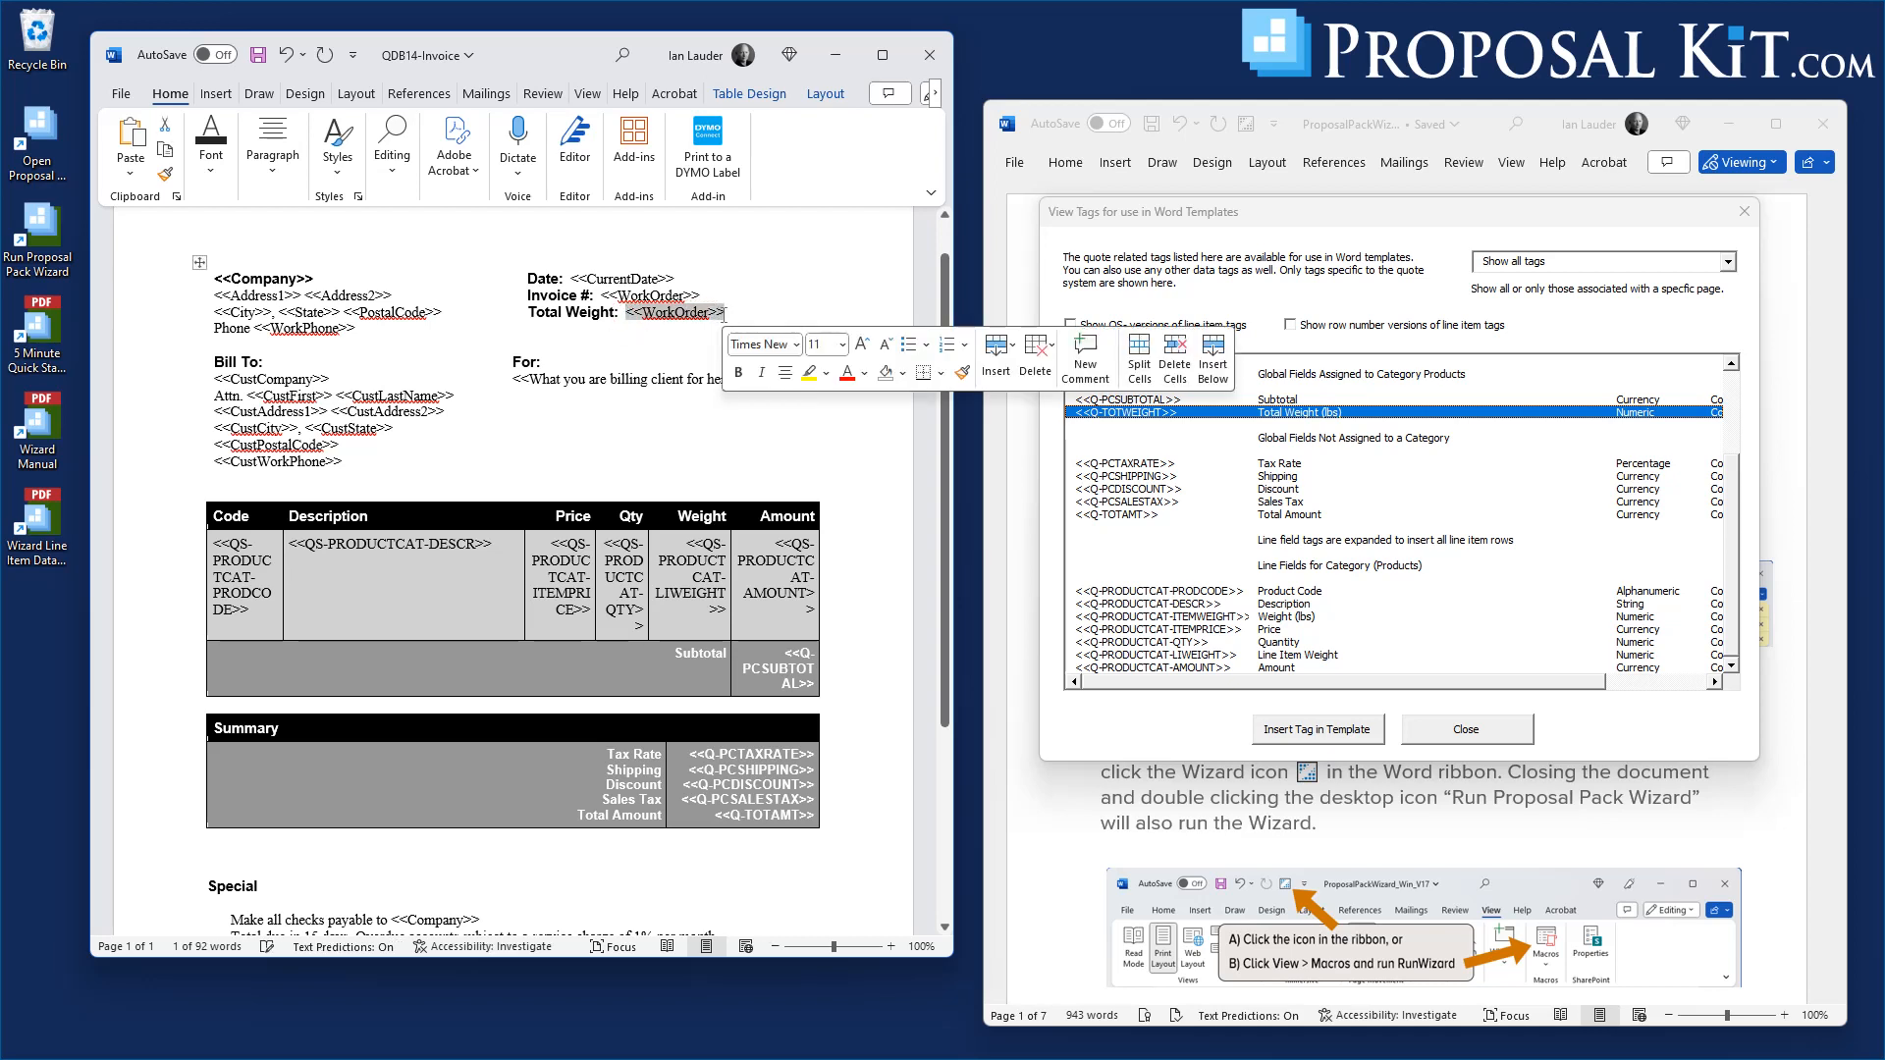
key(Delete)
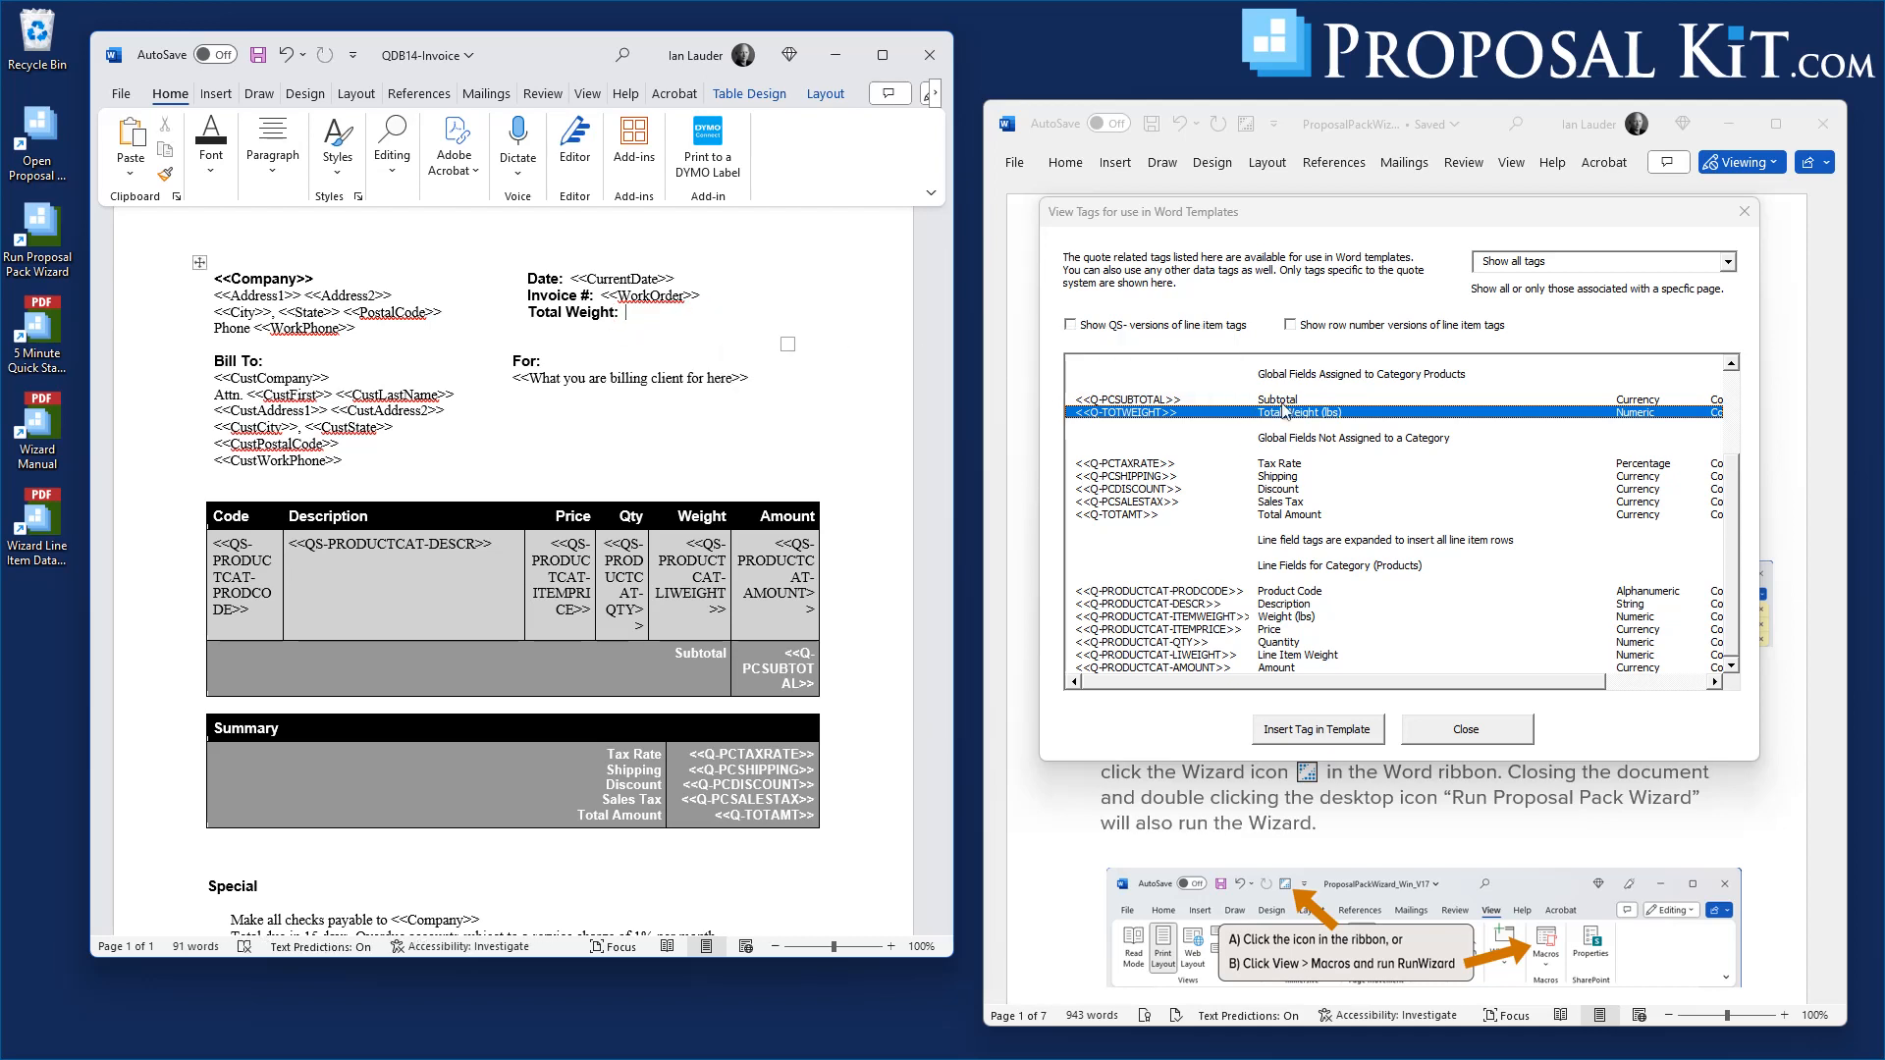
click(1123, 411)
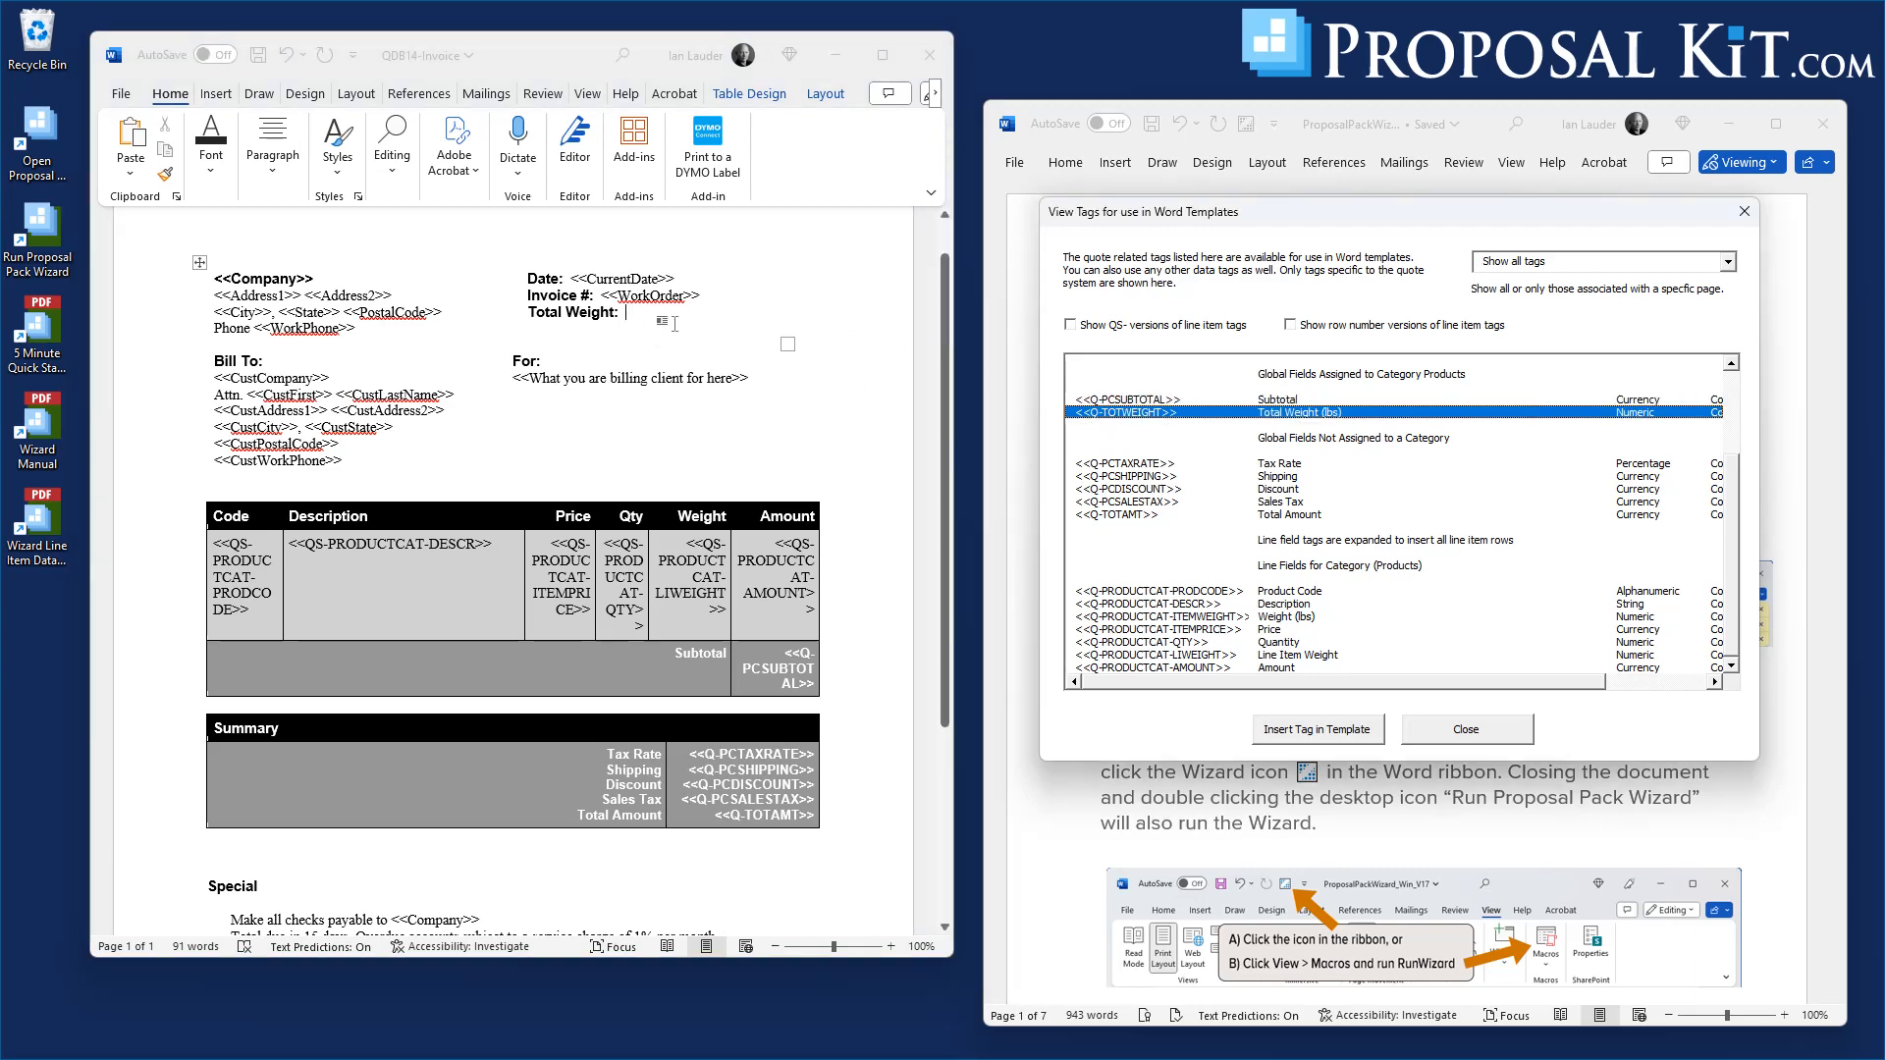
click(1319, 730)
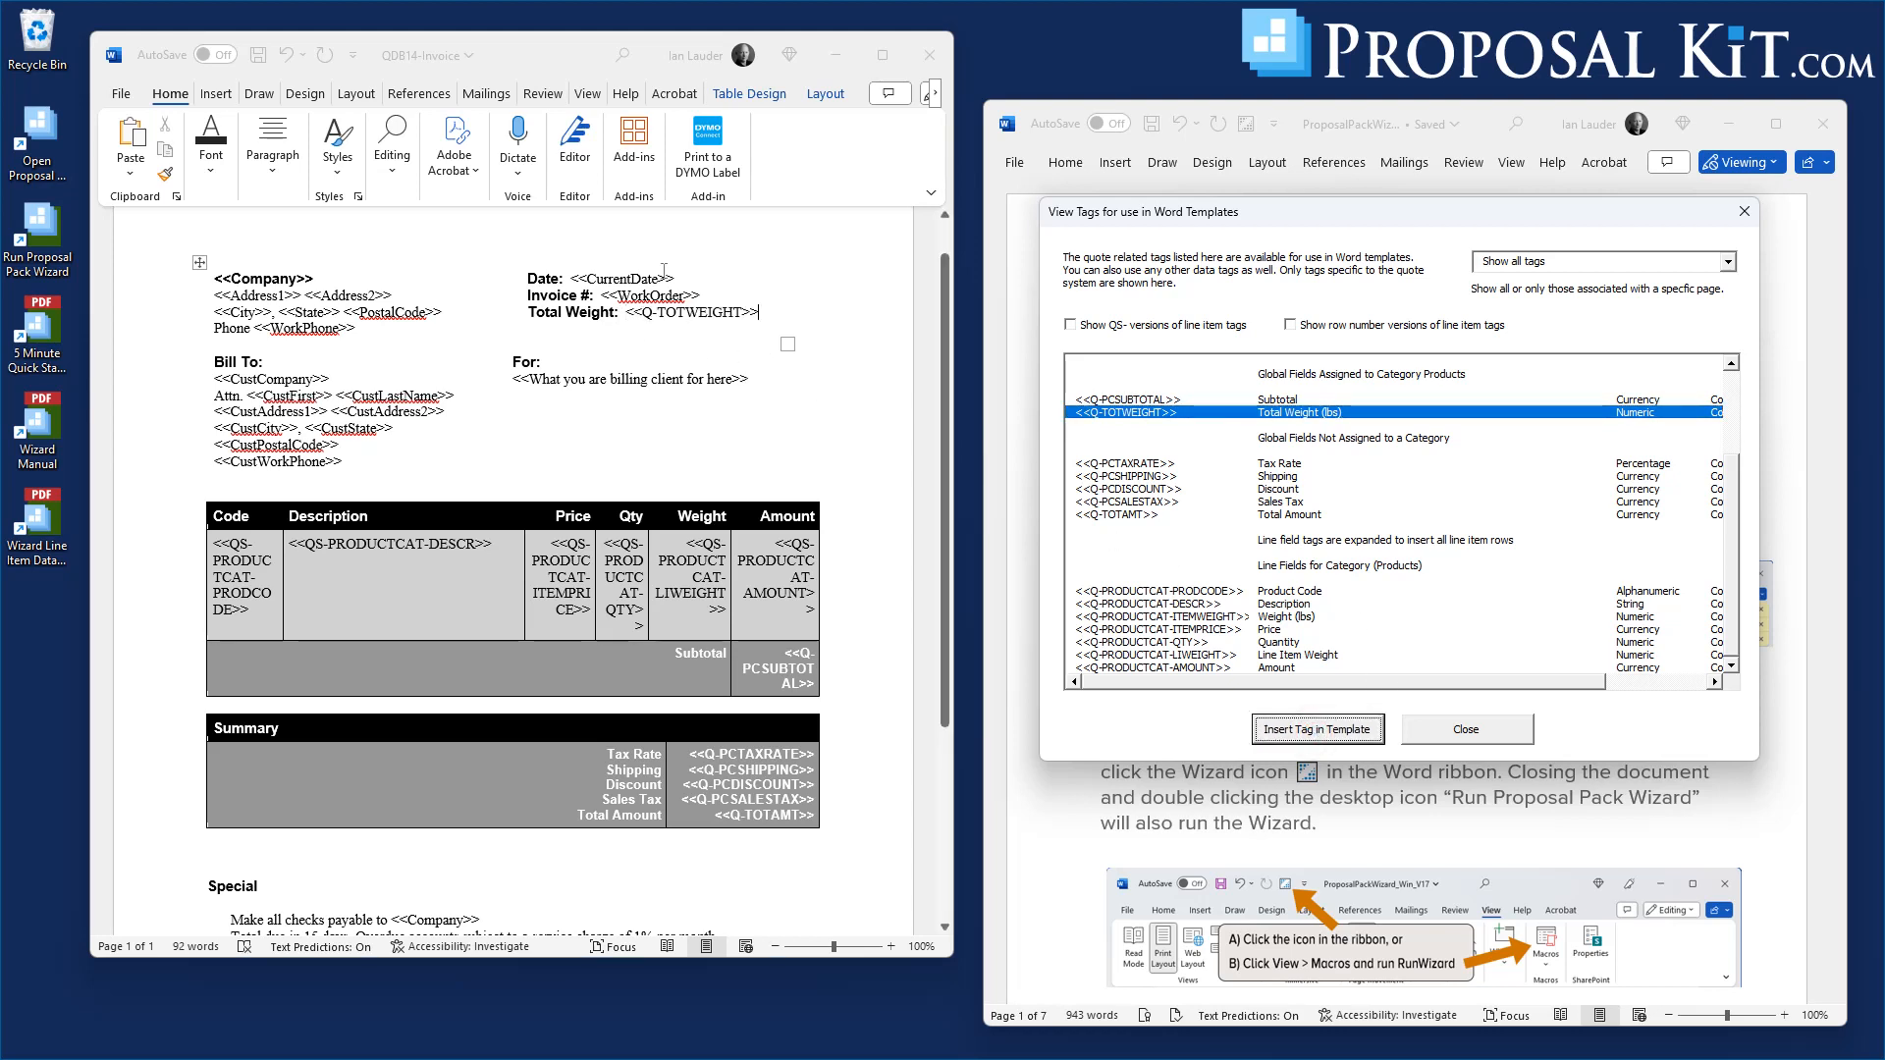
click(650, 341)
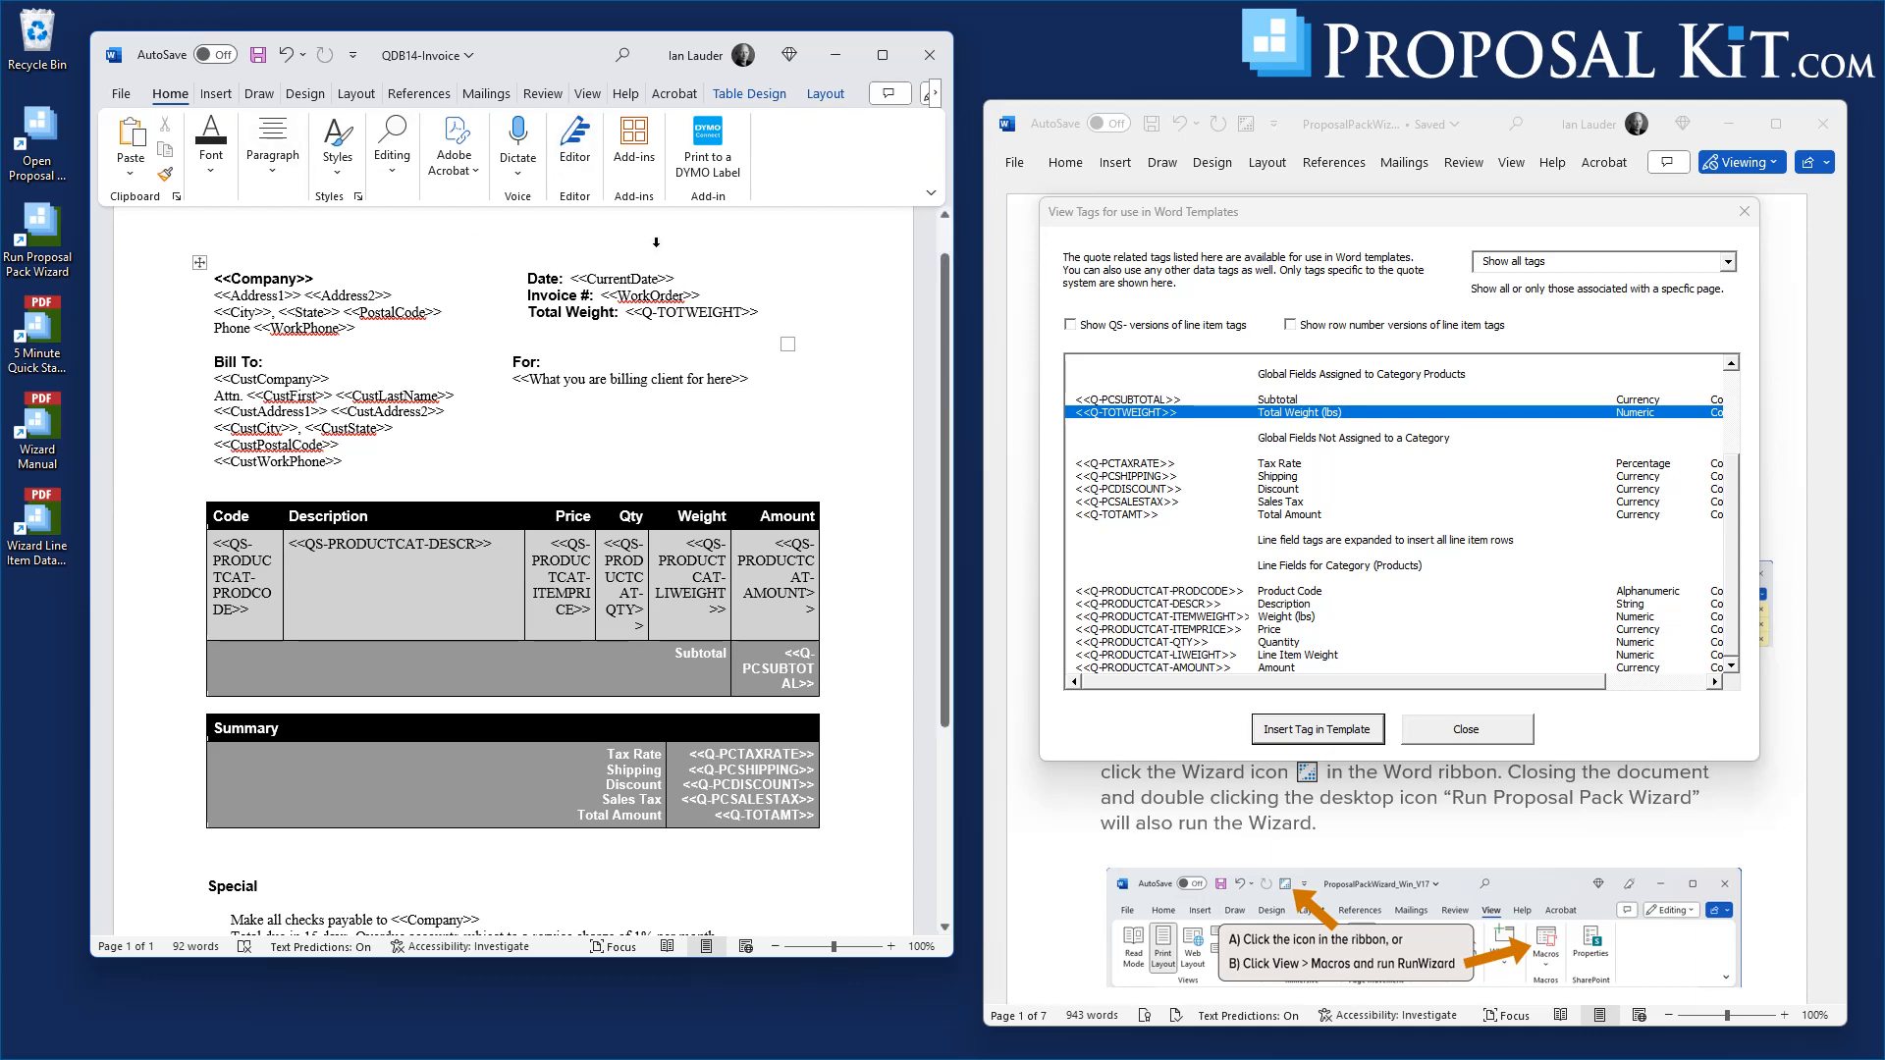
Save and close the invoice template, and close the quote template and preferences windows to return to the home screen
click(257, 58)
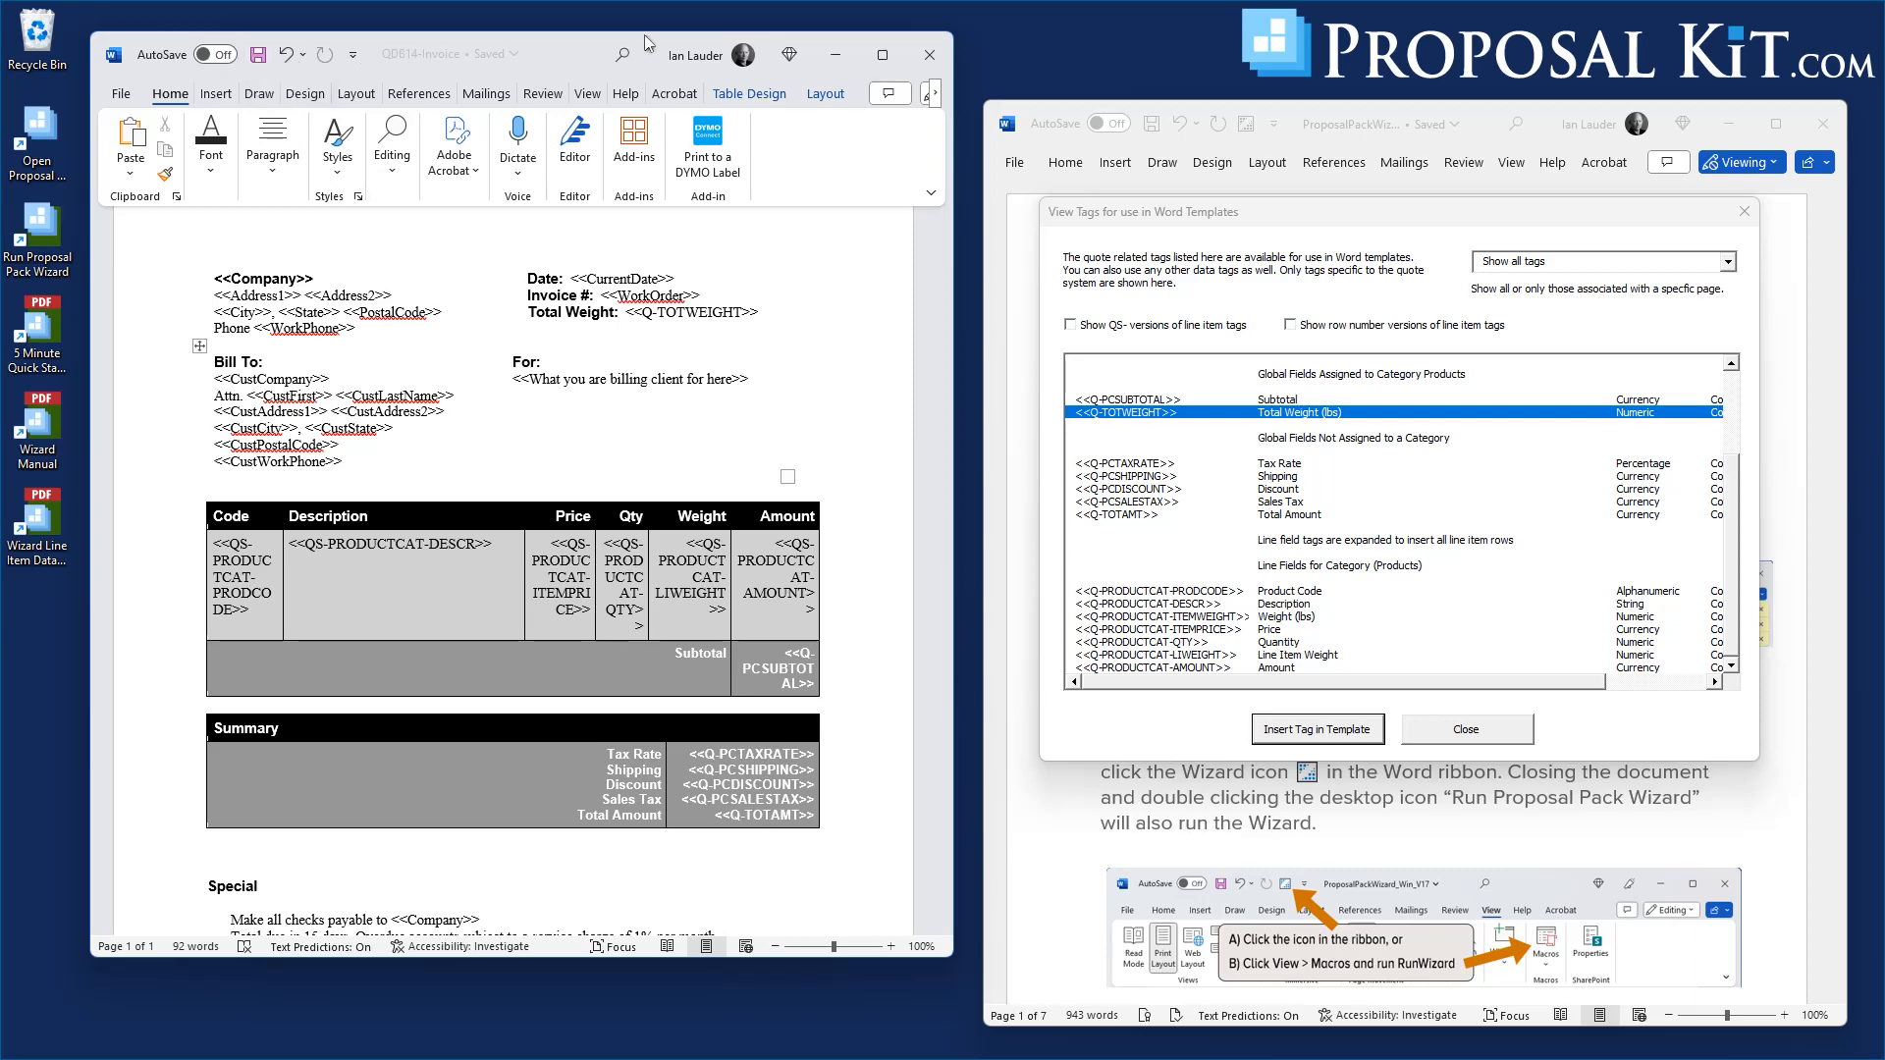
click(931, 59)
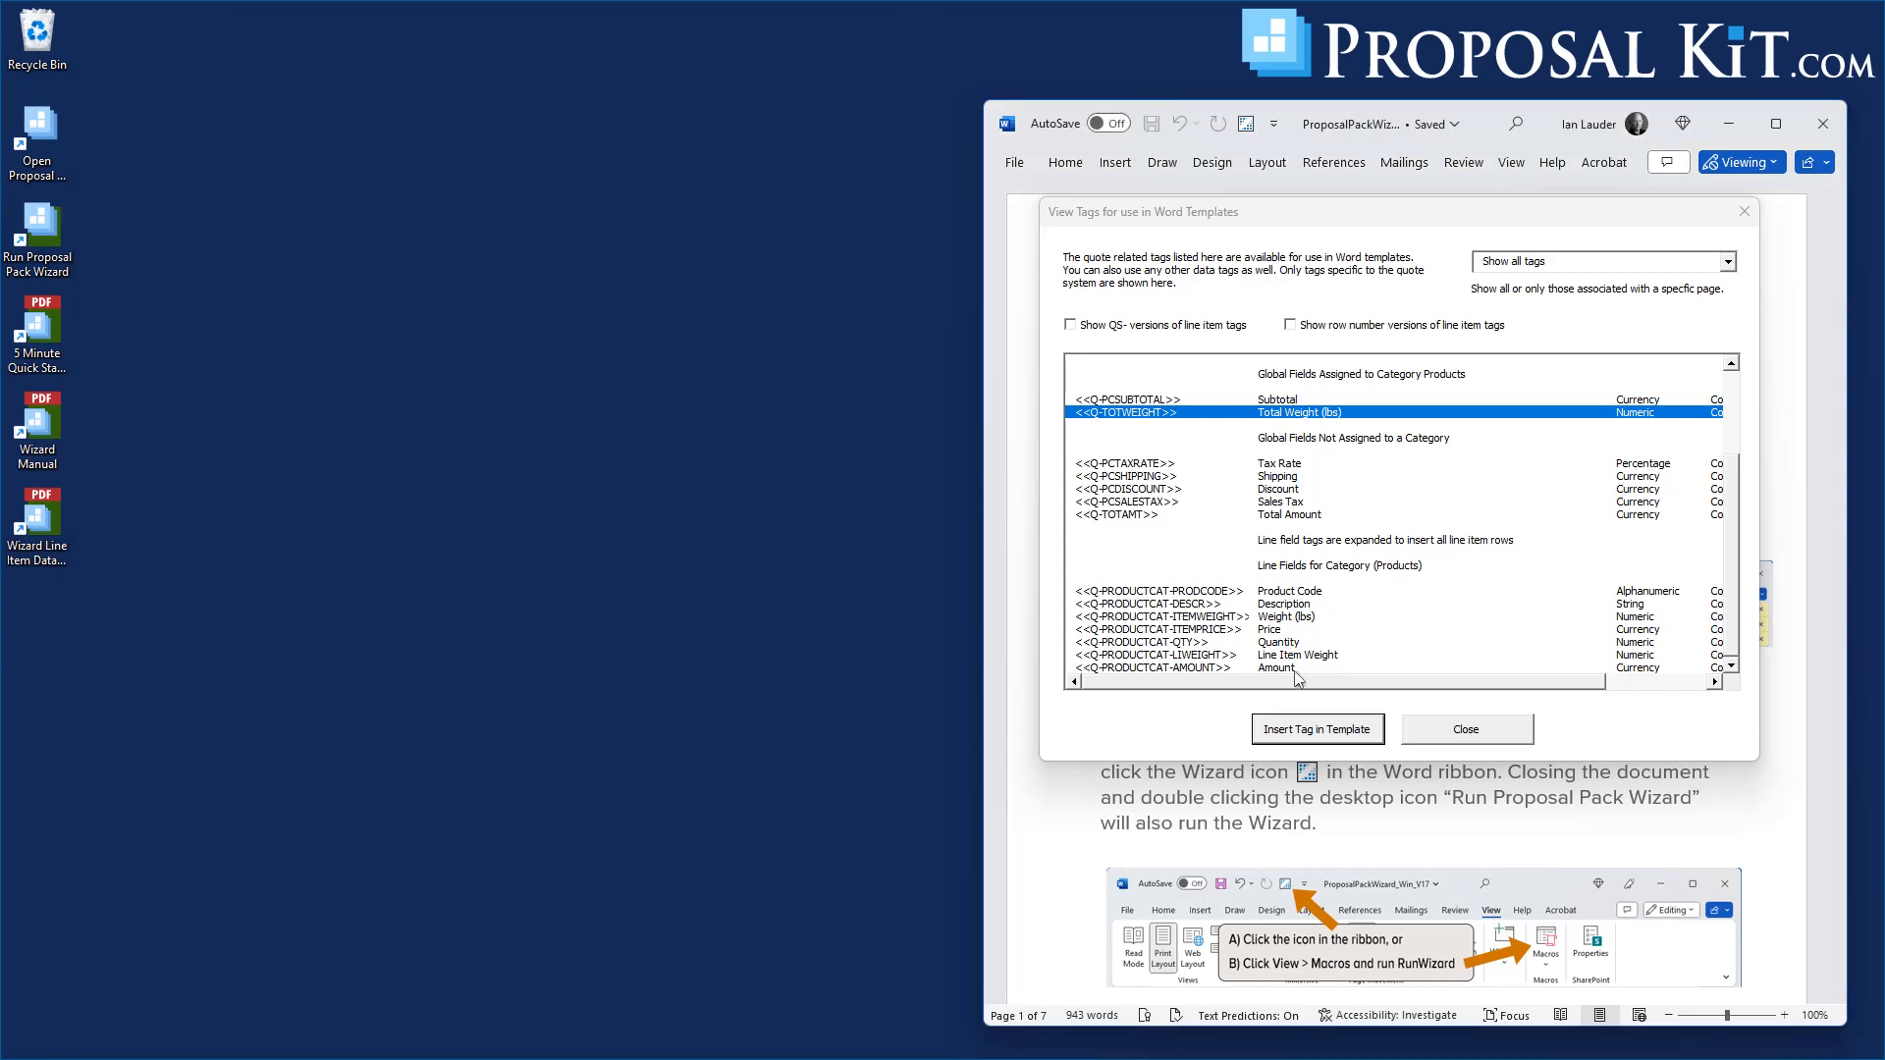
click(1408, 733)
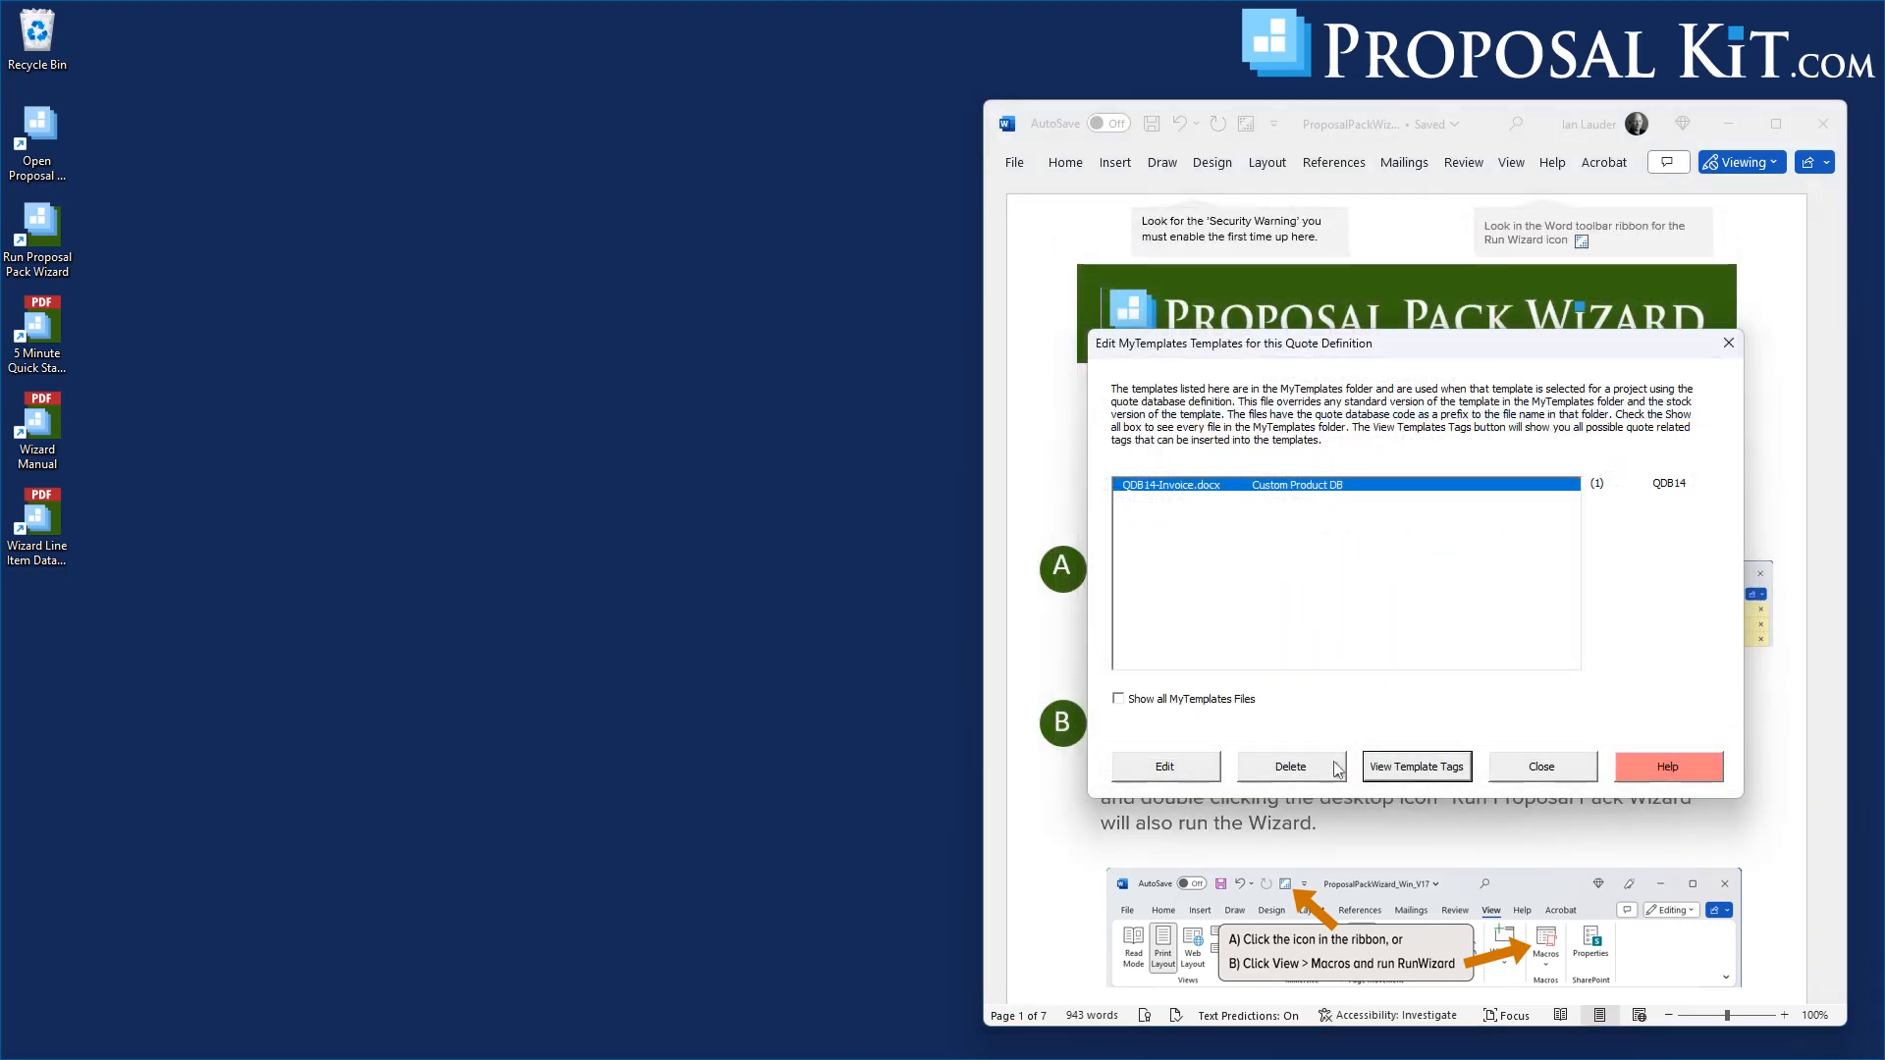
click(1562, 766)
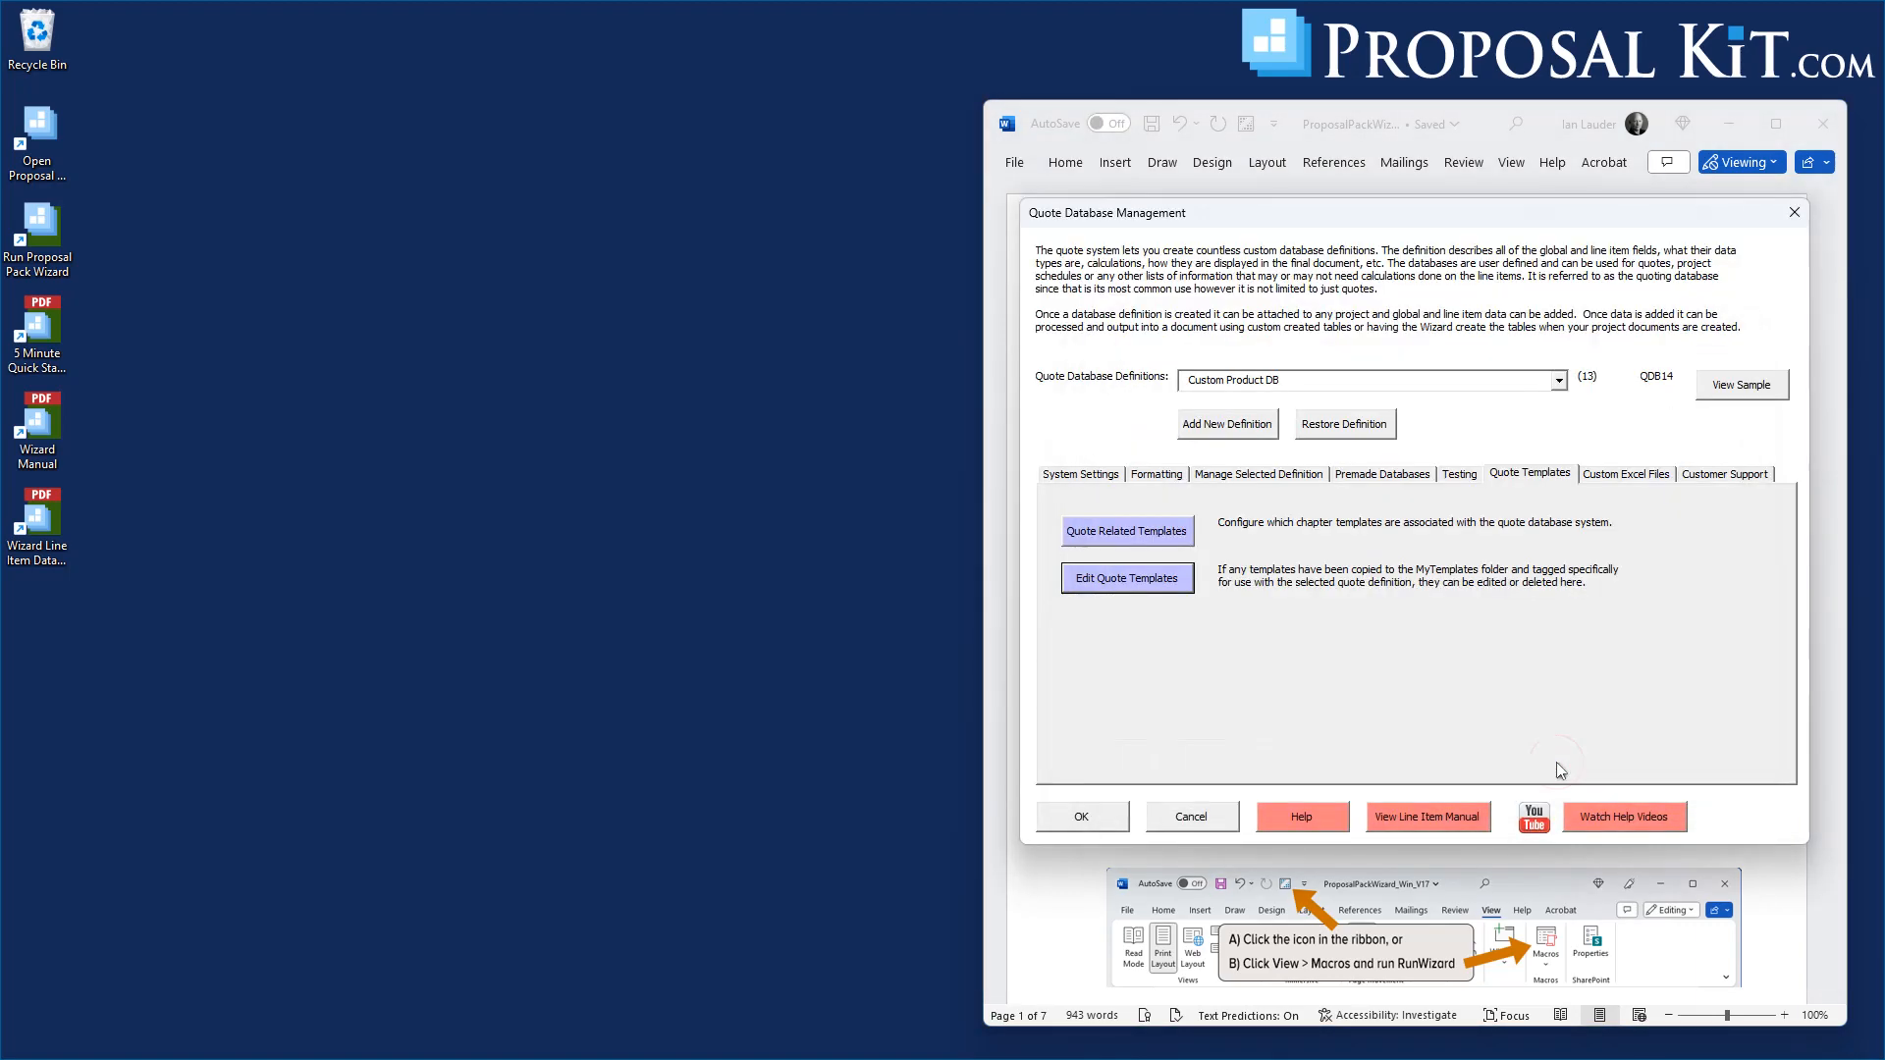
click(1192, 818)
click(1202, 828)
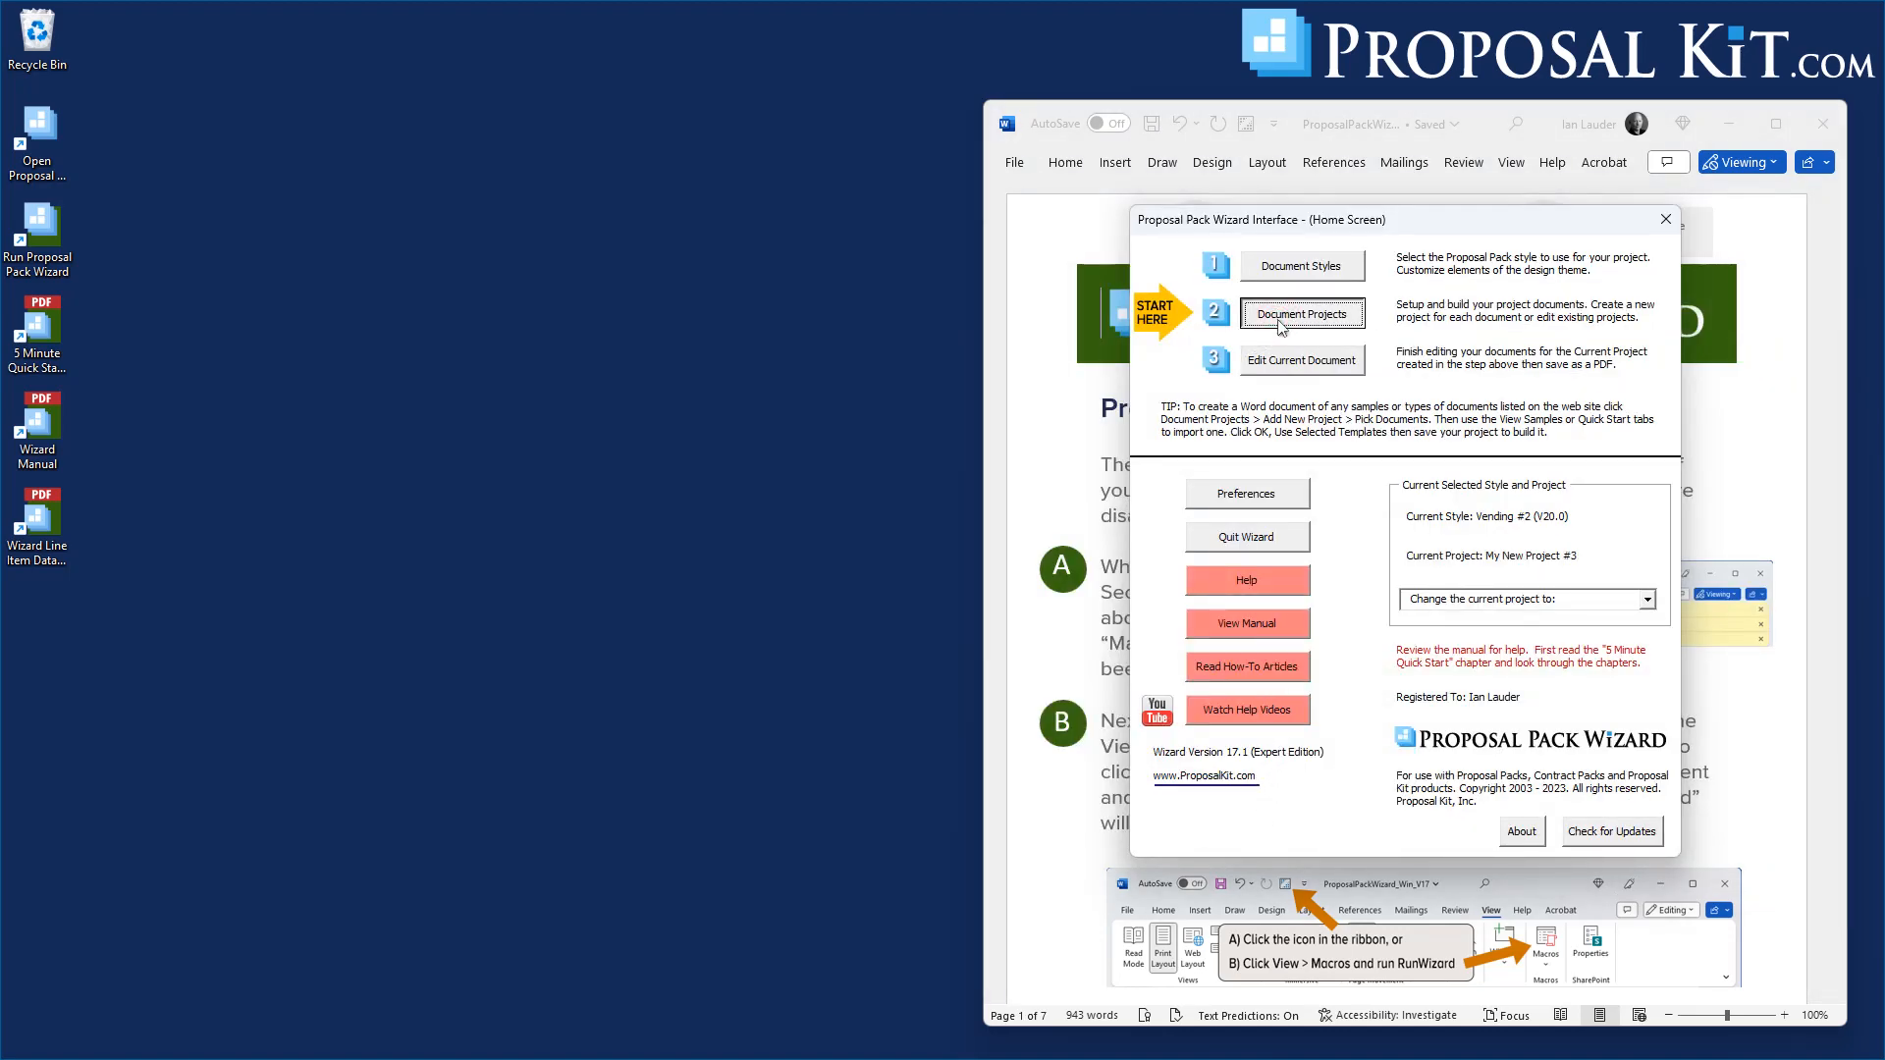
Open the current project's line item quote and build a preview of the quote documents
click(1281, 324)
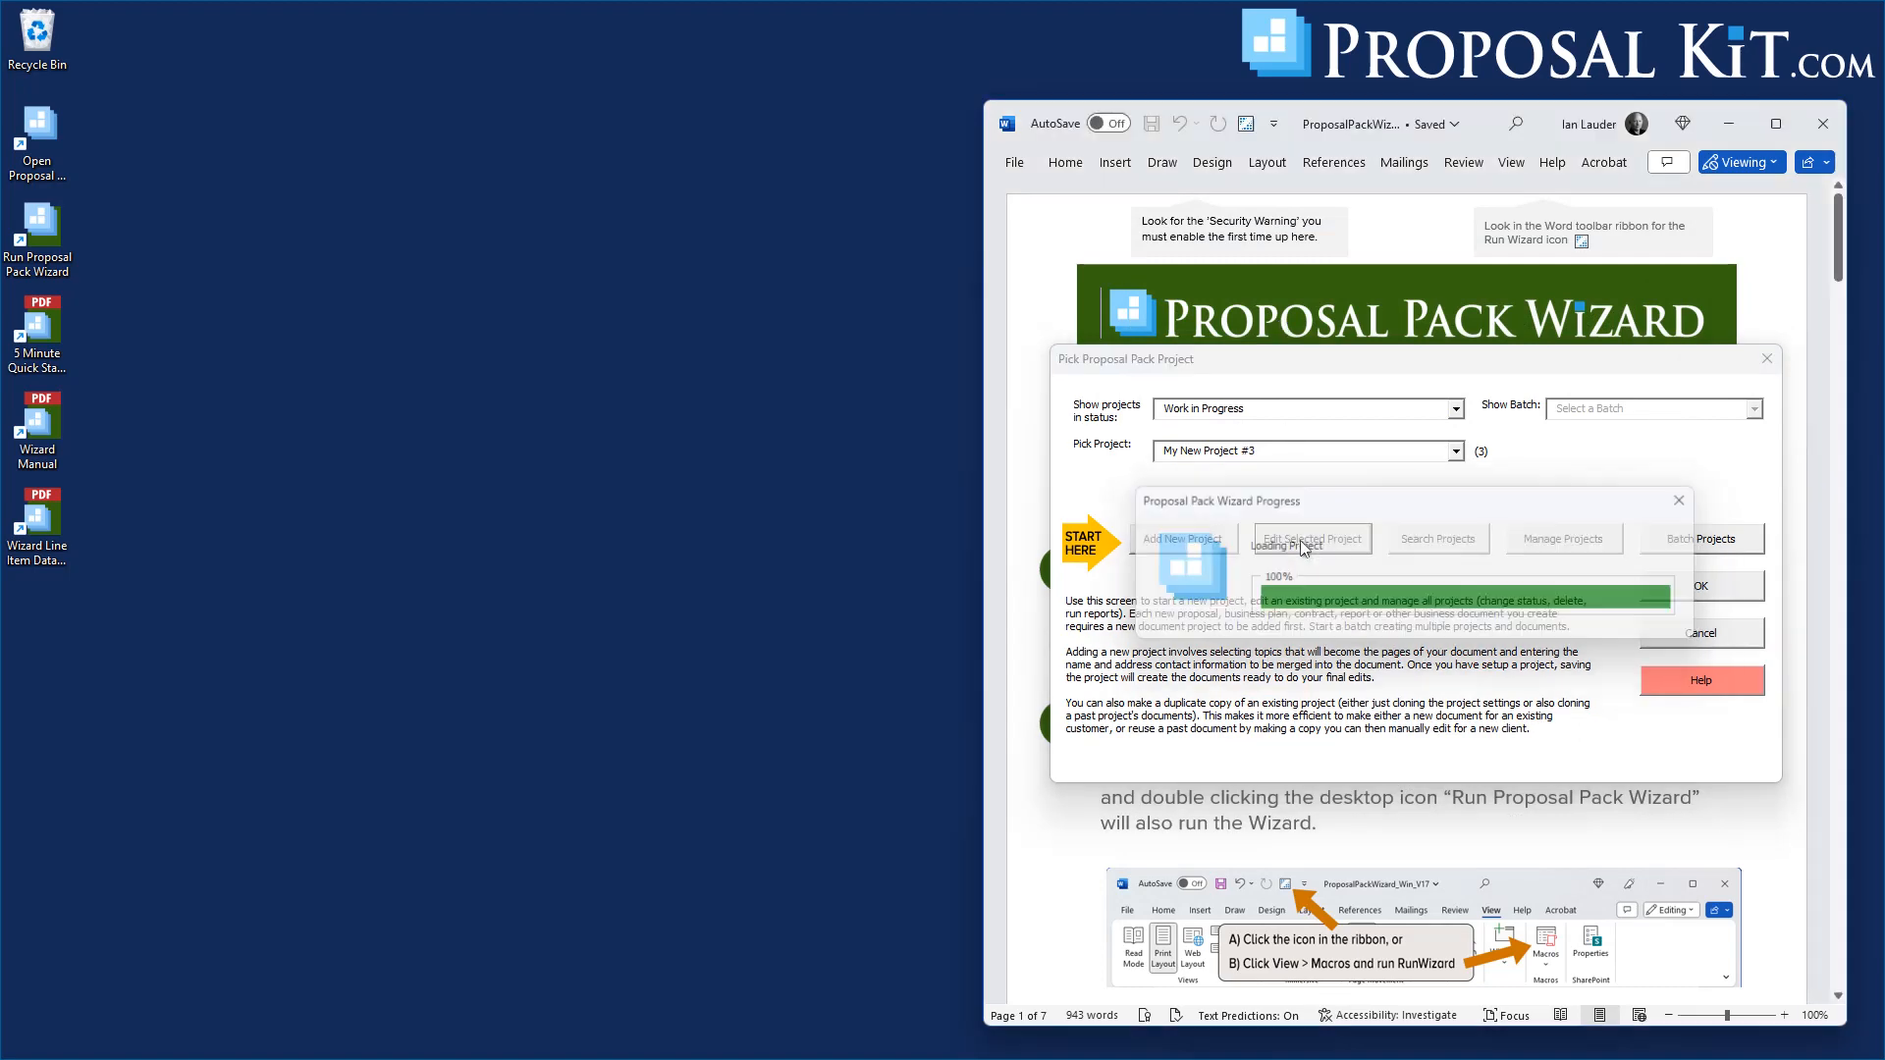
click(1461, 776)
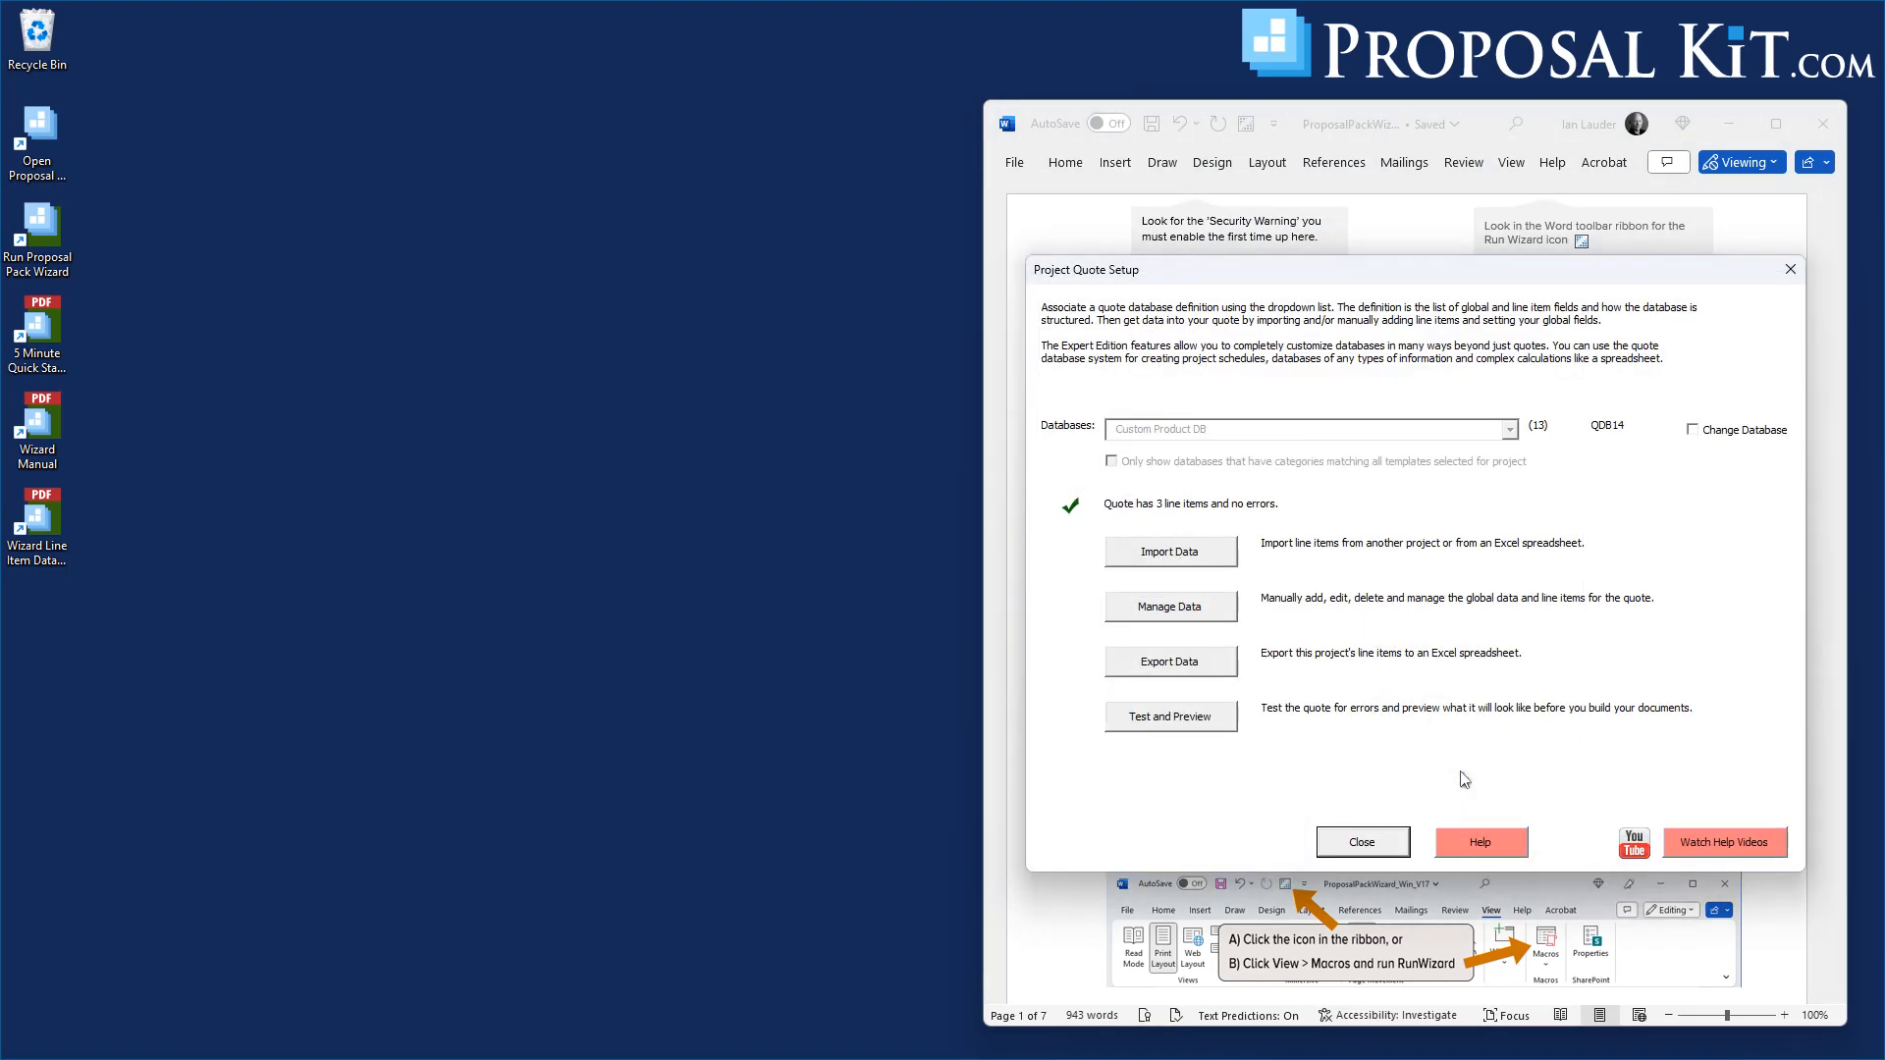
click(1178, 727)
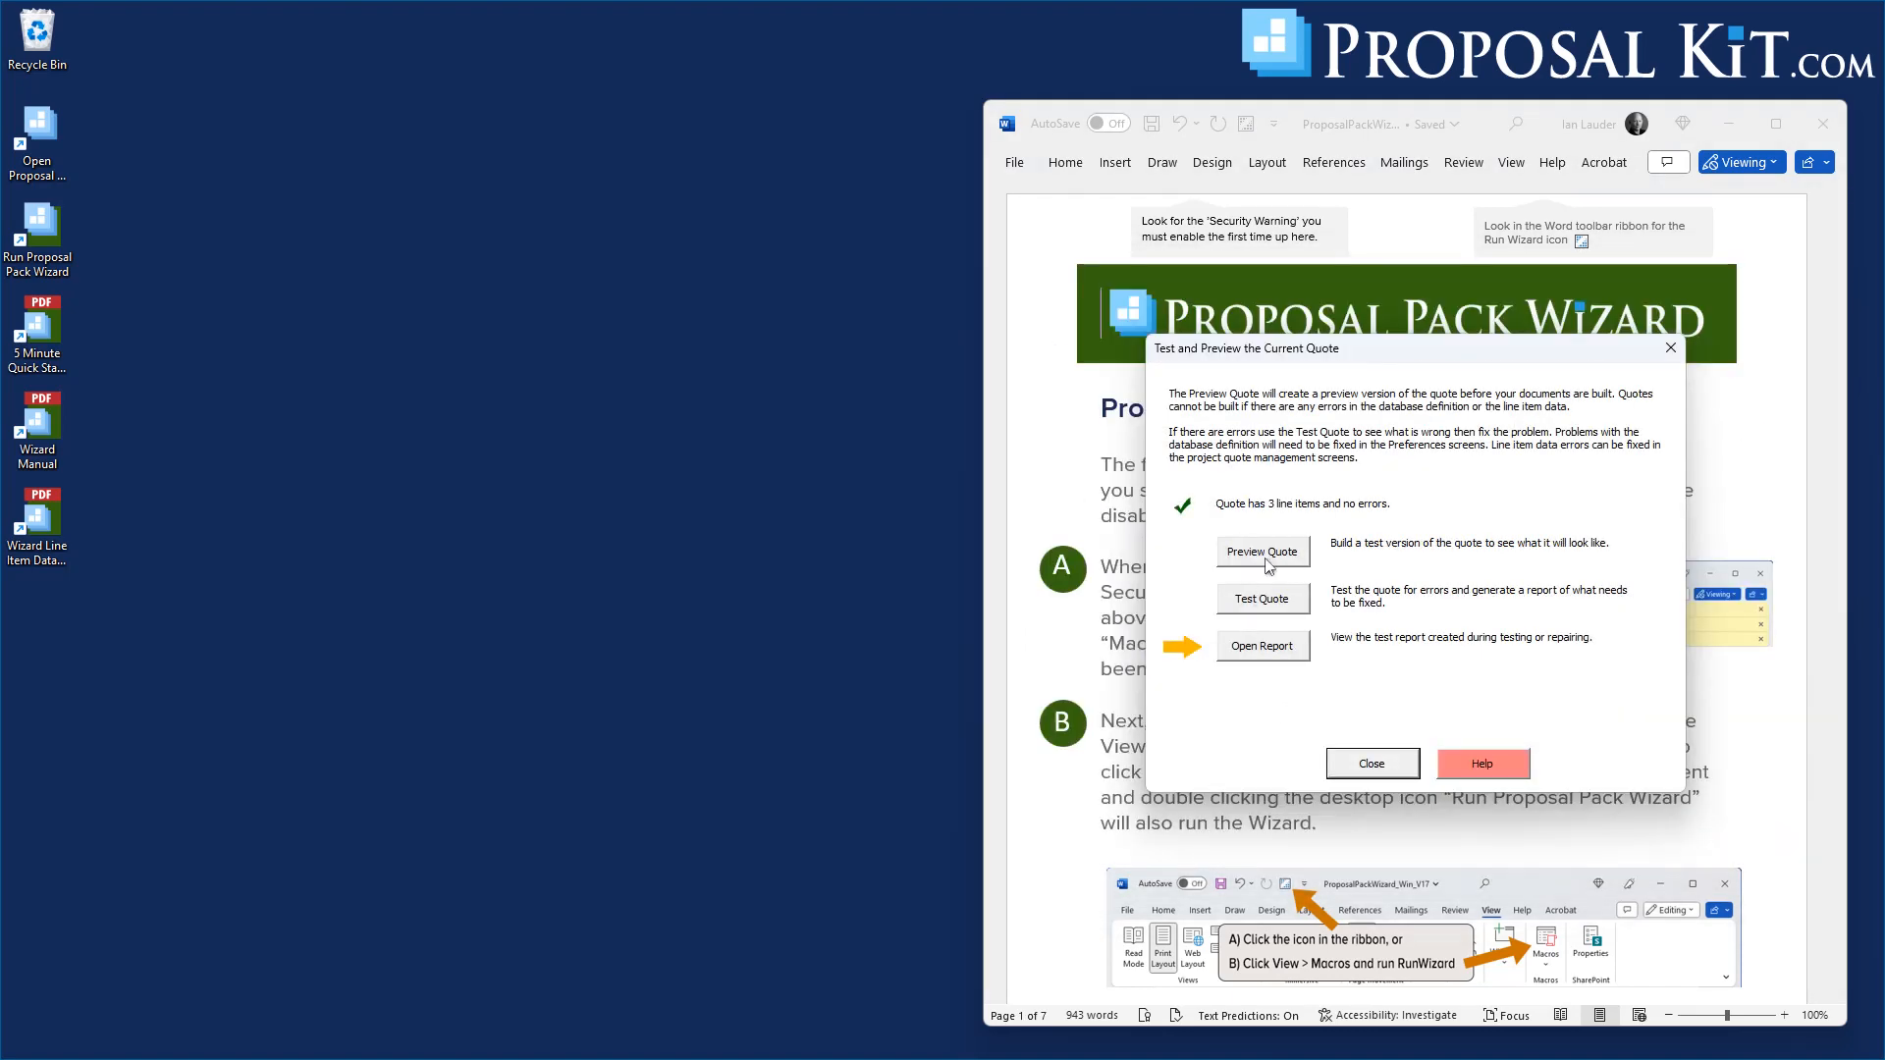
click(1265, 560)
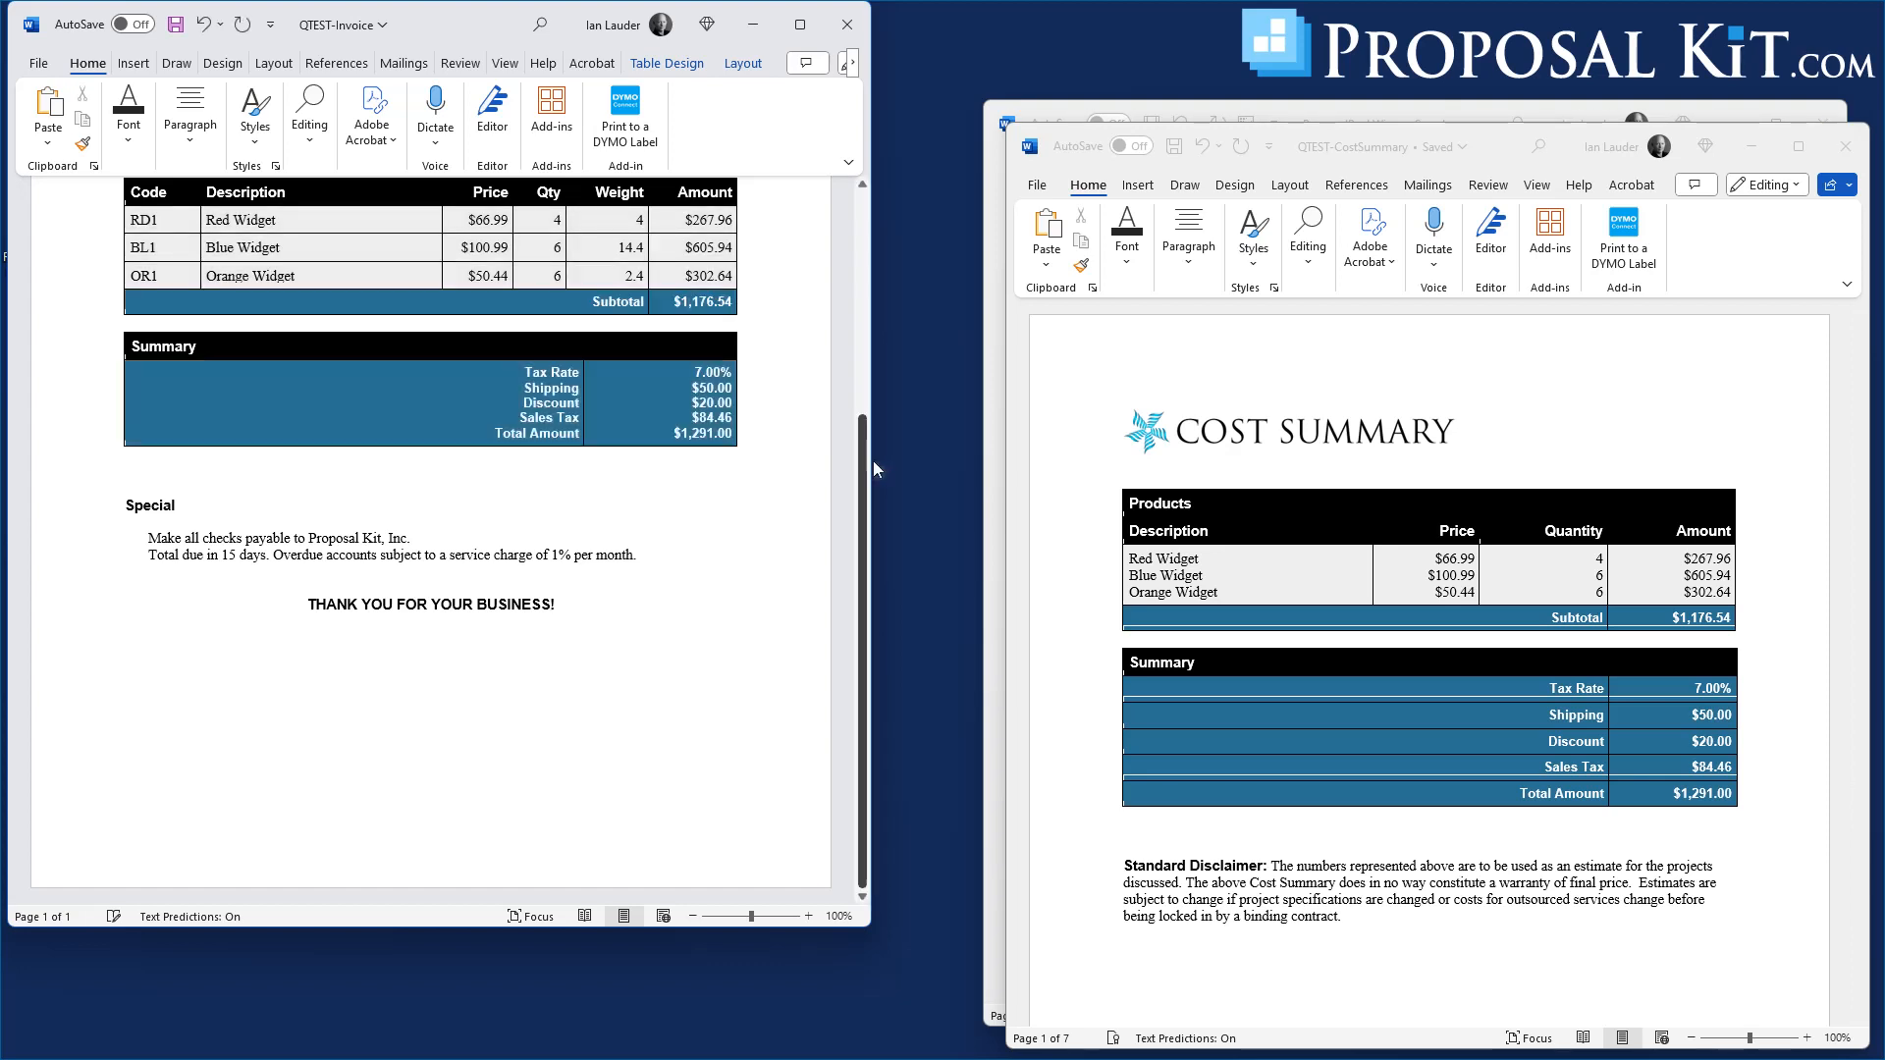
Examine the previewed invoice's Code and Weight columns, Total Weight line, summary table and closing text
click(297, 456)
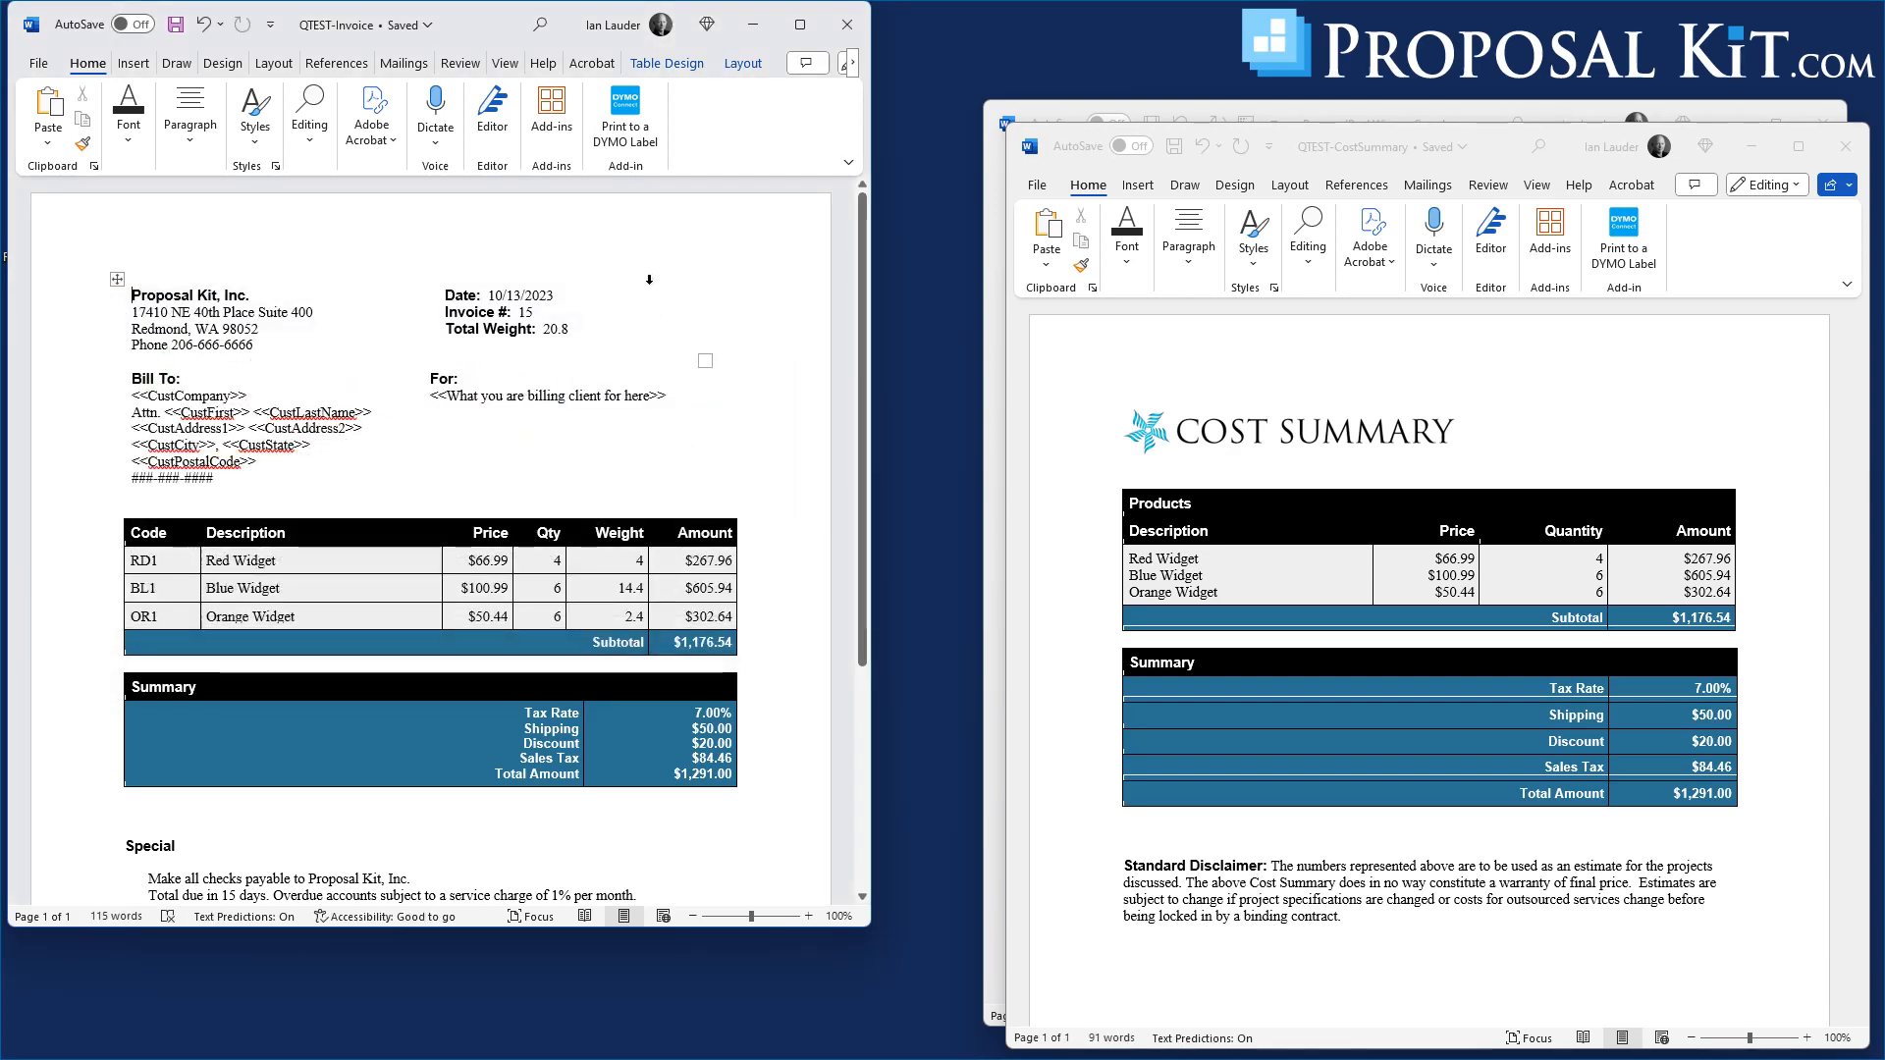
drag(472, 20, 559, 86)
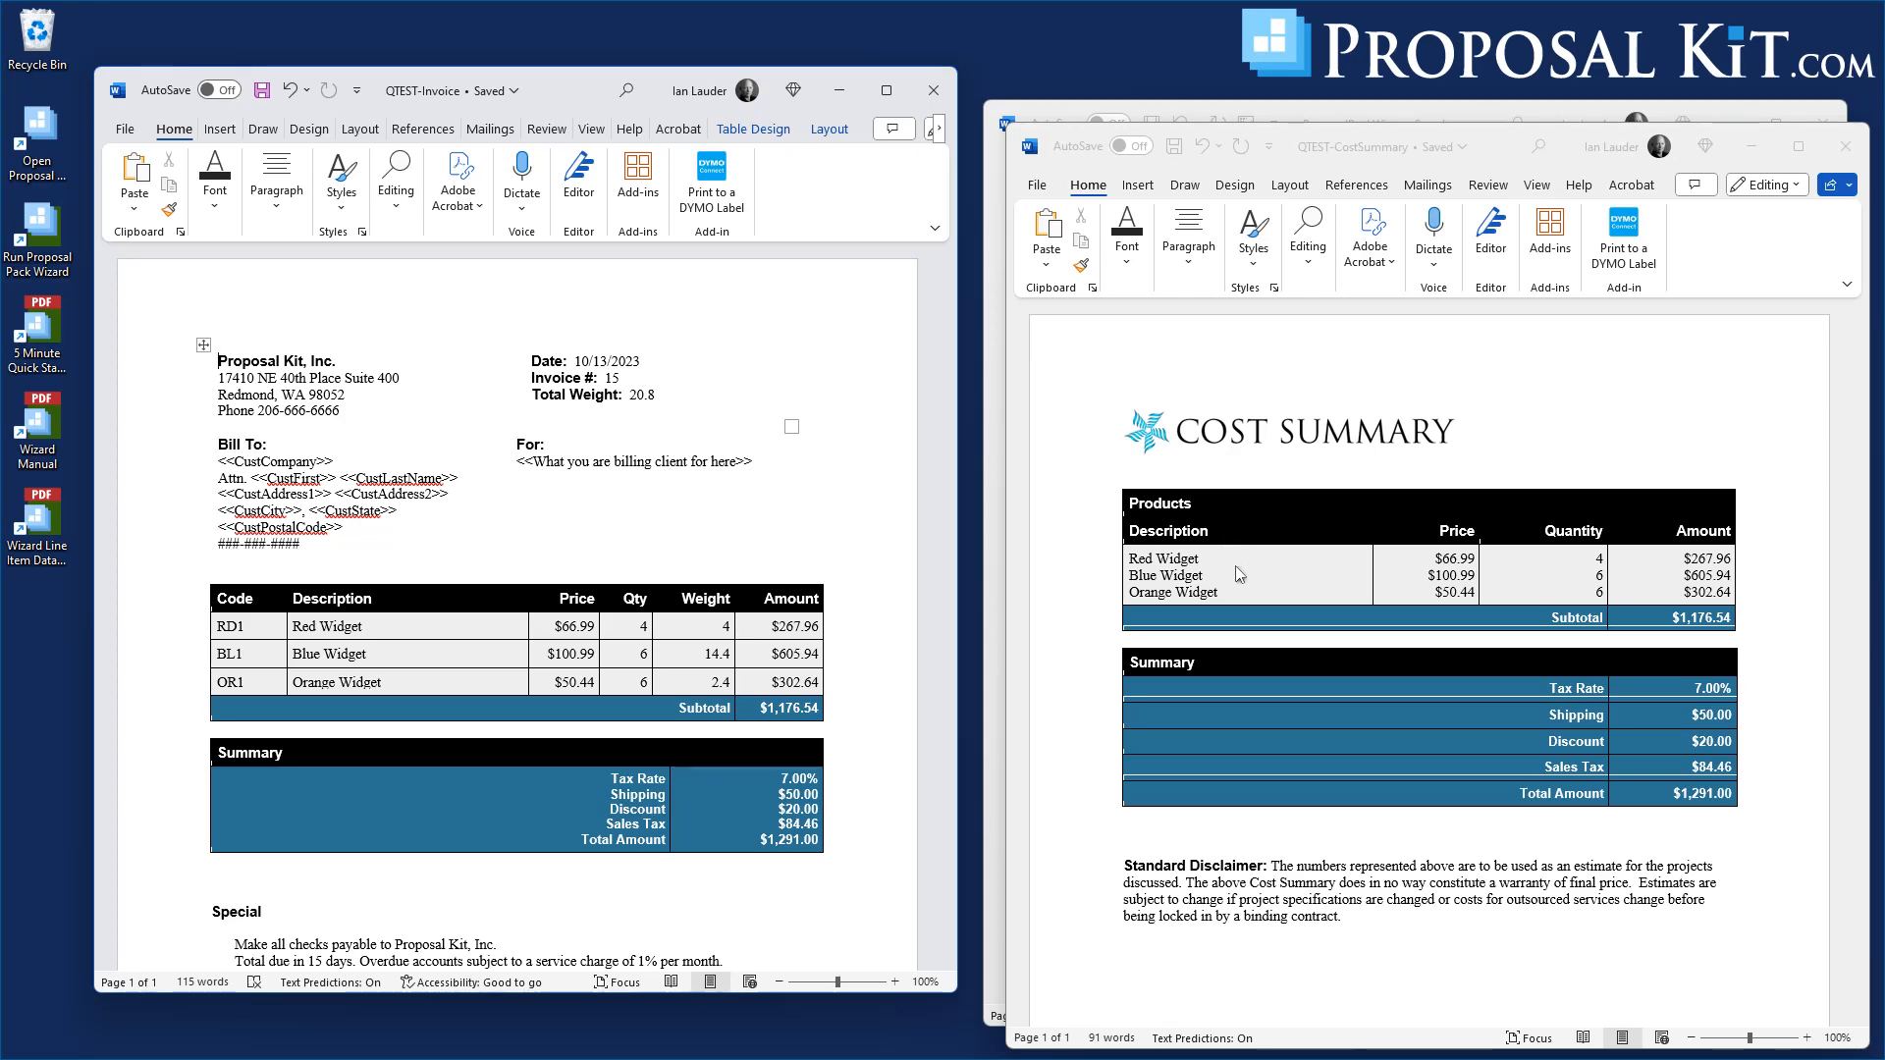
scroll(517, 444, down, 4)
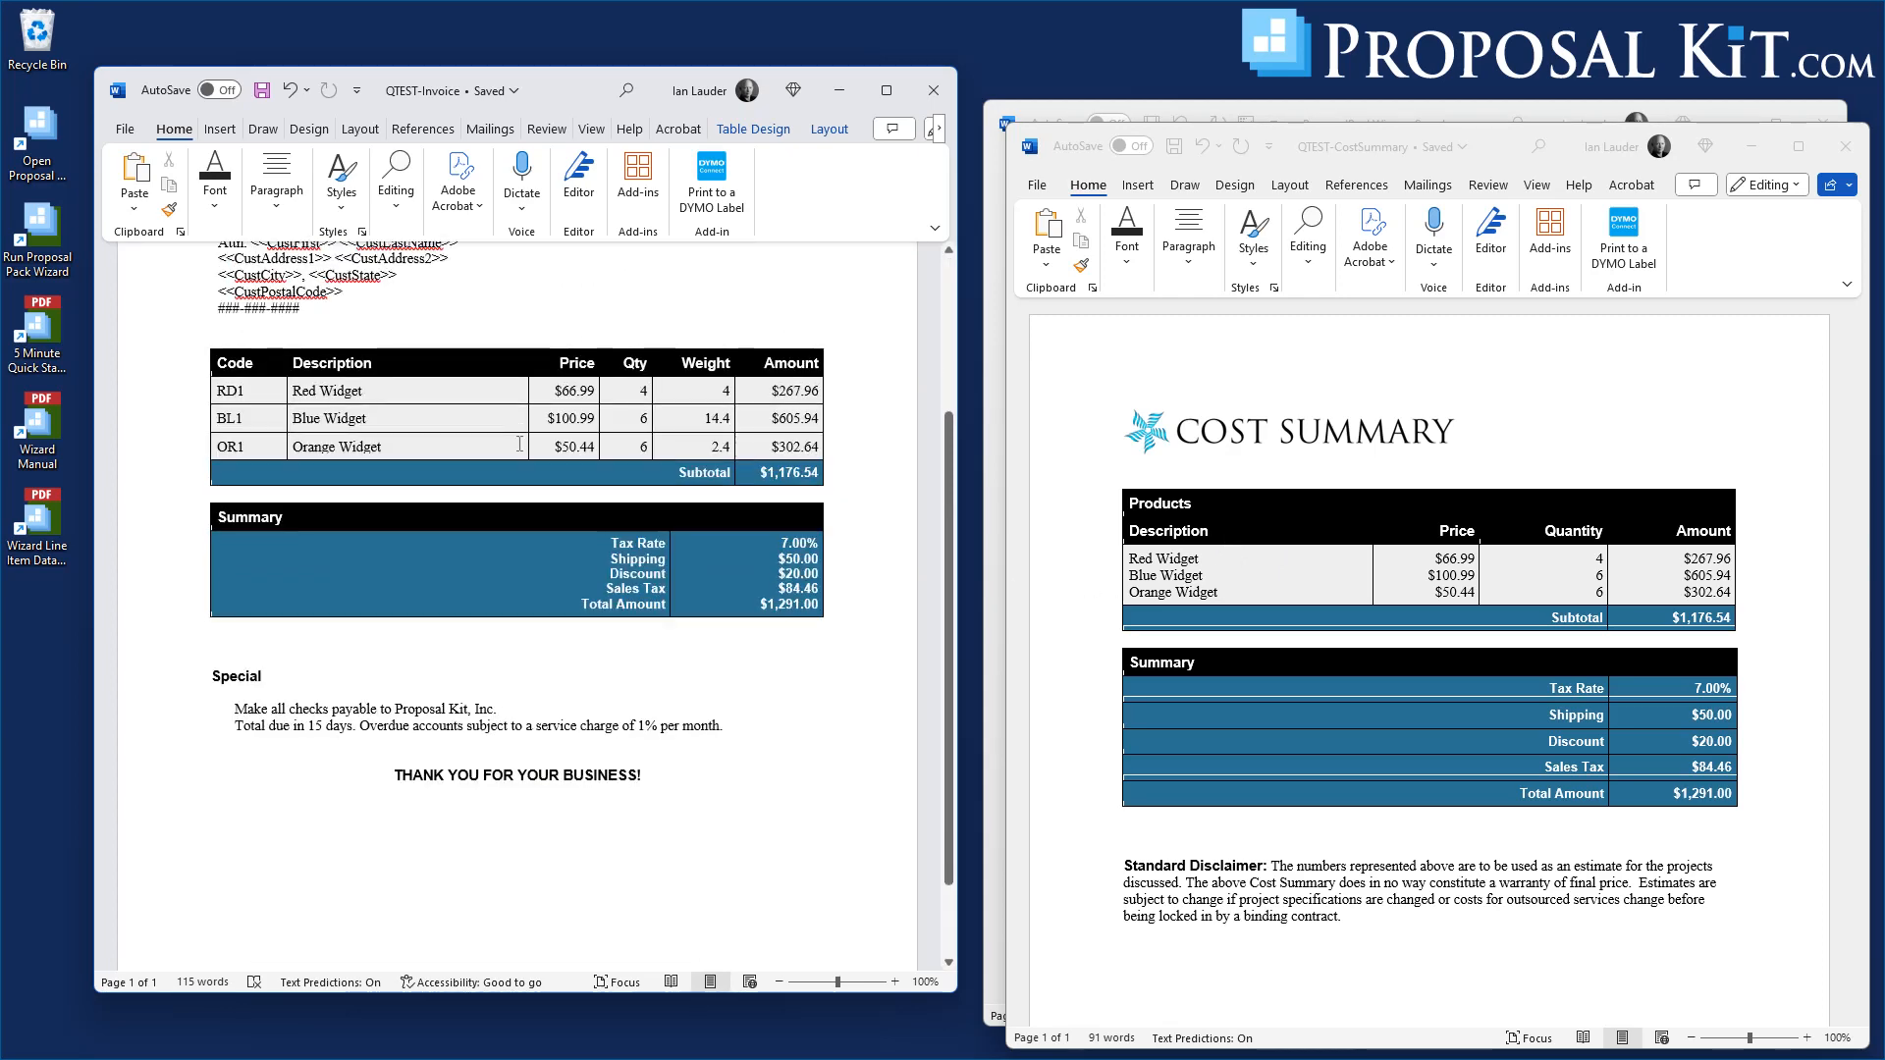
scroll(525, 402, up, 4)
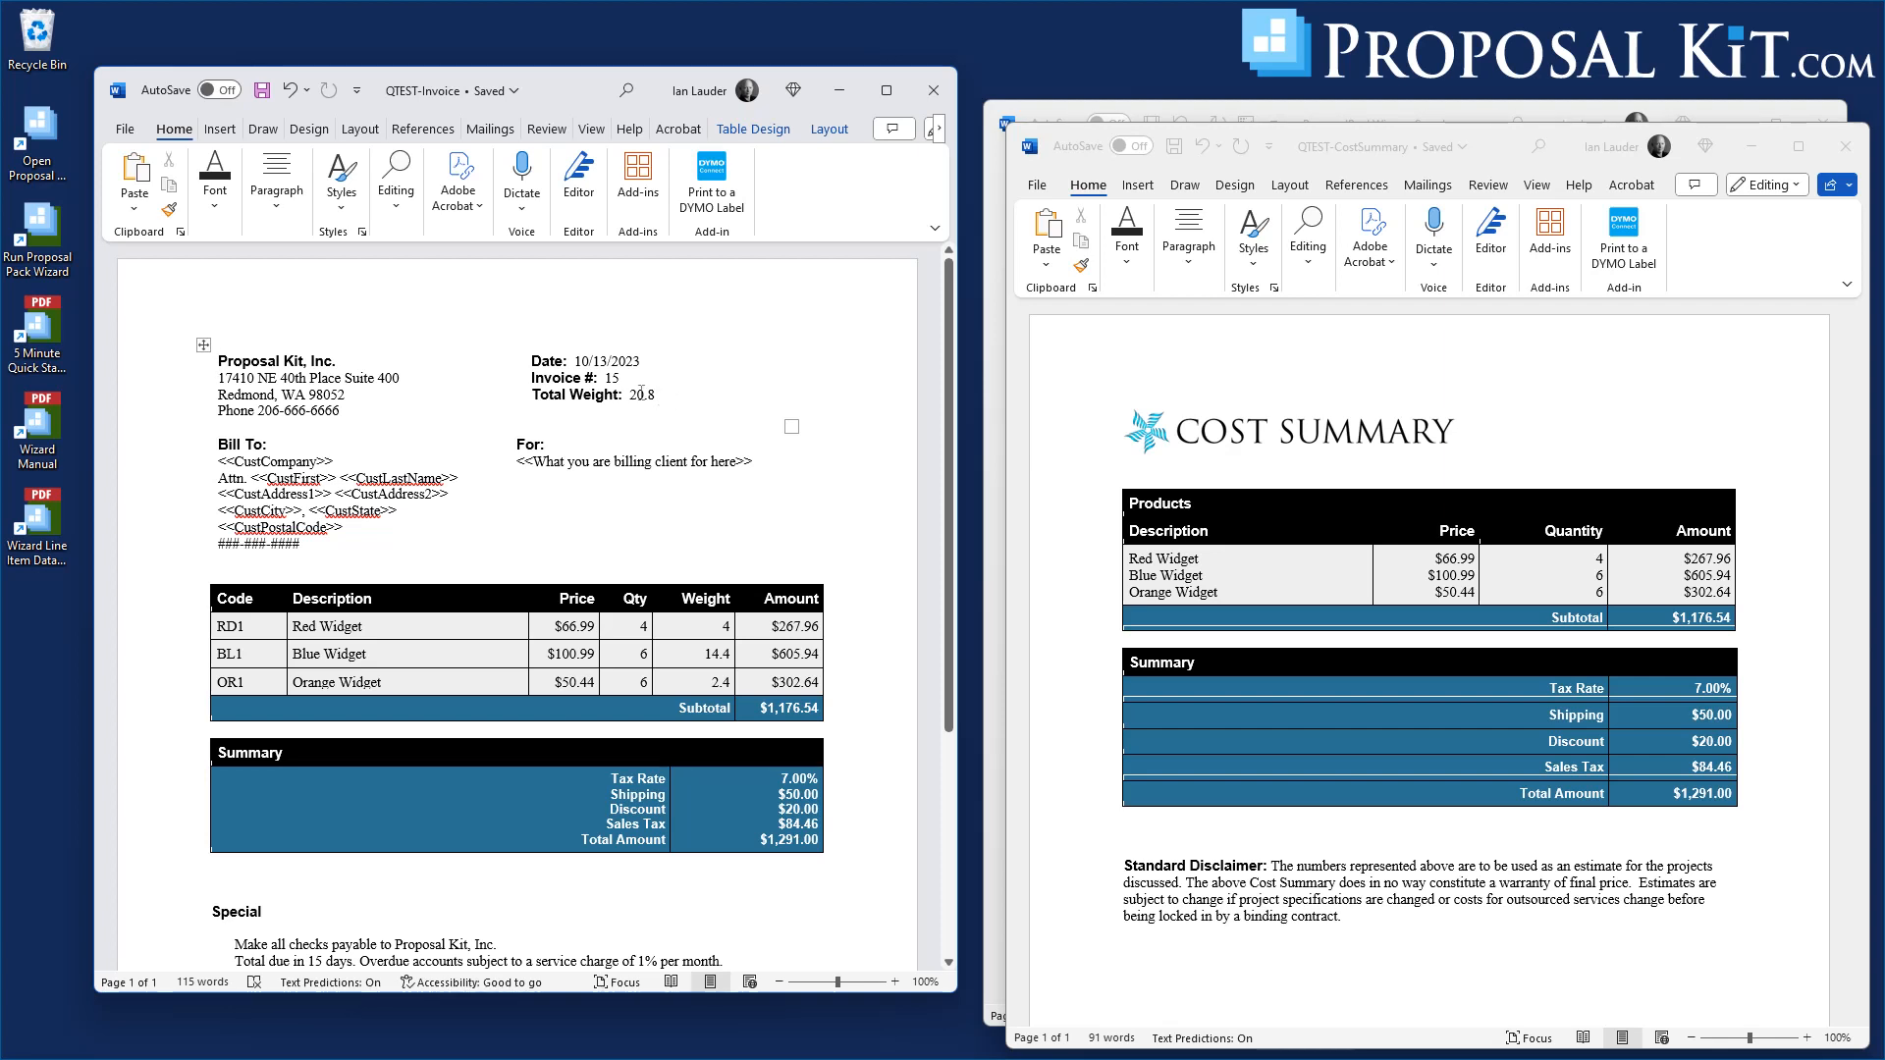
double_click(640, 395)
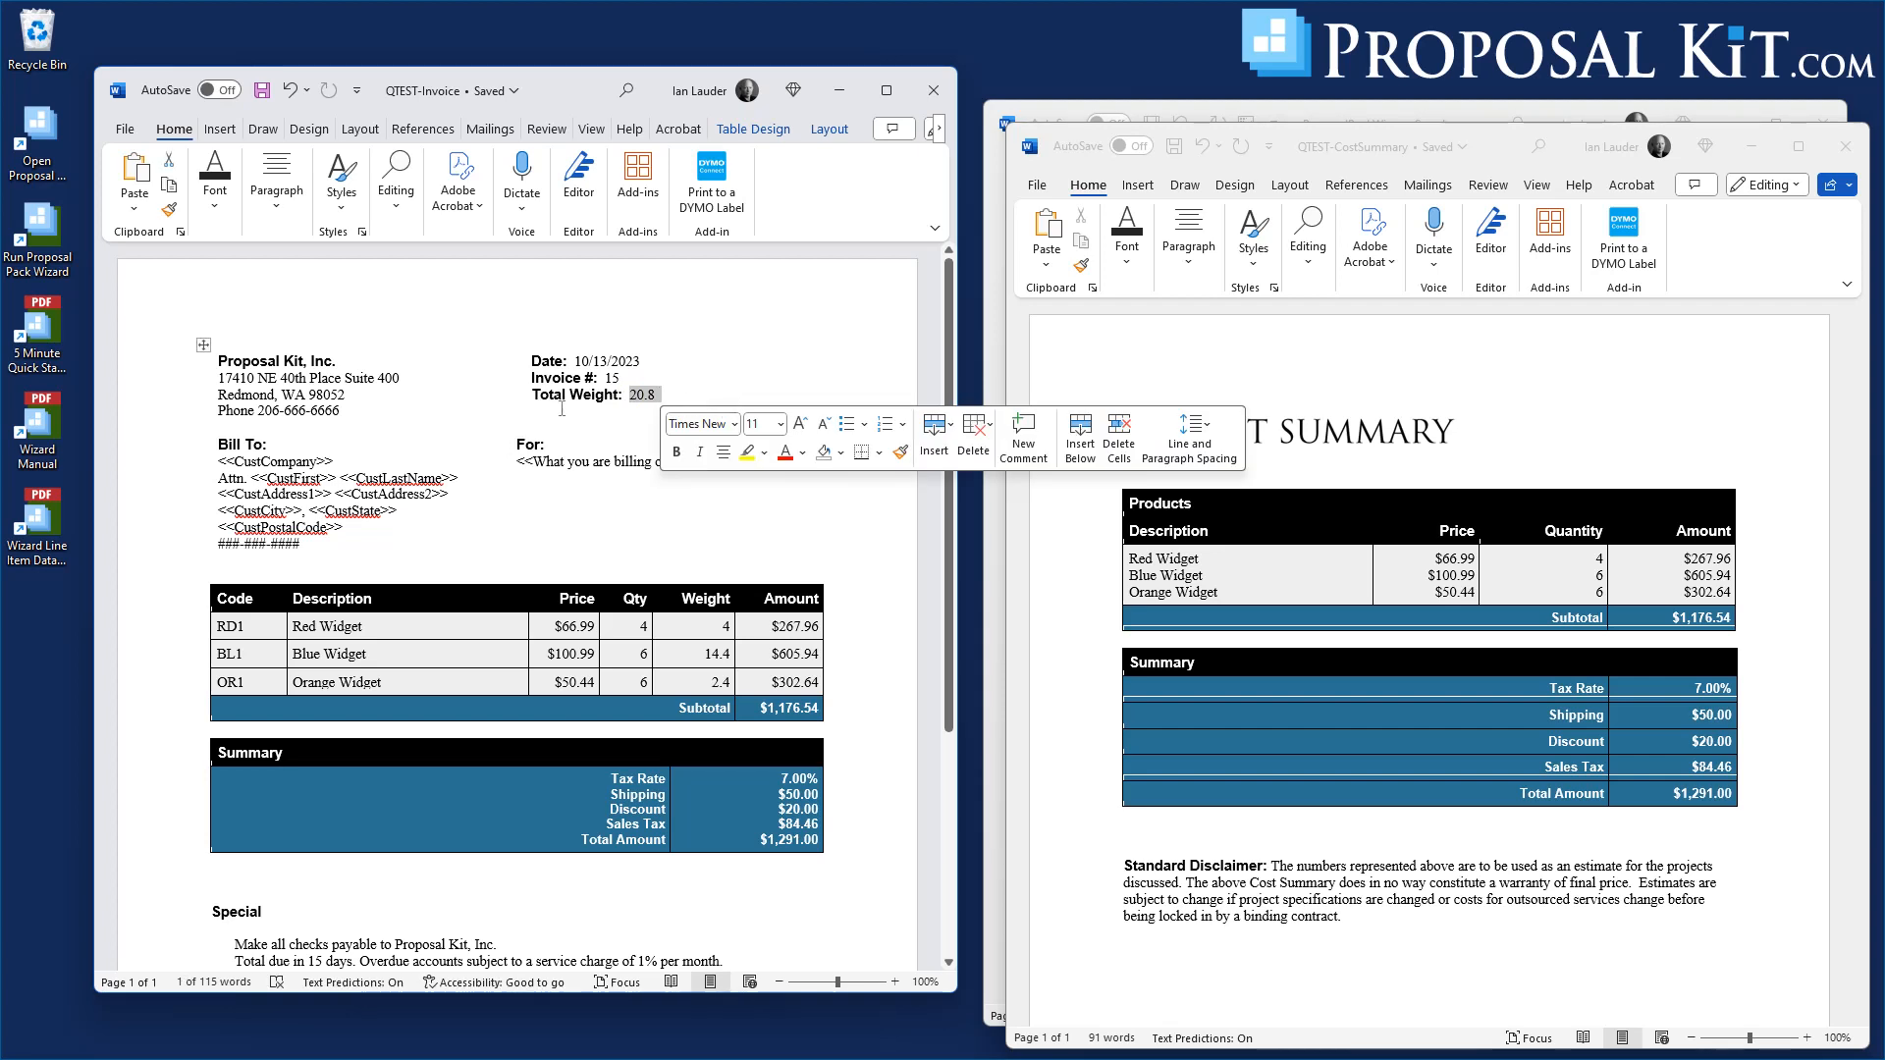
click(658, 395)
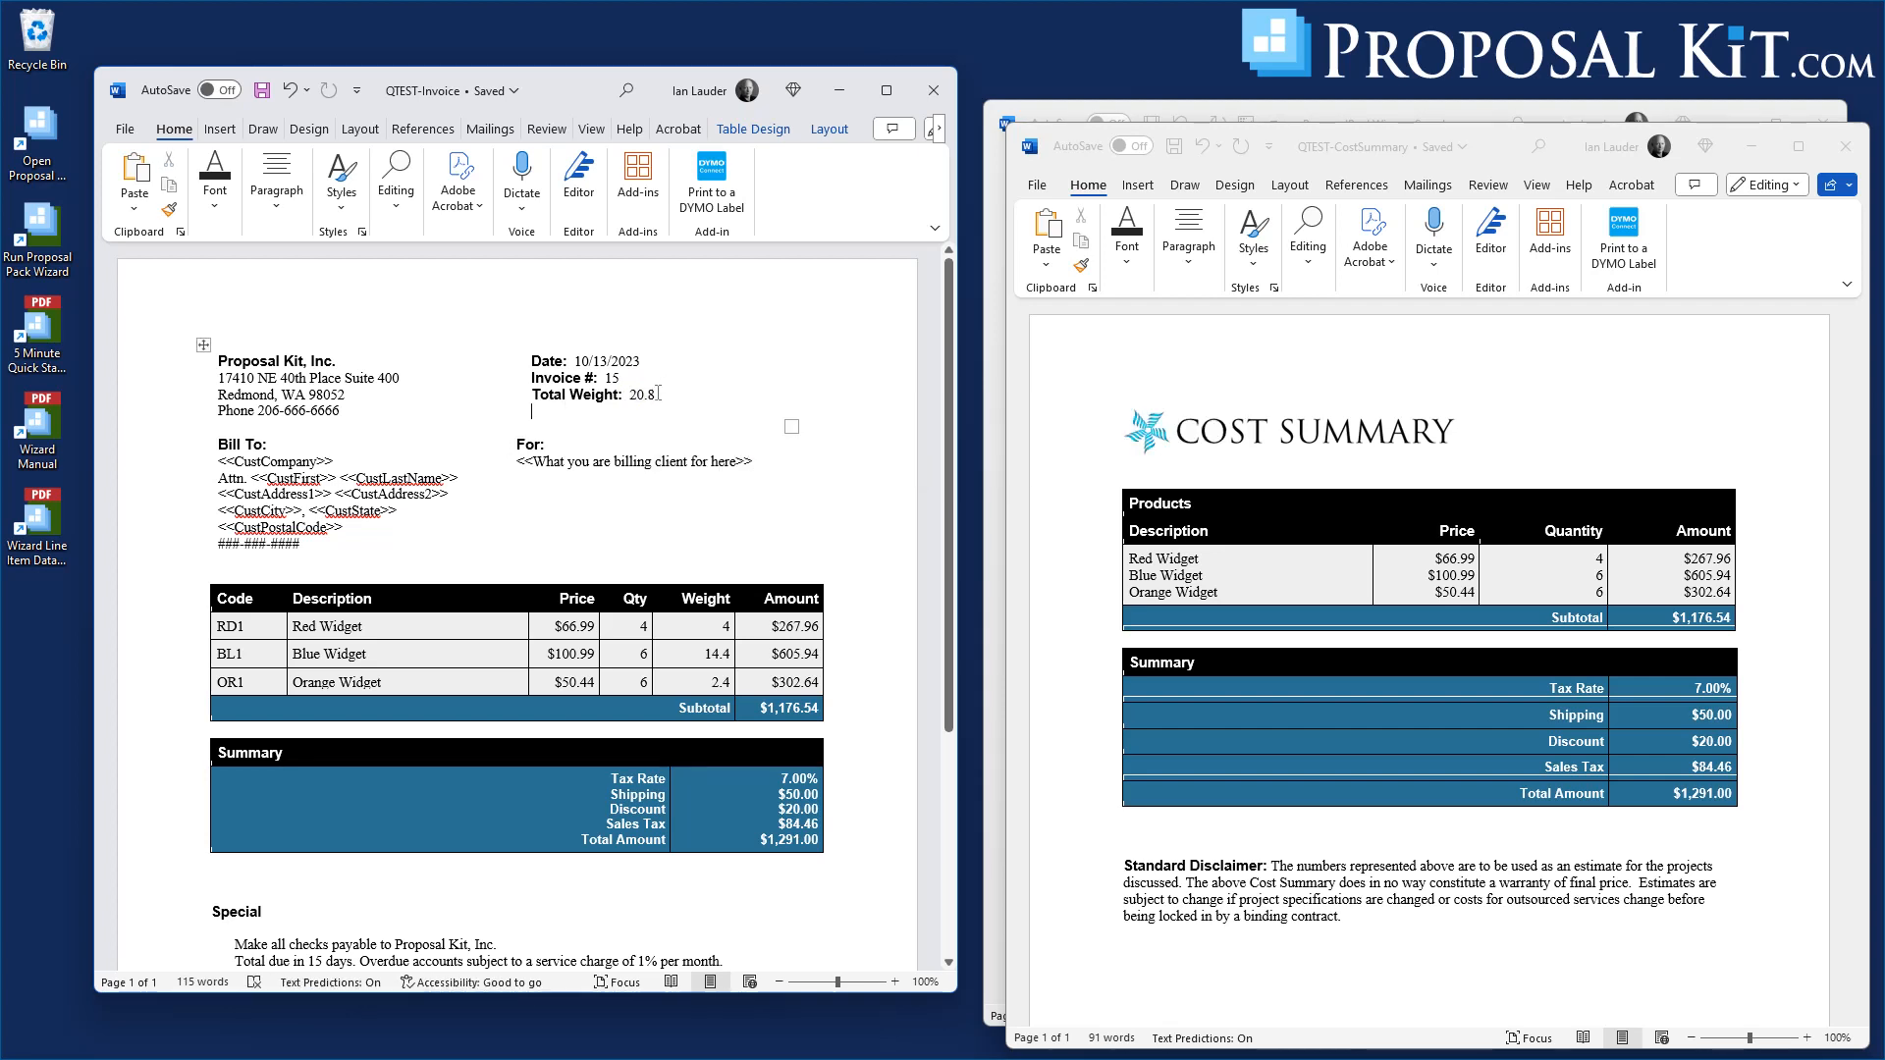
key(Return)
scroll(722, 405, down, 6)
scroll(724, 406, up, 5)
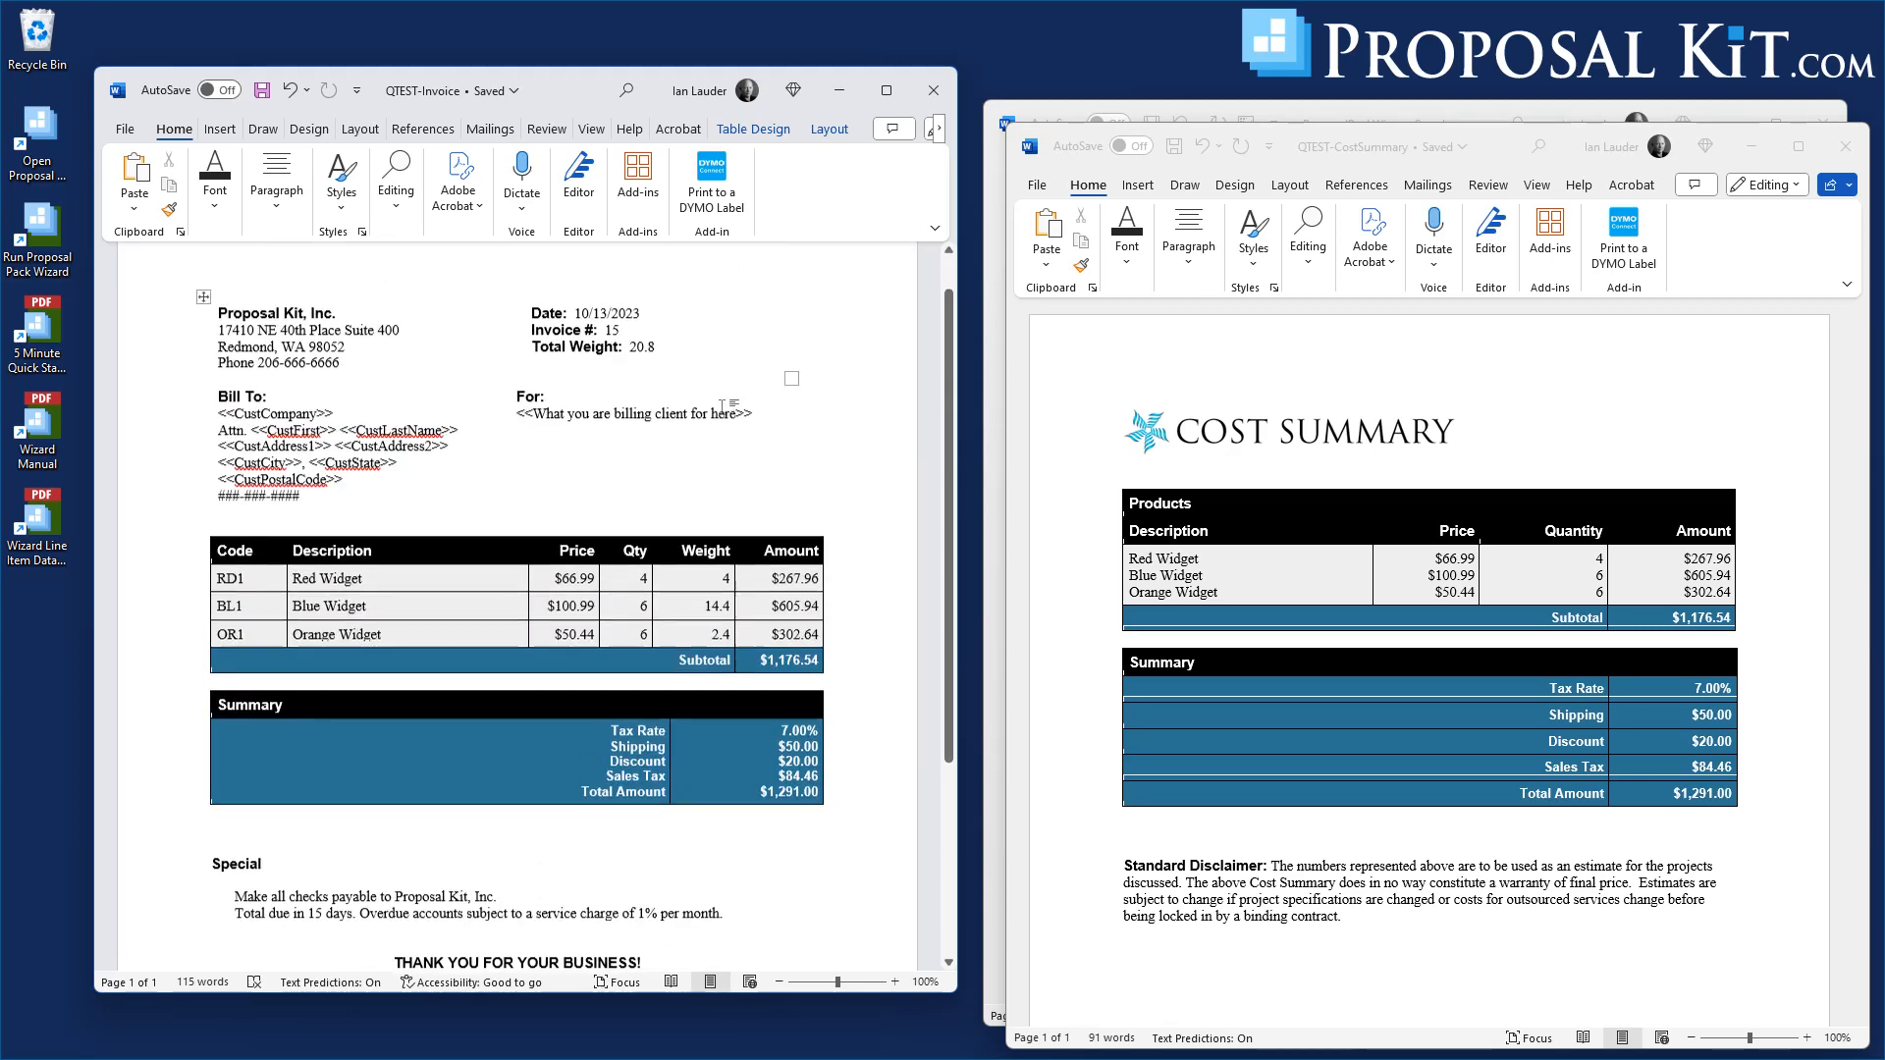
scroll(727, 406, down, 3)
scroll(727, 406, up, 3)
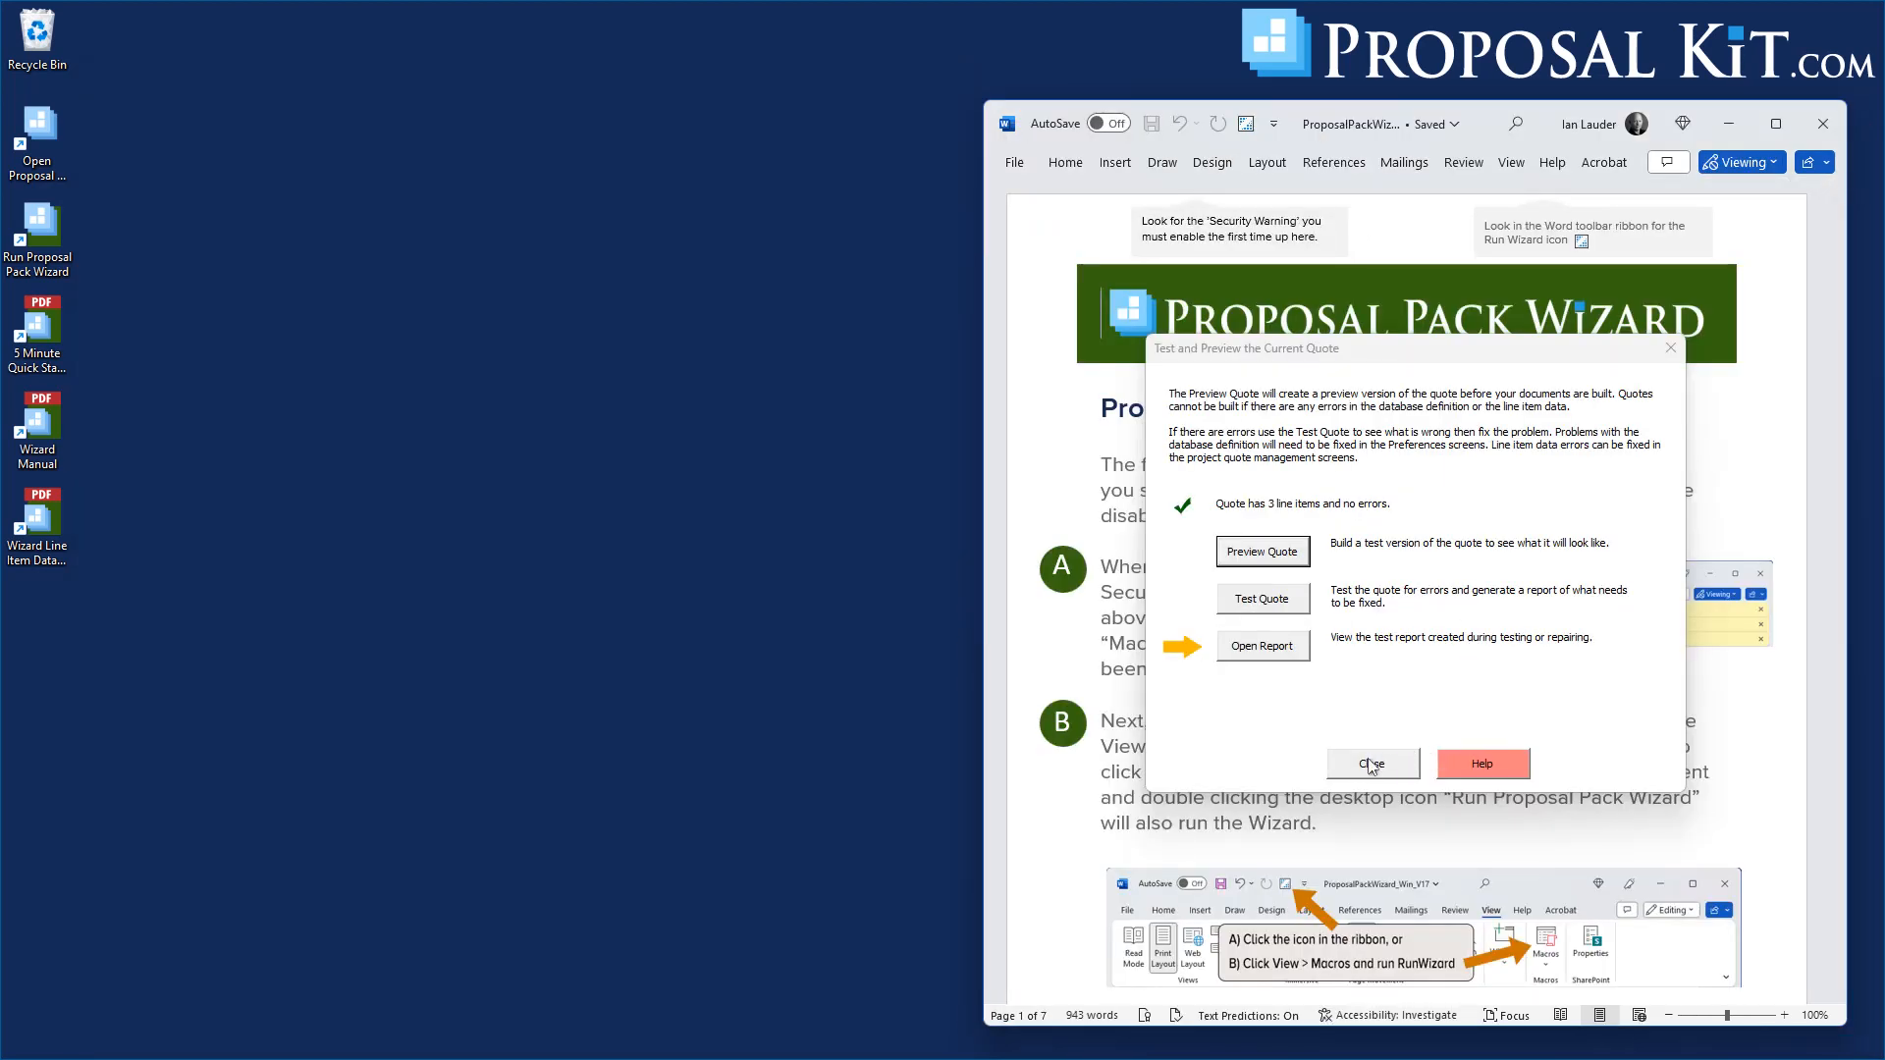
Close the quote test and setup windows, and add the Title Page, Back Page and Introduction templates to My New Project #3
click(1373, 766)
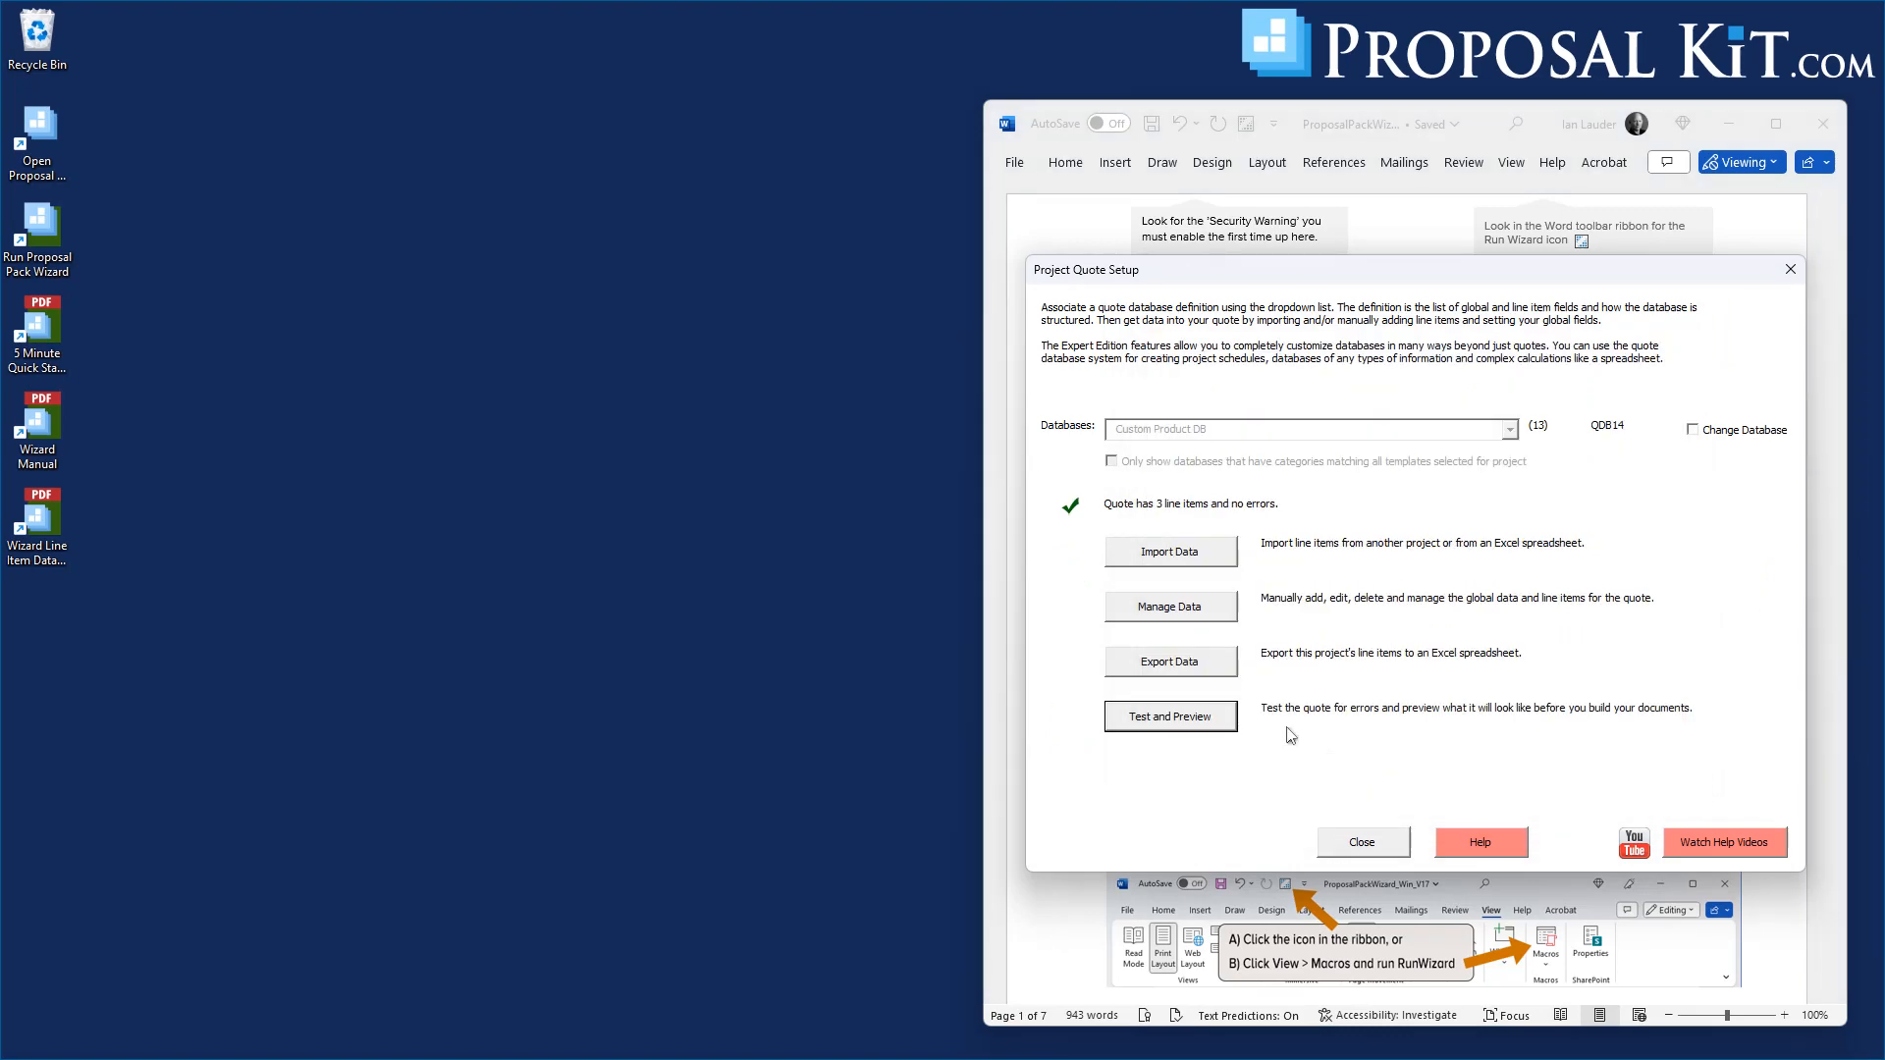
click(1385, 844)
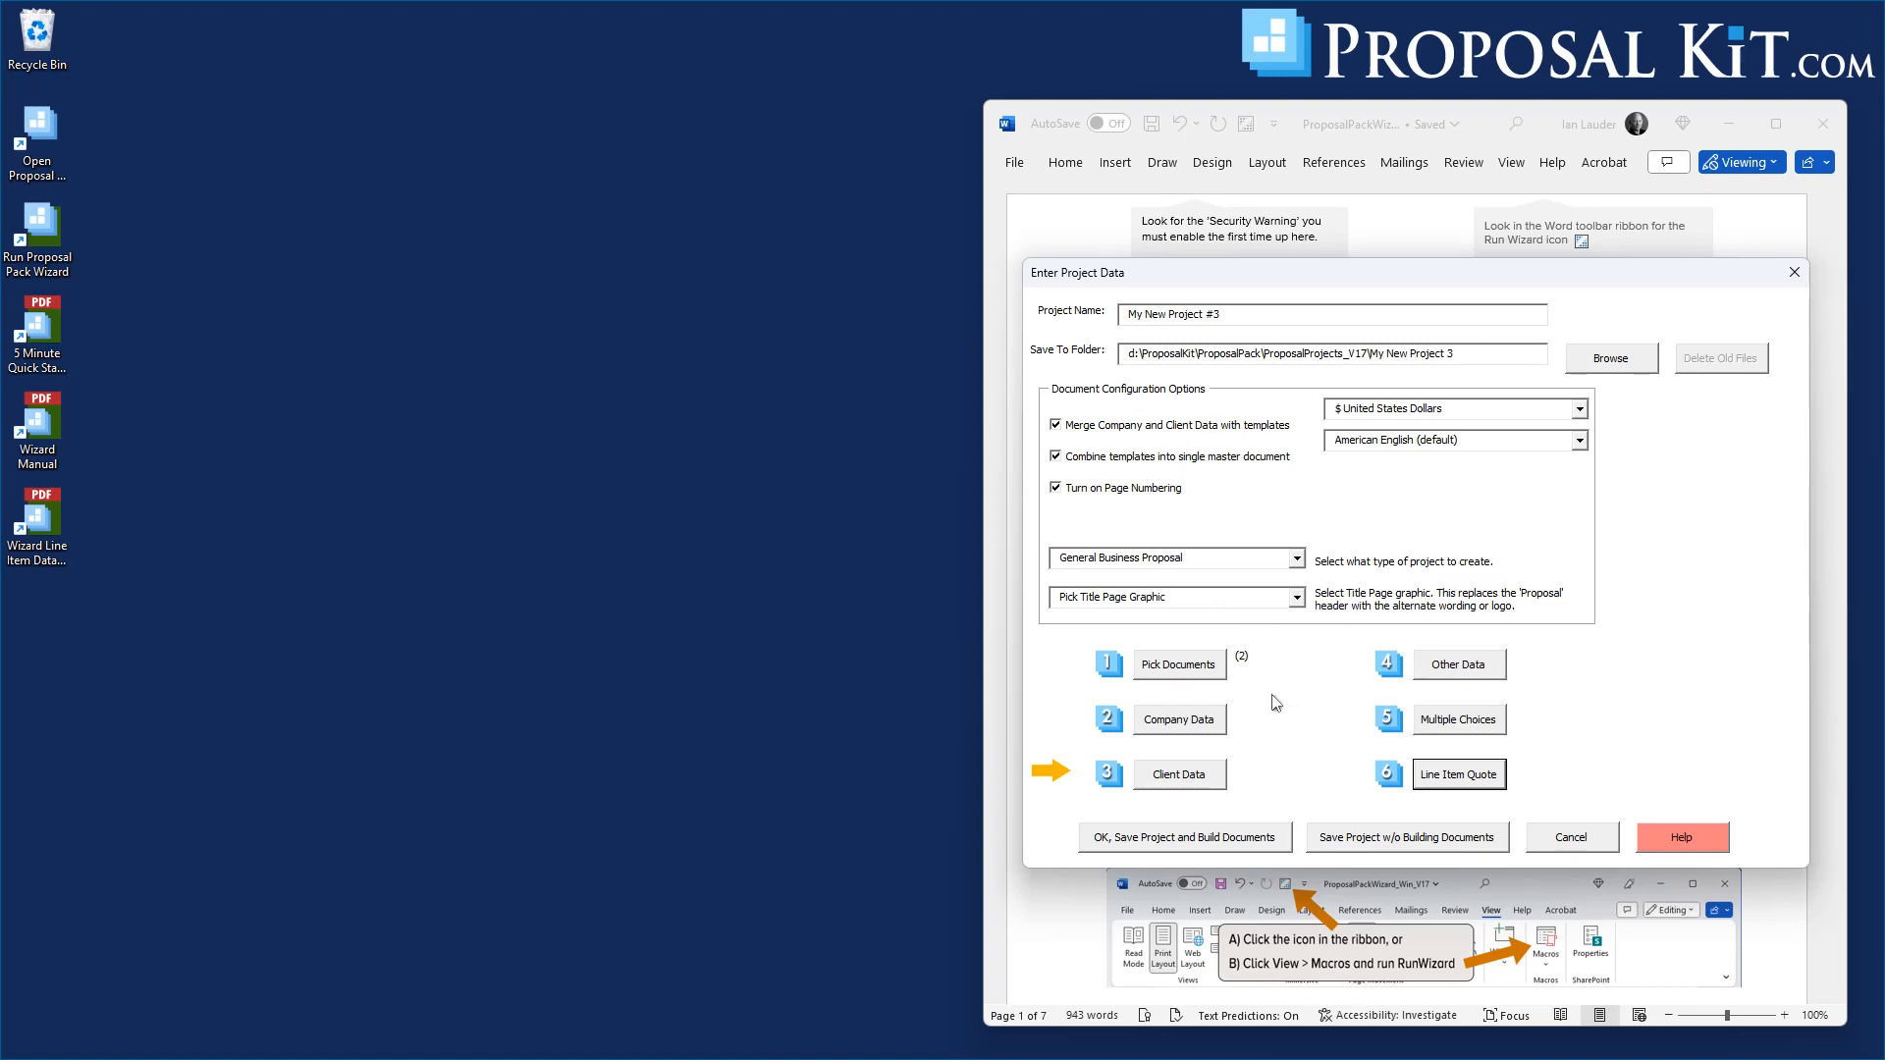
click(1166, 673)
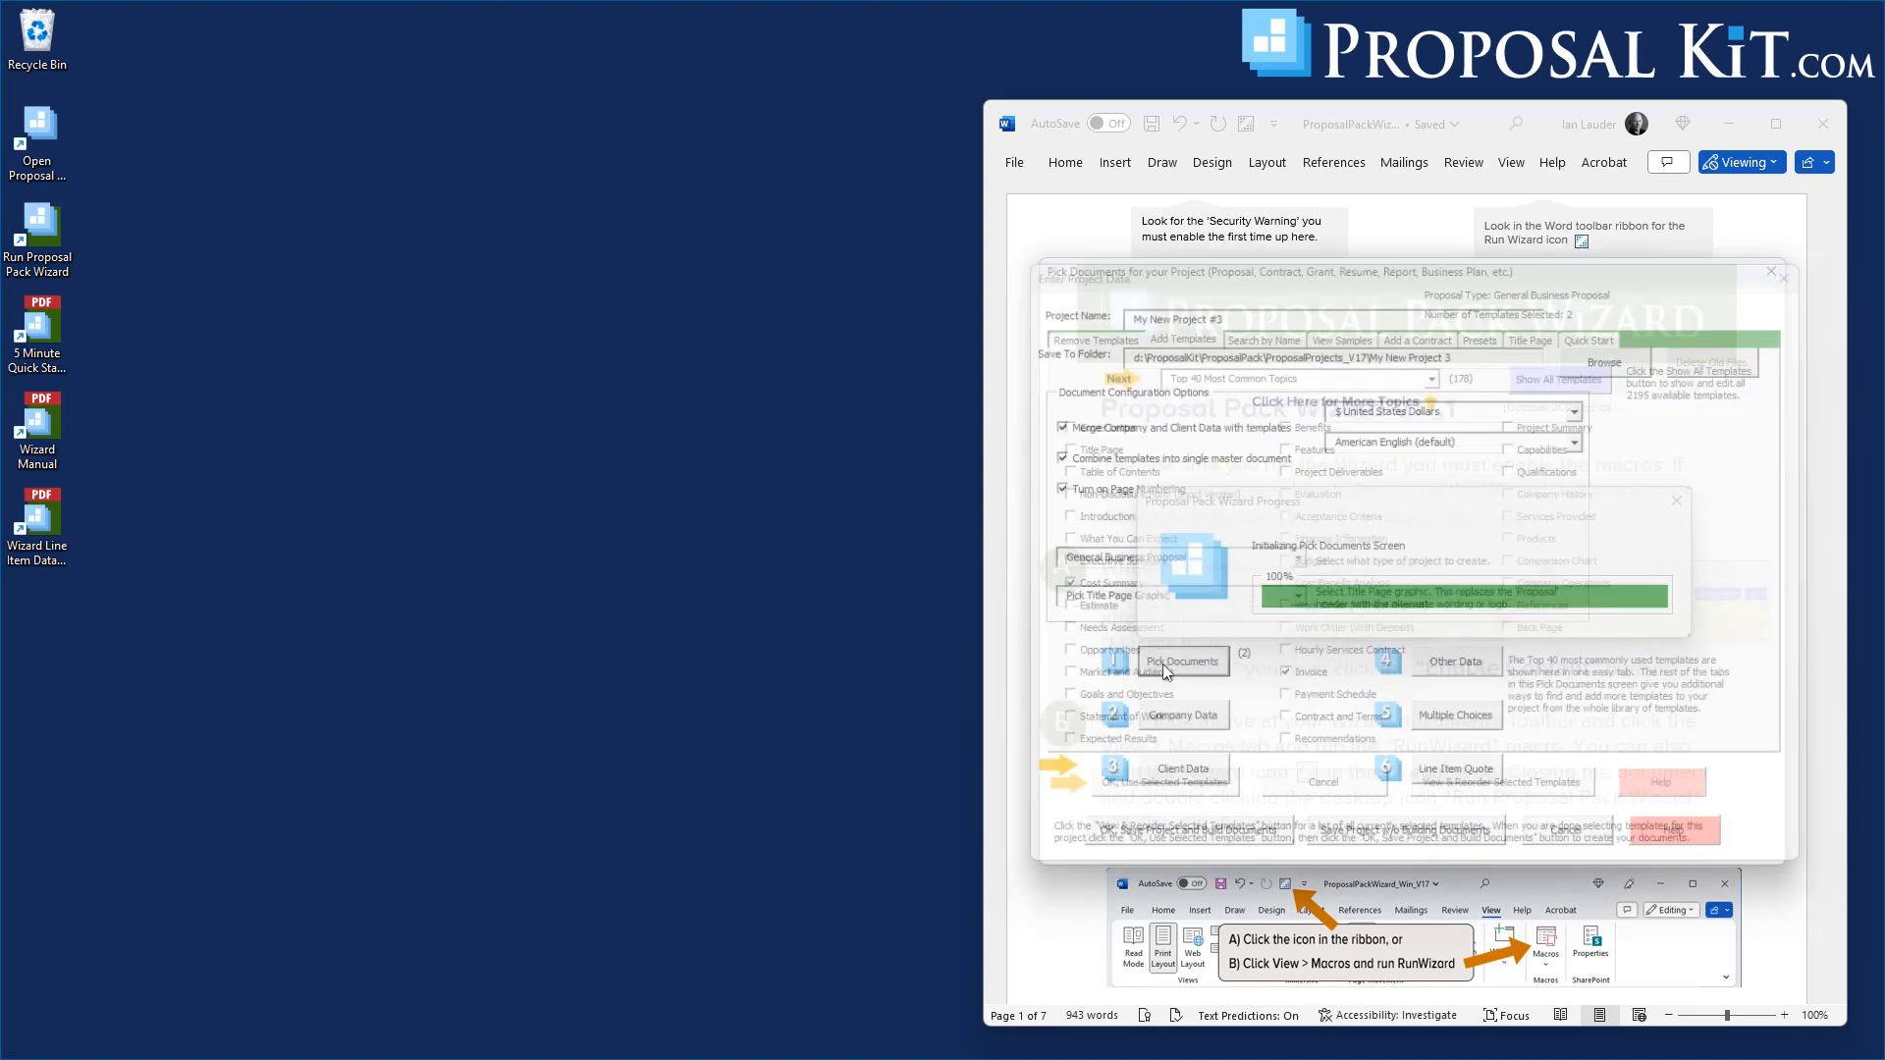
click(1090, 446)
click(1537, 634)
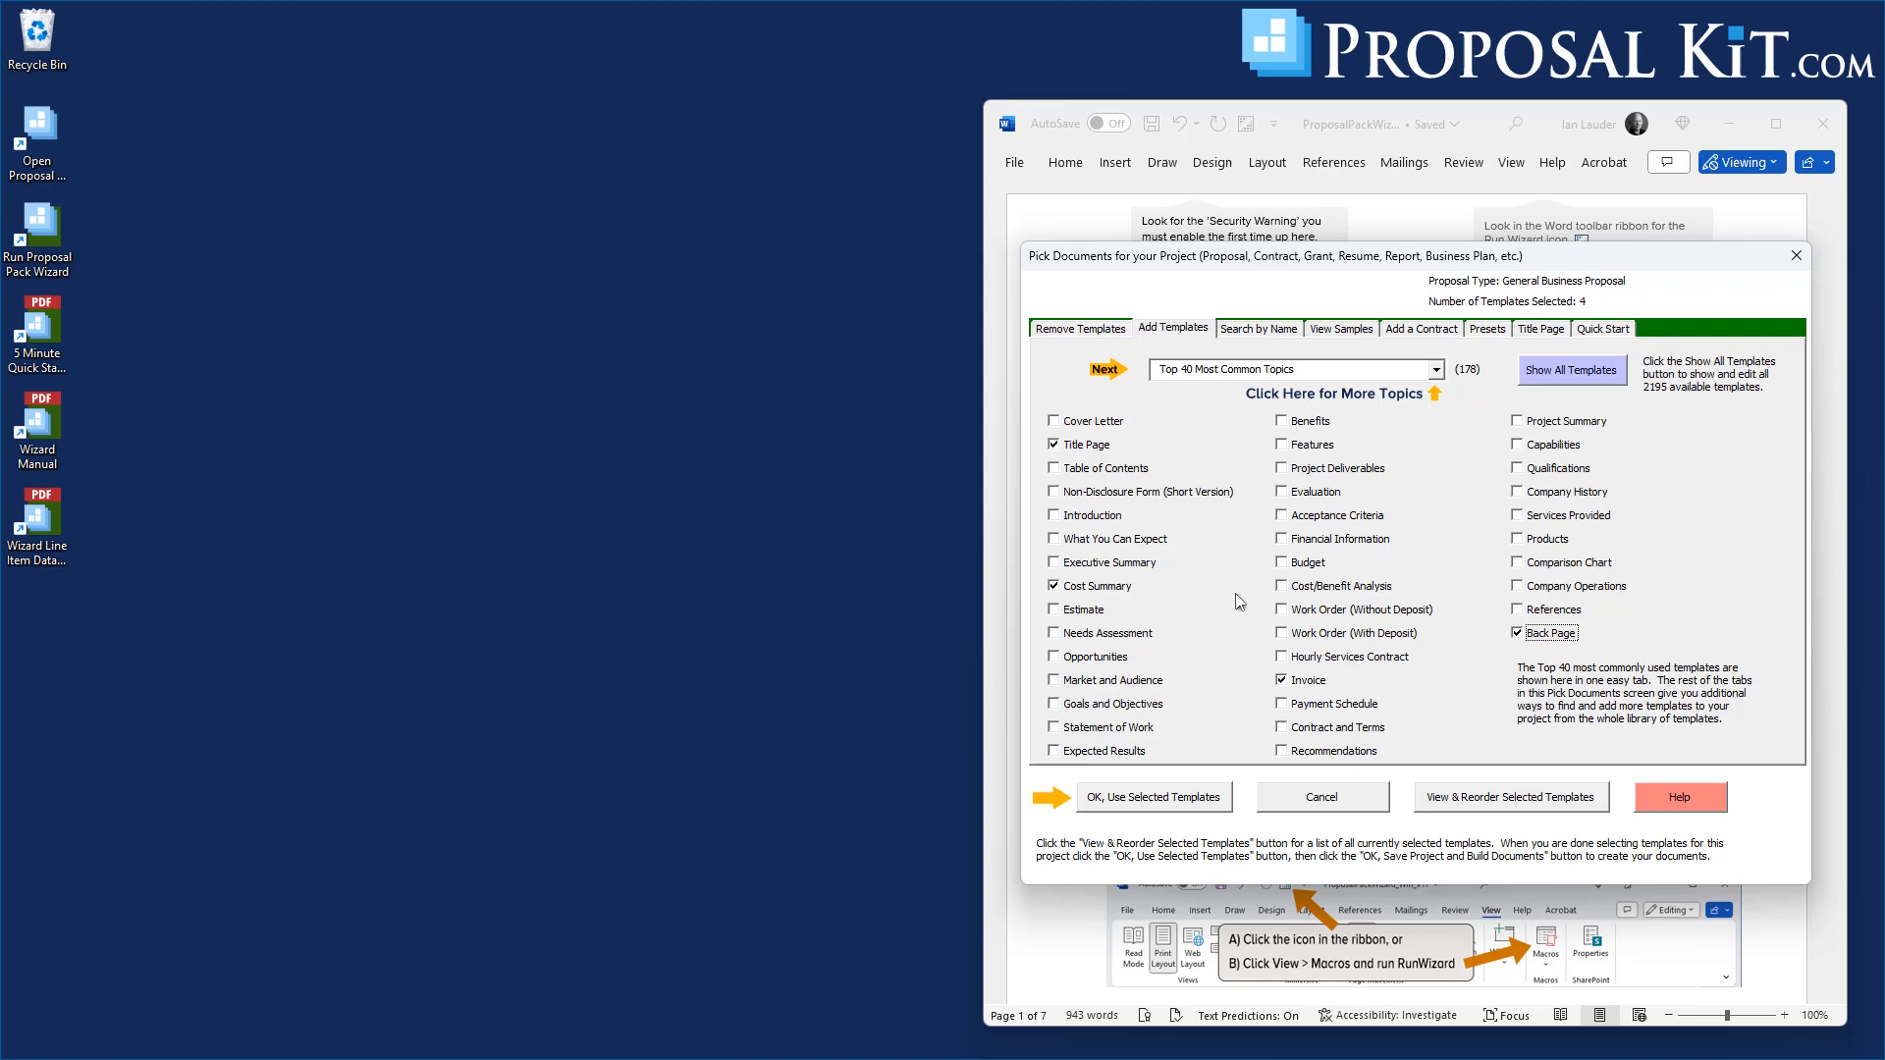
click(1082, 517)
click(1134, 803)
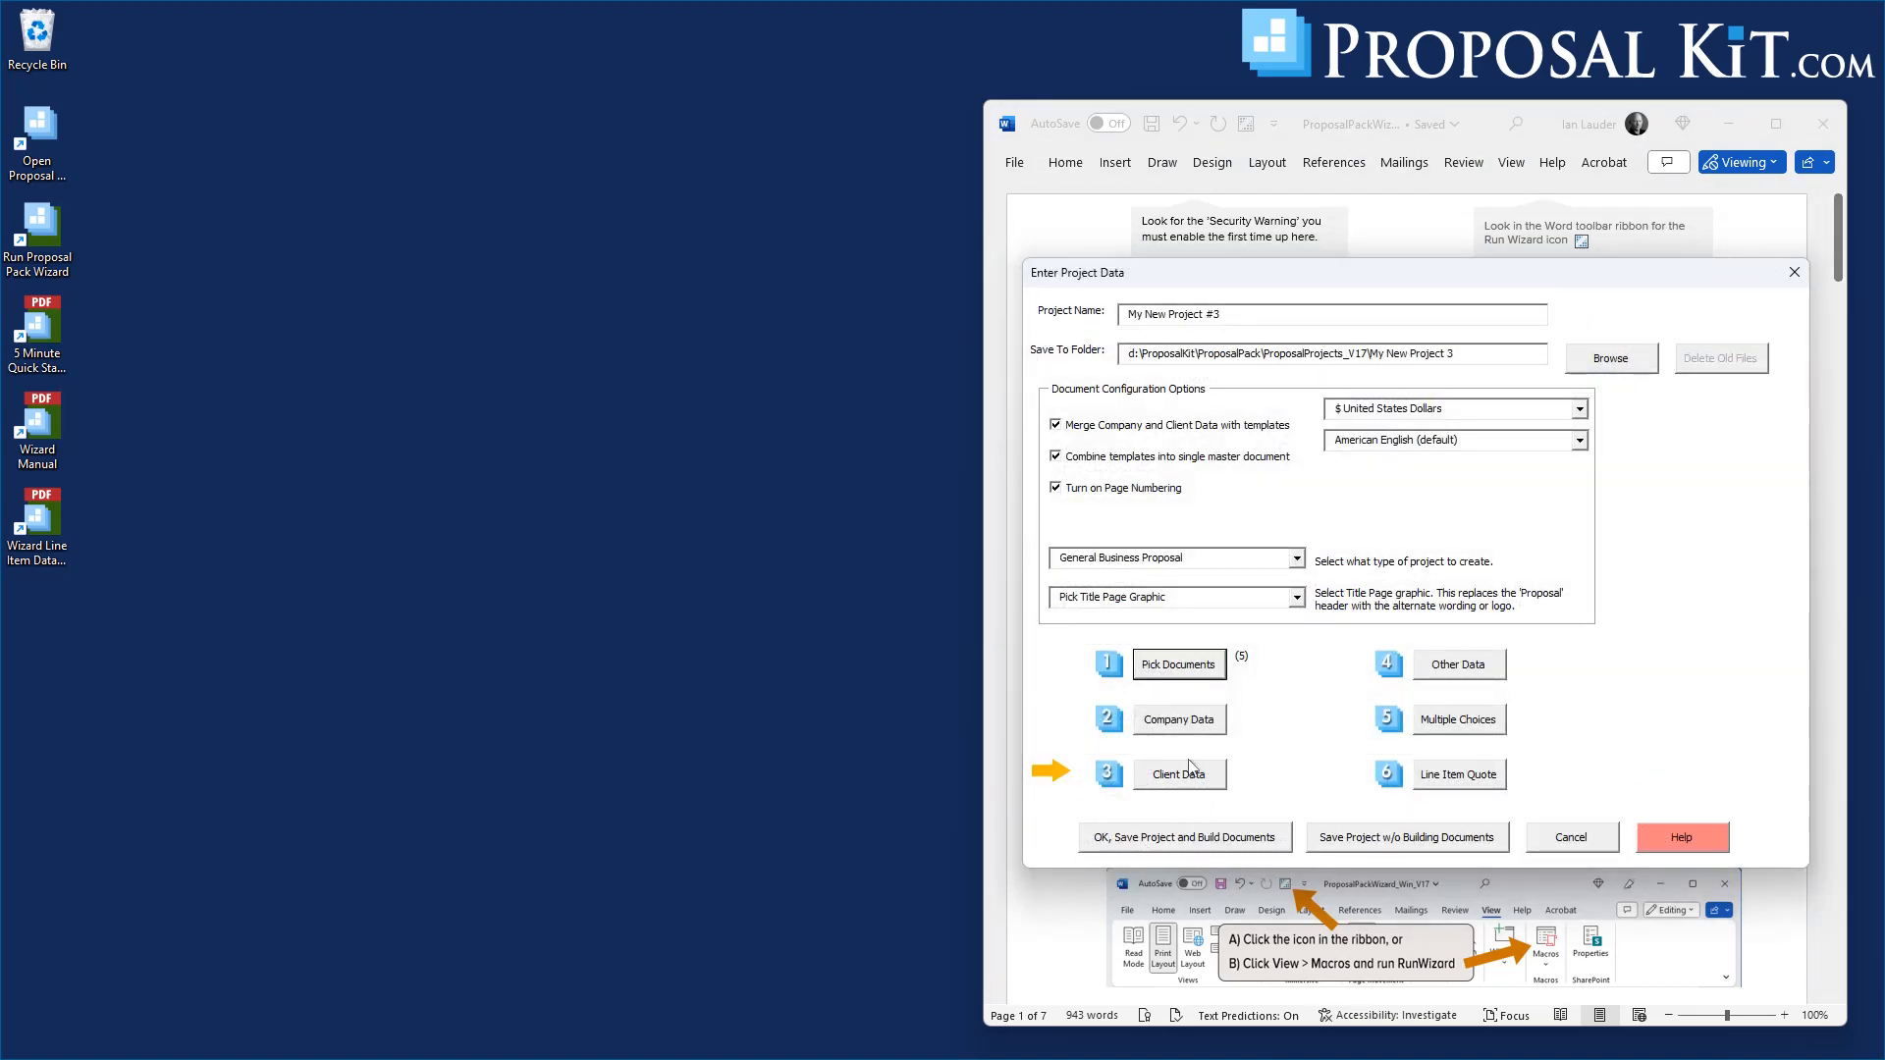
Save the project and build its documents, opening the Combined Project Document and the Invoice from the project document list
click(1179, 838)
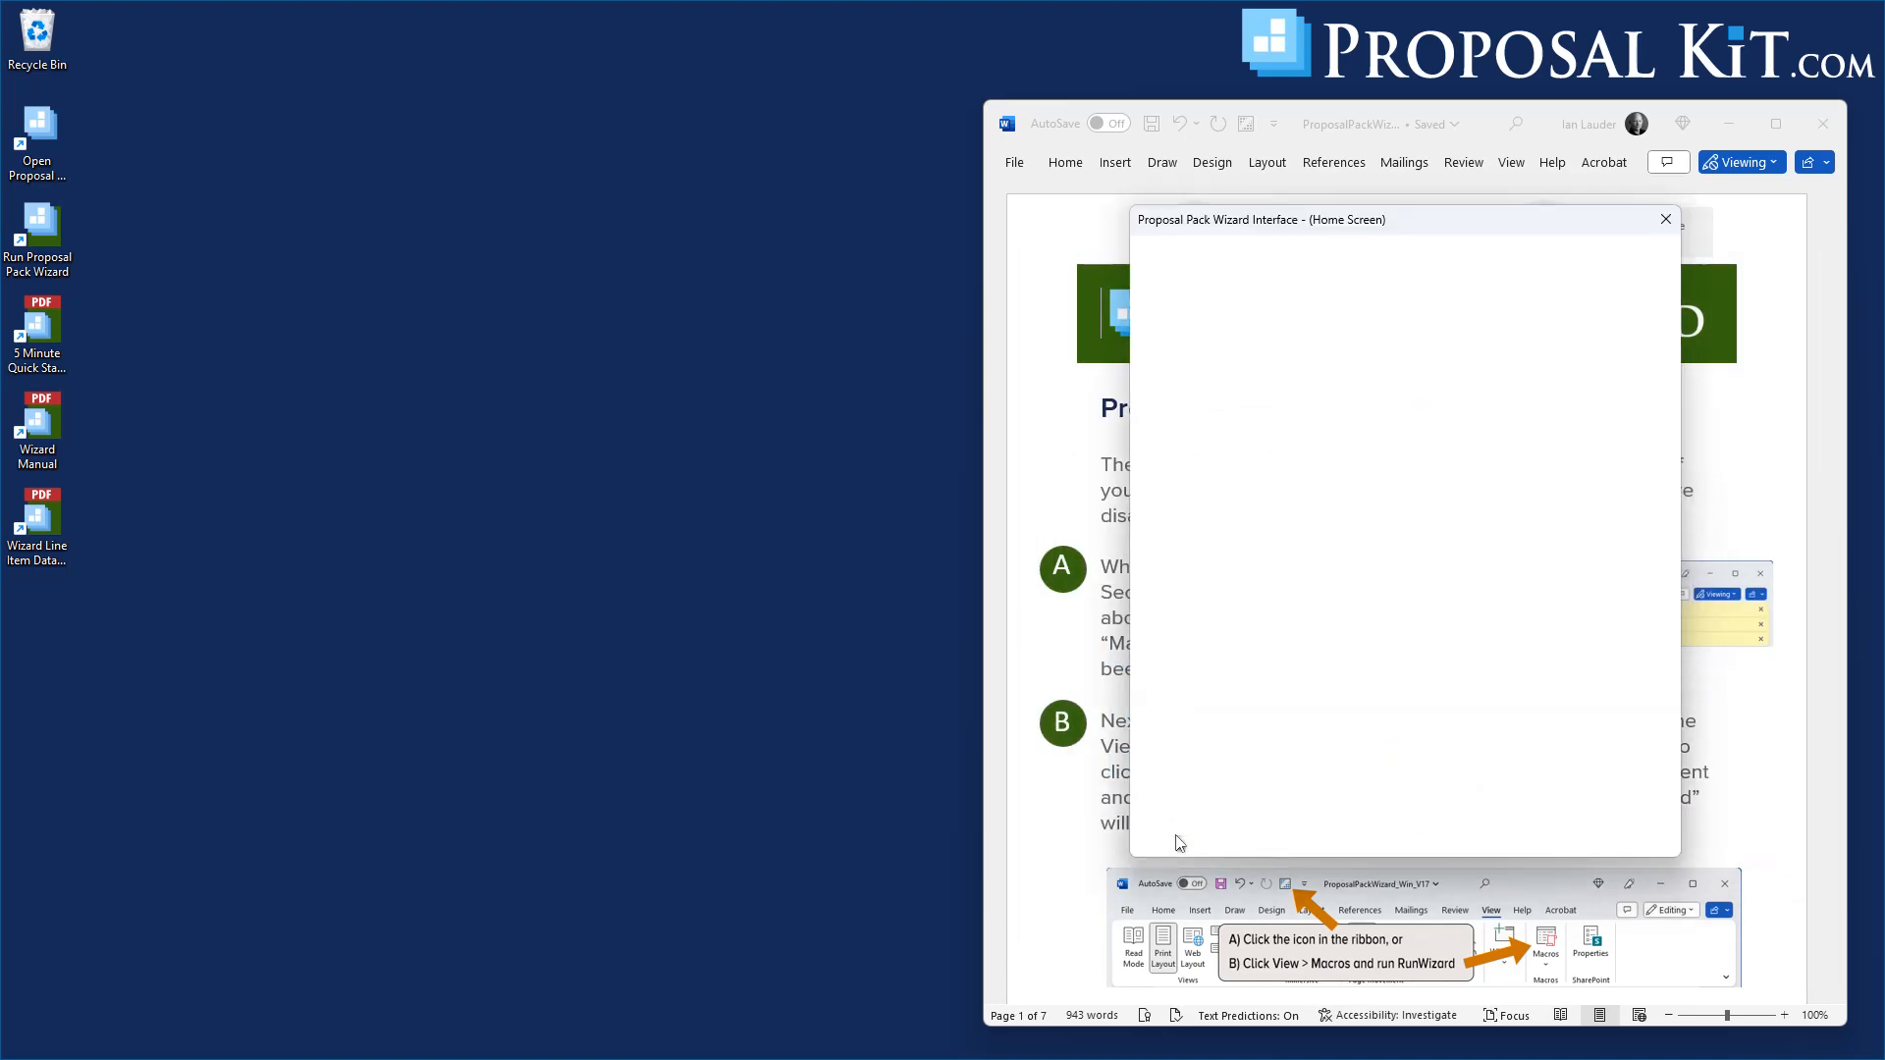
click(1361, 516)
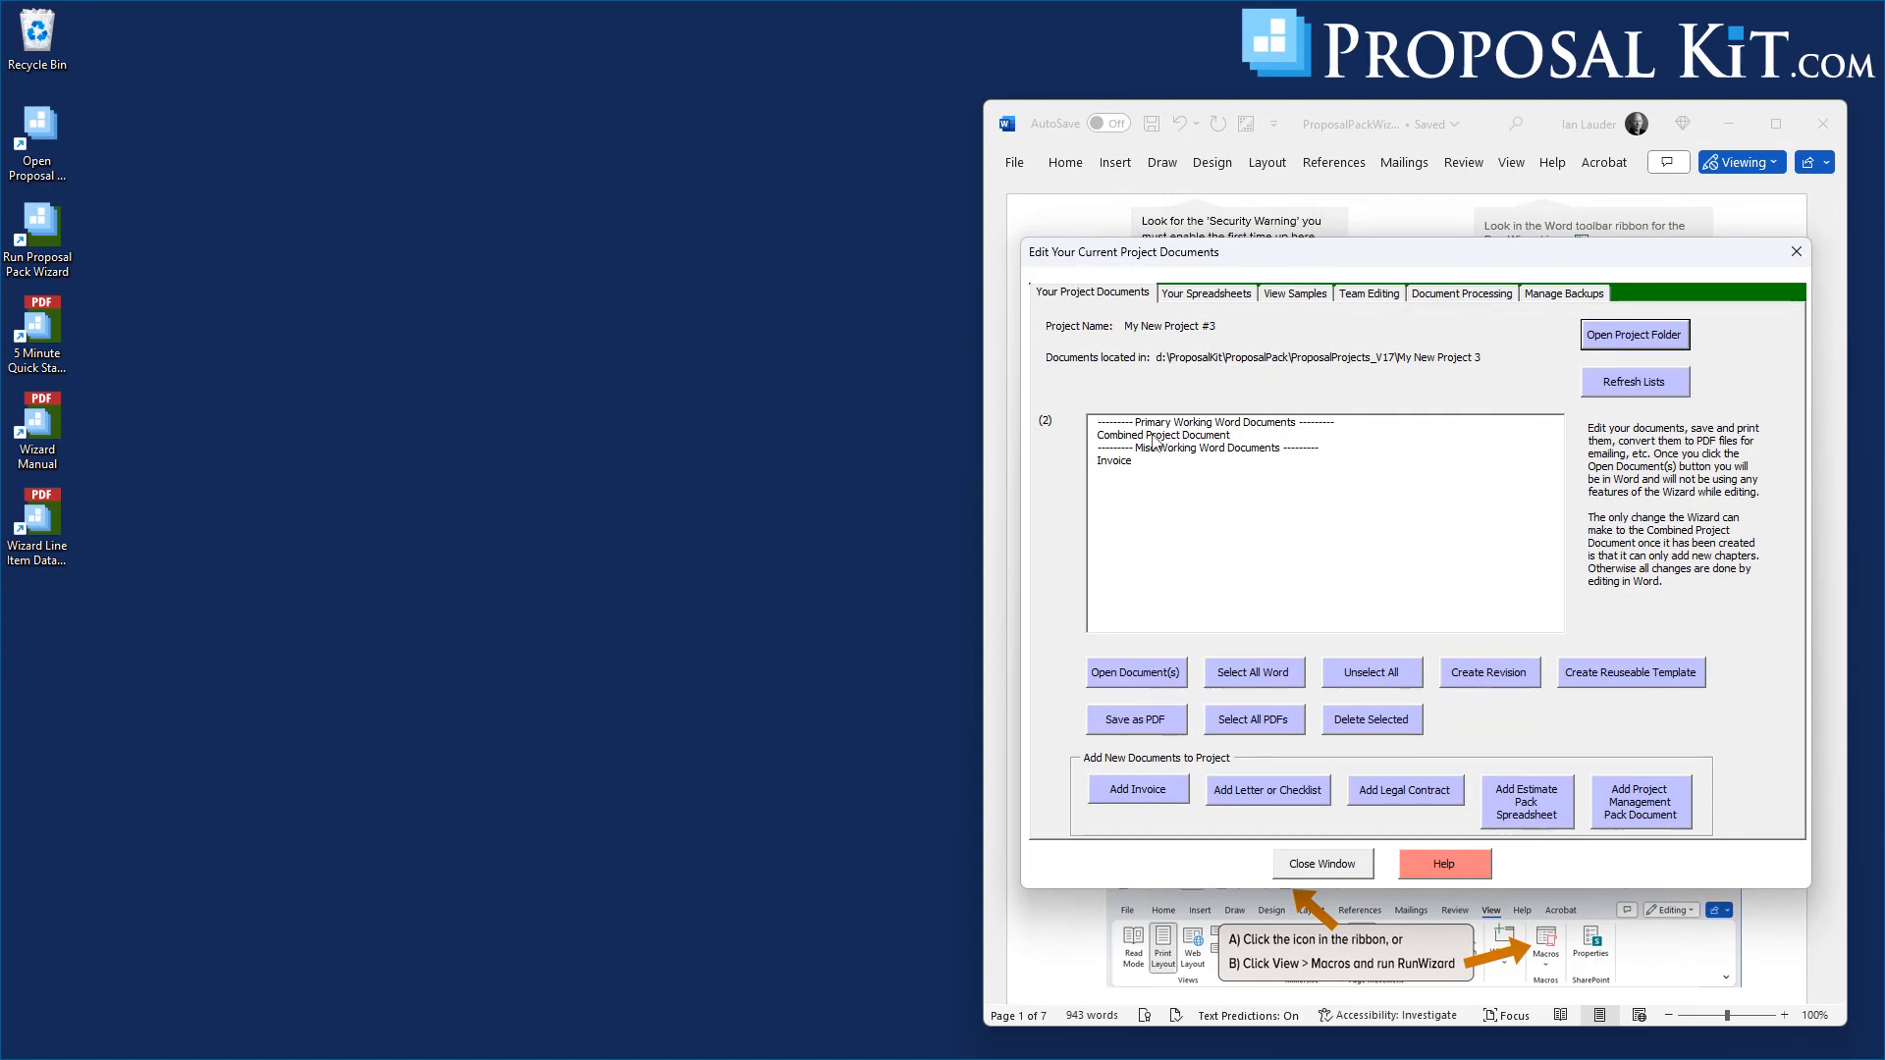
click(1158, 438)
click(1126, 464)
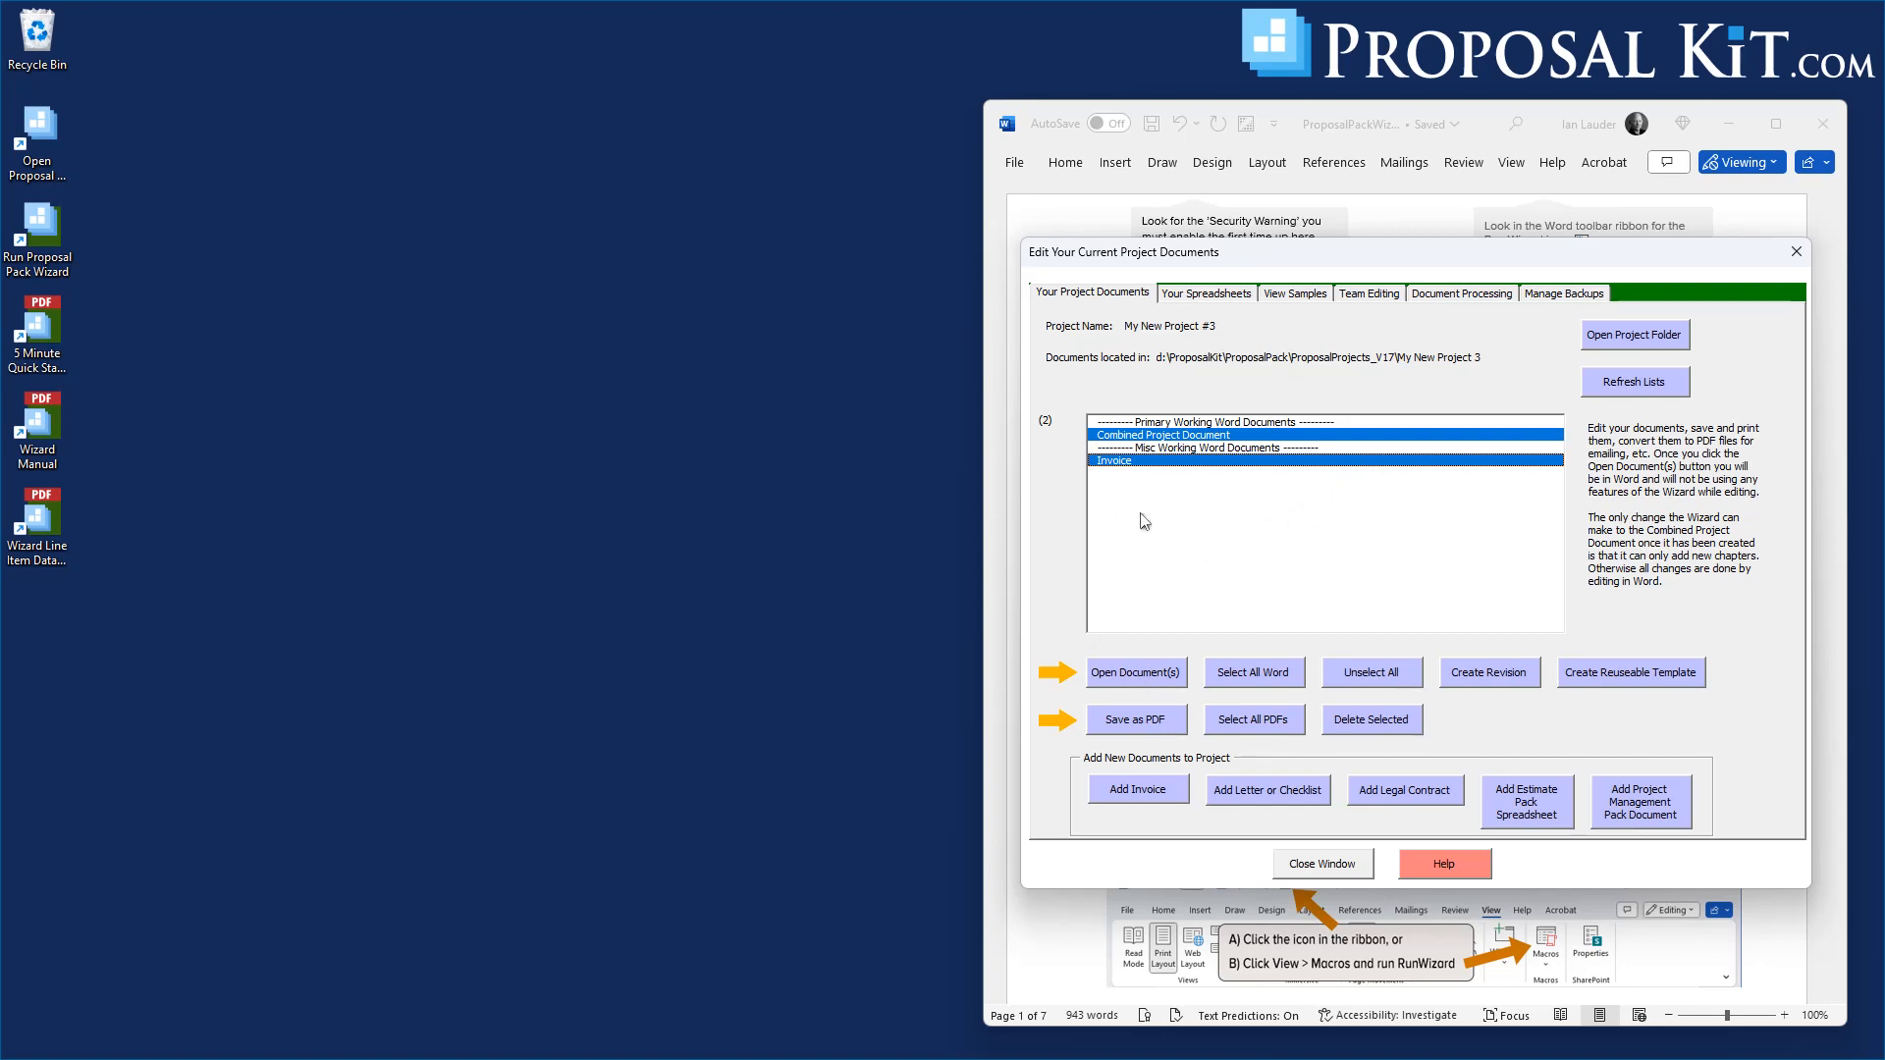
click(1129, 676)
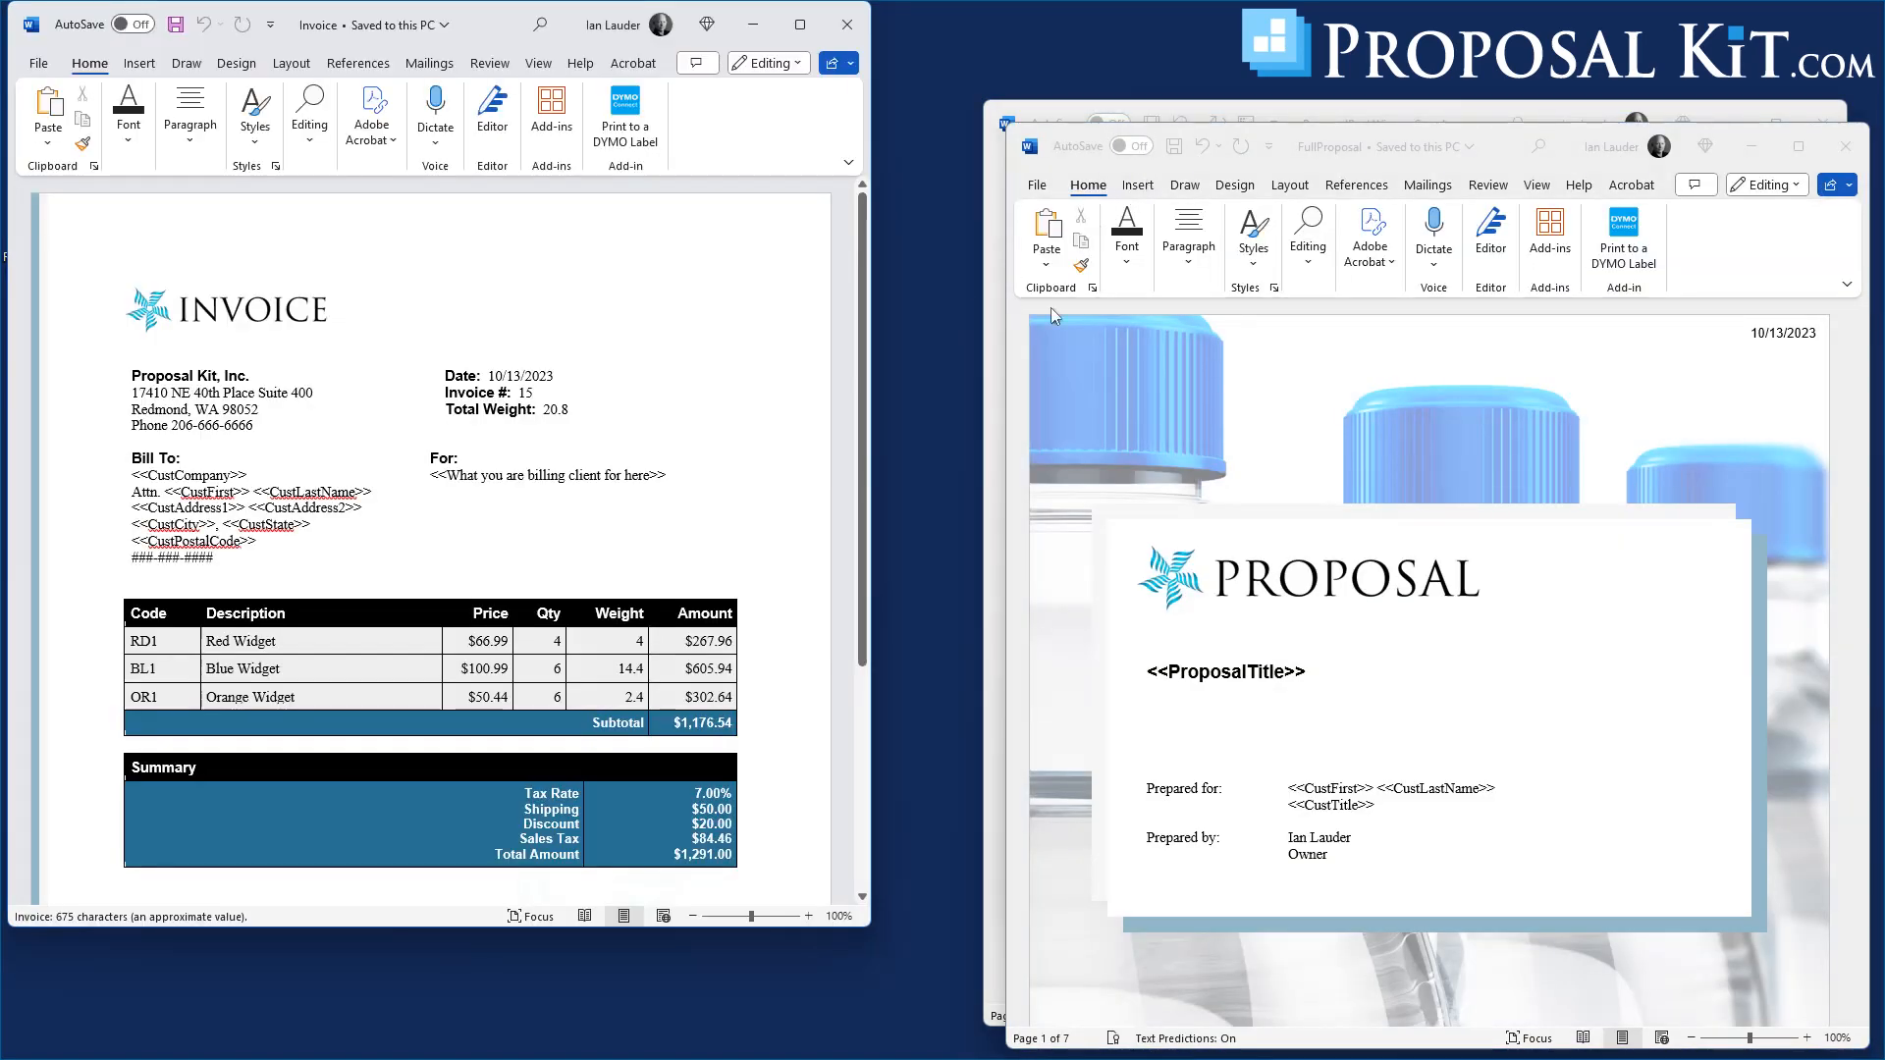
Arrange the Invoice and FullProposal documents side by side and review the Cost Summary page and the full invoice
drag(475, 32, 564, 70)
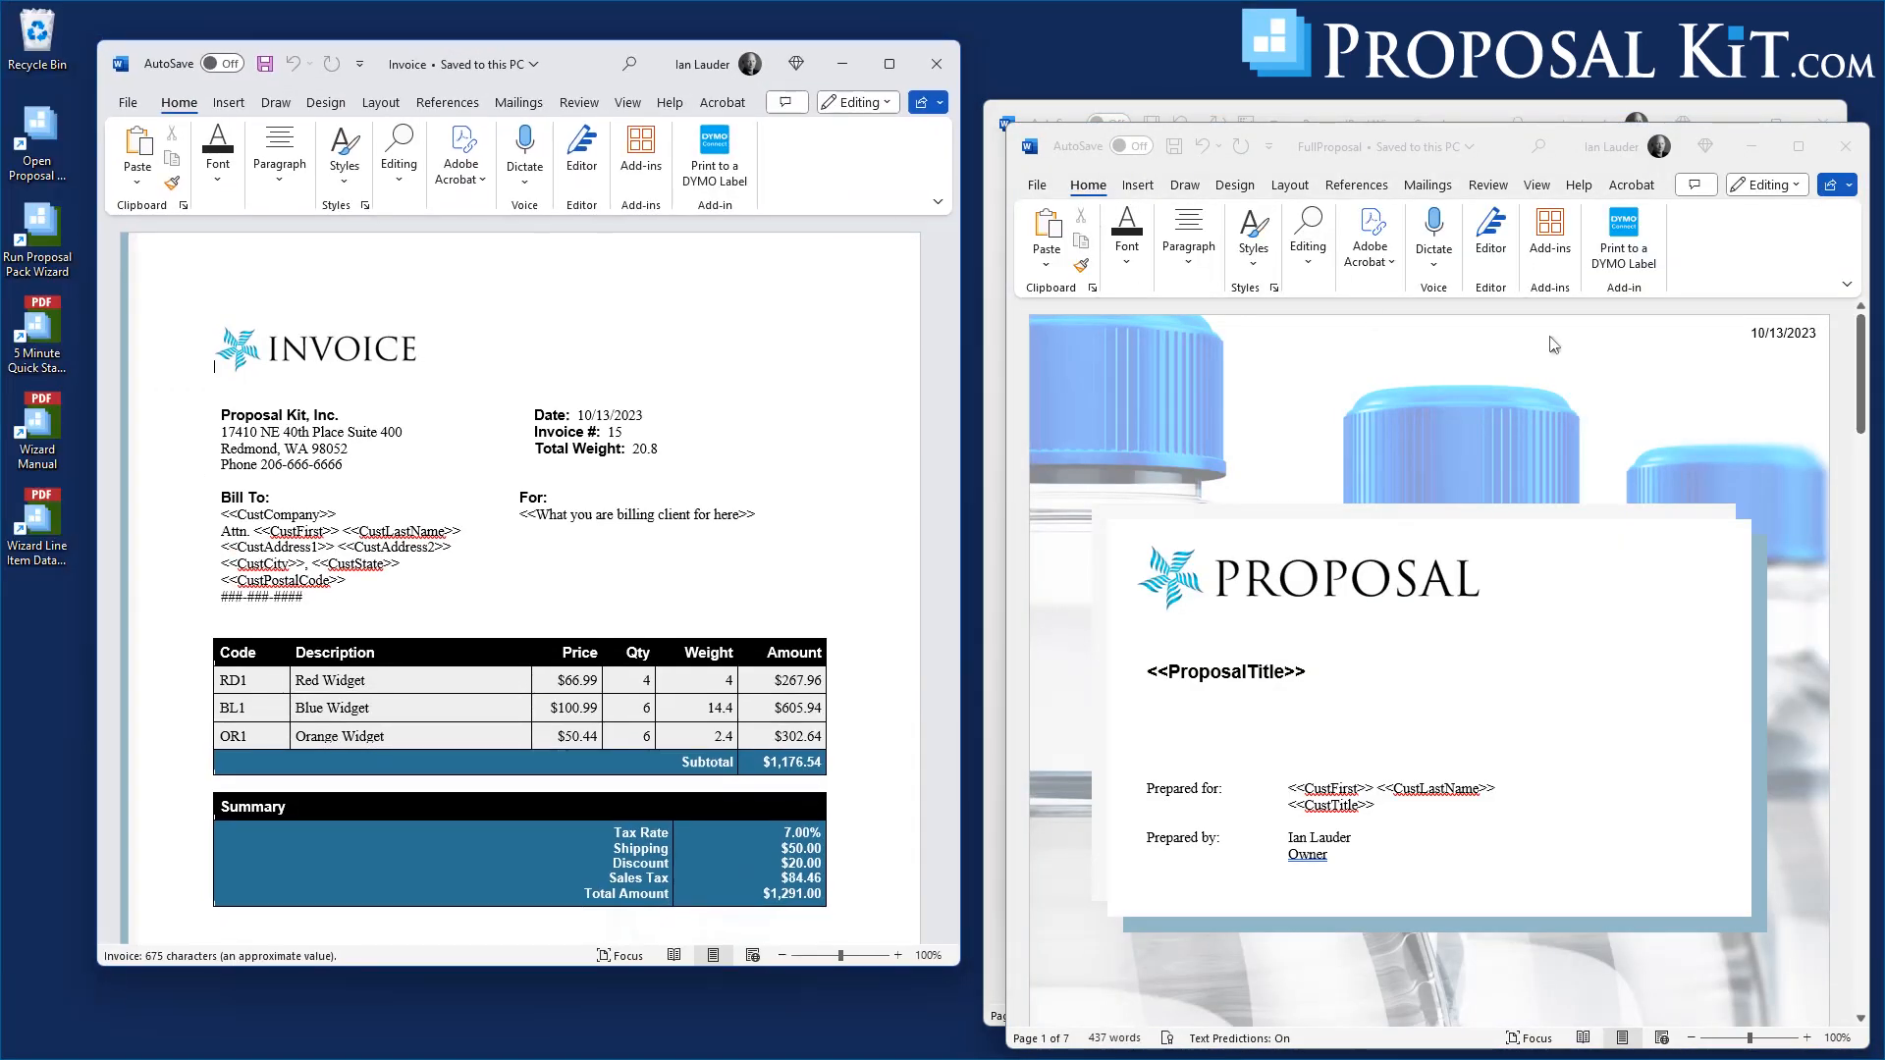
drag(1519, 140, 1475, 41)
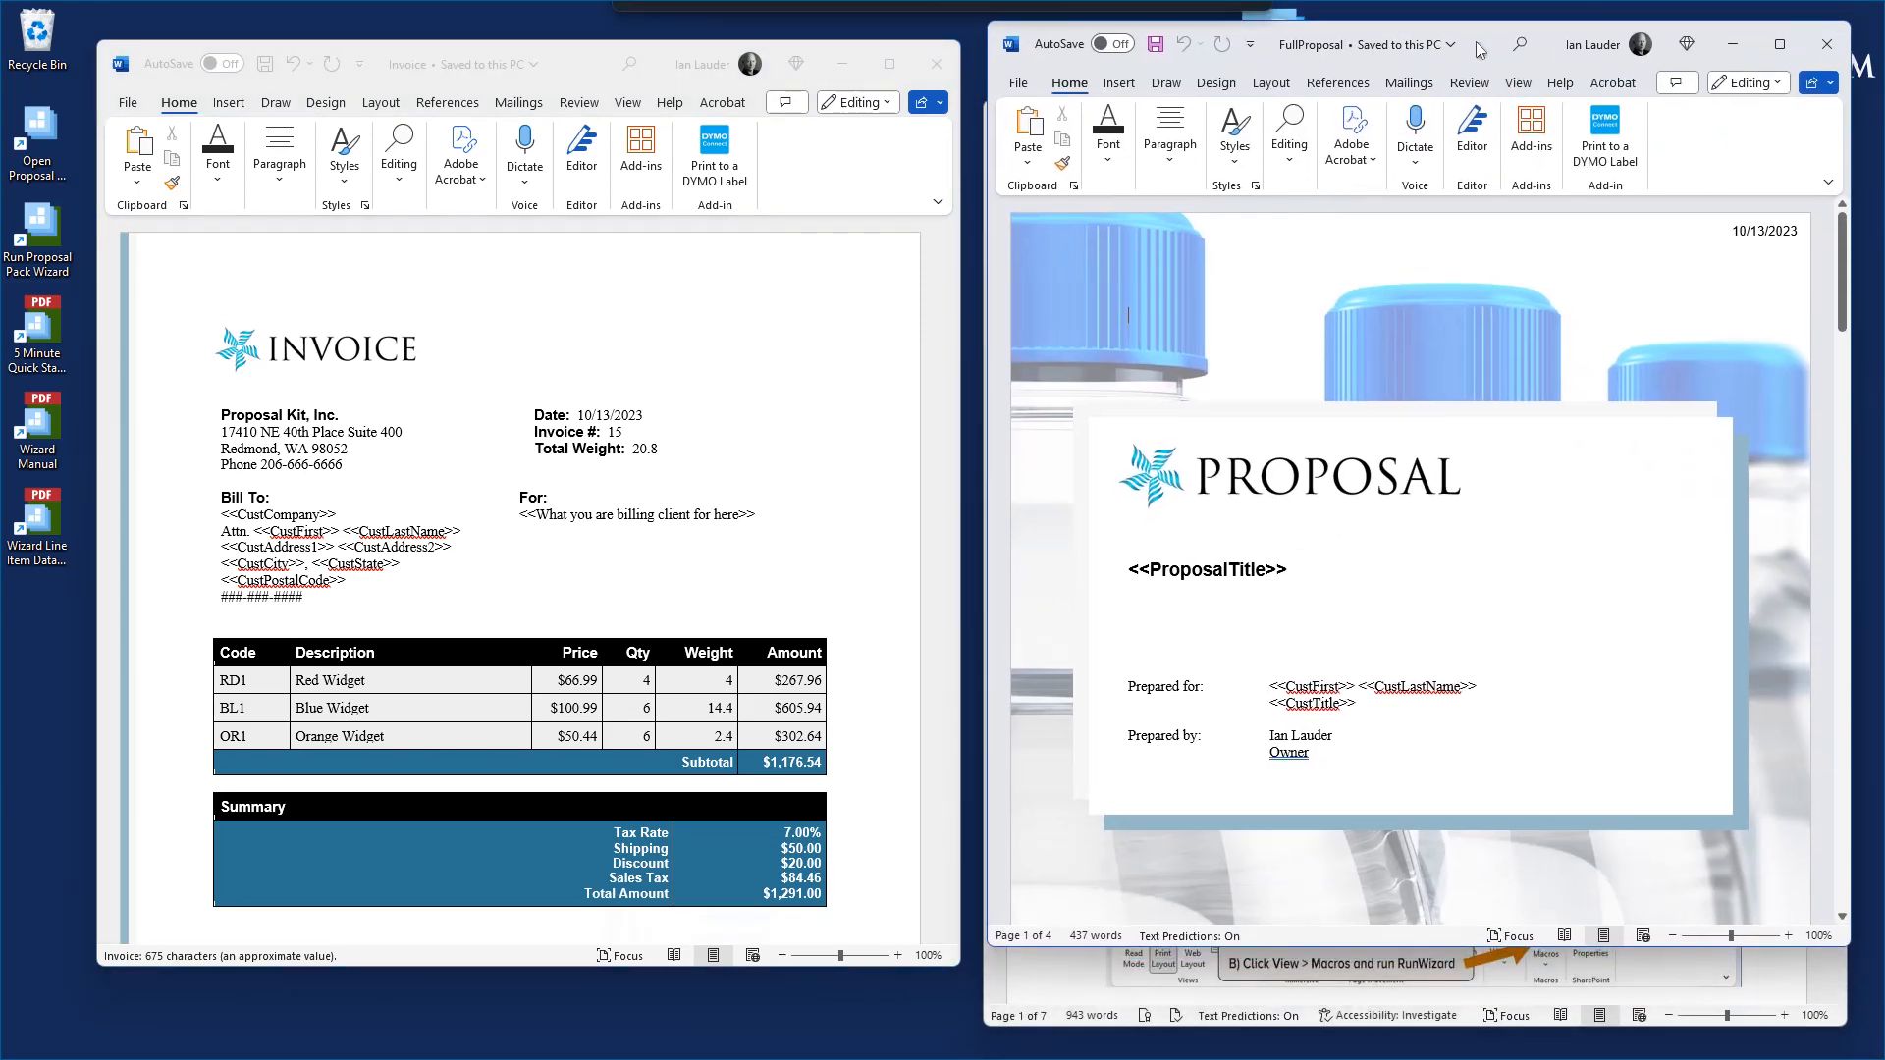
drag(1842, 250, 1878, 603)
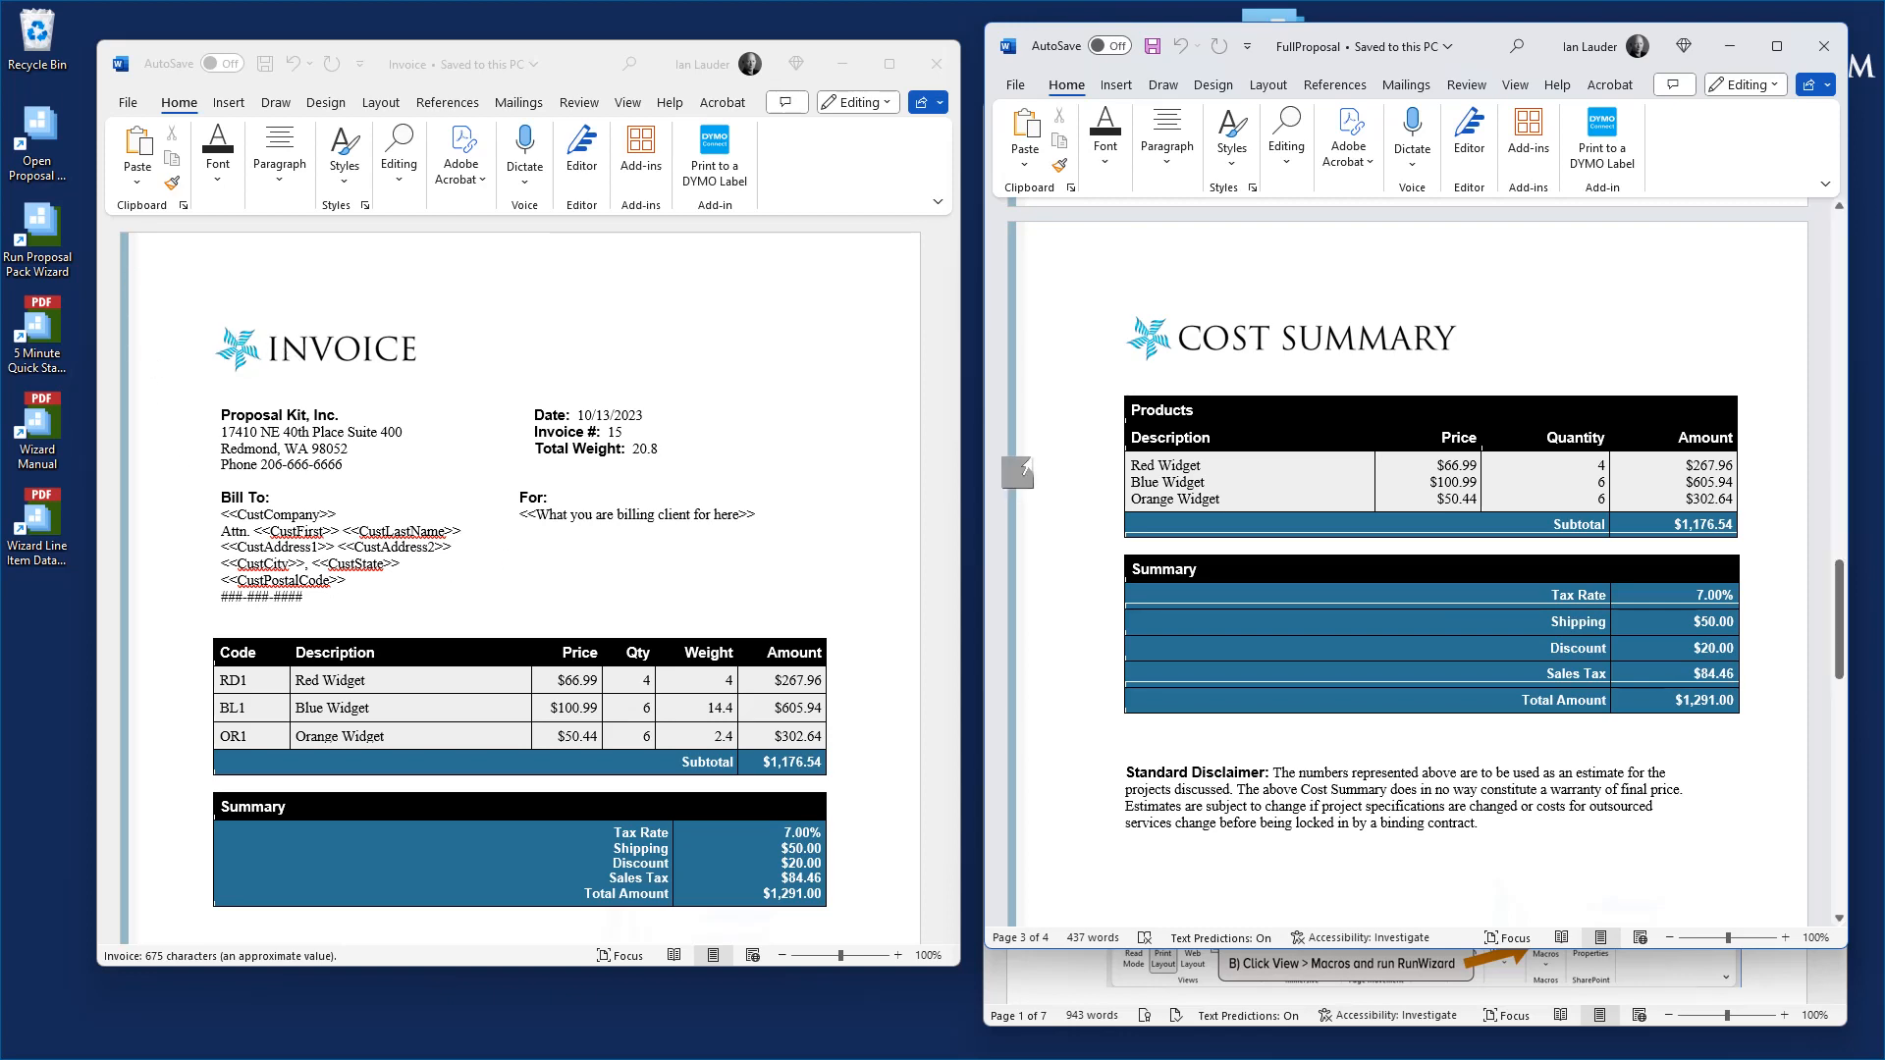
scroll(933, 557, down, 3)
scroll(933, 557, down, 2)
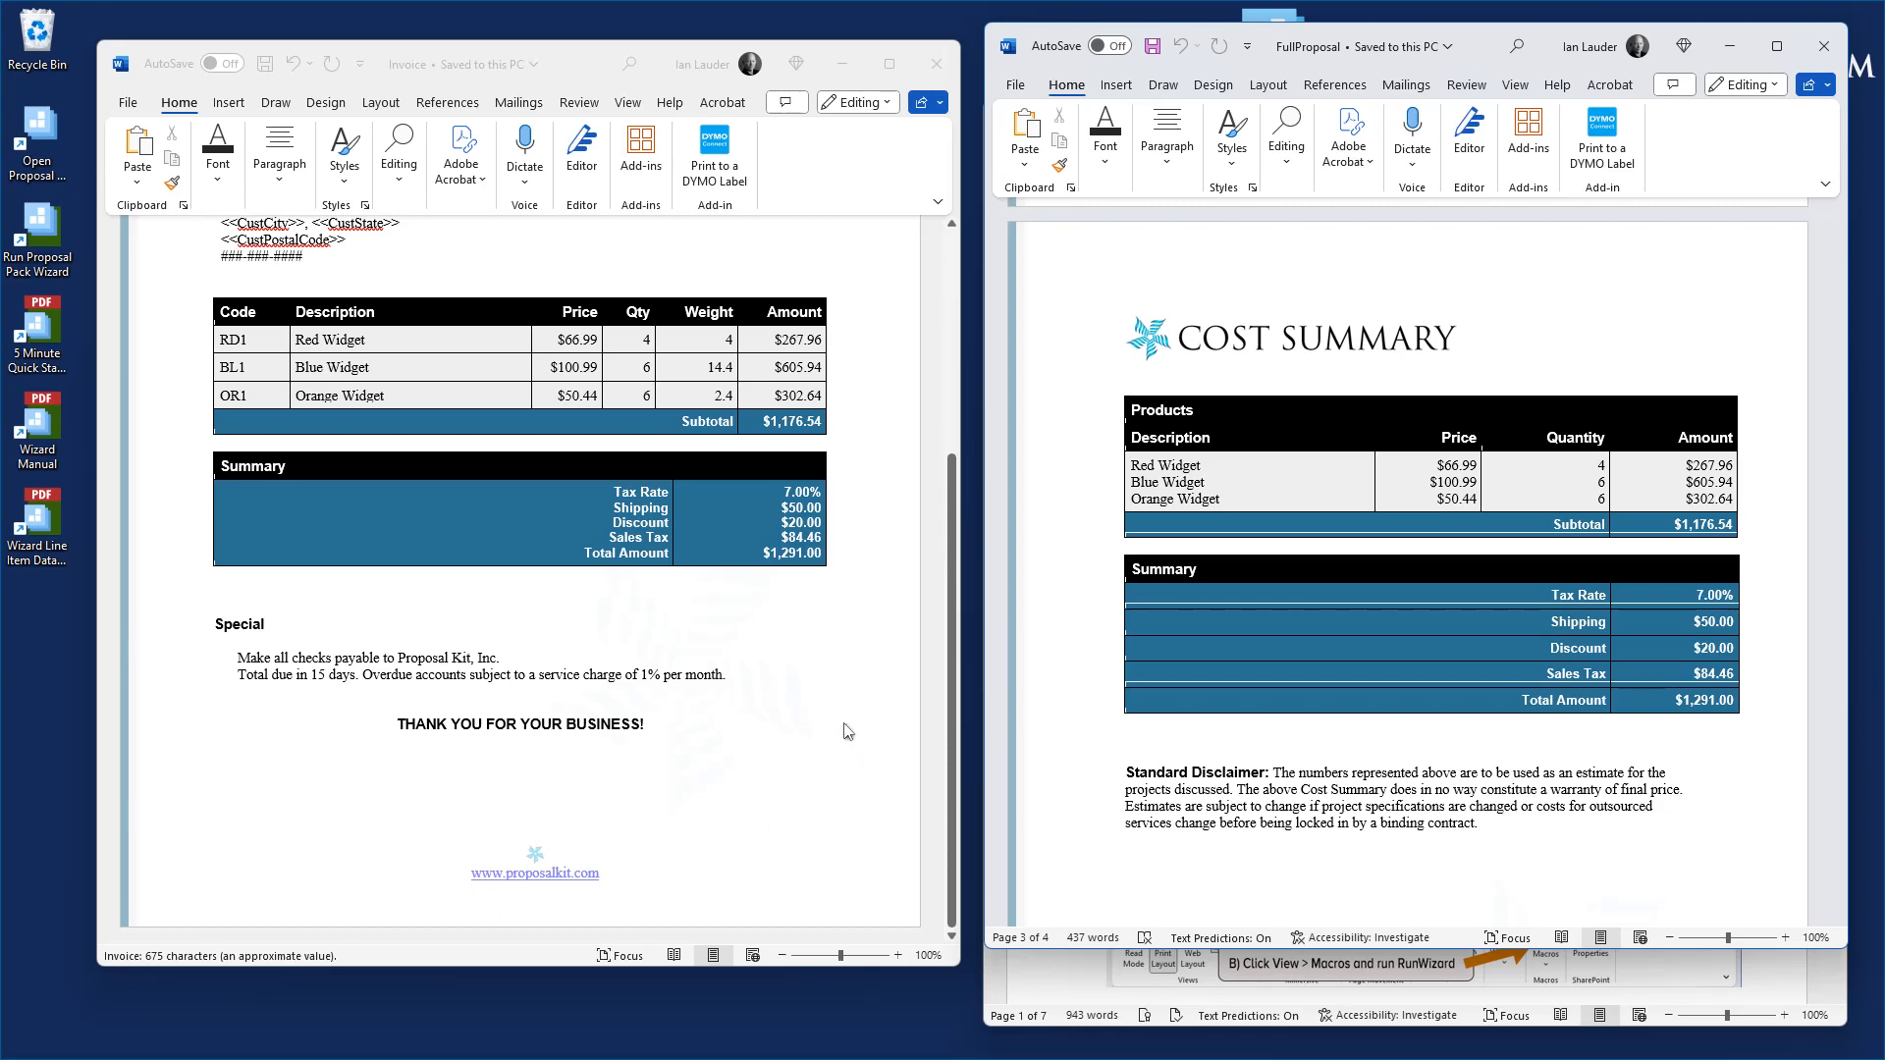
scroll(852, 761, up, 6)
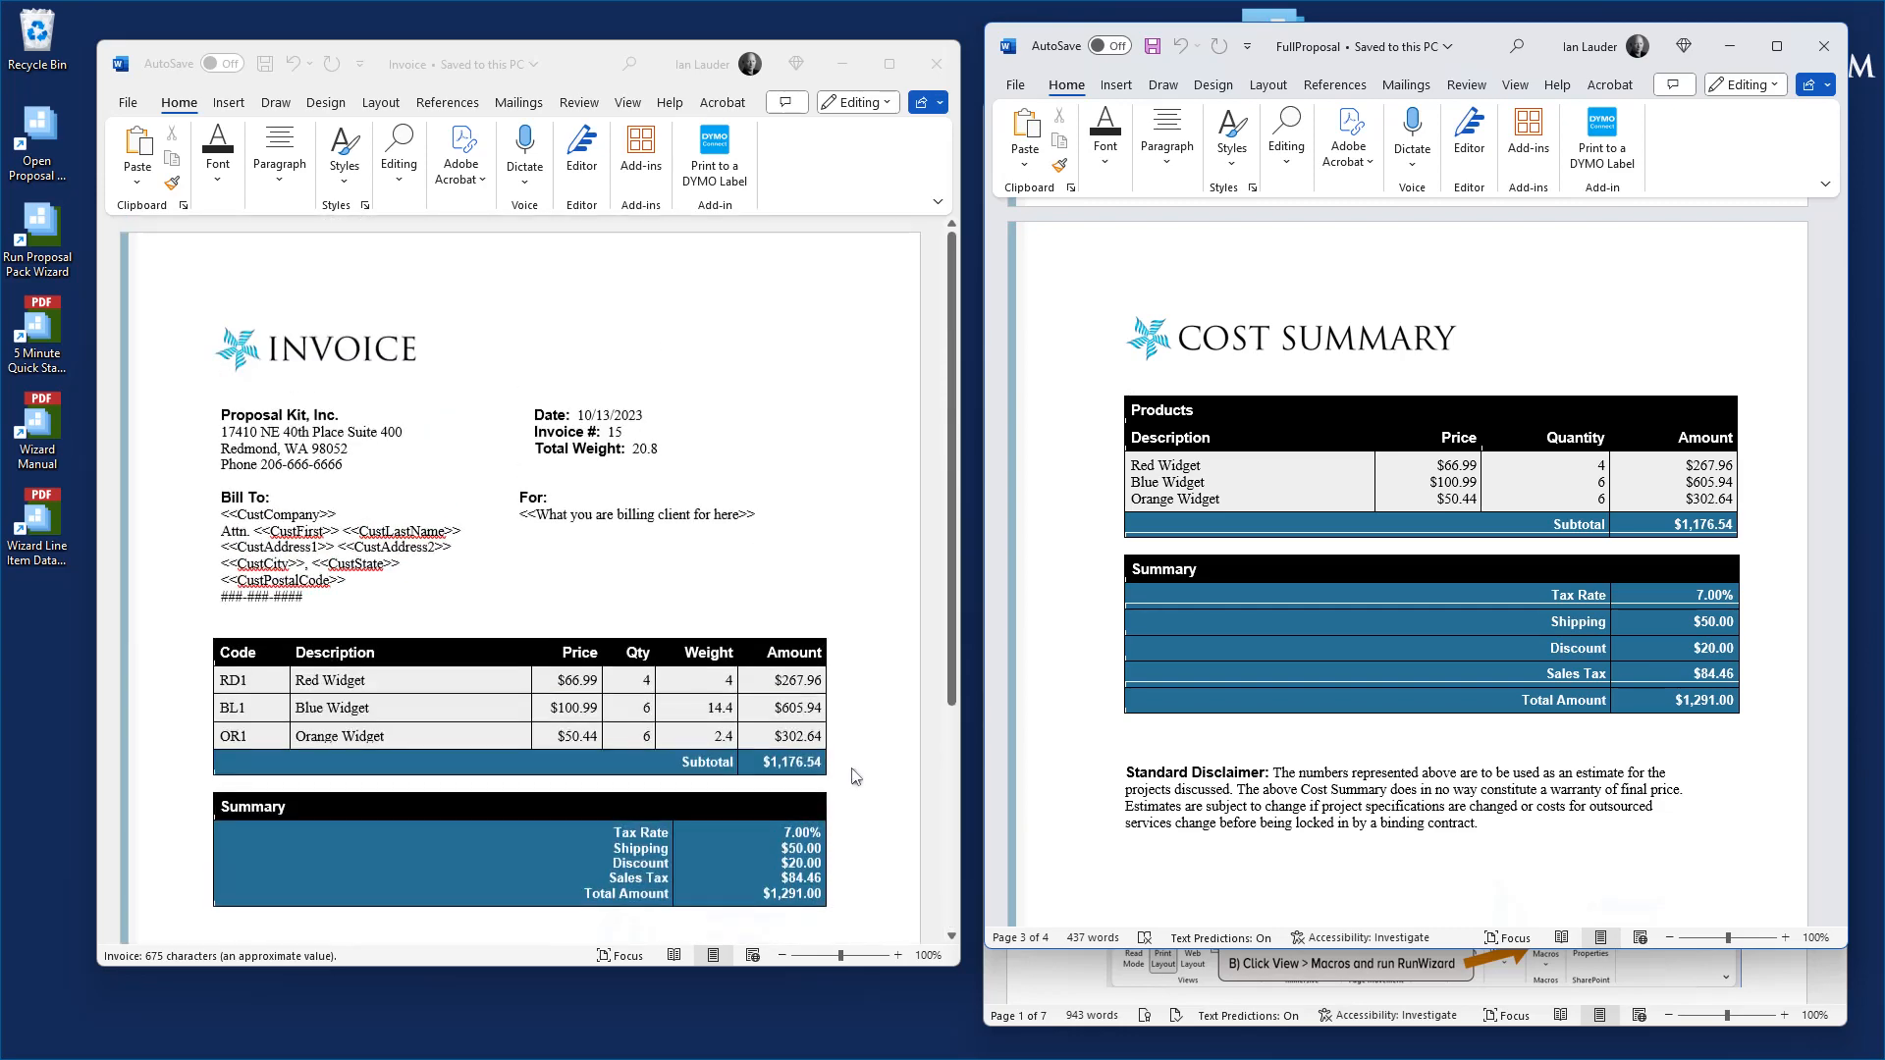
scroll(857, 774, down, 6)
scroll(856, 775, up, 3)
scroll(856, 775, down, 2)
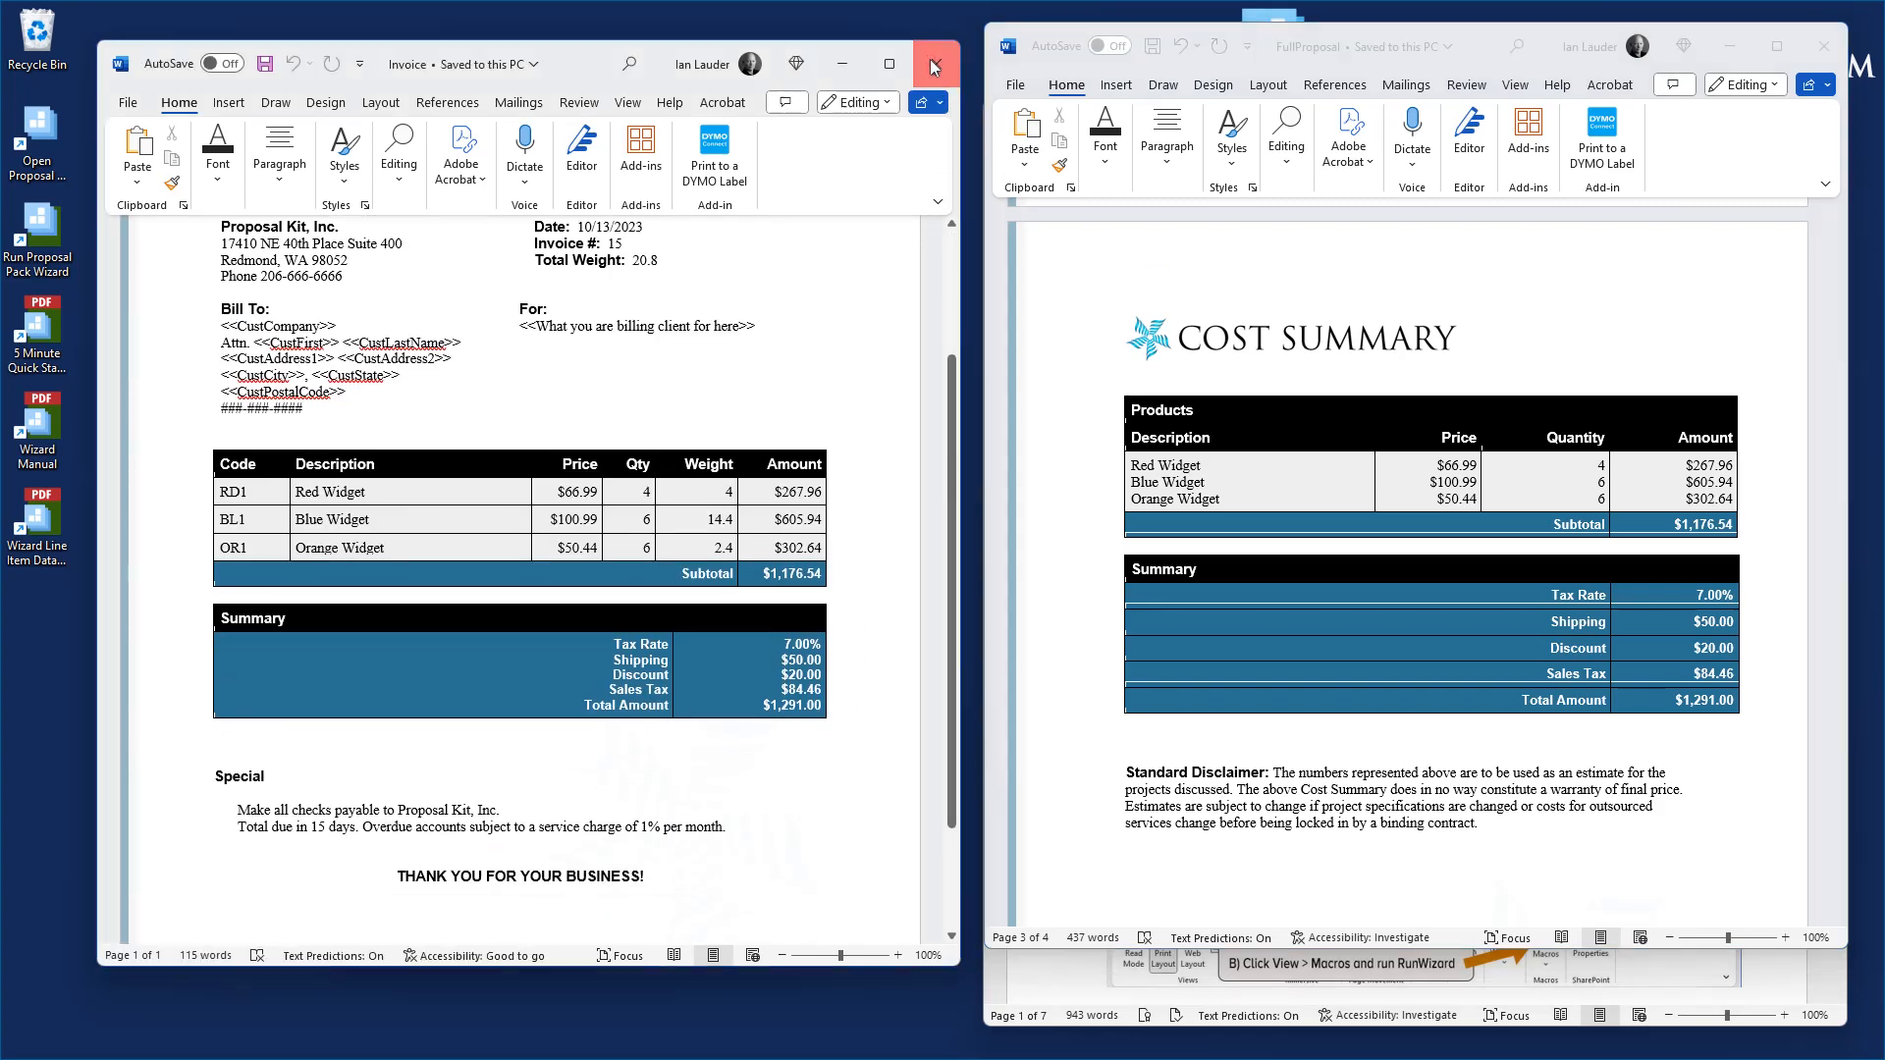
Close the Invoice and FullProposal documents and the project documents window
click(933, 61)
click(1823, 46)
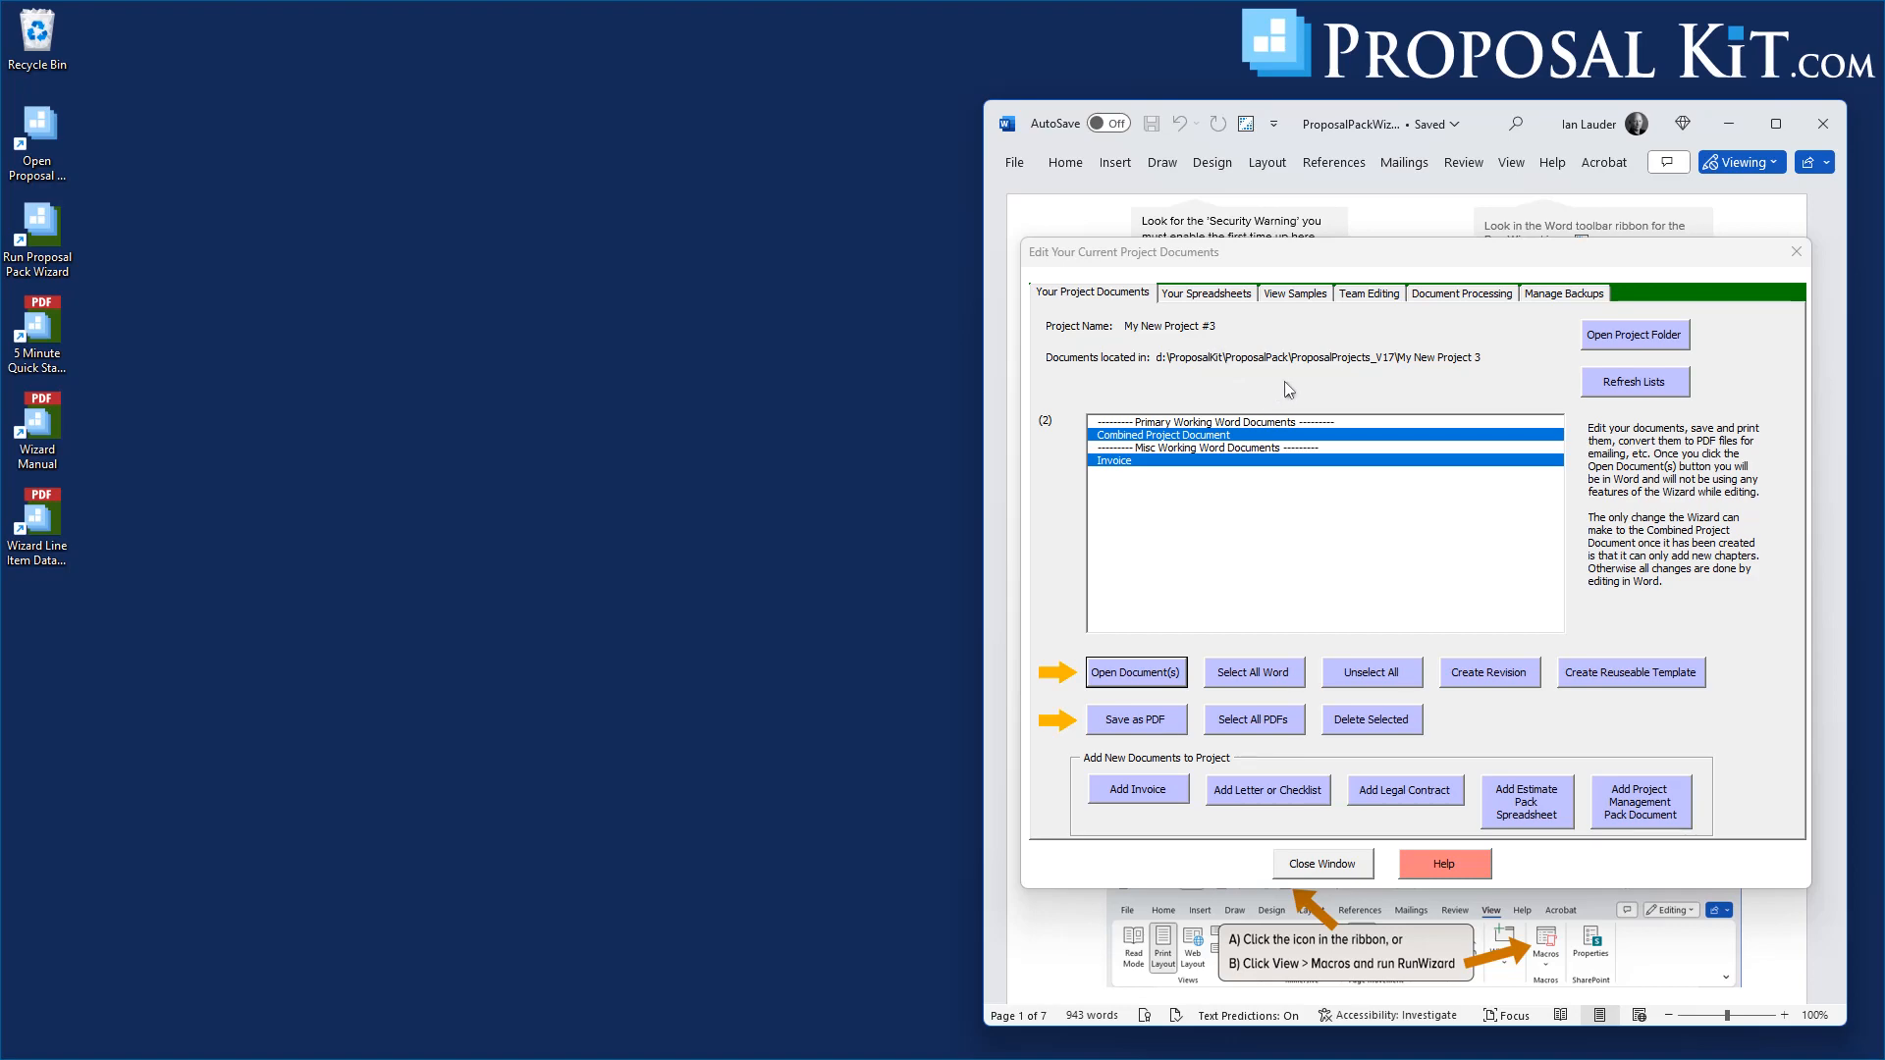
click(1322, 864)
Open the list of editable quote templates for the Custom Product DB definition from the preferences
click(1252, 498)
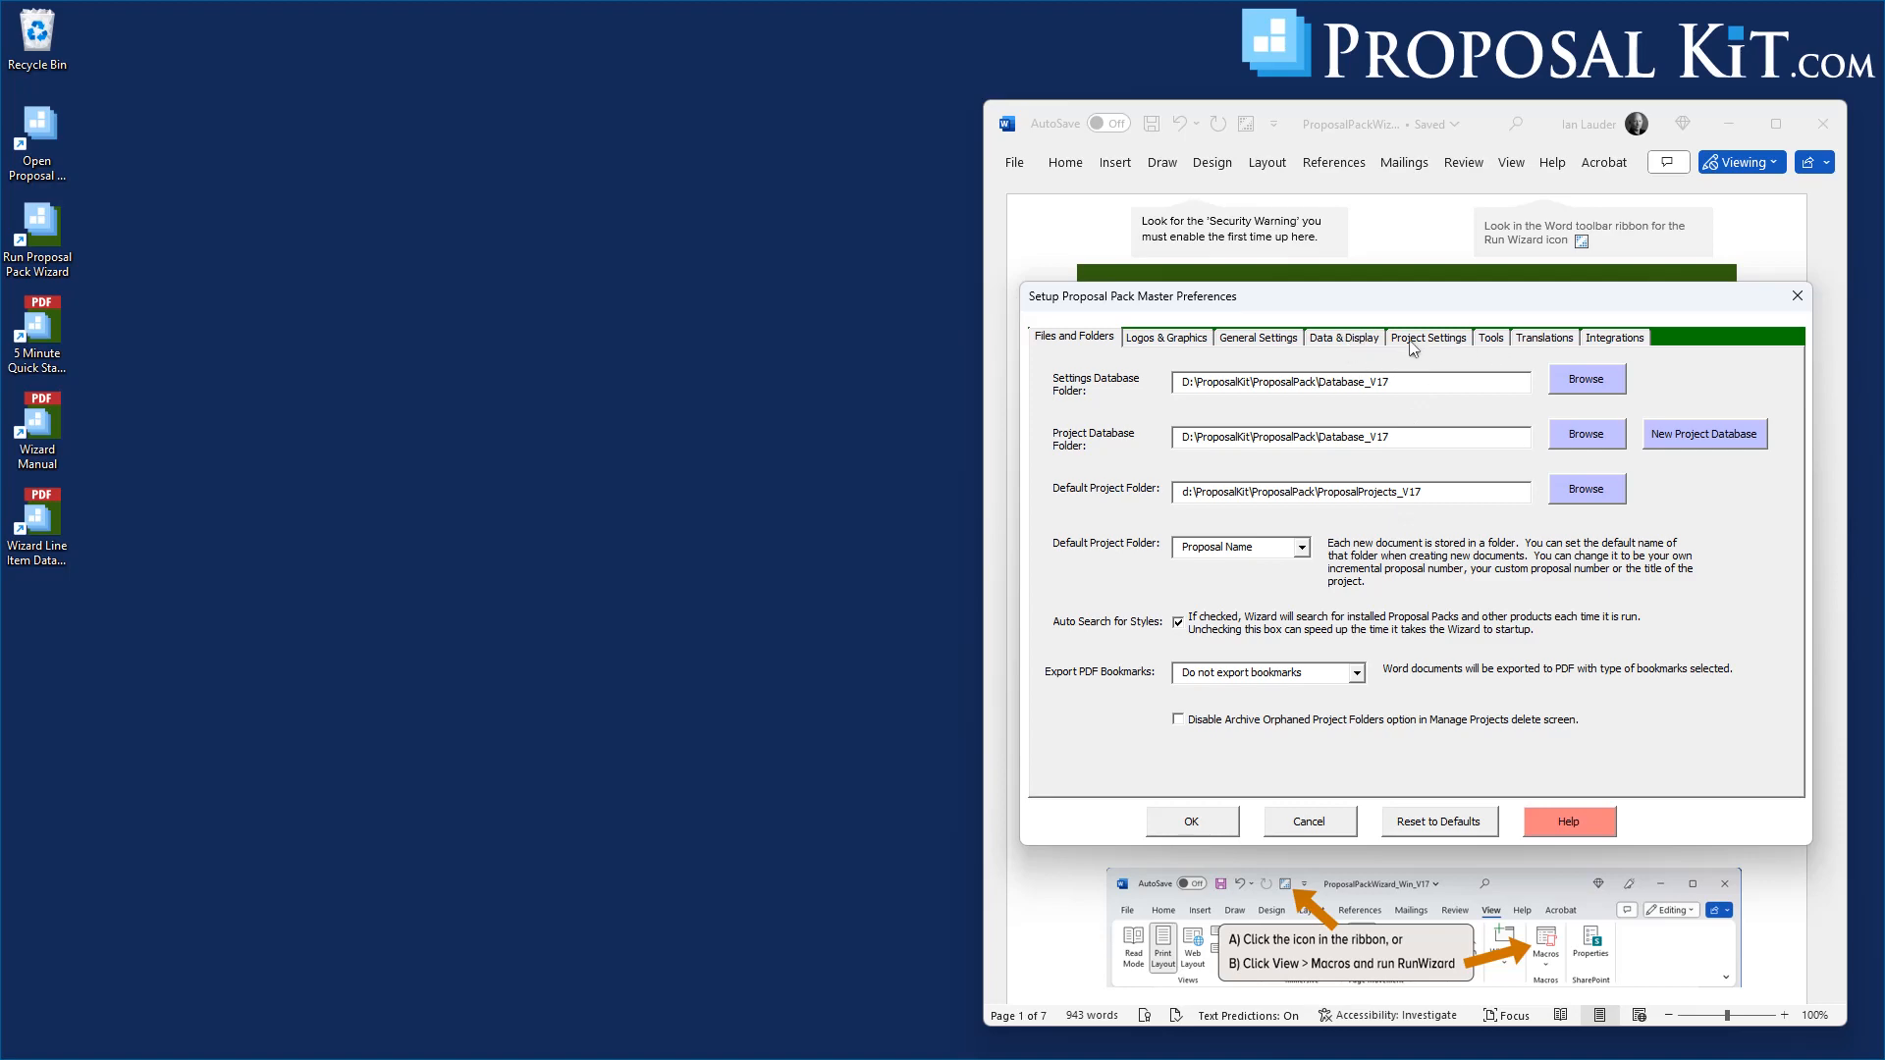
click(1346, 345)
click(1123, 384)
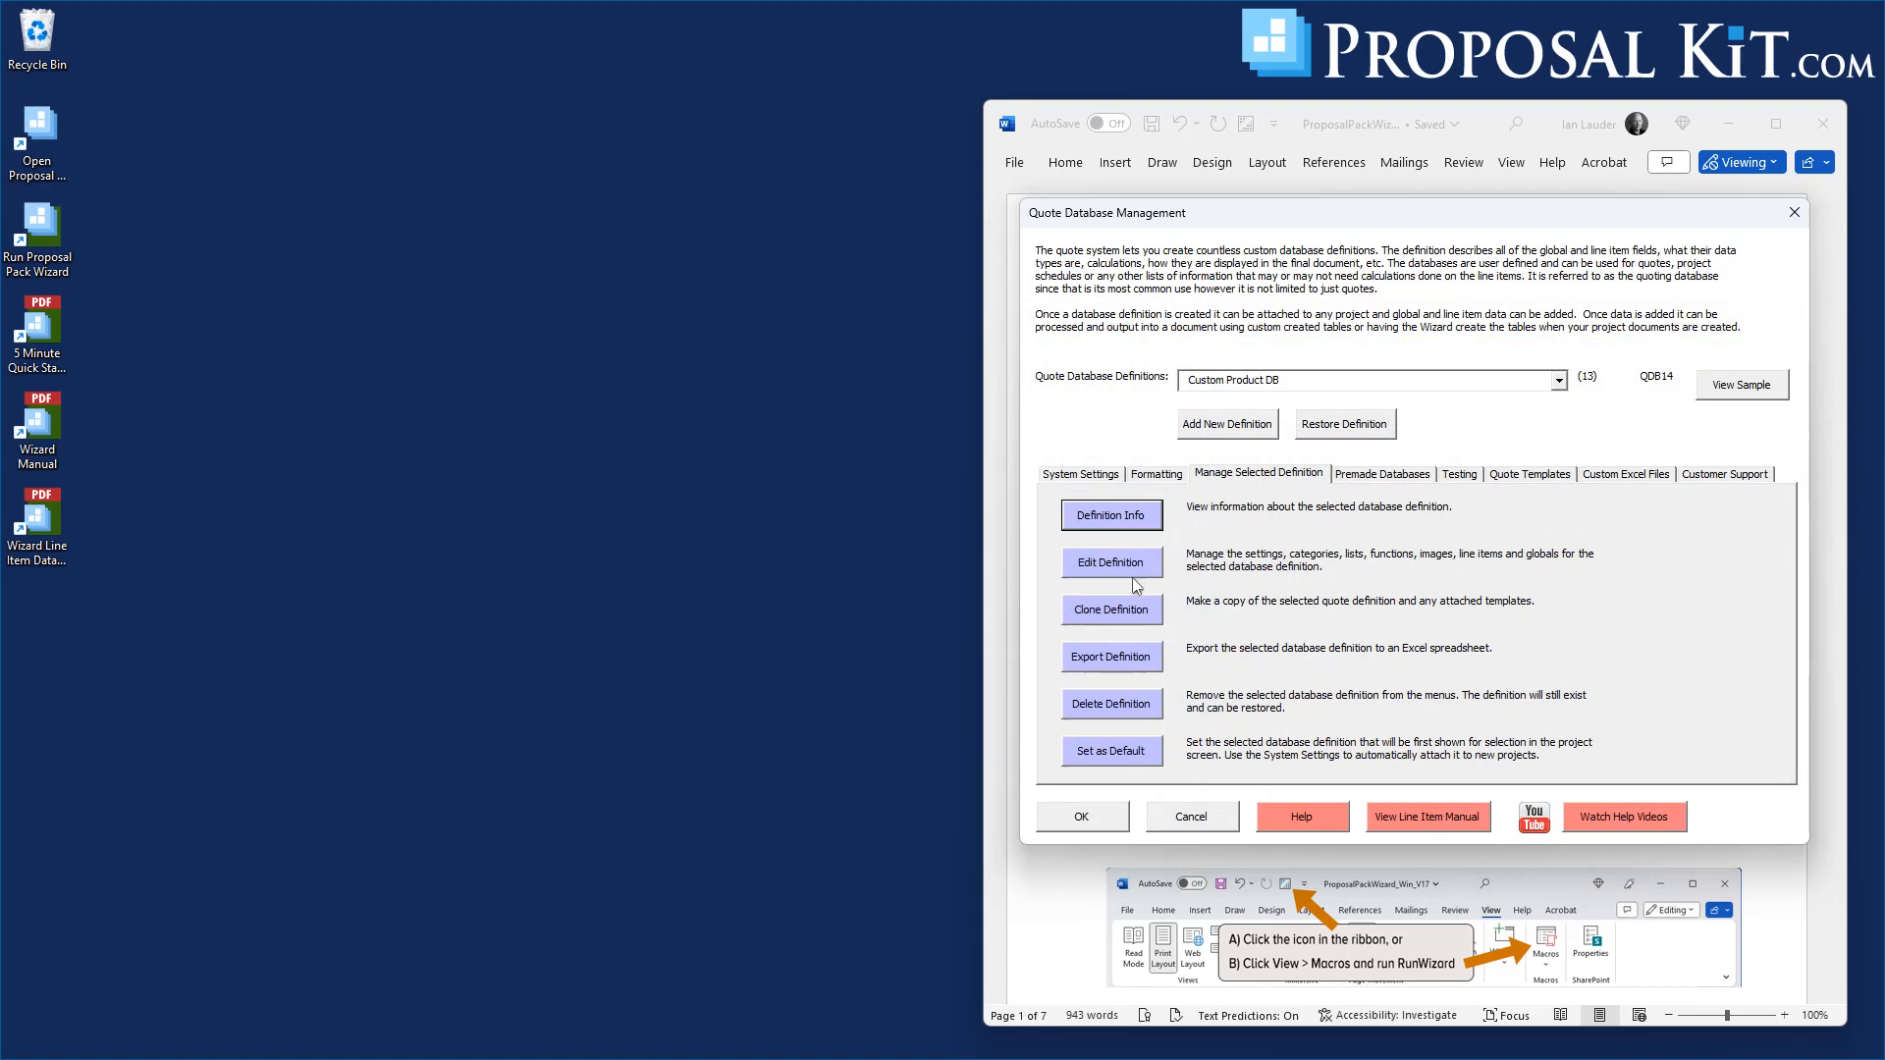
click(1507, 481)
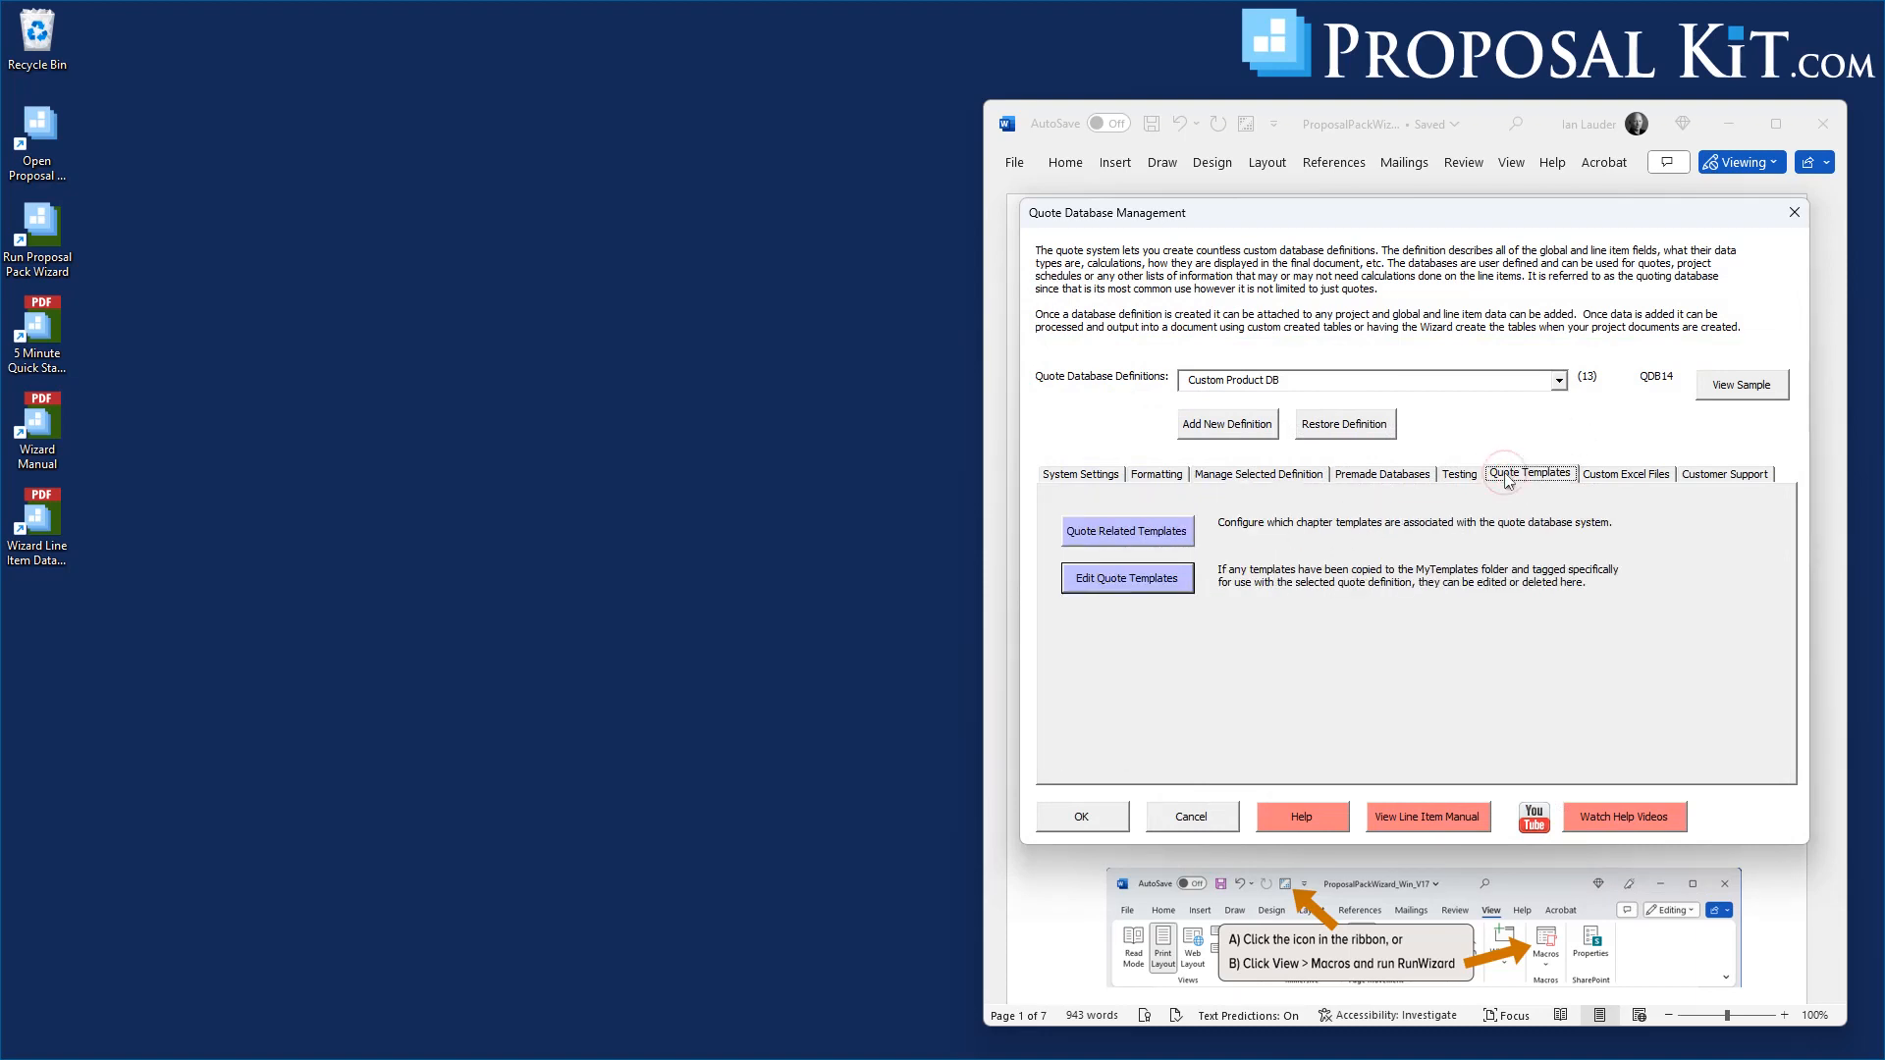
click(1148, 585)
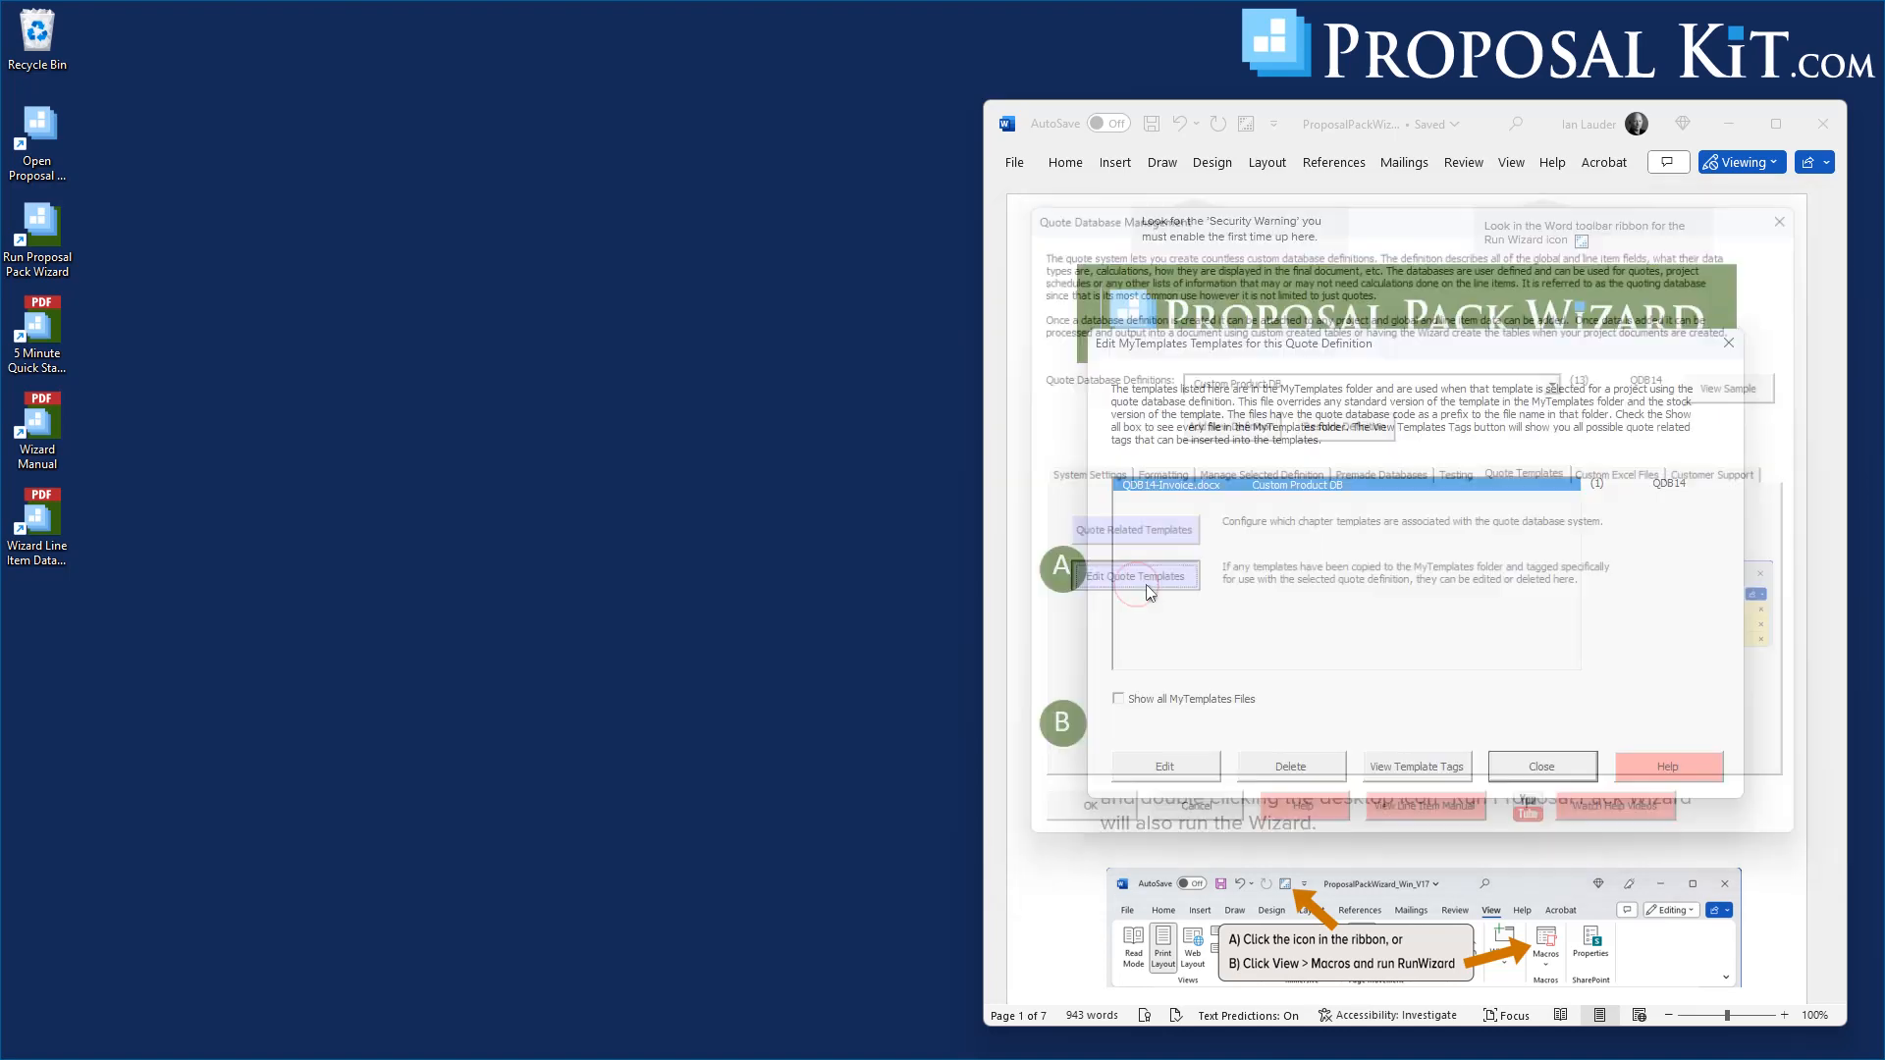
Show all MyTemplates files and open QDB19-Budget.docx for editing
click(1145, 698)
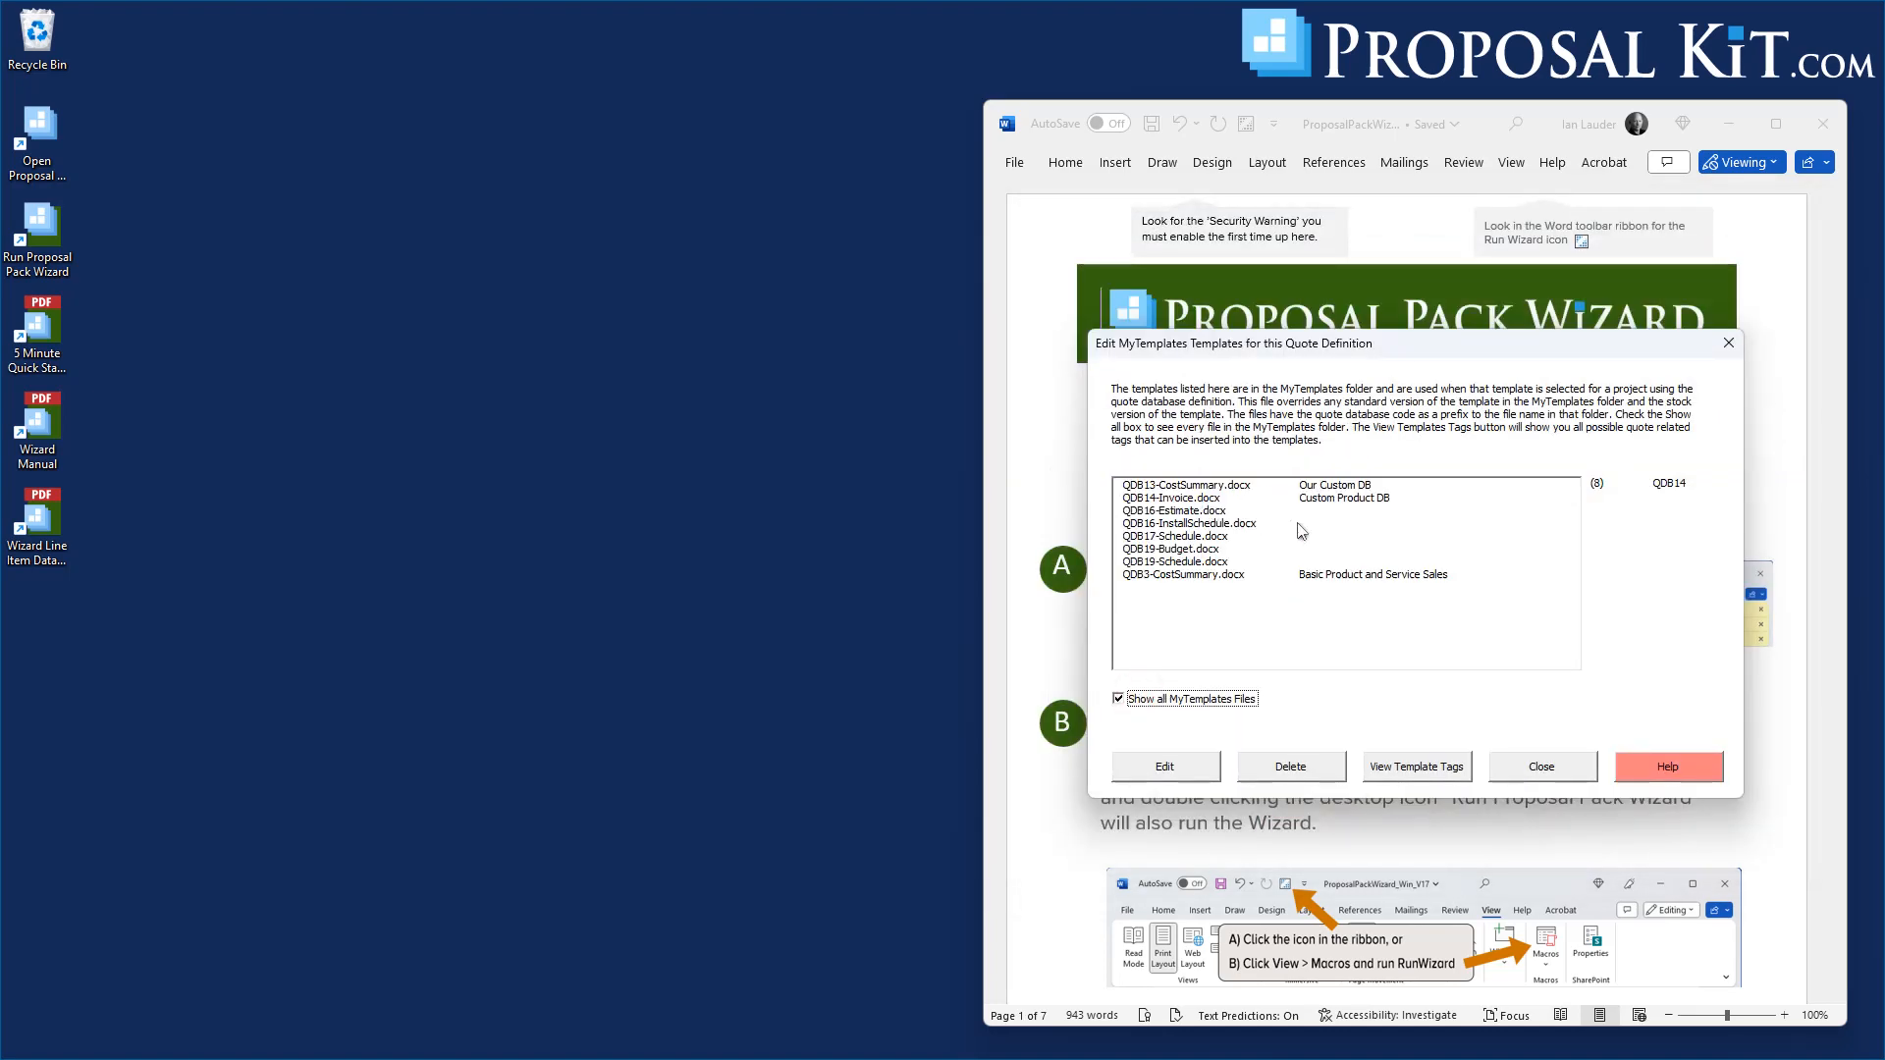
click(1177, 551)
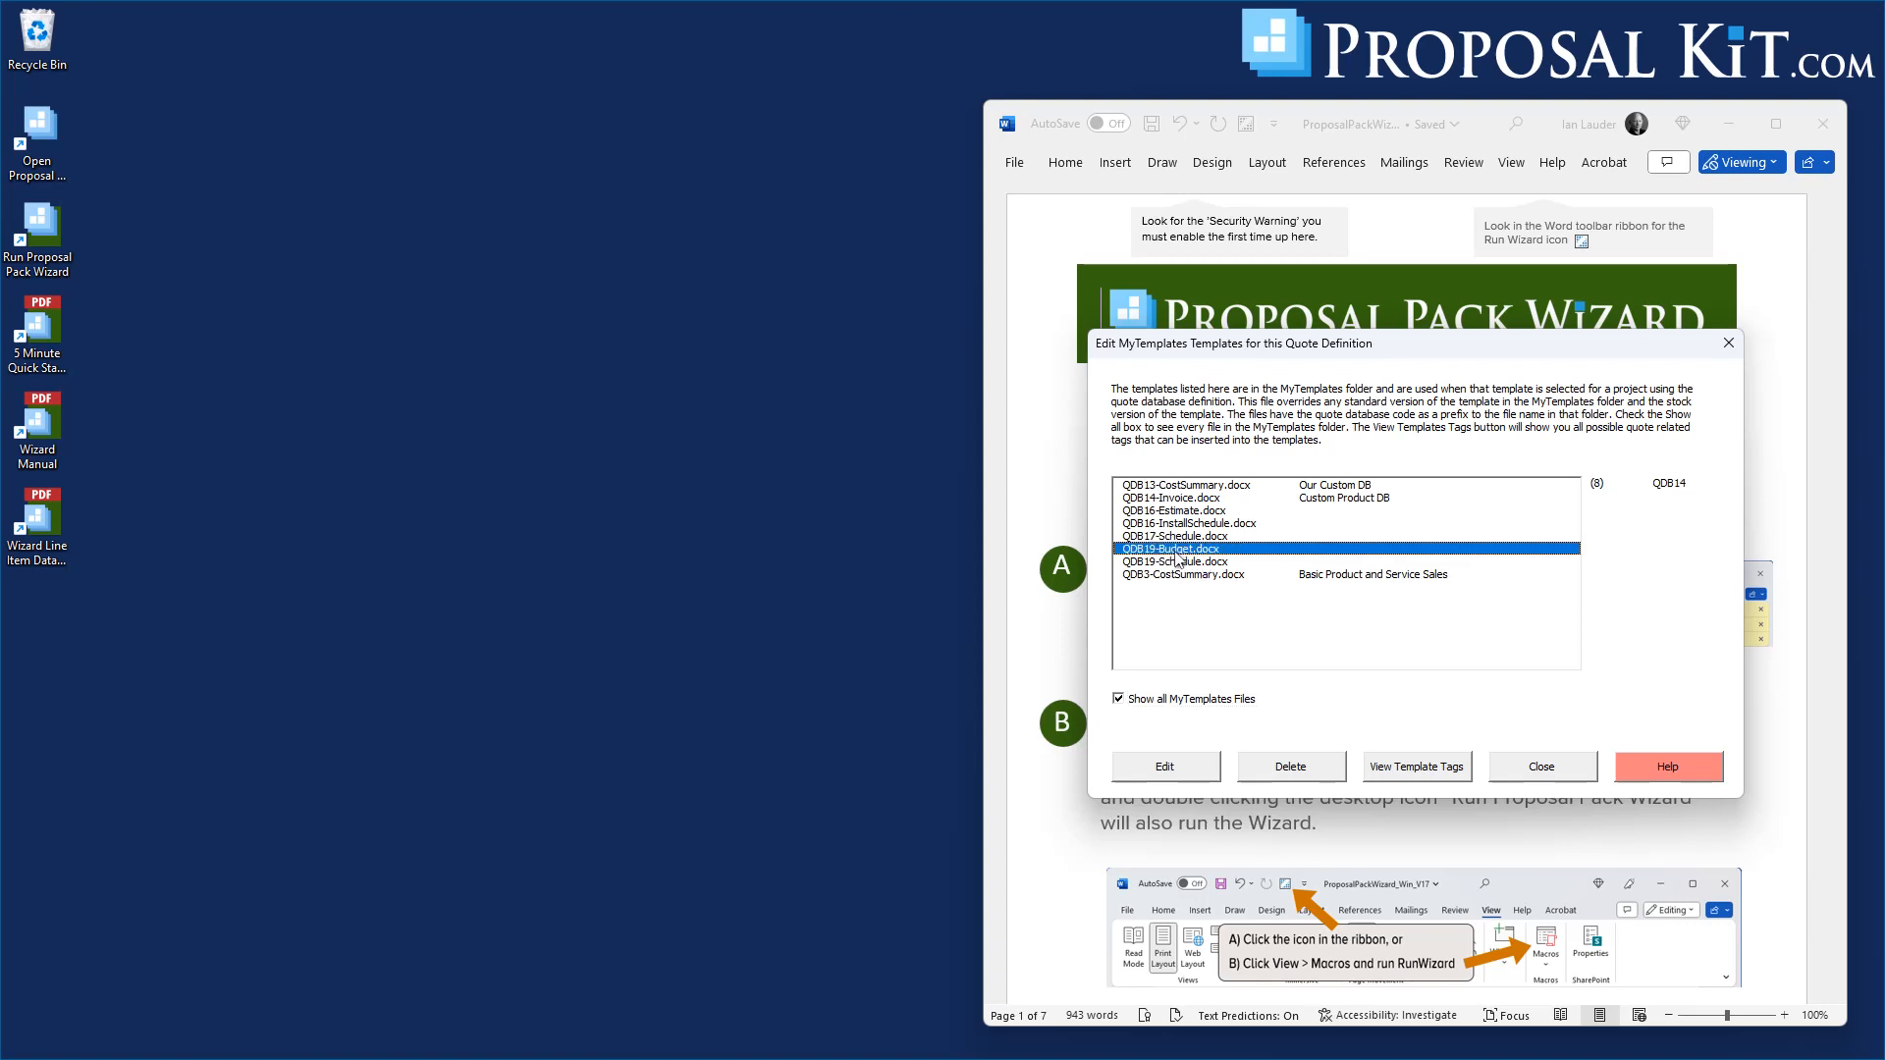
click(1165, 767)
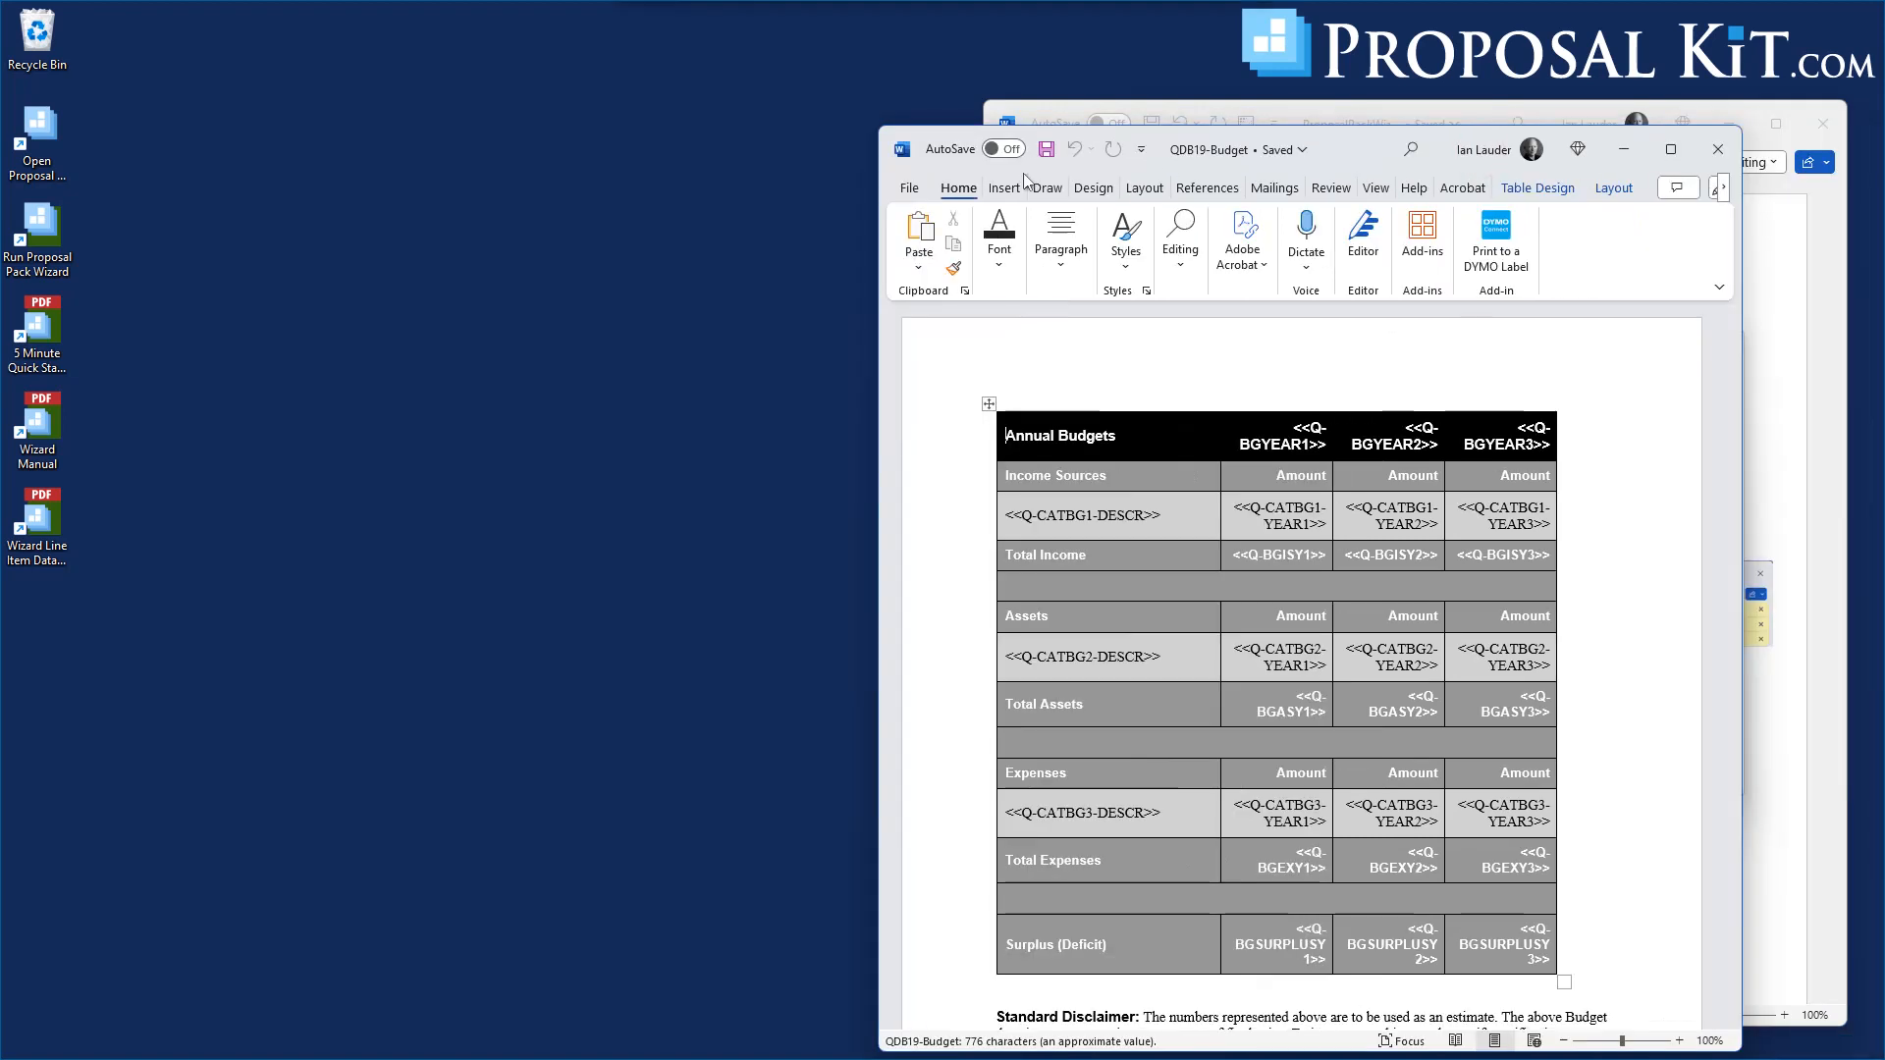
Move the QDB19-Budget document beside the template list, review its annual budget table and disclaimer, and close it
drag(1024, 174, 563, 75)
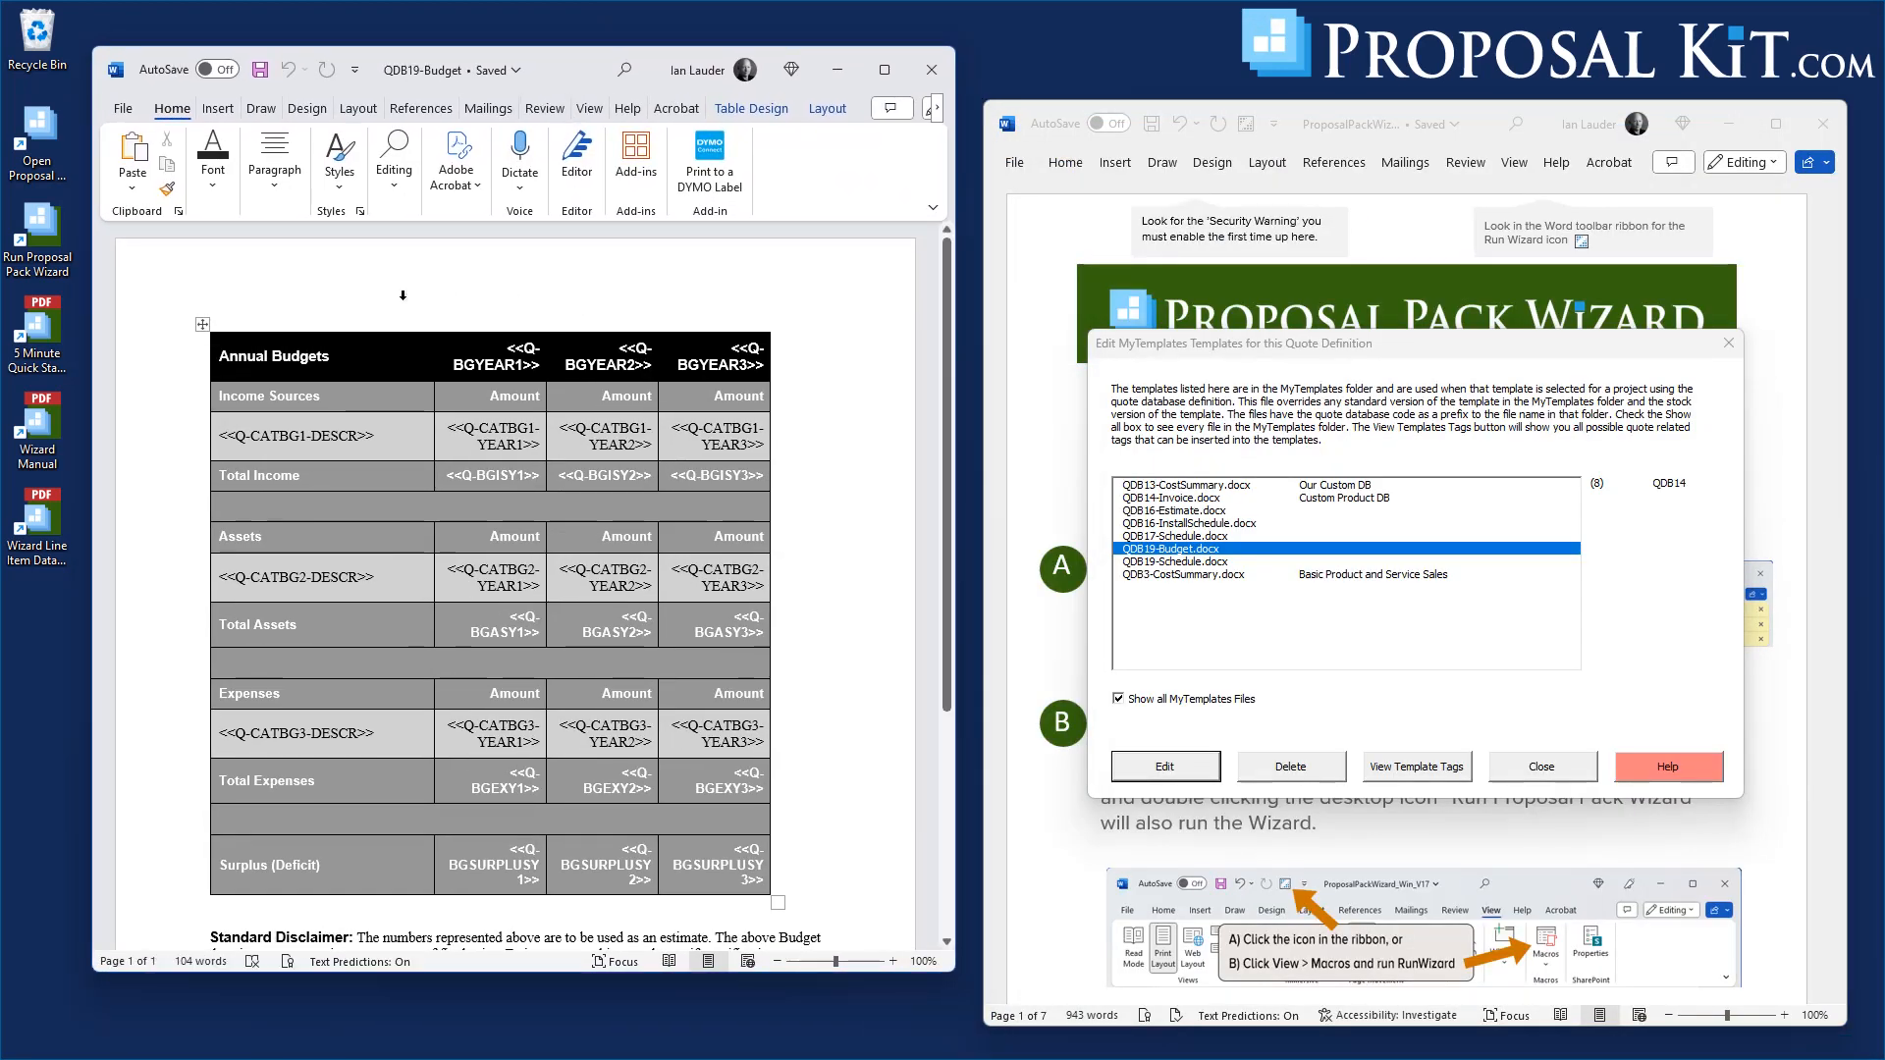
scroll(770, 523, down, 7)
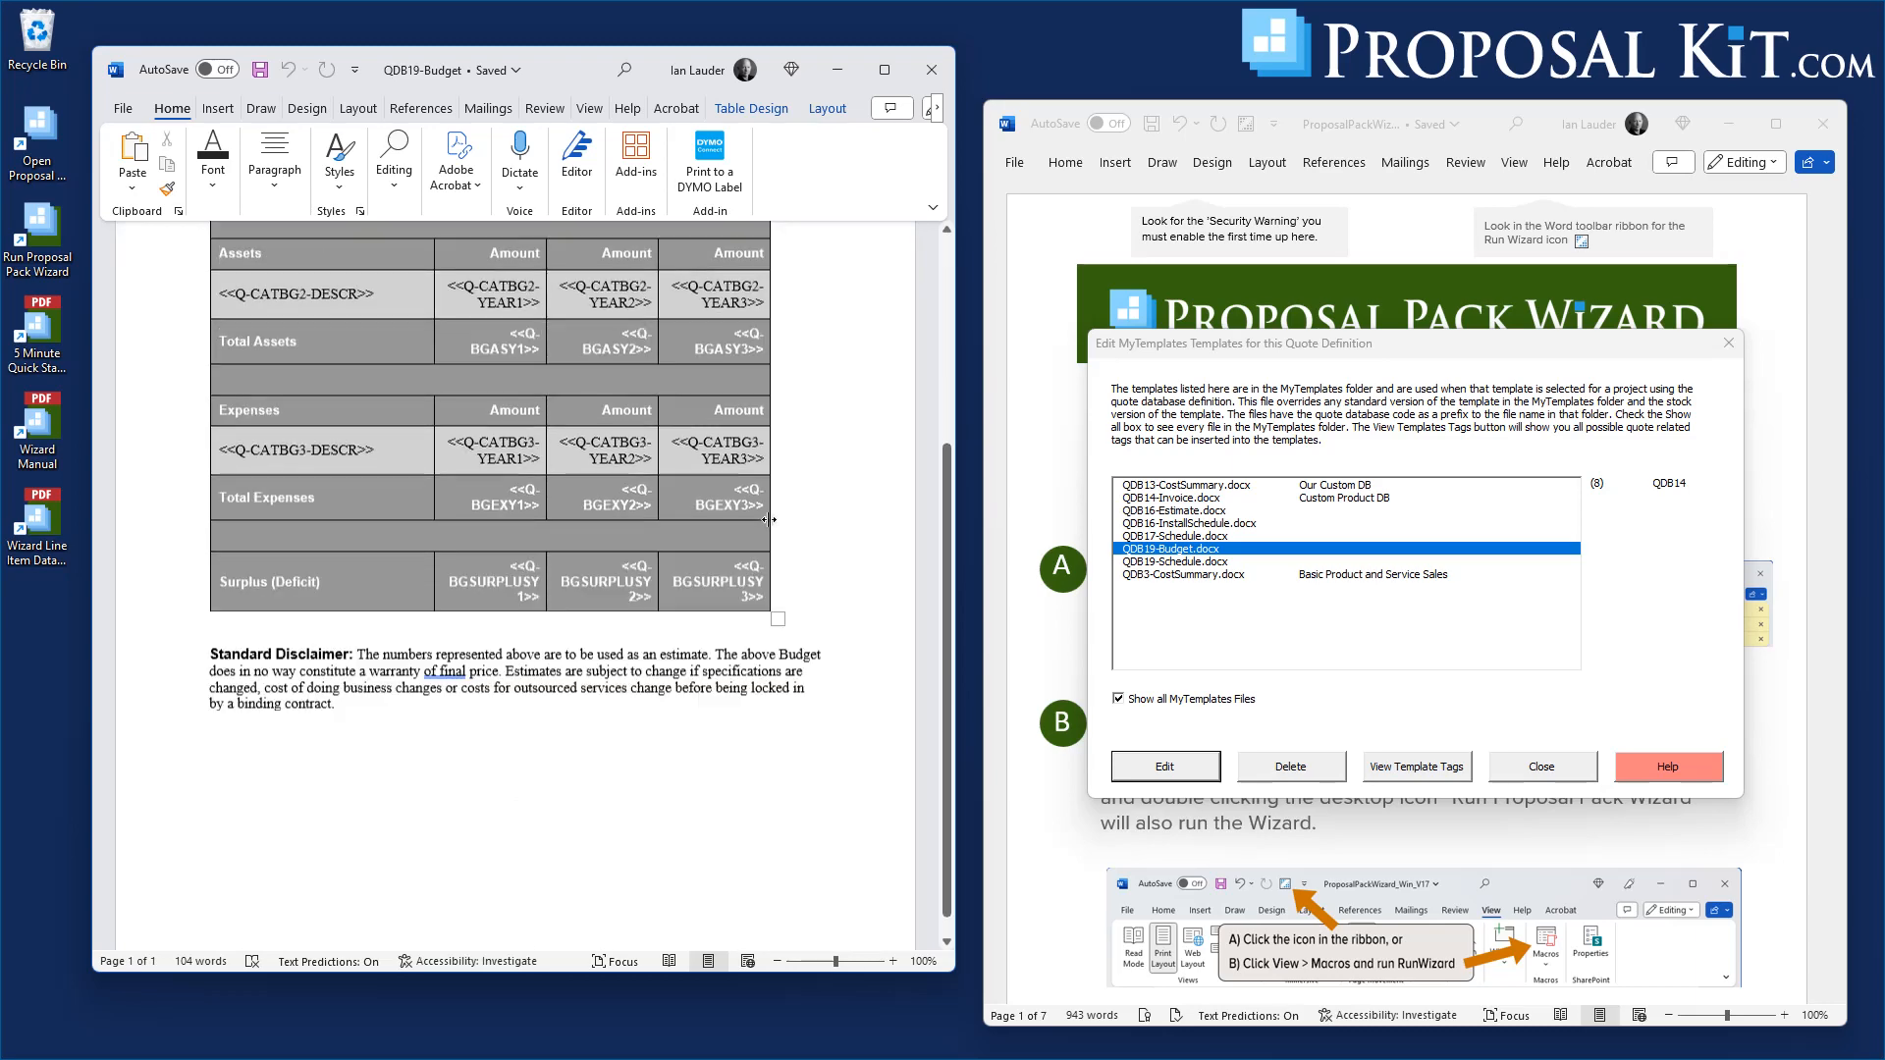
scroll(871, 549, up, 7)
scroll(871, 549, down, 1)
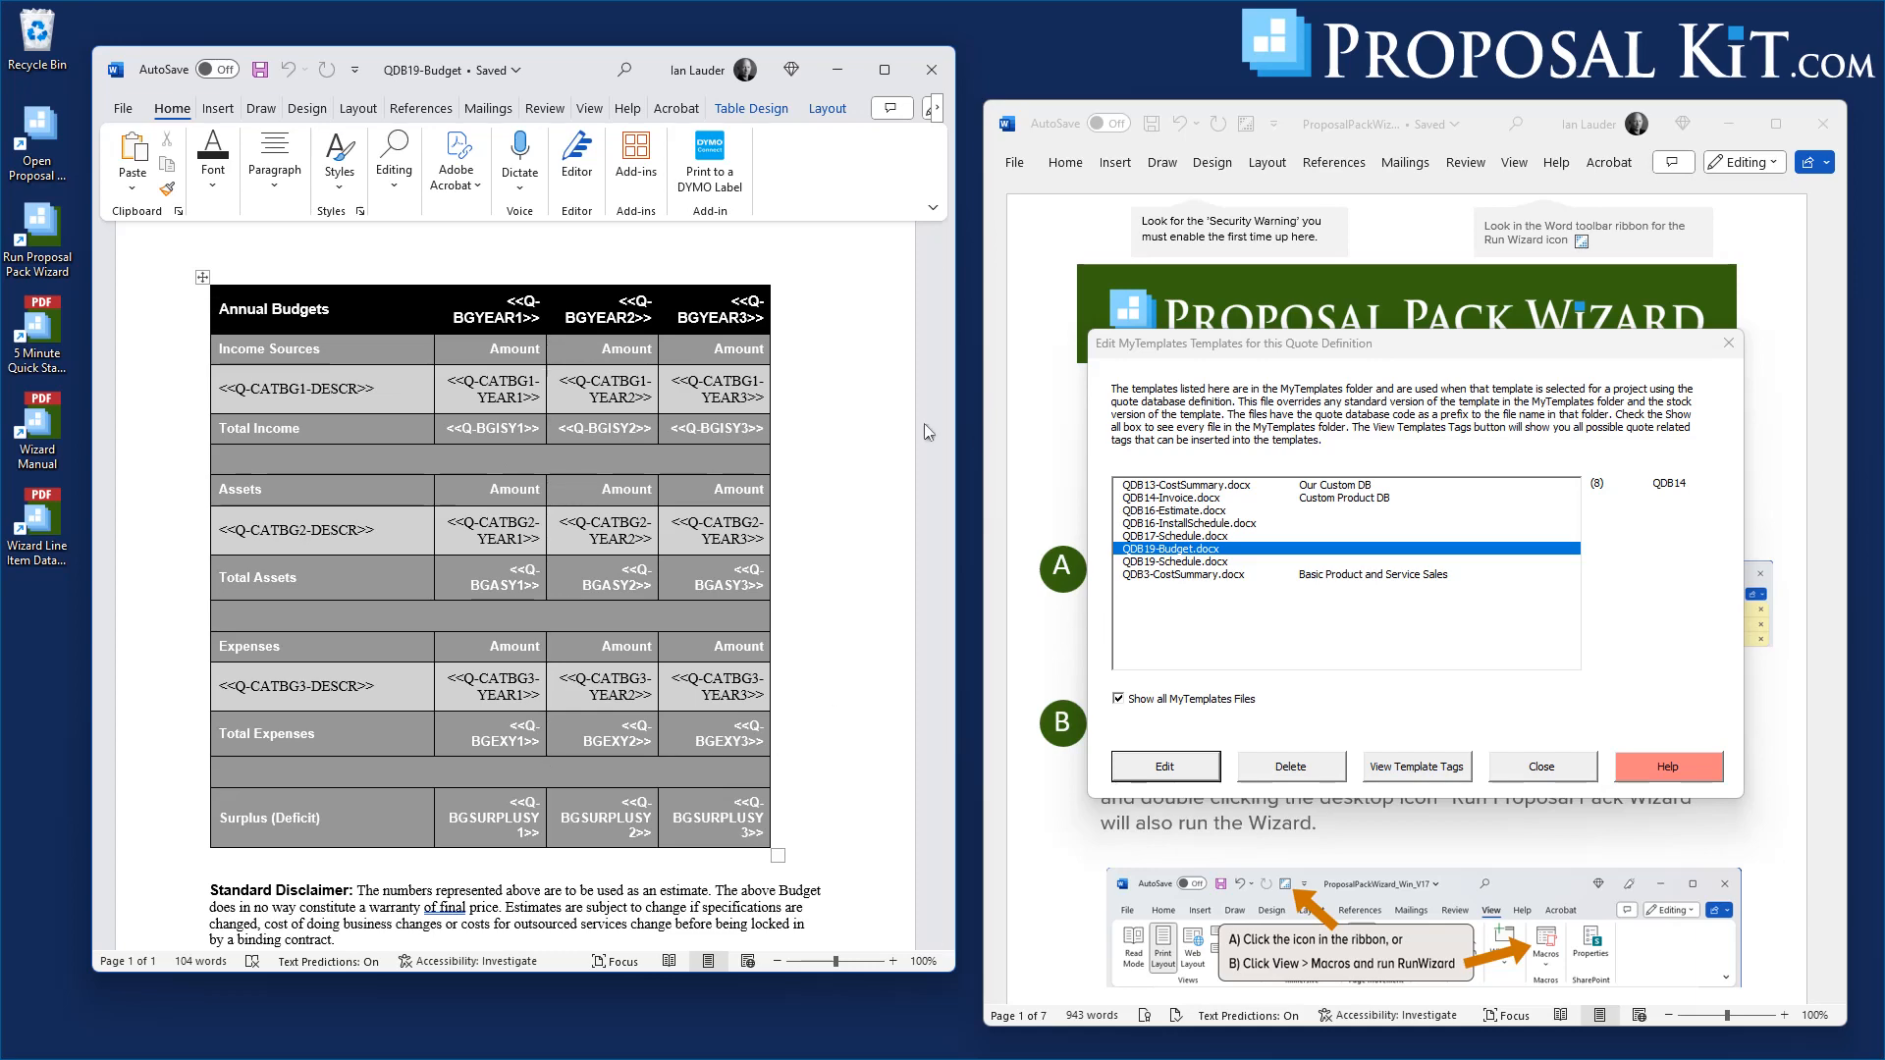
click(929, 71)
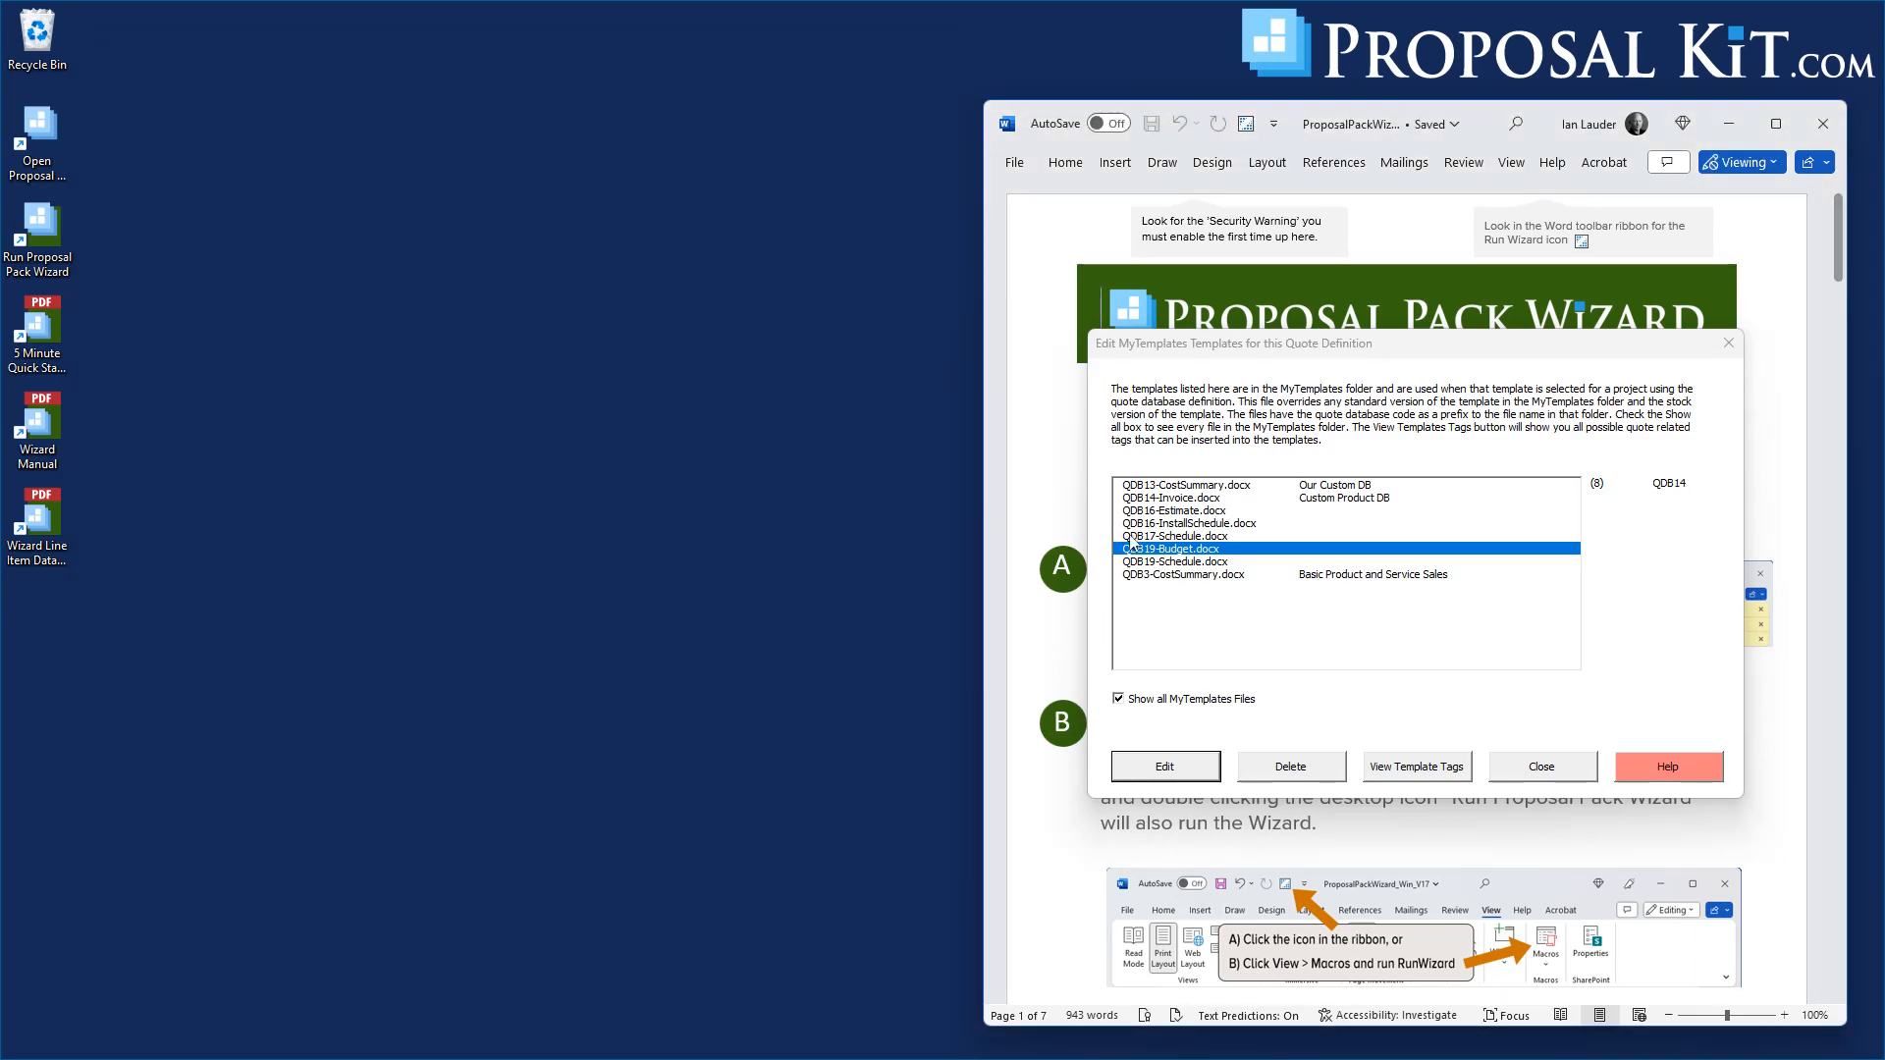
Open QDB19-Schedule.docx from the MyTemplates list and place it beside the list to review its production schedule layout
ctrl+click(1190, 563)
click(1190, 564)
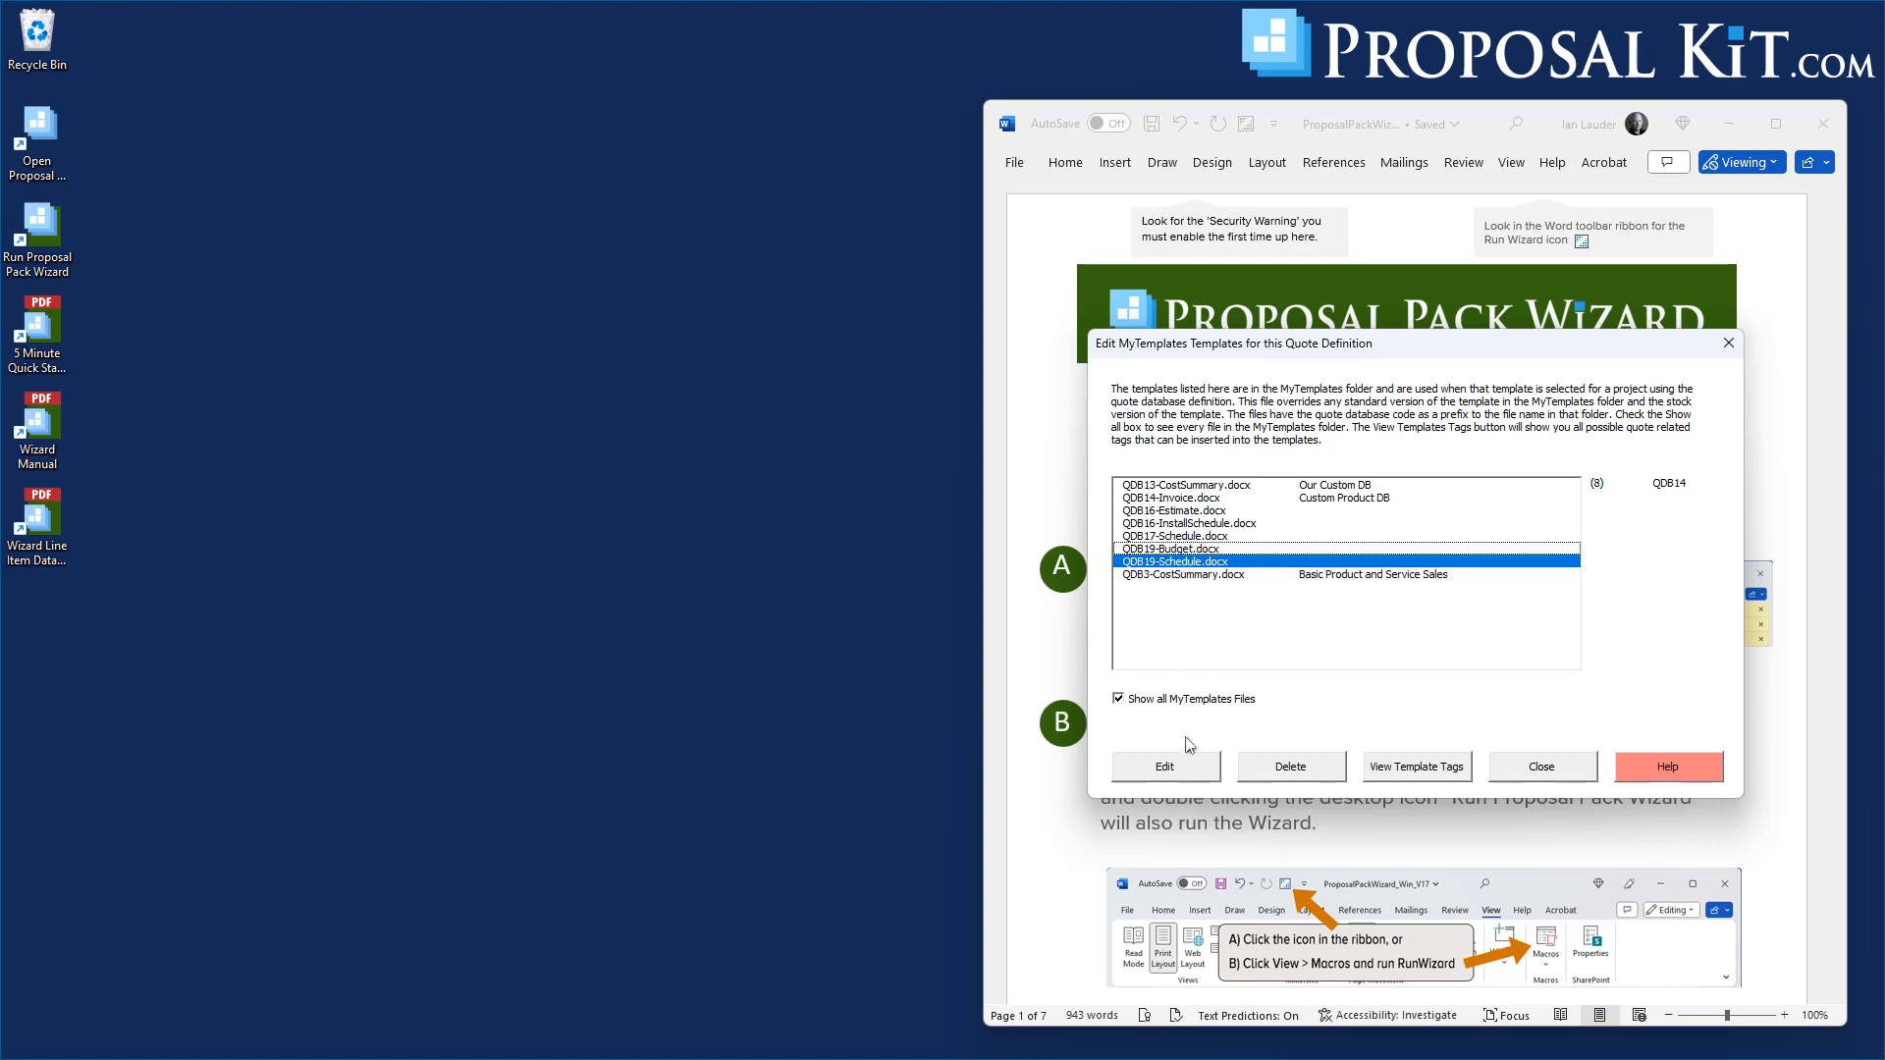
click(1165, 766)
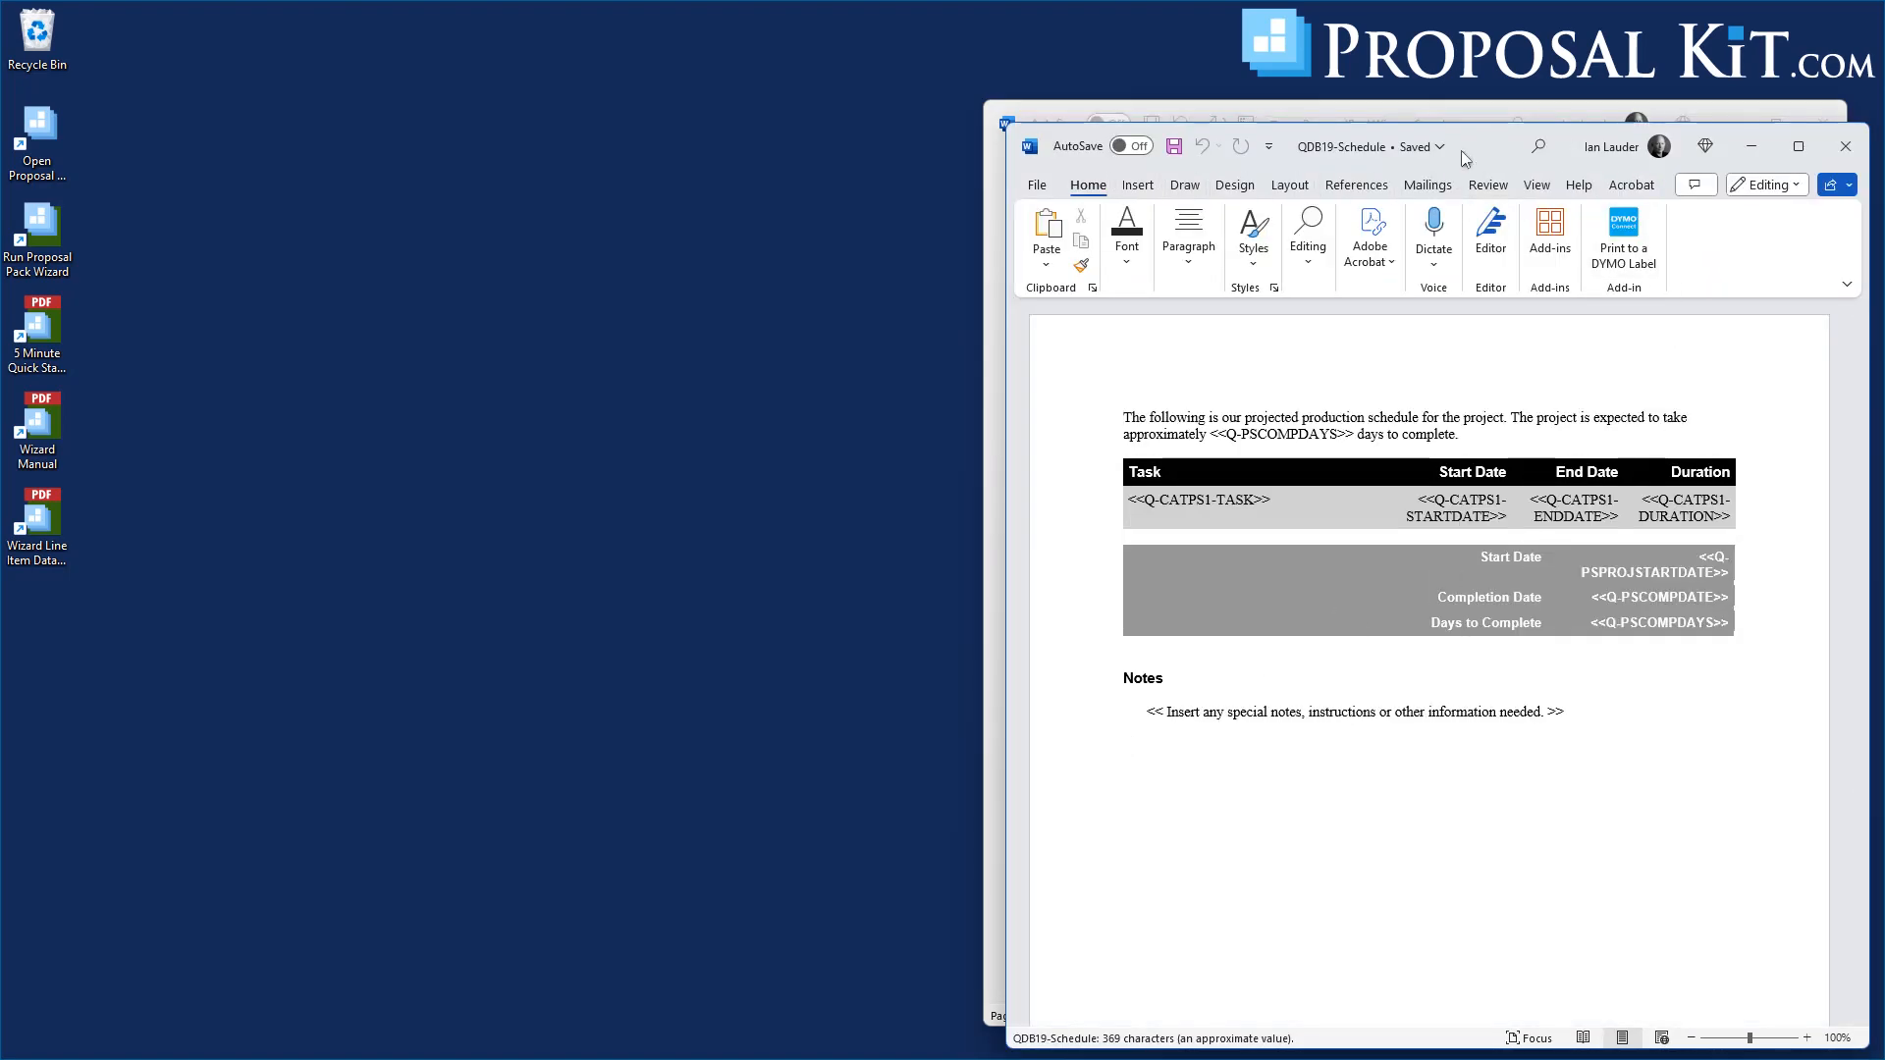
drag(1461, 150, 544, 72)
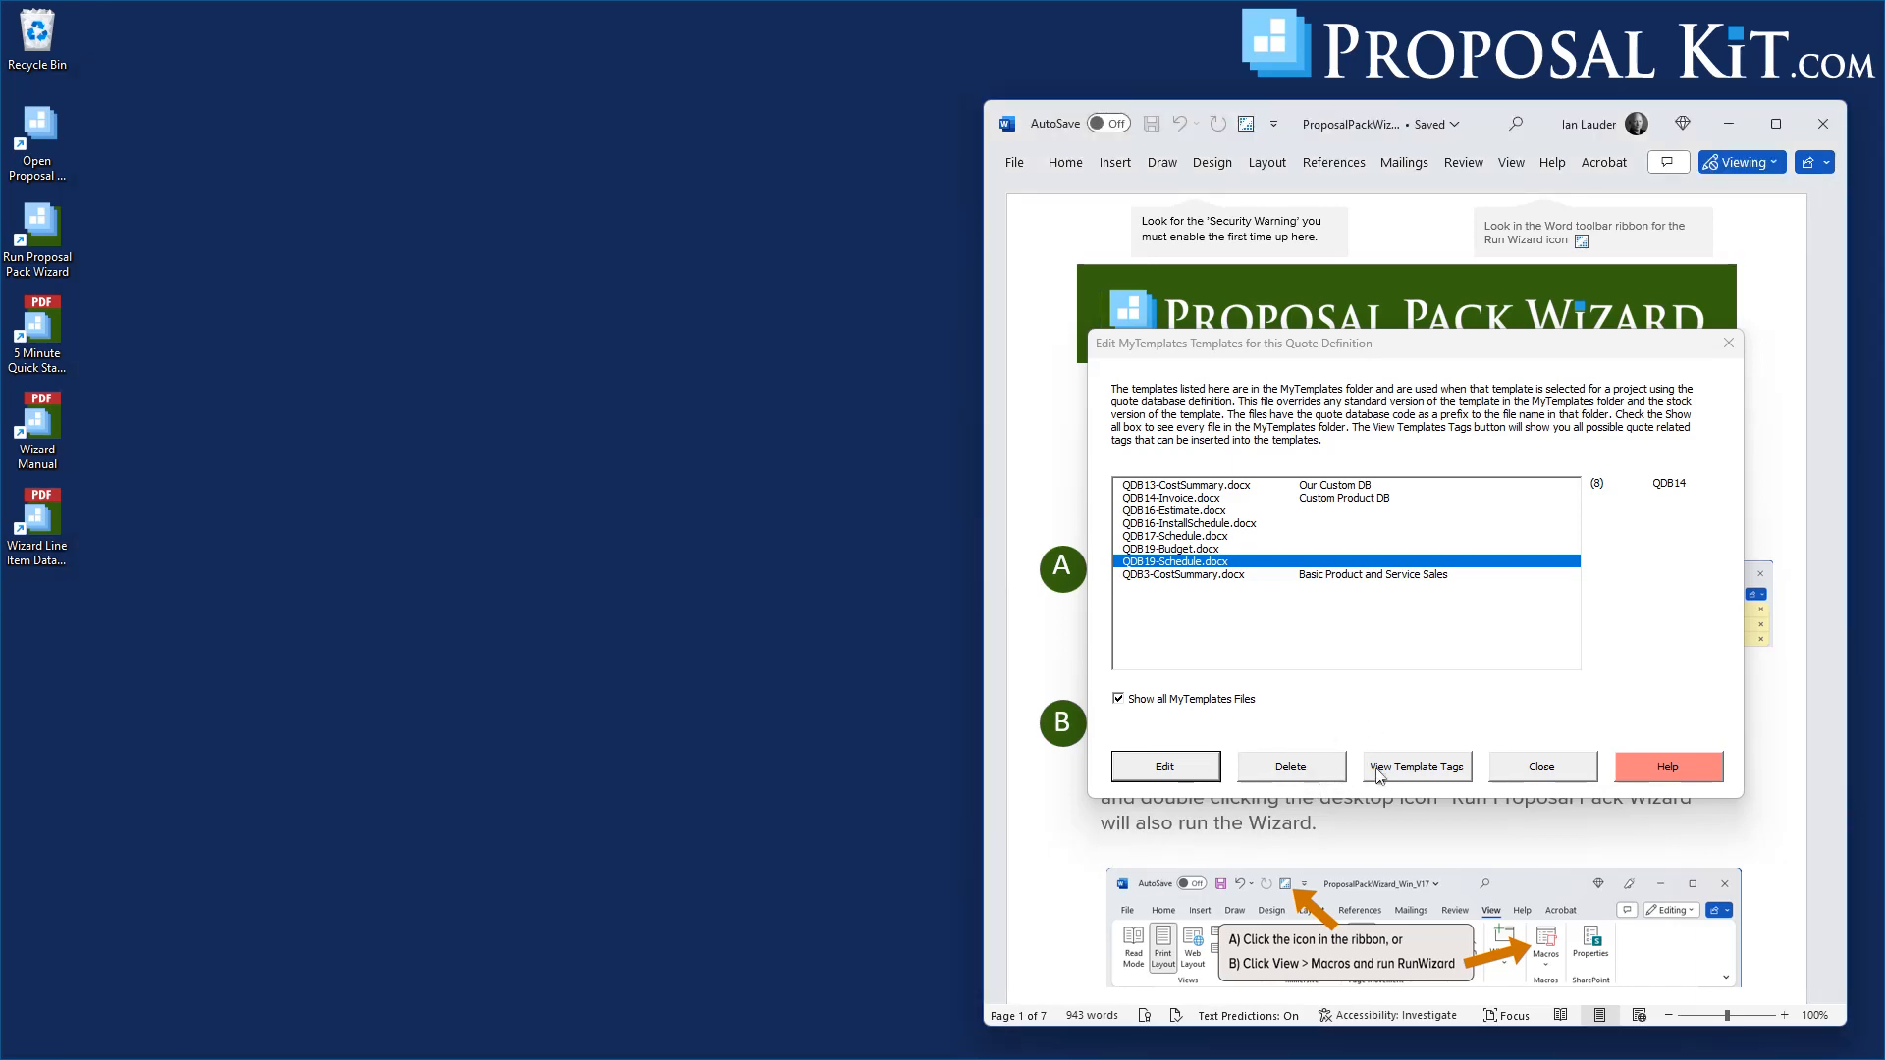
Close the template list, accept the Quote Database Management settings and leave the master preferences
click(1540, 771)
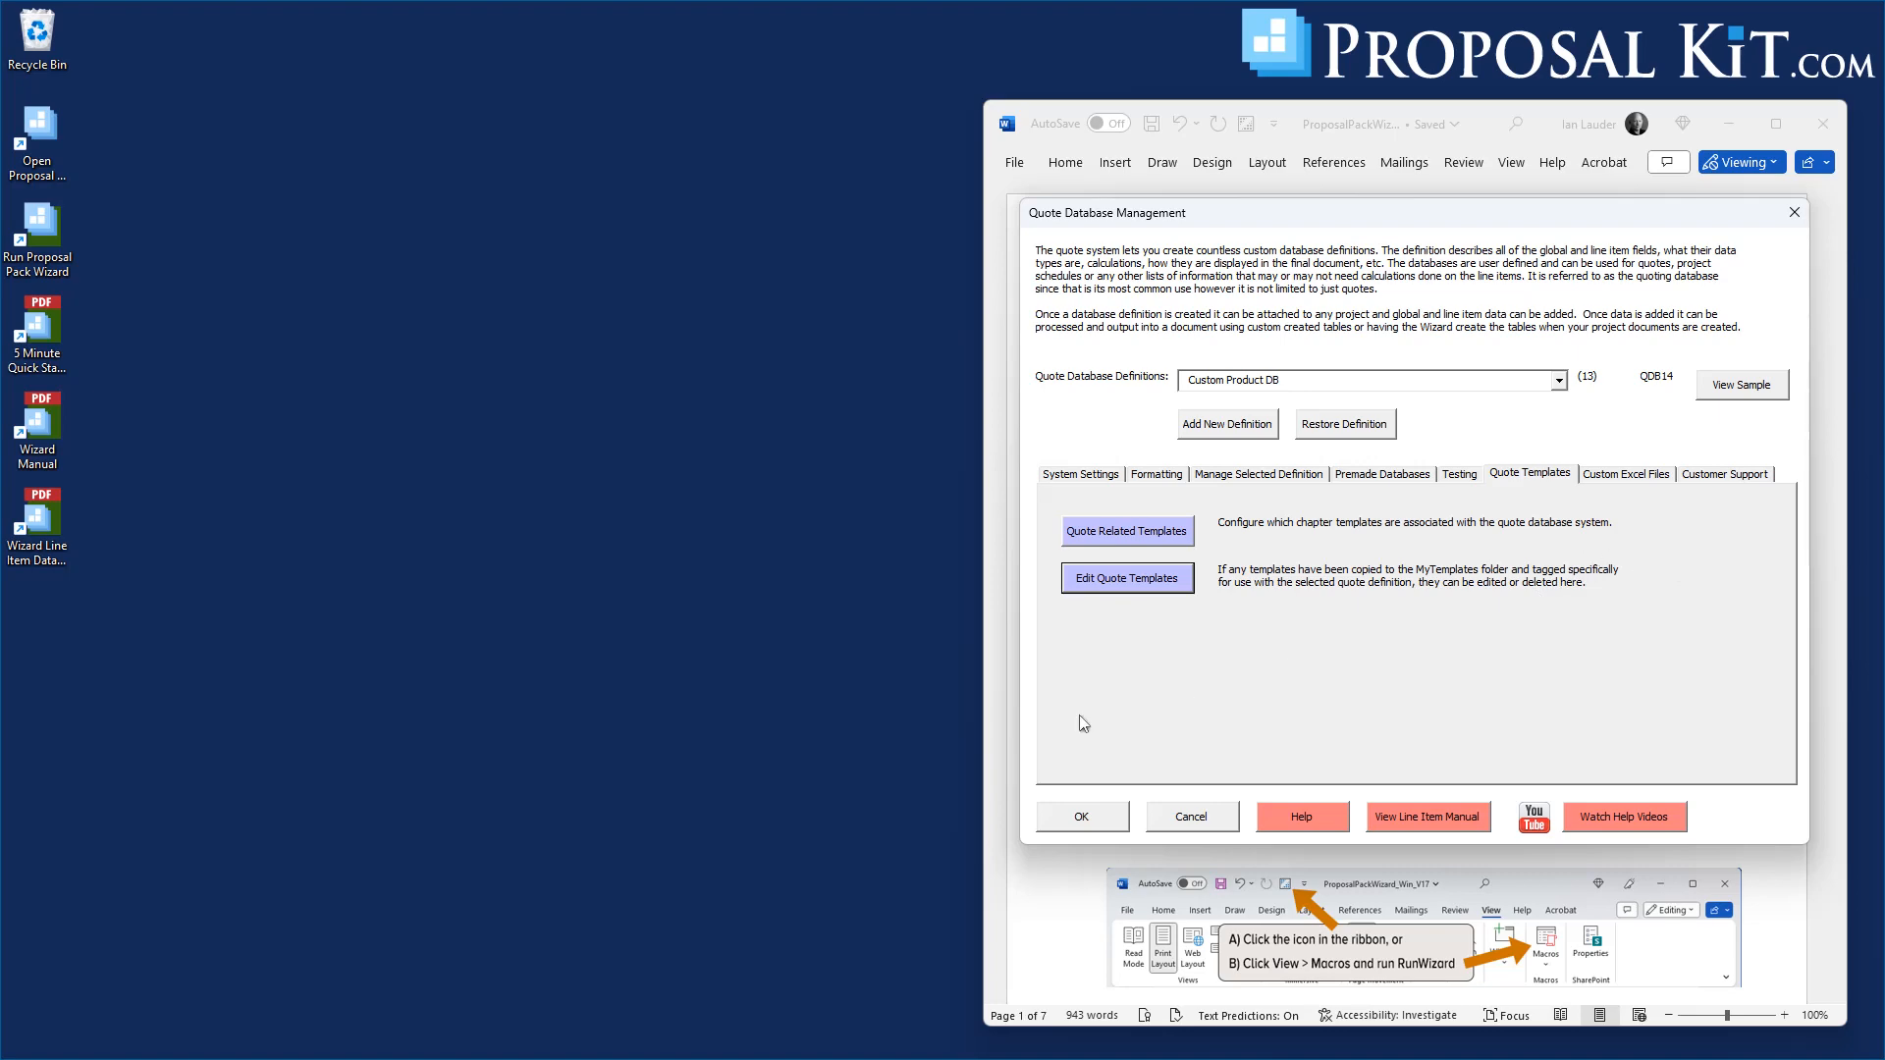
click(1089, 825)
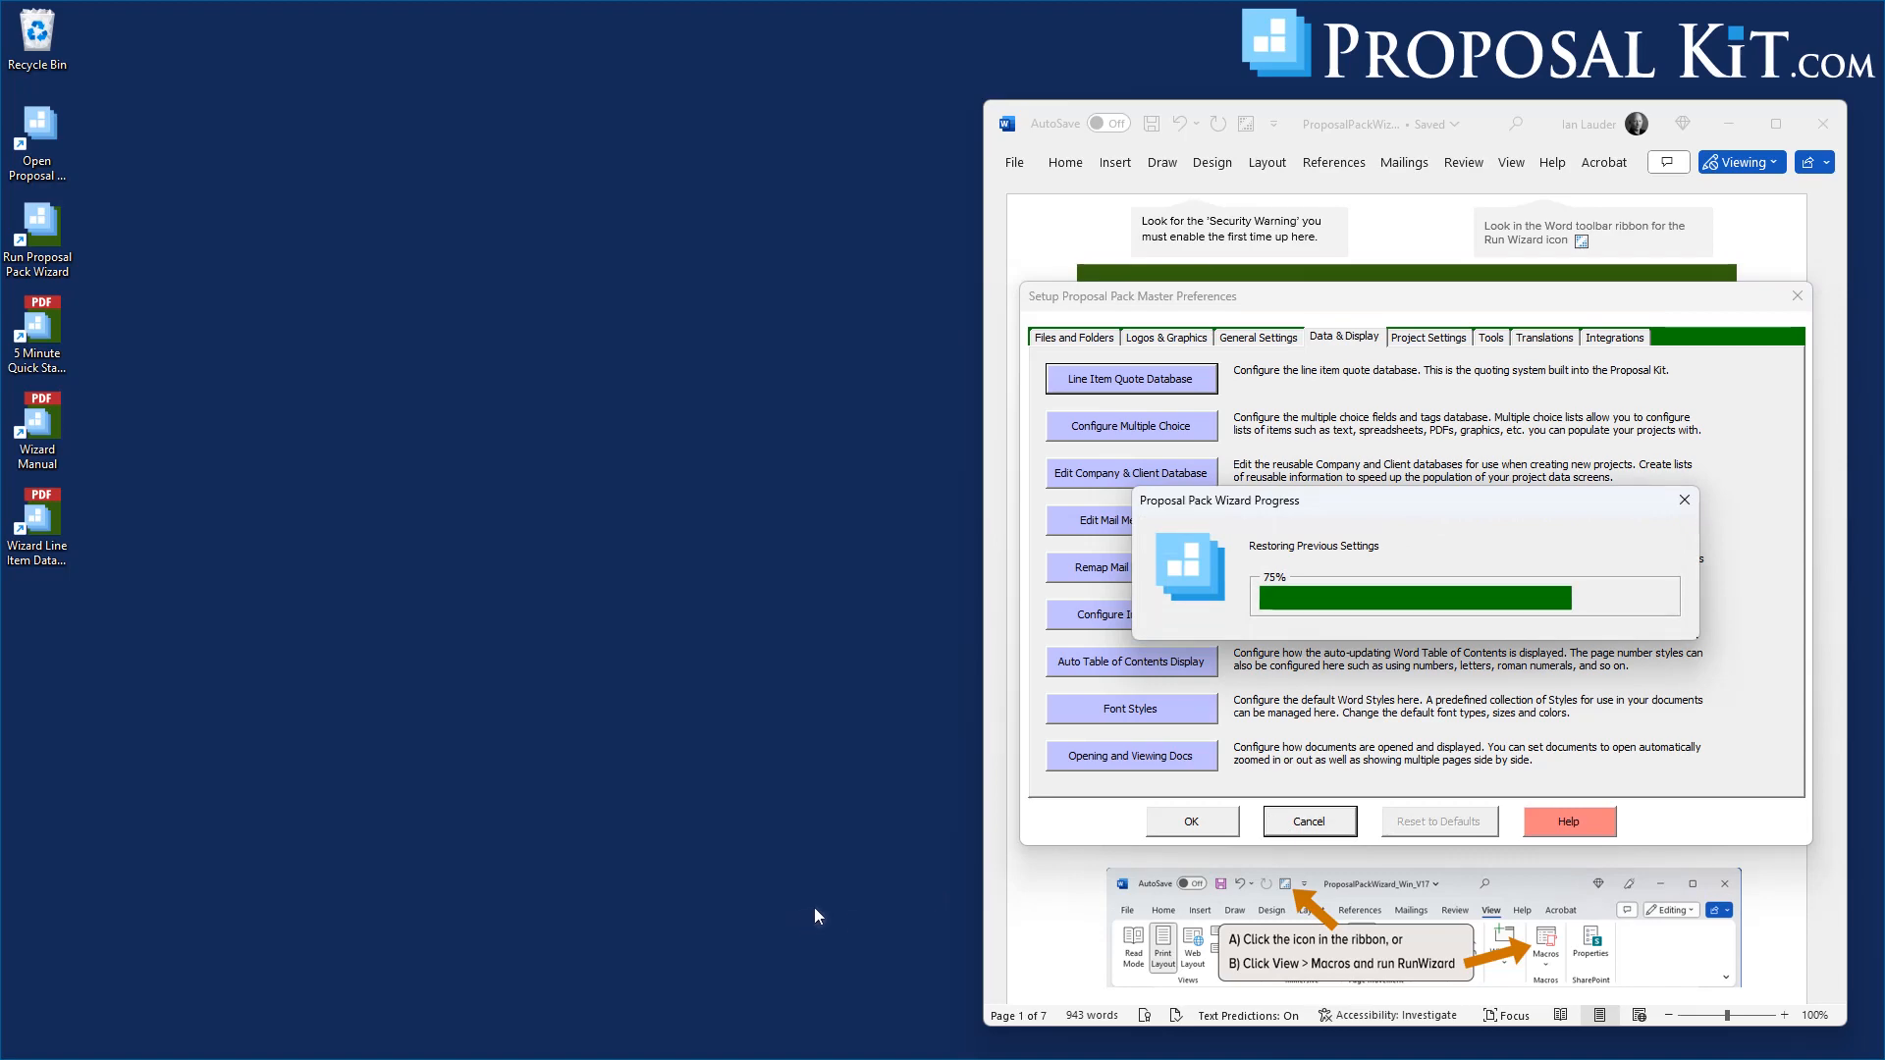
mouse_move(1091, 1059)
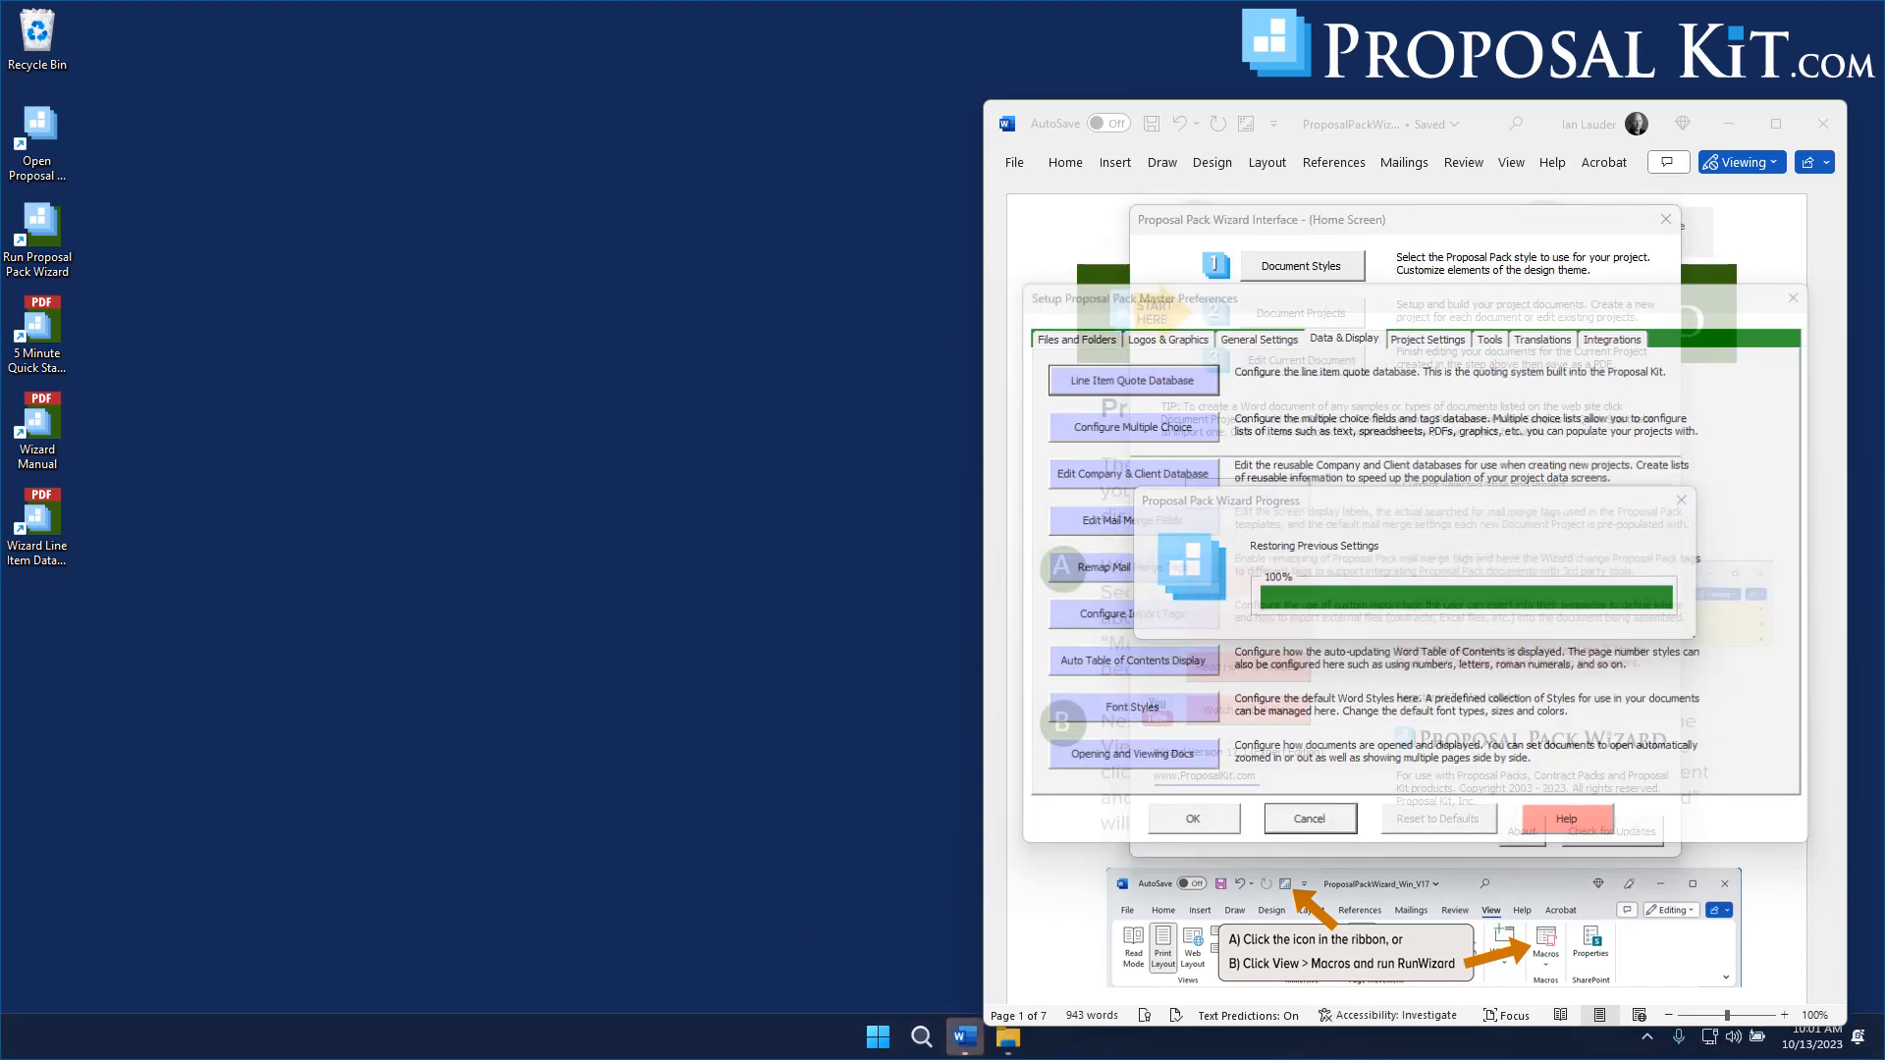